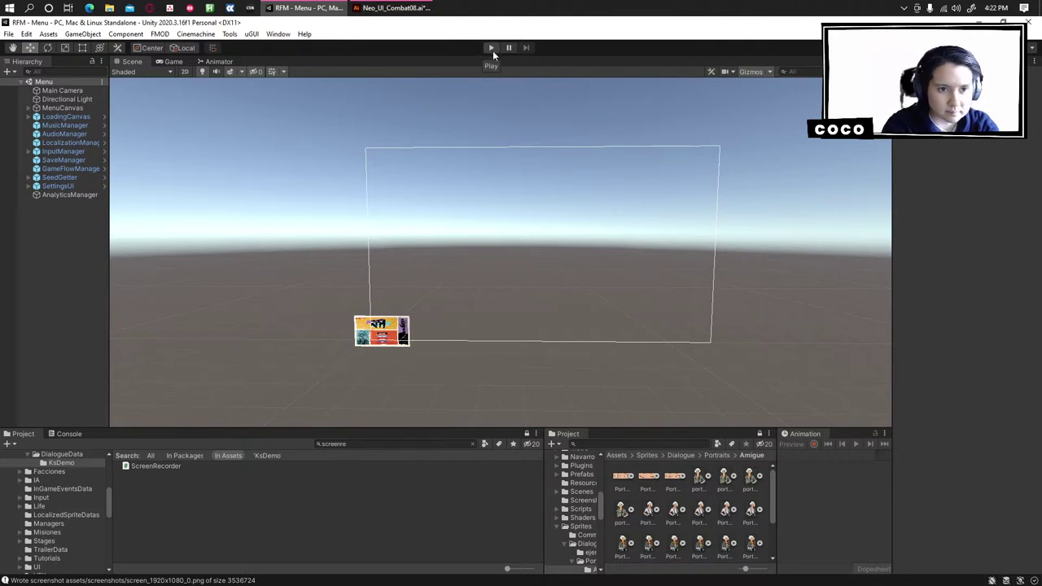
Run the Menu scene in play mode and start a new game from the game's main menu.
left_click(491, 49)
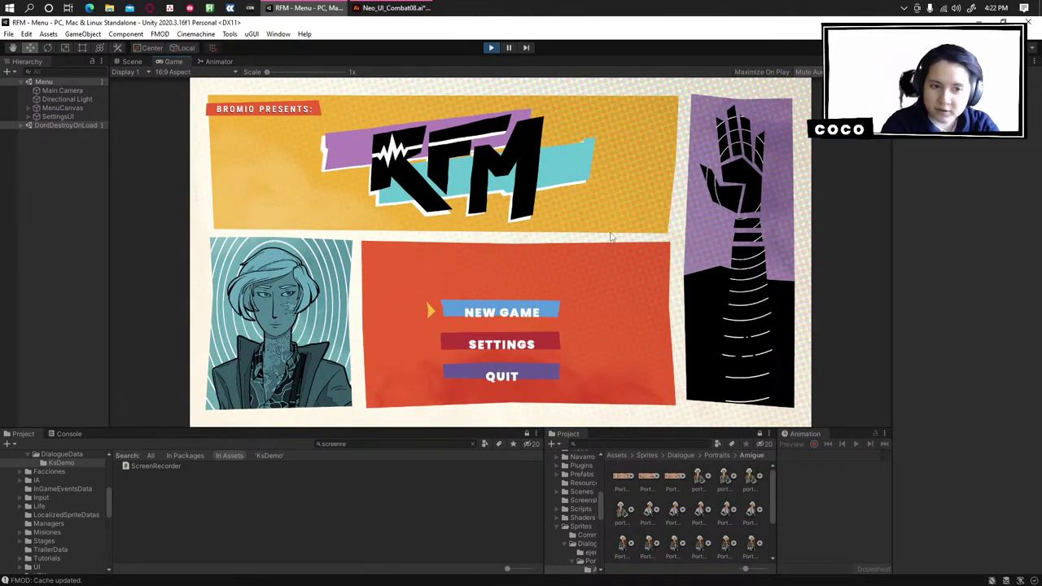
key("Down")
key("Up")
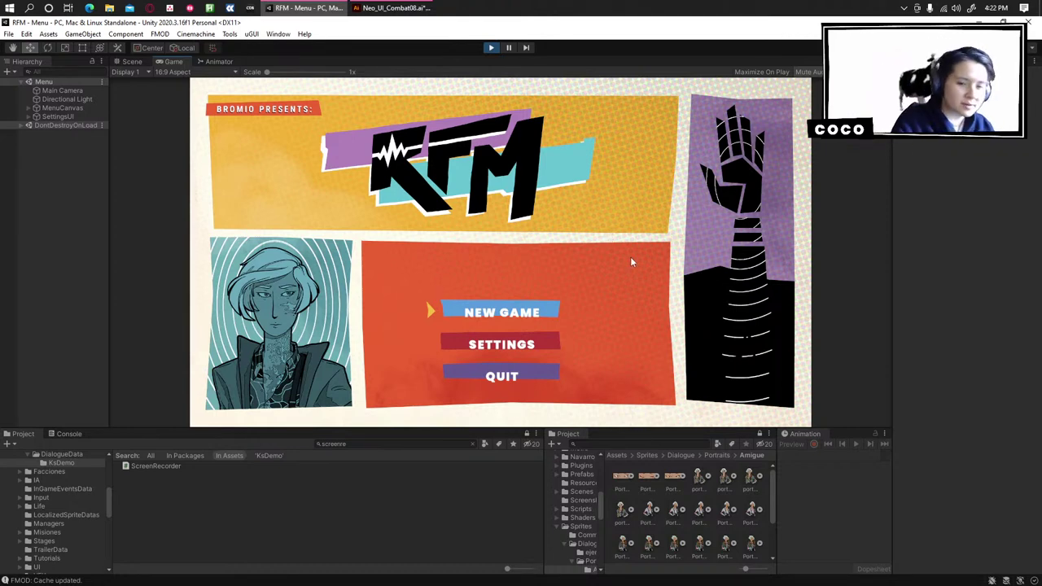
key("Down")
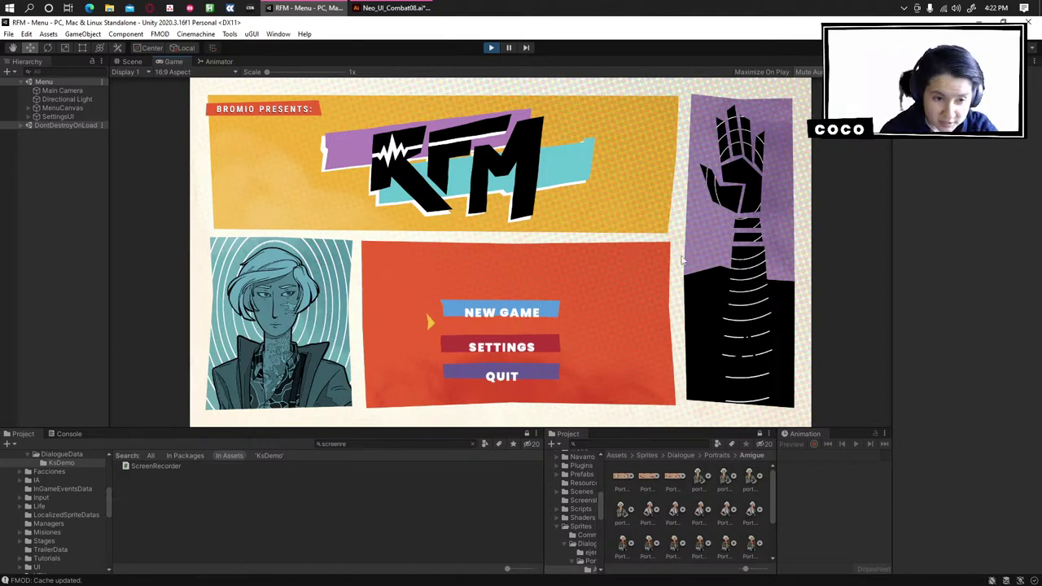
key("Up")
key("Return")
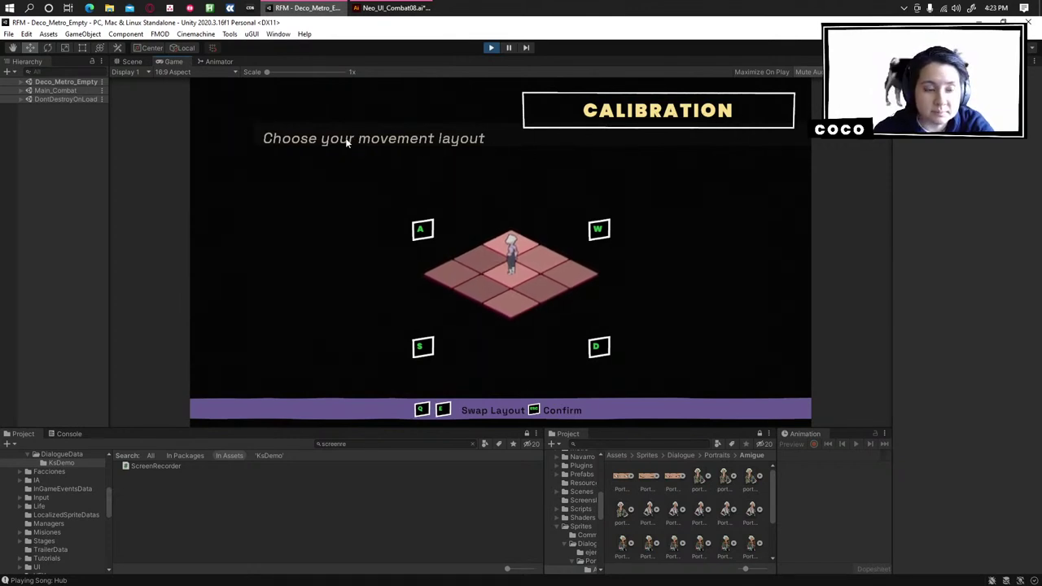
Confirm the WASD movement layout and advance through the opening dialogue and skill tutorial.
key("Escape")
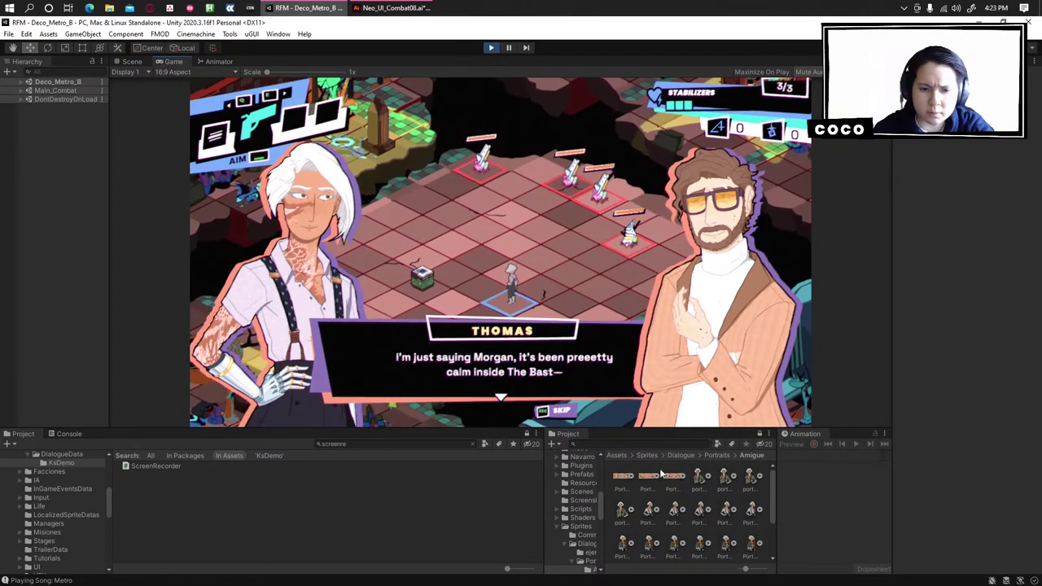
left_click(512, 205)
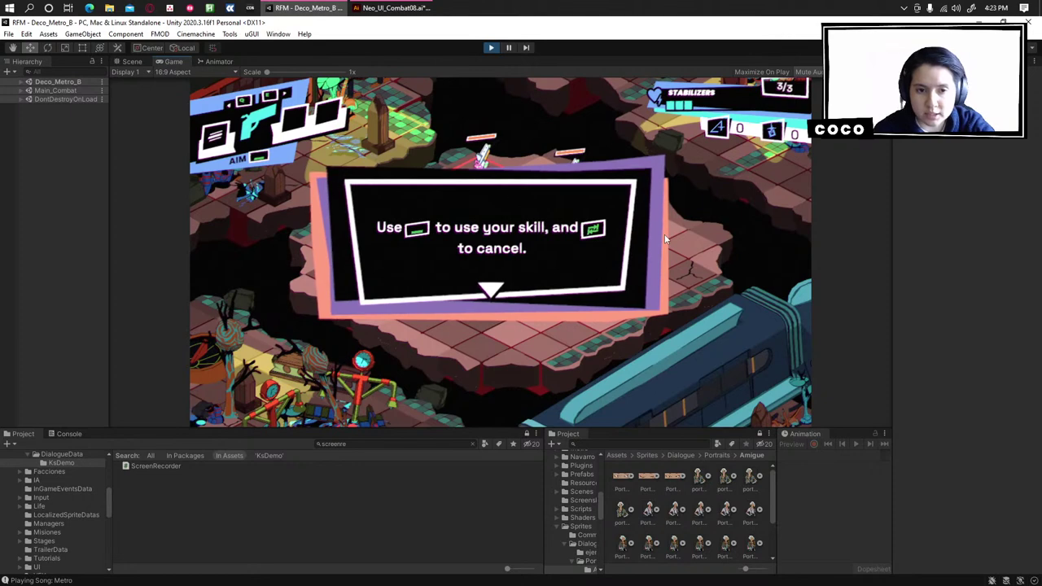
left_click(703, 324)
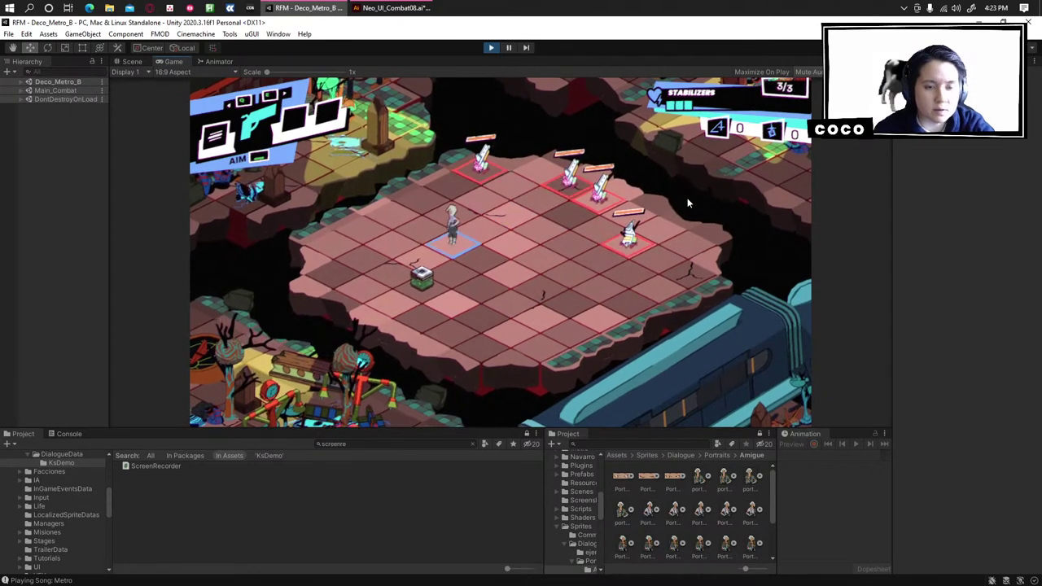
Move the character beside the two adjacent enemies at the far edge of the grid and attack them with an aimed skill.
key("d")
key("w")
key("d")
key("w")
key("d")
key("d")
key("space")
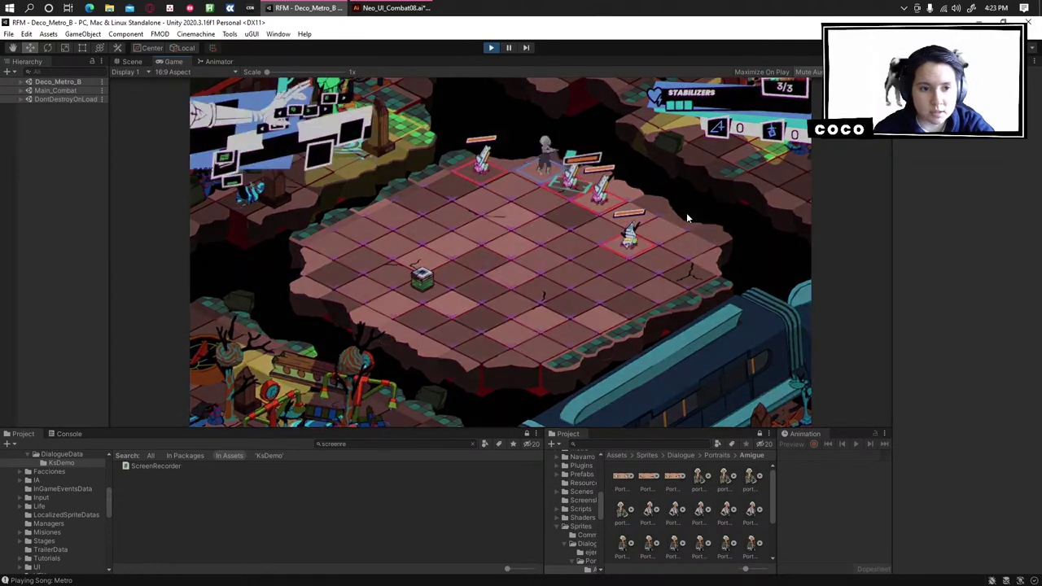
key("space")
key("space")
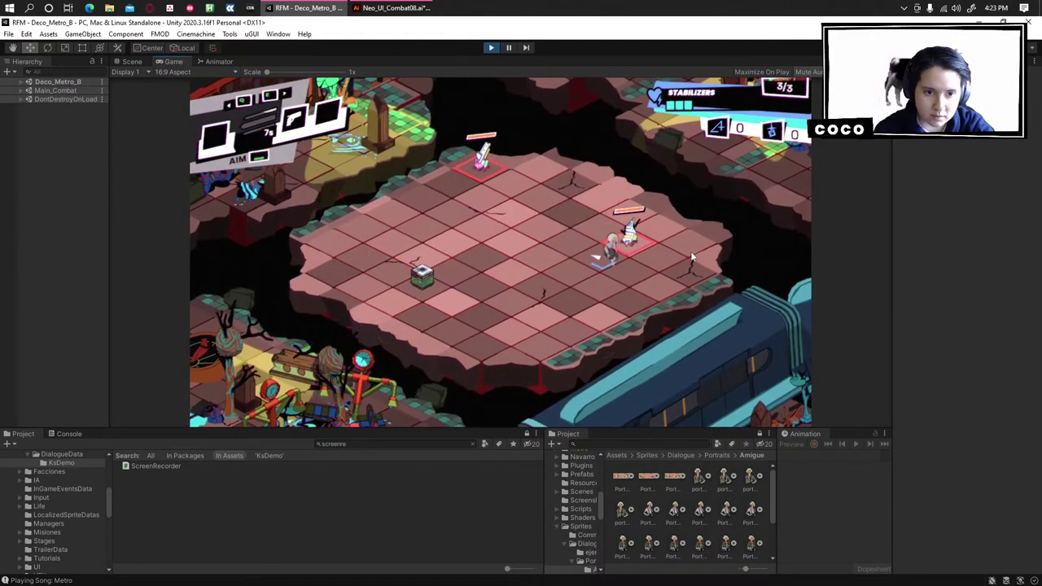
Position the character in line with the enemy near the grid's right corner and shoot it with the Revolver.
key("d")
key("s")
key("space")
key("e")
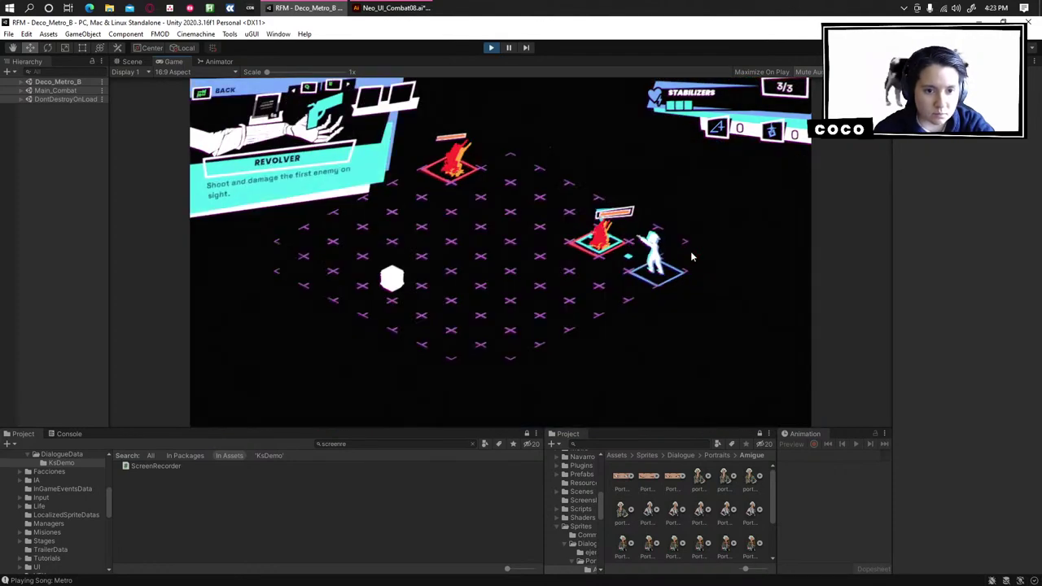
key("space")
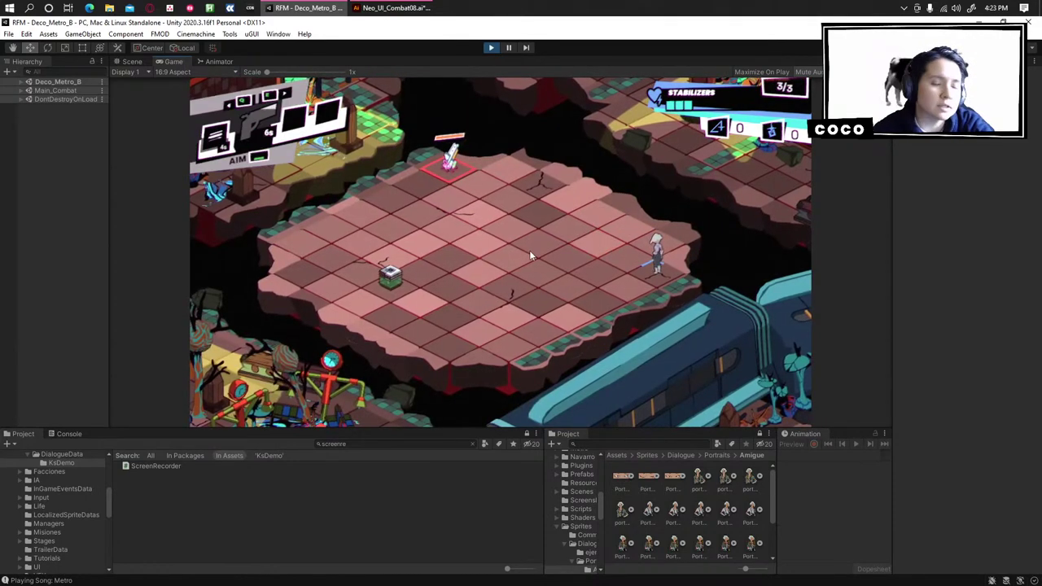
Walk the character across the grid and around the modulator block while the skills recharge.
key("a")
key("w")
key("w")
key("w")
key("w")
key("w")
key("a")
key("a")
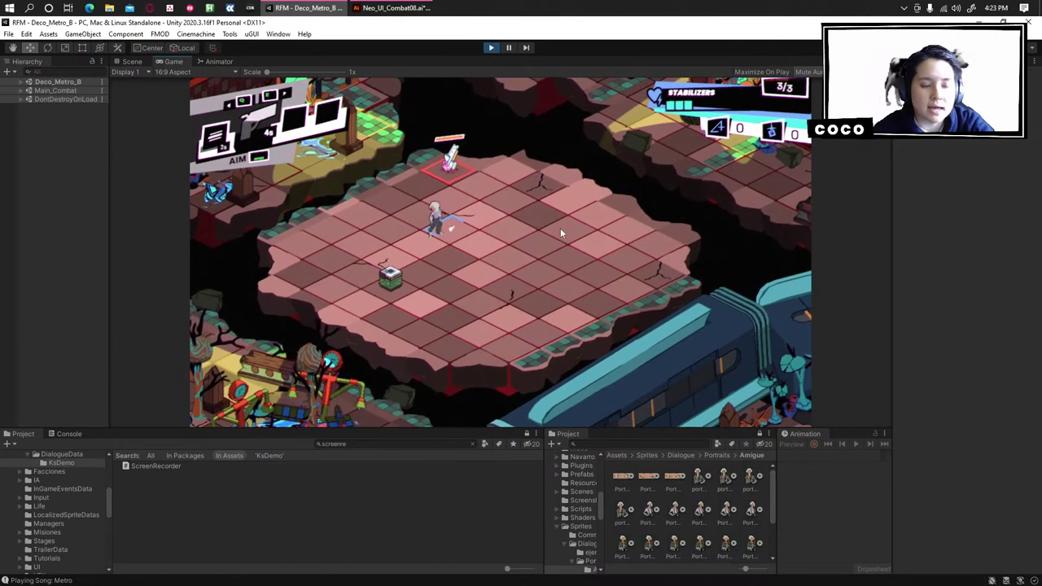
key("a")
key("s")
key("a")
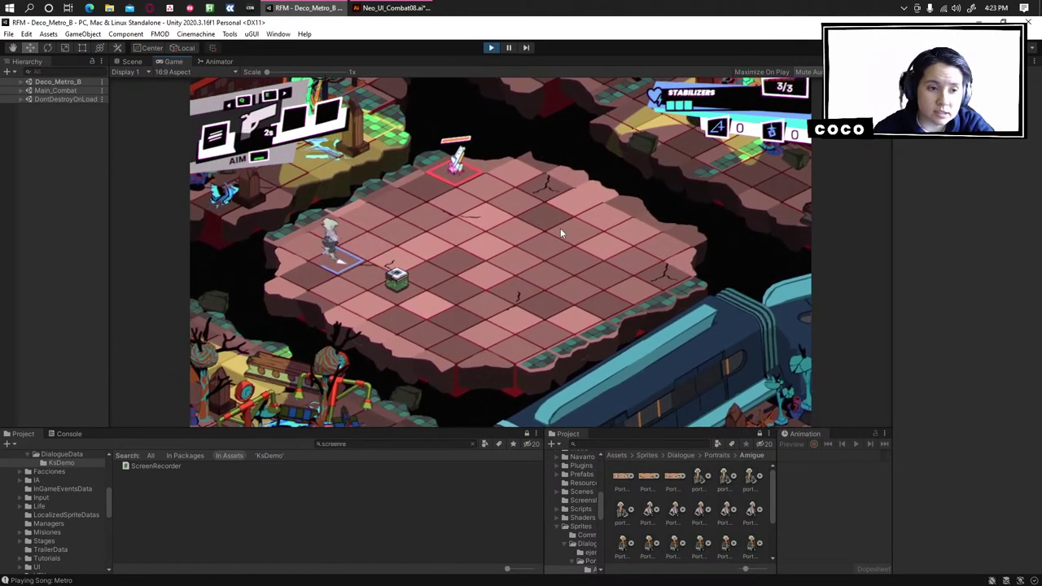
key("a")
key("w")
key("d")
left_click(560, 228)
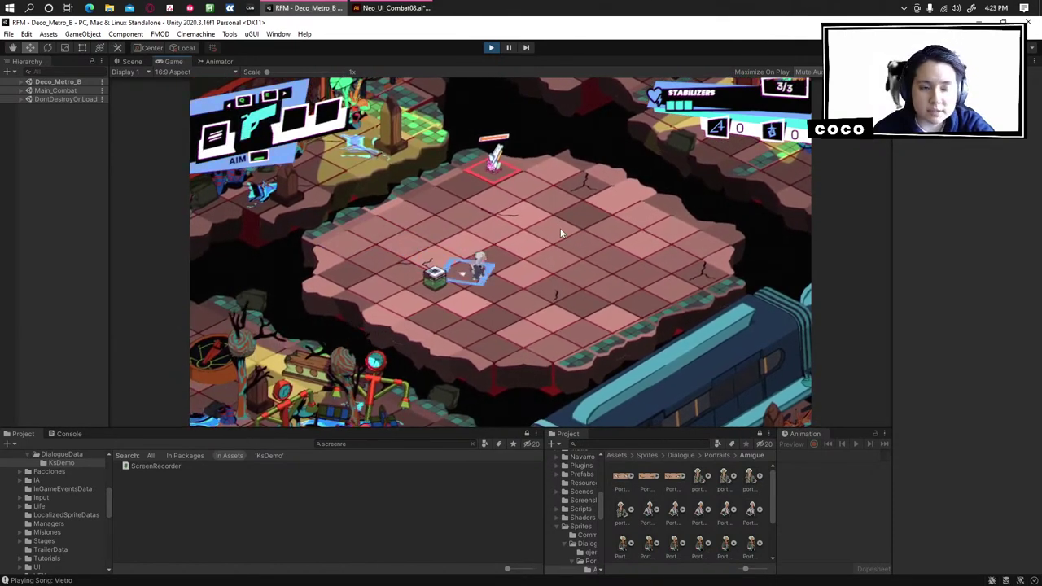
Line the character up with the last enemy at the far edge of the grid and shoot it with the Revolver.
key("a")
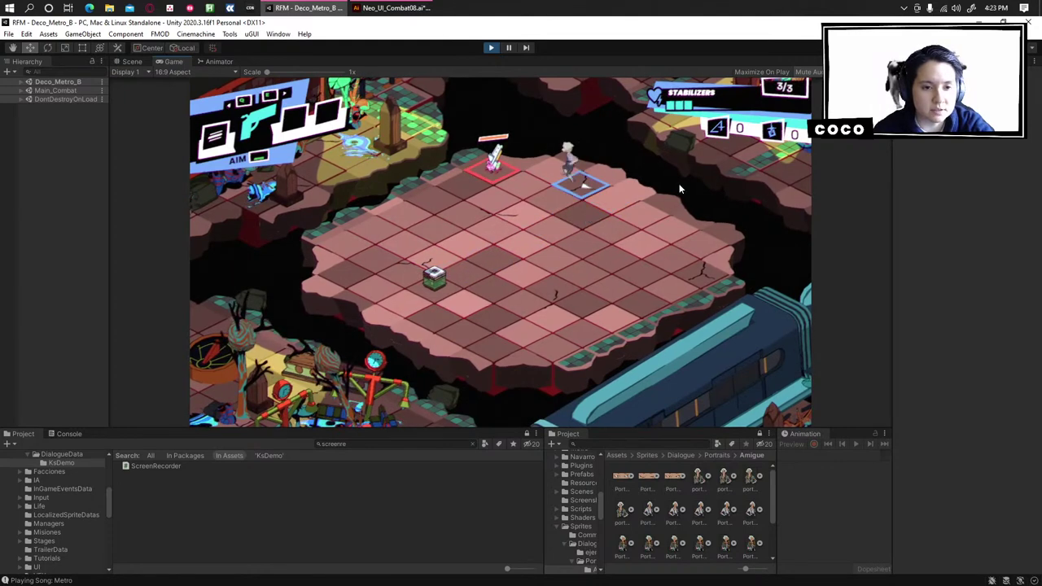
key("a")
key("s")
key("d")
key("space")
key("a")
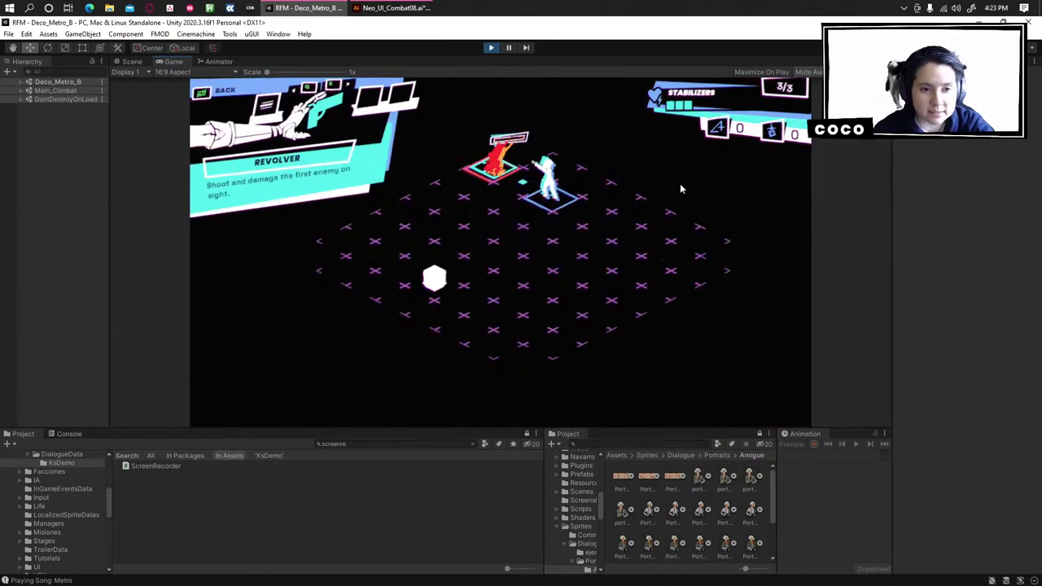
key("space")
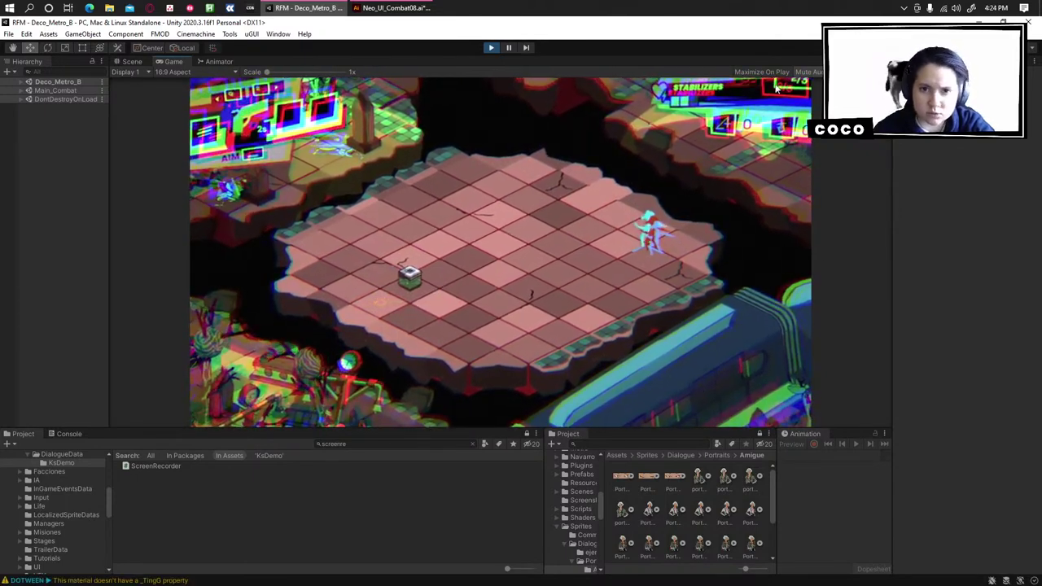
Maximize the Game view and advance through the dialogue and the tutorial about protecting Modulators.
left_click(885, 61)
left_click(907, 100)
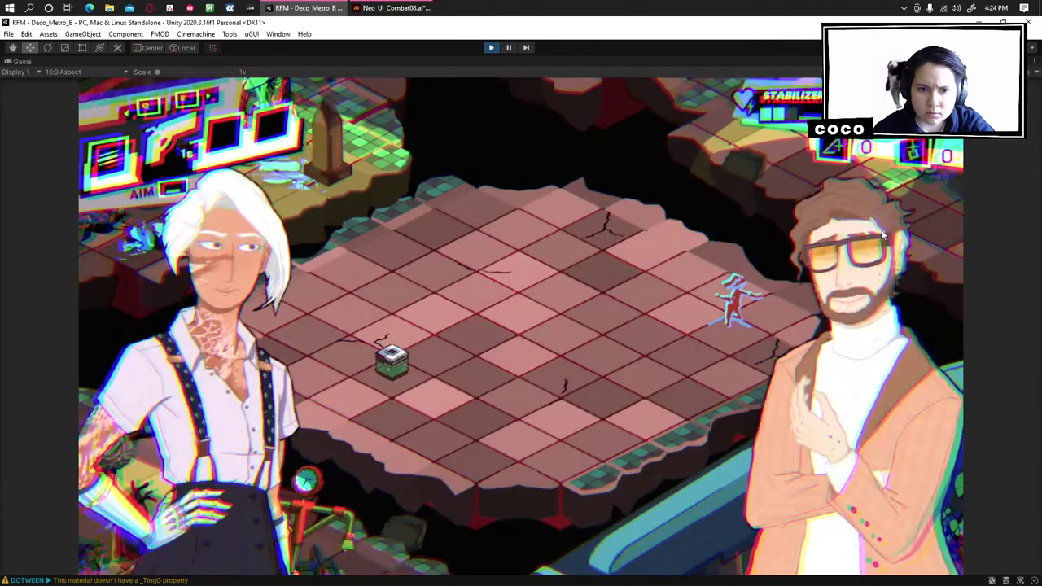
left_click(774, 296)
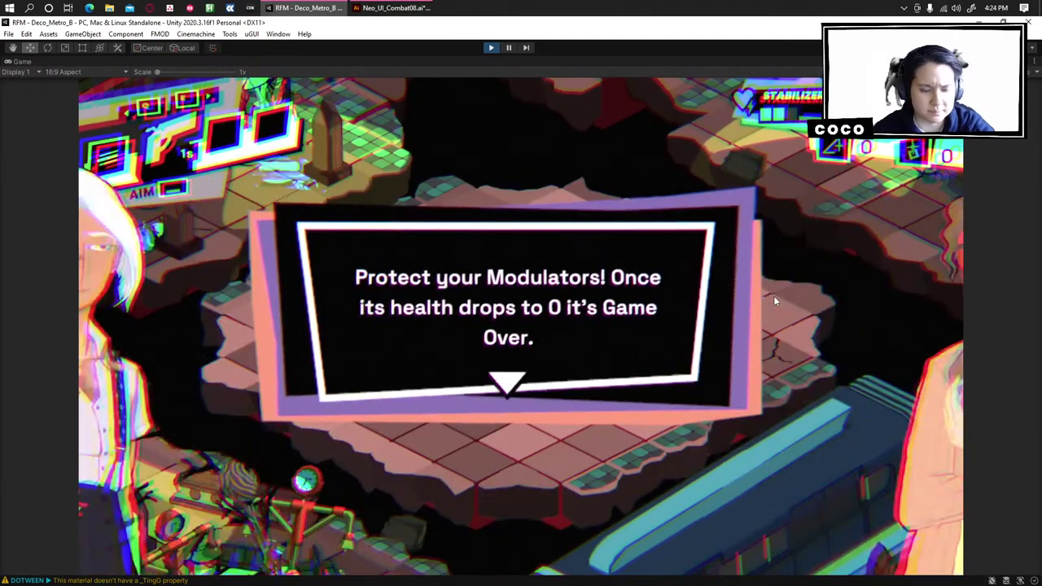
key("space")
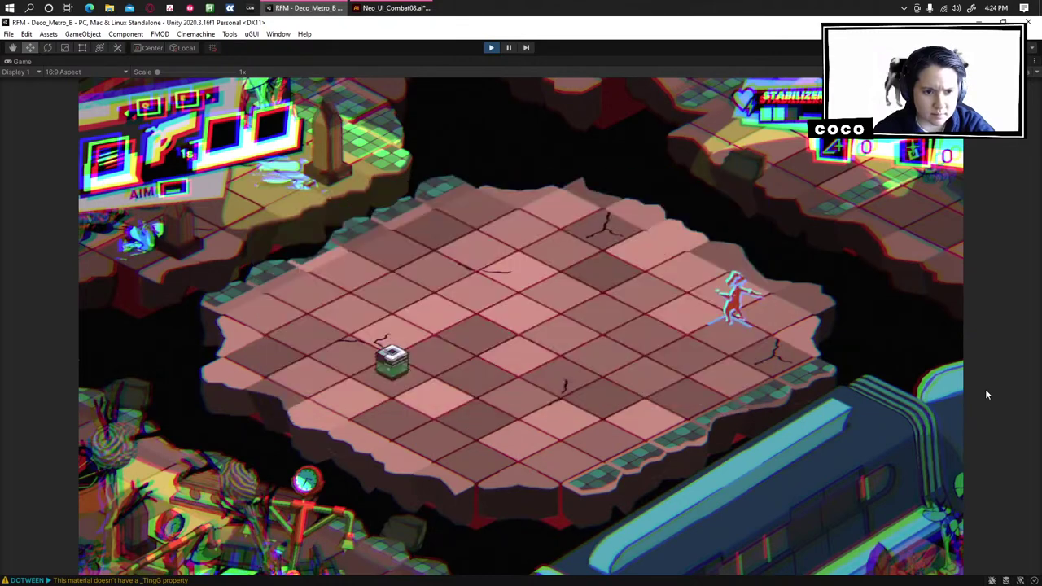
key("space")
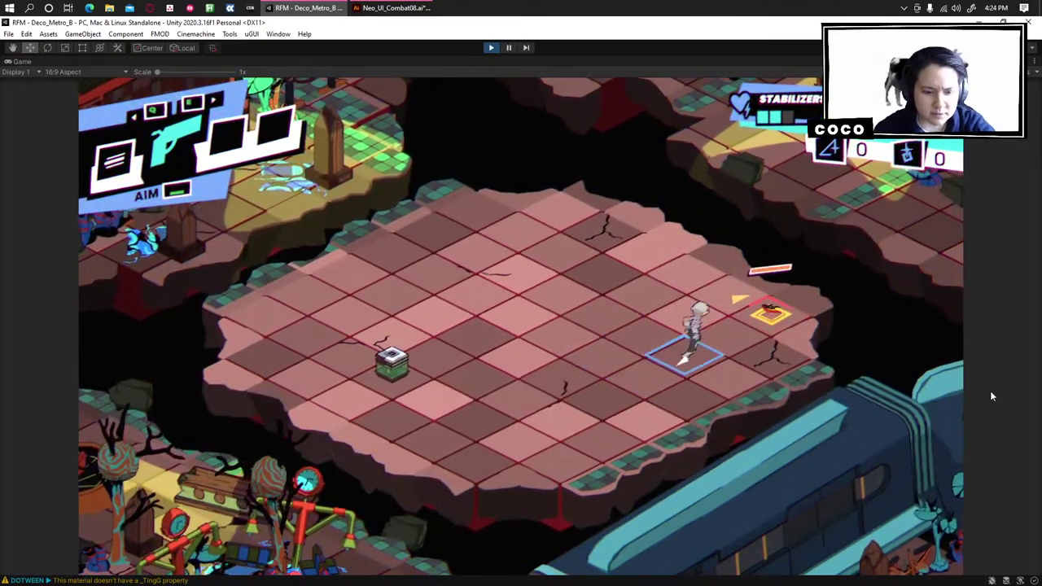
Move the character around the grid during the next enemy wave and advance the dialogue after the fight.
key("w")
key("w")
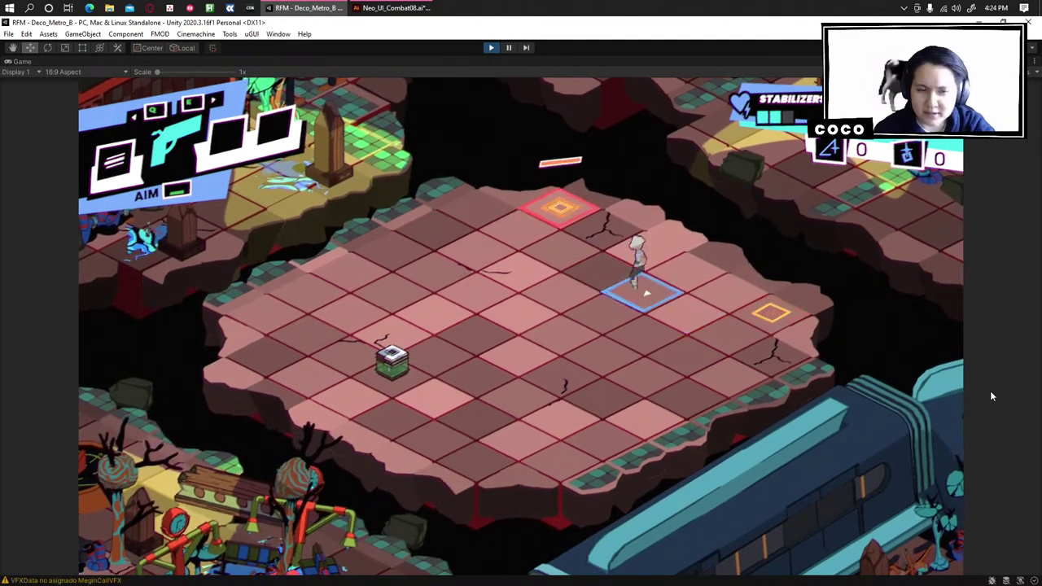
key("a")
key("w")
key("w")
key("d")
key("d")
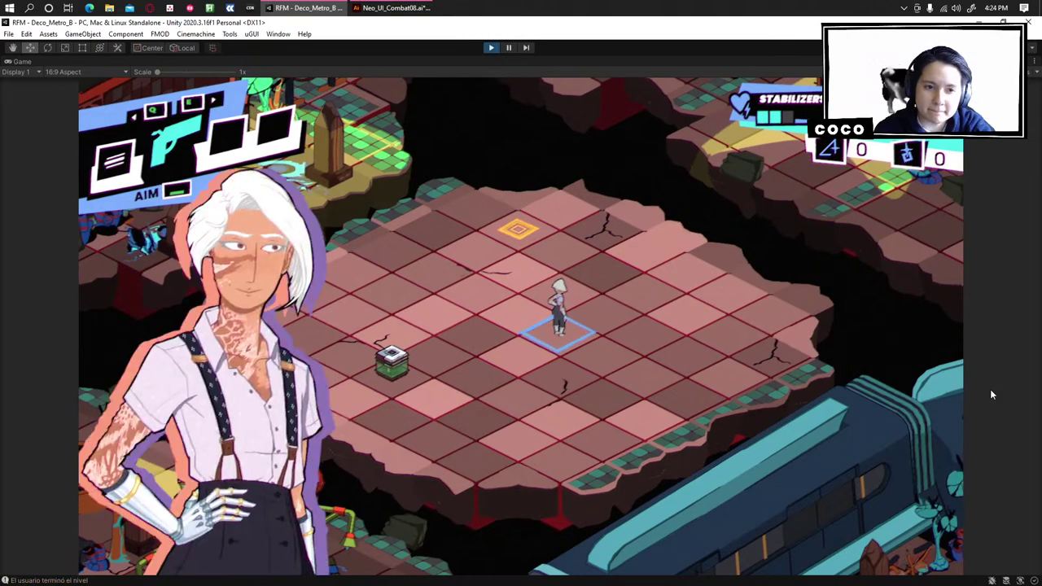
key("space")
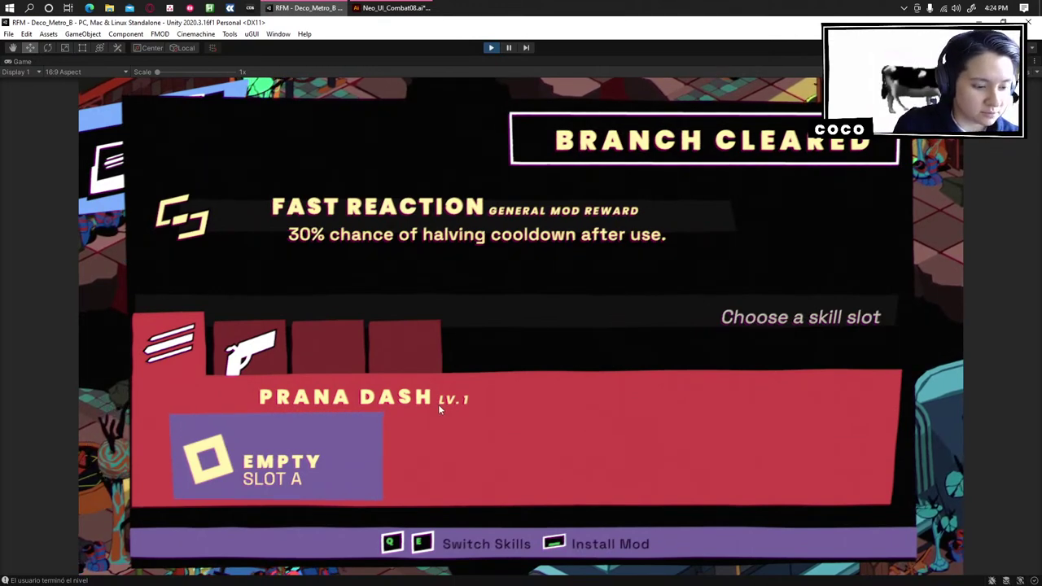
Switch between the Prana Dash and Revolver skills and install the Fast Reaction mod in Prana Dash's Slot A.
key("e")
key("q")
key("e")
key("q")
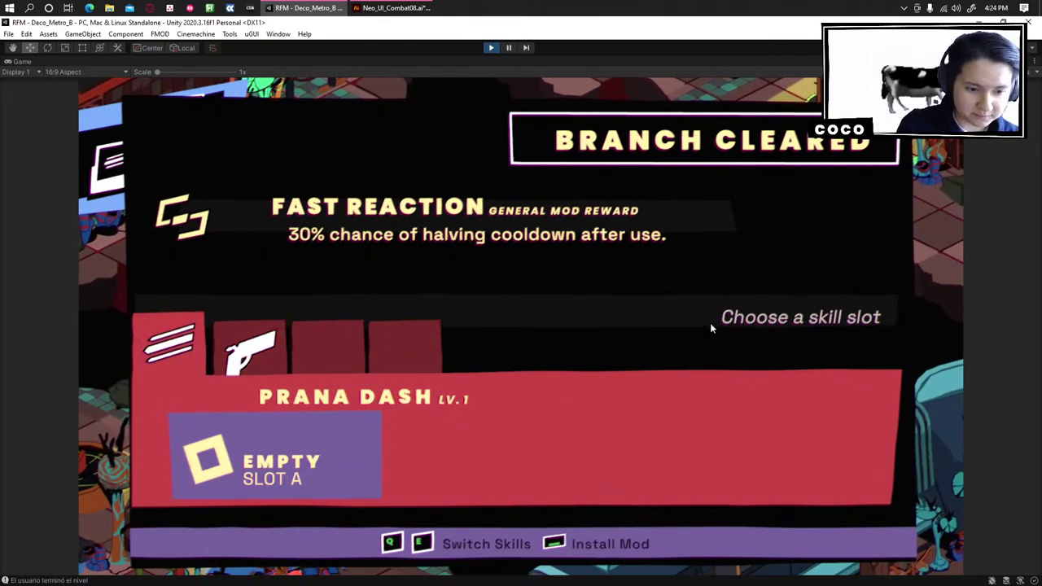
key("space")
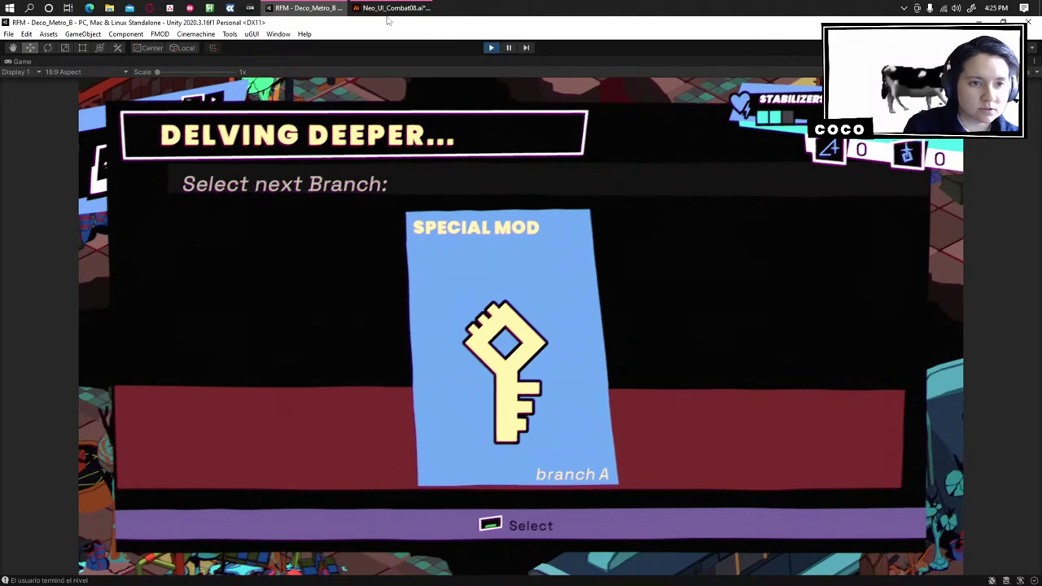
Stop play mode and switch to Neo_UI_Combat08.ai in Illustrator, bringing the Forge and Branch Cleared mockups into view.
left_click(492, 47)
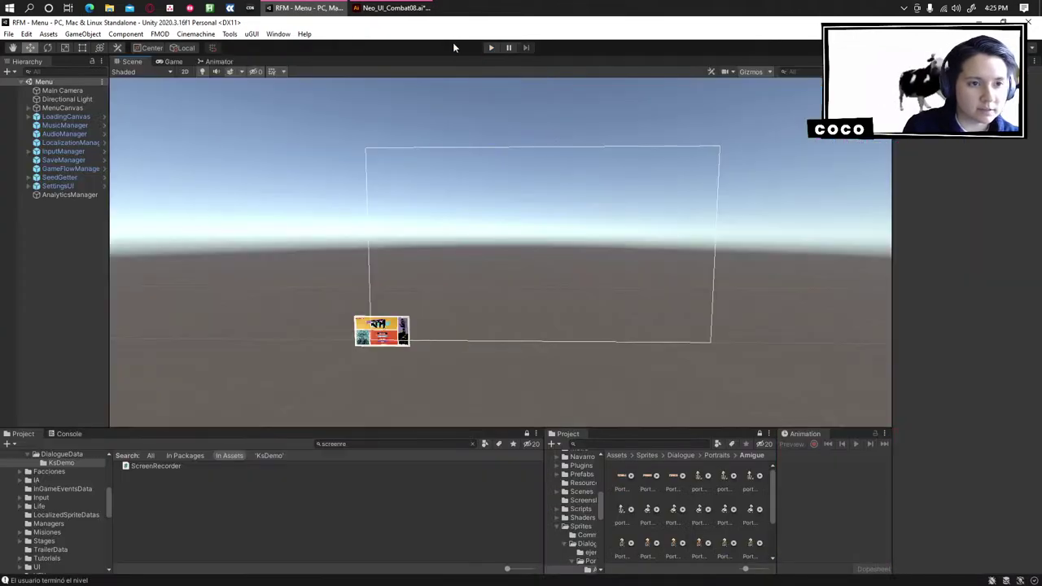
left_click(392, 7)
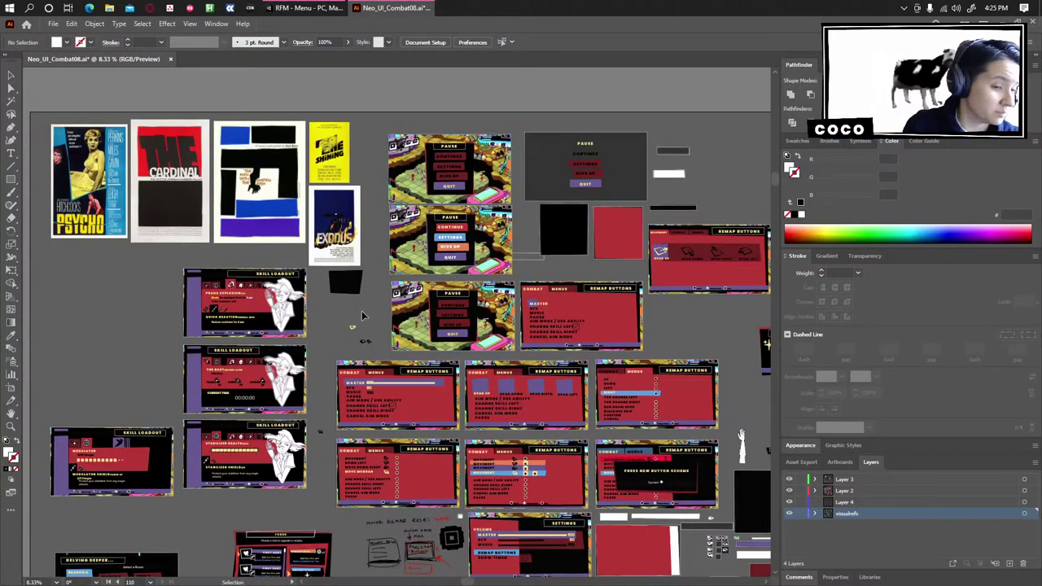
left_click_drag(363, 316, 273, 348)
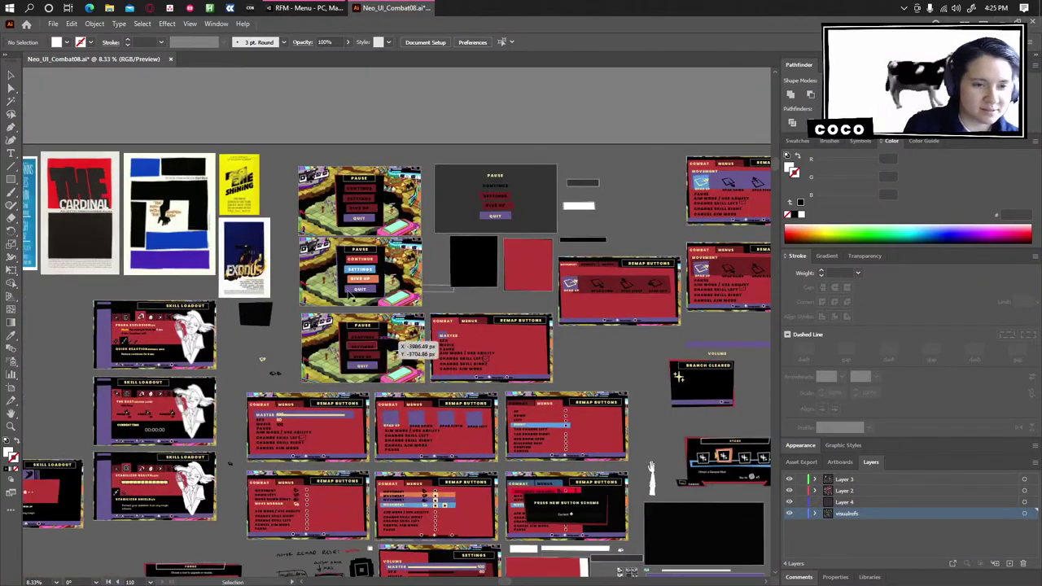
left_click_drag(351, 294, 494, 133)
left_click_drag(369, 446, 350, 259)
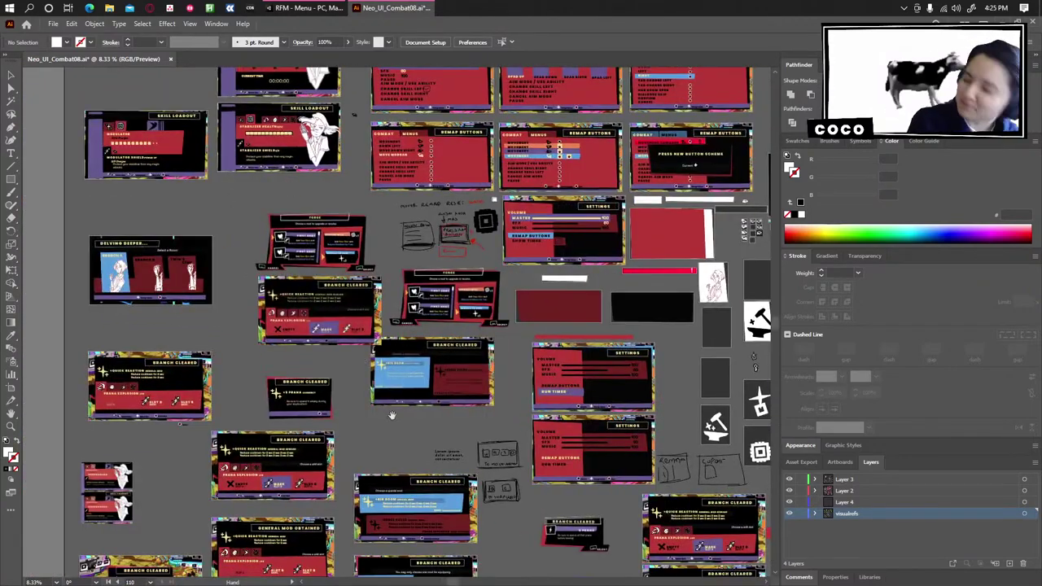
Shift the upper Forge mockup and the Branch Cleared mockup below it slightly up and to the left.
left_click_drag(305, 311, 303, 367)
left_click_drag(337, 288, 308, 262)
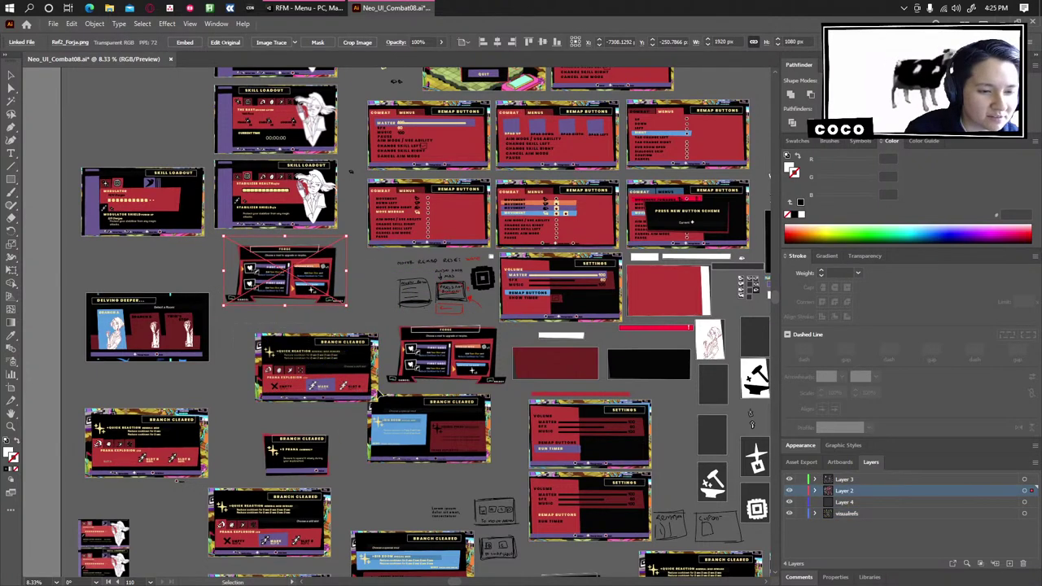
left_click_drag(331, 385, 300, 364)
left_click(310, 408)
Move the small black quadrilateral below the Exodus poster slightly to the left and deselect it.
left_click_drag(313, 413, 270, 235)
left_click_drag(424, 521, 185, 262)
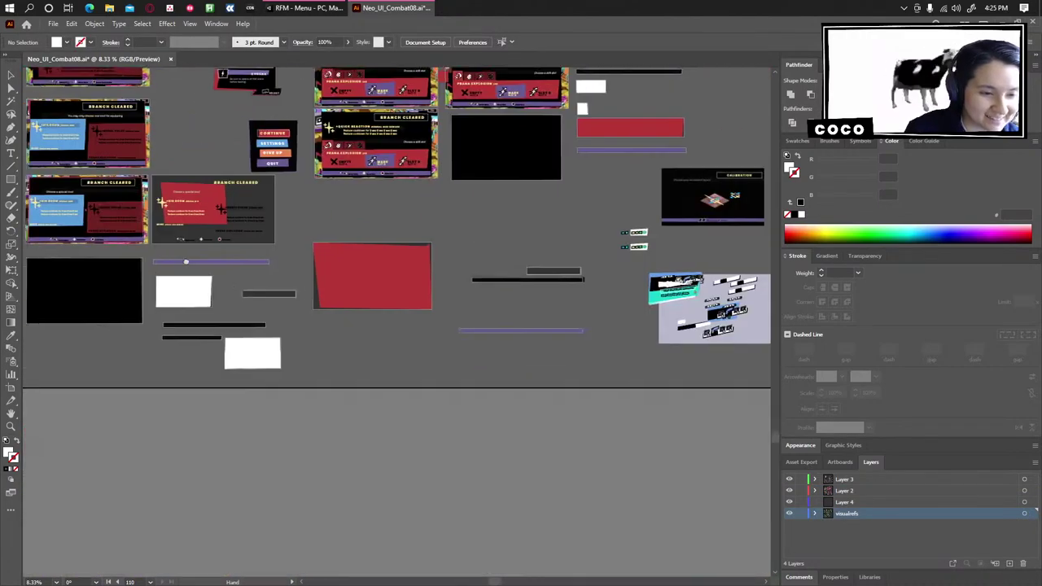
left_click_drag(525, 341, 319, 461)
left_click_drag(390, 188, 318, 427)
left_click_drag(348, 221, 416, 559)
left_click_drag(191, 78, 519, 81)
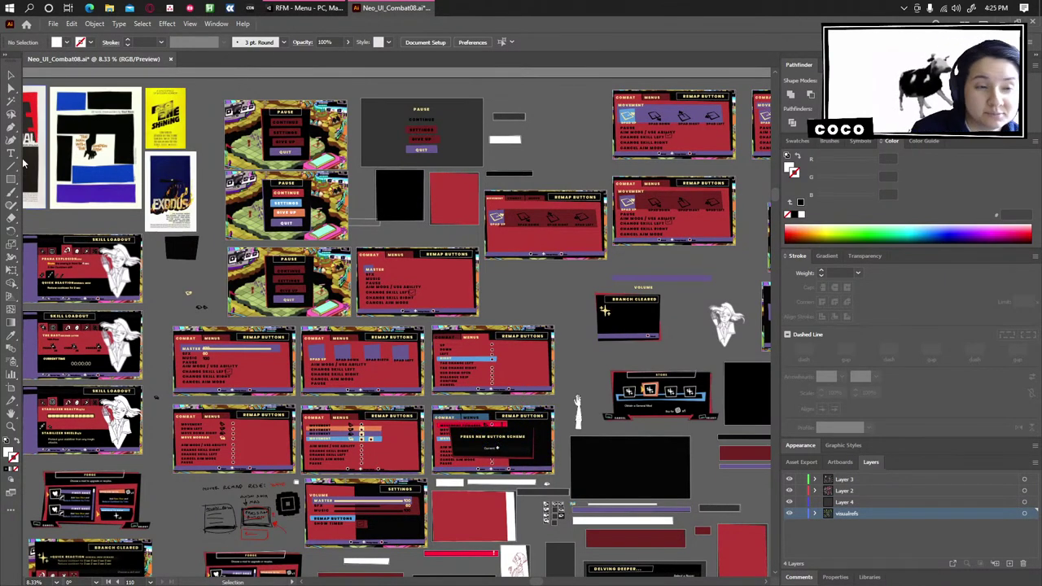
left_click_drag(180, 257, 166, 254)
left_click(195, 259)
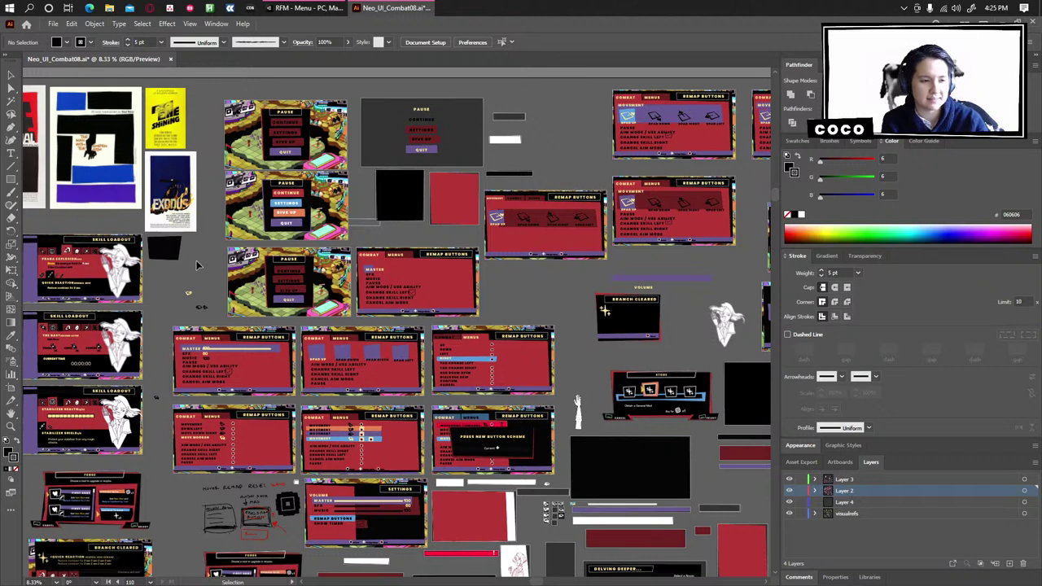
Open Neo_UI09.ai from the Editables folder, ignoring all missing linked files, and bring its artboard into view.
left_click(51, 24)
left_click(71, 59)
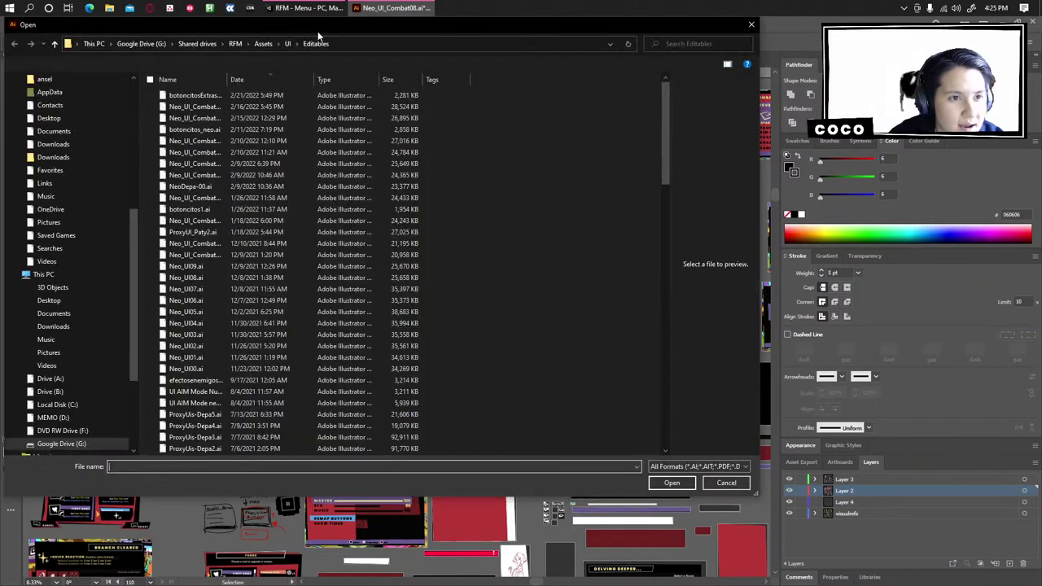
left_click_drag(319, 37, 1041, 50)
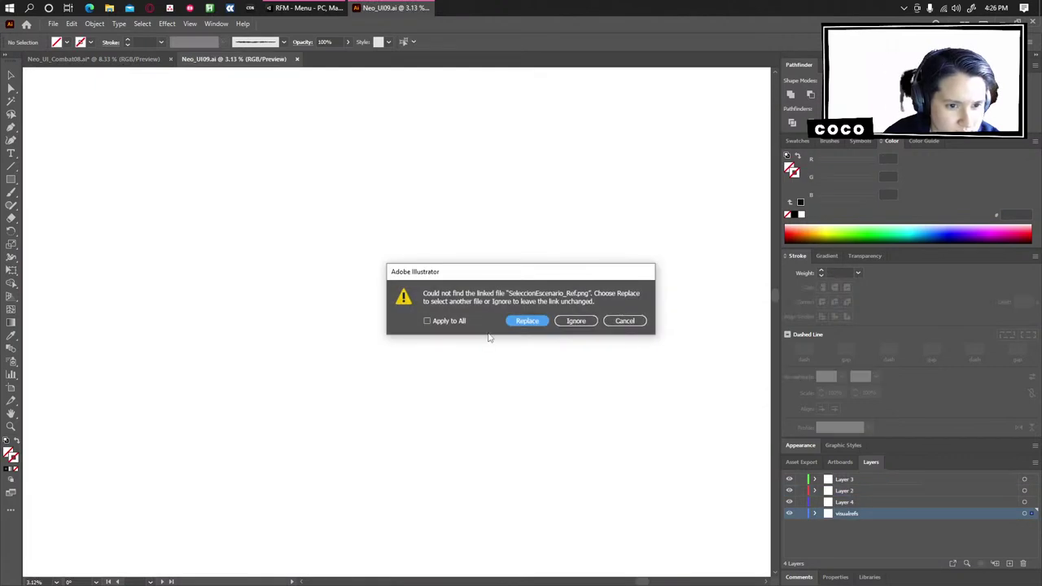
left_click(449, 321)
left_click(576, 320)
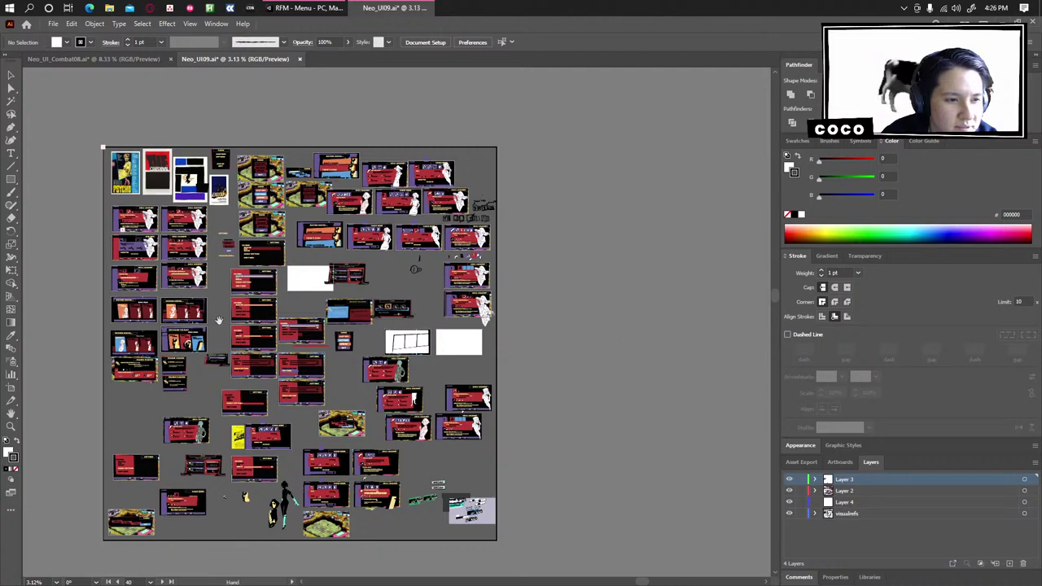
left_click_drag(223, 324, 268, 304)
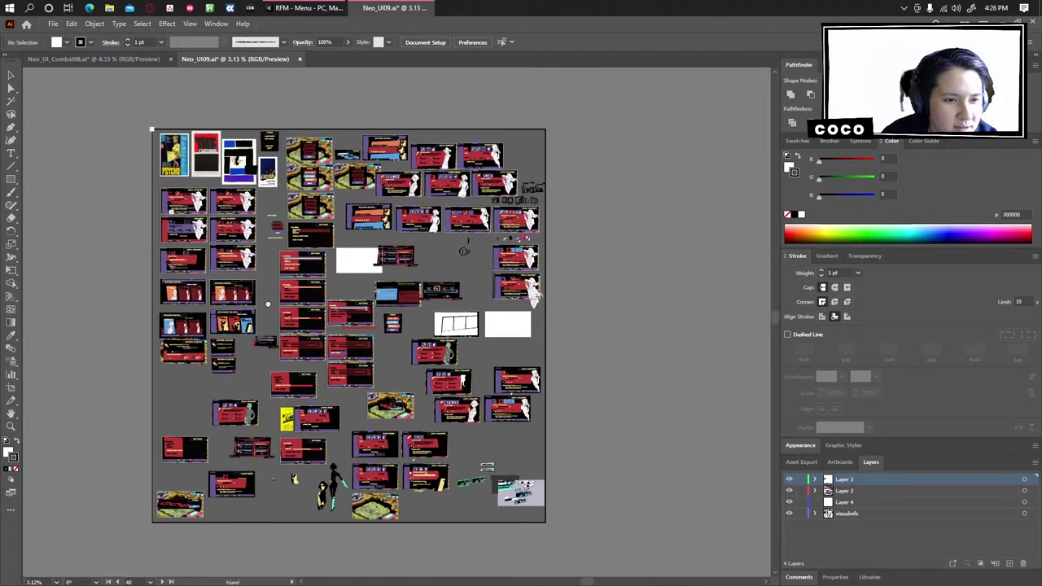
Return to Neo_UI_Combat08.ai and look at the row of film poster references at the artboard's upper-left corner.
left_click(106, 58)
left_click_drag(664, 409, 673, 397)
mouse_move(435, 198)
left_mouse_down()
mouse_move(428, 186)
mouse_move(452, 205)
left_mouse_up()
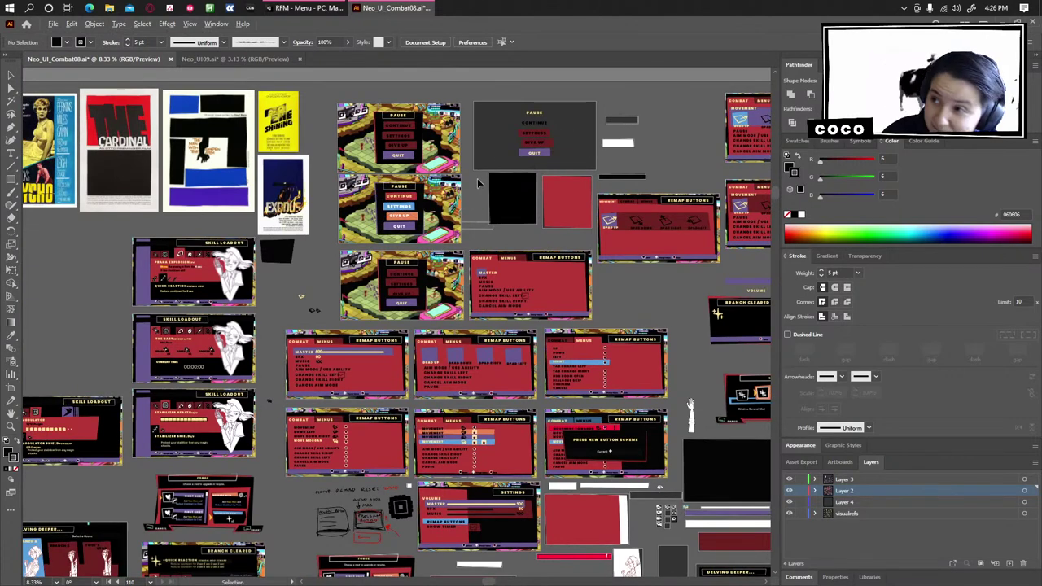
scroll(477, 179, "up", 1)
left_click_drag(255, 168, 517, 291)
scroll(518, 277, "up", 1)
left_click_drag(499, 195, 418, 169)
left_click_drag(380, 267, 283, 206)
left_click_drag(346, 224, 549, 528)
left_click_drag(247, 367, 588, 231)
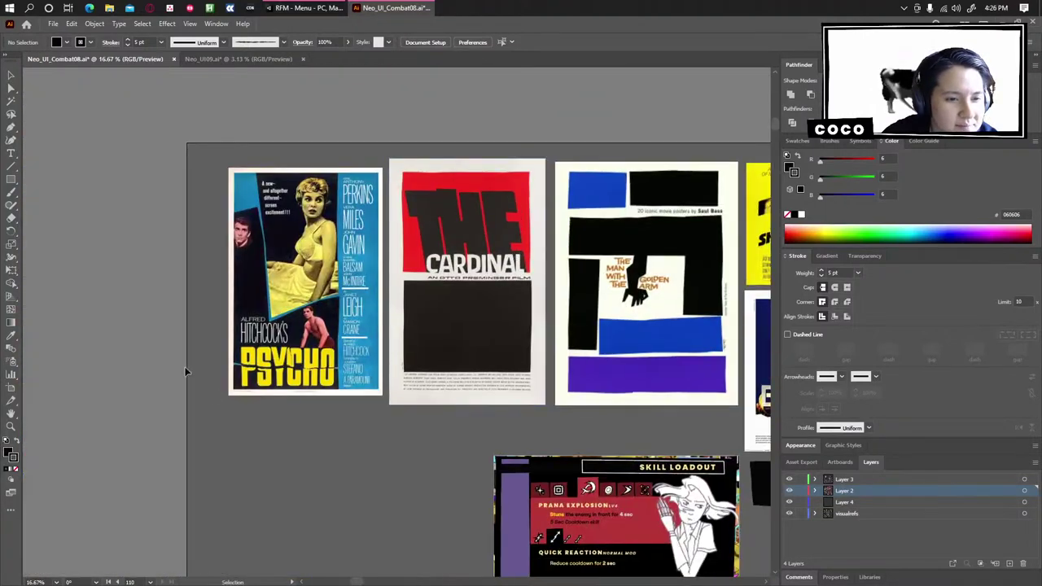
left_click_drag(188, 373, 216, 421)
Shift the Psycho, The Cardinal and The Man with the Golden Arm posters slightly up and to the left, then deselect them.
left_click_drag(320, 327, 292, 310)
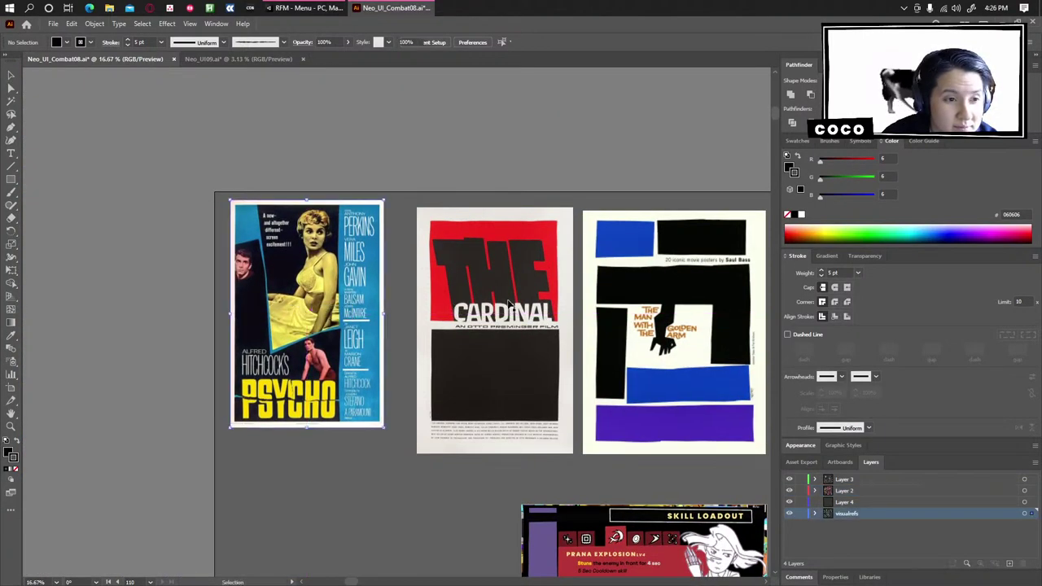
left_click_drag(513, 308, 487, 302)
left_click_drag(672, 315, 647, 306)
left_click(569, 453)
Move The Shining and Exodus posters up and left so they sit beside The Man with the Golden Arm poster.
left_click_drag(725, 366, 458, 386)
left_click_drag(398, 308, 399, 303)
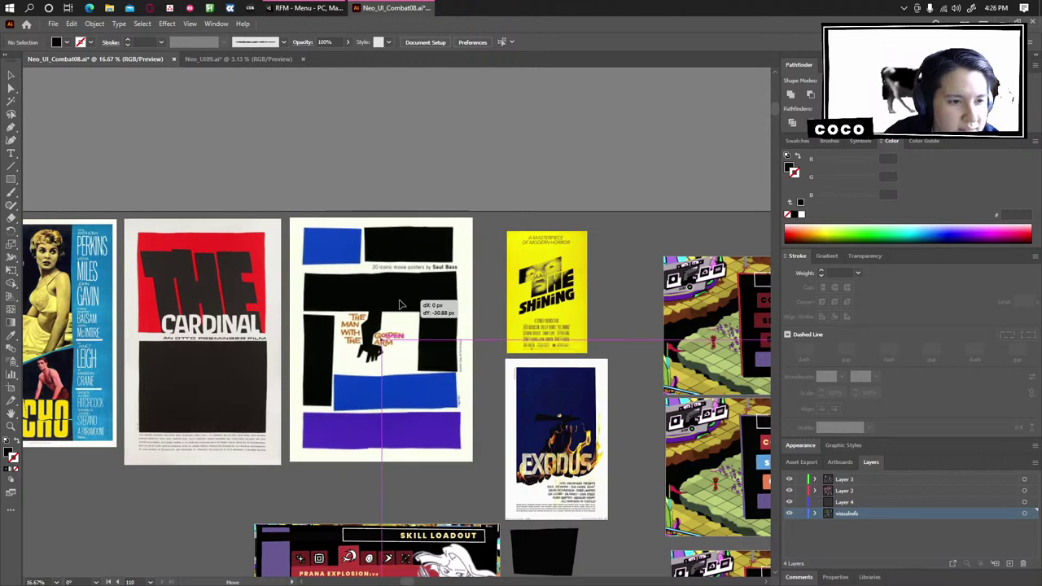
left_click_drag(545, 278, 515, 265)
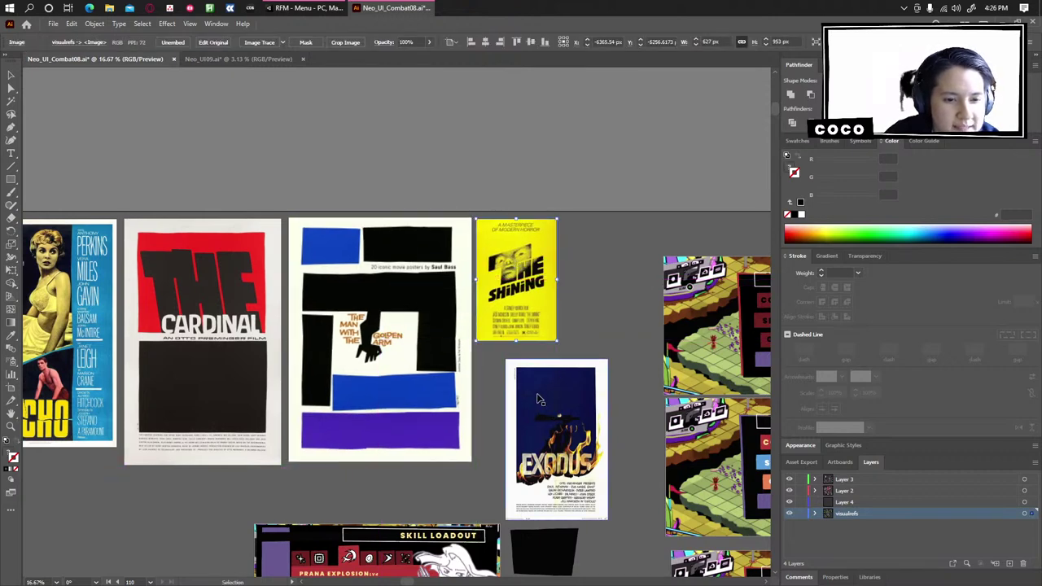
left_click_drag(542, 401, 514, 388)
left_click(593, 317)
left_click_drag(609, 377, 598, 351)
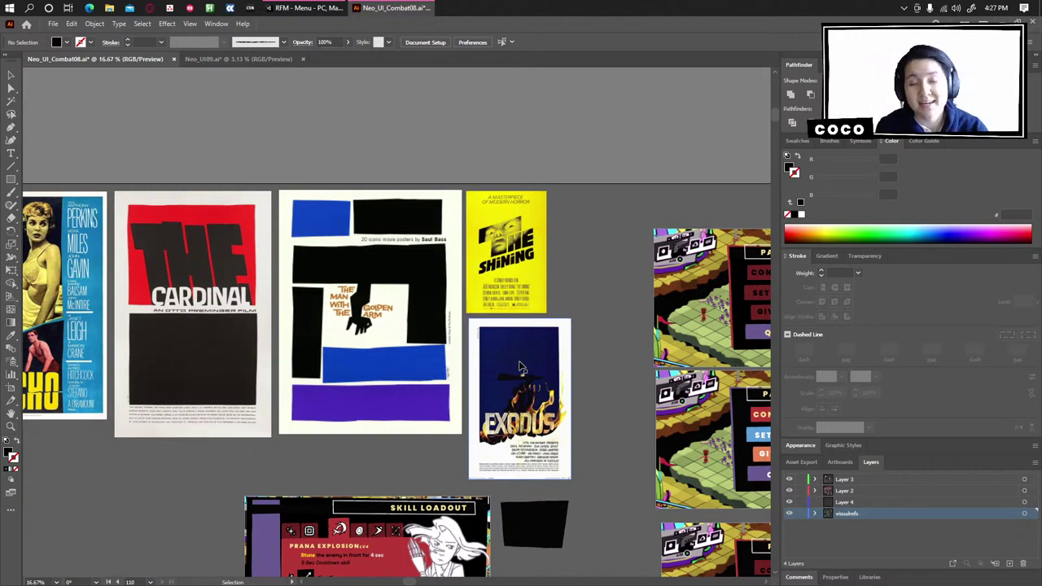
Nudge The Shining poster slightly up and to the right while viewing the posters up close.
left_click_drag(282, 455, 724, 406)
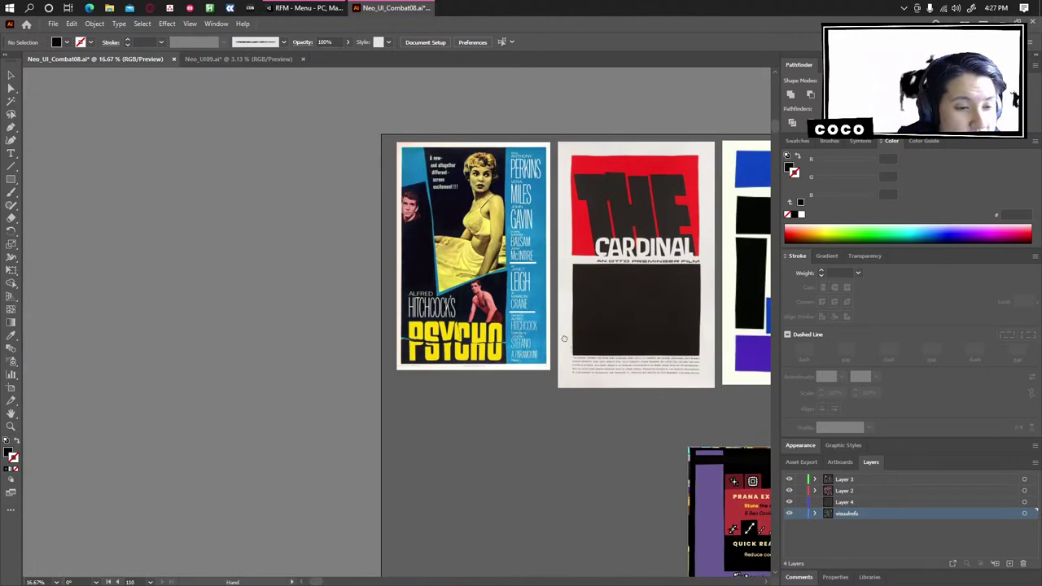
left_click_drag(562, 338, 232, 401)
scroll(534, 355, "up", 3)
left_click_drag(754, 155, 406, 478)
left_click_drag(455, 302, 485, 306)
scroll(489, 318, "down", 10)
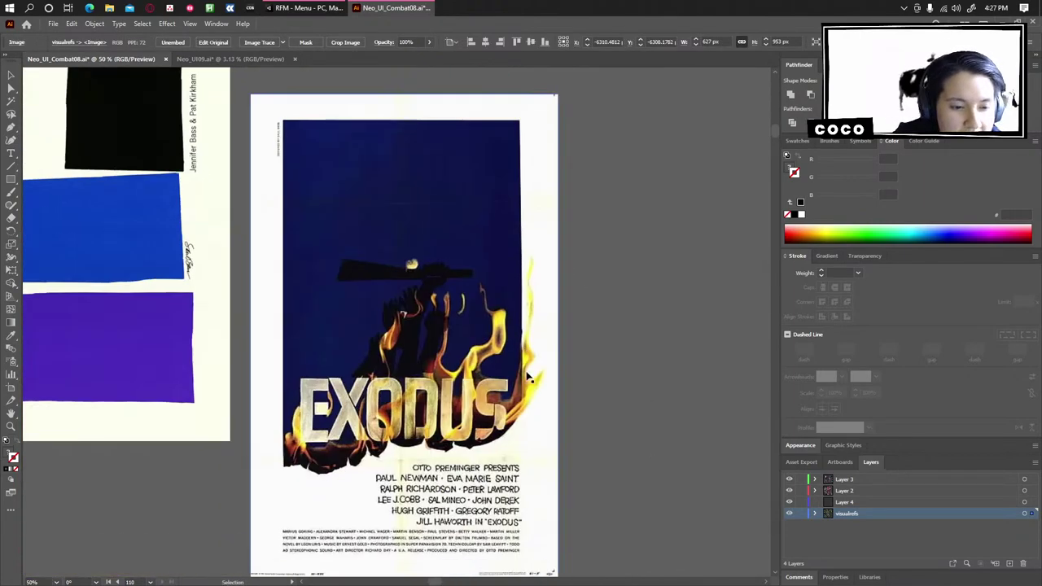
scroll(439, 330, "down", 1)
scroll(407, 338, "up", 3)
scroll(407, 338, "left", 4)
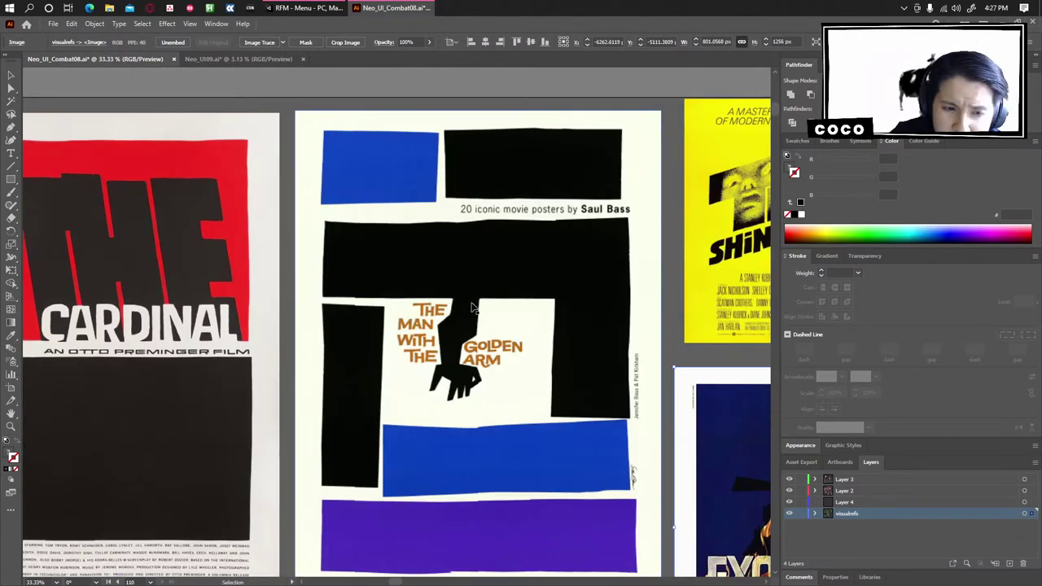
Shift The Man with the Golden Arm poster down and The Cardinal poster slightly down and to the right.
left_click(462, 359)
scroll(461, 360, "left", 4)
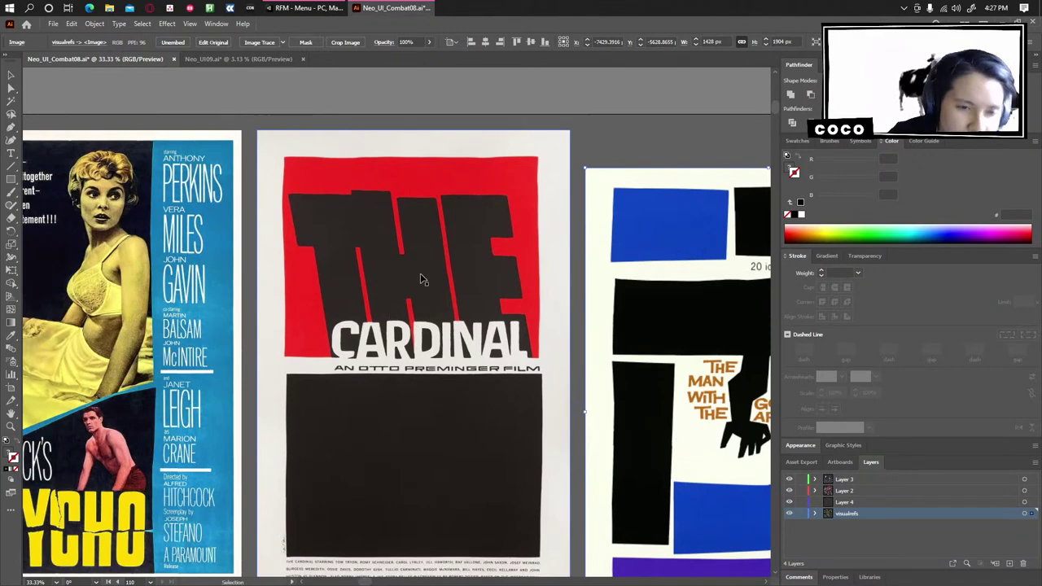
left_click(469, 214)
left_click(545, 141)
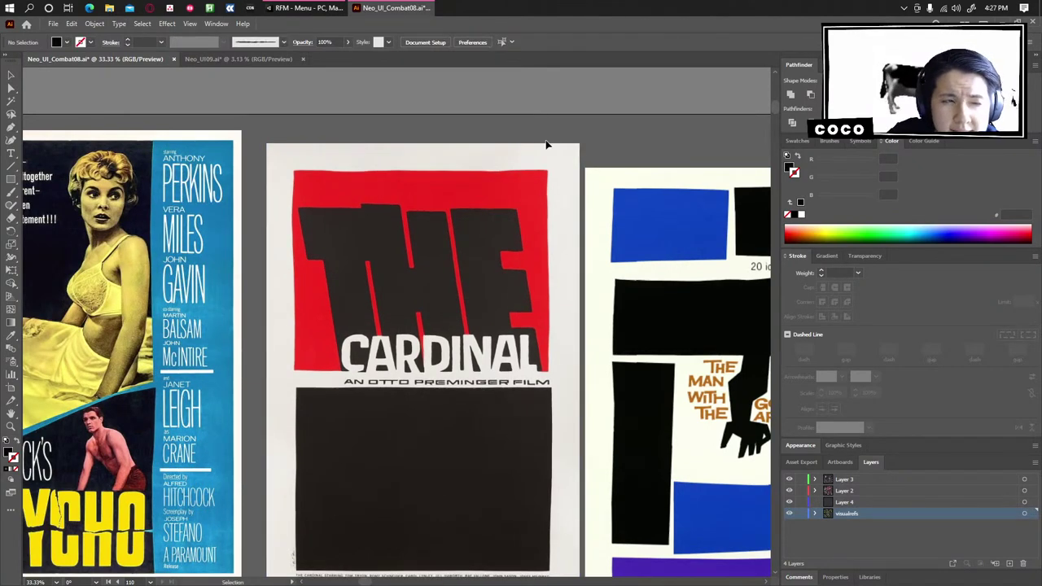
Reposition the Psycho and The Cardinal posters so their upper edges line up, then deselect them.
scroll(358, 252, "left", 4)
scroll(364, 249, "up", 1)
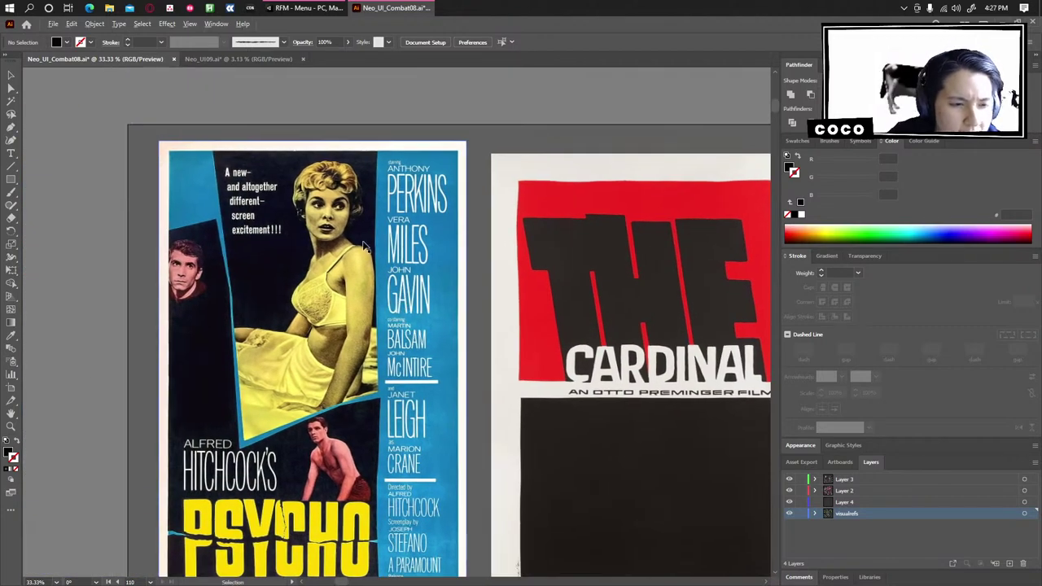
scroll(363, 243, "down", 2)
scroll(364, 243, "left", 4)
left_click_drag(315, 280, 324, 306)
left_click_drag(427, 314, 389, 279)
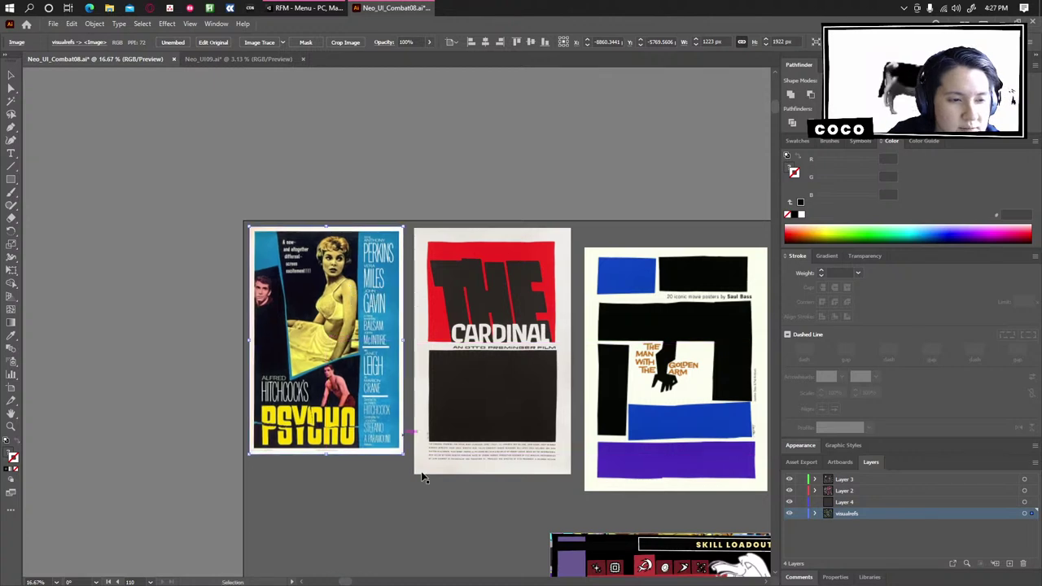
left_click(386, 510)
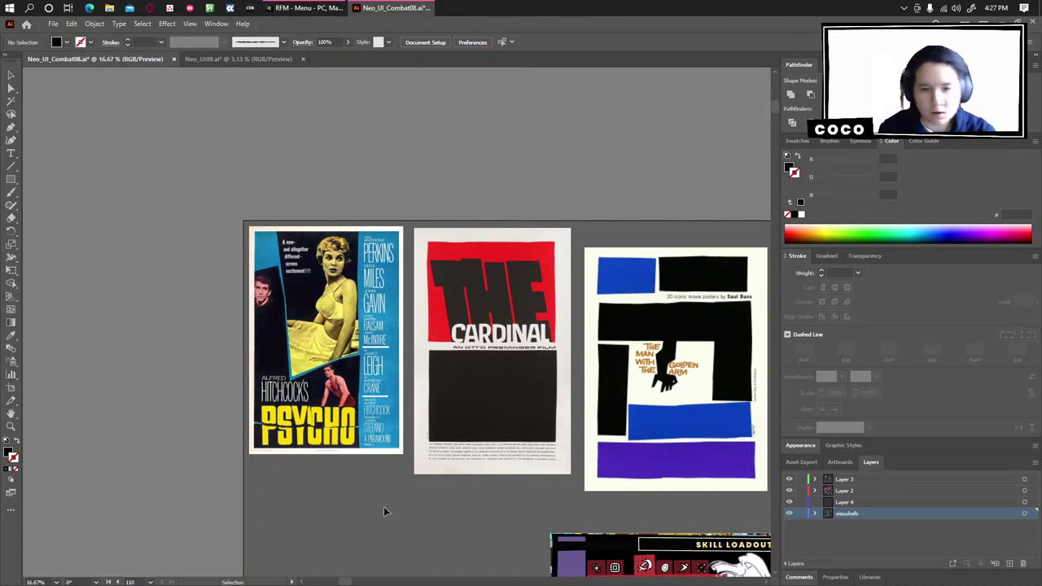
Examine the lettering and uneven cut-out shapes of The Cardinal poster up close.
scroll(574, 360, "up", 4)
left_click_drag(388, 109, 487, 366)
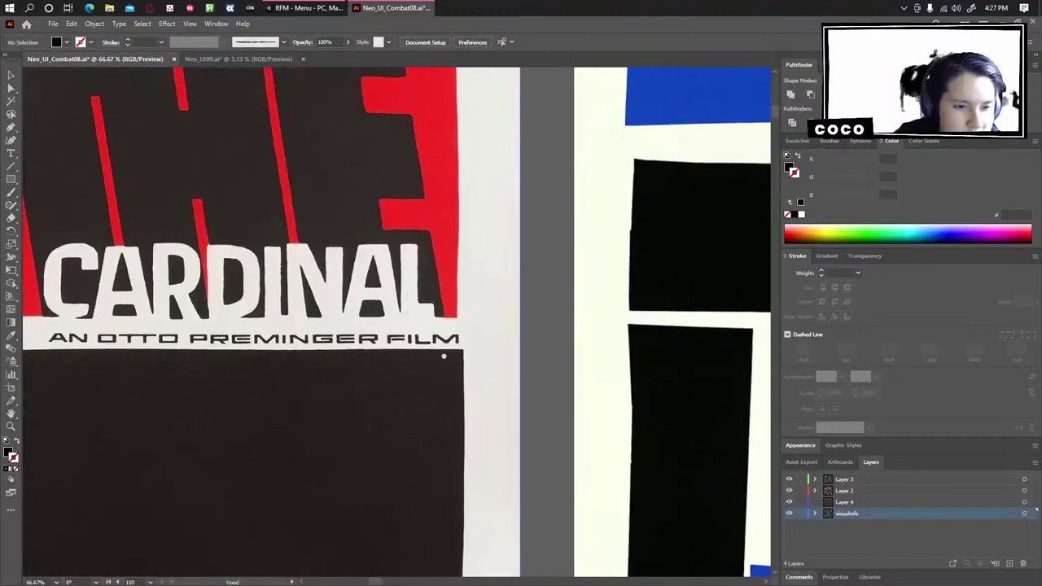
left_click_drag(293, 122, 437, 311)
left_click_drag(393, 256, 466, 387)
mouse_move(273, 285)
left_mouse_down()
mouse_move(372, 276)
mouse_move(285, 114)
left_mouse_up()
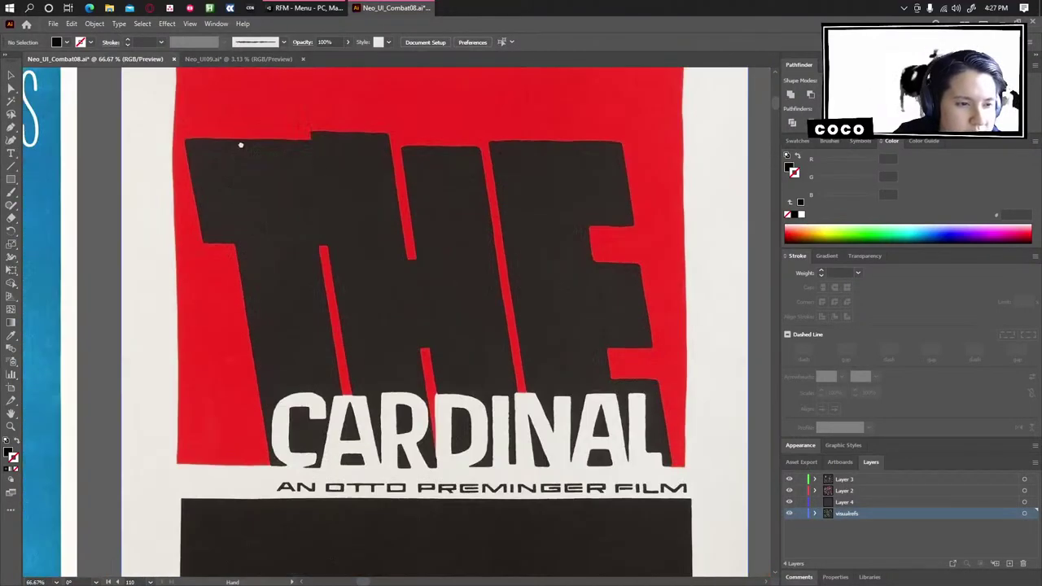
mouse_move(240, 145)
left_mouse_down()
mouse_move(252, 196)
mouse_move(222, 188)
left_mouse_up()
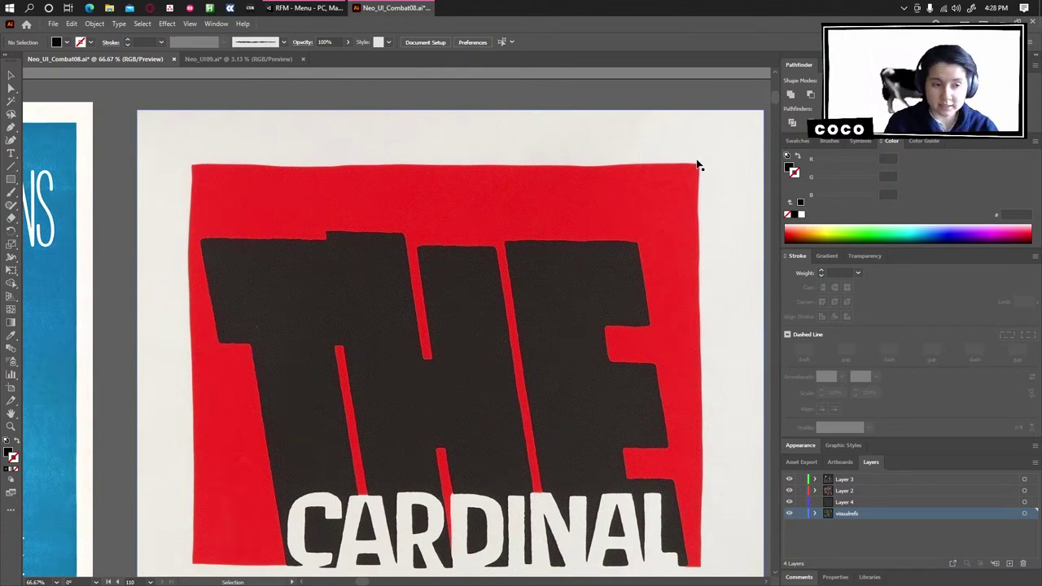
scroll(641, 269, "down", 2)
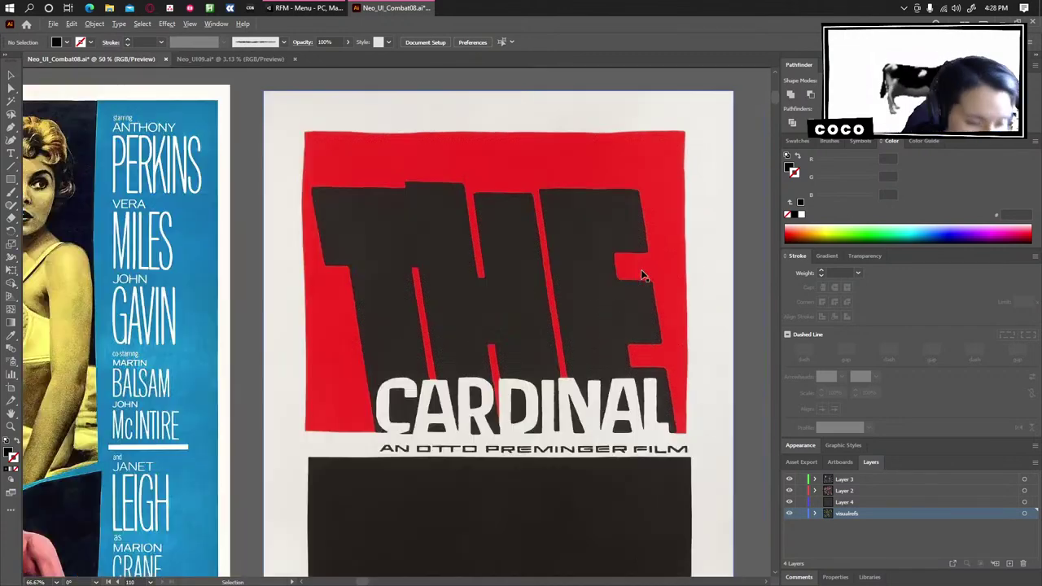
left_click_drag(488, 316, 440, 323)
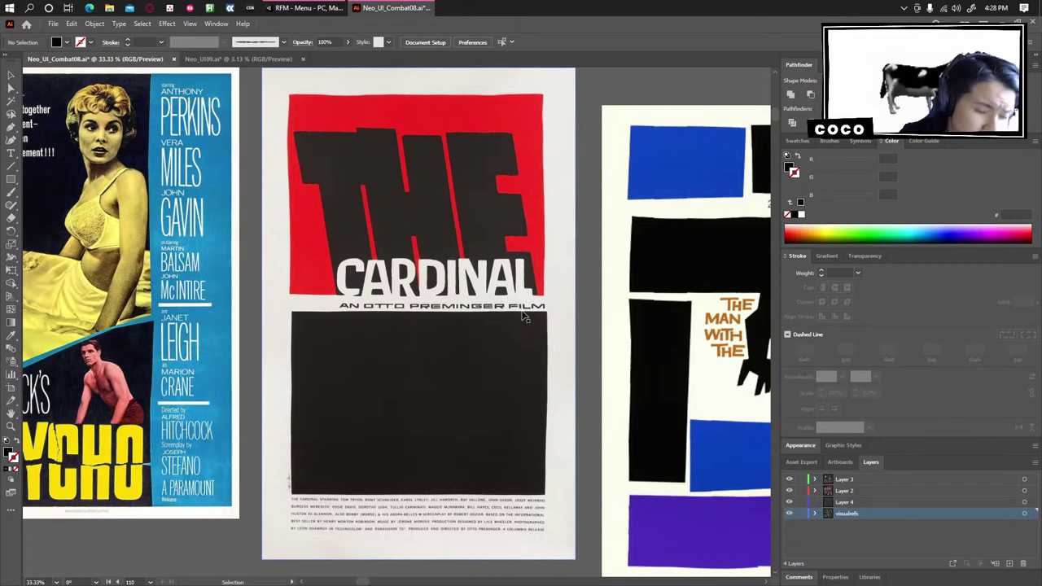
Move The Cardinal poster closer to Psycho and The Man with the Golden Arm poster up and left beside it.
left_click_drag(480, 285, 467, 288)
left_click_drag(491, 249, 500, 307)
left_click_drag(459, 250, 458, 244)
left_click_drag(680, 228, 651, 189)
scroll(484, 252, "right", 5)
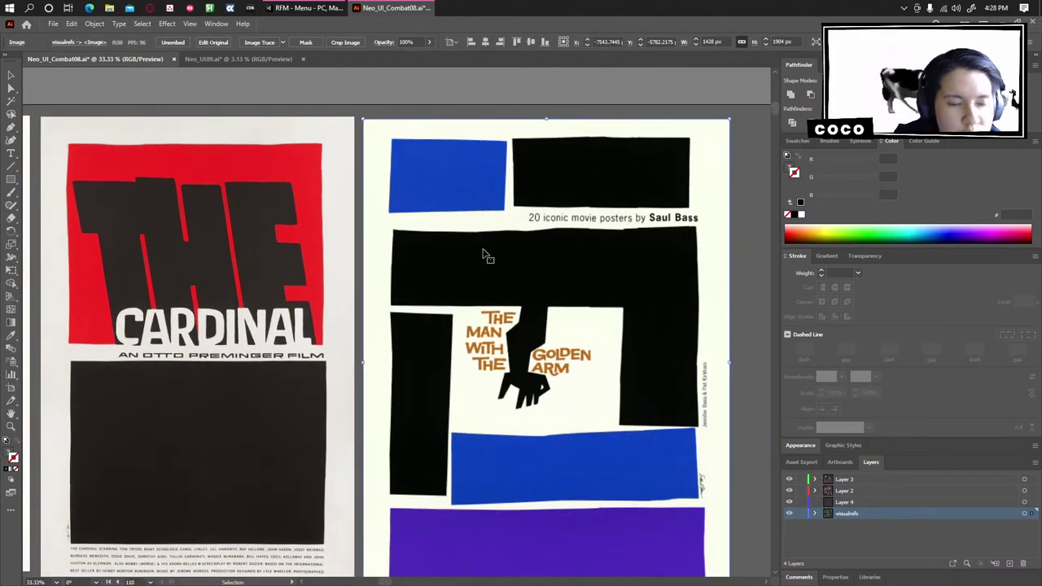
mouse_move(488, 243)
left_mouse_down()
mouse_move(505, 233)
mouse_move(494, 240)
left_mouse_up()
Move The Shining and Exodus posters left, closing the gap to The Man with the Golden Arm poster, and deselect.
left_click_drag(737, 209, 679, 201)
left_click_drag(687, 272, 518, 247)
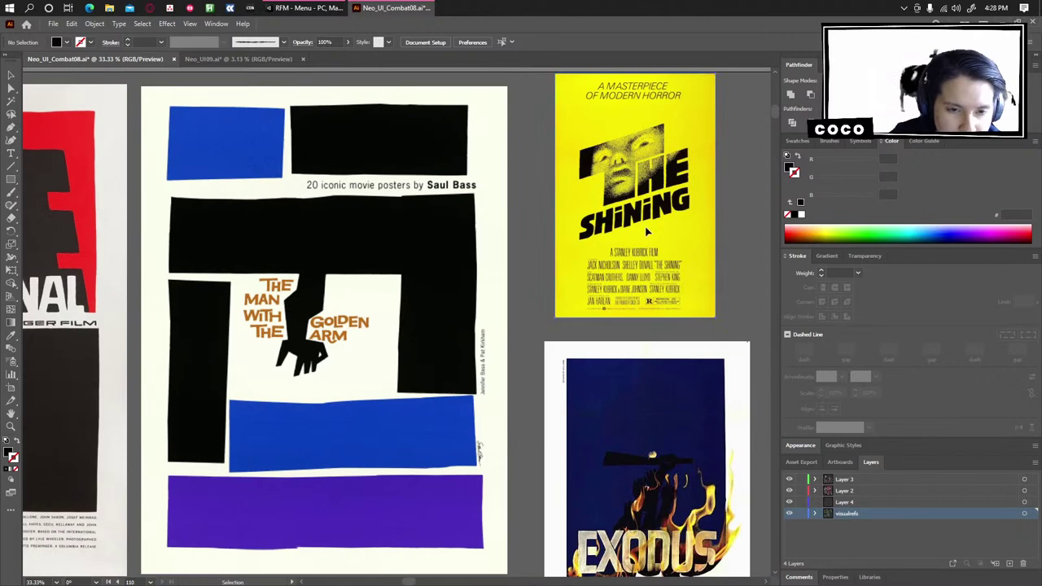
left_click_drag(654, 227, 621, 236)
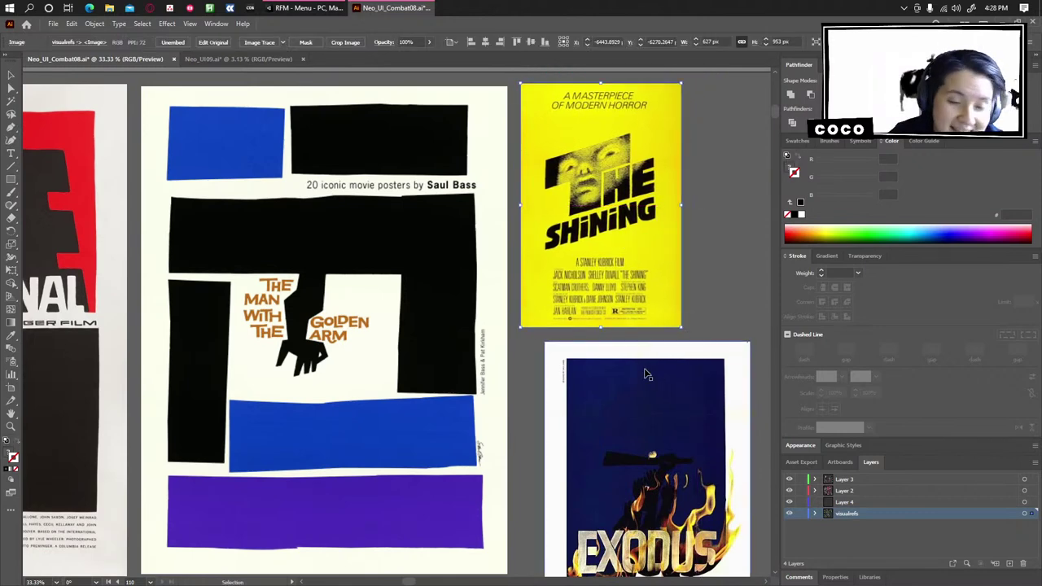
left_click_drag(644, 368, 611, 362)
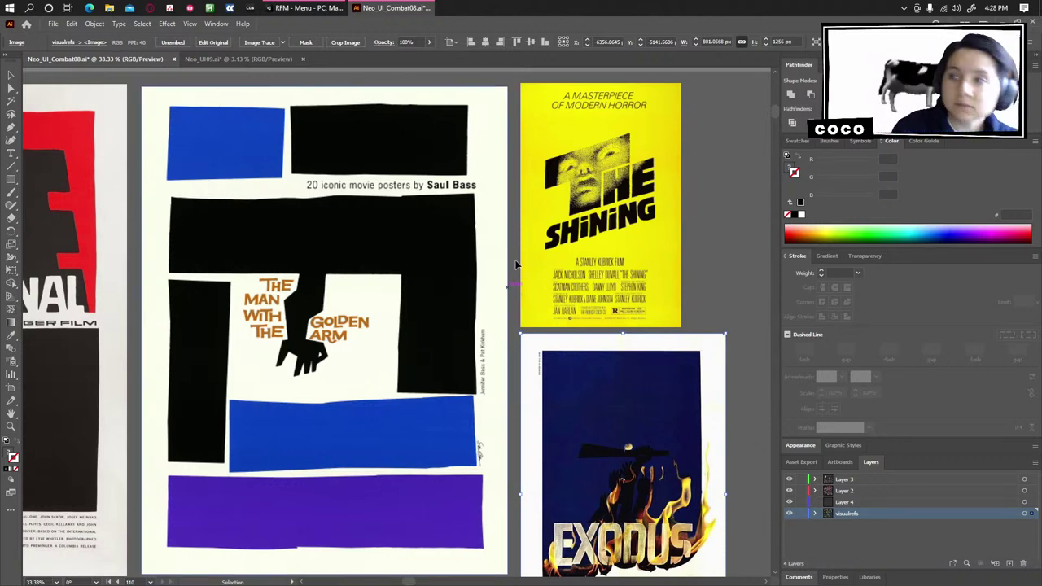
left_click(513, 244)
Open the older mockup file UI-Depa9.ai.
left_click_drag(530, 457, 497, 218)
left_click_drag(467, 409, 416, 290)
left_click(53, 25)
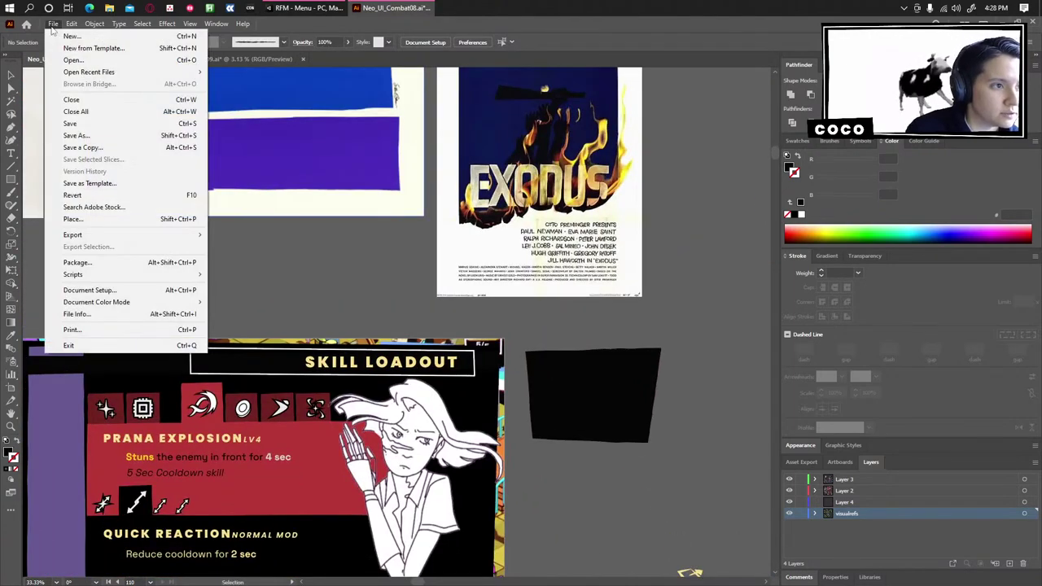
left_click(73, 61)
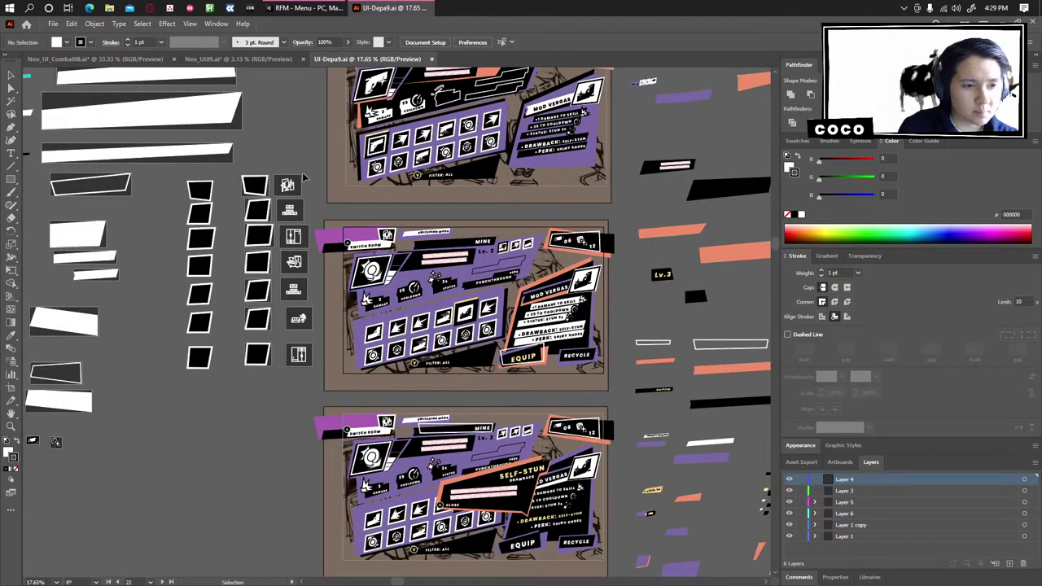
Look over the room sketch, Workbench and skill selection mockups near the upper edge of the artboard.
left_click_drag(317, 156, 363, 359)
left_click_drag(282, 162, 354, 418)
left_click_drag(408, 211, 365, 399)
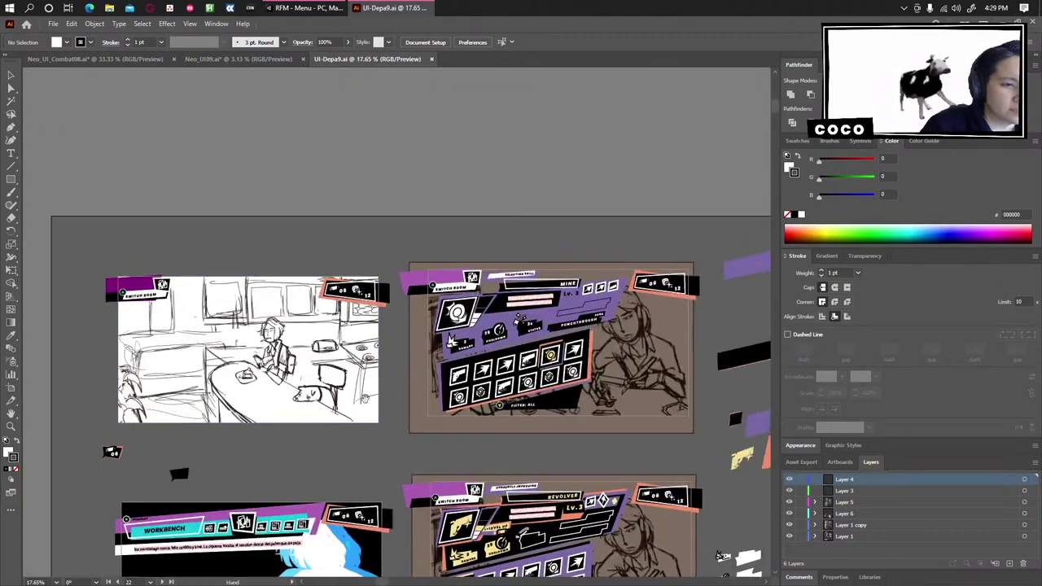
left_click_drag(533, 319, 225, 268)
left_click_drag(518, 336, 289, 333)
left_click_drag(167, 325, 615, 355)
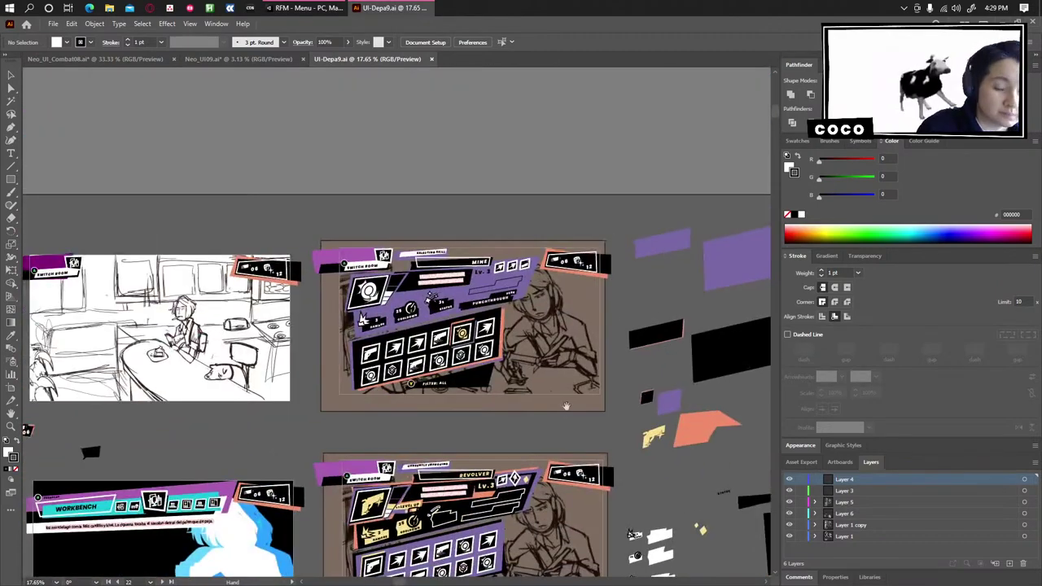
left_click_drag(543, 376, 547, 344)
key("v")
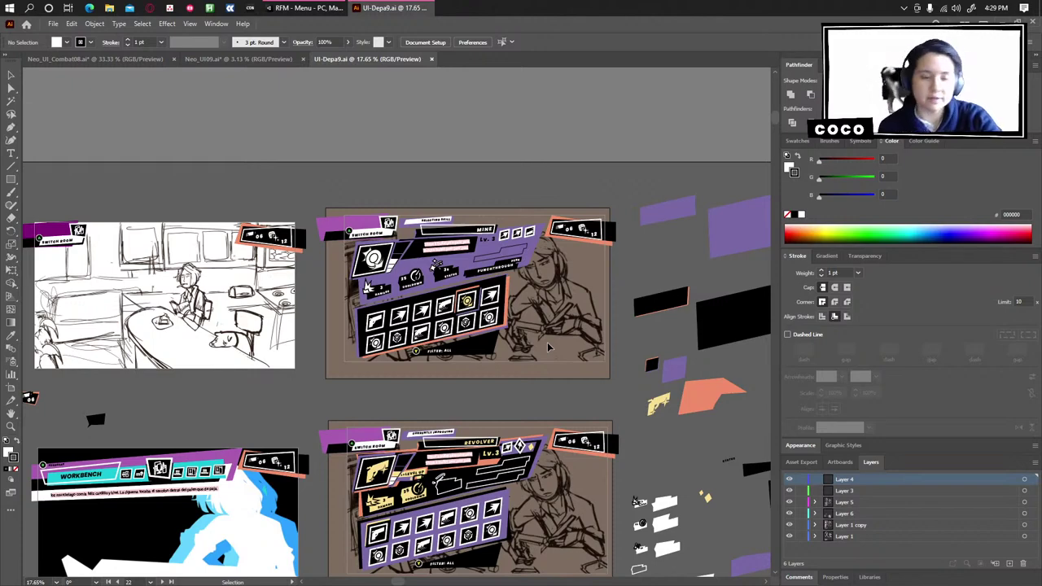
Examine the Selecting Skill mockup for the Mine skill up close, including its stats, perk and skill grid.
scroll(517, 269, "up", 3)
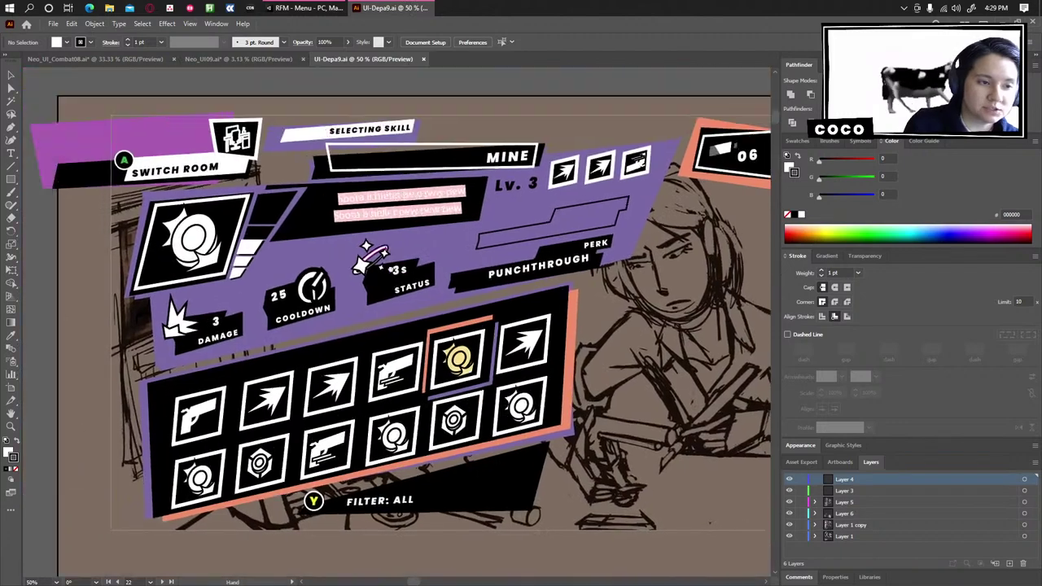
left_click_drag(367, 237, 392, 257)
scroll(392, 258, "up", 1)
left_click_drag(300, 269, 332, 303)
left_click_drag(497, 253, 310, 234)
scroll(535, 163, "down", 1)
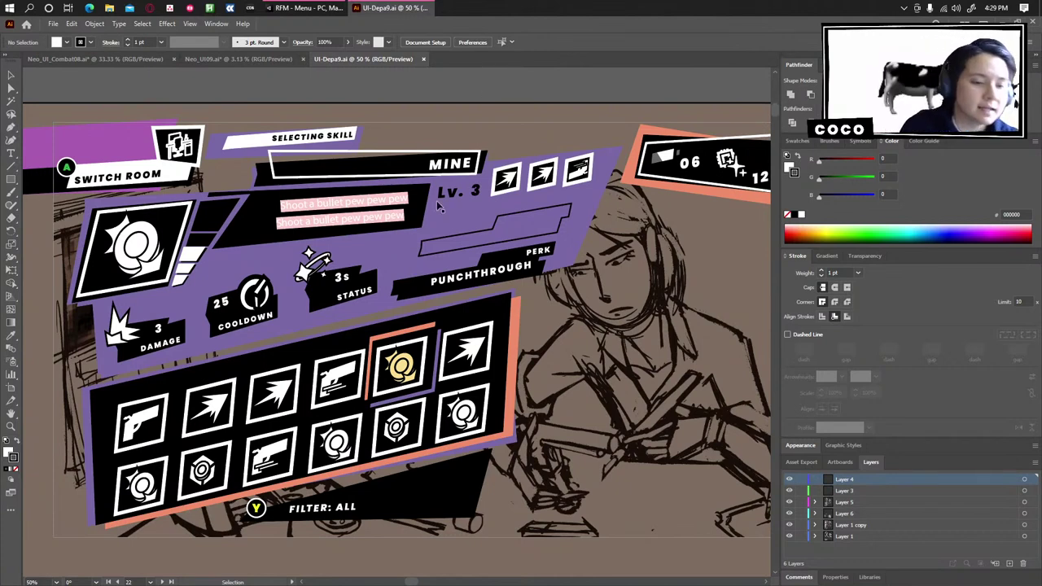
left_click_drag(440, 207, 395, 157)
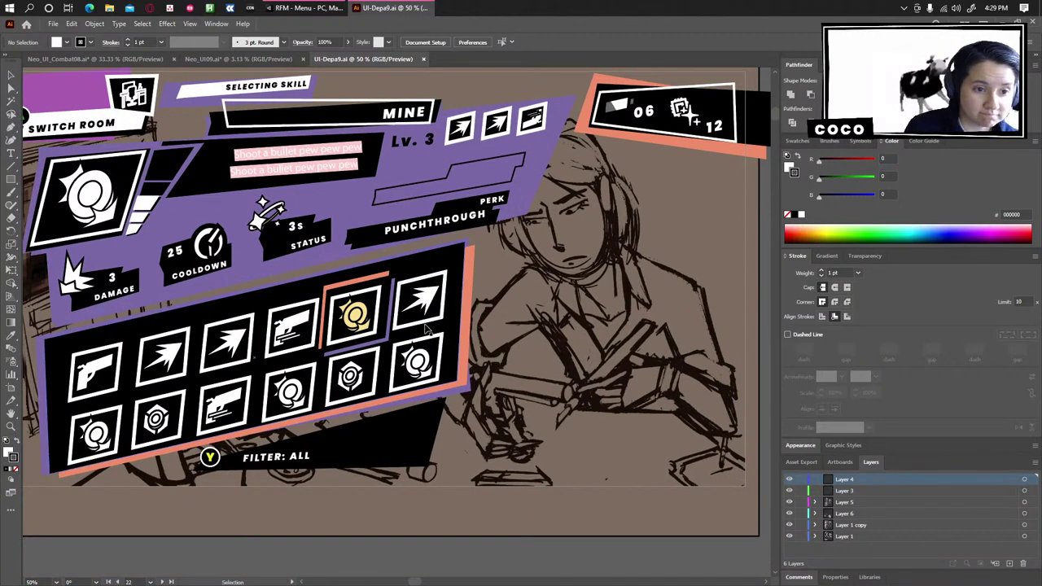
Examine the skill grid, filter strip and header of the Mine skill's Selecting Skill mockup.
left_click(452, 268)
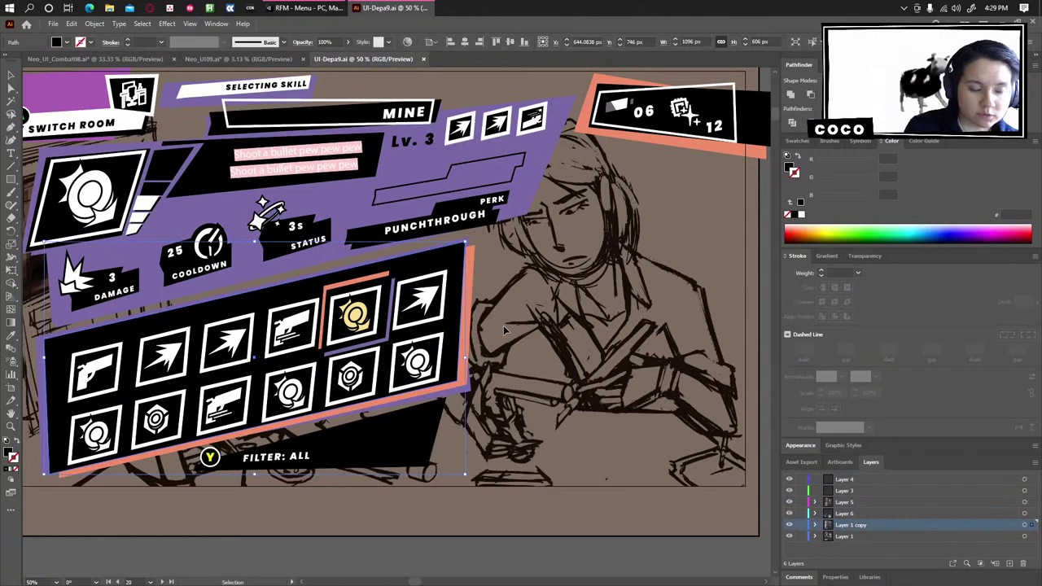
left_click(141, 485)
left_click_drag(115, 497, 342, 480)
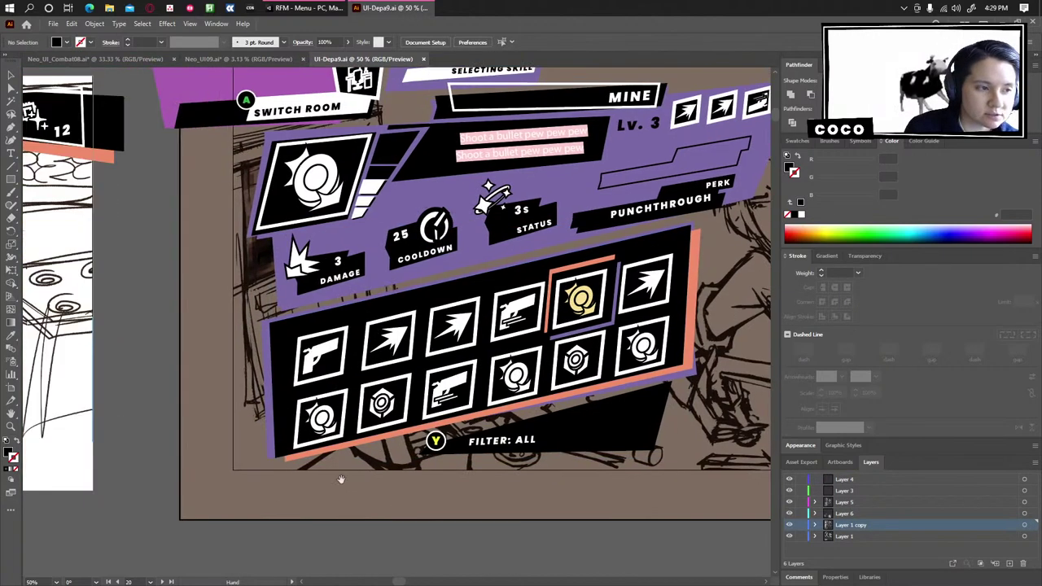
left_click_drag(282, 371, 153, 502)
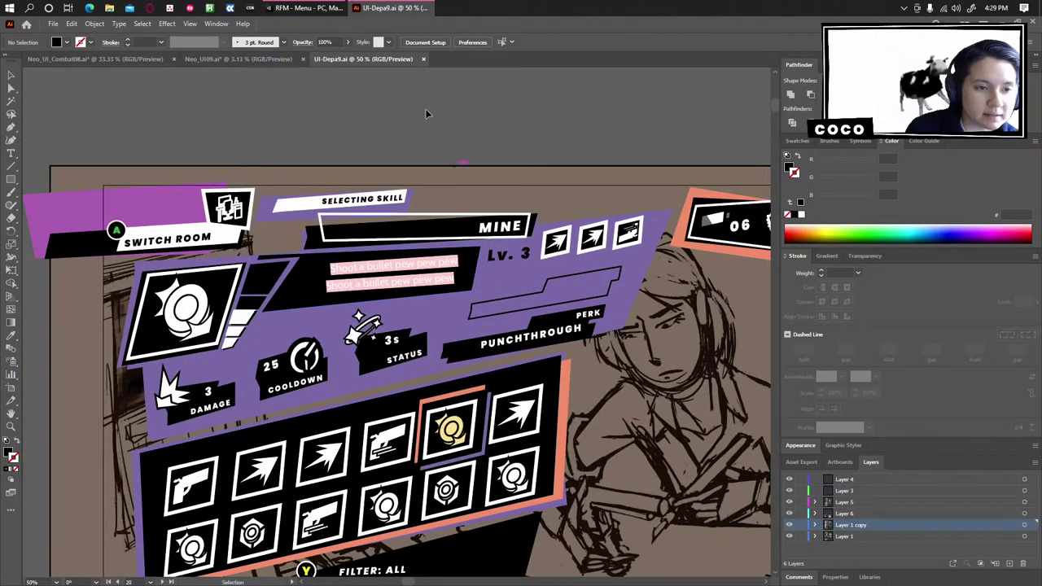
Examine the Currently Improving mockup for the Lv. 3 Revolver up close, including its Level Up tag, stats and skill grid.
scroll(426, 110, "down", 2)
left_click_drag(352, 419, 315, 310)
left_click_drag(420, 557, 347, 345)
left_click_drag(481, 267, 546, 433)
scroll(538, 326, "up", 1)
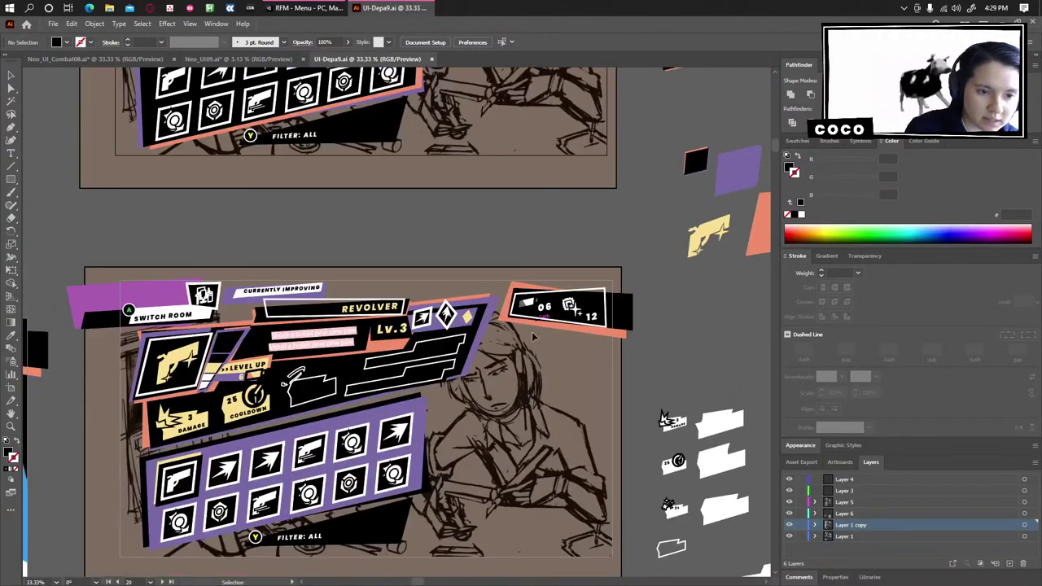
left_click_drag(417, 403, 514, 306)
scroll(488, 339, "up", 1)
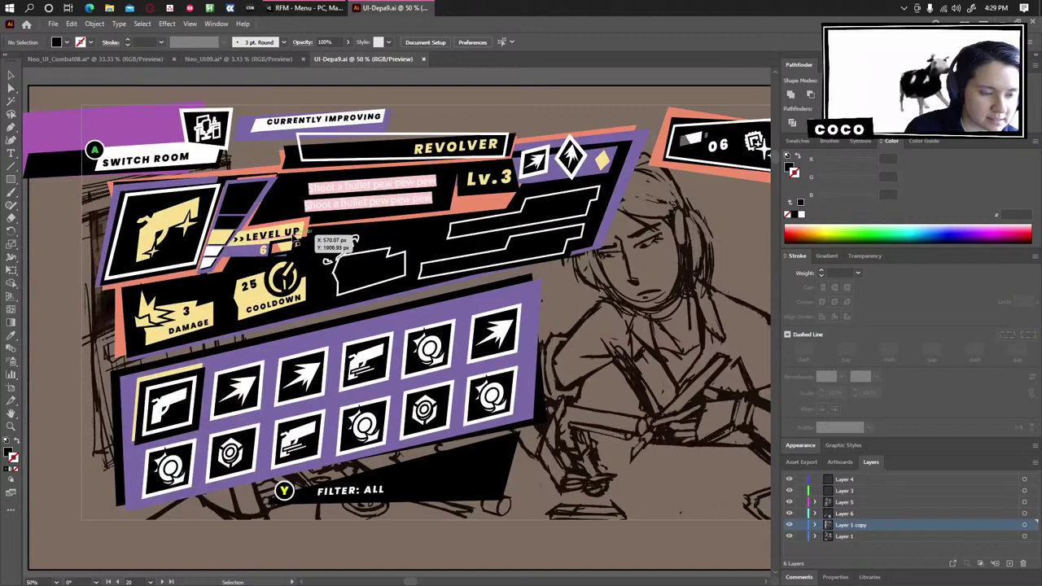
scroll(294, 237, "down", 2)
left_click_drag(292, 345, 369, 482)
scroll(353, 384, "up", 3)
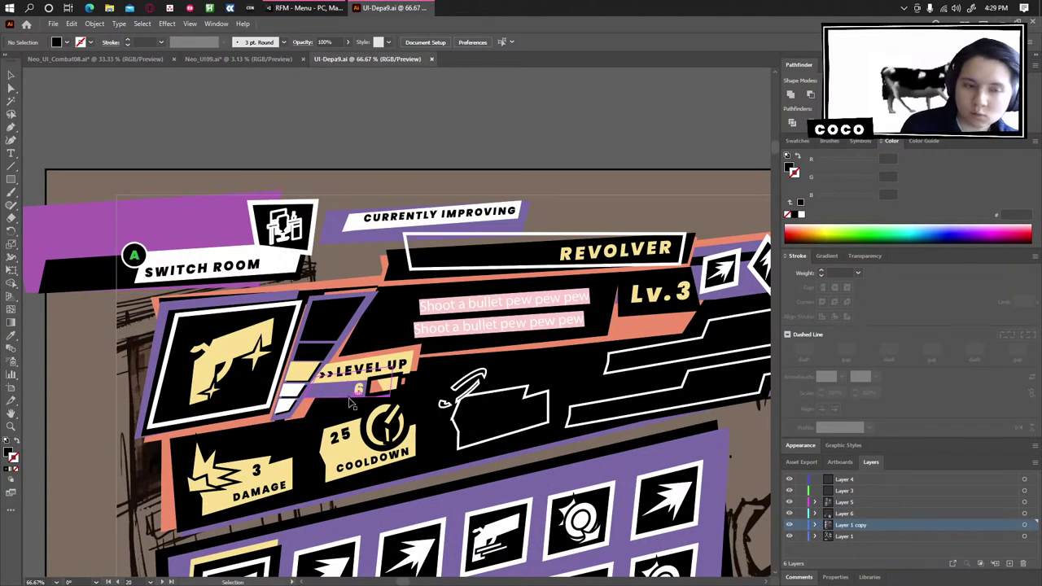
scroll(362, 139, "down", 3)
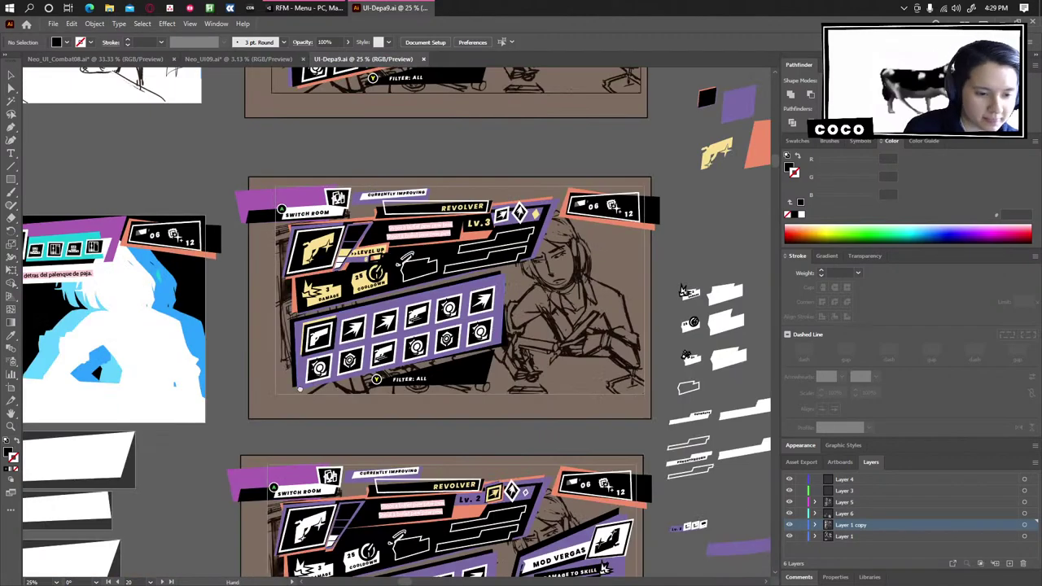
Examine the Lv. 2 Revolver mockup with the Mod Vergas panel, including the mod's damage, cooldown, status, drawback and perk lines.
left_click_drag(299, 390, 262, 83)
scroll(470, 377, "up", 2)
left_click_drag(317, 369, 362, 434)
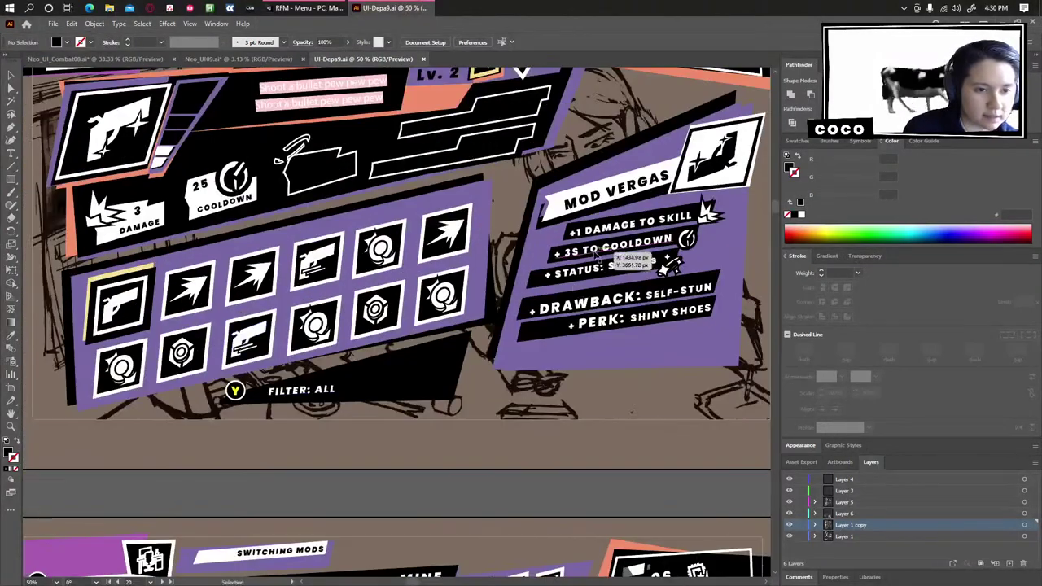
scroll(596, 254, "up", 1)
left_click_drag(451, 173, 481, 292)
scroll(482, 291, "up", 2)
left_click(493, 257)
scroll(492, 264, "down", 2)
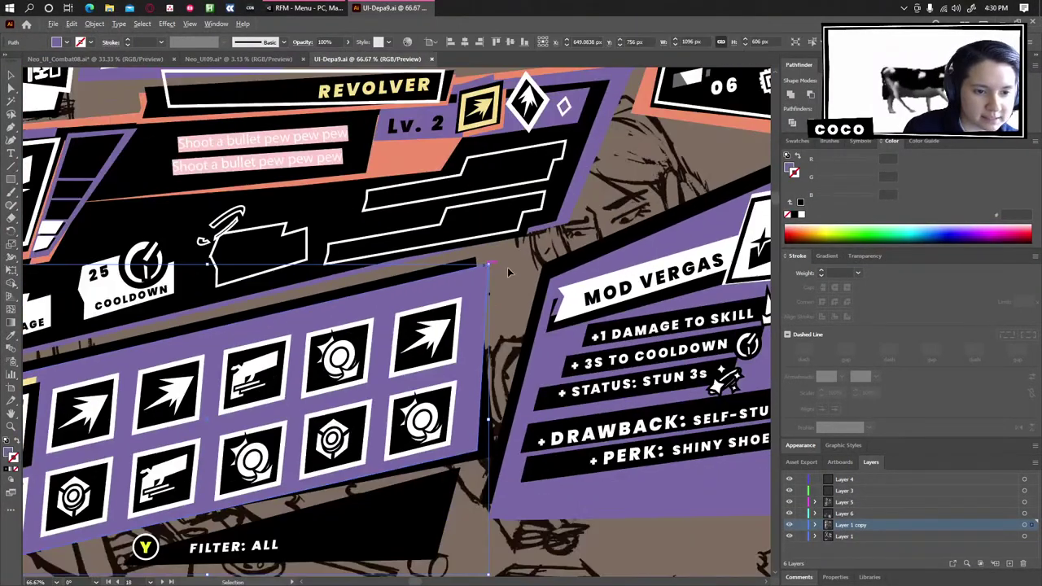
Look over the Switching Mods, Bar, Current Skills and Switch Skills mockups, leaving nothing selected.
scroll(591, 350, "down", 3)
left_click_drag(591, 381, 592, 127)
left_click_drag(530, 407, 724, 151)
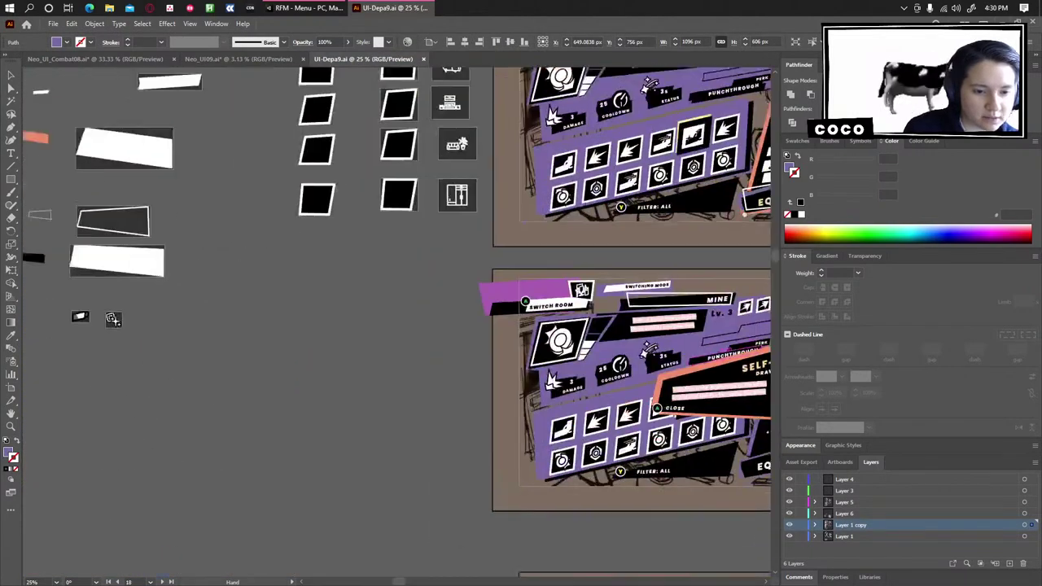
left_click_drag(469, 393, 554, 130)
left_click_drag(554, 480, 558, 277)
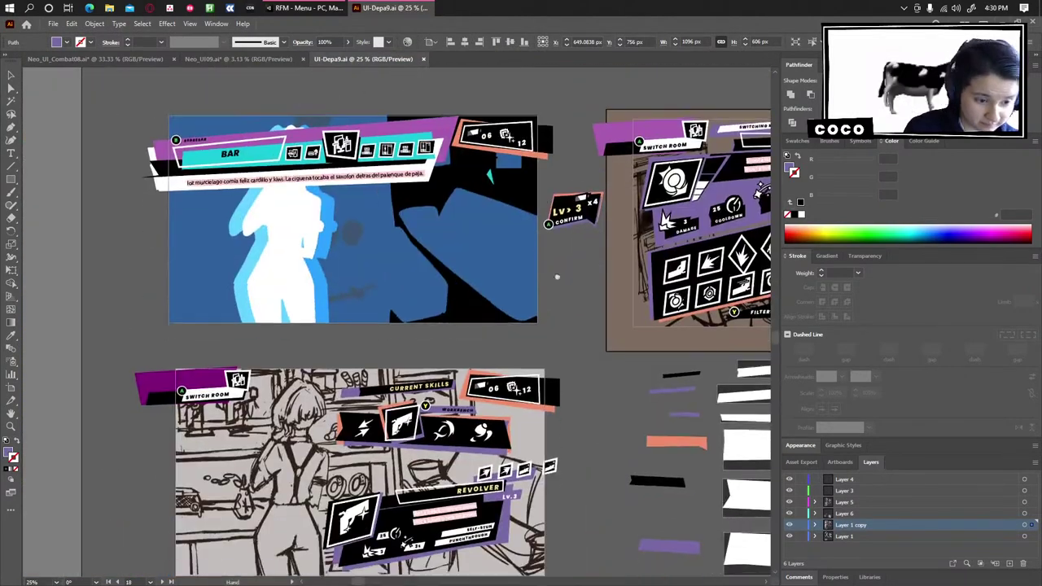
scroll(557, 277, "down", 5)
scroll(569, 377, "down", 2)
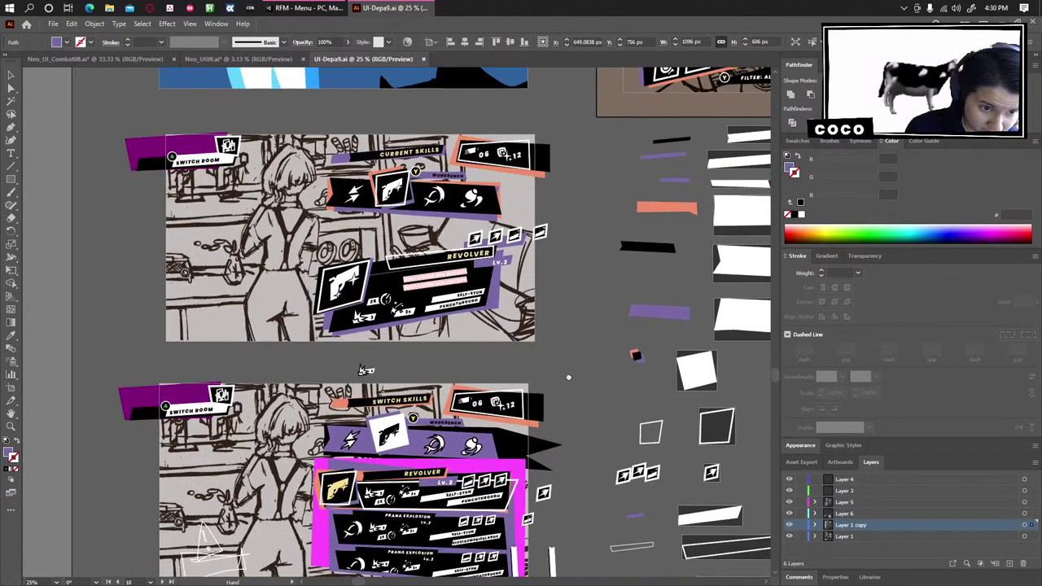
scroll(568, 377, "down", 3)
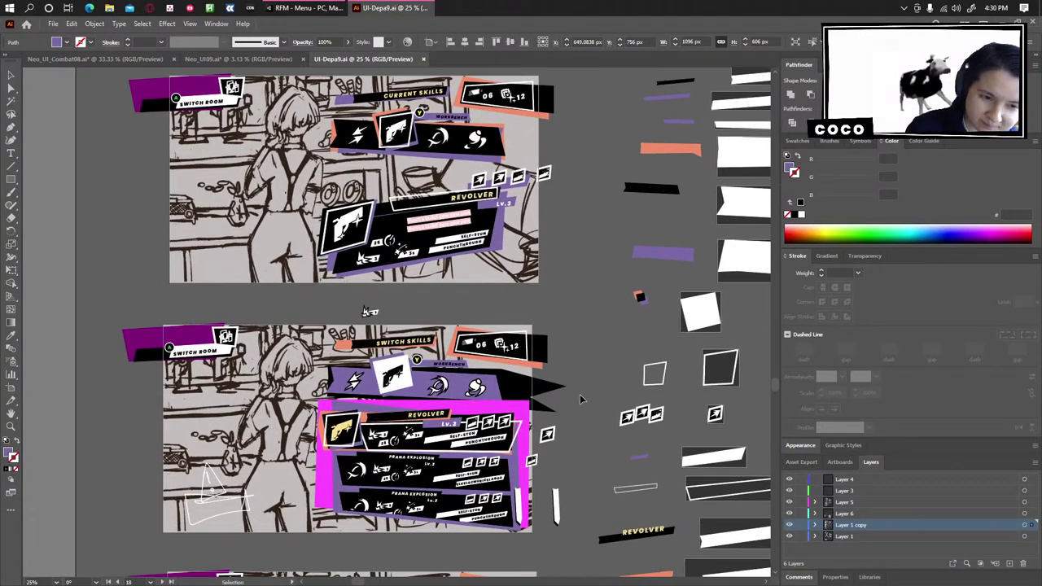
left_click(577, 304)
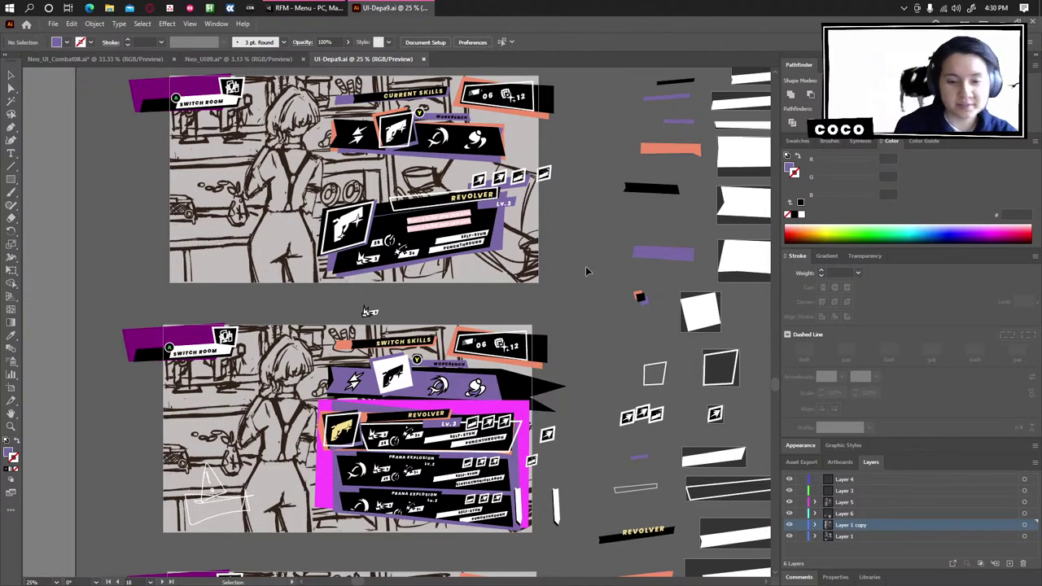
Look over the remaining Switch Skills and Switching Mods mockups and the loose shapes and icons around them.
scroll(563, 366, "down", 5)
scroll(539, 383, "down", 8)
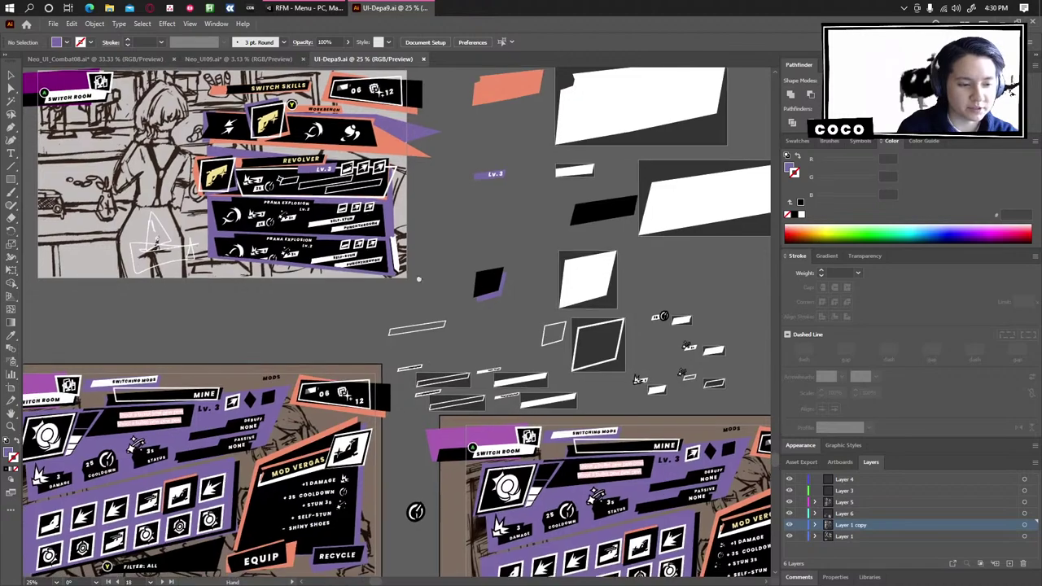
left_click_drag(419, 279, 461, 204)
left_click_drag(687, 73, 267, 532)
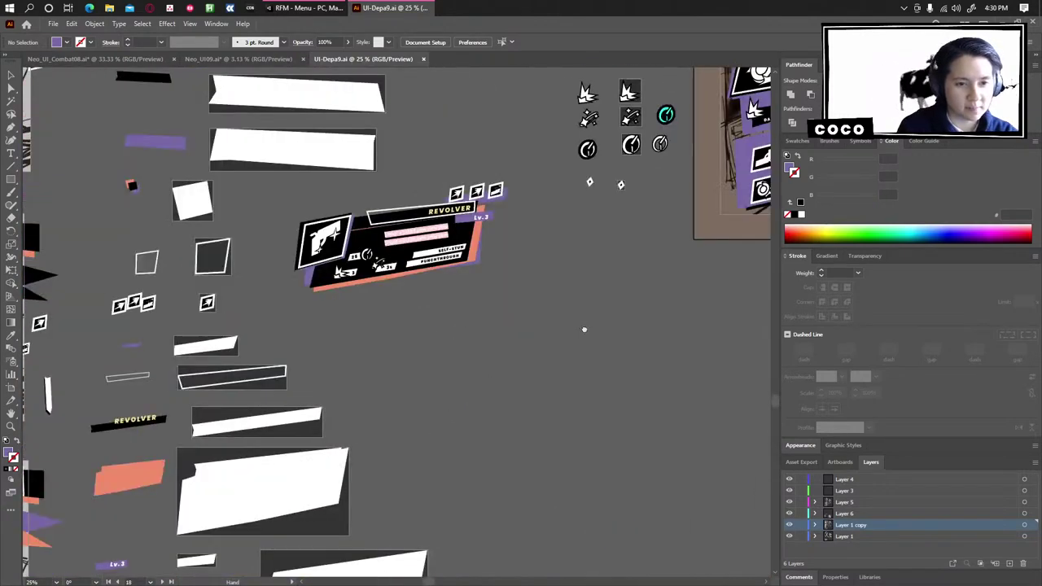
left_click_drag(653, 328, 237, 451)
left_click_drag(140, 271, 379, 312)
scroll(378, 312, "down", 2)
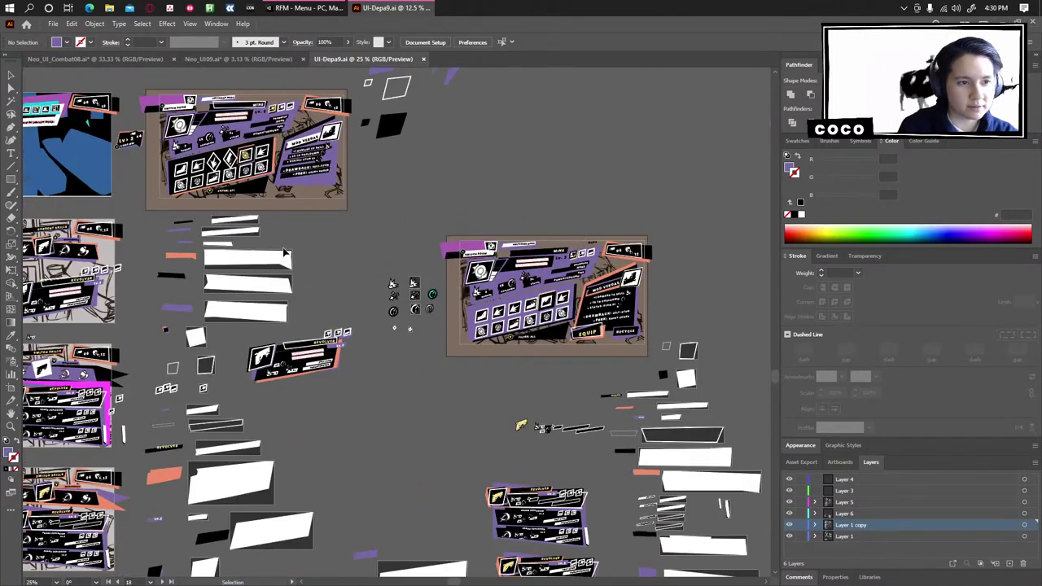
Survey the whole UI-Depa9.ai artboard with all its mockup versions and photo references.
scroll(285, 254, "down", 8)
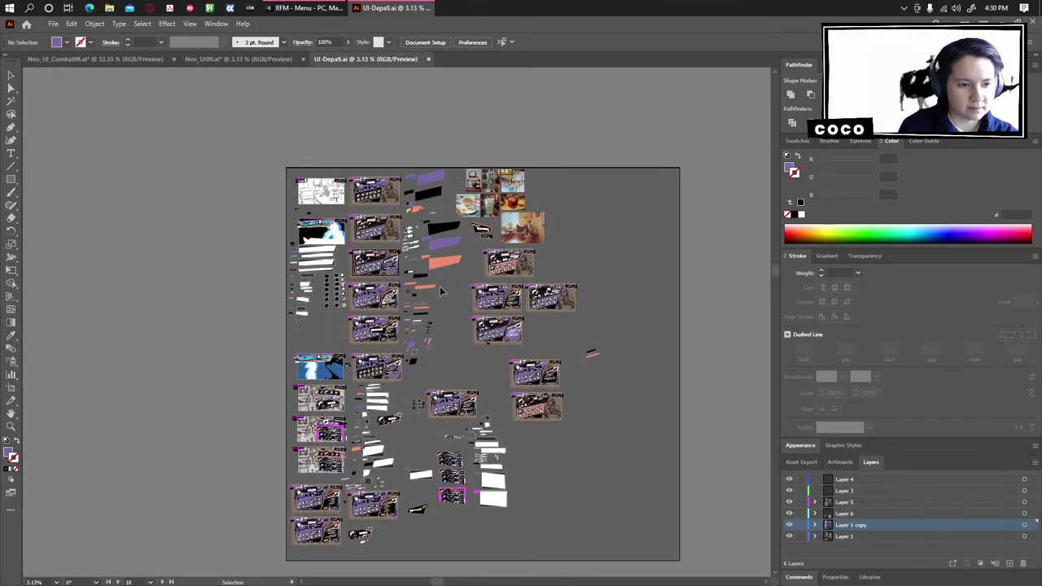
scroll(441, 290, "up", 3)
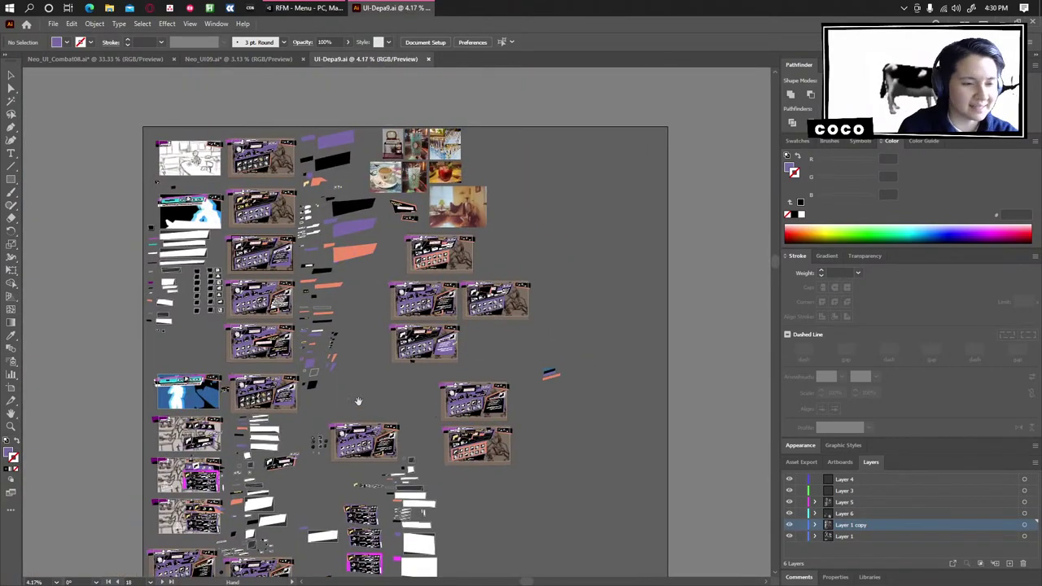
scroll(386, 314, "up", 2)
left_click_drag(386, 314, 560, 278)
left_click_drag(407, 90, 576, 570)
Return to Neo_UI_Combat08.ai and examine the Remap Buttons mockup for the Menus controls.
scroll(365, 266, "down", 2)
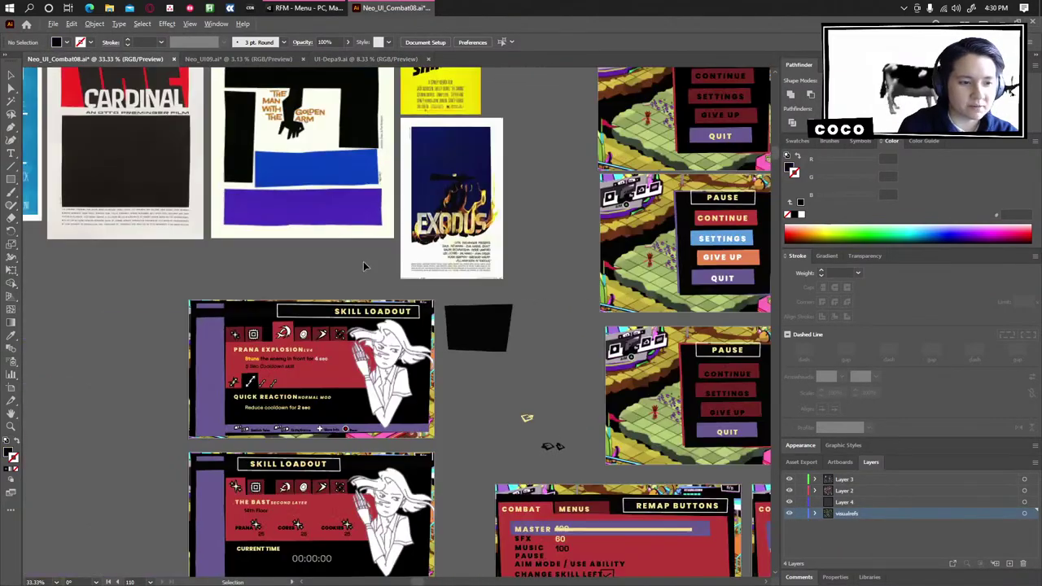
left_click_drag(438, 350, 361, 209)
left_click_drag(648, 321, 351, 290)
mouse_move(570, 418)
left_mouse_down()
mouse_move(424, 258)
mouse_move(188, 217)
left_mouse_up()
key("ctrl+plus")
left_click_drag(453, 231, 606, 520)
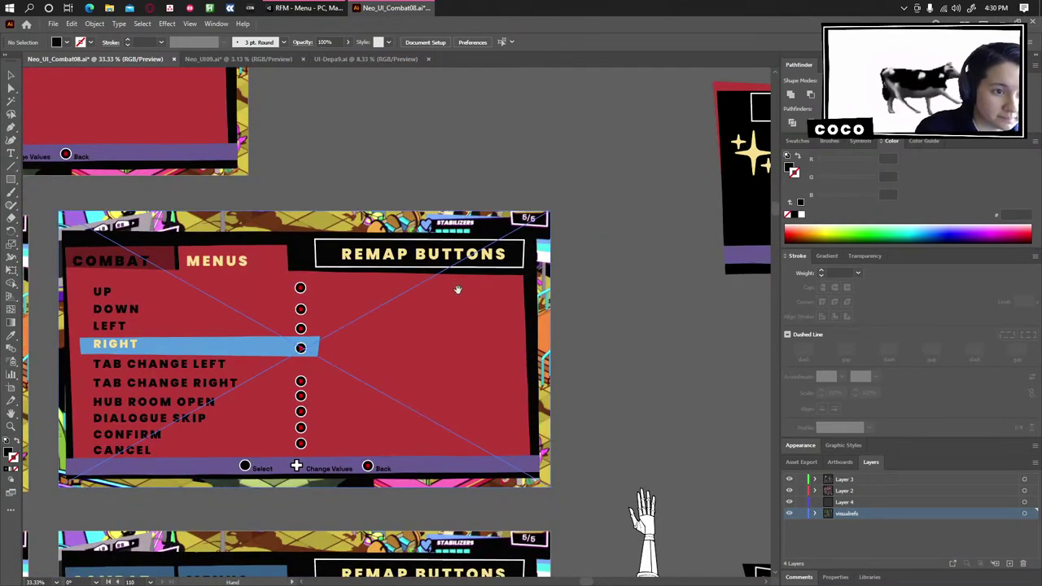
left_click_drag(409, 177, 396, 204)
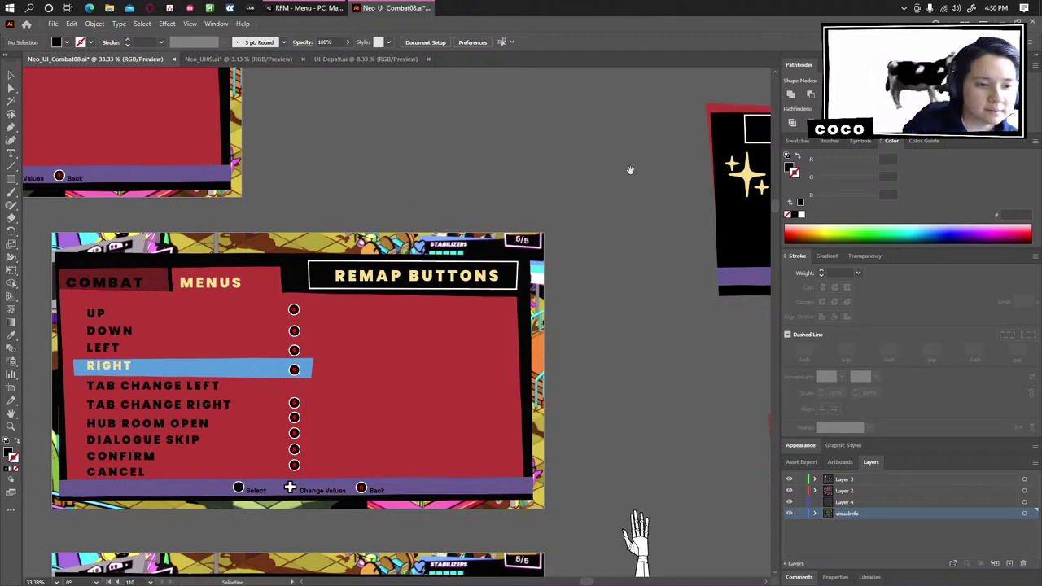
Look over the Branch Cleared popup and the movement and combat versions of the Remap Buttons mockups.
left_click_drag(630, 170, 297, 177)
left_click_drag(673, 191, 478, 267)
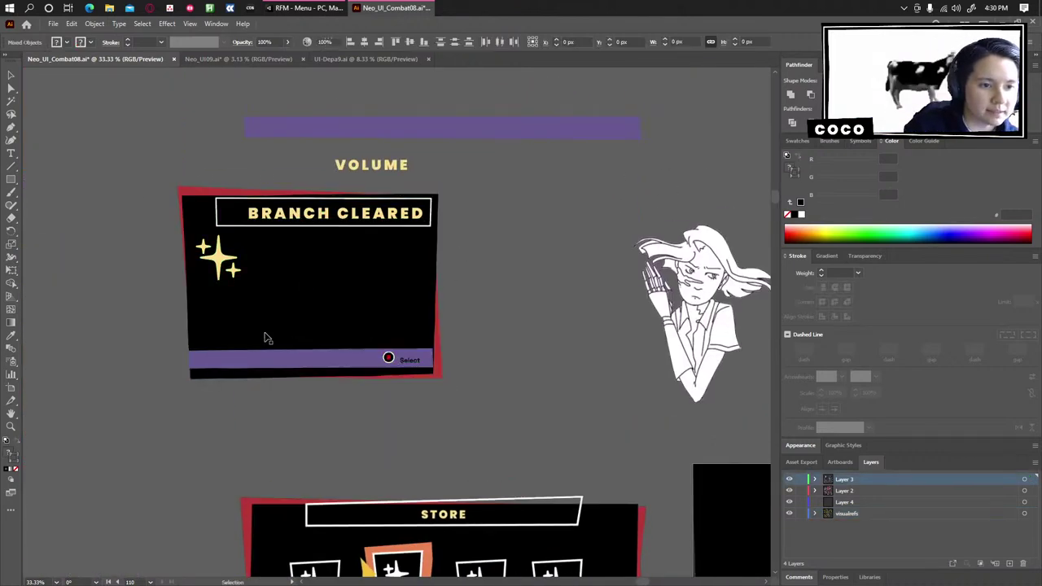
scroll(261, 337, "down", 2, "alt")
left_click_drag(395, 366, 249, 353)
left_click_drag(101, 324, 370, 412)
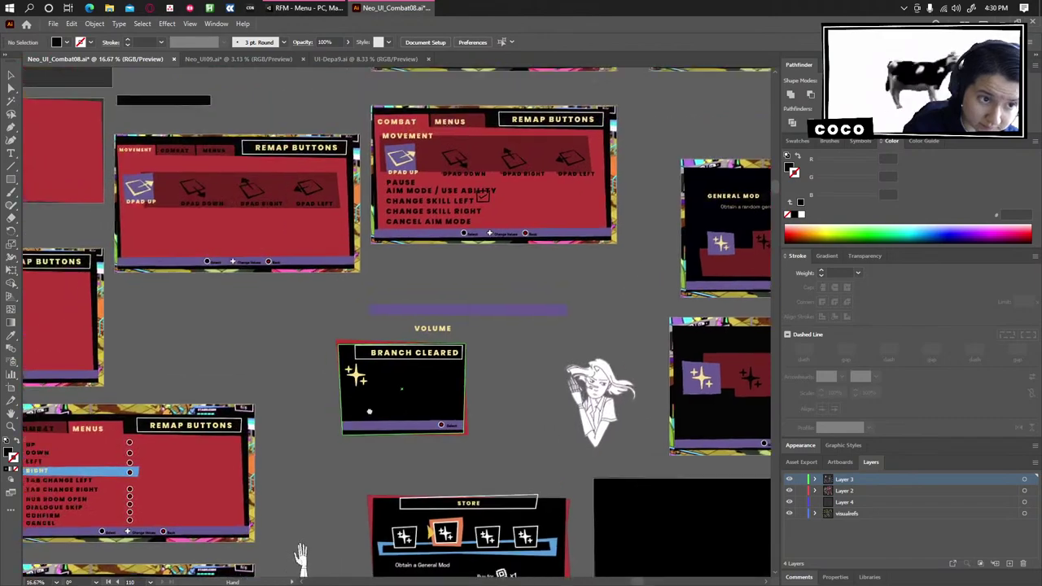
left_click_drag(313, 124, 403, 347)
left_click_drag(387, 476, 500, 242)
left_click_drag(336, 257, 577, 222)
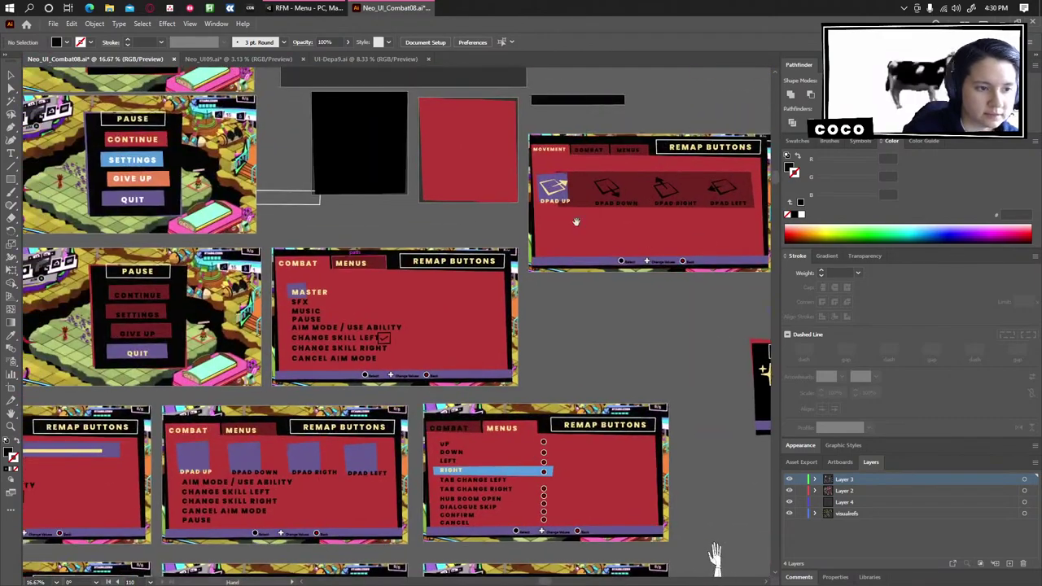
Look over the Pause menu mockups and the Skill Loadout mockups below the film posters.
left_click_drag(204, 209, 507, 200)
left_click_drag(393, 170, 523, 450)
left_click_drag(303, 420, 369, 325)
left_click_drag(440, 536, 491, 195)
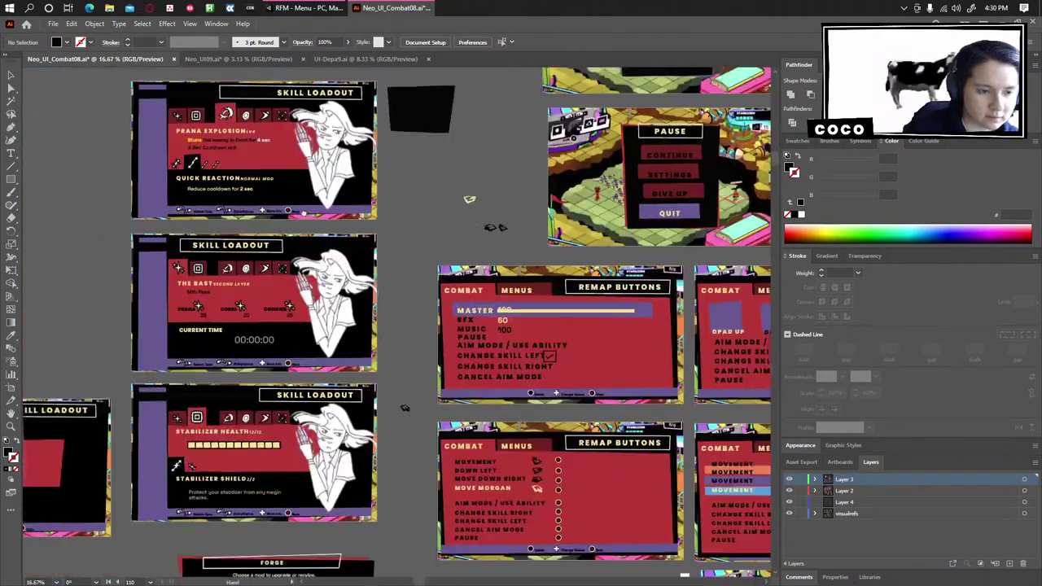
left_click_drag(188, 225, 491, 370)
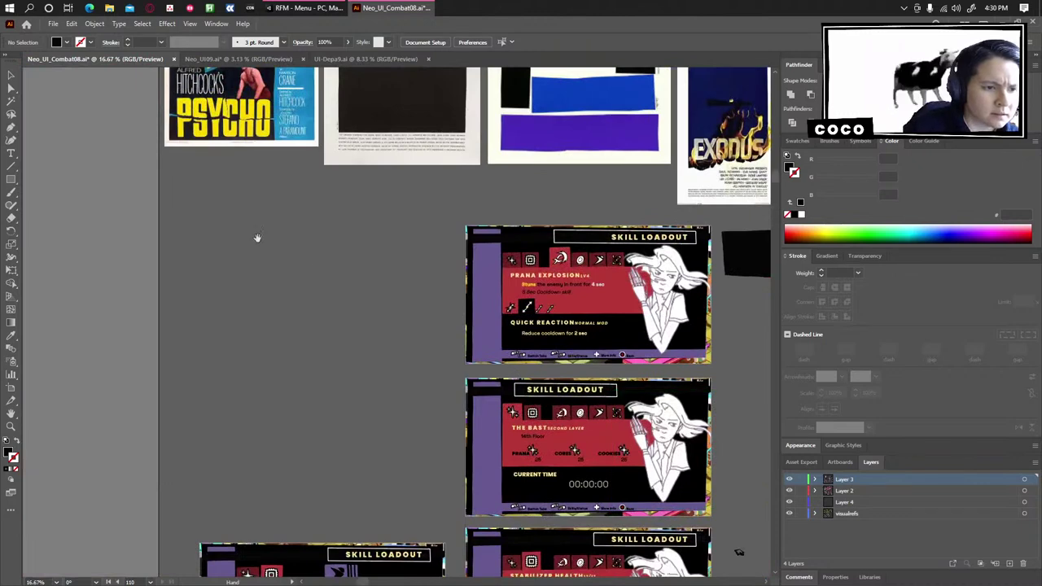
Try to move the Prana Explosion Skill Loadout artboard left into the empty area and undo the move.
left_click(11, 387)
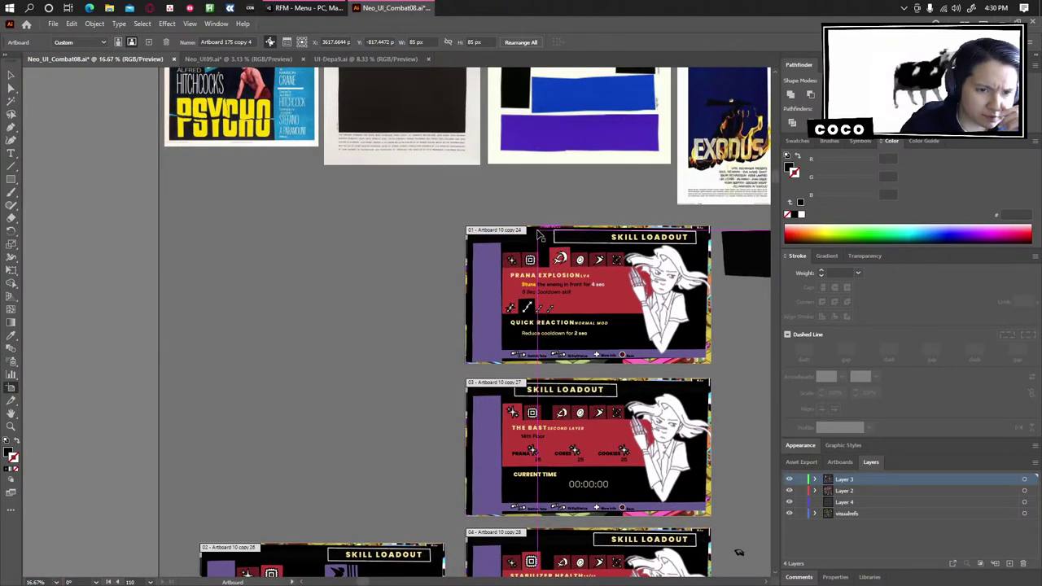
left_click_drag(539, 234, 269, 193)
key("ctrl+z")
left_click_drag(567, 264, 247, 263)
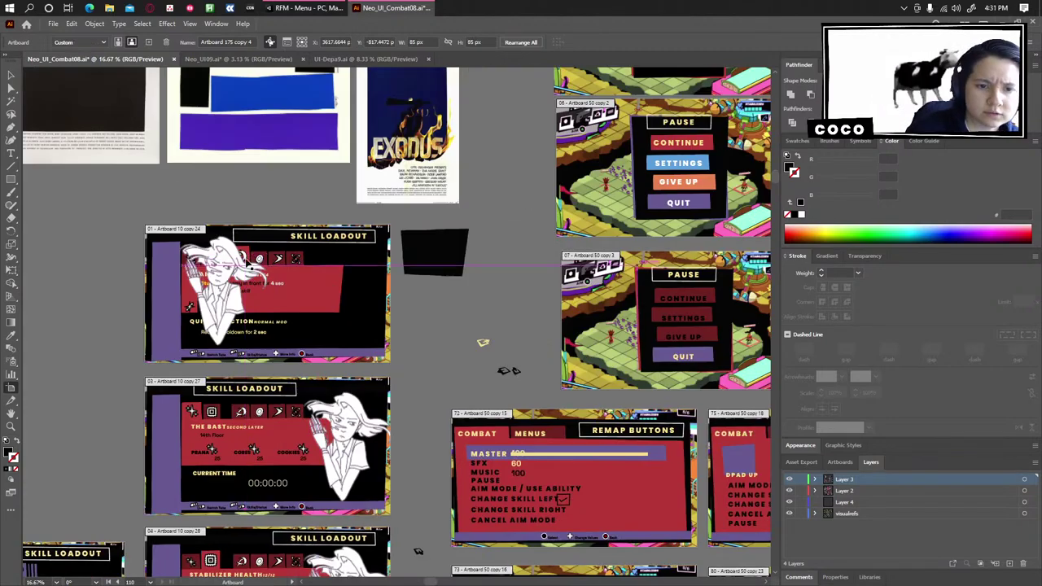
key("v")
scroll(98, 352, "left", 3)
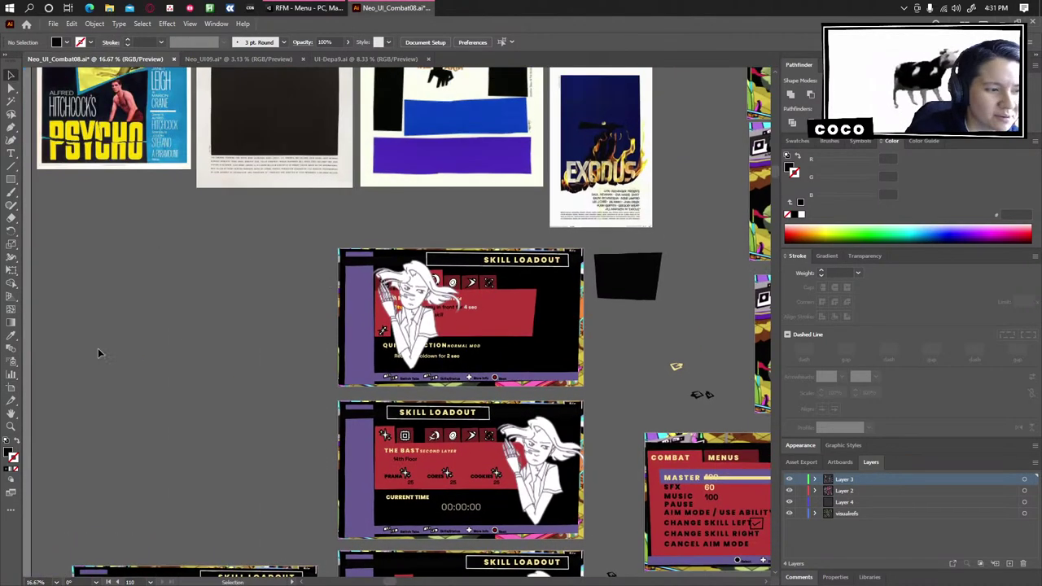
Move the Prana Explosion Skill Loadout artboard with its artwork left, just below the Psycho poster.
key("shift+o")
left_click_drag(547, 279, 261, 227)
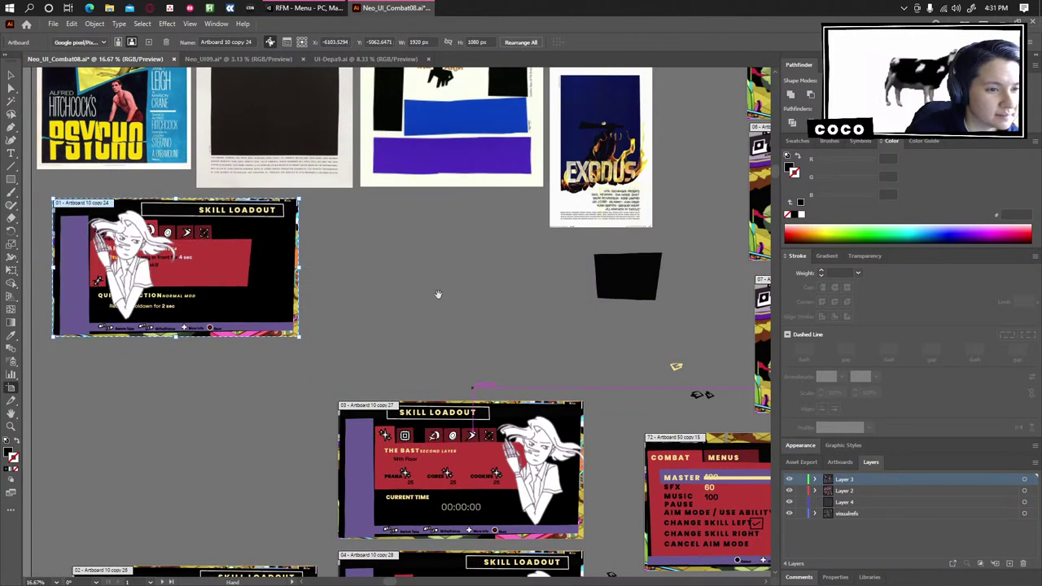
scroll(377, 371, "down", 2)
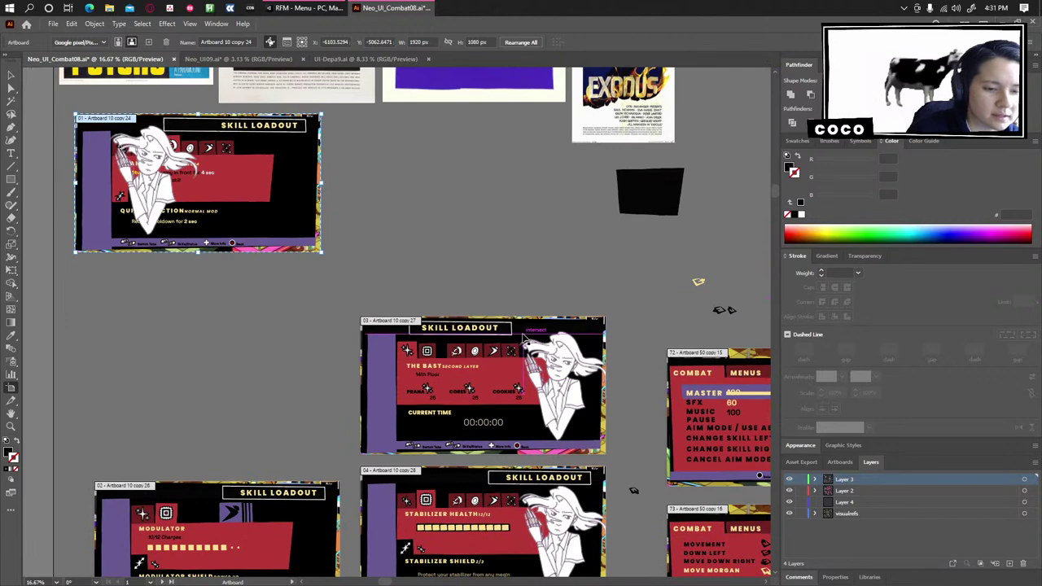
Move the character drawing off The Bast Skill Loadout artboard into the empty space beside it.
left_click_drag(538, 325, 278, 273)
key("ctrl+z")
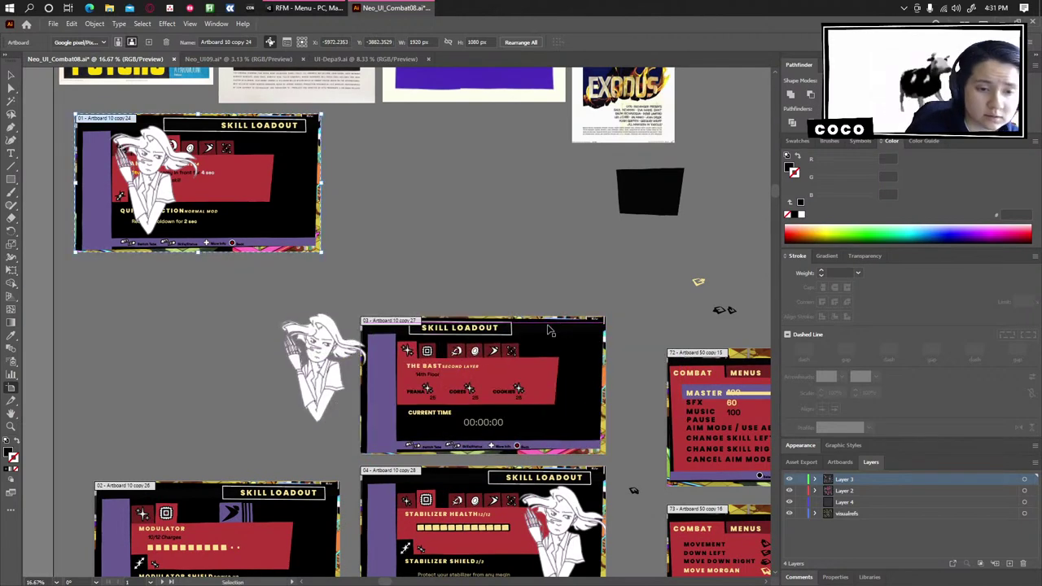
key("v")
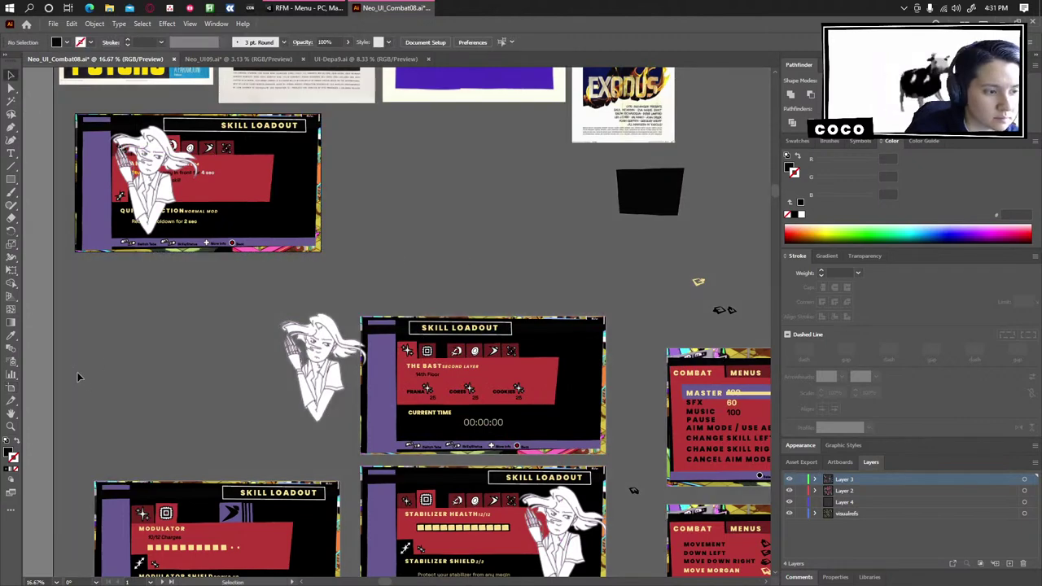
left_click(12, 389)
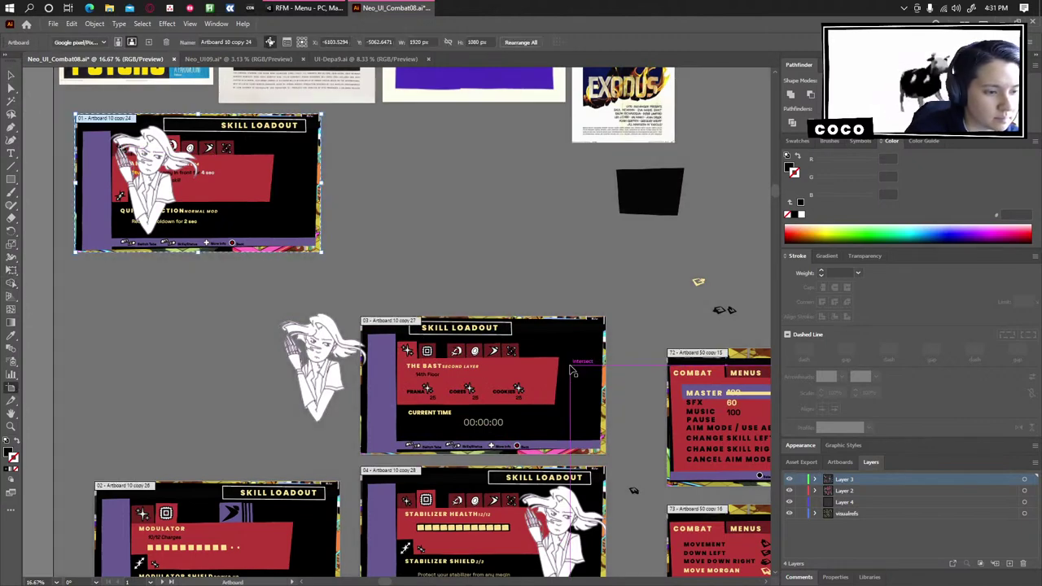
Move The Bast Skill Loadout artboard up beside the Prana Explosion artboard and set its character drawing on the far side.
left_click_drag(544, 331, 515, 171)
key("ctrl+z")
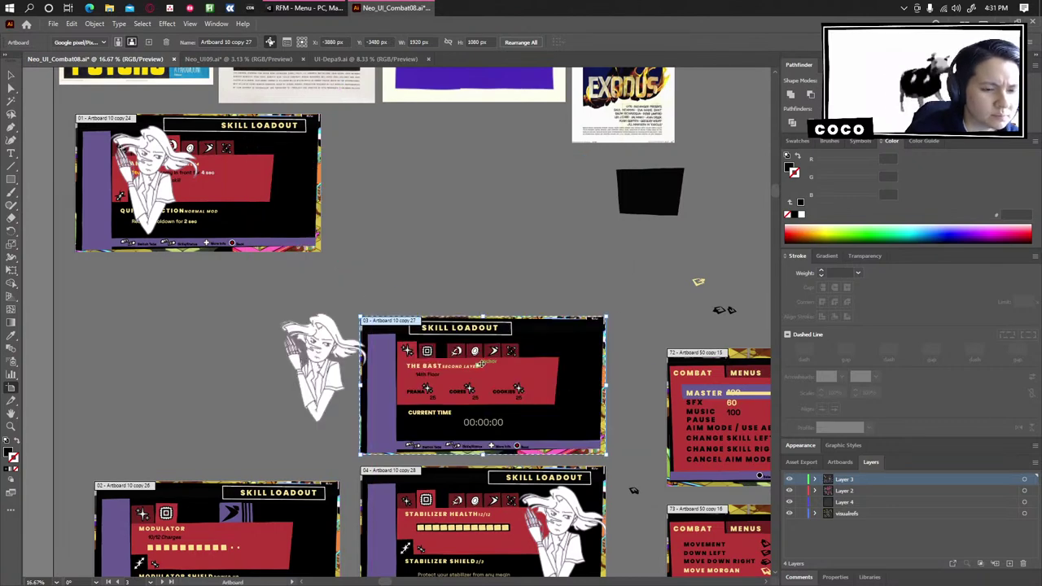
left_click_drag(487, 360, 493, 194)
key("v")
left_click_drag(332, 197, 669, 273)
Move the Stabilizer Health Skill Loadout artboard with its artwork directly below the Prana Explosion artboard.
scroll(426, 366, "down", 3)
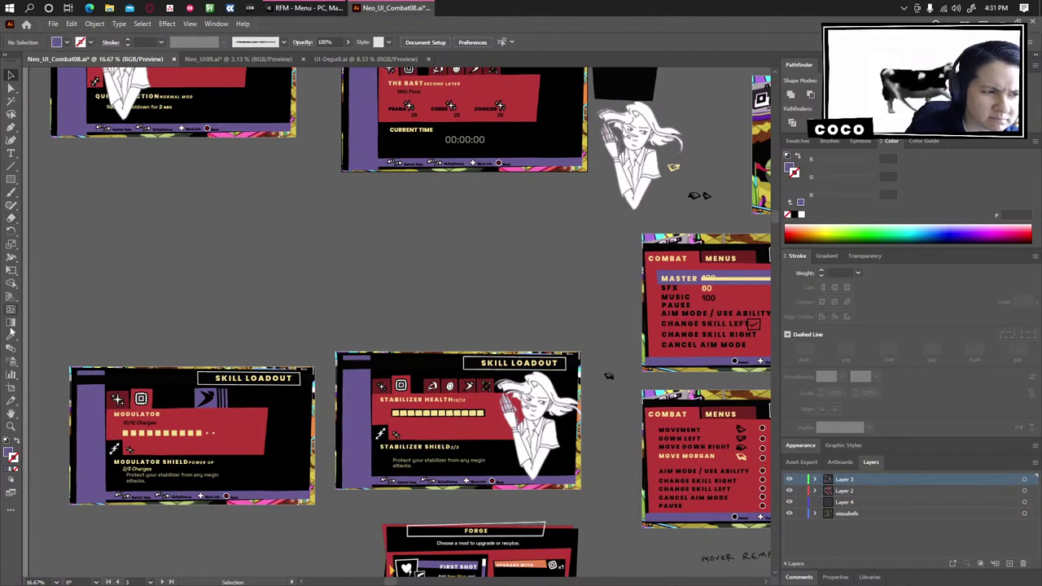
left_click(10, 398)
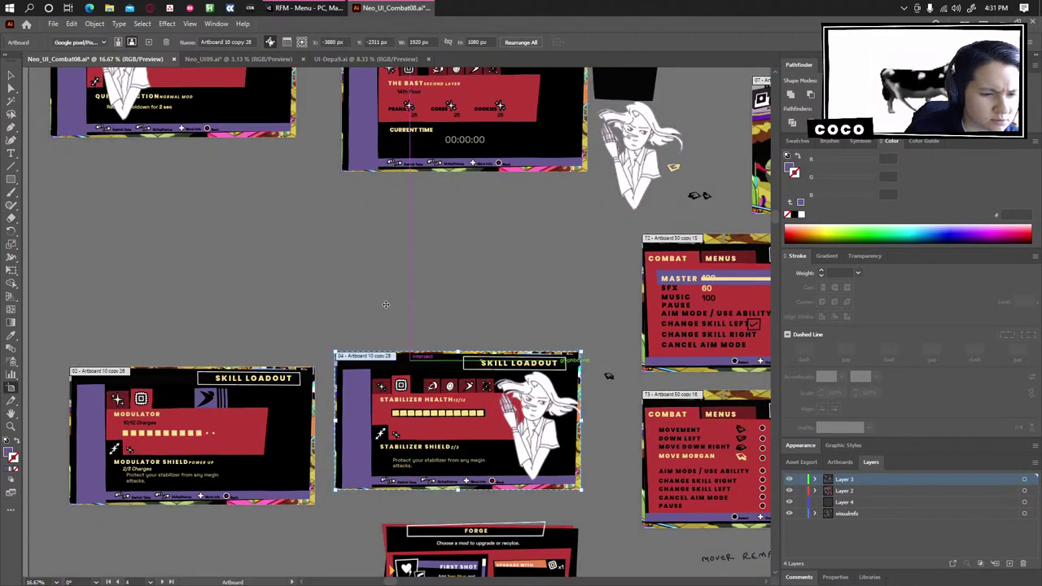
left_click_drag(411, 357, 133, 155)
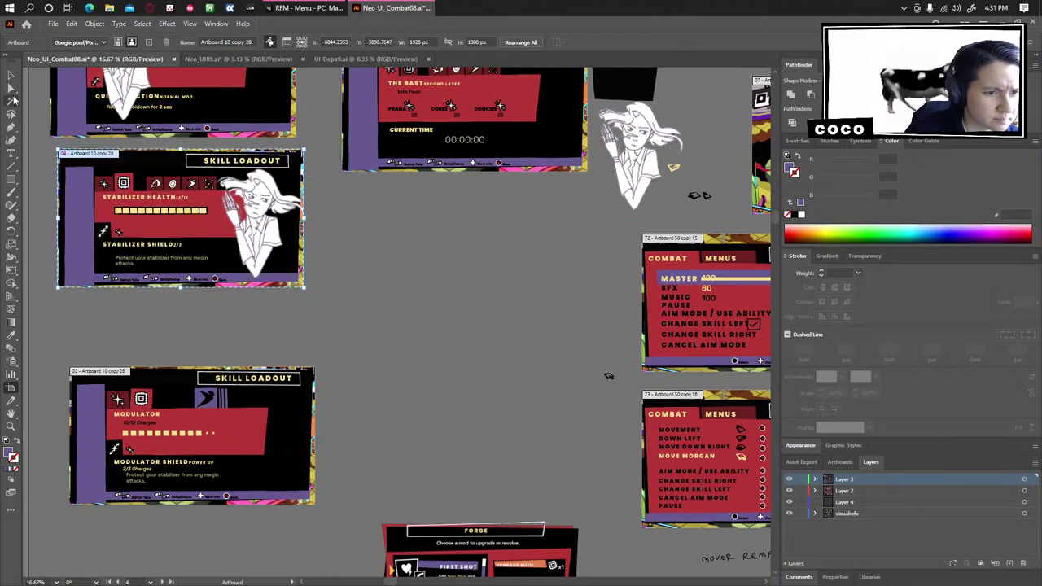
key("v")
Move the Modulator Skill Loadout artboard with its artwork directly below The Bast artboard.
left_click(10, 399)
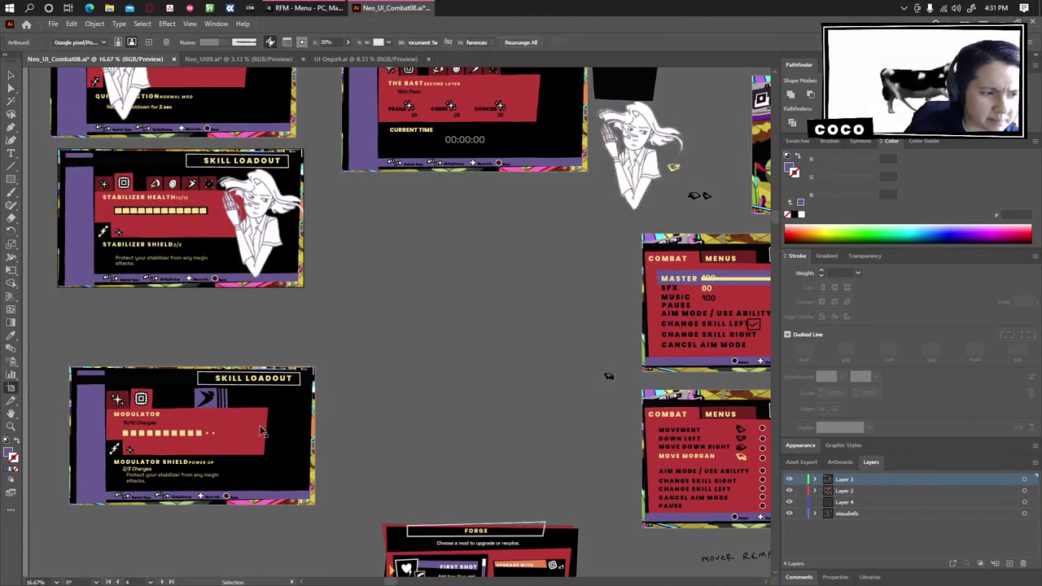
left_click_drag(248, 407, 530, 221)
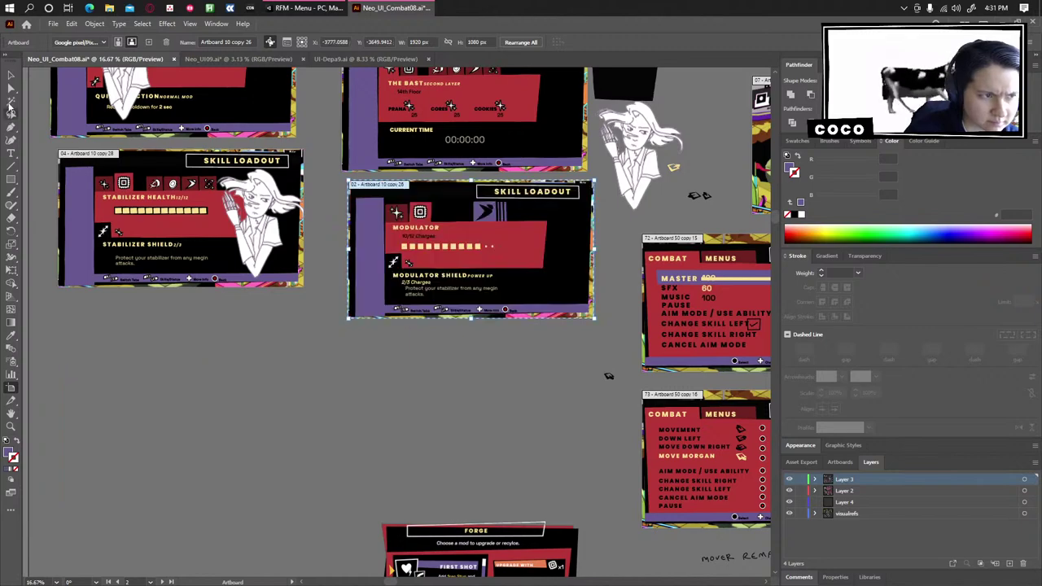
Move the Forge mockup up beneath the Stabilizer Health artboard.
left_click(10, 75)
scroll(254, 398, "down", 2)
left_click_drag(270, 481, 383, 358)
left_click(283, 246)
scroll(443, 379, "up", 1)
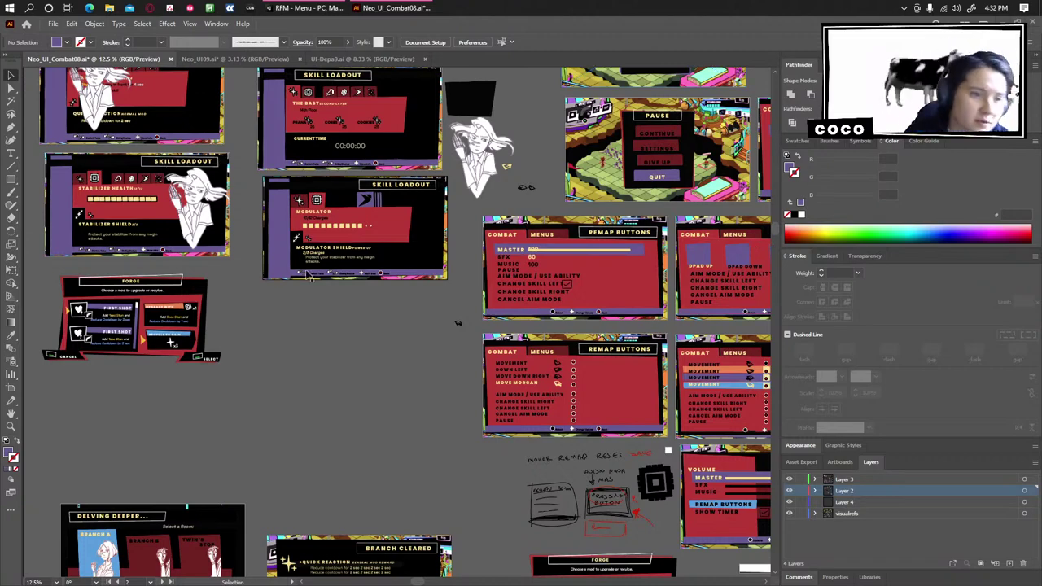
Move the character drawings off the Prana Explosion and Stabilizer Health artboards to the empty area beside the Forge mockup.
left_click_drag(162, 90, 497, 234)
scroll(302, 346, "up", 2)
left_click_drag(358, 237, 424, 507)
left_click_drag(366, 342, 280, 138)
left_click_drag(338, 293, 603, 511)
left_click_drag(489, 268, 556, 350)
left_click_drag(453, 276, 511, 357)
left_click(436, 175)
scroll(419, 300, "up", 1)
left_click_drag(420, 300, 538, 279)
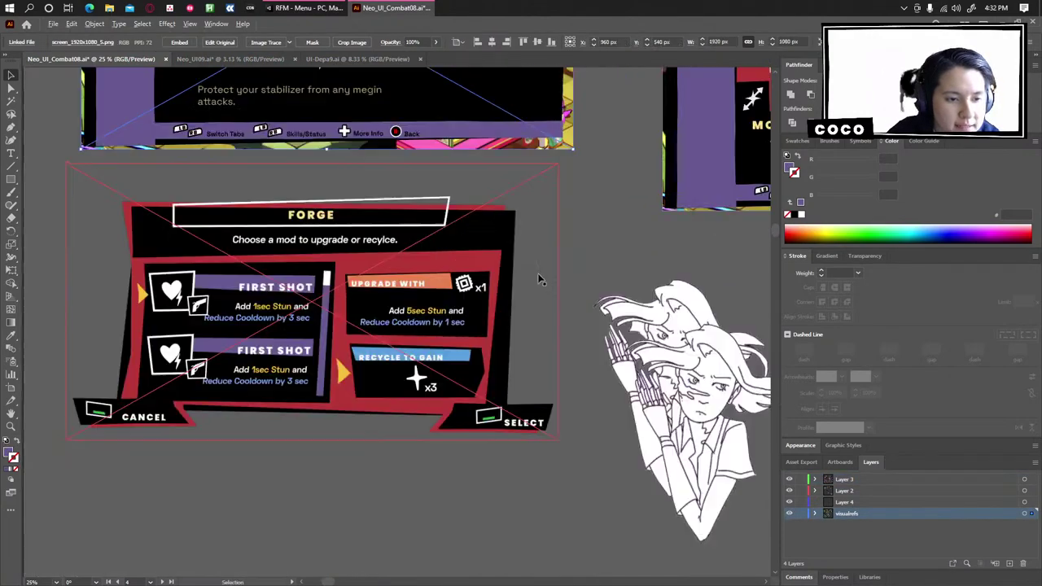
Move the Forge mockup down to leave a wider gap below the Stabilizer Health artboard.
scroll(539, 279, "up", 1)
left_click(366, 285)
scroll(282, 312, "down", 2)
scroll(281, 312, "up", 1)
left_click_drag(329, 331, 414, 342)
left_click_drag(233, 446, 380, 467)
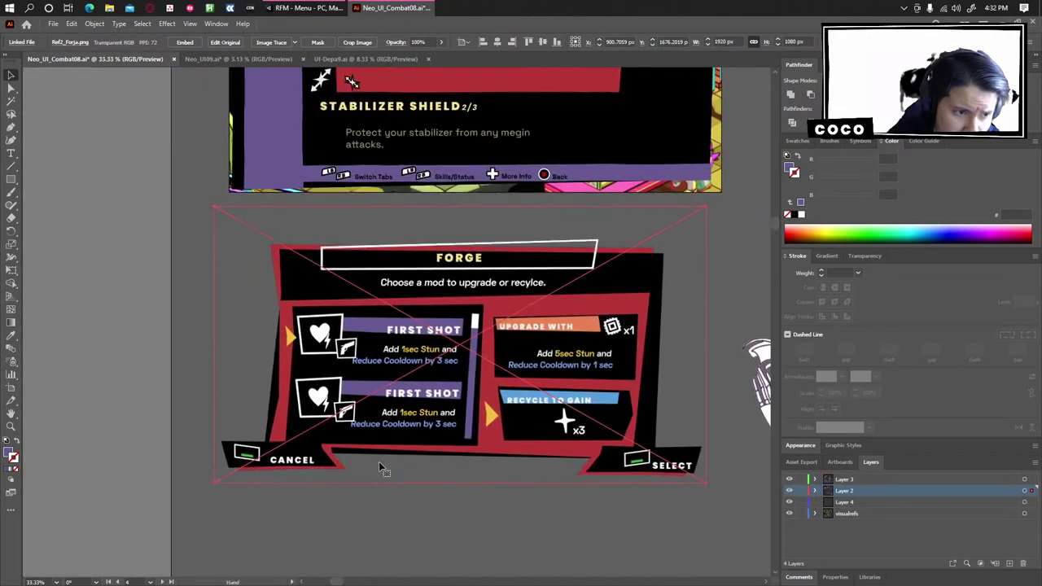
key("ctrl+shift+a")
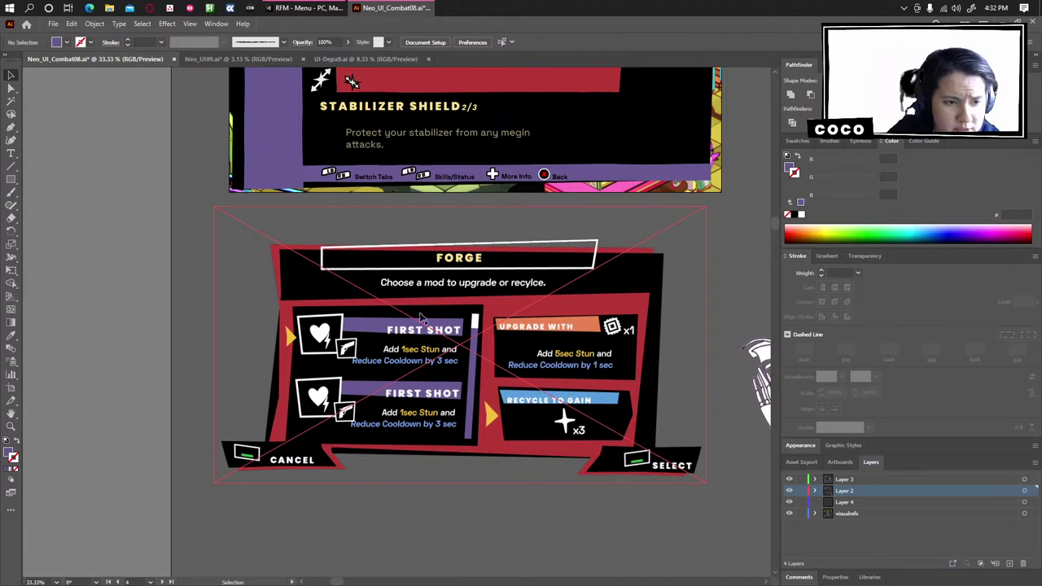
left_click_drag(421, 317, 412, 412)
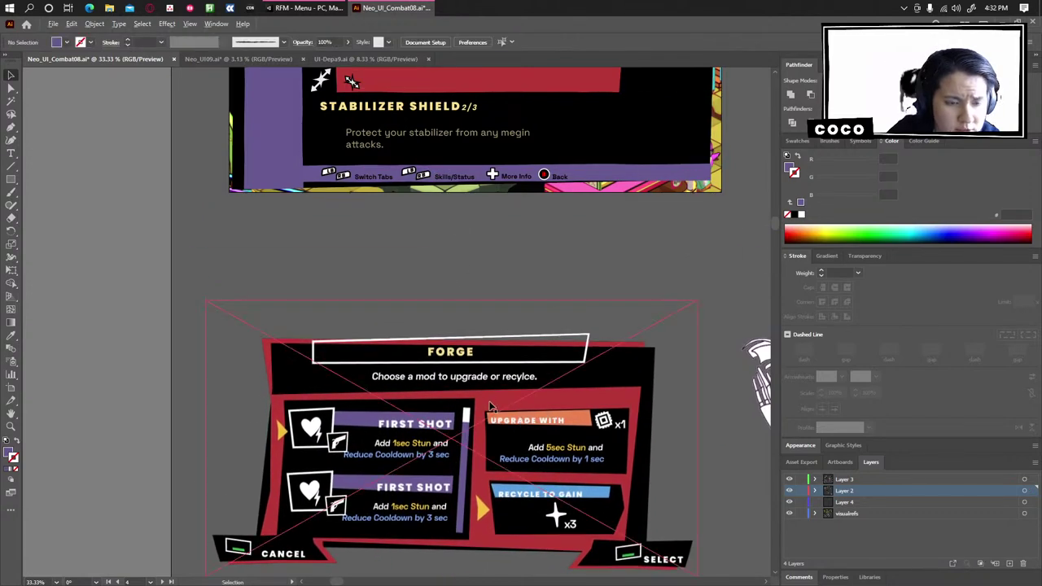
Place one character drawing over the Prana Explosion artboard and another over the Stabilizer Health artboard.
scroll(491, 405, "up", 10)
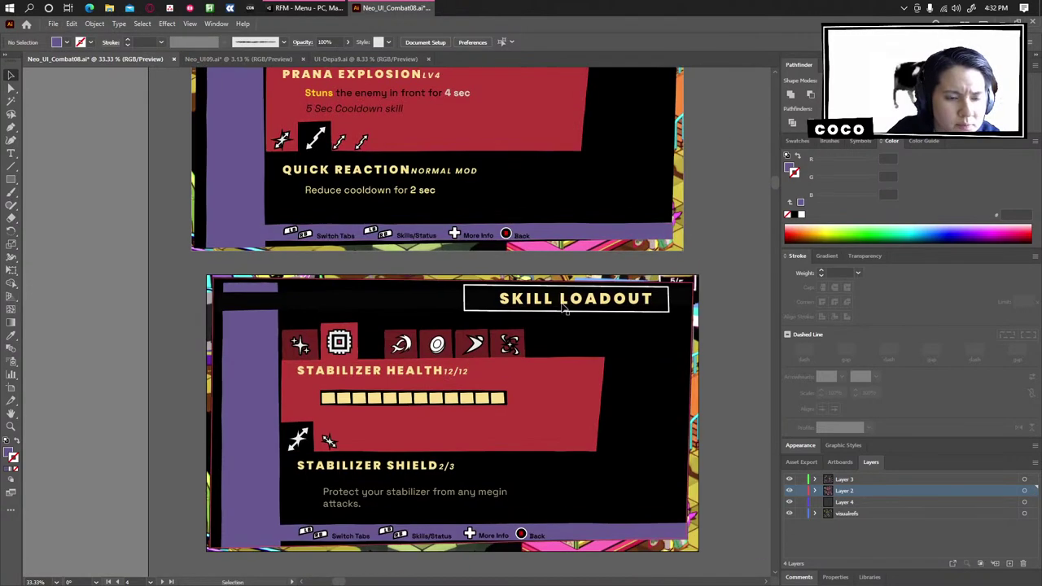
scroll(558, 275, "down", 1)
scroll(558, 275, "down", 2)
scroll(545, 230, "up", 5)
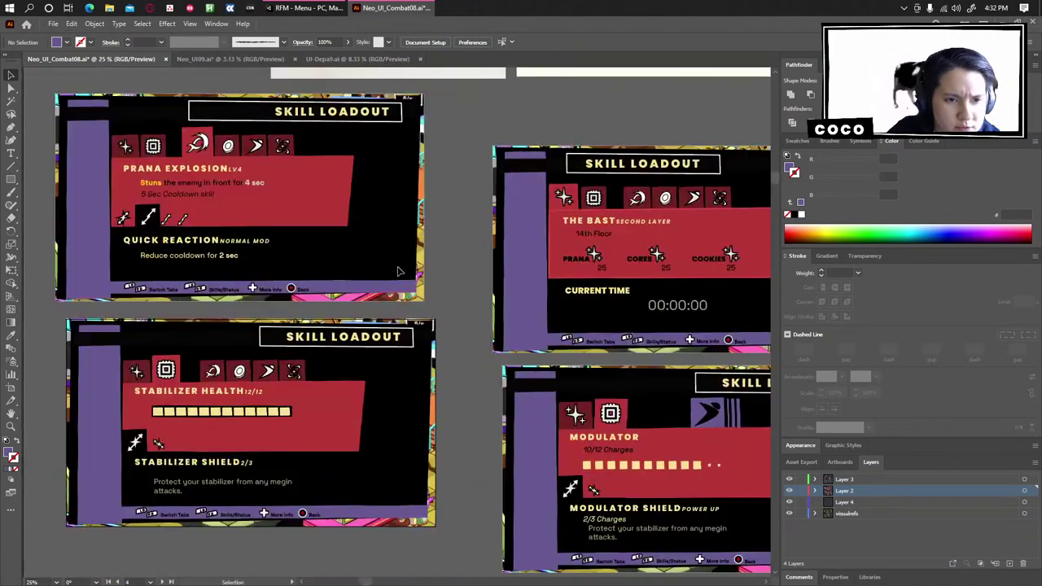
scroll(546, 229, "up", 1)
scroll(510, 230, "down", 3)
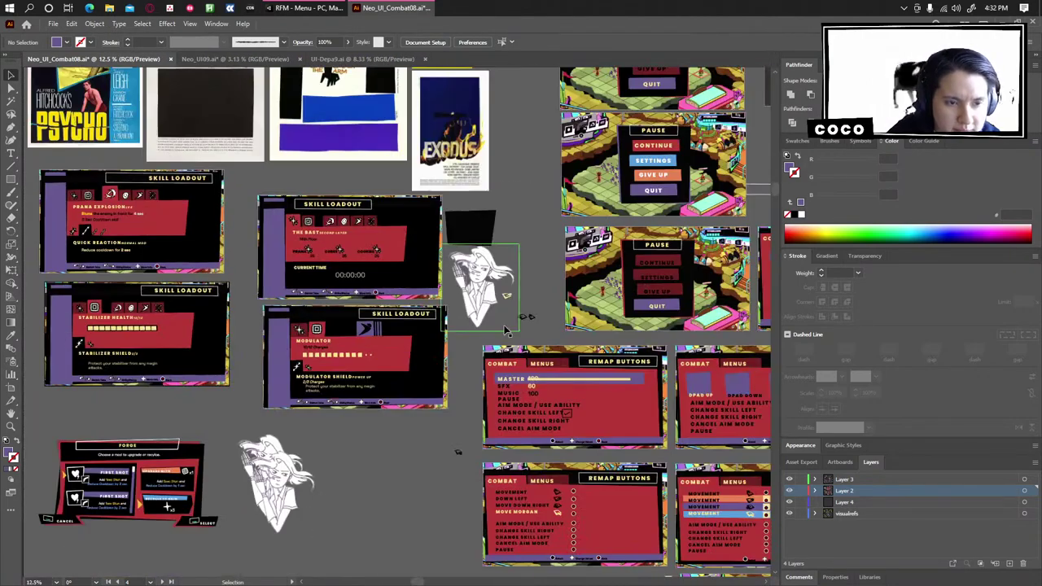
left_click_drag(335, 424, 568, 424)
left_click_drag(508, 484, 408, 201)
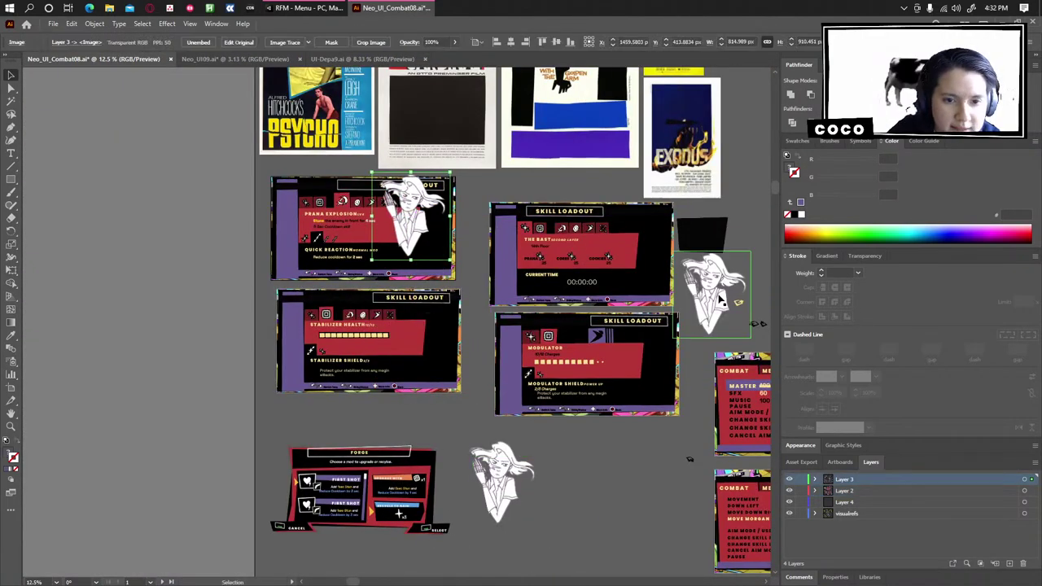
left_click_drag(716, 295, 443, 346)
left_click_drag(424, 228, 434, 242)
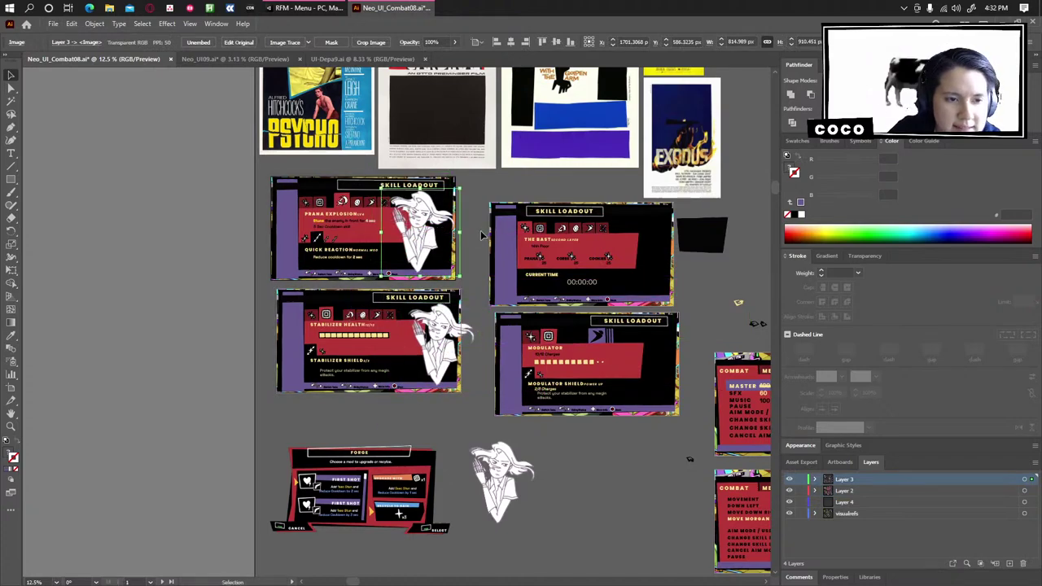
left_click(468, 233)
Inspect the character drawing's placement on the Prana Explosion artboard up close.
scroll(467, 233, "up", 2)
left_click_drag(39, 168, 484, 278)
scroll(482, 280, "up", 1)
scroll(331, 278, "down", 2)
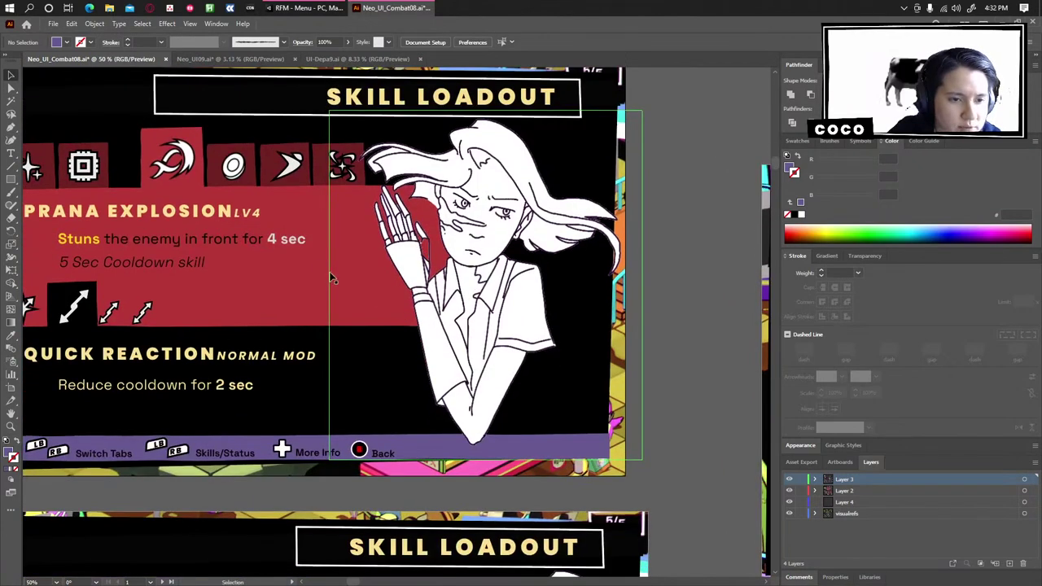
left_click(583, 277)
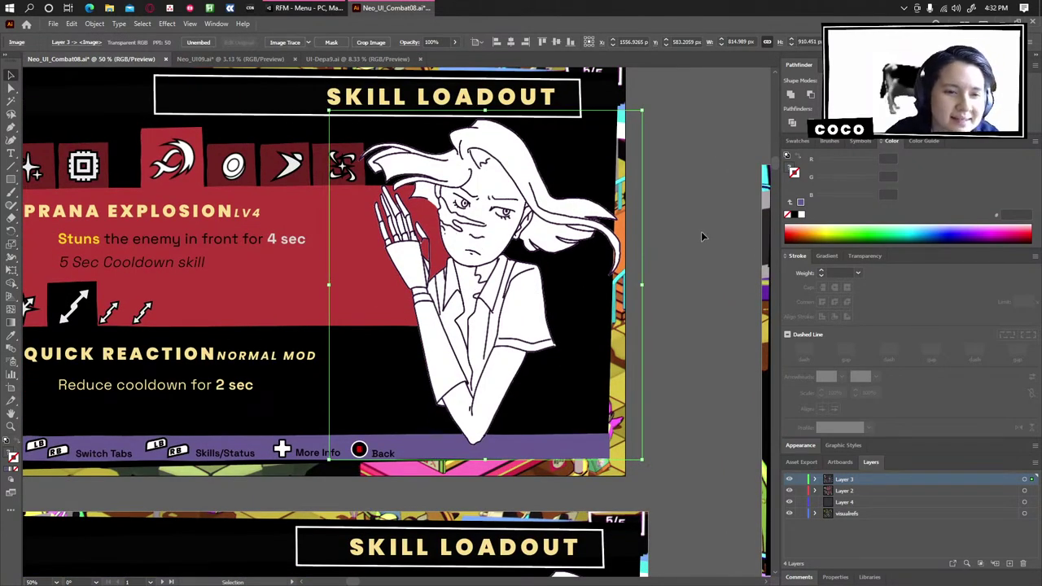
left_click(677, 211)
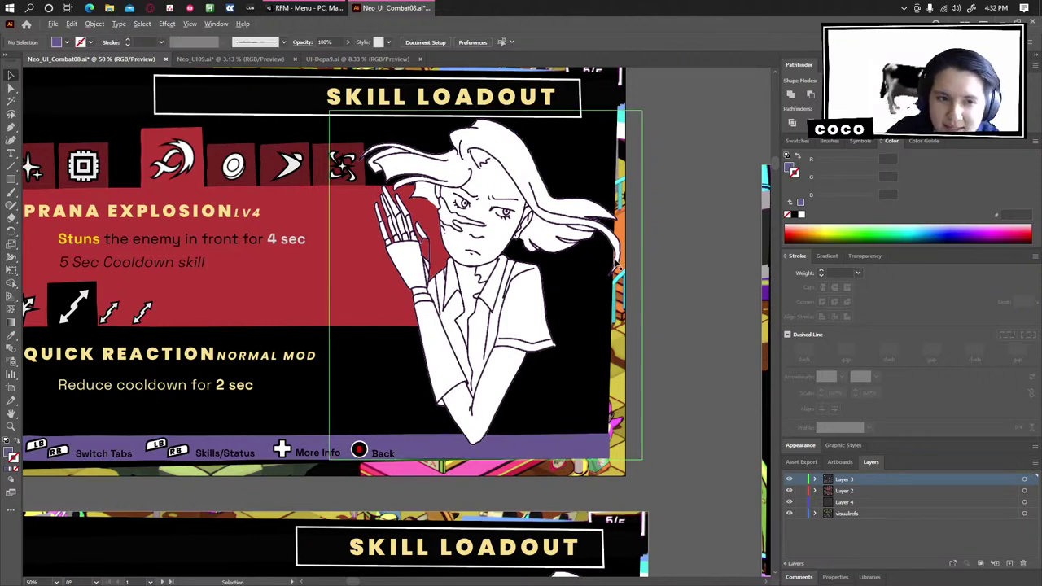
Shift the character drawing left on the Stabilizer Health artboard so its hair stays within the artboard edge.
scroll(617, 268, "down", 2)
left_click_drag(367, 268, 575, 285)
left_click_drag(579, 456, 550, 330)
scroll(562, 358, "up", 1)
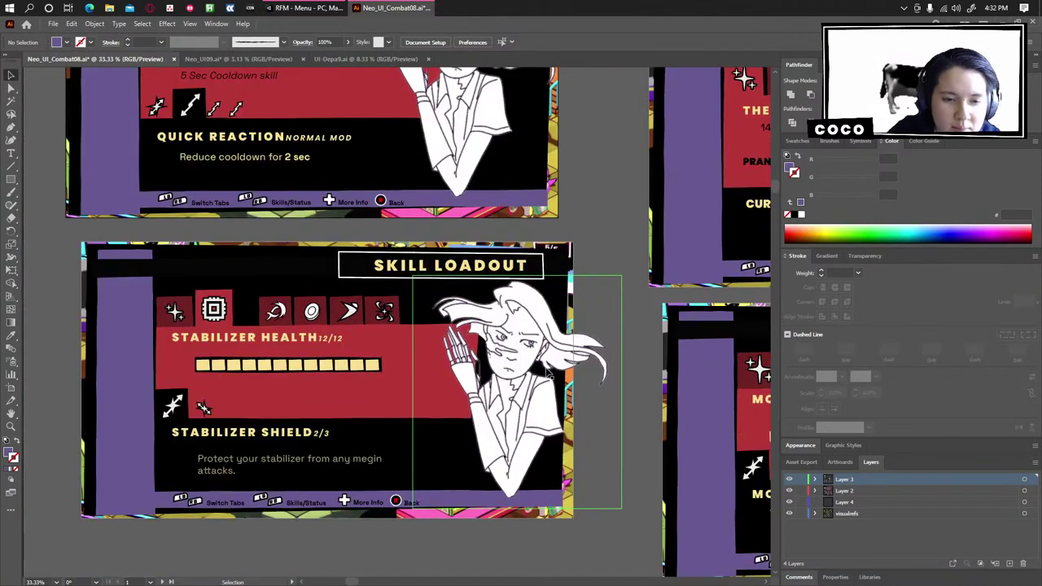
left_click_drag(547, 373, 509, 376)
left_click(604, 361)
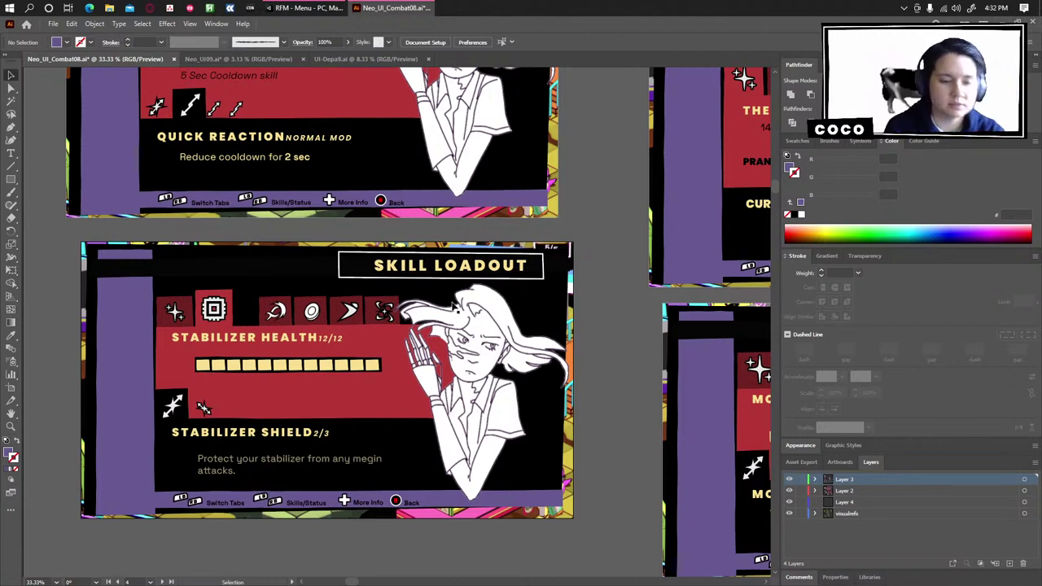
left_click_drag(469, 362, 499, 367)
left_click(625, 333)
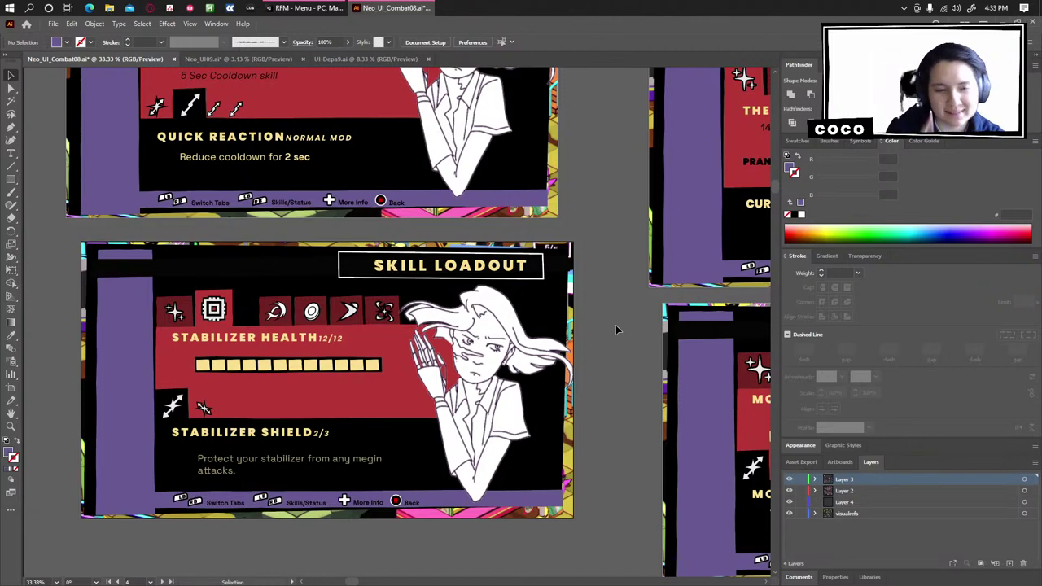
Examine the Prana Explosion Skill Loadout layout, including its tabs, skill description and character drawing.
scroll(599, 299, "down", 2)
left_click_drag(253, 327, 397, 444)
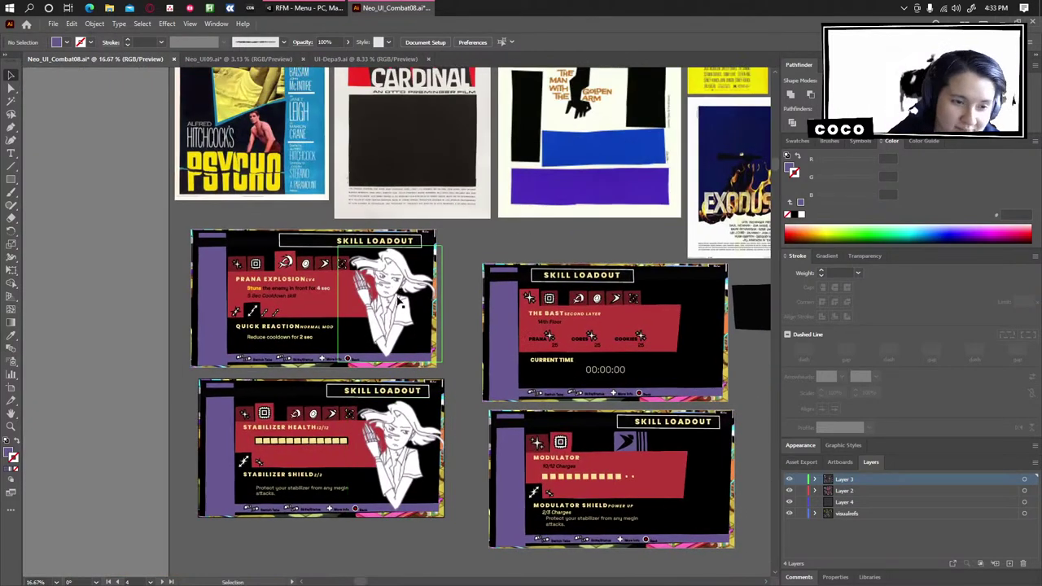
scroll(396, 299, "up", 1)
left_click_drag(192, 330, 478, 367)
scroll(470, 303, "up", 1)
left_click_drag(470, 303, 238, 303)
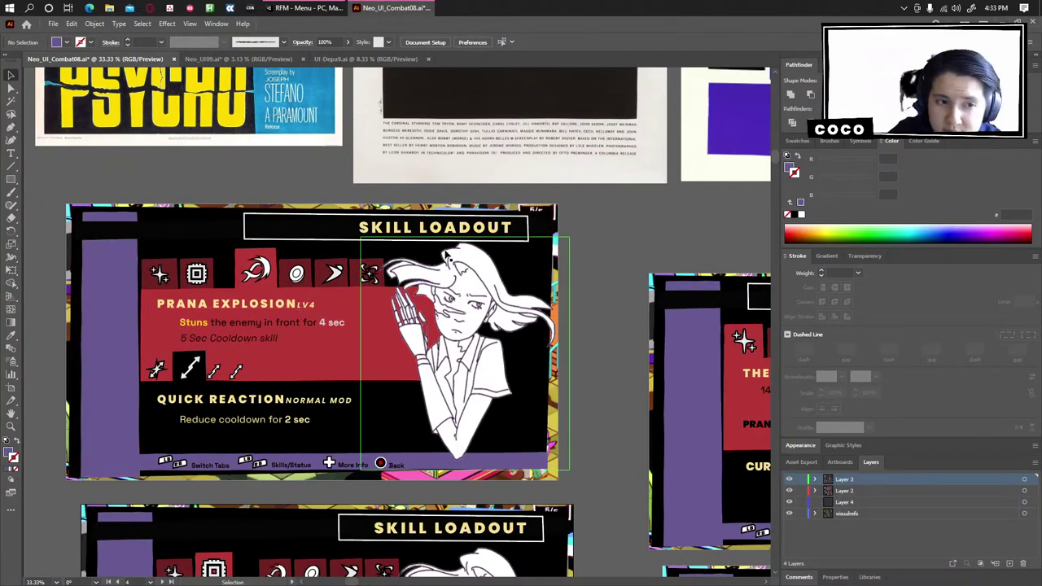
left_click_drag(239, 257, 456, 269)
left_click_drag(535, 294, 412, 223)
left_click_drag(349, 308, 383, 348)
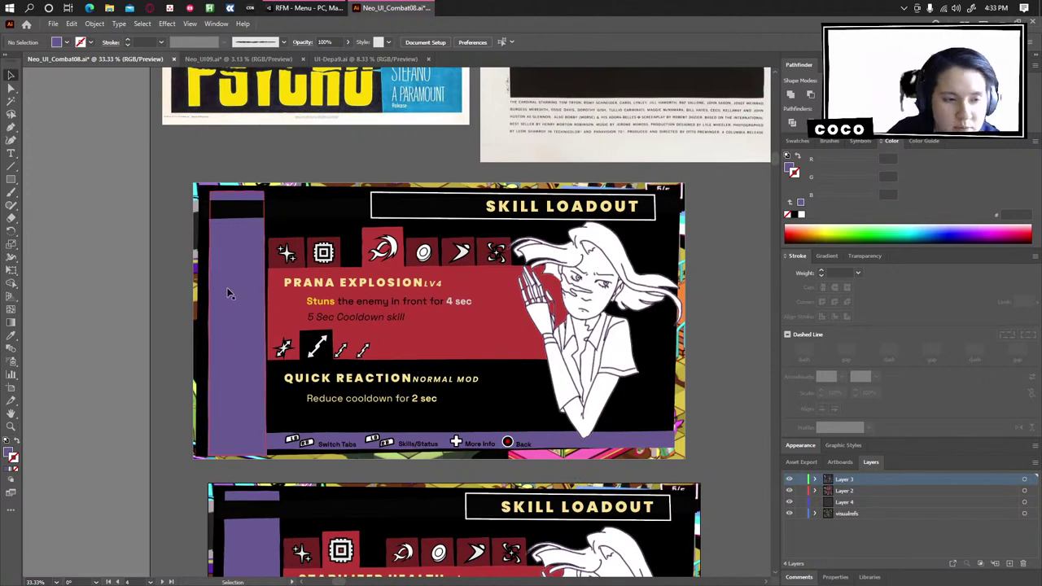
scroll(226, 291, "down", 1)
left_click_drag(268, 380, 449, 326)
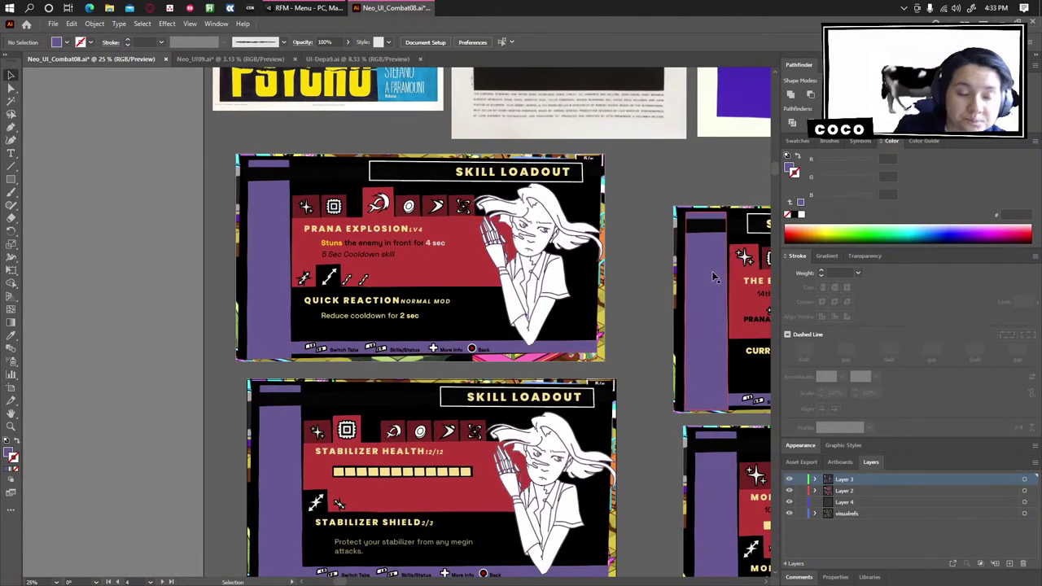
Examine The Bast Skill Loadout layout with its resources and current time.
left_click(744, 346)
left_click_drag(749, 317, 600, 301)
left_click_drag(681, 297, 466, 308)
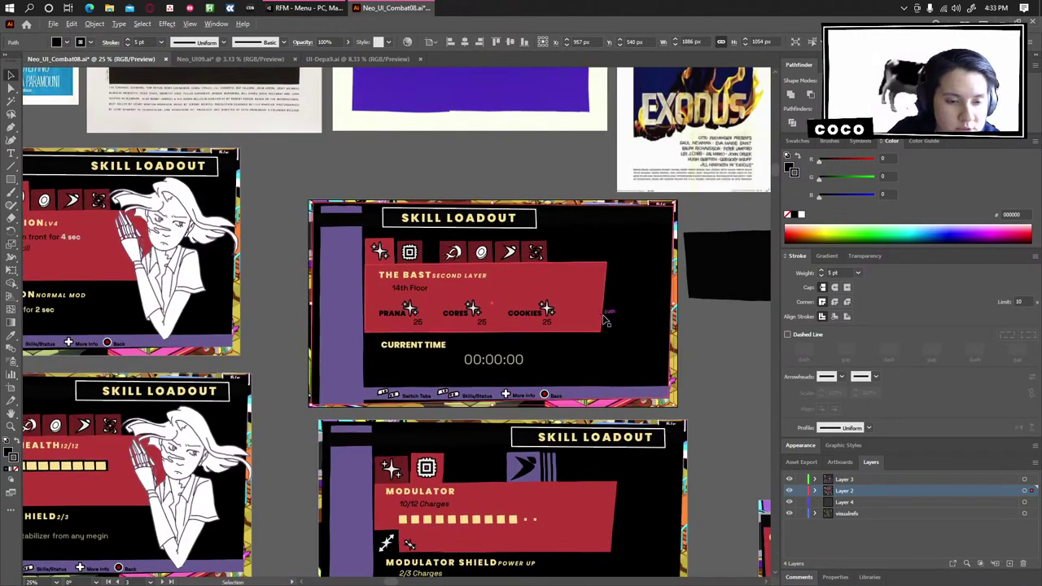
scroll(640, 325, "up", 1)
scroll(623, 342, "down", 1)
scroll(619, 346, "right", 1)
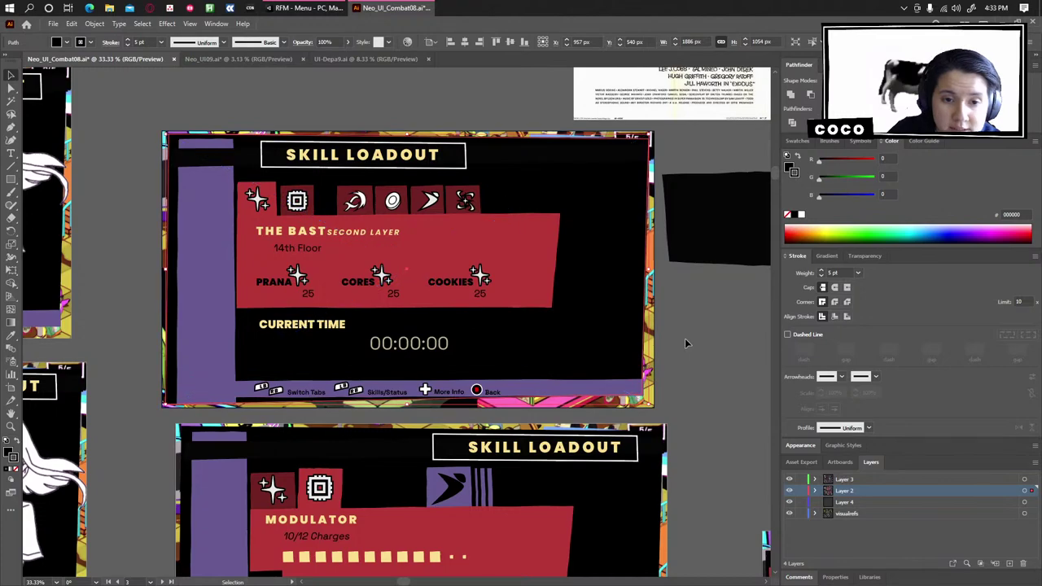
left_click(720, 406)
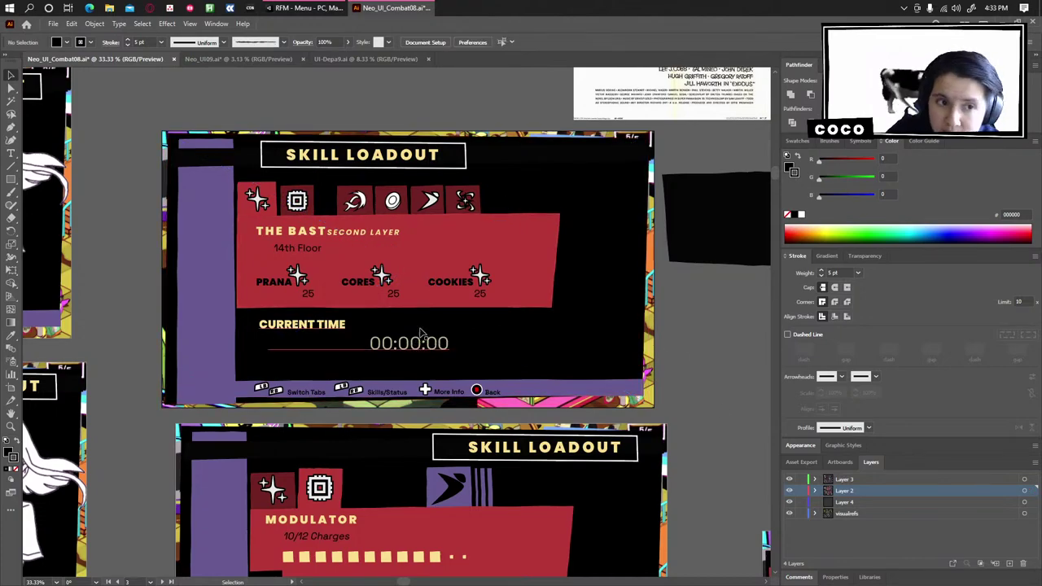
Compare the Prana Explosion mockup's skill and mod text with the Stabilizer Health mockup.
scroll(454, 281, "left", 8)
scroll(454, 282, "up", 2)
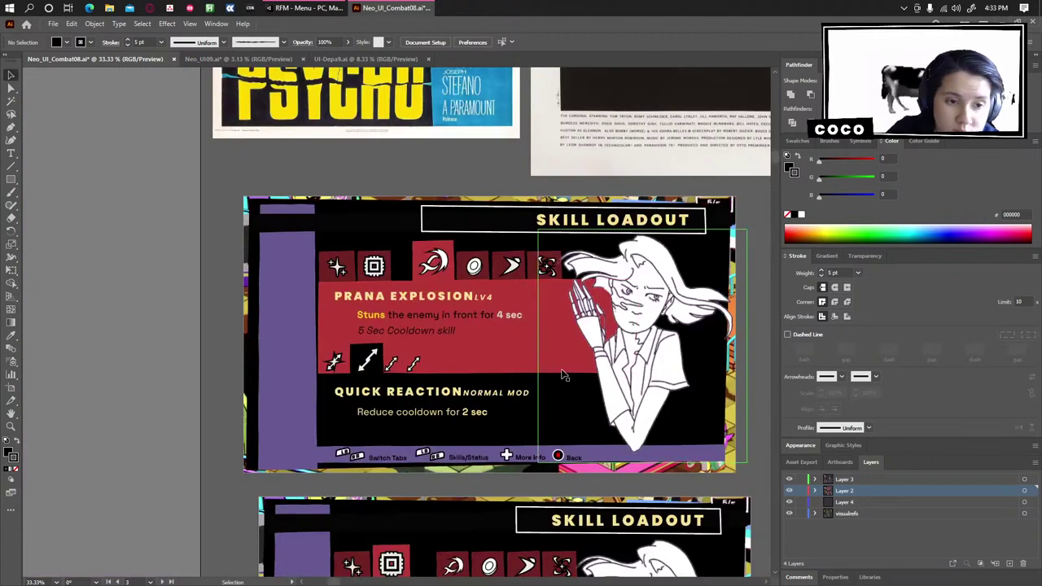
scroll(351, 399, "right", 3)
scroll(350, 399, "down", 1)
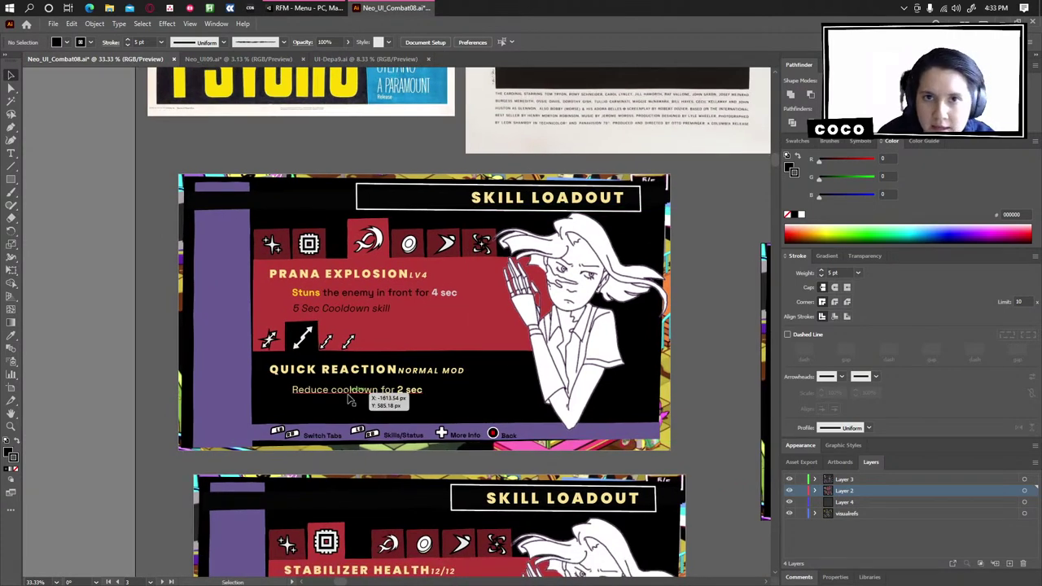
scroll(680, 281, "down", 10)
scroll(680, 281, "right", 4)
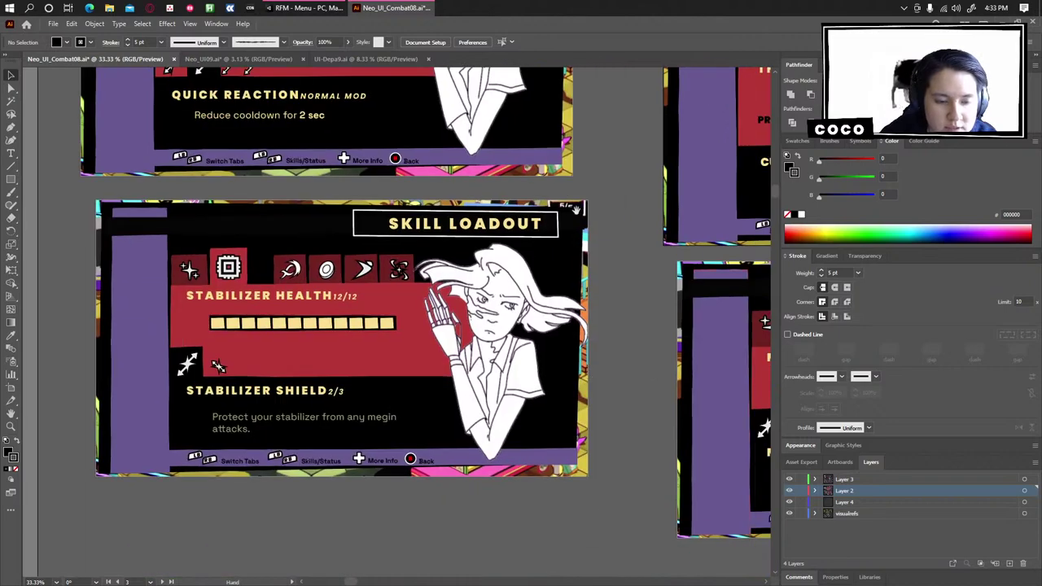
Examine the Modulator Skill Loadout layout beside the other Skill Loadout mockups and the Forge mockup.
left_click_drag(605, 426, 405, 358)
key("ctrl+minus")
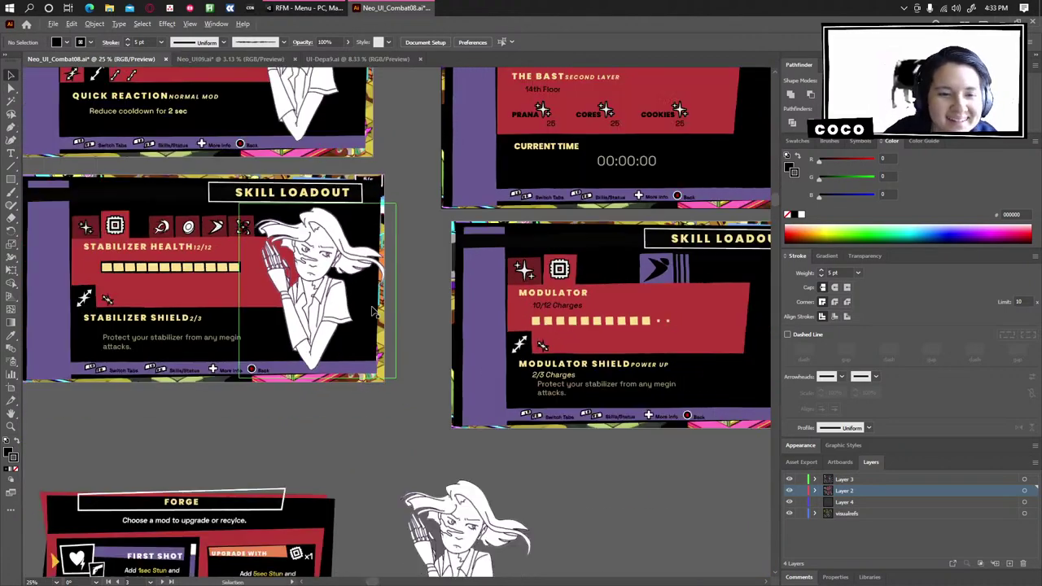
left_click_drag(480, 401, 363, 325)
key("ctrl+minus")
key("ctrl+minus")
mouse_move(291, 346)
left_mouse_down()
mouse_move(302, 366)
mouse_move(460, 468)
mouse_move(418, 306)
left_mouse_up()
mouse_move(322, 395)
left_mouse_down()
mouse_move(336, 351)
mouse_move(327, 368)
left_mouse_up()
left_click_drag(392, 381, 368, 374)
Nudge the Forge mockup slightly left and move the loose character drawing against its right edge.
left_click_drag(268, 356, 251, 350)
left_click_drag(338, 356, 324, 353)
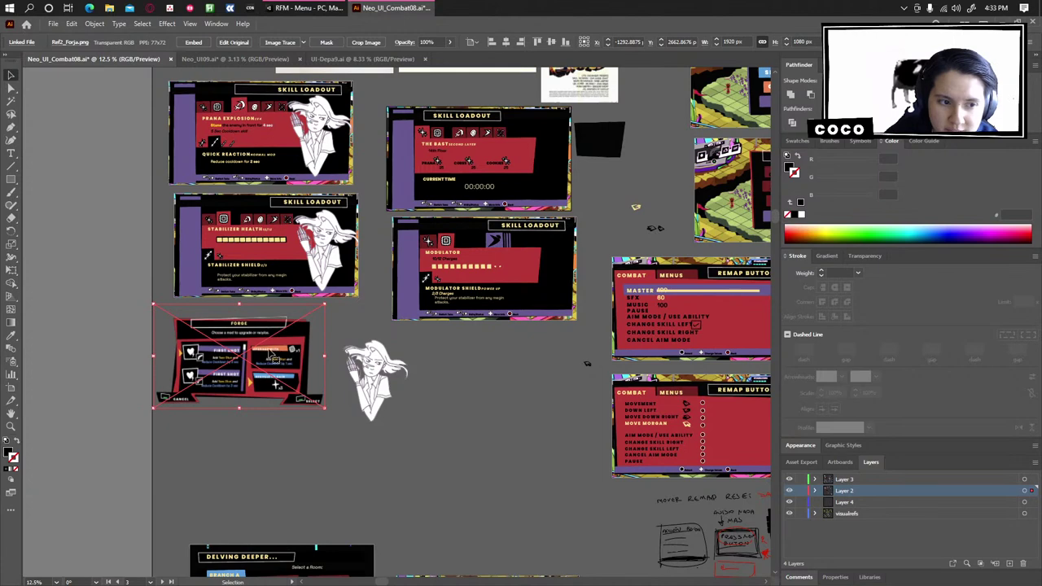
key("ctrl+z")
left_click(325, 443)
left_click_drag(375, 377, 344, 352)
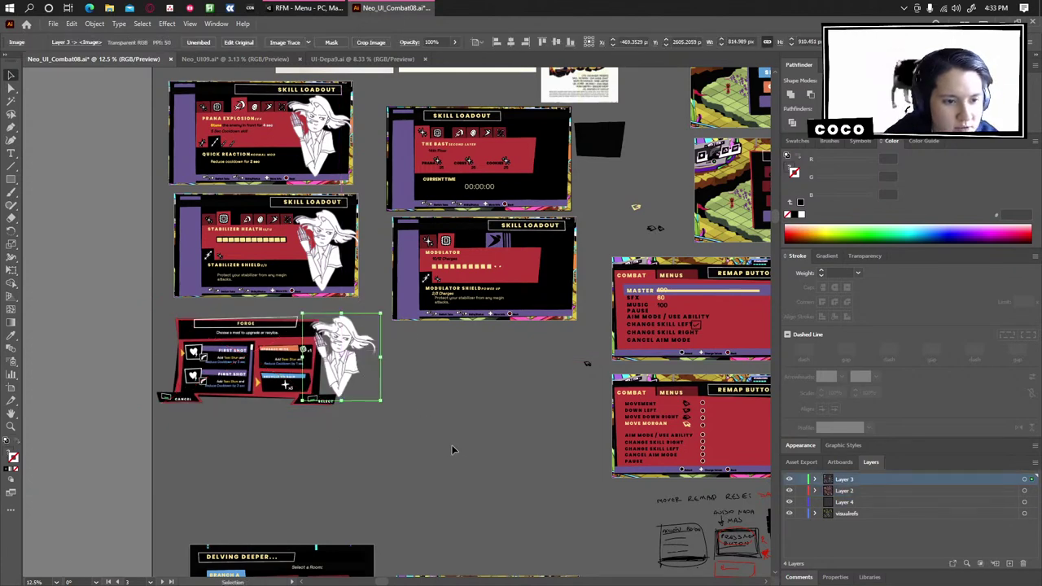
left_click(451, 444)
Move the small black hand icon up beside the lower right corner of the Modulator mockup.
left_click_drag(412, 408, 404, 391)
scroll(403, 390, "down", 3)
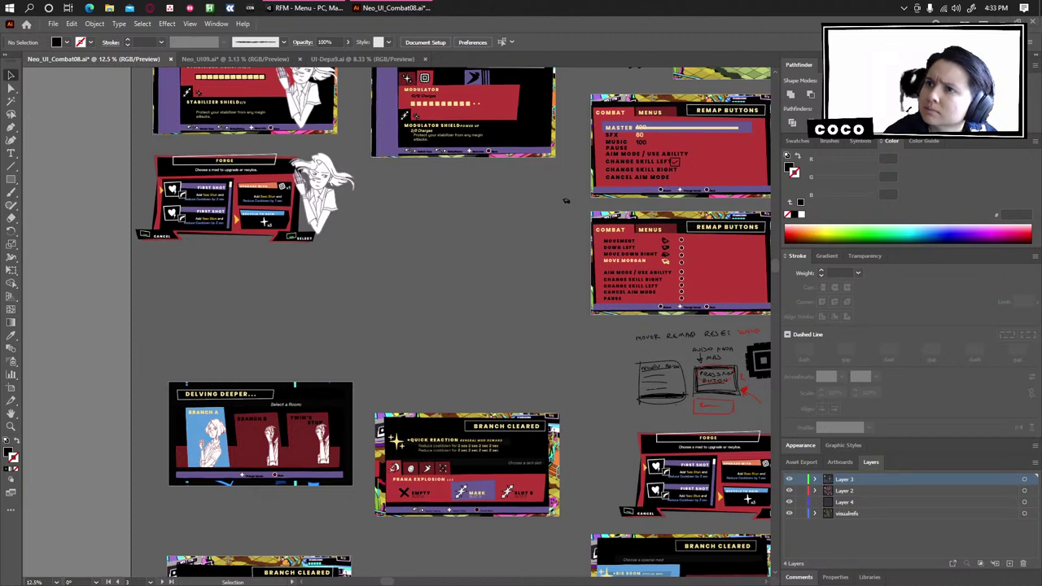
left_click_drag(689, 285, 394, 343)
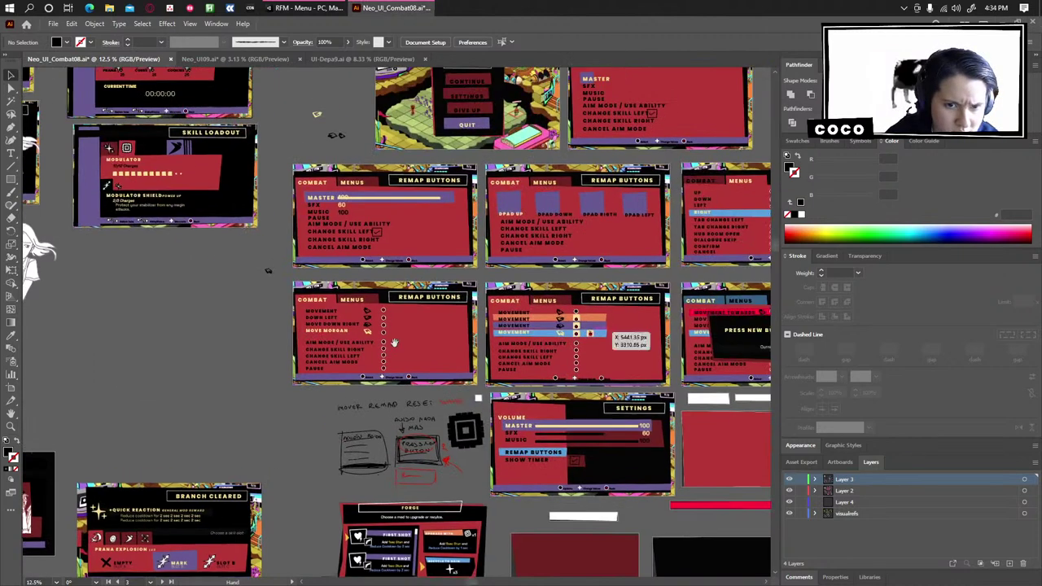
left_click_drag(536, 222, 493, 276)
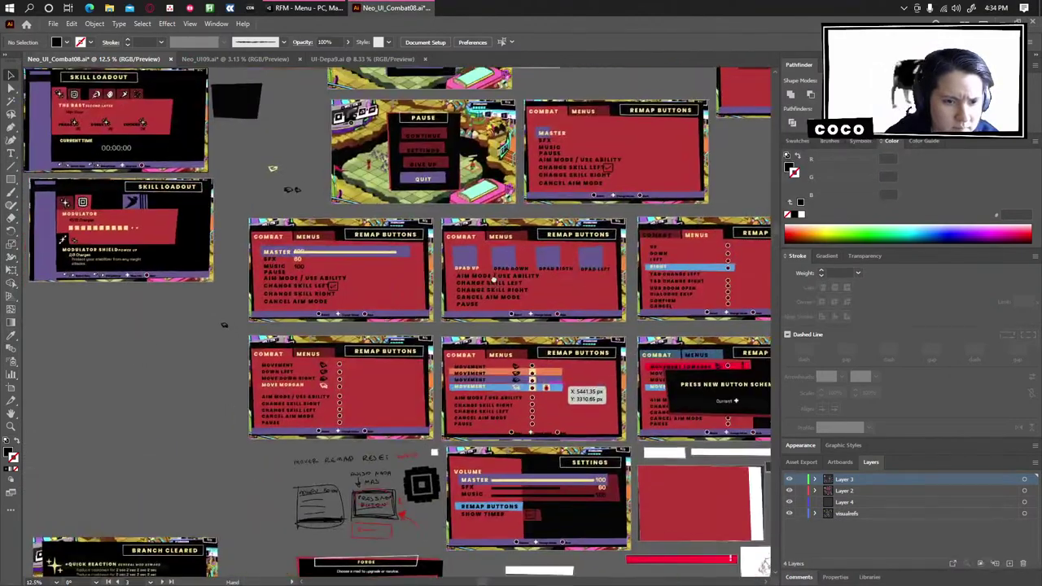
scroll(379, 291, "up", 3)
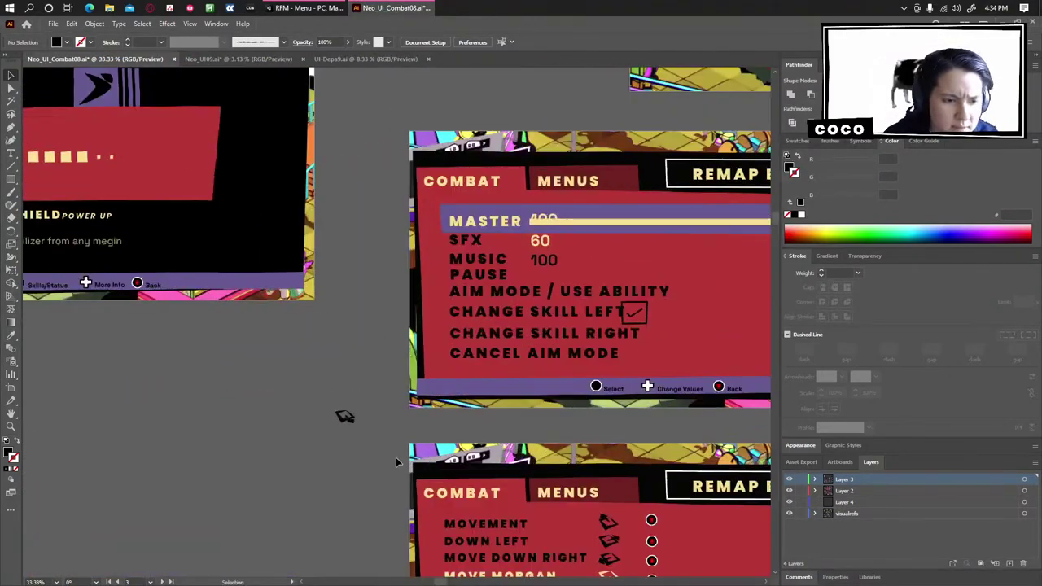
left_click(345, 417)
left_click(310, 470)
left_click(346, 417)
left_click(358, 452)
left_click(345, 417)
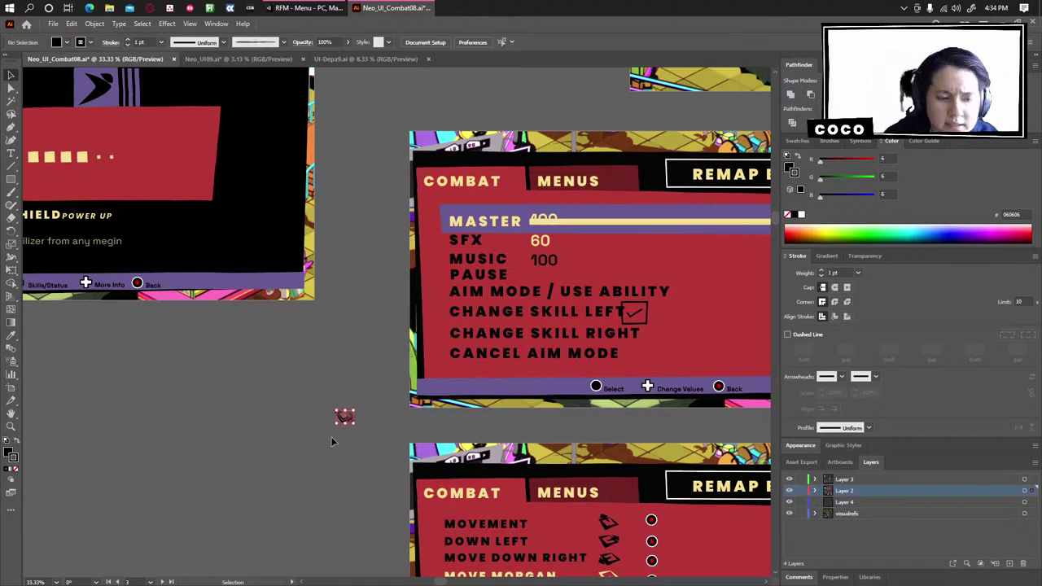
left_click_drag(344, 423, 335, 274)
left_click(332, 361)
Review the Remap Buttons mockups, switching briefly to the RFM project in Unity and back to Illustrator.
scroll(318, 399, "down", 2)
left_click_drag(260, 419, 193, 424)
scroll(391, 301, "up", 1)
scroll(312, 378, "right", 2)
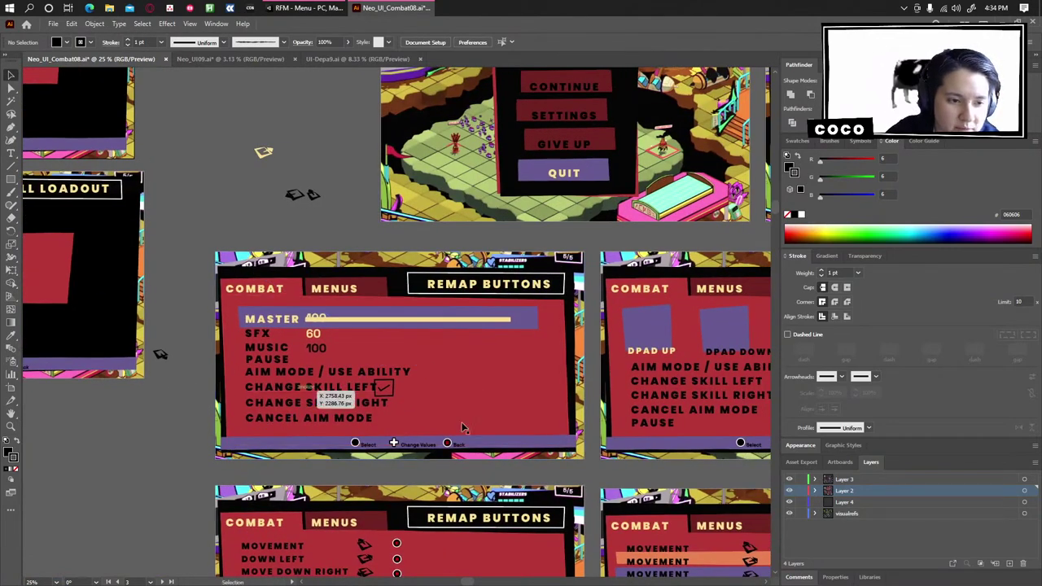
left_click(306, 9)
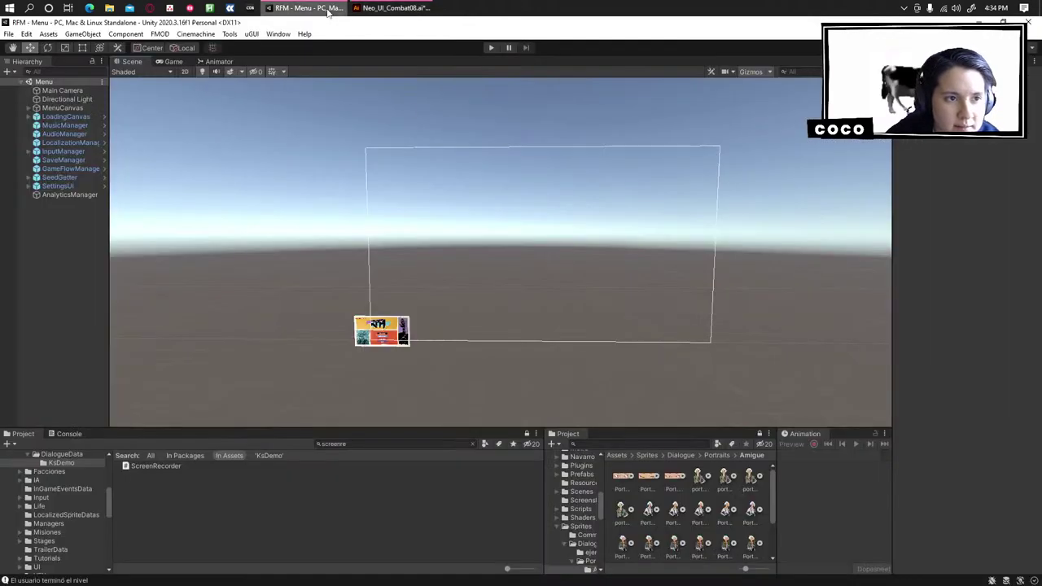
left_click(397, 8)
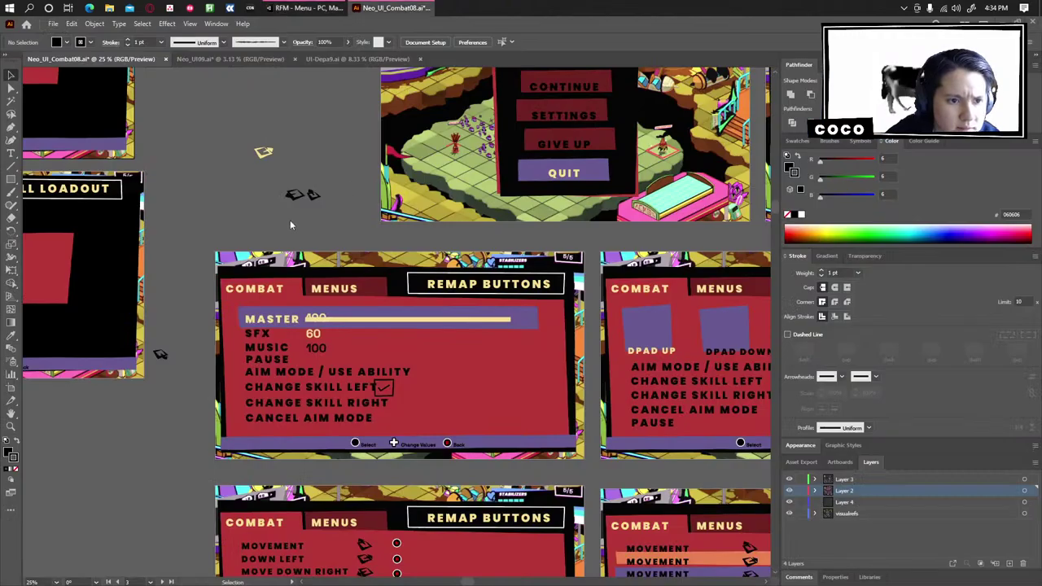
scroll(288, 218, "down", 2)
left_click_drag(346, 298, 352, 351)
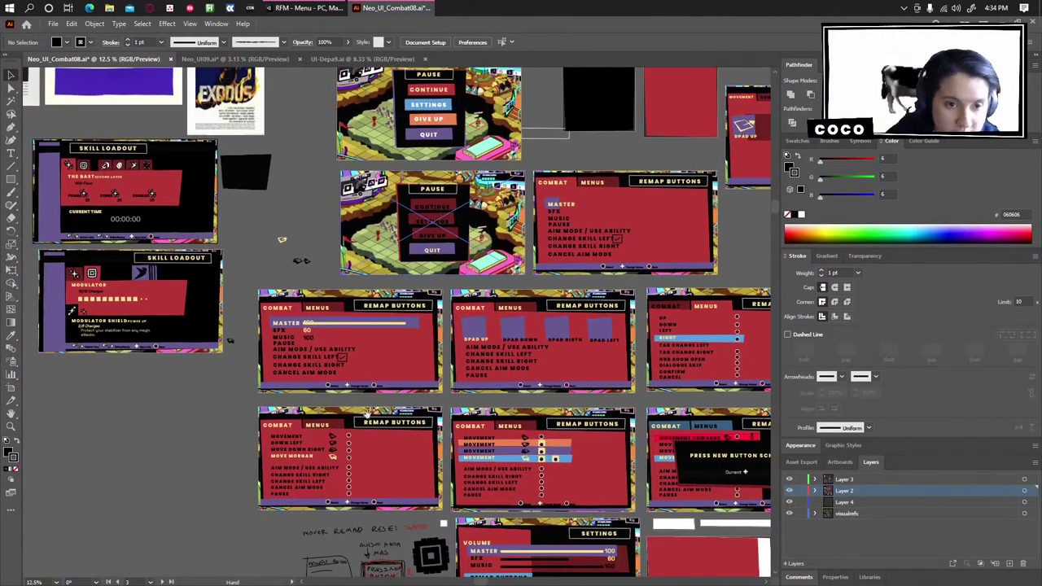
Examine the Branch Cleared mockup with the Quick Reaction mod reward and the Prana Explosion slots.
left_click_drag(368, 415, 316, 124)
mouse_move(209, 398)
left_mouse_down()
mouse_move(348, 238)
mouse_move(302, 289)
left_mouse_up()
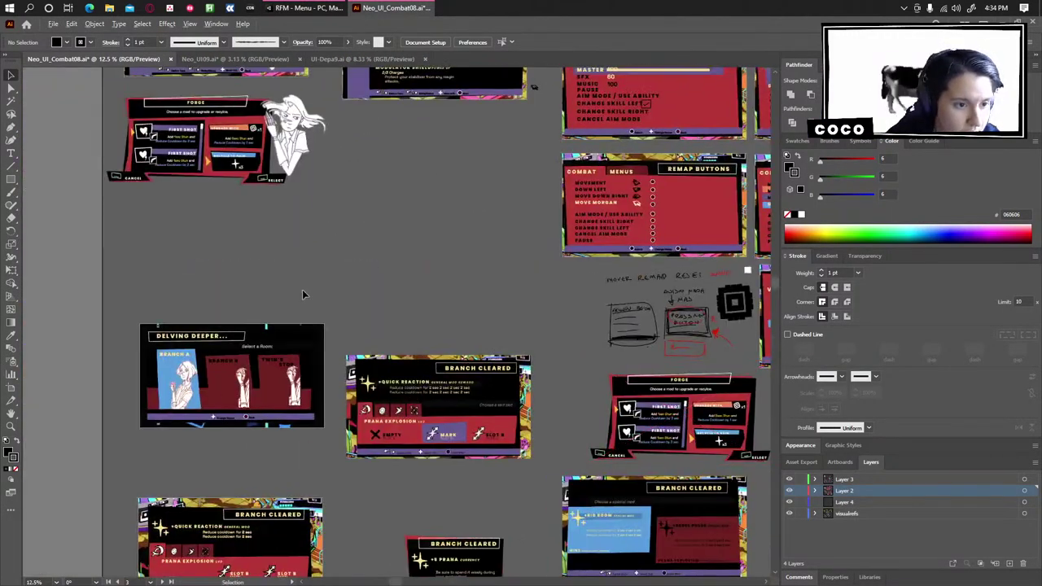
scroll(302, 289, "up", 3)
left_click_drag(342, 413, 236, 214)
scroll(486, 478, "up", 1)
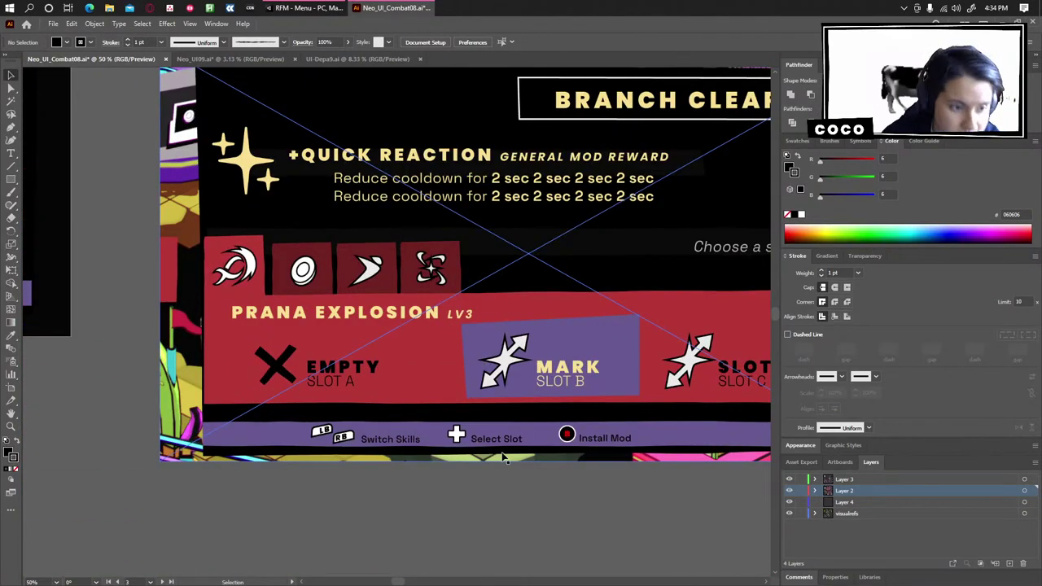
scroll(502, 458, "down", 1)
scroll(456, 506, "down", 3)
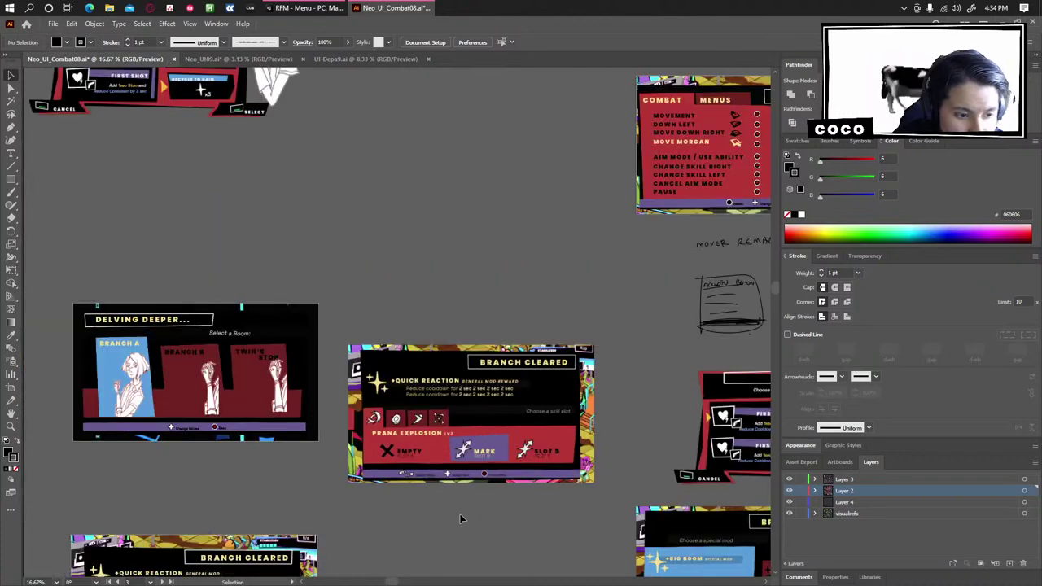
Inspect the smaller Branch Cleared popup that shows the +5 Prana currency reward.
left_click_drag(462, 517, 304, 311)
left_click_drag(487, 487, 309, 372)
scroll(386, 360, "up", 1)
left_click_drag(177, 338, 507, 383)
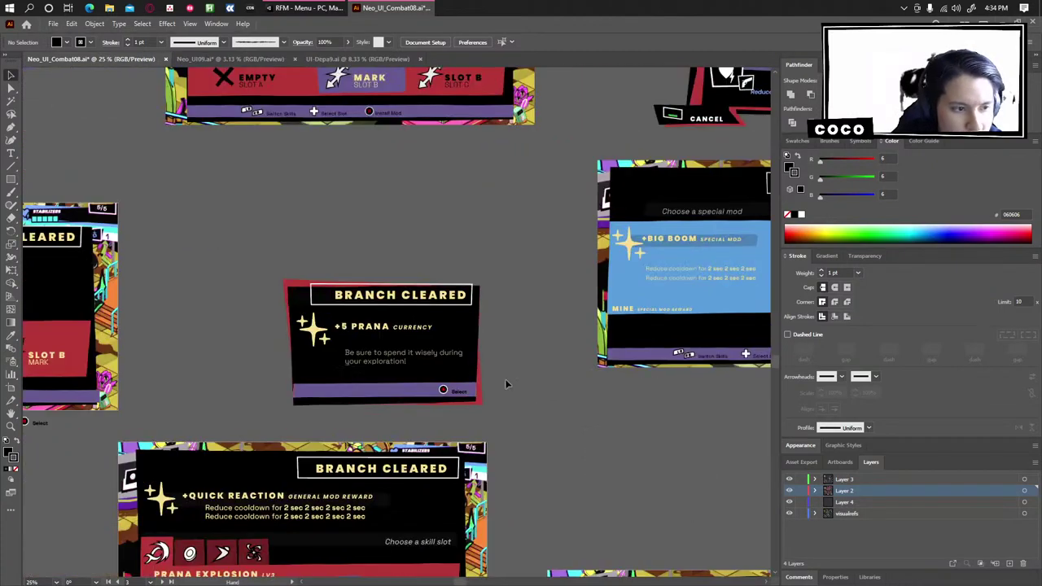
scroll(391, 294, "up", 1)
scroll(277, 195, "up", 1)
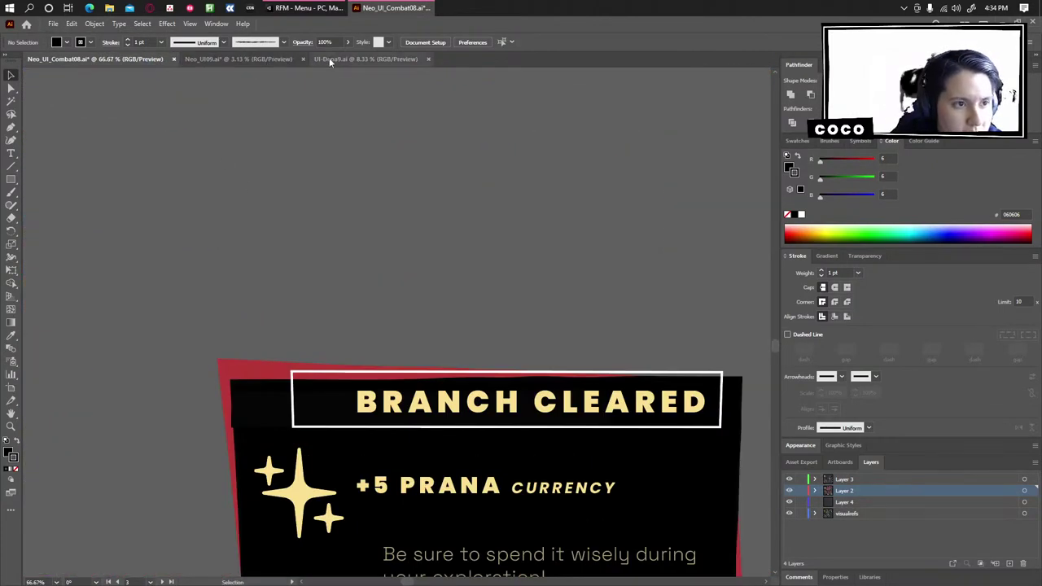
Bring the Revolver upgrade mockup into view in the UI-Depa9.ai document.
left_click(257, 63)
left_click(362, 59)
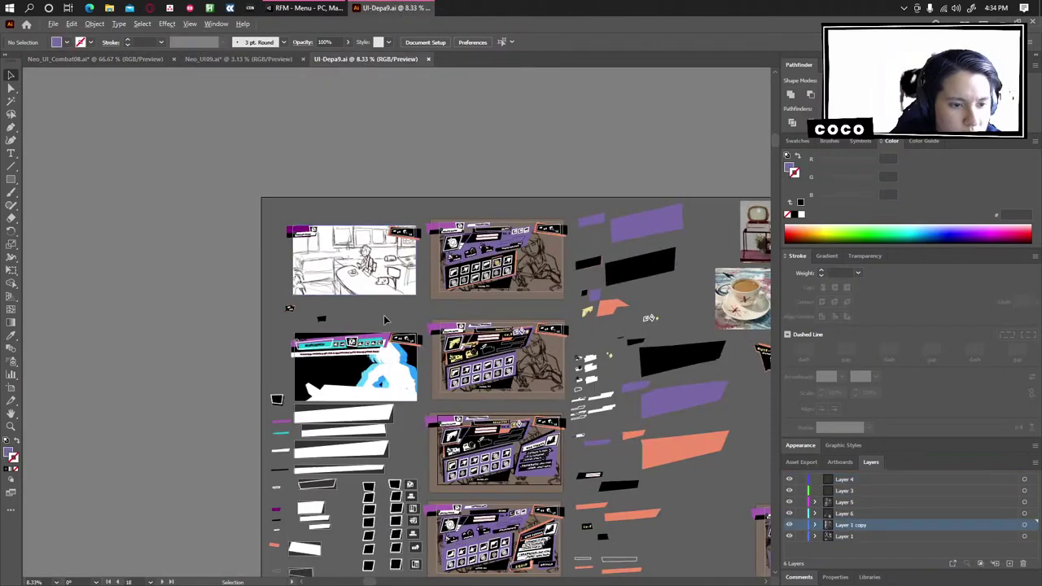
scroll(320, 389, "up", 2)
scroll(320, 389, "up", 4)
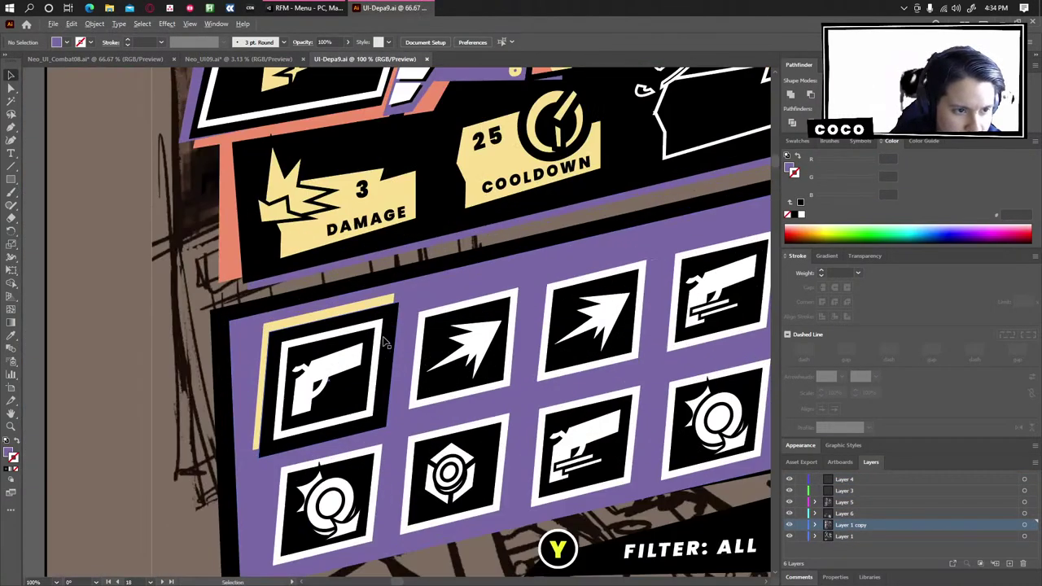
scroll(255, 266, "down", 2)
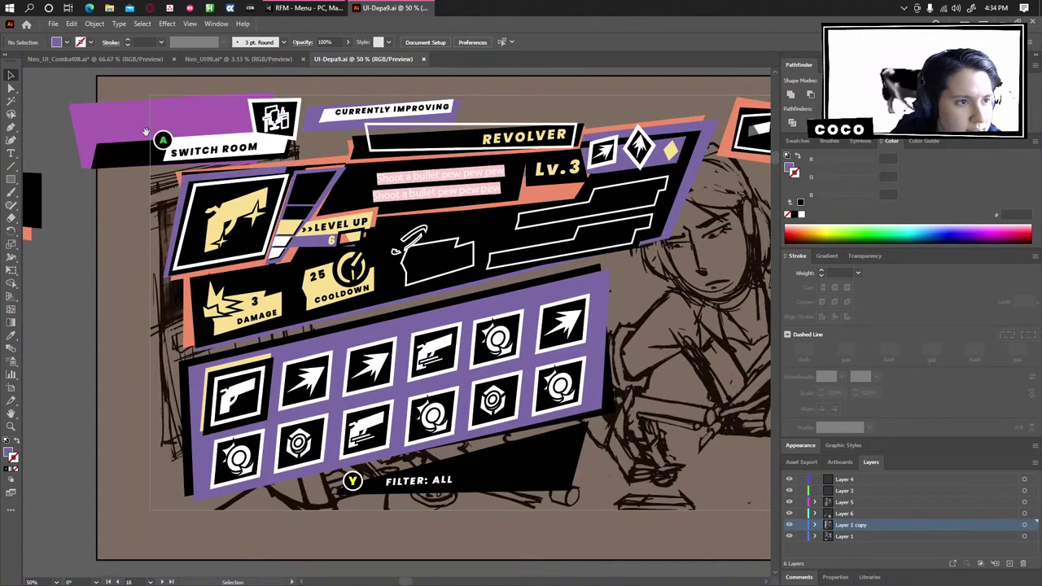
left_click_drag(146, 131, 100, 136)
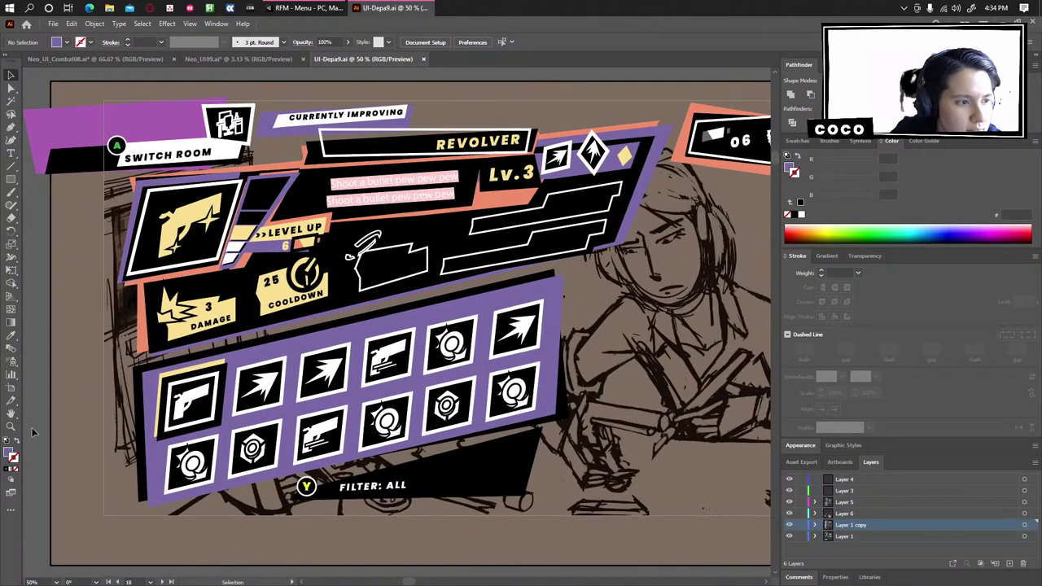
Capture the Revolver mockup as a rectangular screen snip with Snipping Tool.
left_click(9, 9)
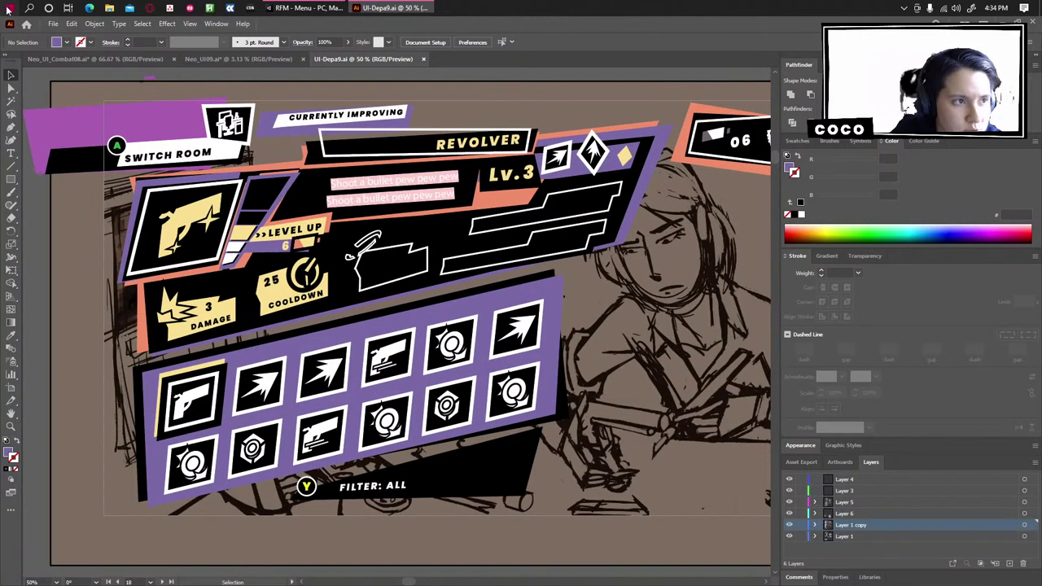
type("sn")
left_click(86, 87)
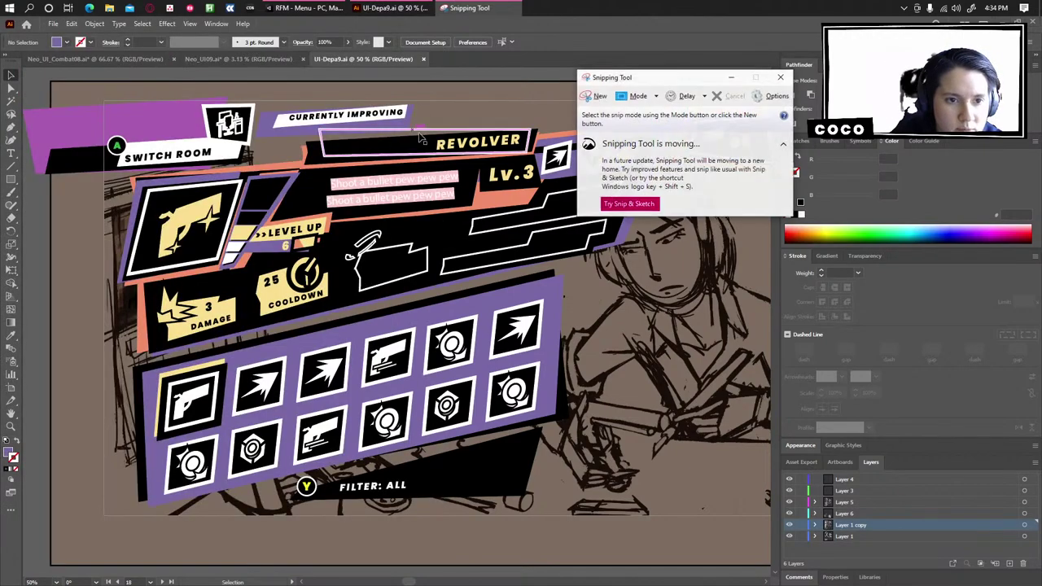
left_click(600, 96)
left_click_drag(94, 93, 744, 521)
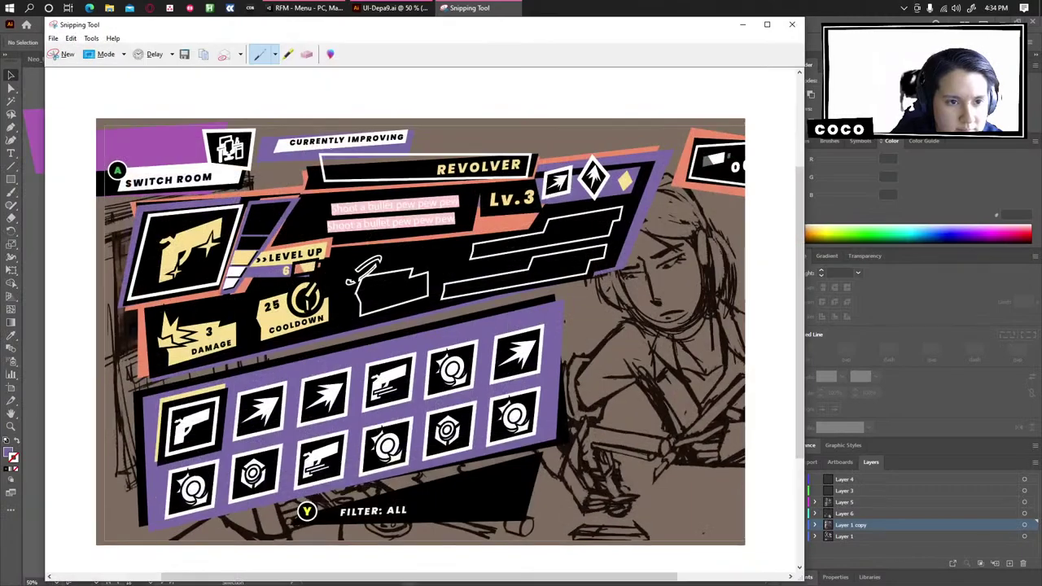
Return to Neo_UI_Combat08.ai in Illustrator and paste the Revolver snip by the +5 Prana Branch Cleared popup.
left_click(15, 89)
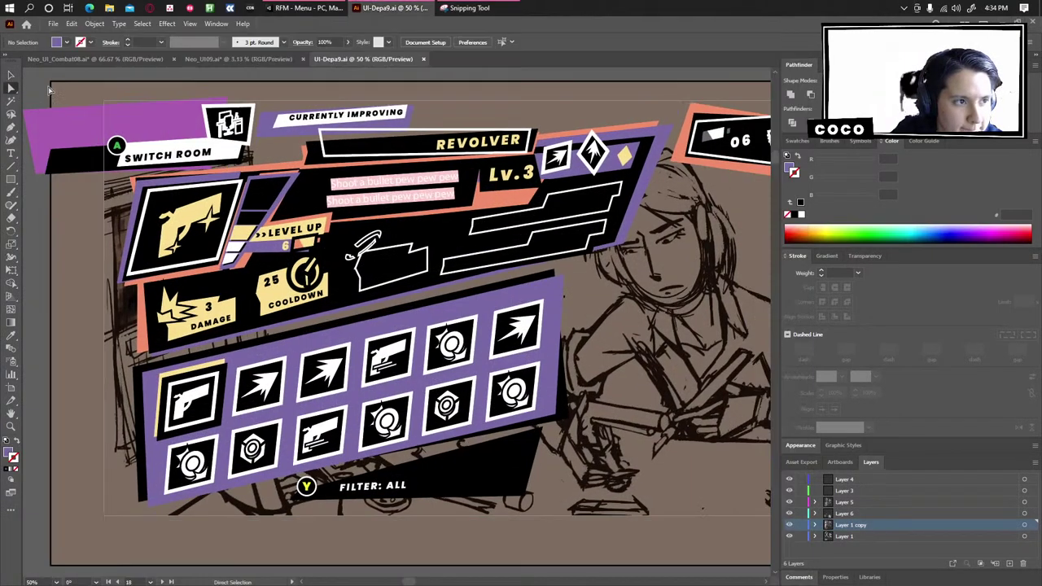
left_click(73, 57)
scroll(366, 236, "down", 2)
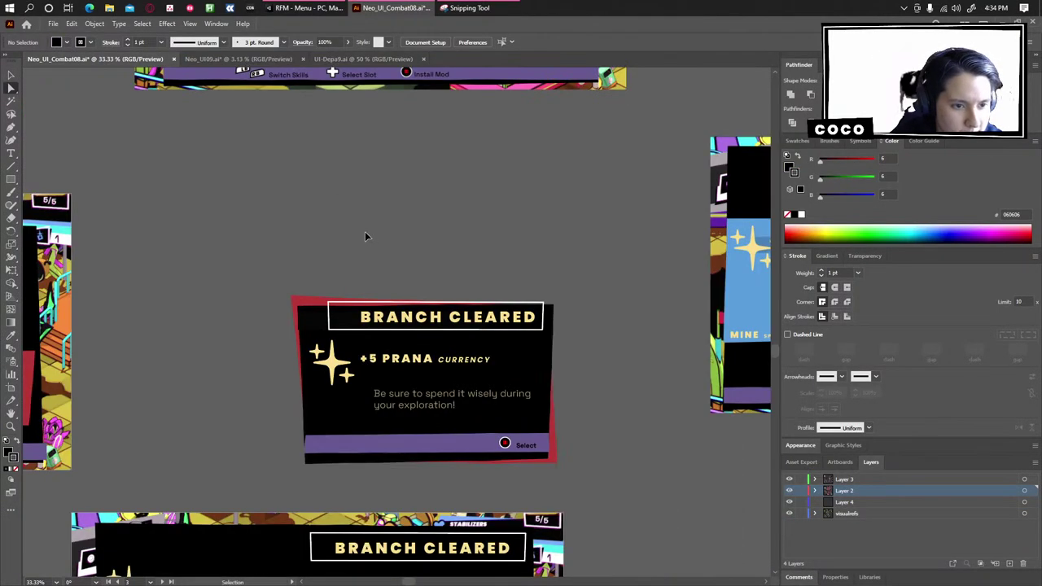
key("ctrl+v")
Move the pasted Revolver image up so it sits just above the +5 Prana Branch Cleared popup.
scroll(407, 321, "up", 4)
left_click_drag(419, 428, 424, 183)
scroll(426, 194, "down", 2)
left_click_drag(467, 213, 481, 260)
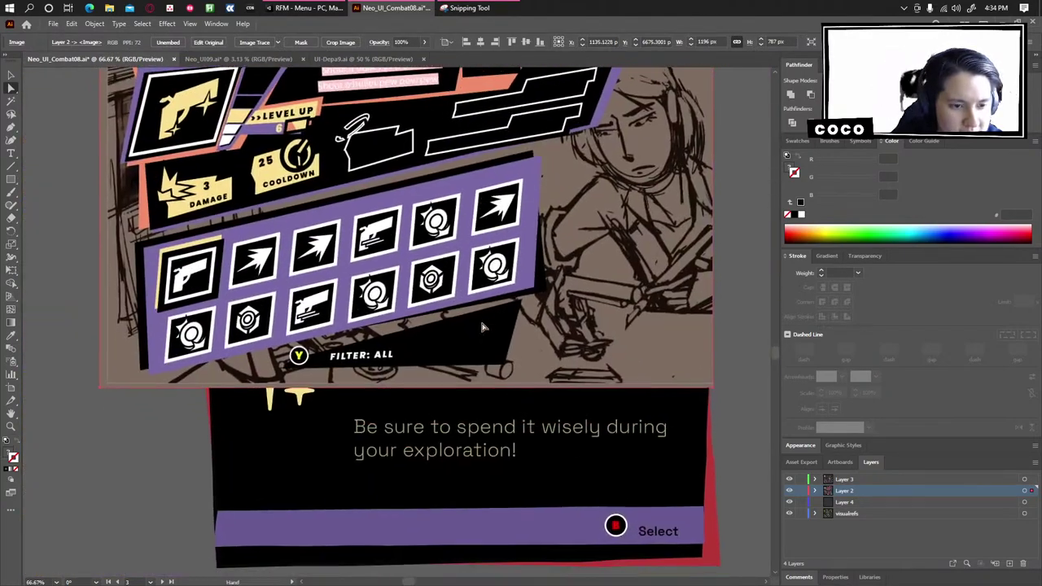
left_click_drag(482, 325, 469, 246)
left_click_drag(518, 282, 504, 417)
left_click_drag(500, 418, 450, 337)
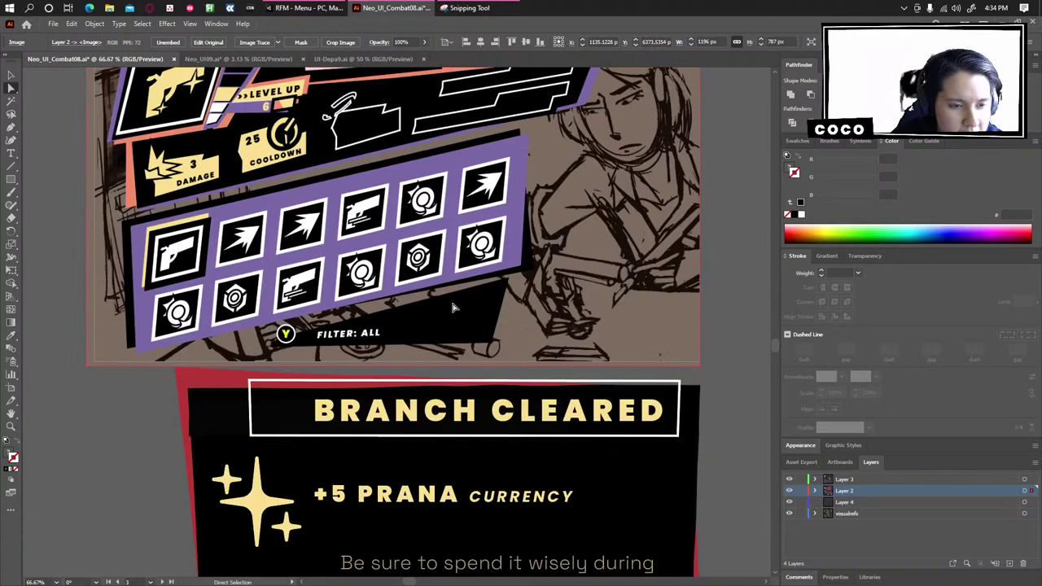
left_click_drag(270, 316, 286, 277)
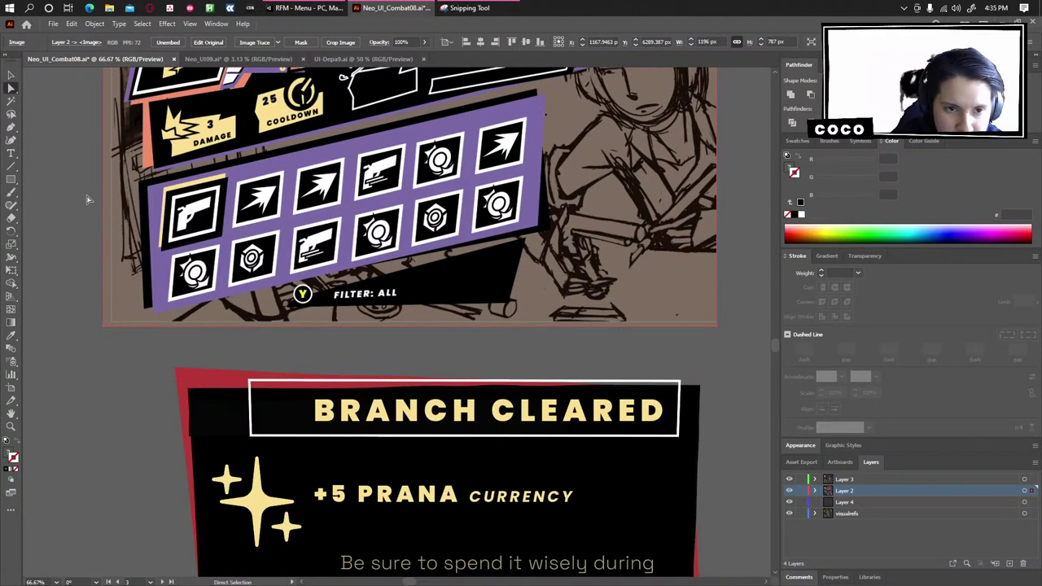
left_click(68, 263)
Examine the +5 Prana popup's text and the uneven left edge of its purple footer bar up close.
left_click_drag(350, 497, 329, 296)
scroll(320, 397, "up", 1)
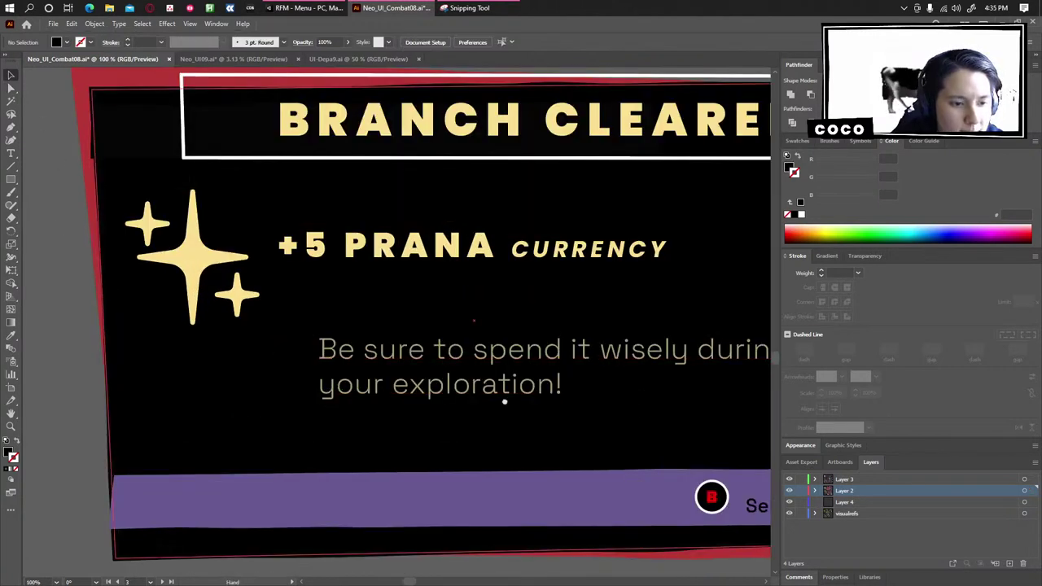
left_click_drag(741, 416, 325, 403)
scroll(502, 443, "up", 2)
left_click_drag(338, 494, 689, 298)
left_click_drag(155, 378, 586, 363)
left_click_drag(276, 354, 684, 358)
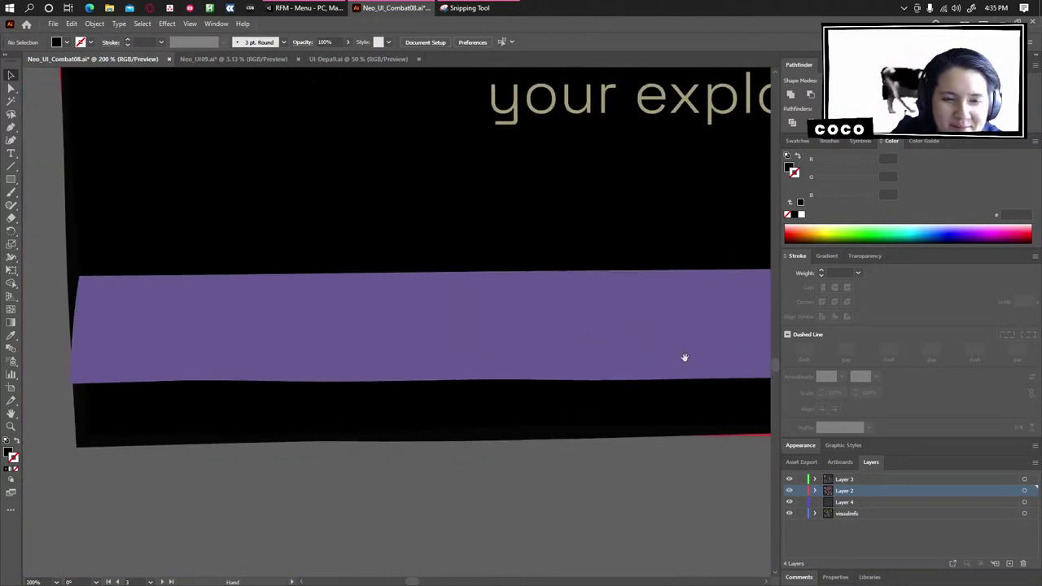
left_click_drag(241, 337, 572, 404)
scroll(511, 378, "up", 1)
scroll(511, 377, "up", 1)
left_click(585, 390)
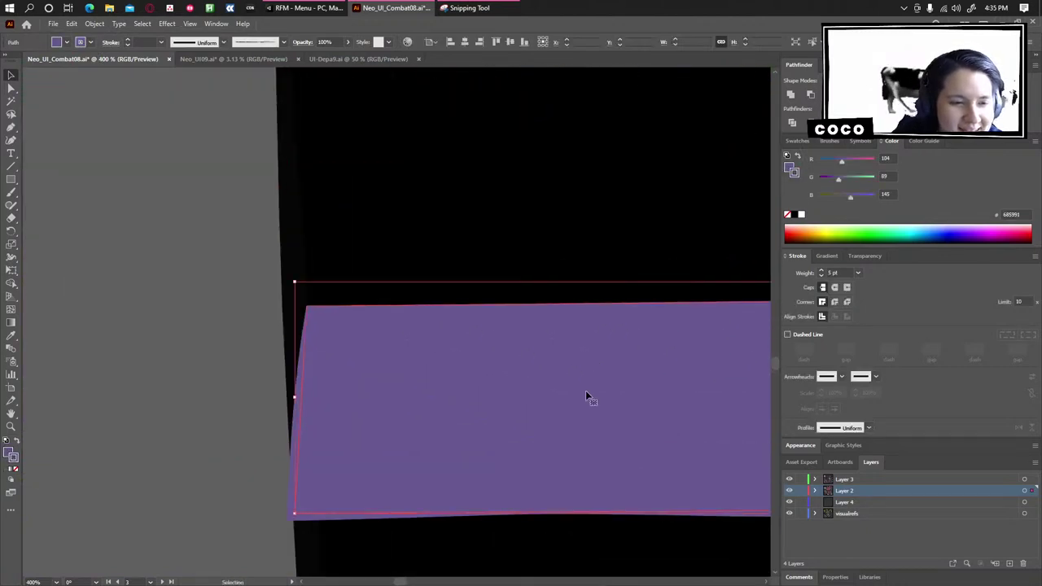
scroll(585, 390, "down", 3)
left_click(596, 498)
Examine the +5 Prana popup's Select prompt and red backing edges, and the Branch Cleared skill slot mockup below it.
scroll(489, 498, "right", 5)
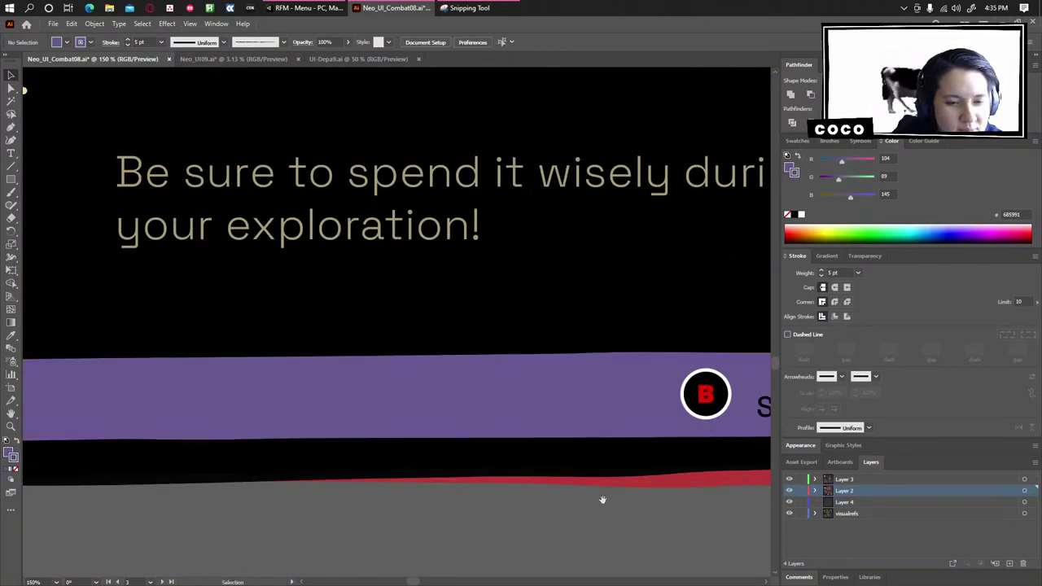
scroll(600, 496, "right", 5)
left_click_drag(187, 374, 662, 414)
left_click_drag(244, 392, 611, 399)
scroll(421, 214, "up", 4)
scroll(379, 220, "down", 2)
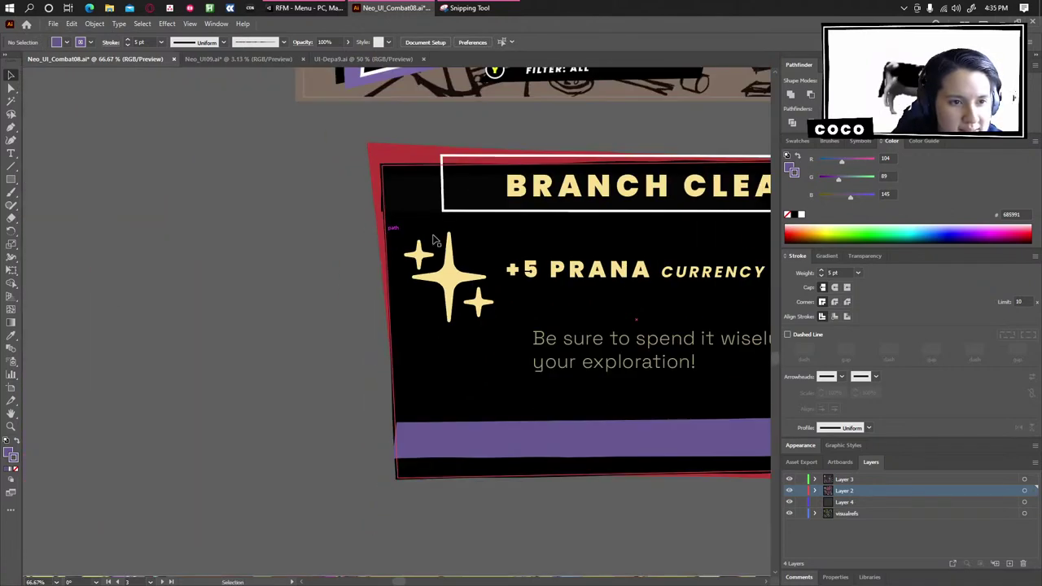
scroll(258, 274, "right", 5)
scroll(579, 393, "down", 15)
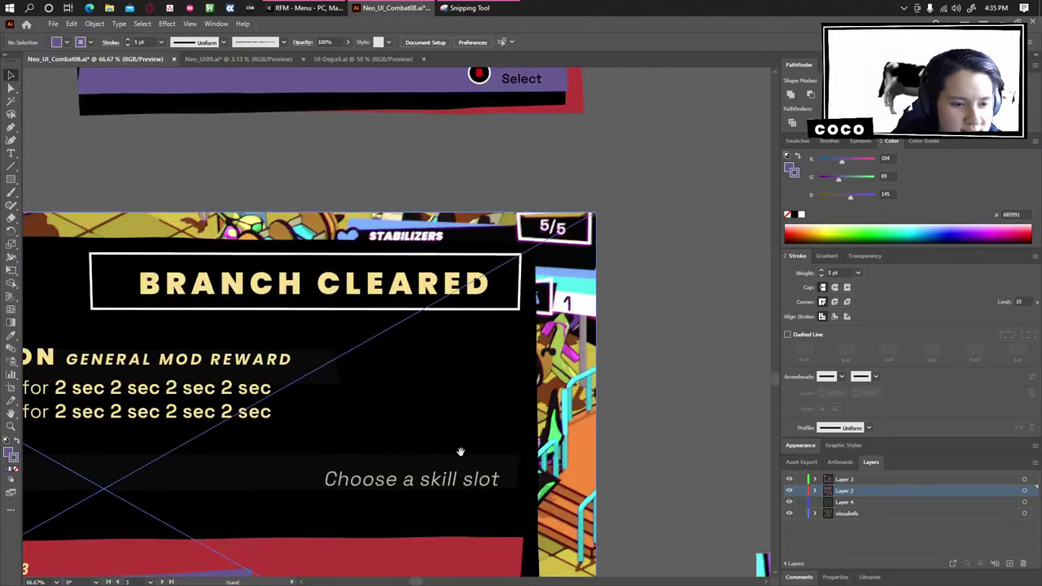
Look over the Branch Cleared skill slot mockup and the Skill Loadout and Forge screens on the board.
scroll(579, 199, "up", 1)
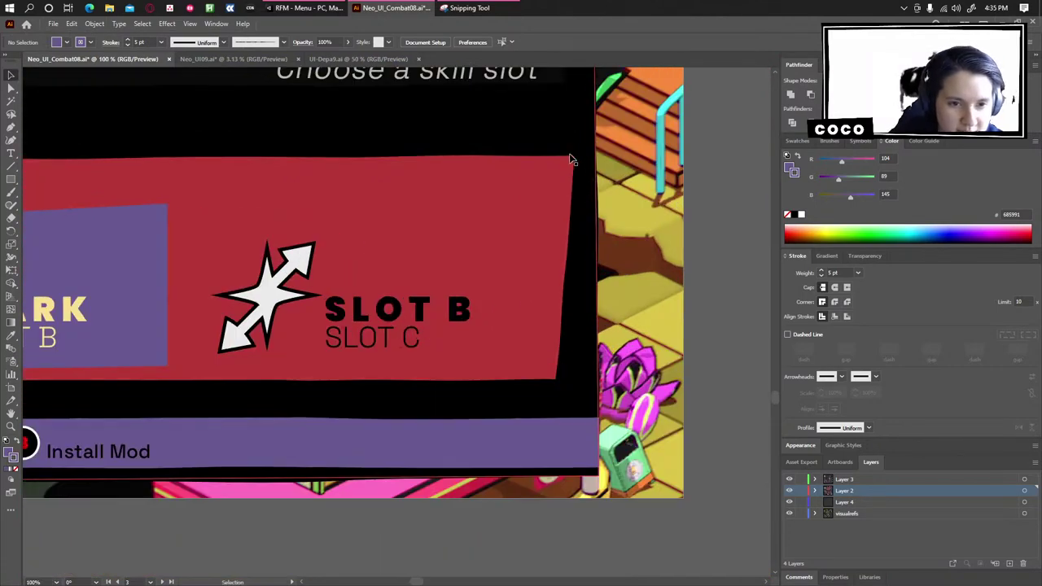
scroll(559, 393, "down", 3)
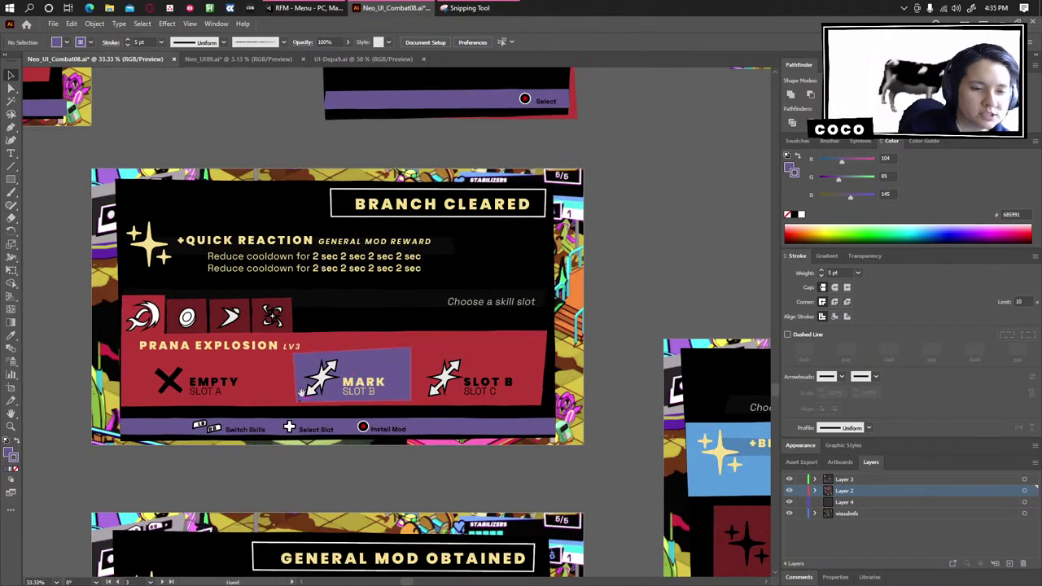
left_click_drag(301, 394, 406, 480)
scroll(442, 414, "down", 3)
left_click_drag(326, 167, 391, 400)
left_click_drag(330, 137, 383, 372)
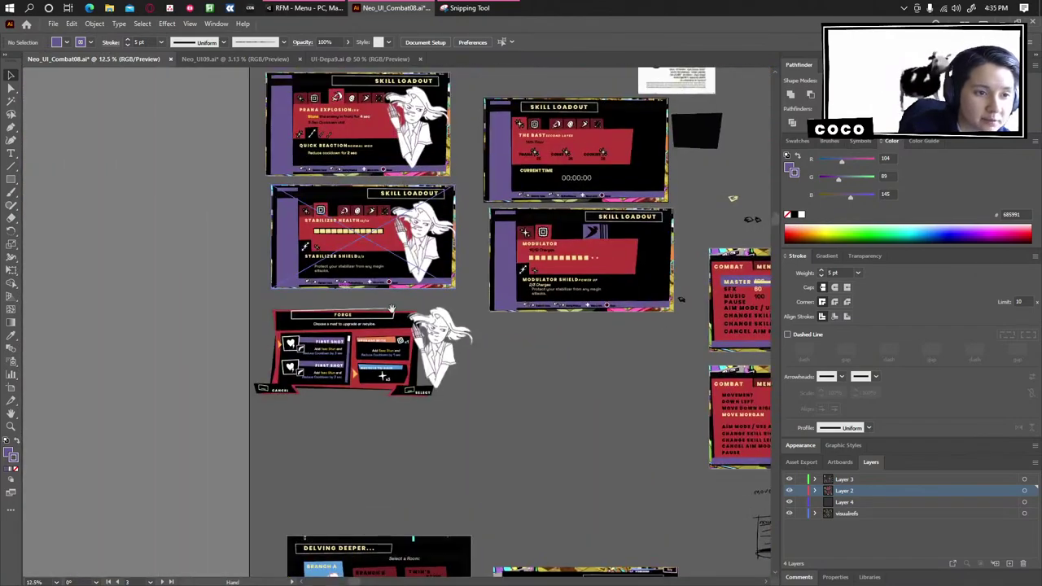
left_click_drag(428, 78, 438, 296)
left_click_drag(486, 190, 464, 364)
left_click_drag(647, 470, 502, 216)
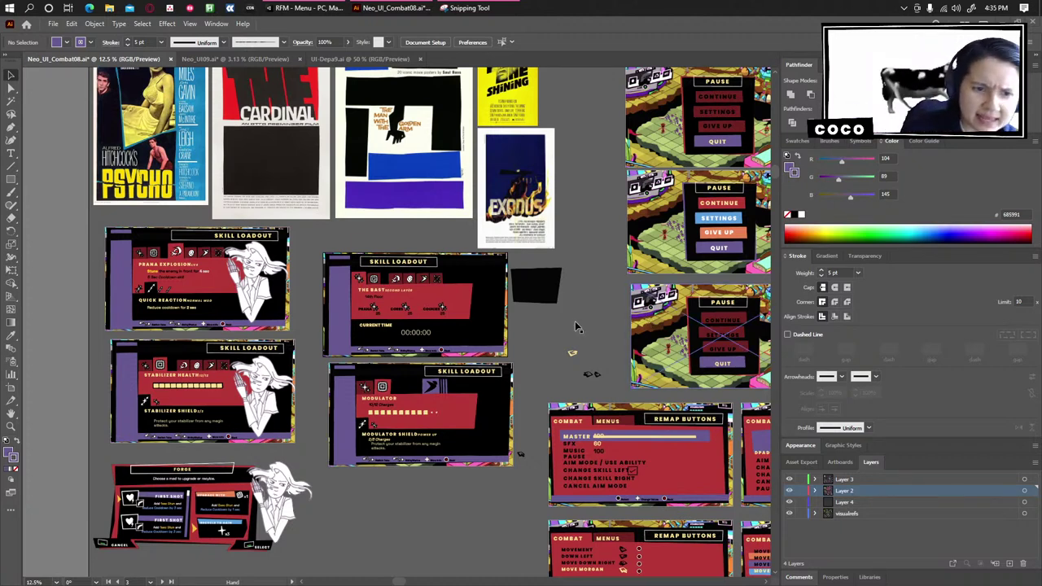
Move the loose black shape beside the Skill Loadout mockups slightly up and to the right.
left_click_drag(550, 279, 557, 271)
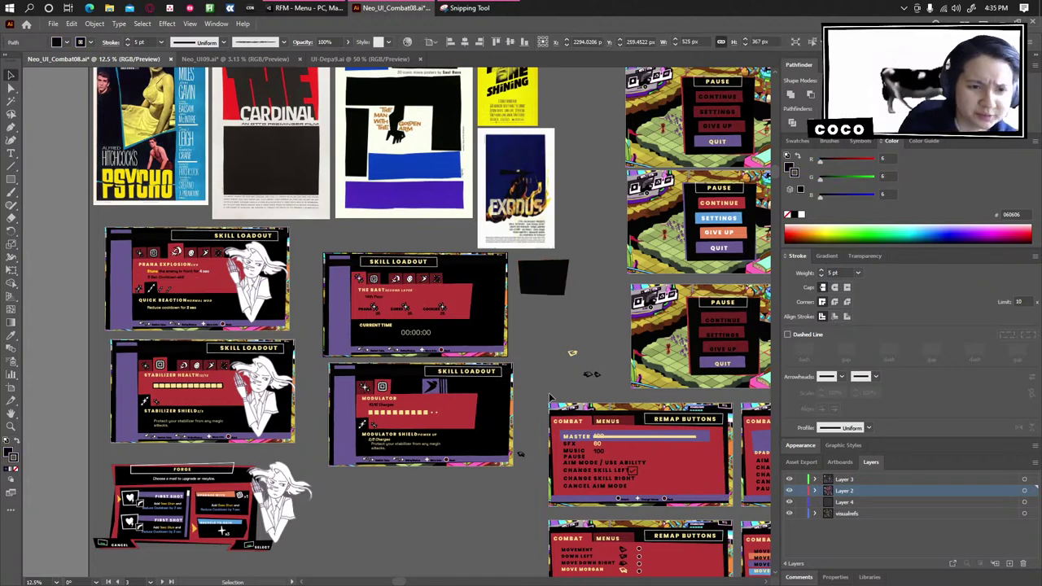
left_click(550, 397)
Survey the Remap Buttons, Settings, Delving Deeper and Store mockups across the board.
left_click_drag(549, 398, 506, 245)
left_click_drag(531, 424, 461, 289)
left_click_drag(270, 305, 220, 267)
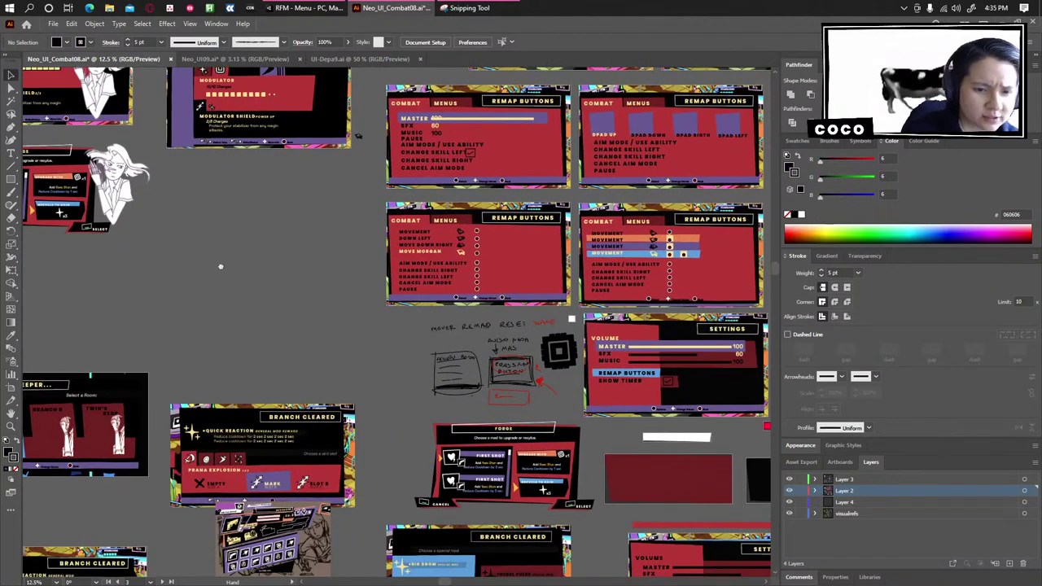
scroll(220, 266, "right", 15)
scroll(445, 353, "down", 2)
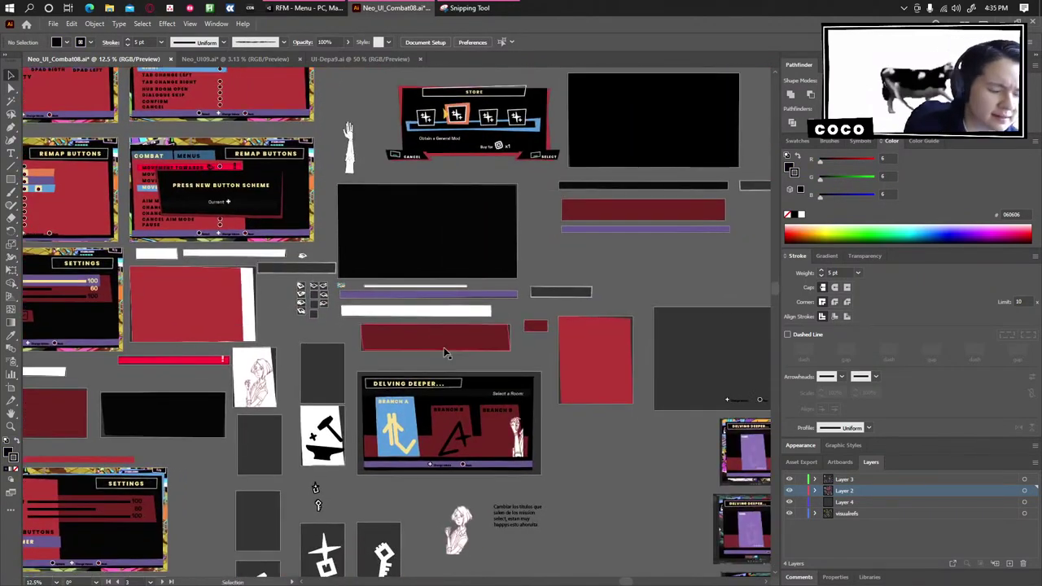
scroll(603, 464, "down", 2)
scroll(603, 464, "right", 1)
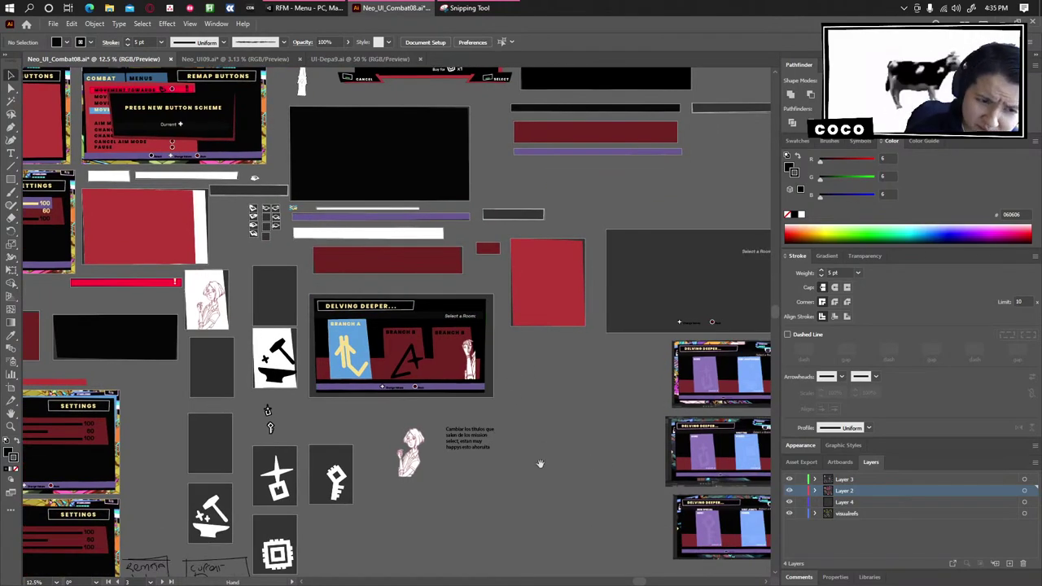
left_click_drag(540, 463, 543, 412)
left_click_drag(531, 316, 511, 419)
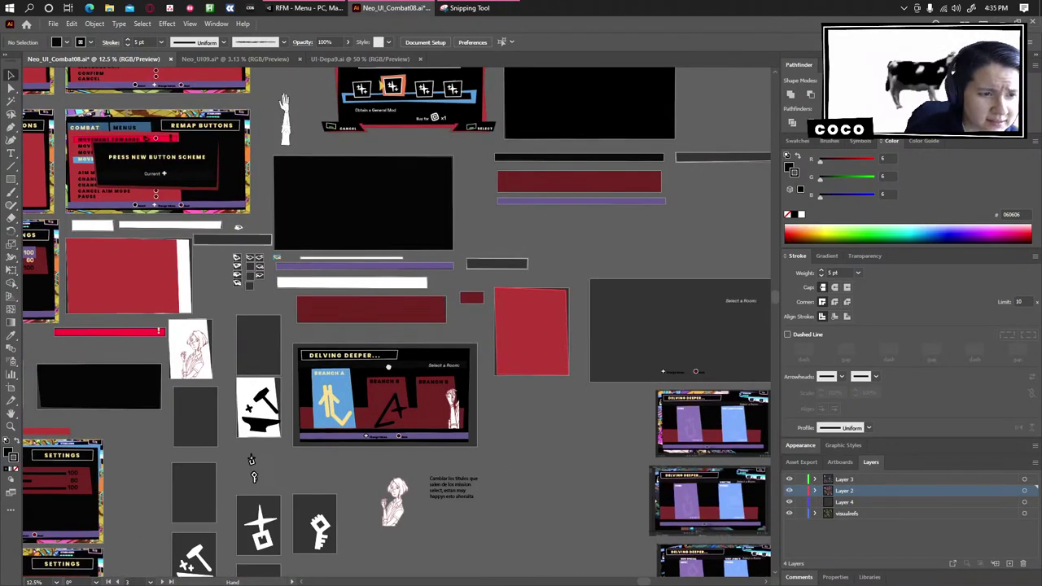
left_click_drag(388, 367, 568, 513)
left_click_drag(634, 282, 282, 362)
left_click_drag(218, 286, 288, 418)
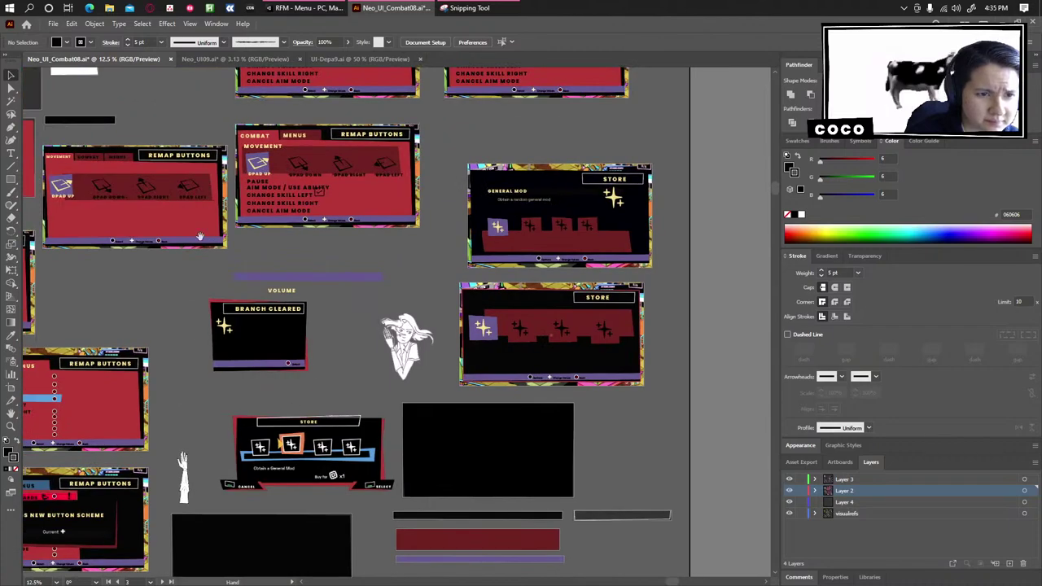
Compare the Remap Buttons mockups that show a DPAD movement row above the Combat options.
left_click_drag(140, 278, 353, 369)
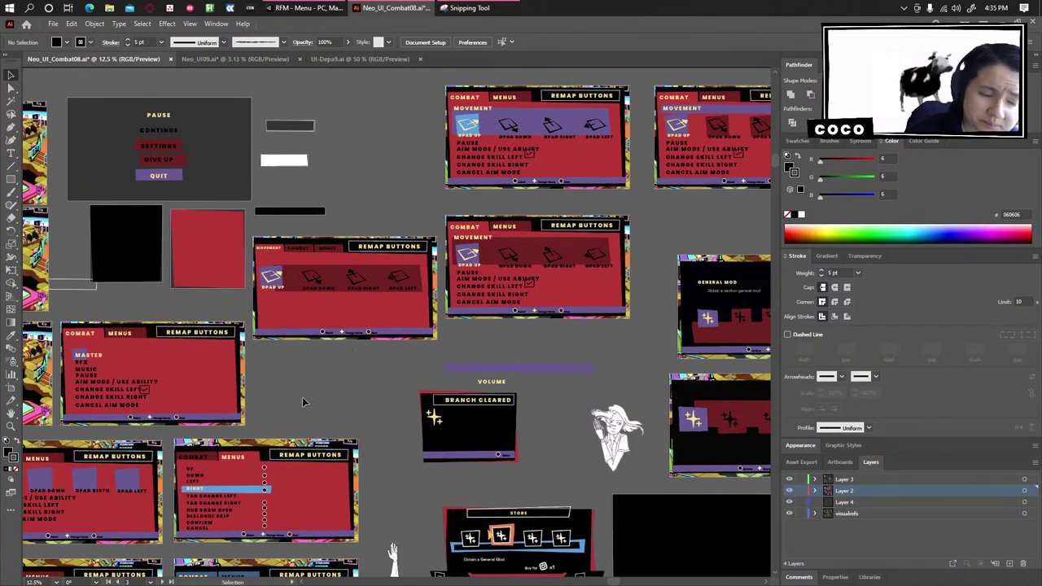
left_click_drag(199, 391, 347, 356)
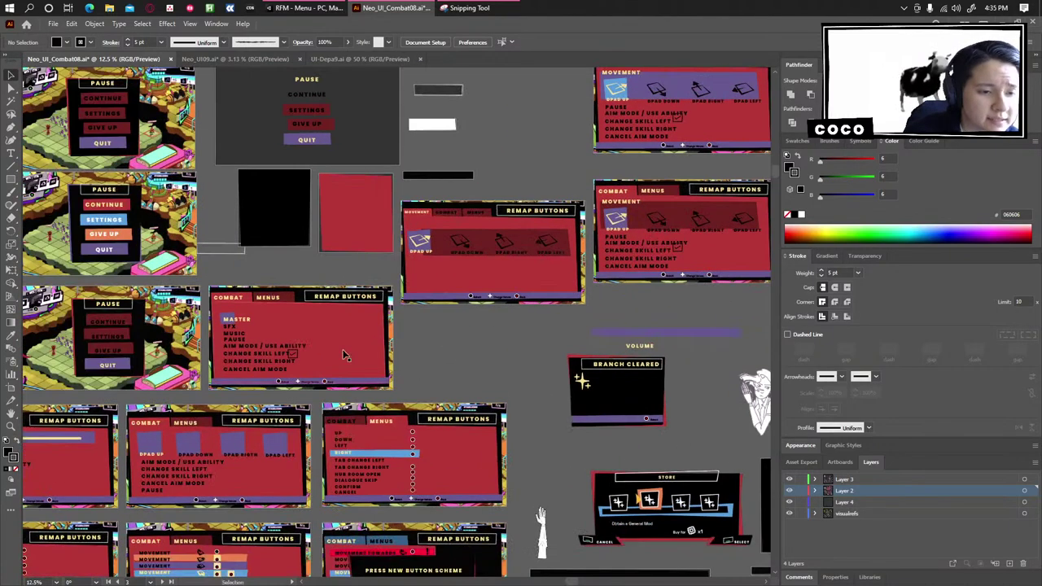
left_click_drag(577, 328, 551, 320)
left_click_drag(603, 189, 544, 298)
scroll(543, 319, "up", 2)
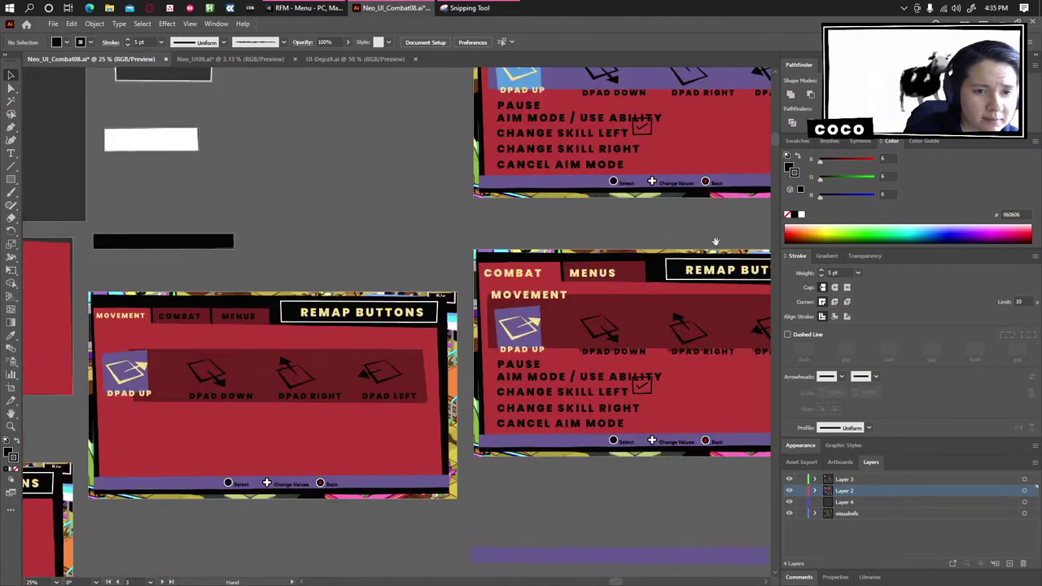
left_click_drag(714, 239, 448, 452)
left_click_drag(465, 309, 350, 275)
left_click_drag(692, 298, 481, 284)
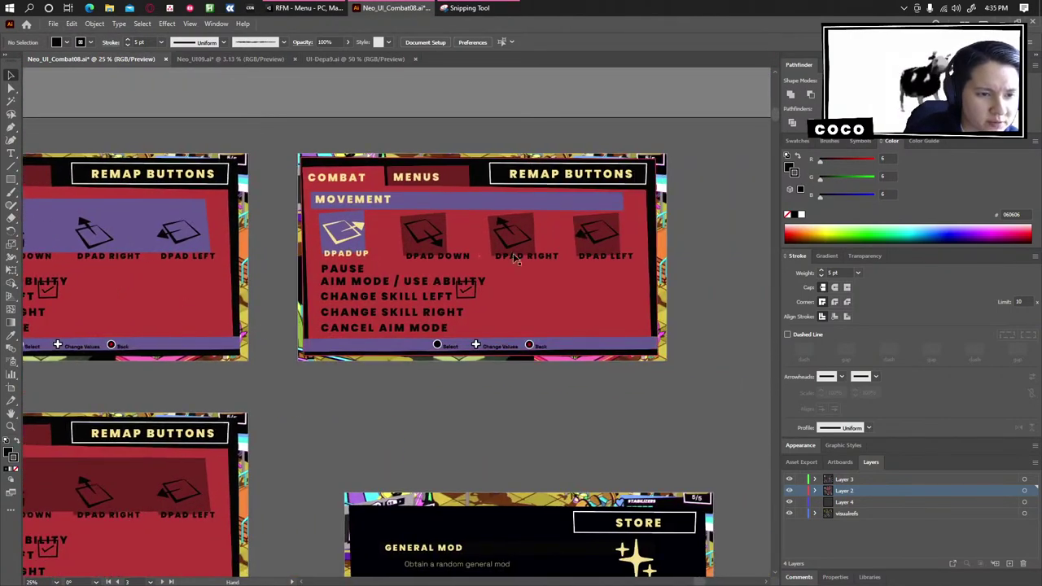
left_click_drag(200, 391, 399, 370)
left_click_drag(511, 376, 414, 366)
left_click_drag(638, 274, 203, 275)
Examine the Remap Buttons variant that puts the DPAD directions under a separate Movement tab.
left_click_drag(64, 448, 177, 246)
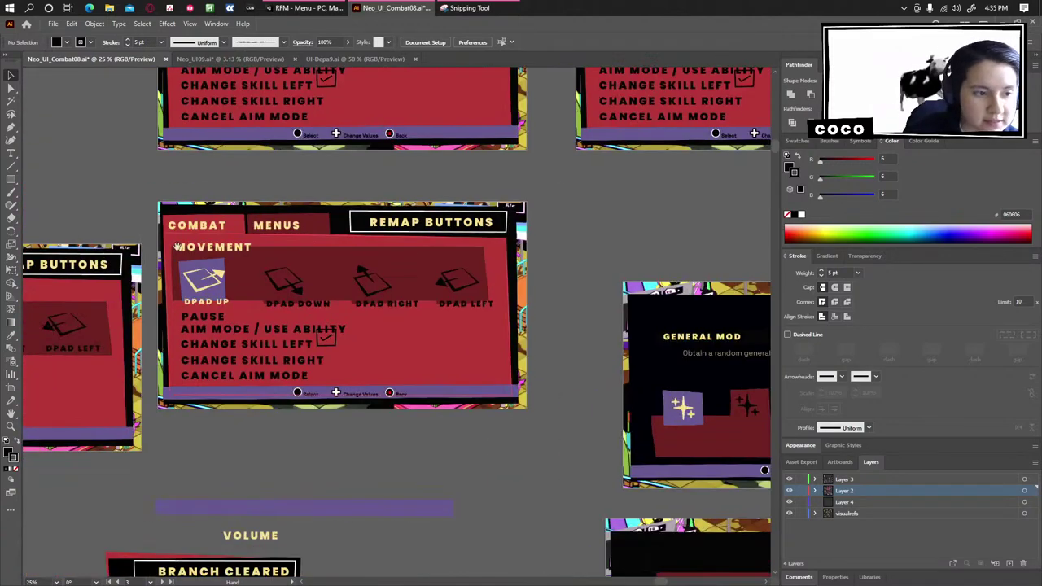
left_click_drag(246, 444, 628, 412)
left_click_drag(493, 334, 320, 352)
left_click_drag(235, 367, 584, 391)
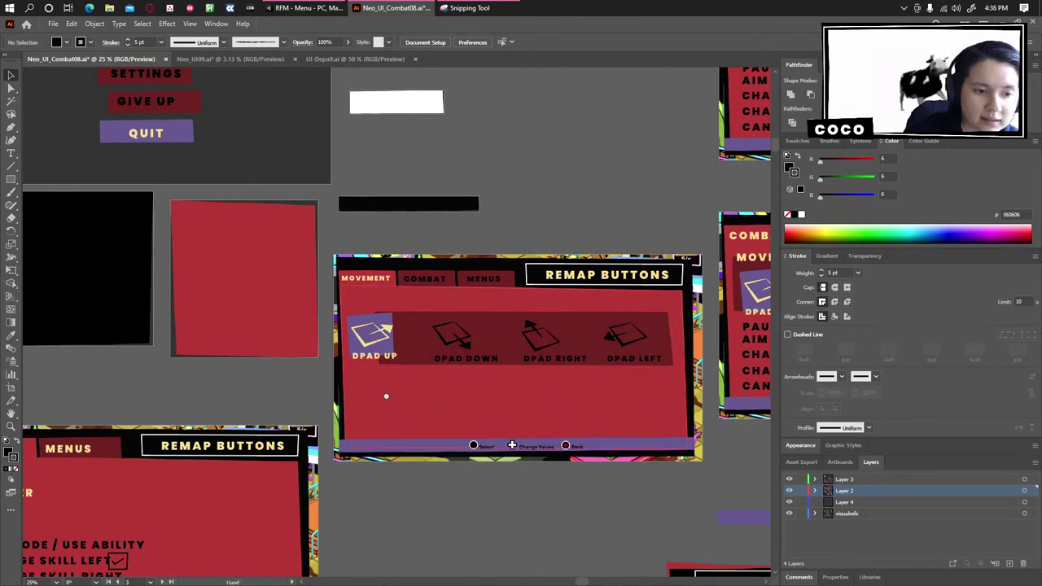
left_click_drag(386, 396, 211, 388)
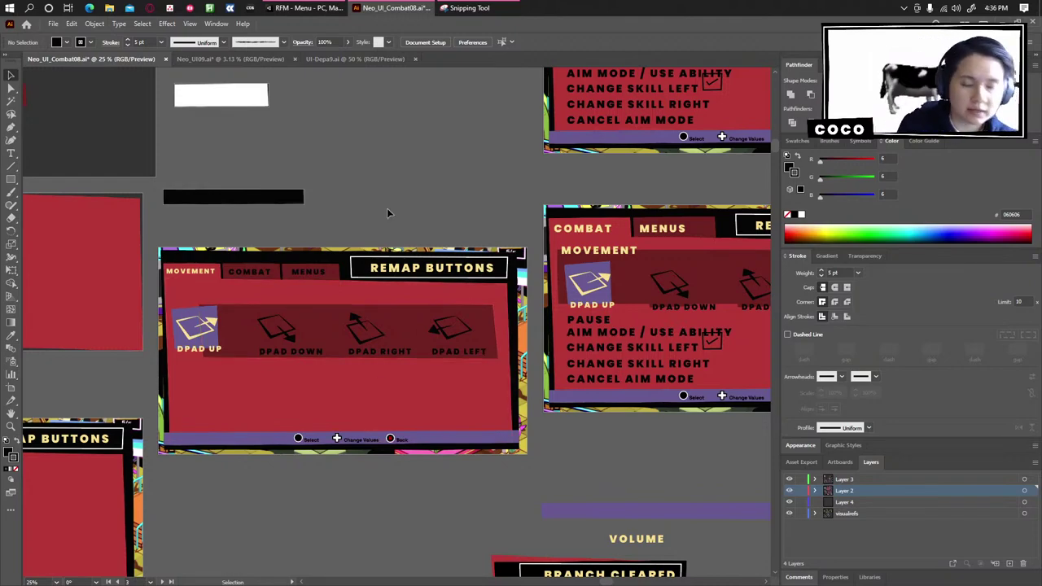
Examine the Remap Buttons mockup with orange, purple and blue highlight bars on its Movement rows.
scroll(387, 208, "down", 5)
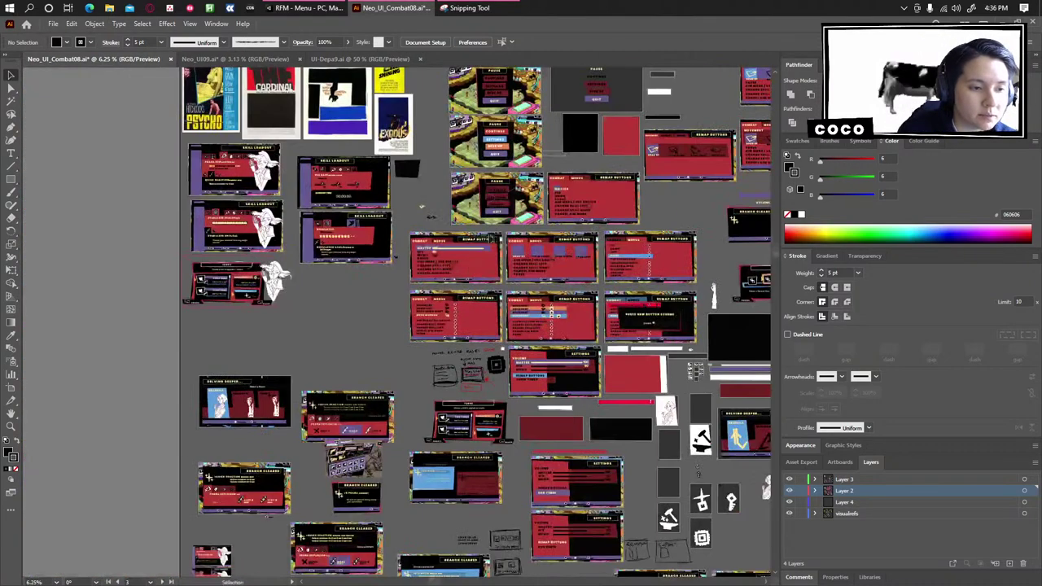
scroll(552, 218, "up", 5)
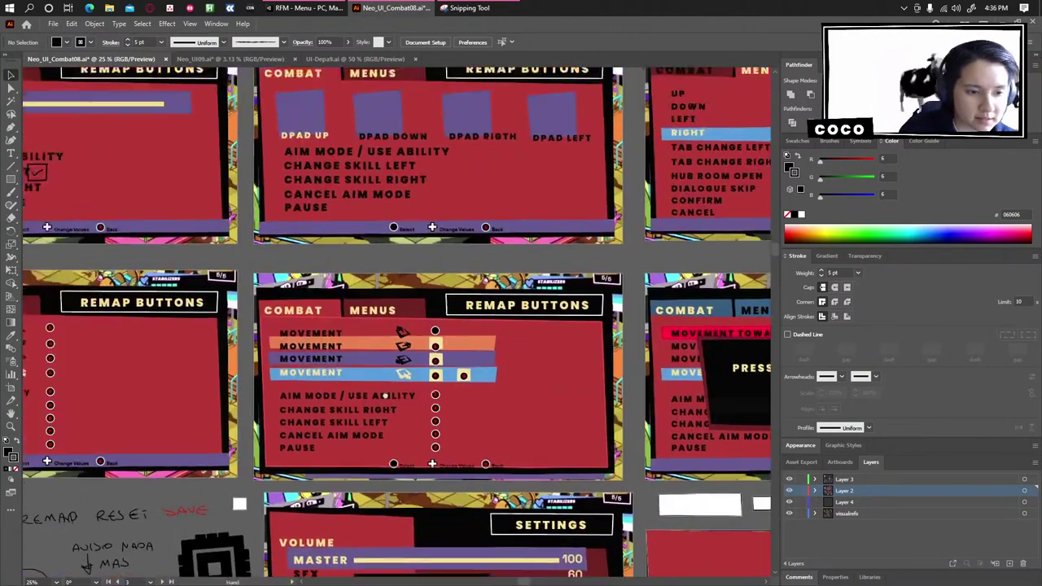
left_click_drag(385, 396, 402, 405)
scroll(416, 395, "up", 1)
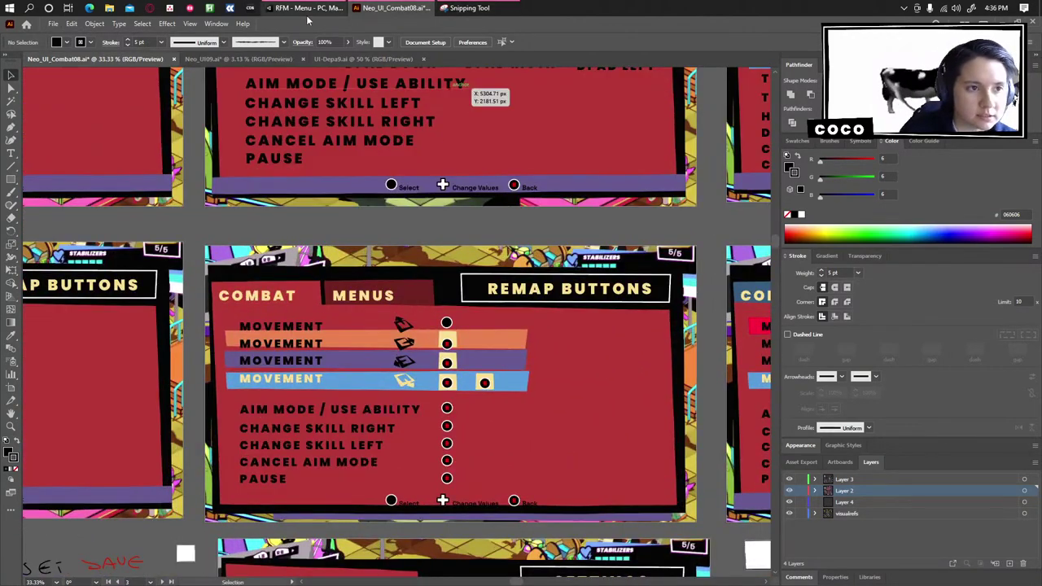
Switch to the RFM project in Unity, run the game and open its Settings screen.
left_click(306, 9)
left_click(491, 48)
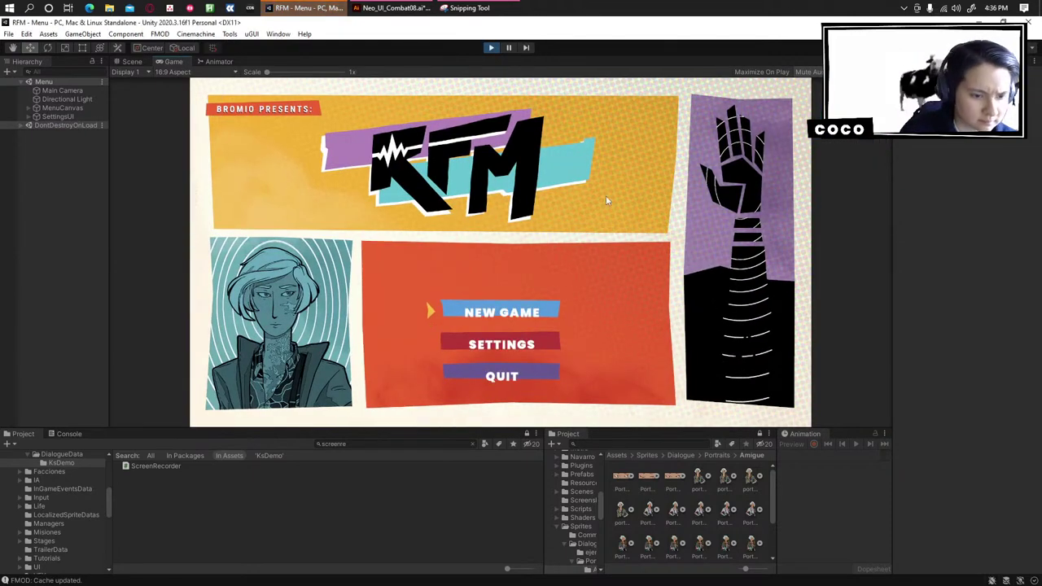
key("Down")
key("Return")
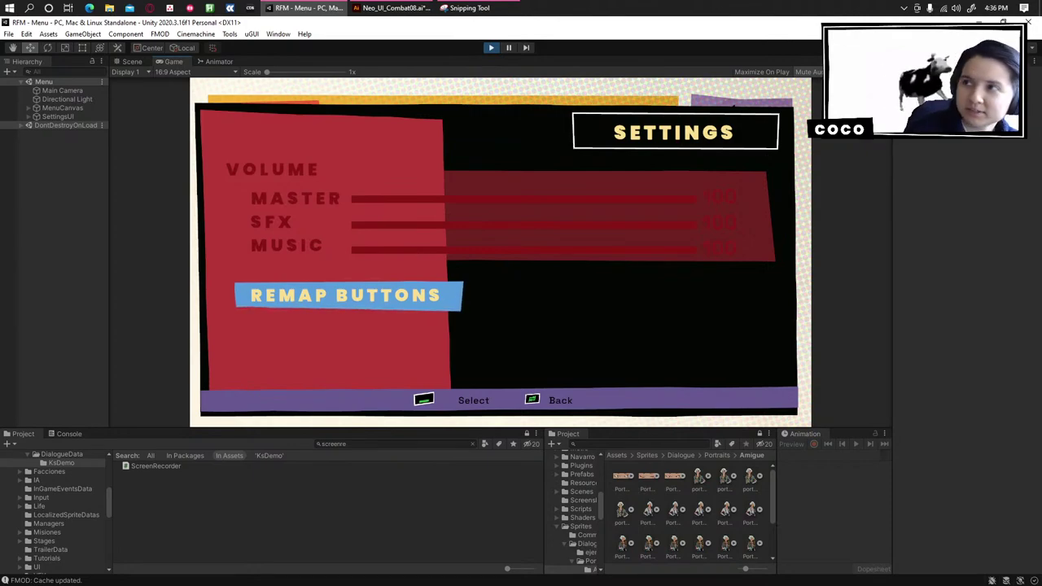
key("super+d")
key("super+d")
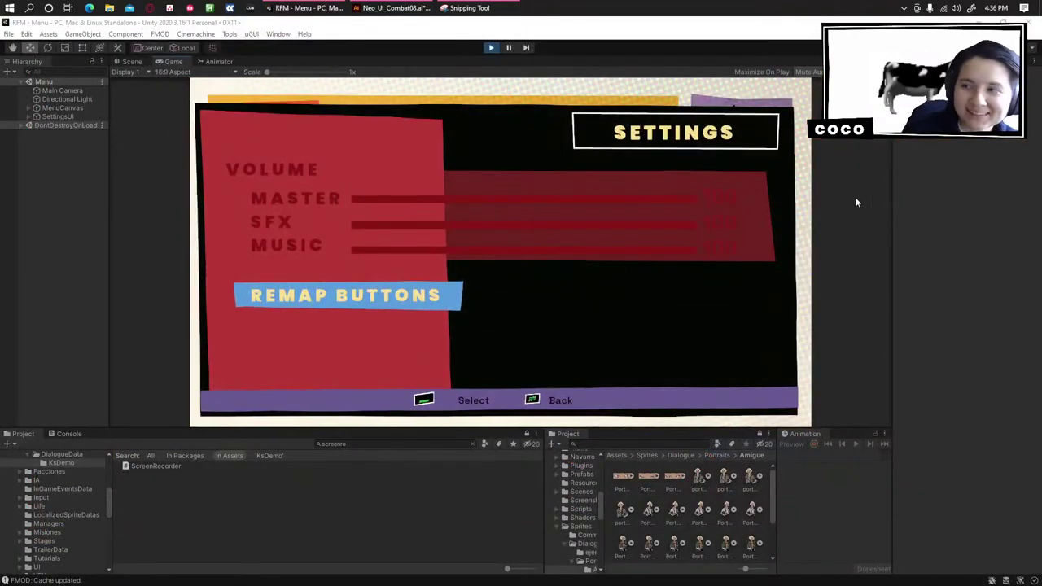
Open the game's Remap Buttons screen and maximize the Game view with the first Movement Towards row selected.
key("space")
key("Down")
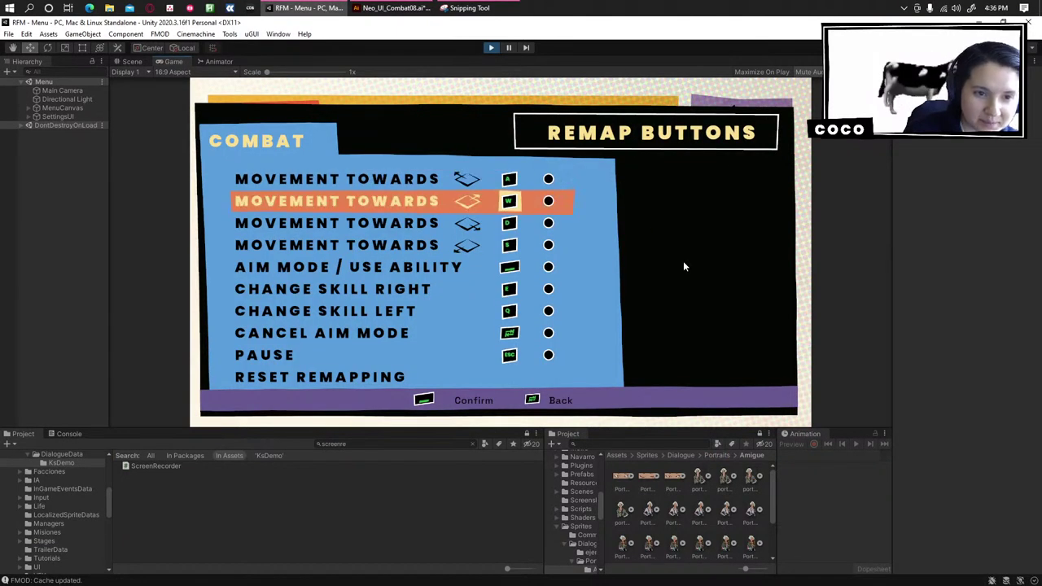
key("Up")
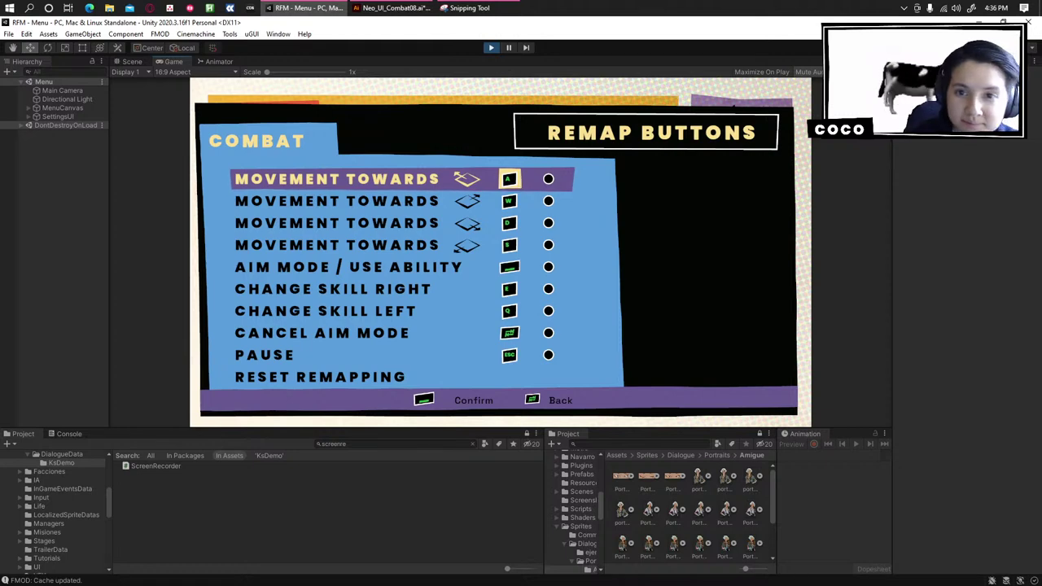
key("shift+space")
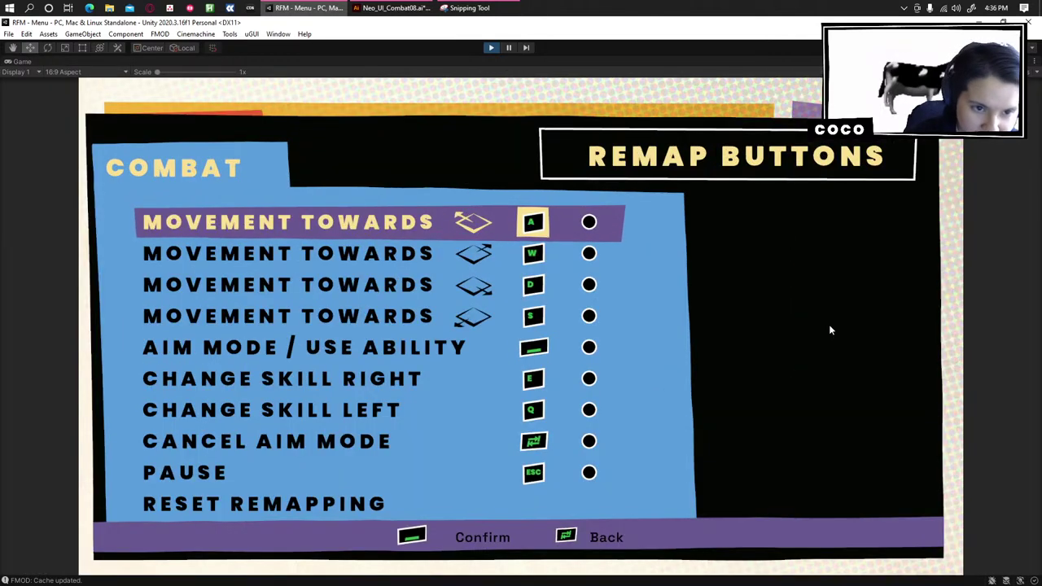
Cycle the selection down and back up through the Remap Buttons rows twice to examine the changing highlight colours.
key("Down")
key("Down")
key("Down")
key("Down")
key("Down")
key("Down")
key("Down")
key("Down")
key("Down")
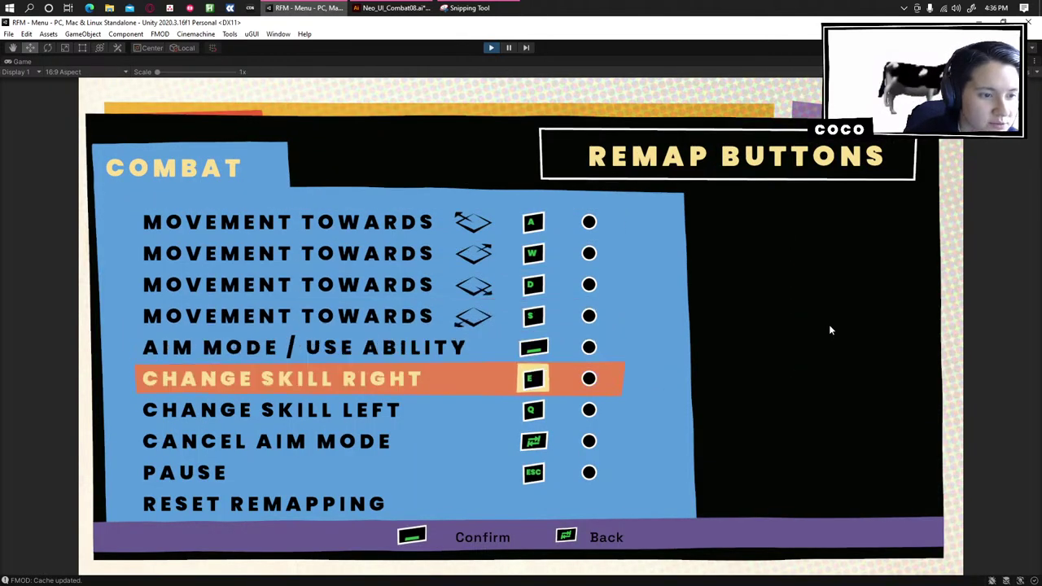
key("Up")
key("Up")
key("Up")
key("Up")
key("Up")
key("Up")
key("Up")
key("Up")
key("Up")
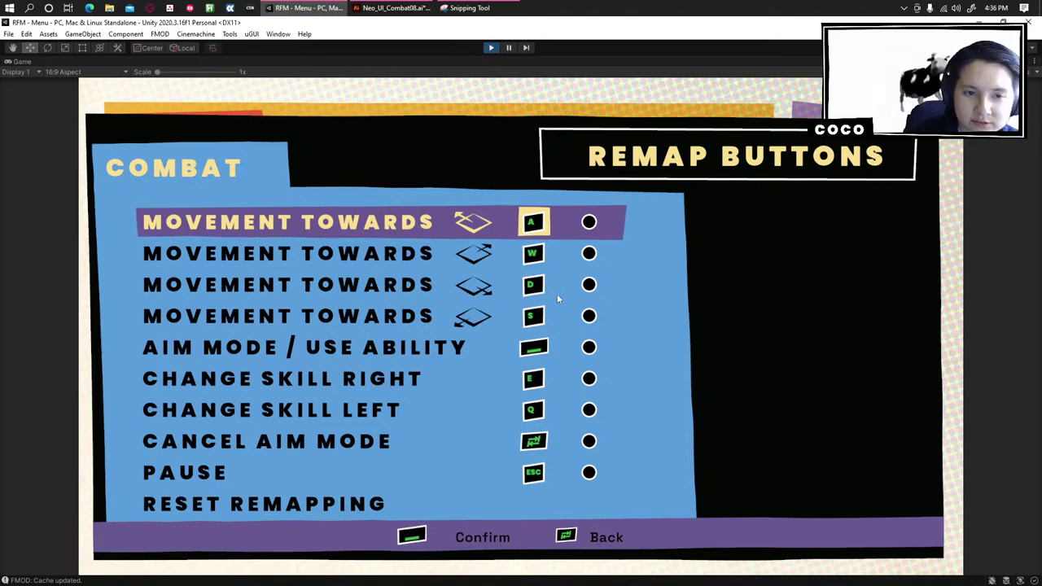
key("Down")
key("Down")
key("Down")
key("Down")
key("Down")
key("Down")
key("Down")
key("Down")
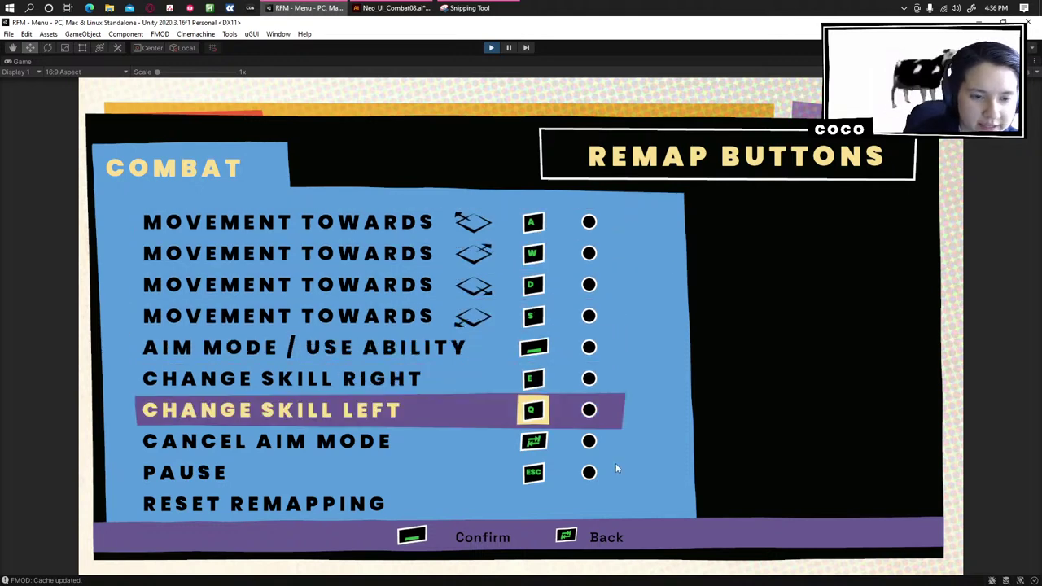
key("Up")
key("Up")
key("Up")
key("Up")
key("Up")
key("Up")
key("Up")
key("Up")
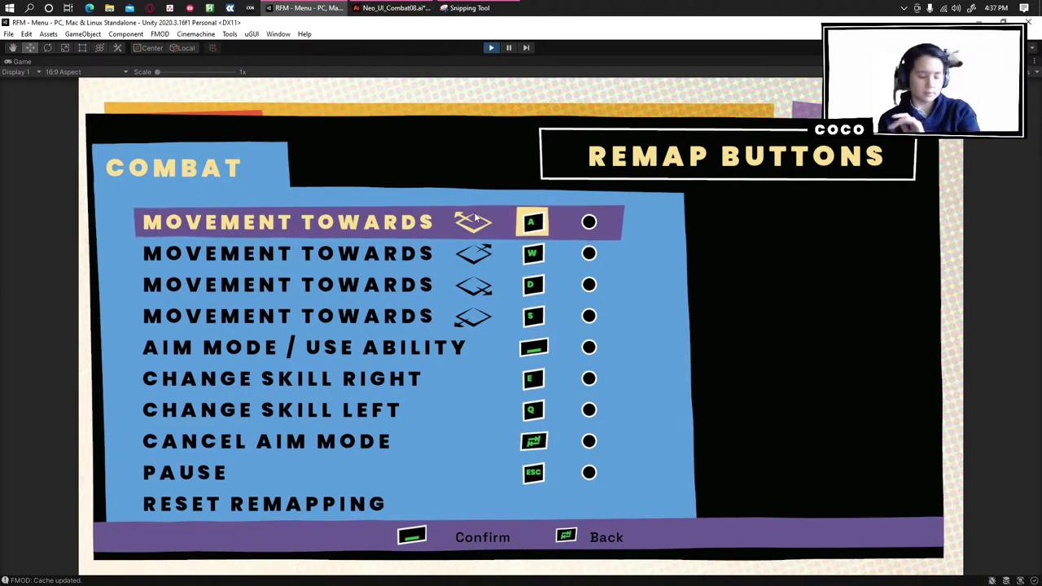
Return to Neo_UI_Combat08.ai in Illustrator and shift the orange, purple and blue highlight bars onto the first three Movement rows of the Remap Buttons mockup.
left_click(376, 10)
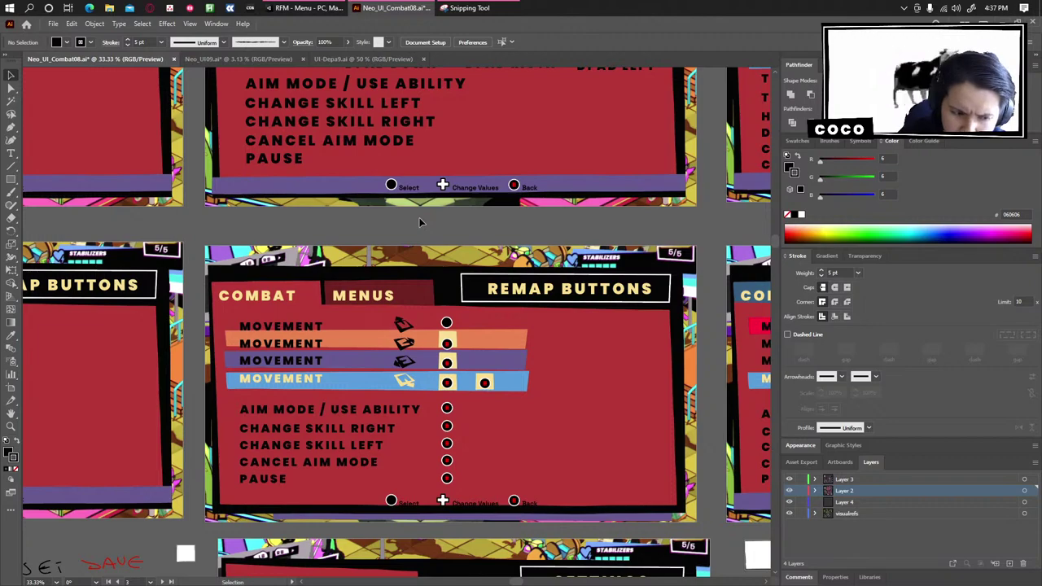
scroll(570, 394, "up", 1)
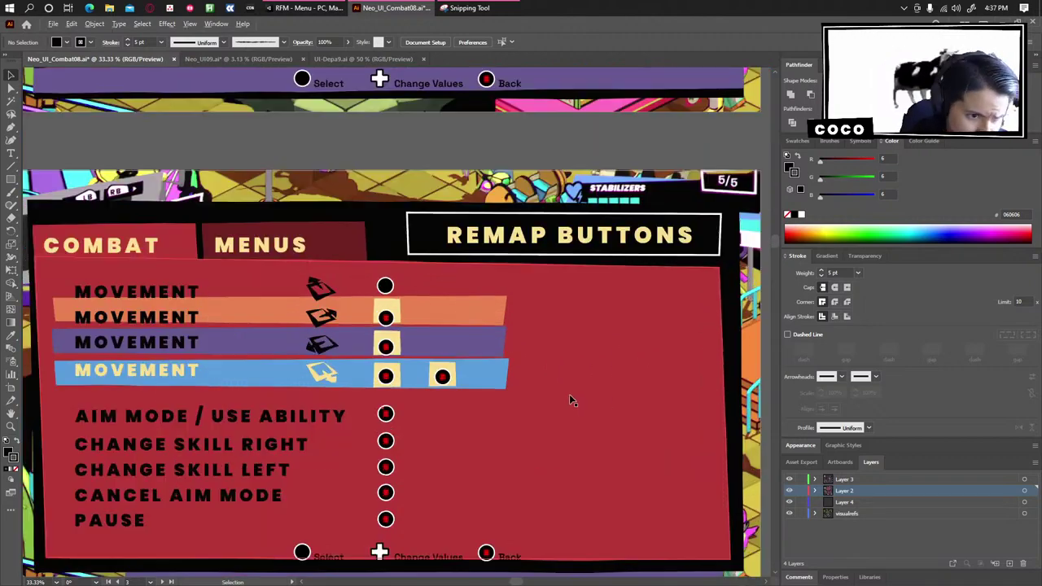
left_click_drag(352, 393, 663, 449)
left_click_drag(563, 399, 415, 335)
scroll(321, 371, "up", 1)
scroll(487, 222, "down", 1)
left_click(395, 166)
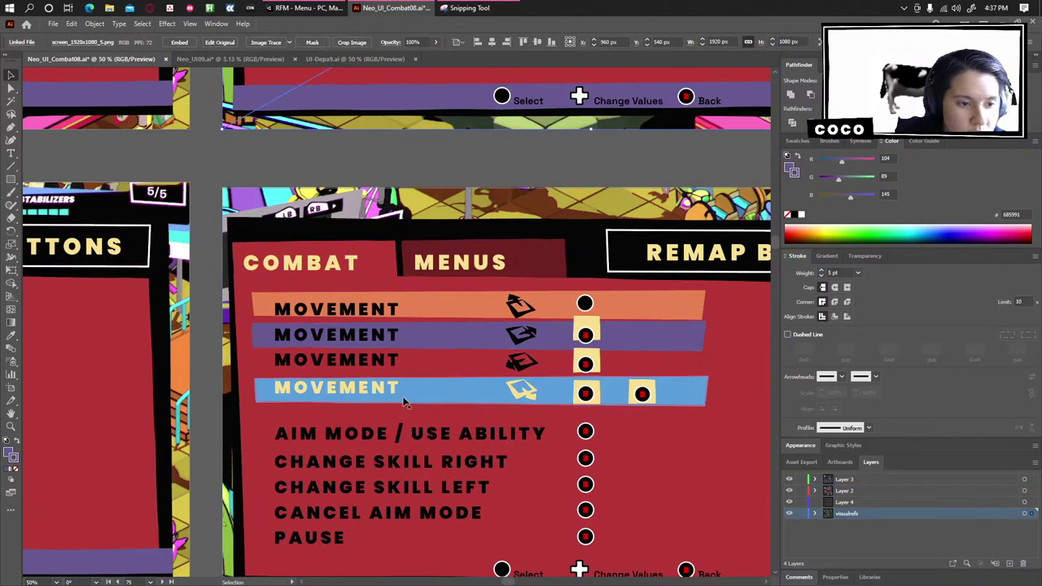
left_click_drag(402, 394, 404, 365)
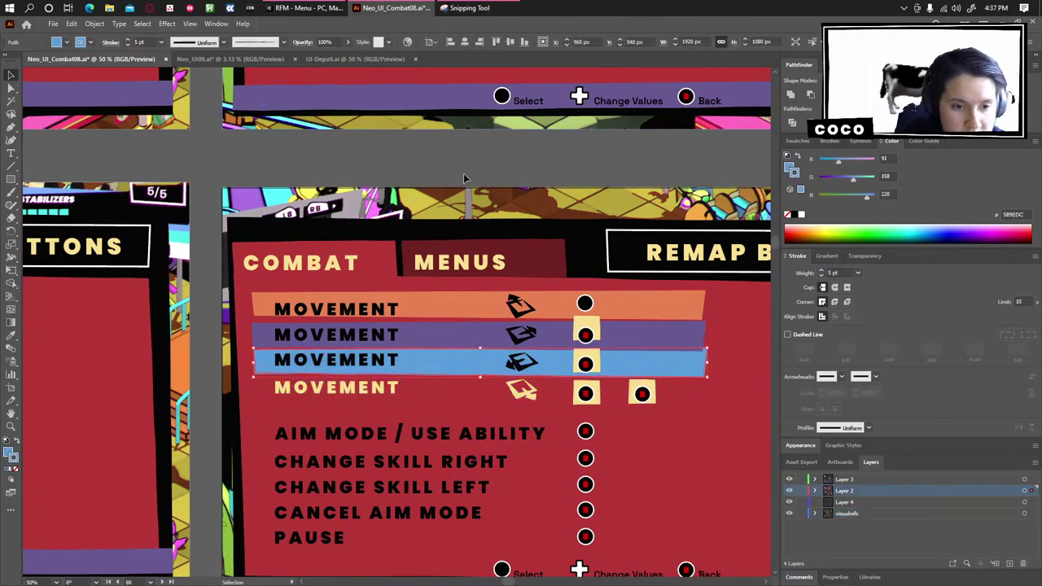
scroll(561, 298, "down", 4)
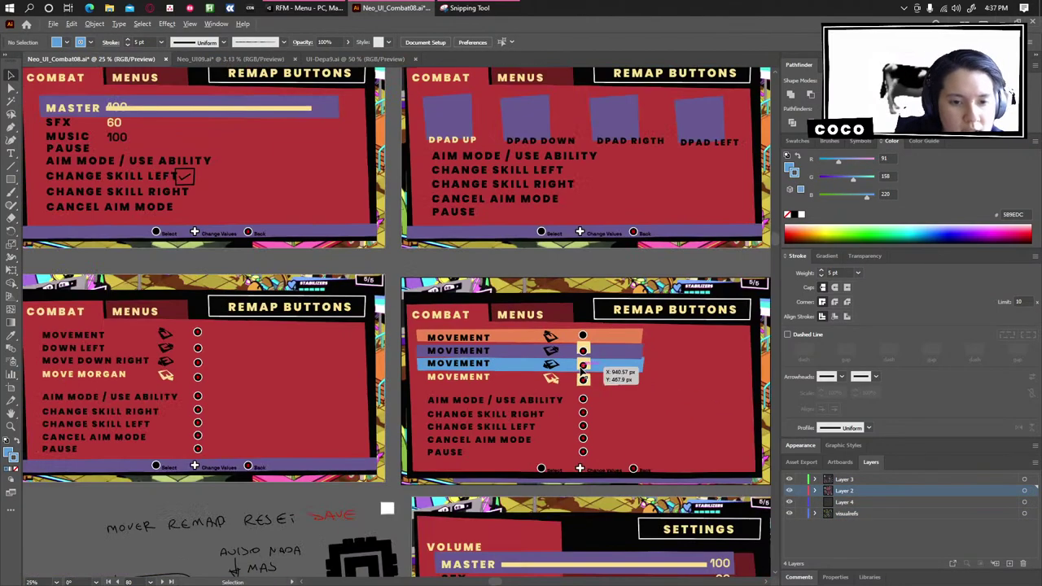
Try shifting the blue highlight bar slightly on the third Movement row of the Remap Buttons mockup, and undo the move.
scroll(440, 326, "up", 3)
scroll(601, 368, "up", 2)
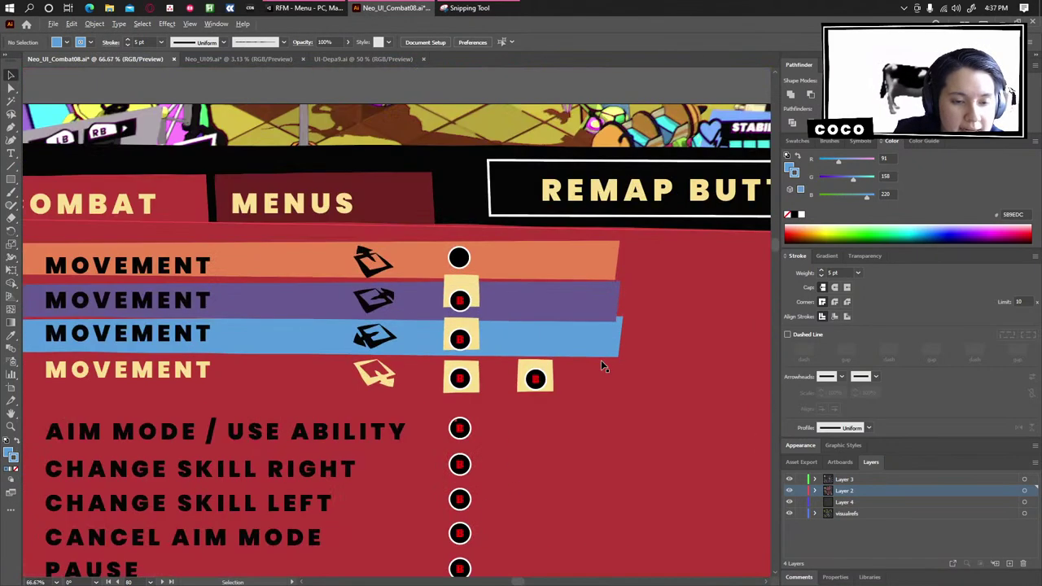
left_click_drag(351, 346, 294, 345)
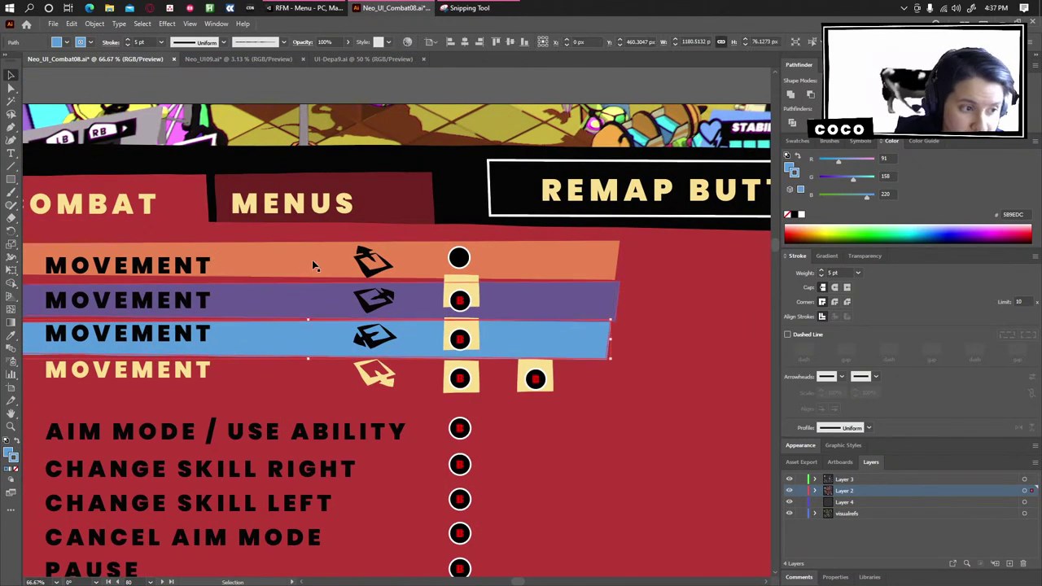
left_click_drag(225, 175, 347, 224)
key("ctrl+z")
left_click(305, 137)
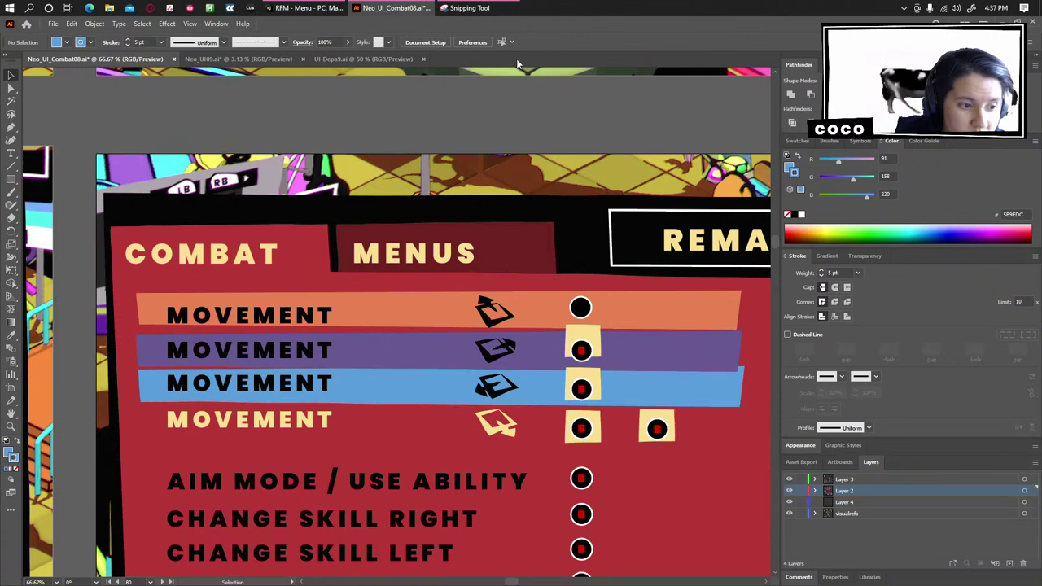
Switch to the RFM project in Unity and restore the maximized Game view to the full editor layout.
mouse_move(305, 8)
left_click(334, 47)
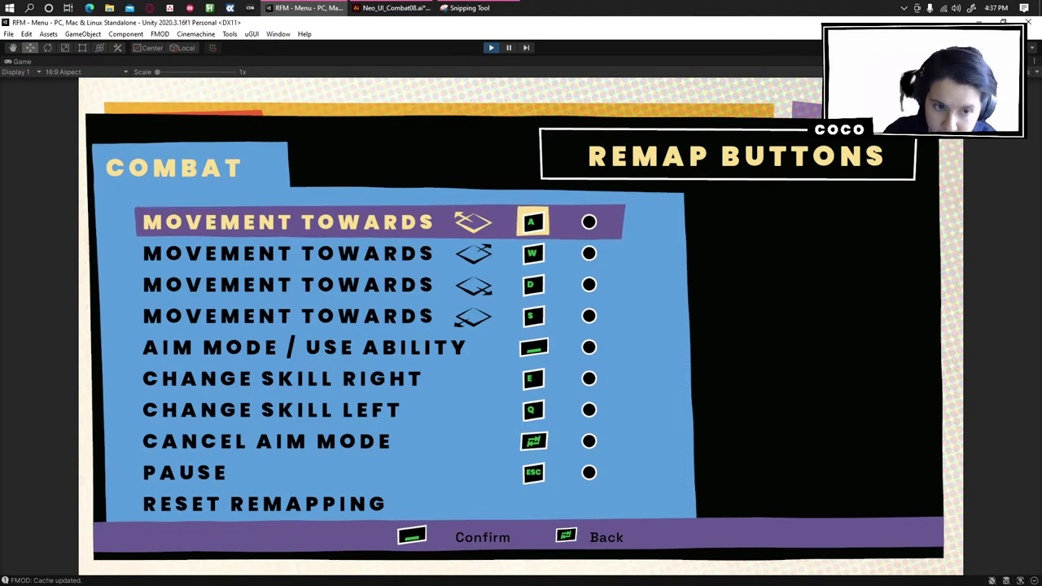
left_click(1035, 62)
left_click(933, 105)
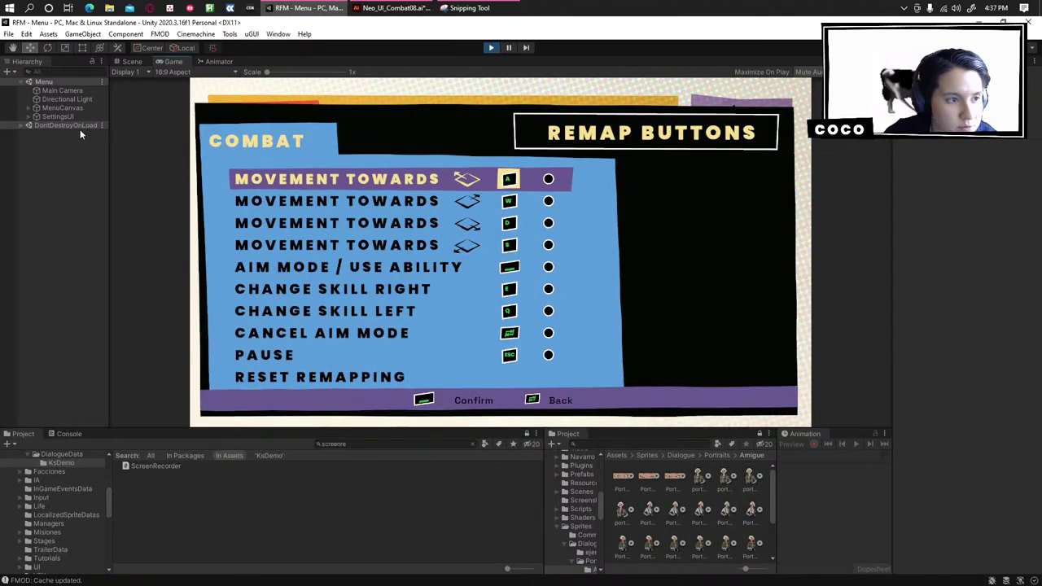
Expand SettingsUI down through Settings, RemapPanel and its combat remap list, and select the first Movement row's Selected object.
left_click(30, 117)
left_click(37, 125)
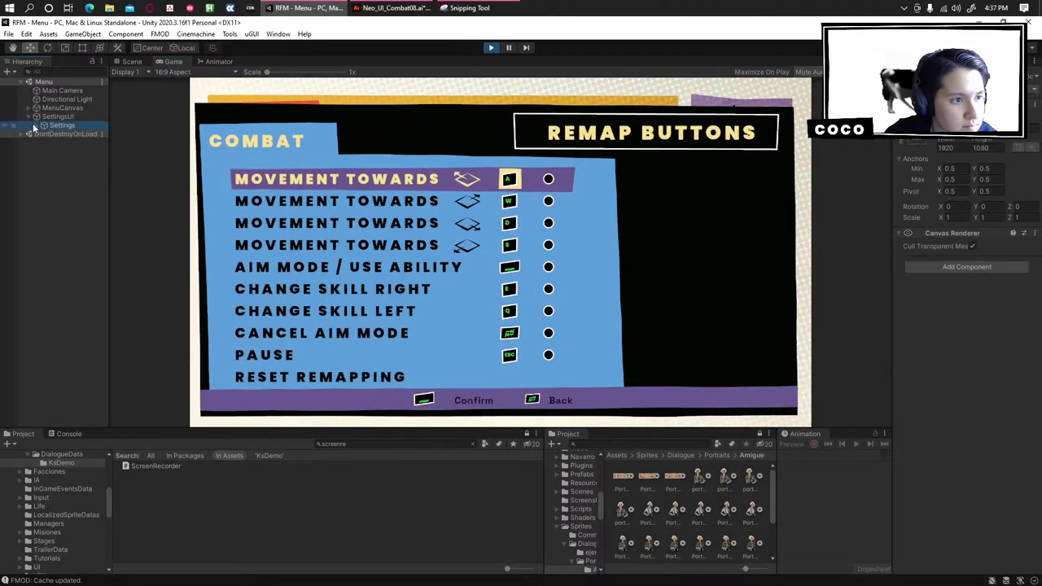
left_click(43, 125)
left_click(51, 142)
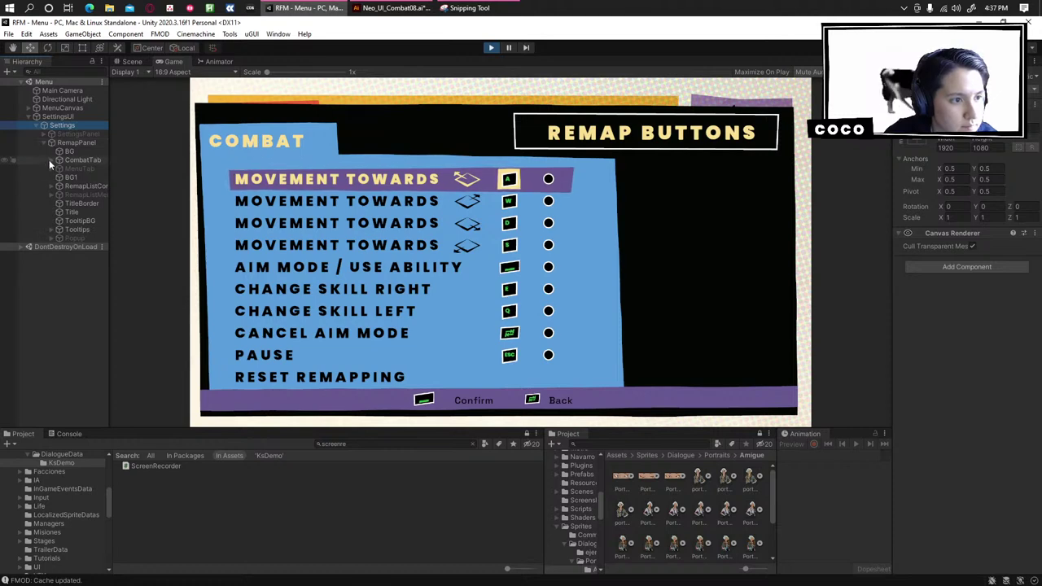
left_click(51, 160)
left_click(51, 203)
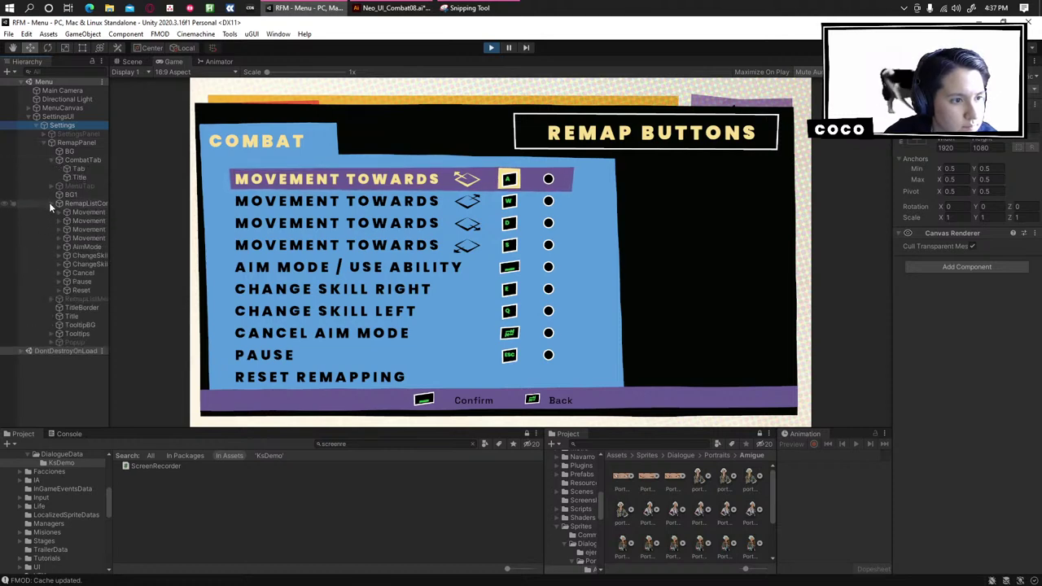
left_click(58, 212)
left_click(75, 221)
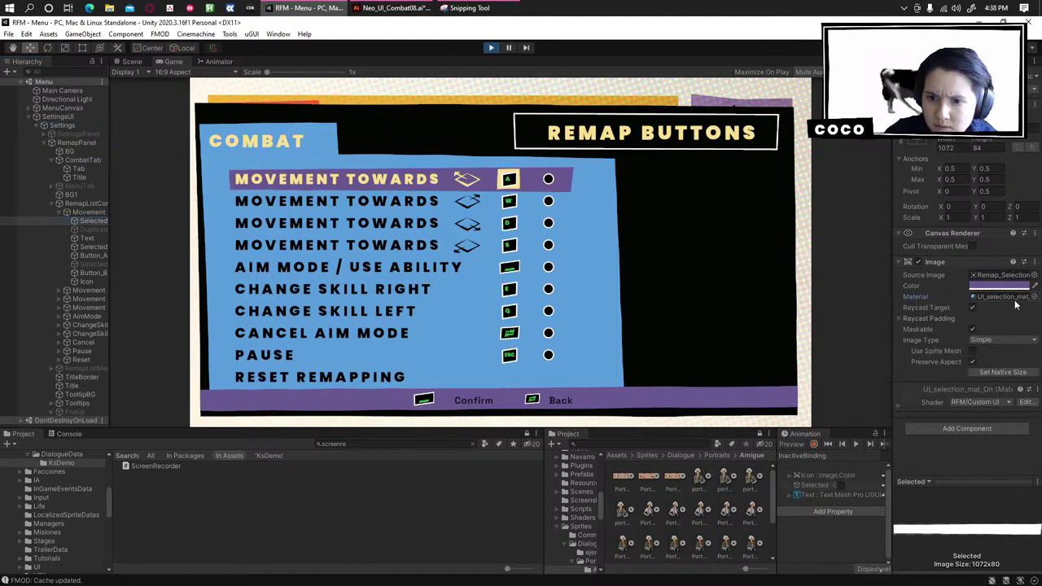
Check which material the Selected object's image uses in the material picker, without changing it.
left_click(1034, 296)
left_click_drag(930, 106, 745, 130)
left_click(724, 186)
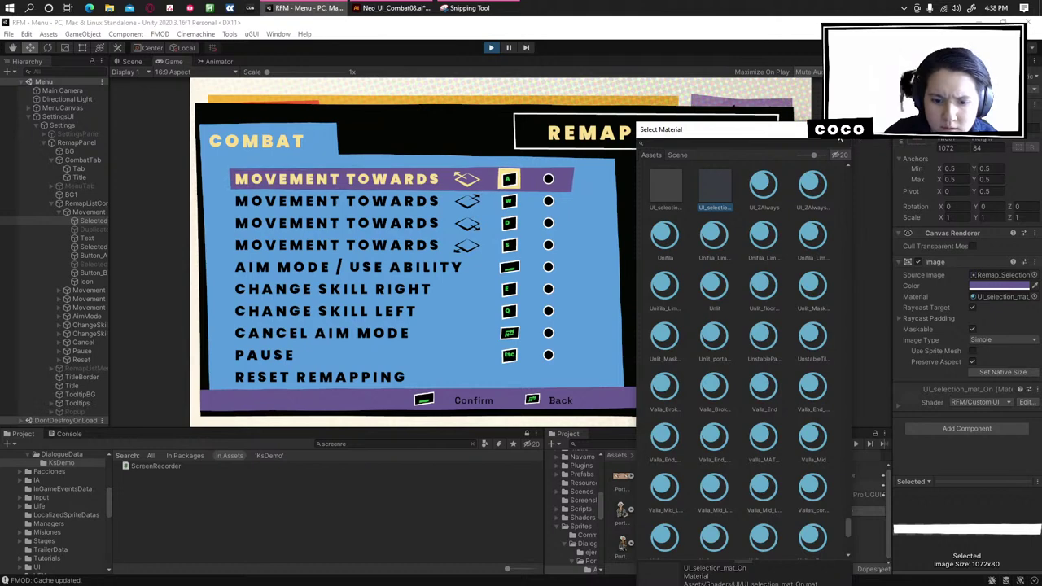
left_click(843, 129)
Search the project assets for mat_on, select the UI_selection_mat_On material and widen the Inspector to view its properties.
left_click(383, 445)
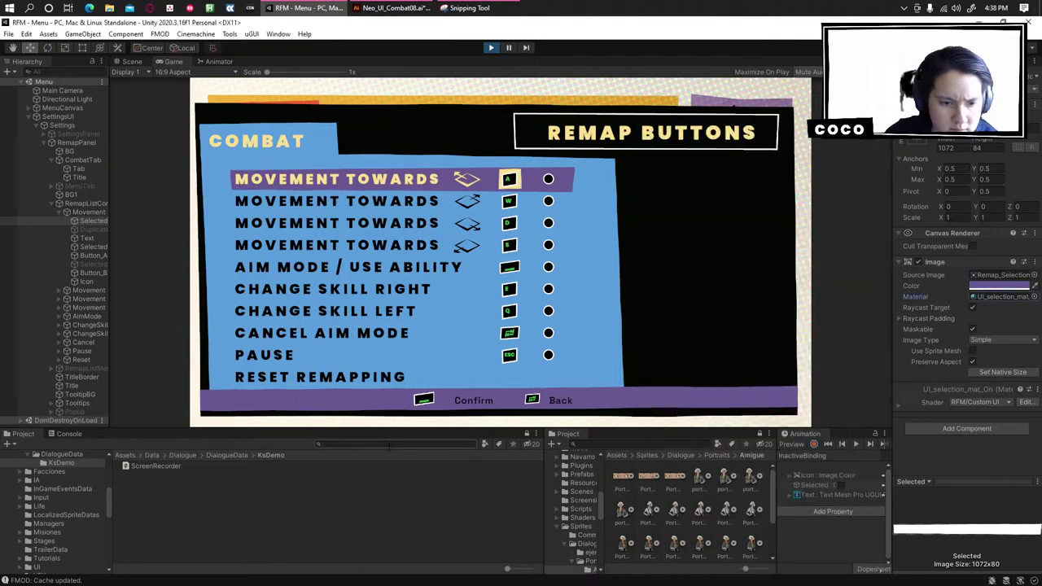
type("select_mat")
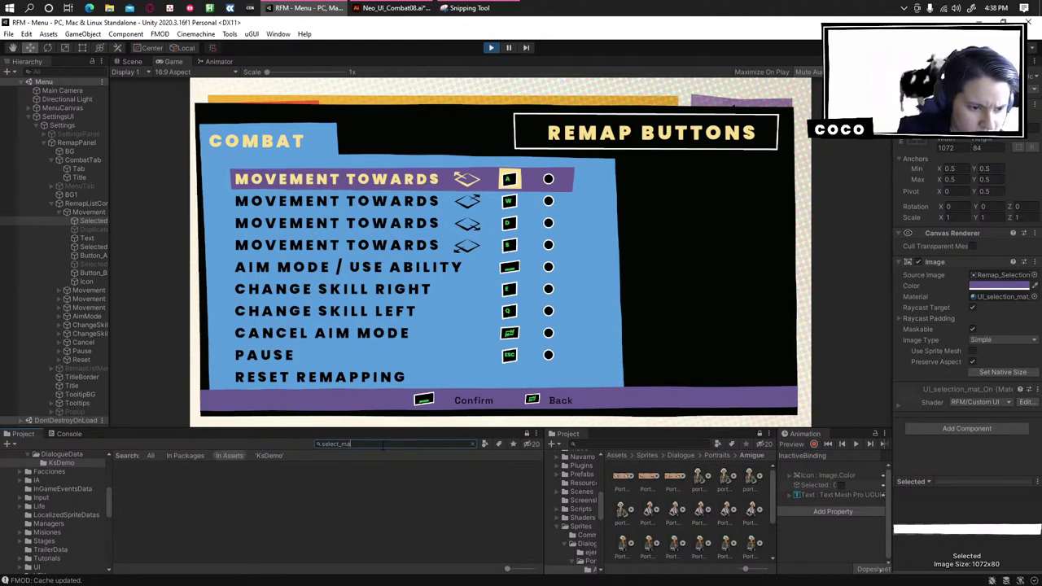
key("BackSpace")
key("BackSpace")
key("BackSpace")
key("BackSpace")
key("BackSpace")
key("BackSpace")
key("BackSpace")
key("BackSpace")
key("BackSpace")
key("BackSpace")
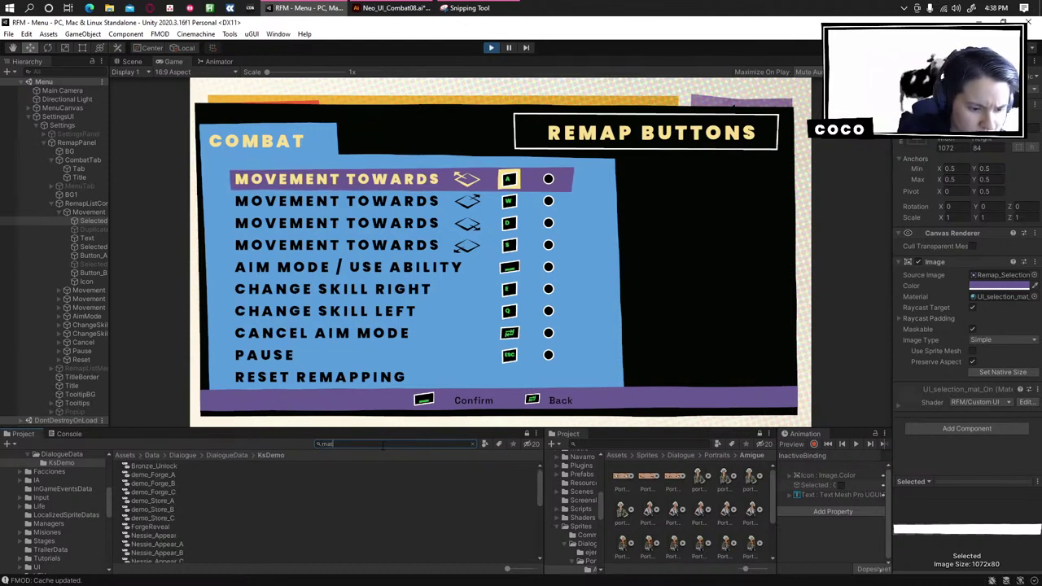
type("mat_on")
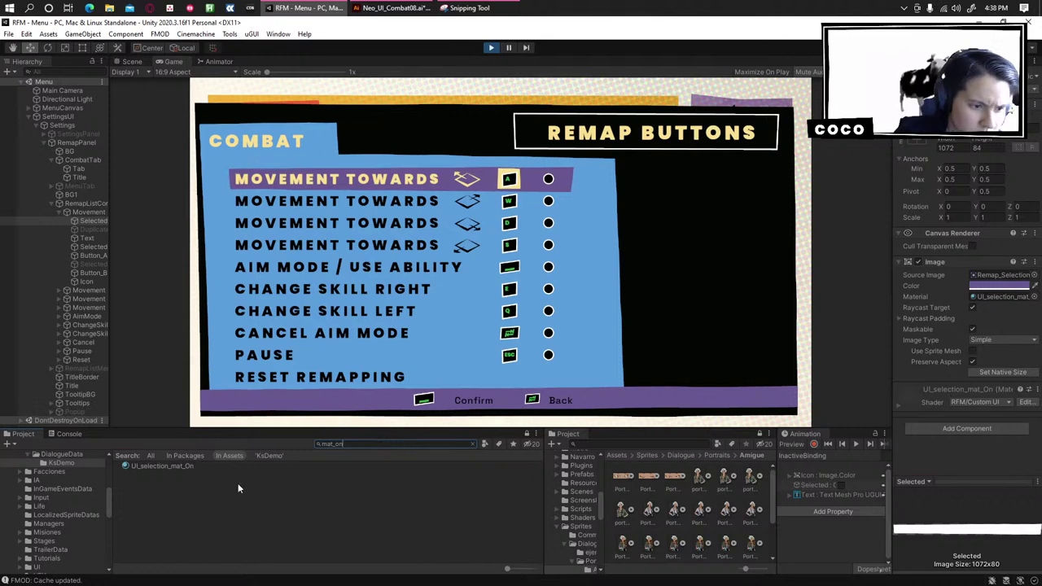
left_click(160, 465)
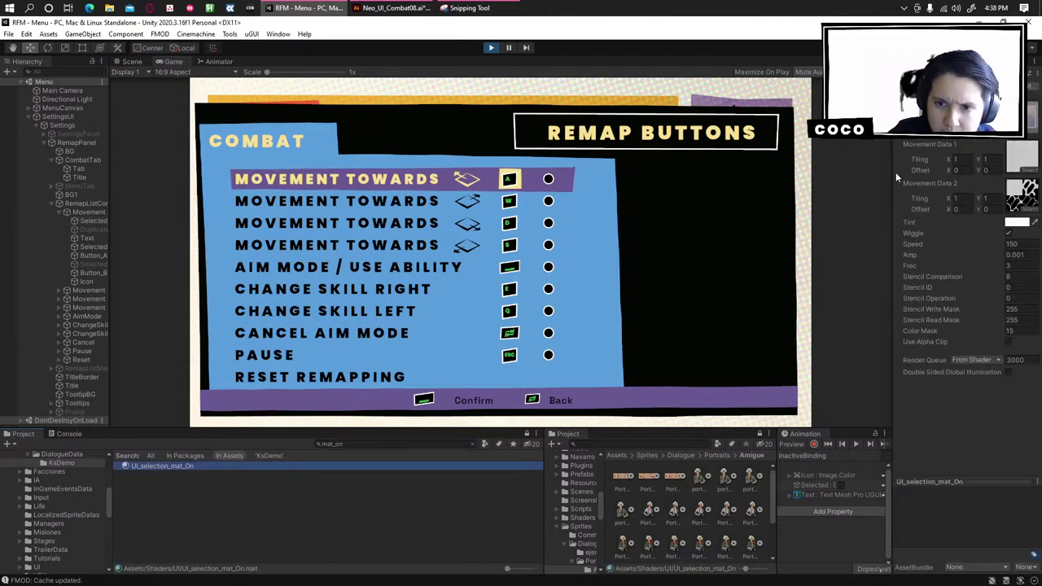
left_click_drag(896, 172, 837, 172)
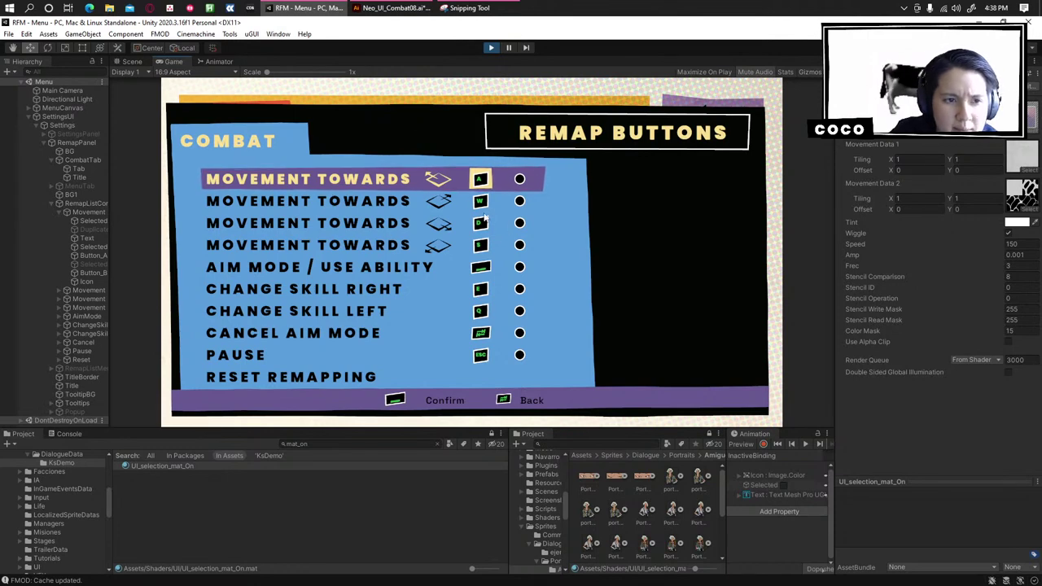
Try the CorruptionMask_C texture as the Movement Data 2 map of UI_selection_mat_On.
left_click(1023, 209)
scroll(906, 330, "down", 5)
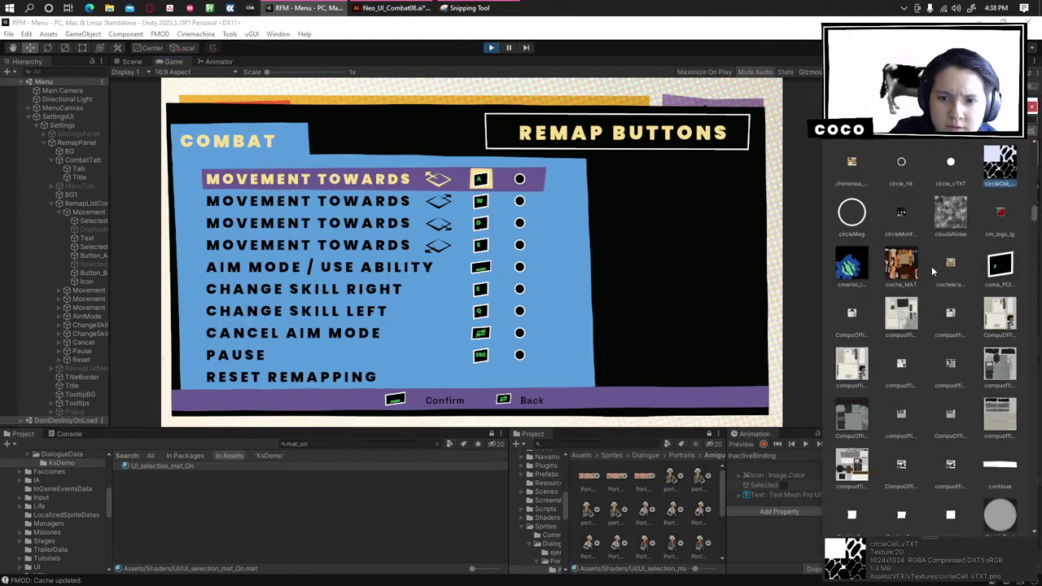
scroll(914, 345, "down", 10)
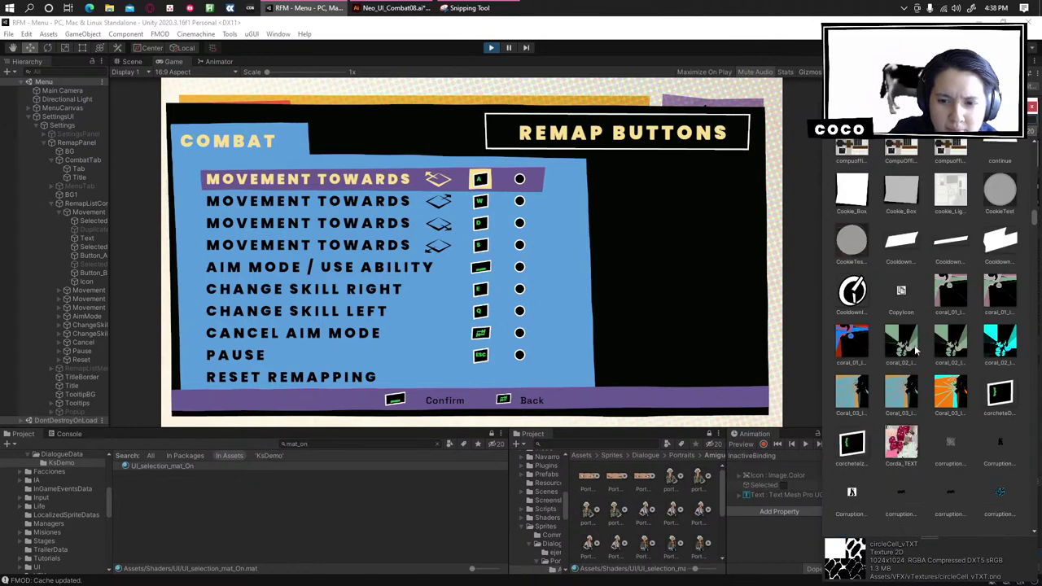
left_click(946, 275)
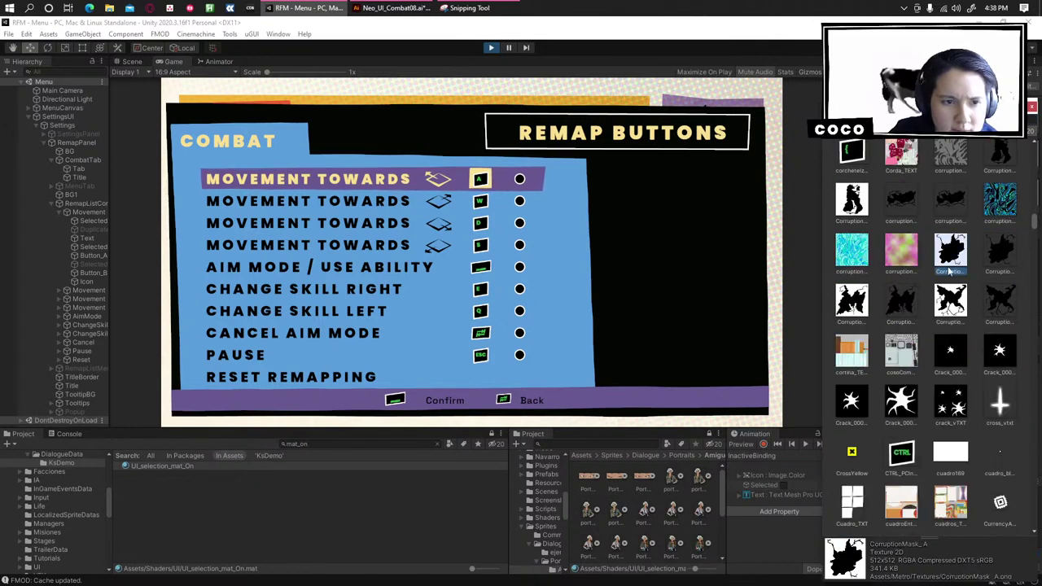
double_click(946, 276)
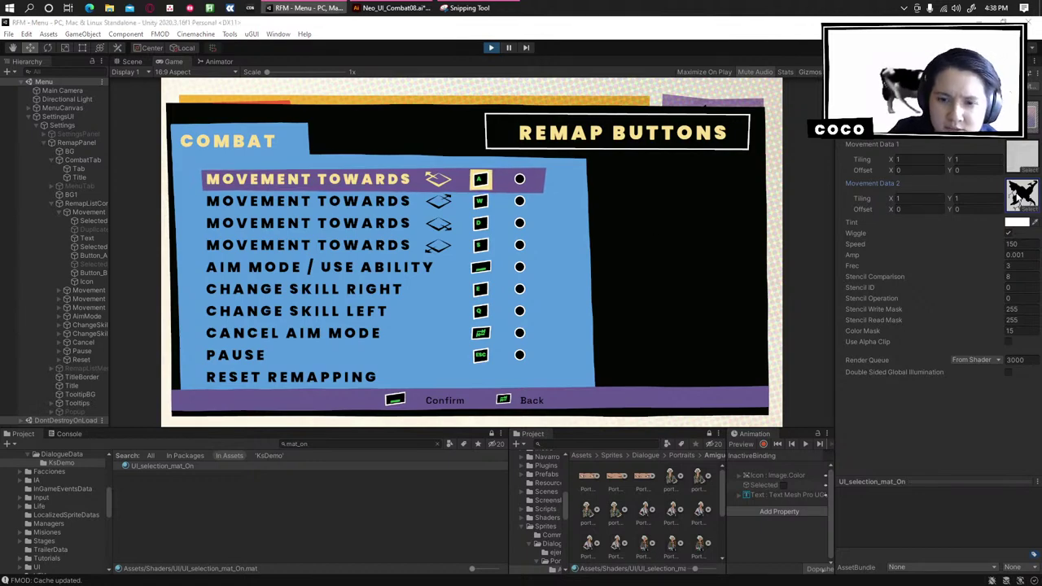
double_click(1020, 197)
key("alt+Tab")
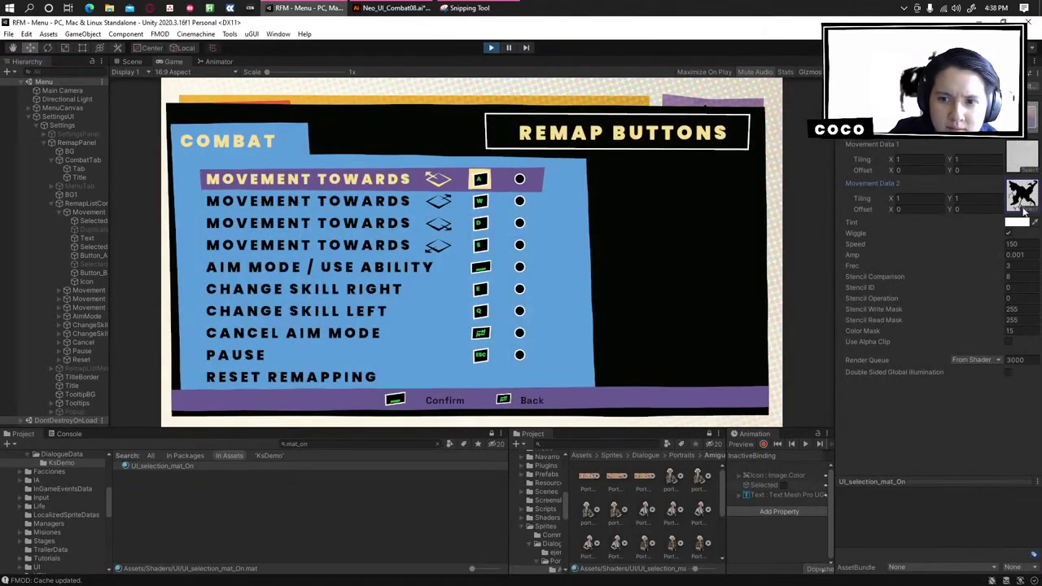
Try the dialogue_scanlines texture as the Movement Data 2 map of UI_selection_mat_On.
left_click(1021, 168)
scroll(910, 269, "down", 6)
scroll(909, 268, "down", 10)
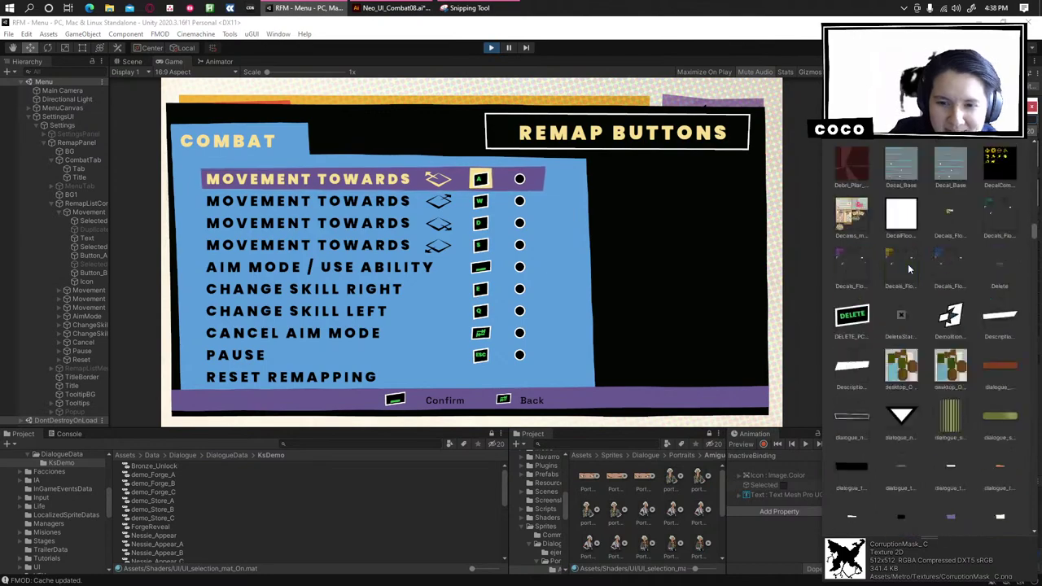
double_click(951, 263)
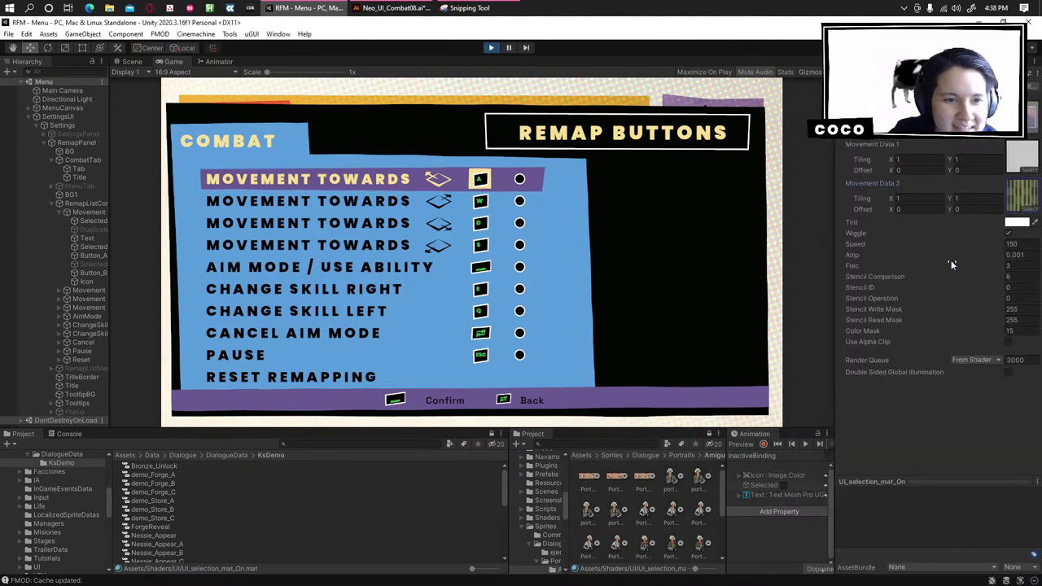
Assign the light-grey woven texture listed after the InputSprite and IntelBox images as the material's Movement Data 2 map.
left_click(1025, 206)
left_click_drag(1035, 242, 1018, 301)
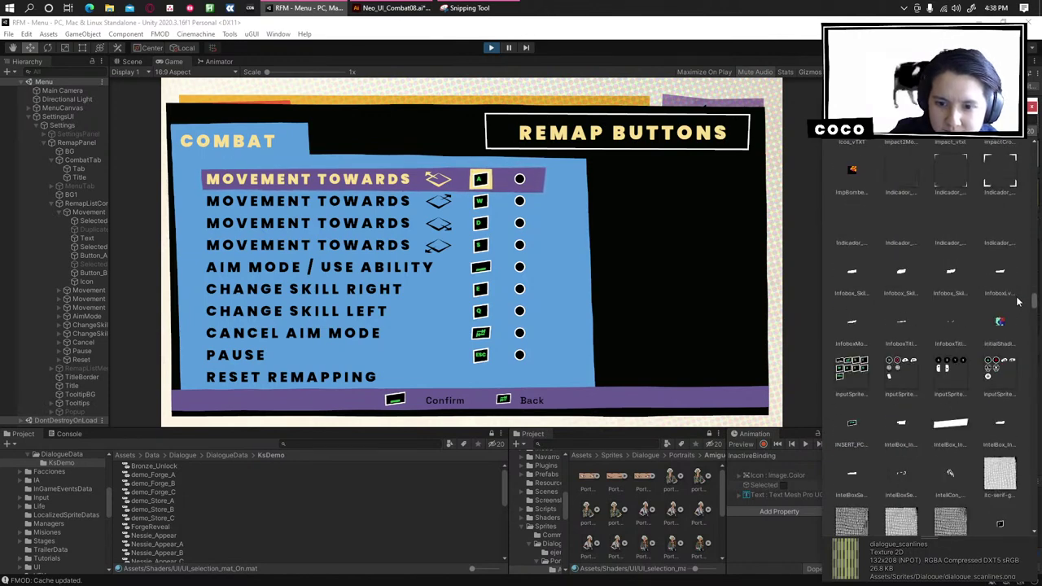
double_click(996, 476)
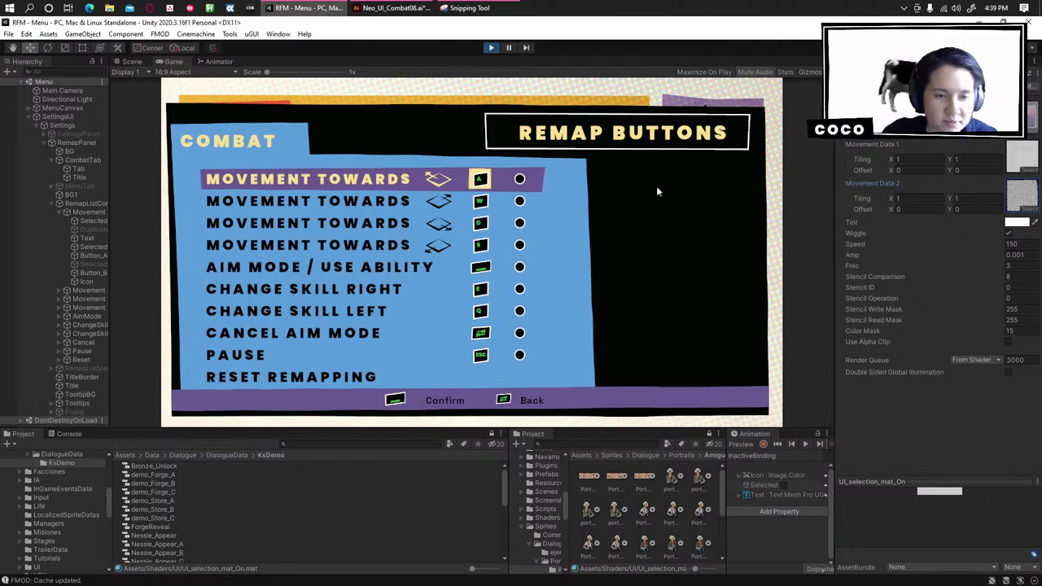
Move the selection down the running Remap Buttons list to Change Skill Right to examine the highlight bars, and stop the game.
left_click(549, 174)
key("s")
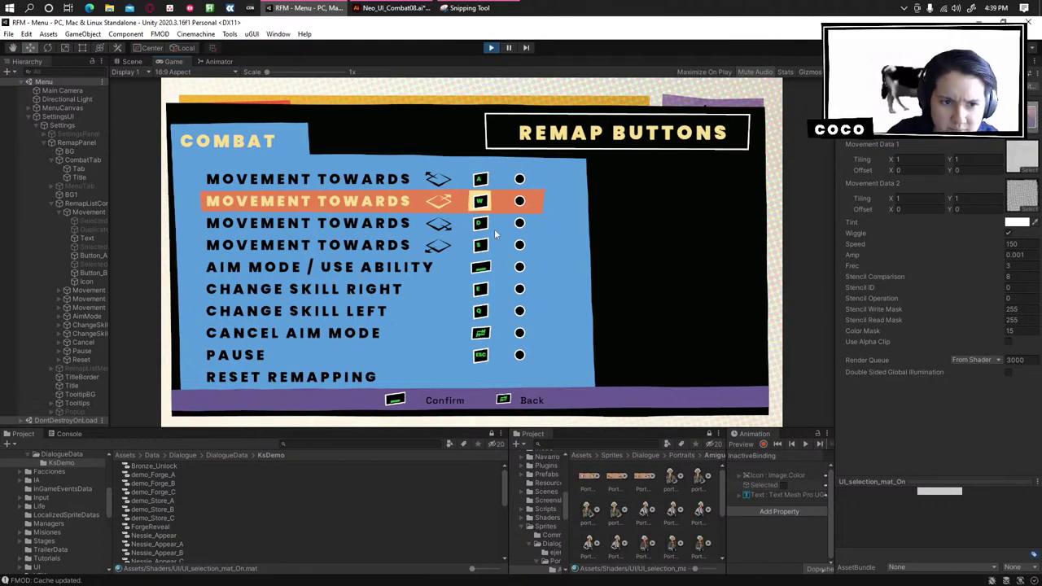
key("Down")
key("Down")
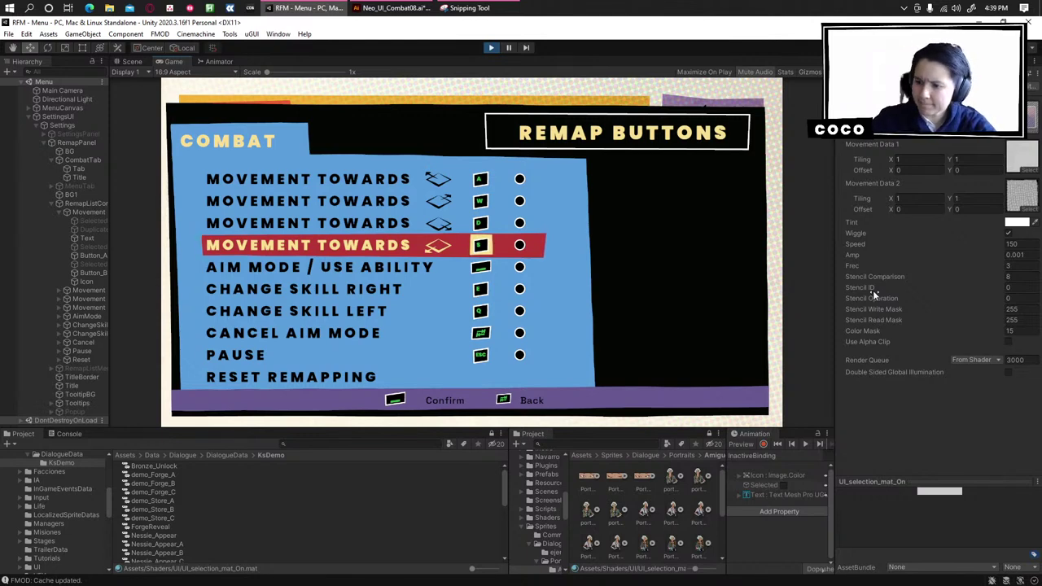
key("Down")
key("Down")
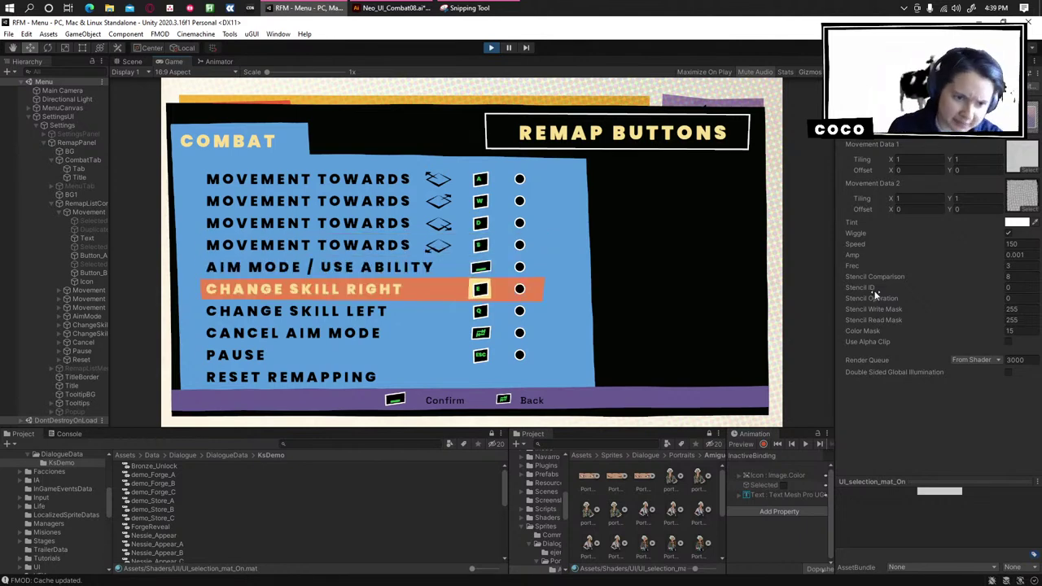
left_click(492, 48)
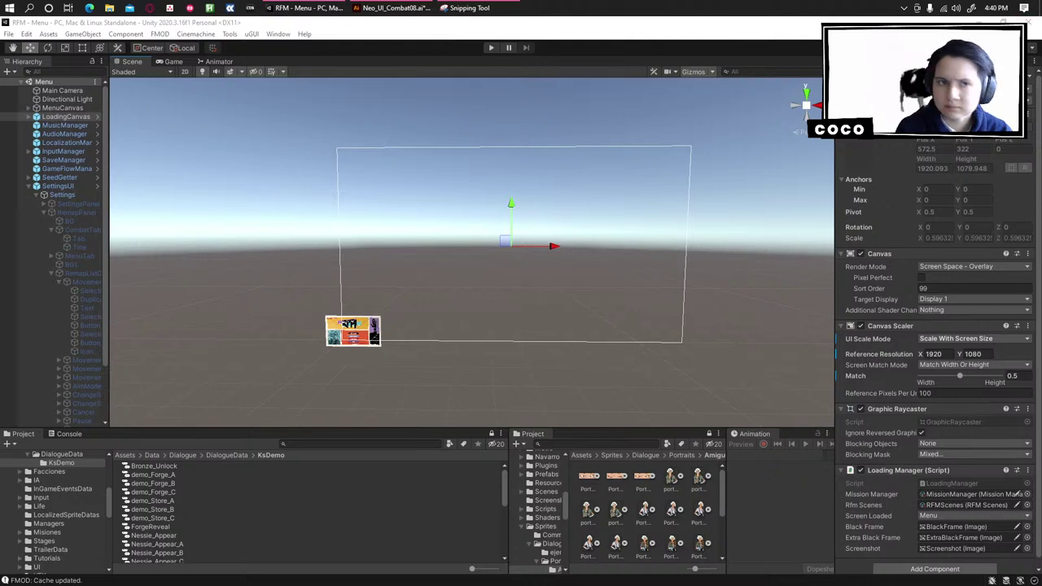
Return to Neo_UI_Combat08.ai in Illustrator and examine the remap sketches, Settings and Forge mockups and the surrounding screens.
left_click(393, 9)
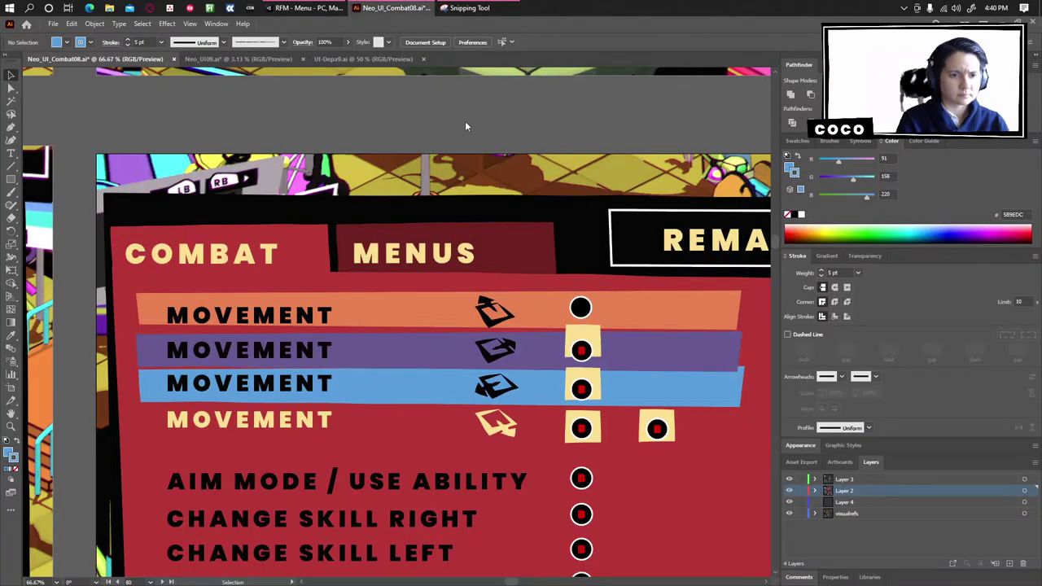
scroll(490, 200, "down", 4)
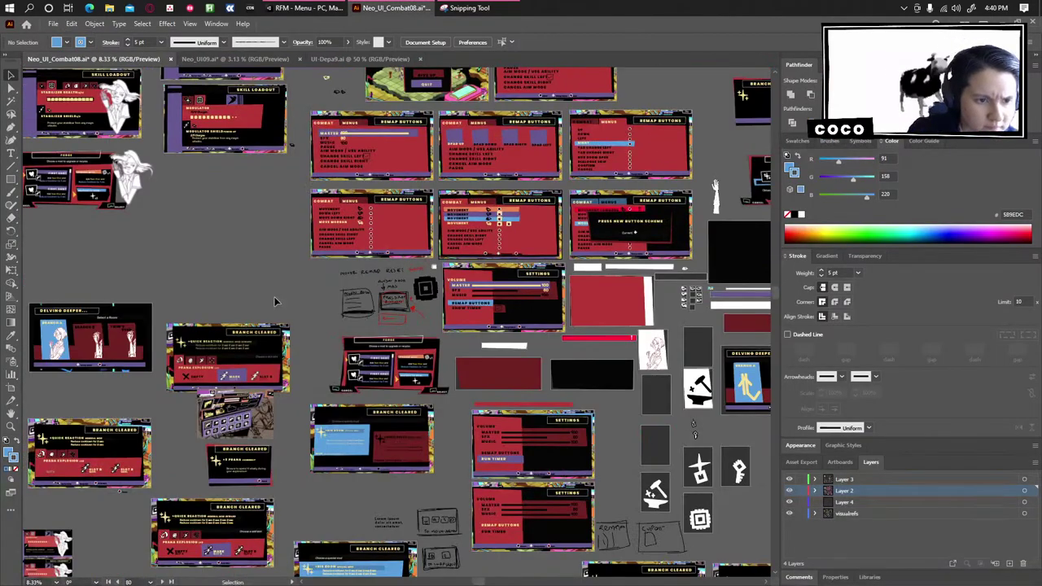
scroll(324, 281, "up", 2)
scroll(323, 281, "up", 2)
left_click_drag(137, 282, 173, 306)
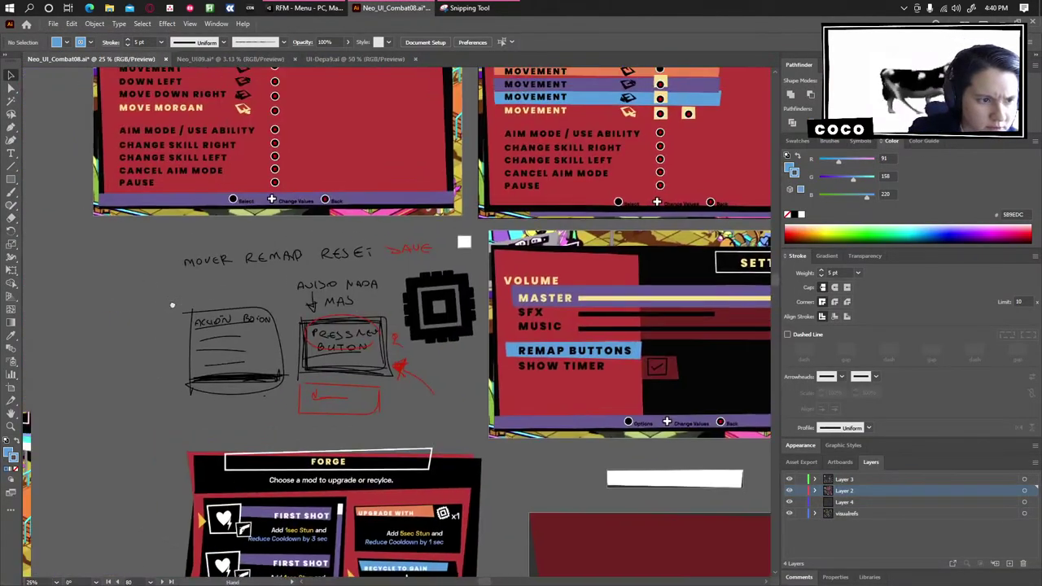
scroll(172, 306, "down", 5)
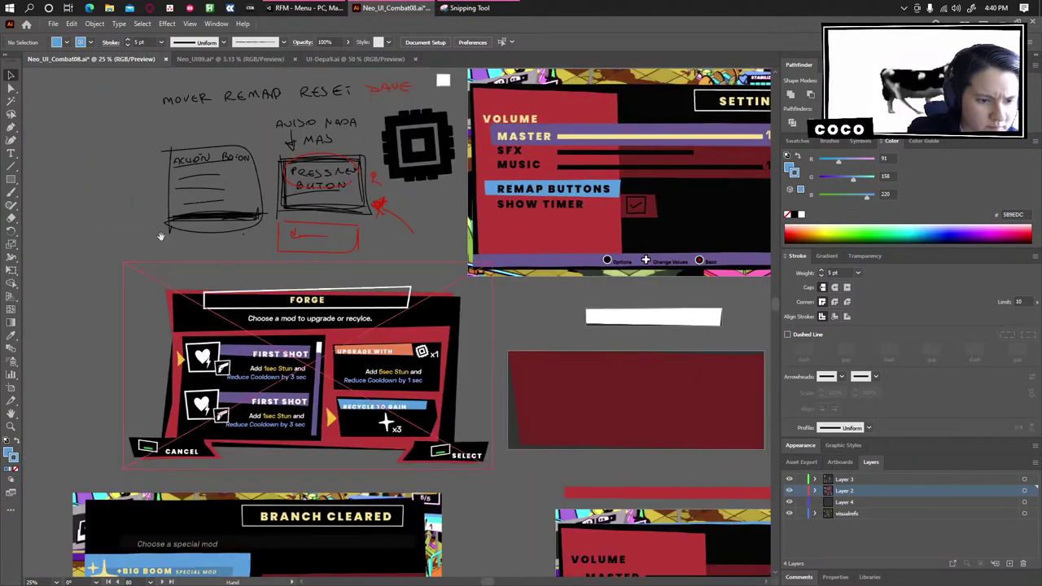
scroll(428, 286, "down", 4)
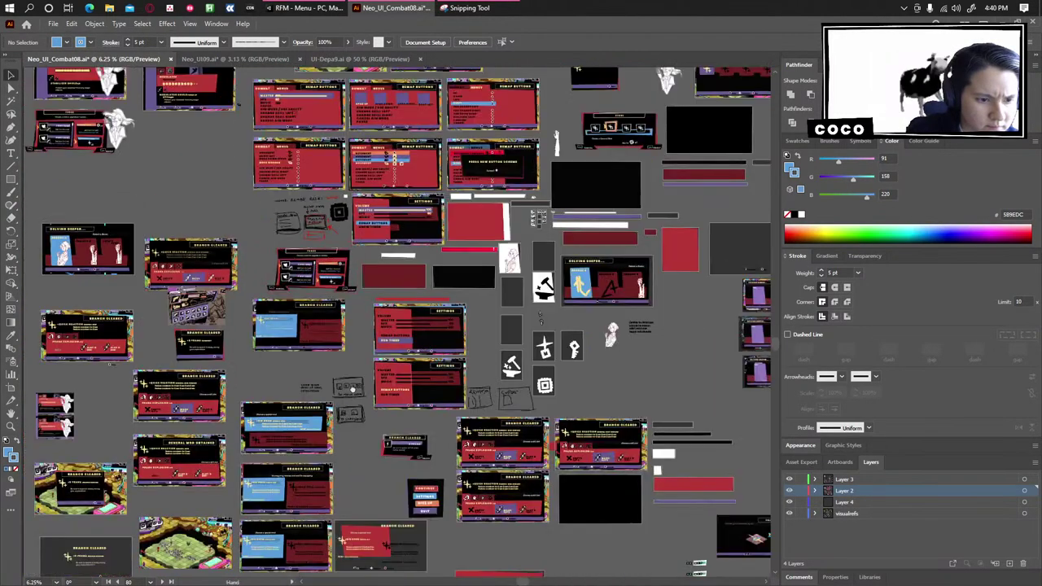
left_click_drag(353, 389, 253, 557)
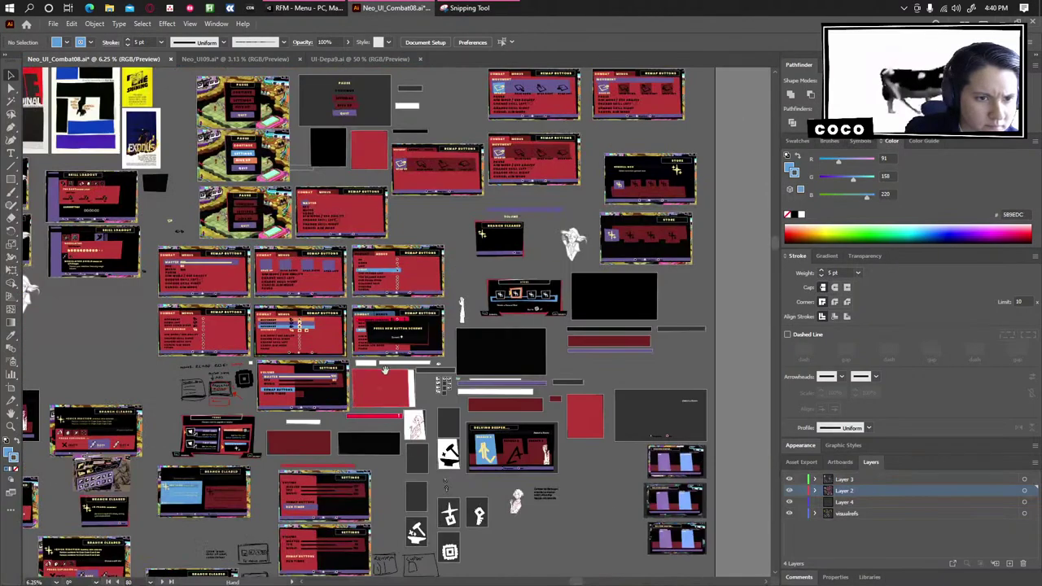
Move the Branch Cleared artboard with the Quick Reaction reward and purple Mark slot to the outer column, directly beneath Delving Deeper.
left_click_drag(411, 330, 273, 452)
left_click_drag(885, 179, 971, 155)
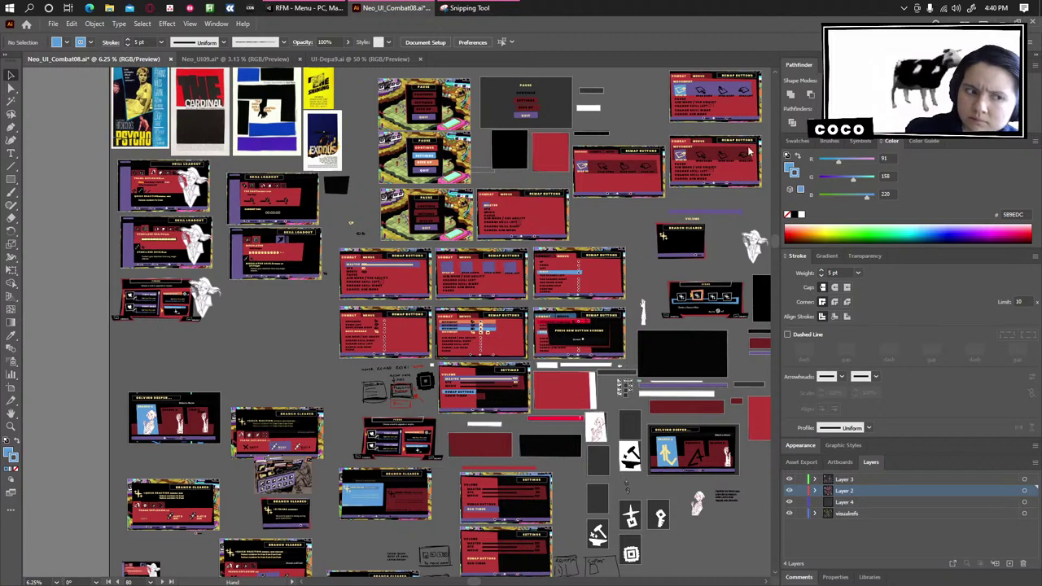
scroll(303, 368, "up", 3)
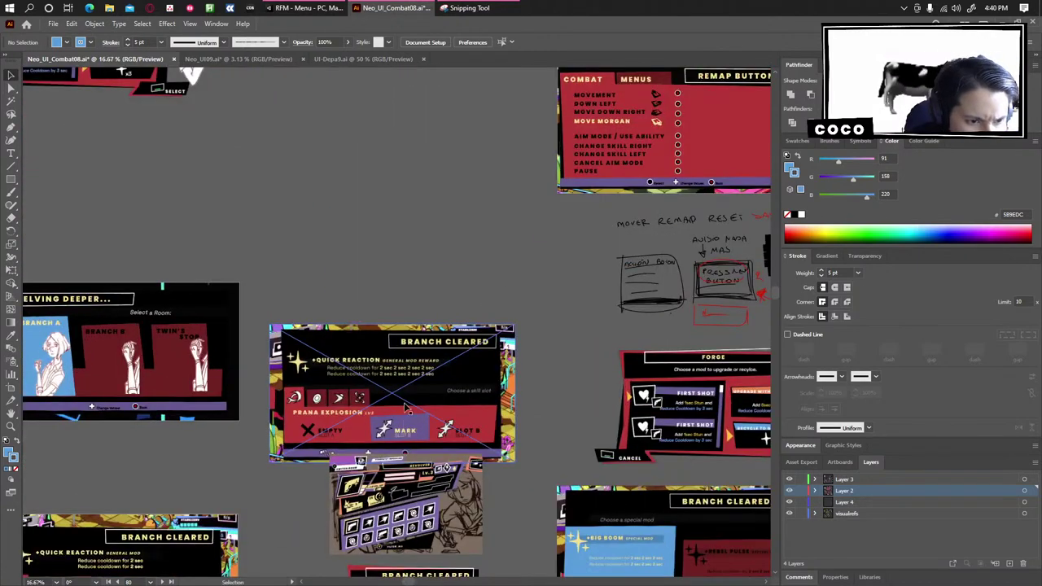
left_click_drag(358, 383, 312, 432)
key("shift+o")
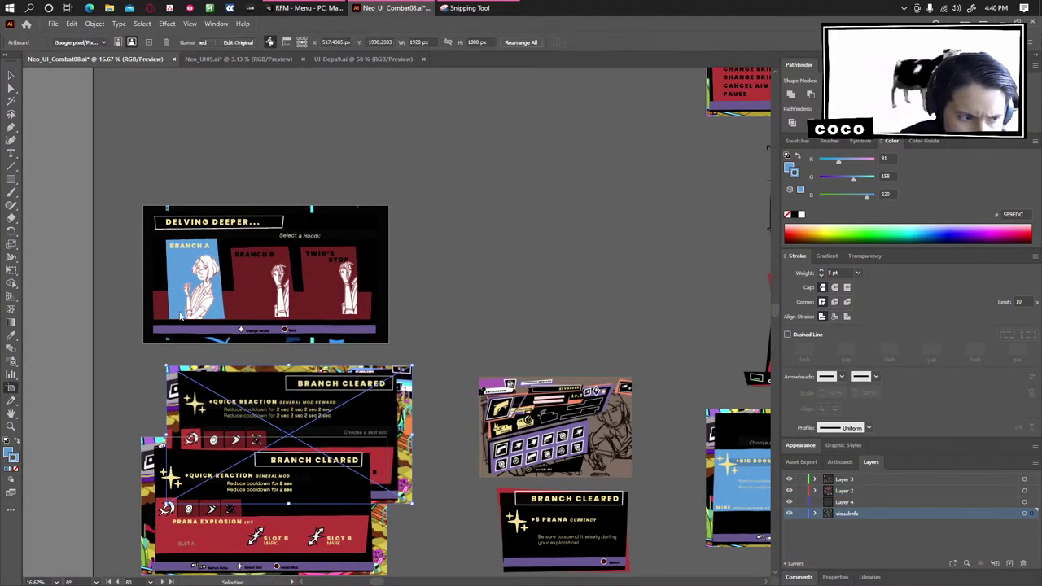
left_click_drag(305, 222, 279, 119)
left_click(12, 74)
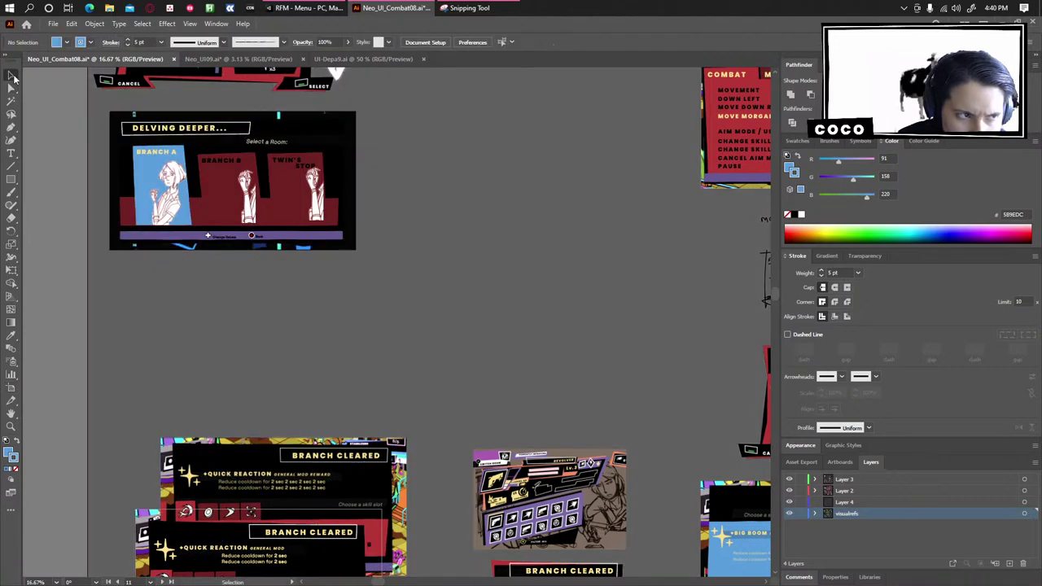
left_click_drag(234, 440, 203, 268)
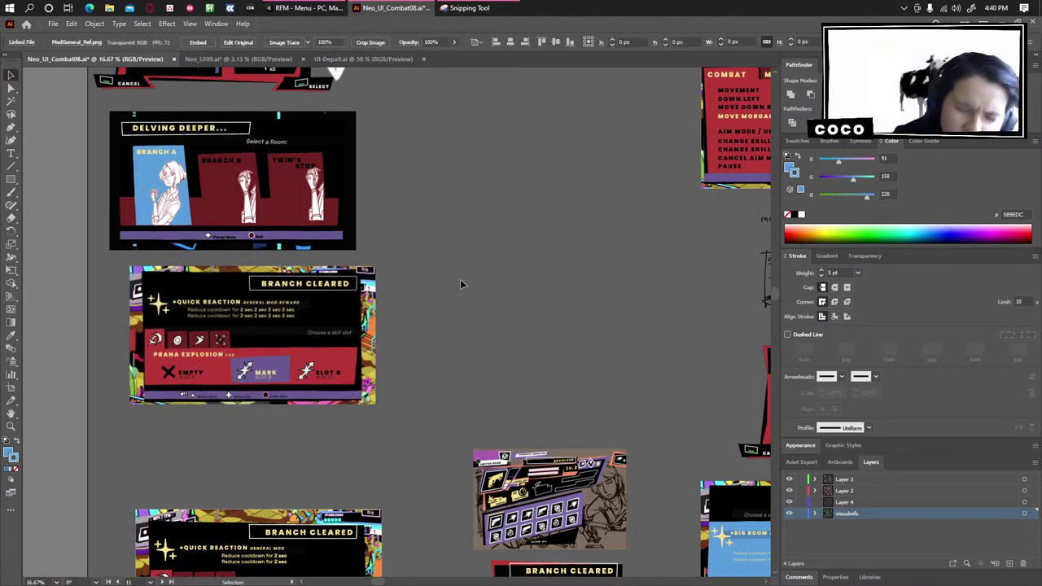
left_click(460, 280)
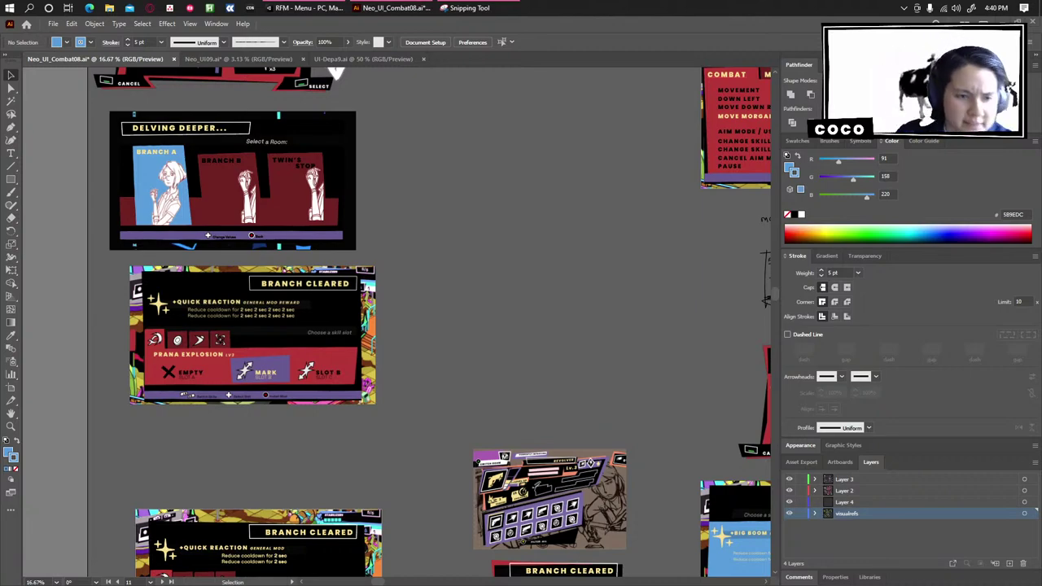
Examine the remaining mockups across the canvas, including the Branch Cleared, Settings, Calibration, Store and Remap Buttons screens.
scroll(550, 236, "down", 3)
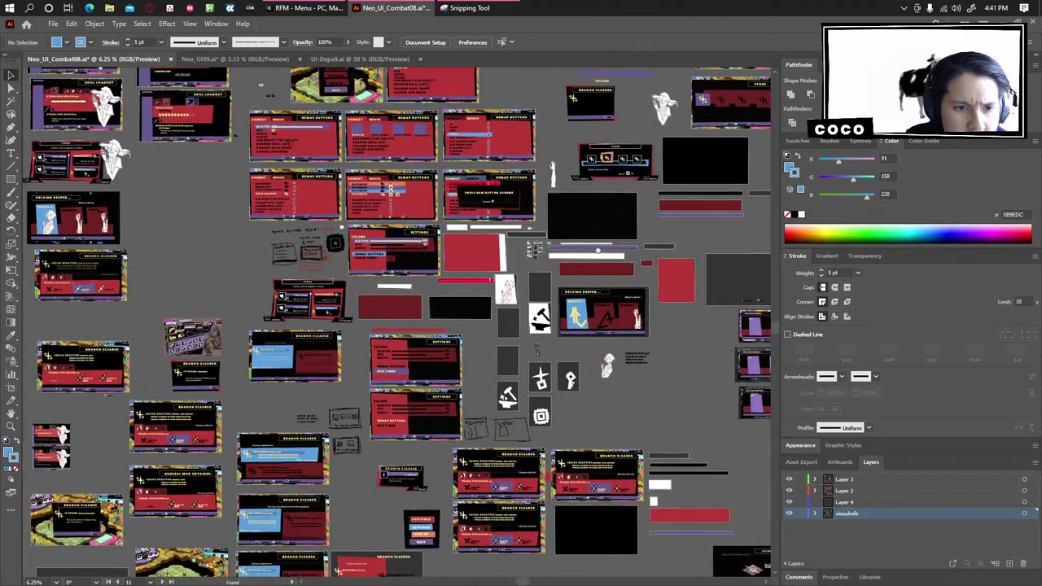
left_click_drag(626, 77, 516, 263)
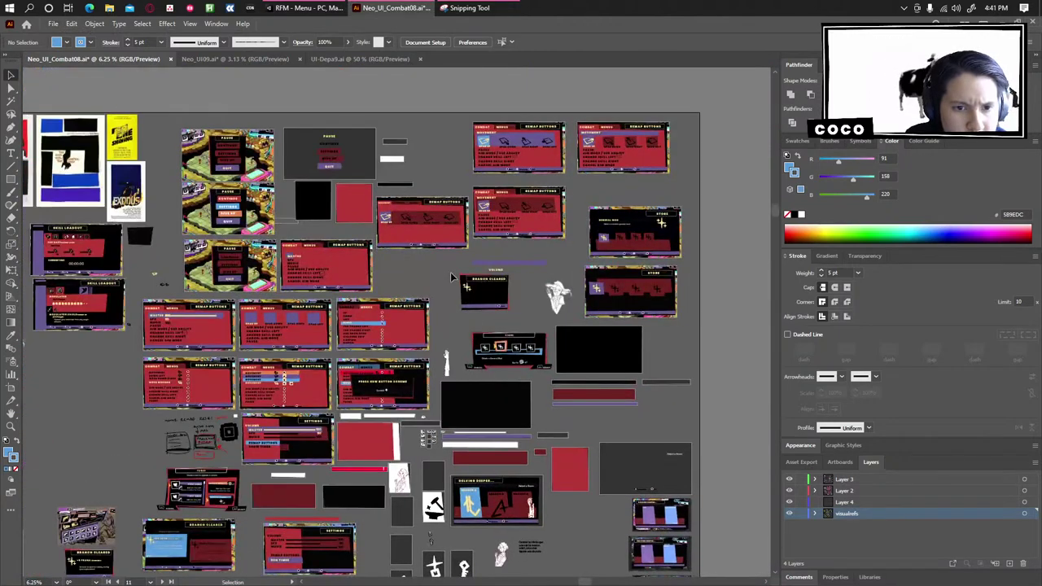
left_click_drag(454, 277, 729, 116)
left_click_drag(426, 348, 461, 194)
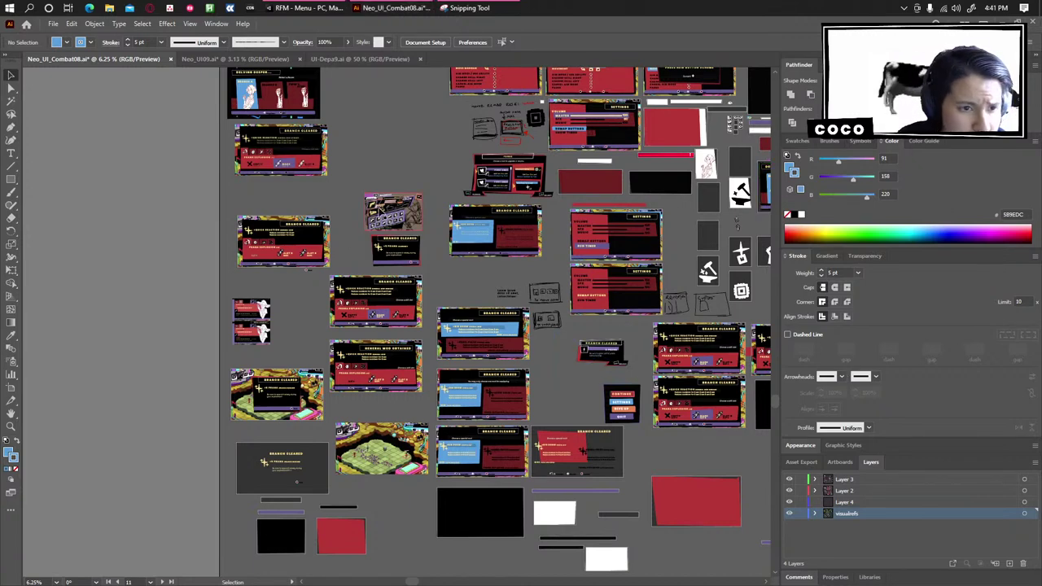
scroll(323, 342, "up", 1)
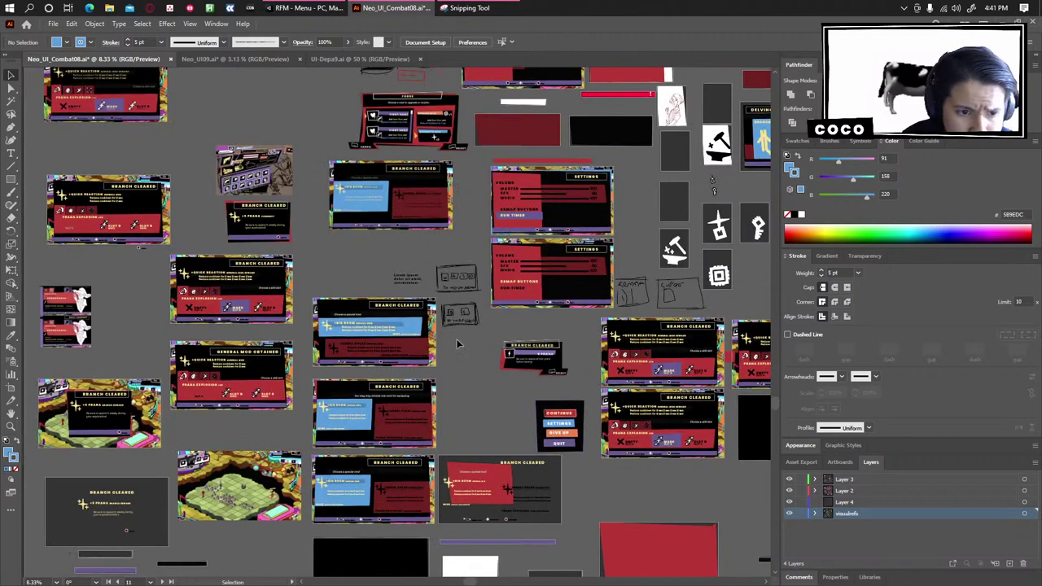
left_click_drag(622, 429, 355, 320)
left_click_drag(732, 317, 593, 326)
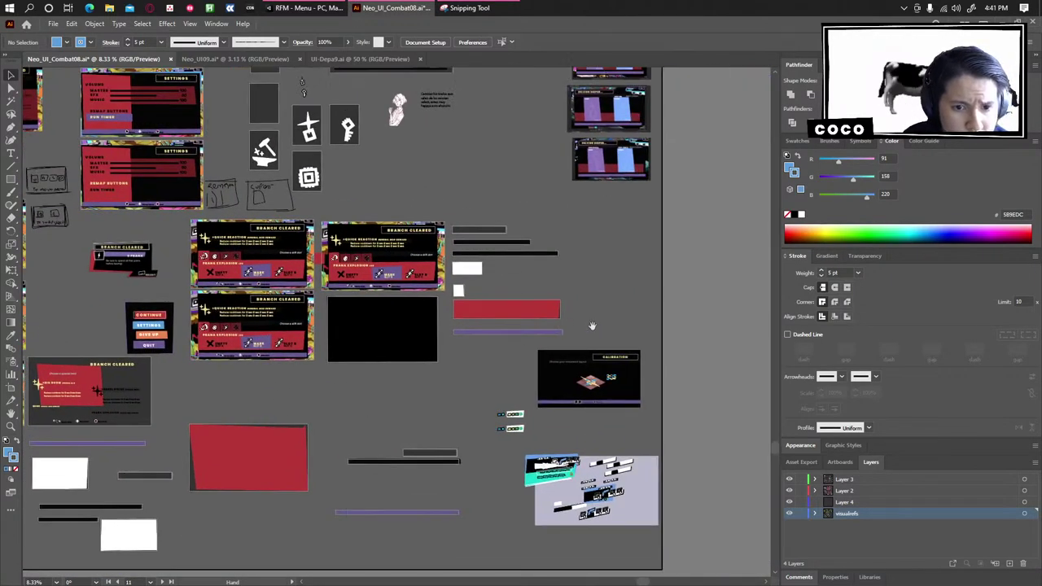
left_click_drag(587, 401, 590, 403)
left_click(587, 344)
left_click_drag(592, 289, 626, 448)
left_click_drag(487, 113, 510, 320)
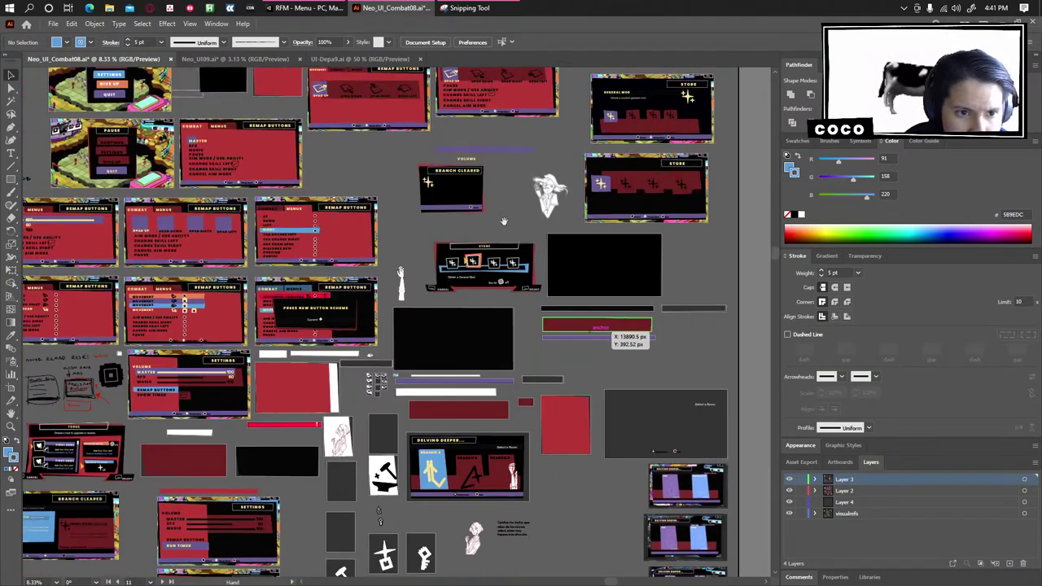
left_click_drag(504, 221, 466, 352)
left_click_drag(335, 259, 466, 357)
Move the standalone Forge mockup into the second column, directly beneath the Skill Loadout screen showing the Modulator.
left_click_drag(309, 415, 476, 283)
left_click_drag(191, 400, 280, 335)
left_click_drag(340, 435, 318, 306)
left_click_drag(411, 328, 410, 366)
left_click(231, 228)
scroll(230, 217, "up", 2)
scroll(441, 374, "up", 1)
left_click_drag(225, 231, 198, 276)
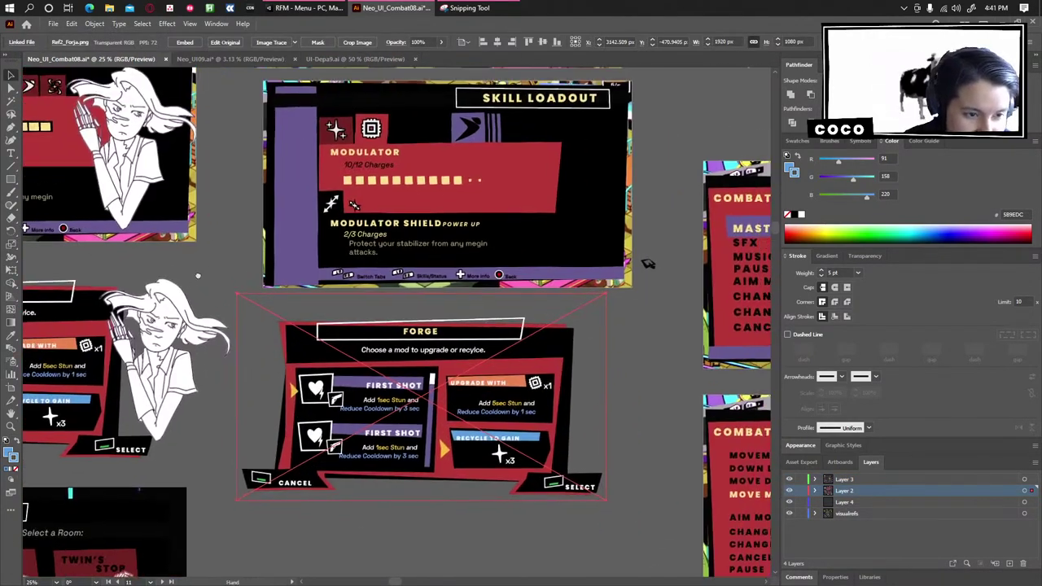
left_click_drag(352, 346, 365, 347)
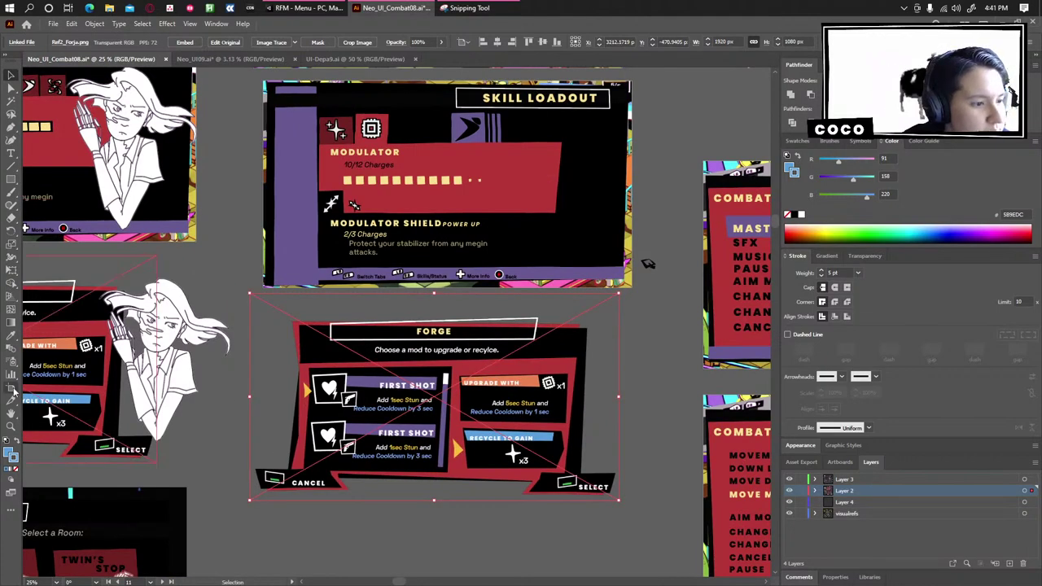
Duplicate the Delving Deeper artboard with its content into the second column, beneath the standalone Forge mockup.
key("shift+o")
left_click(267, 166)
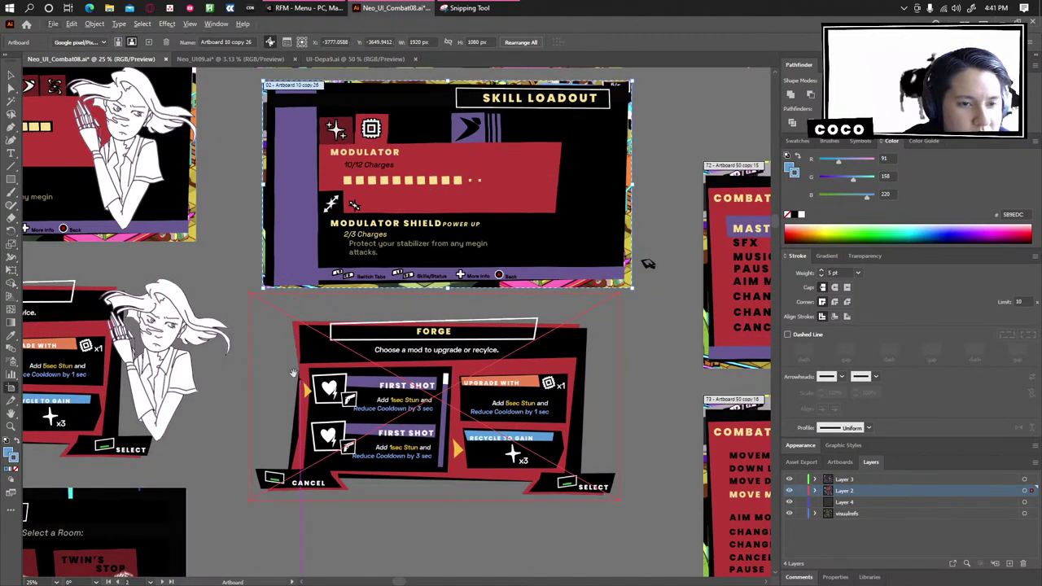
scroll(298, 375, "down", 1)
left_click_drag(293, 370, 240, 264)
left_click_drag(187, 381, 329, 271)
left_click_drag(296, 241, 516, 350)
key("v")
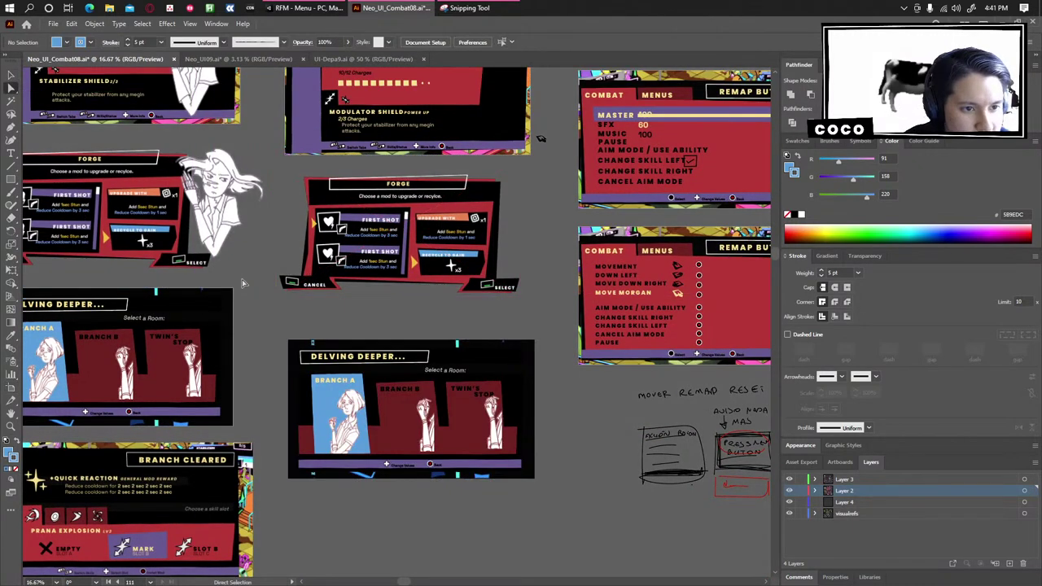
Shift the standalone Forge mockup so it lines up with the Skill Loadout above it and the Delving Deeper copy below it.
left_click_drag(399, 247, 411, 276)
scroll(411, 282, "up", 2)
left_click_drag(431, 334, 393, 331)
scroll(395, 338, "up", 2)
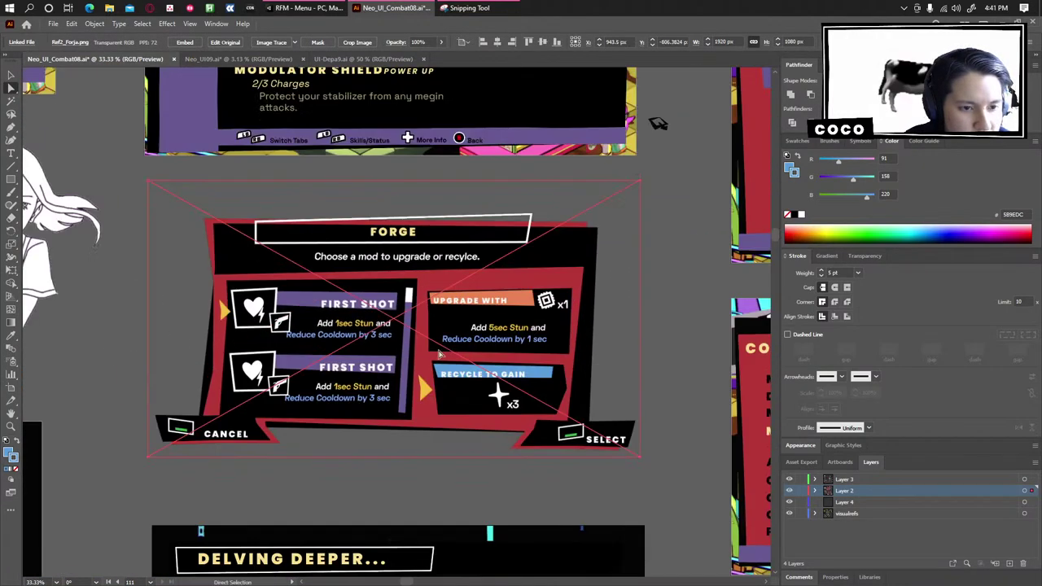
scroll(338, 293, "down", 2)
left_click_drag(218, 391, 267, 270)
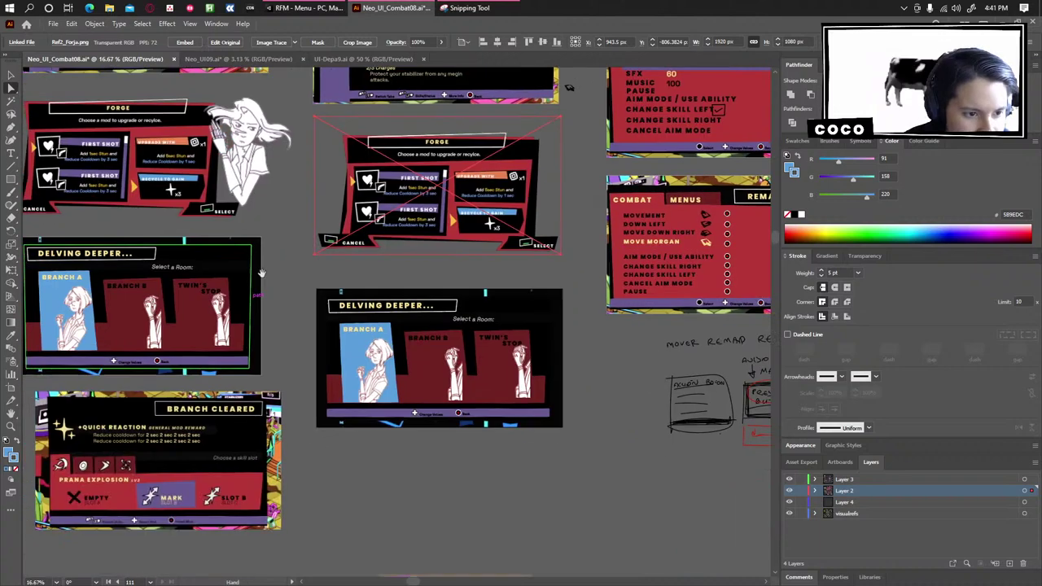
Select only the handwritten remap sketches with the chip icon beneath the Remap Buttons screen and move them farther down the canvas.
scroll(81, 273, "down", 2)
left_click(12, 75)
scroll(525, 374, "left", 4)
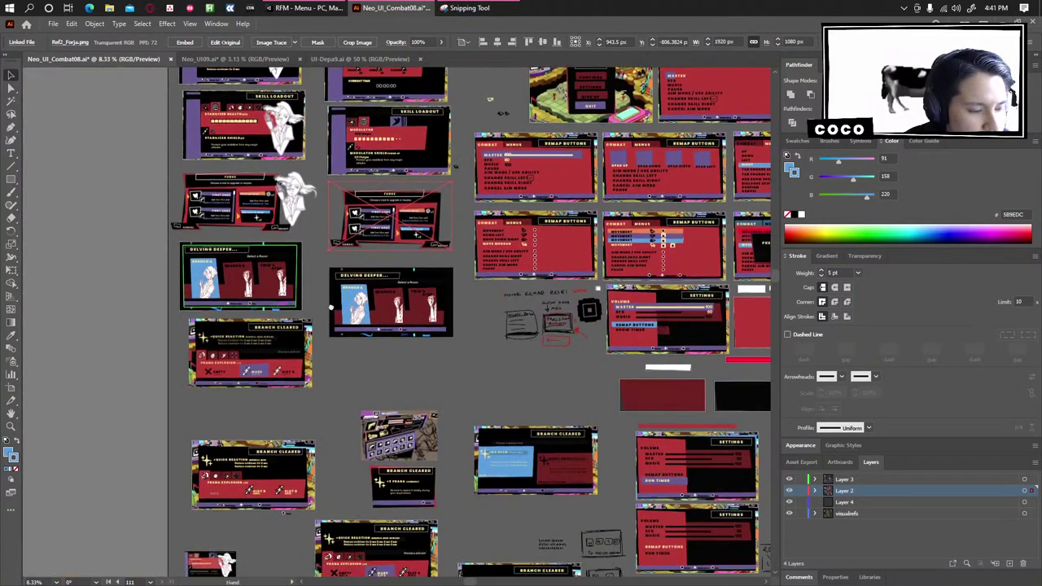
left_click(516, 304)
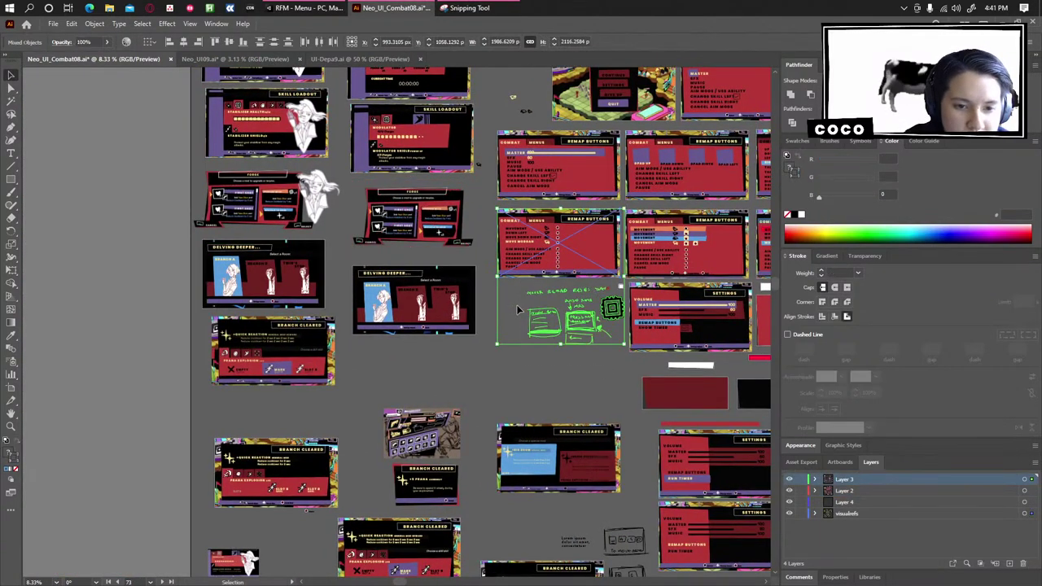
left_click(641, 370)
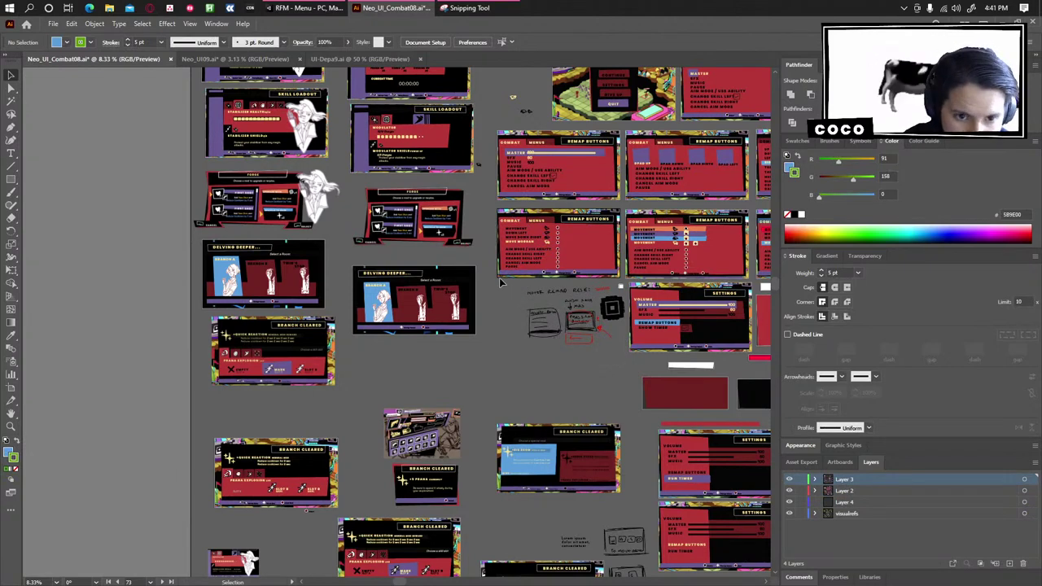
left_click(530, 292)
left_click(522, 286)
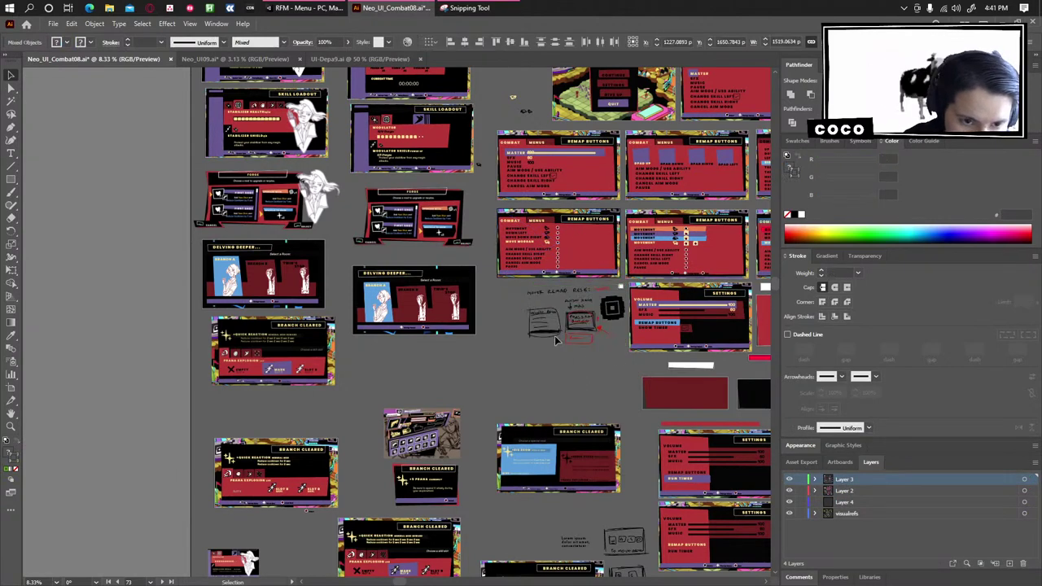
left_click(625, 354)
left_click(624, 362)
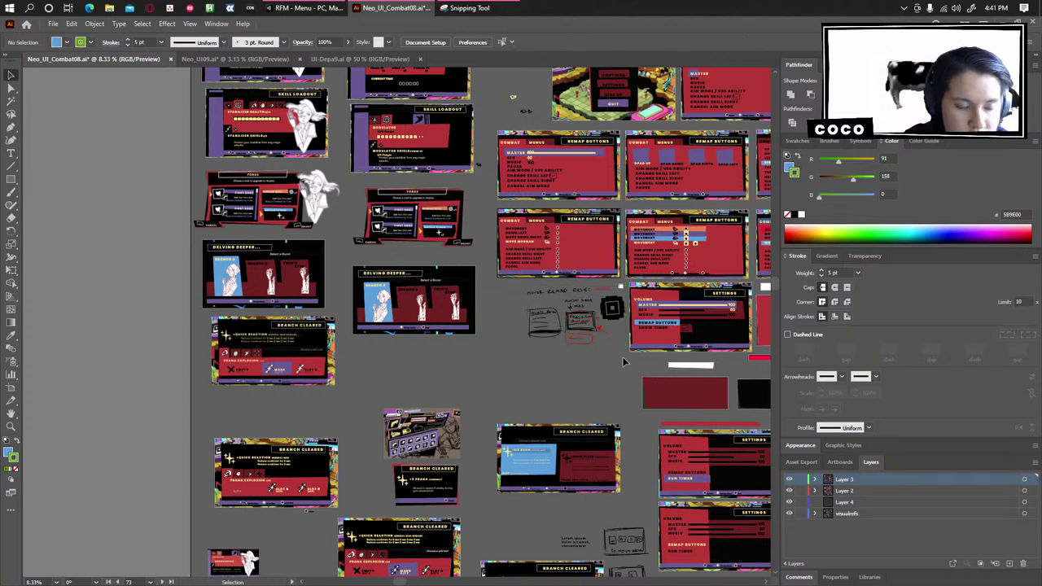
left_click(530, 291)
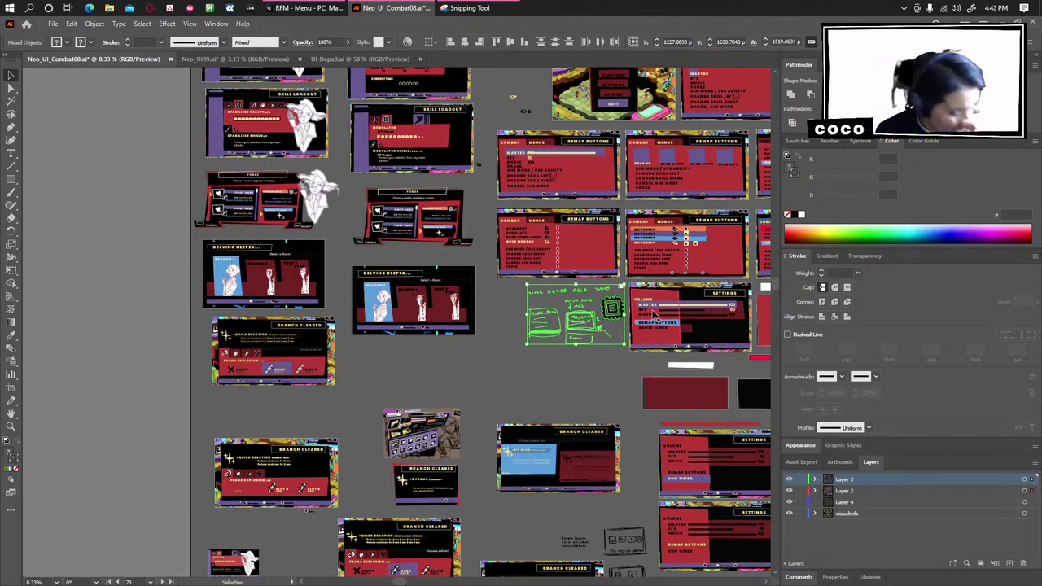
scroll(547, 240, "down", 3)
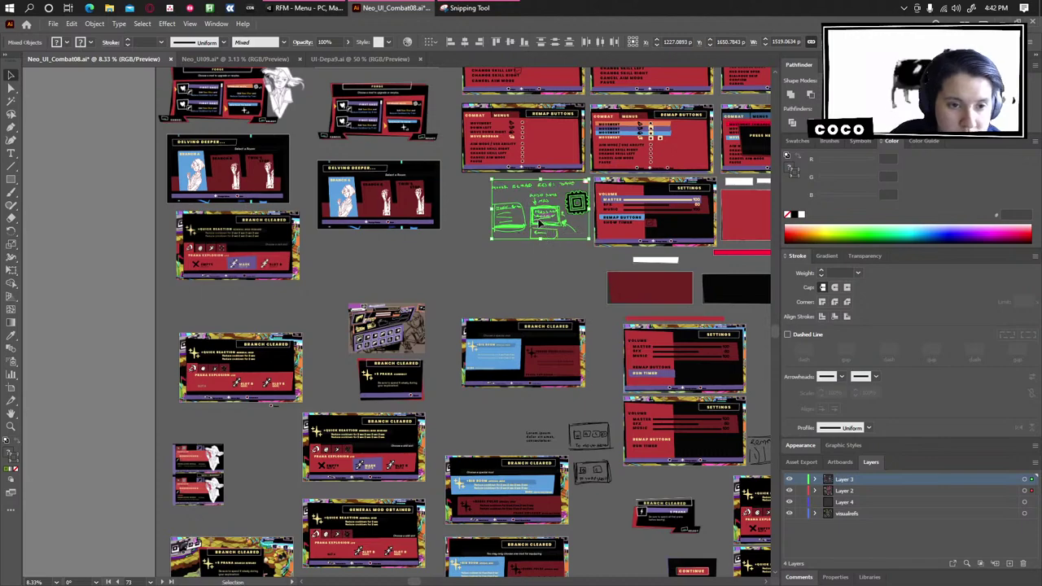
mouse_move(539, 223)
left_mouse_down()
mouse_move(538, 464)
mouse_move(595, 554)
left_mouse_up()
mouse_move(595, 544)
left_mouse_down()
mouse_move(537, 269)
mouse_move(352, 521)
mouse_move(373, 513)
mouse_move(362, 515)
left_mouse_up()
left_click(338, 441)
Examine the Branch Cleared special-mod mockups, comparing the stacked Big Boom and Rebel Pulse layout with the side-by-side version.
scroll(445, 374, "up", 3)
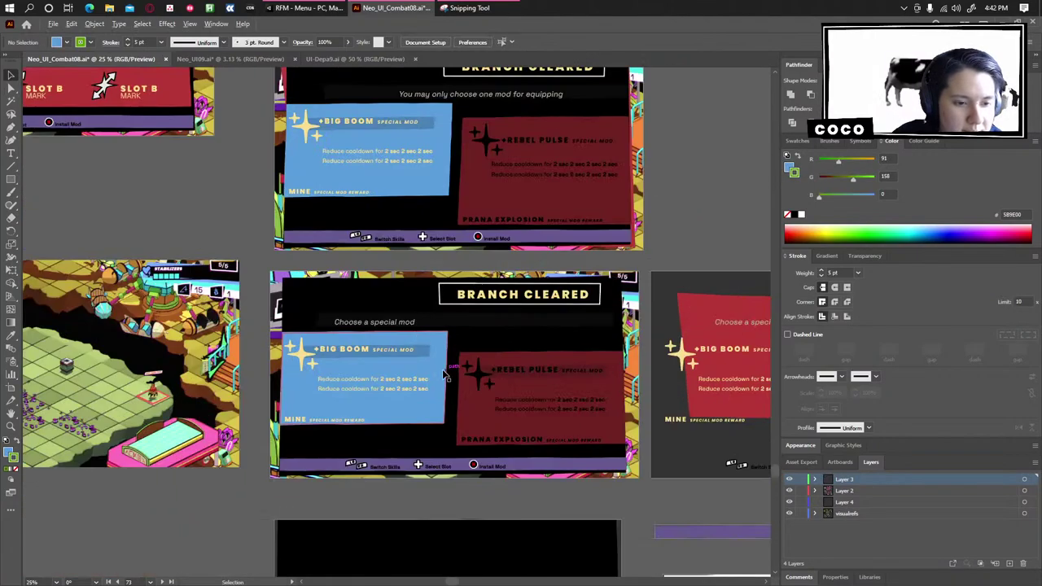
left_click_drag(308, 192, 394, 471)
scroll(349, 266, "down", 2)
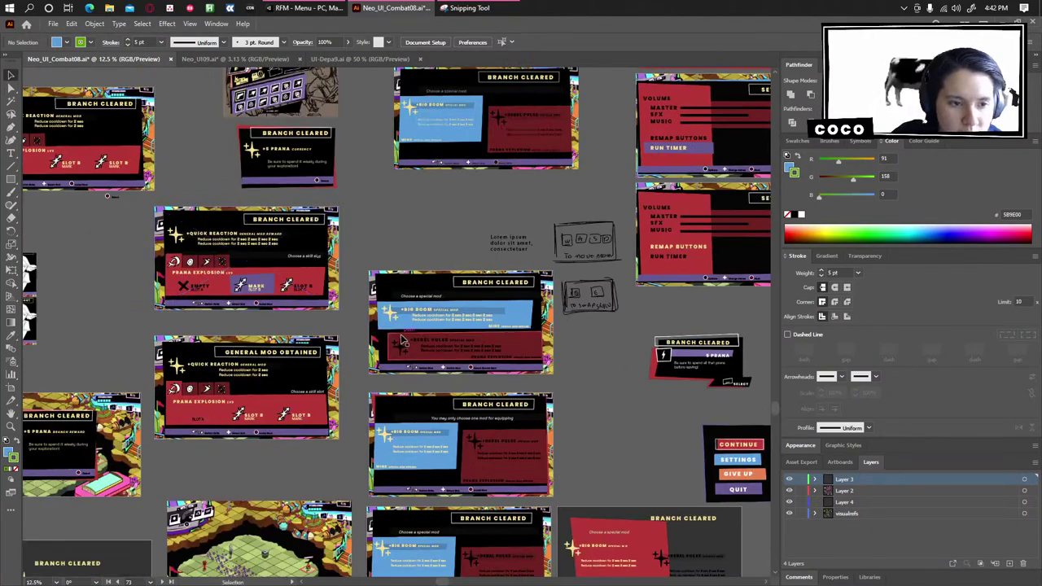
scroll(583, 246, "up", 3)
scroll(586, 246, "up", 1)
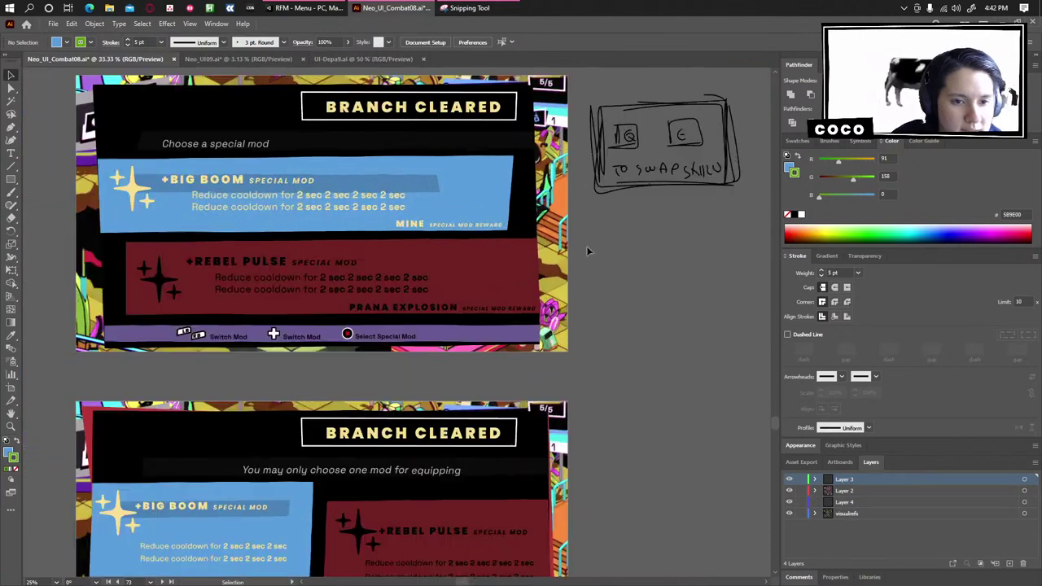
left_click_drag(587, 248, 641, 261)
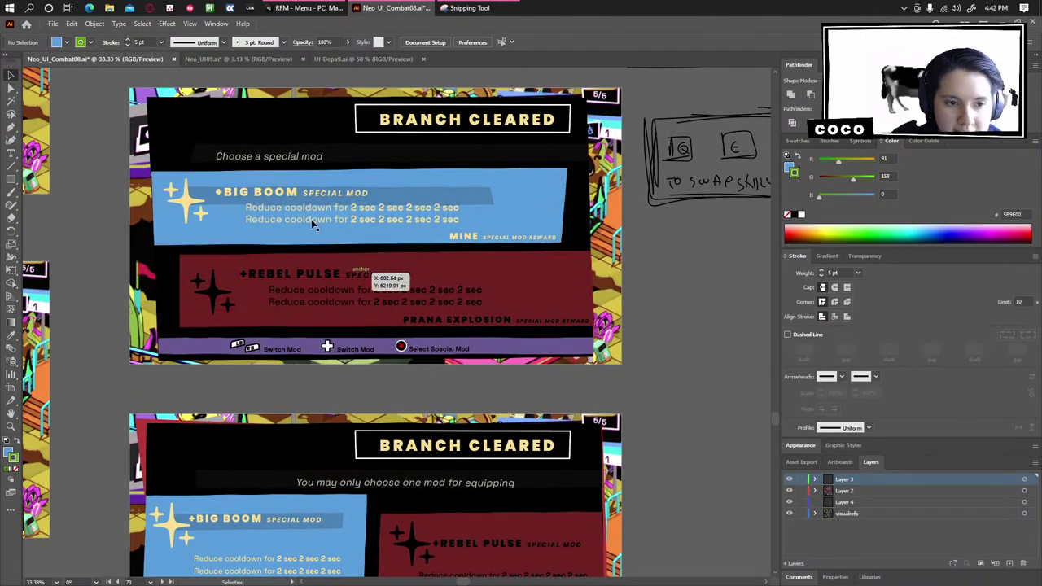
left_click_drag(250, 381, 283, 259)
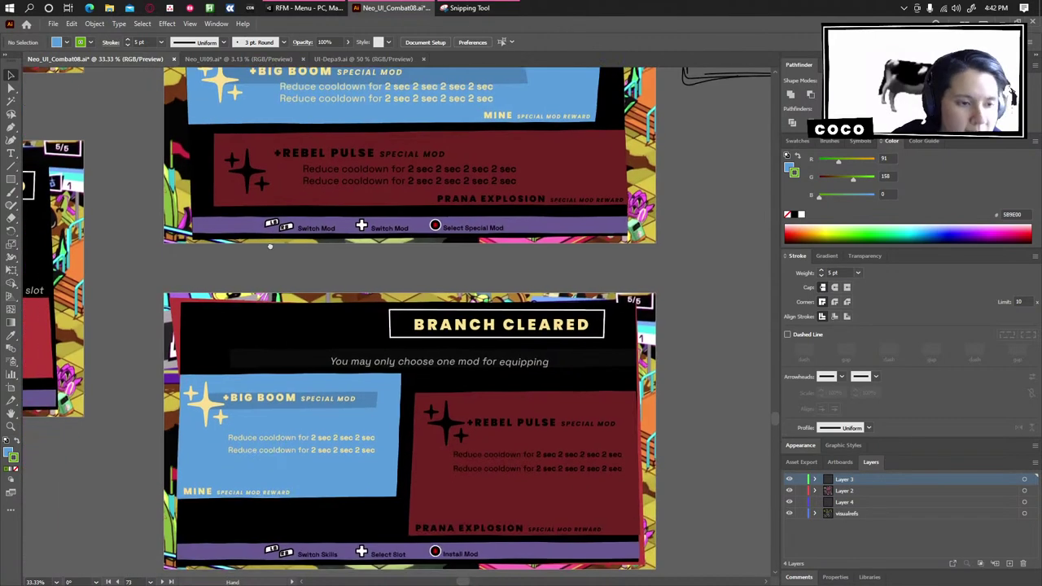
left_click_drag(299, 122, 304, 220)
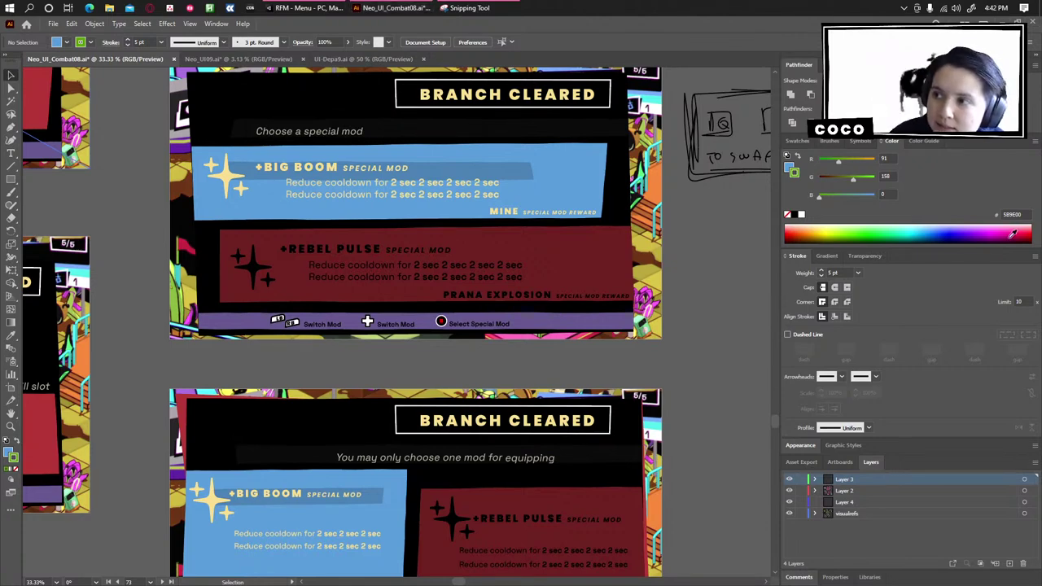
scroll(302, 253, "up", 1)
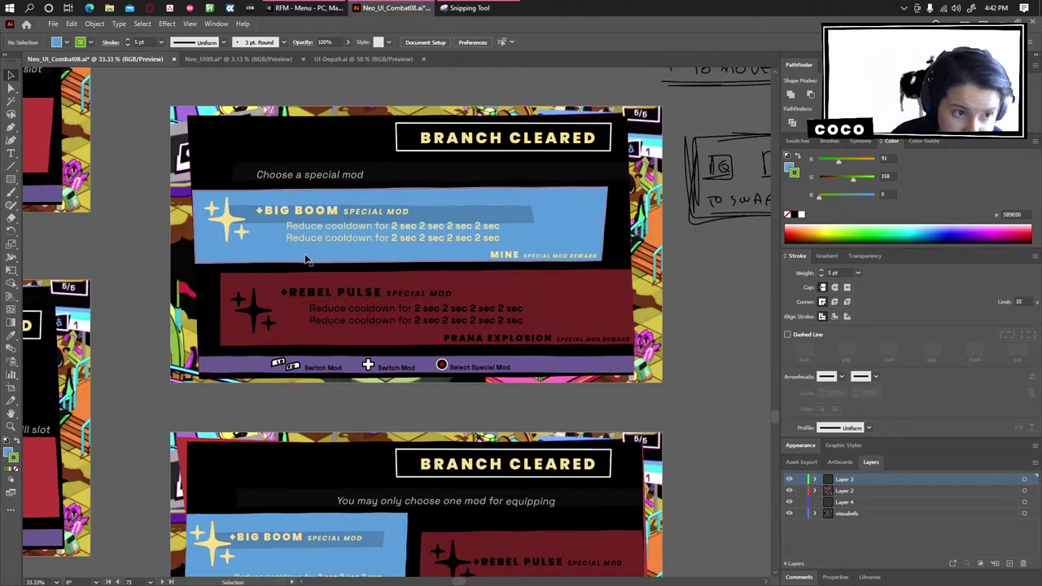
scroll(302, 253, "up", 1)
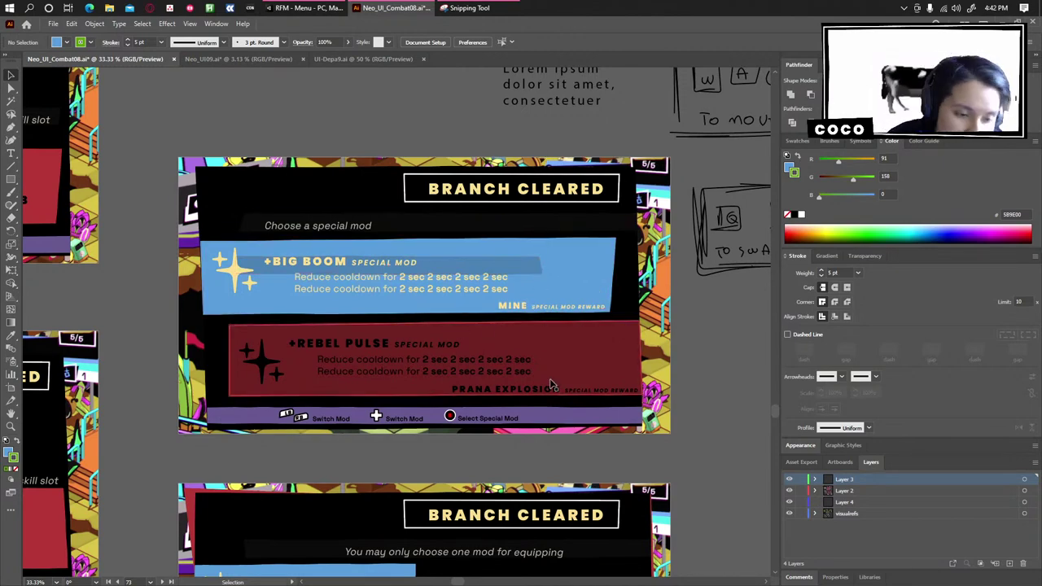
scroll(698, 453, "down", 5)
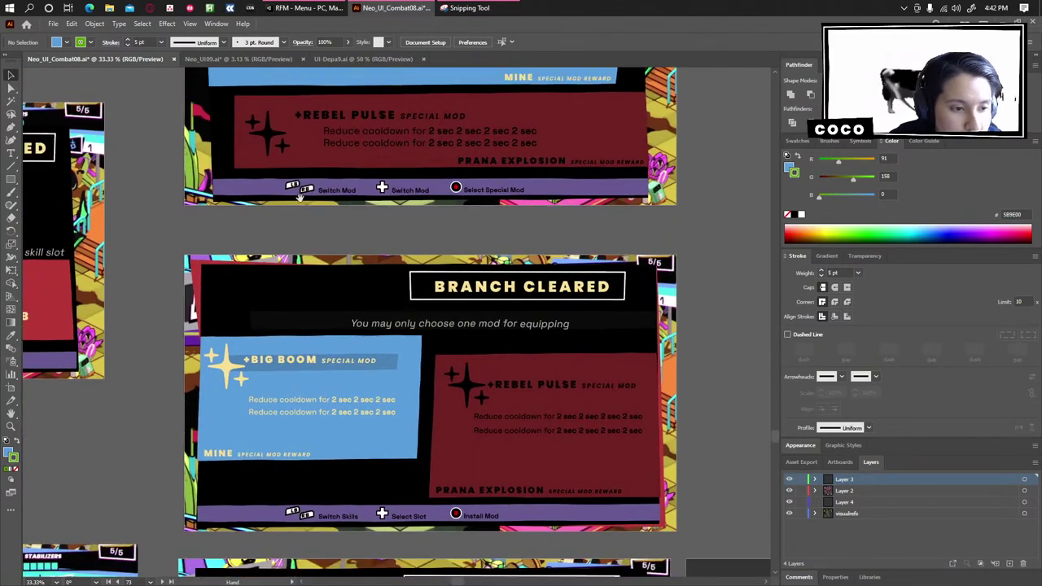
left_click_drag(299, 196, 290, 182)
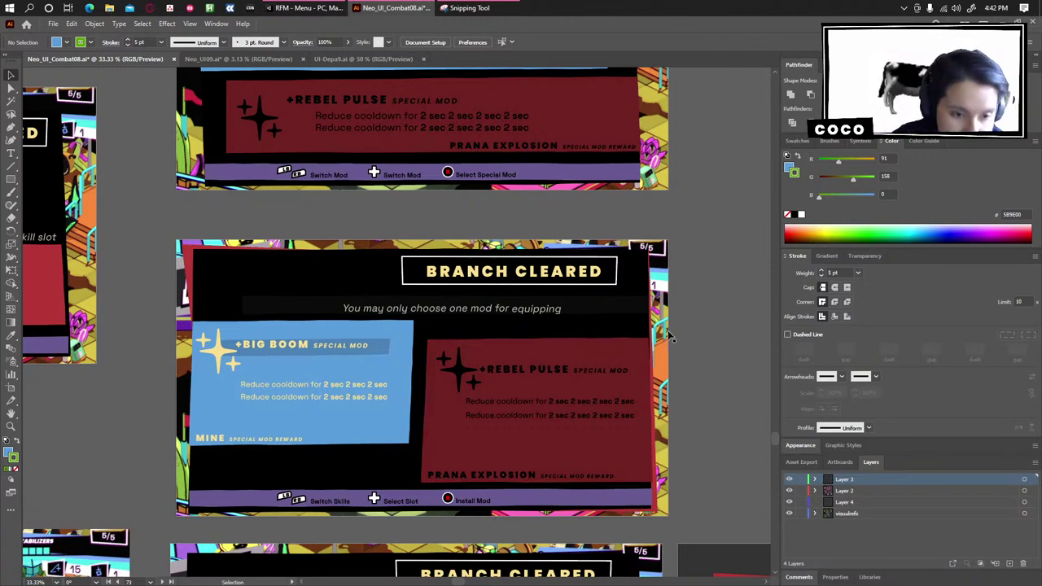
Inspect the side-by-side Branch Cleared mockup up close, selecting the Rebel Pulse card's background shape and its first cooldown text line.
scroll(698, 350, "up", 1)
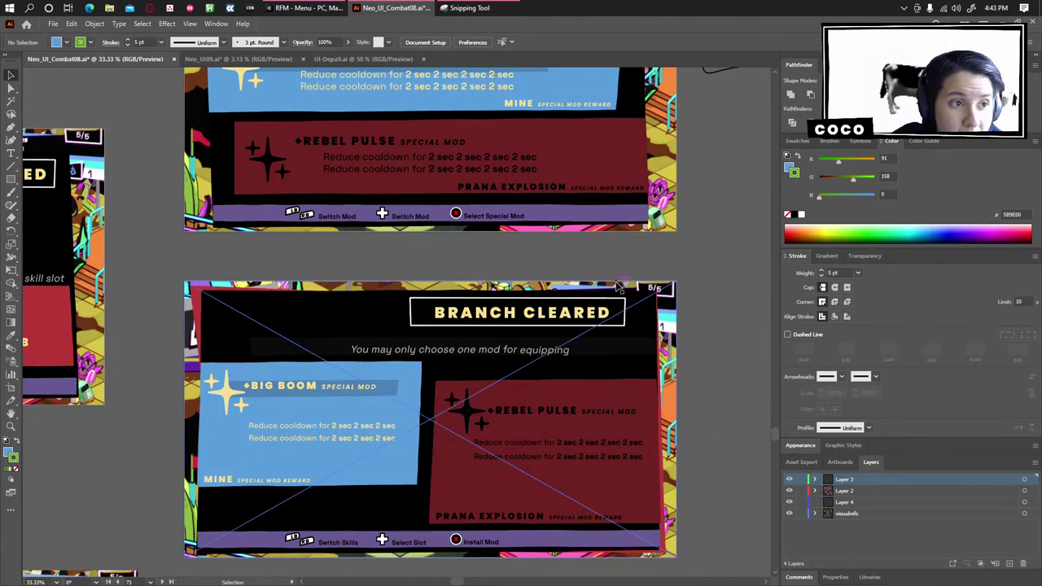
left_click_drag(551, 385, 498, 330)
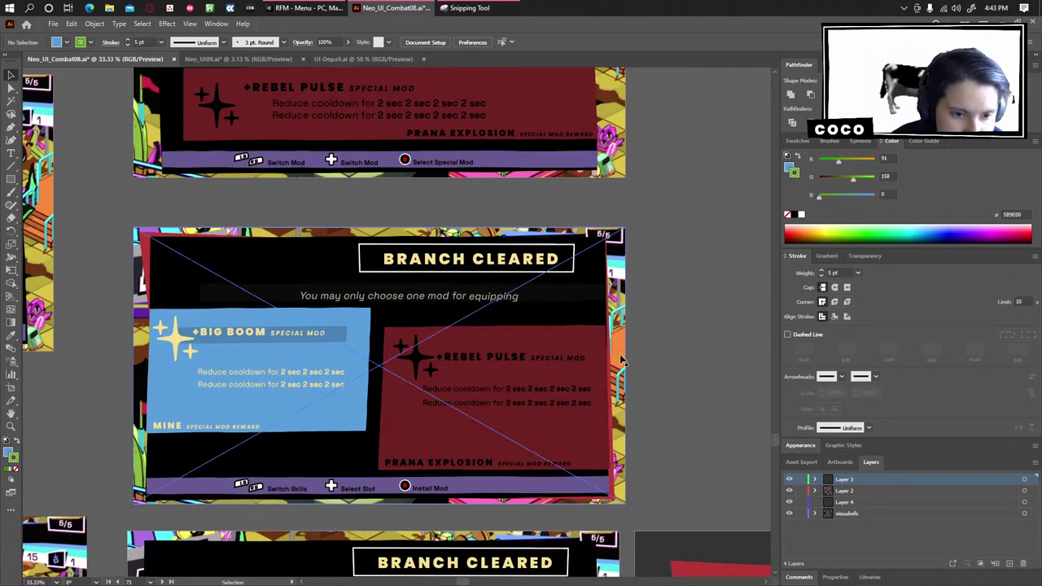
scroll(603, 345, "up", 1)
left_click_drag(333, 296, 509, 266)
scroll(509, 266, "down", 2)
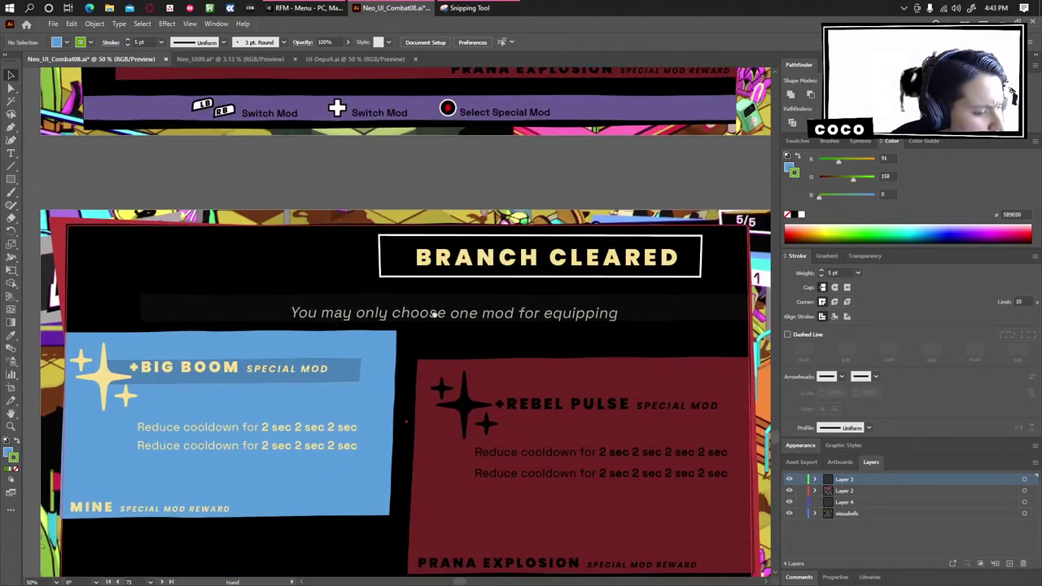
scroll(480, 259, "down", 1)
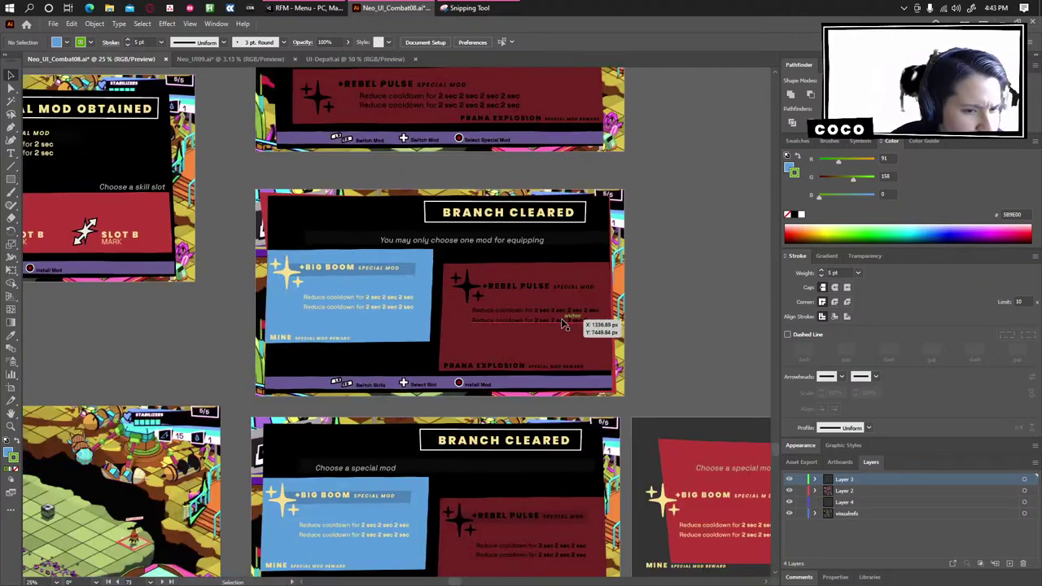
scroll(581, 326, "up", 1)
scroll(626, 364, "up", 2)
scroll(626, 364, "up", 1)
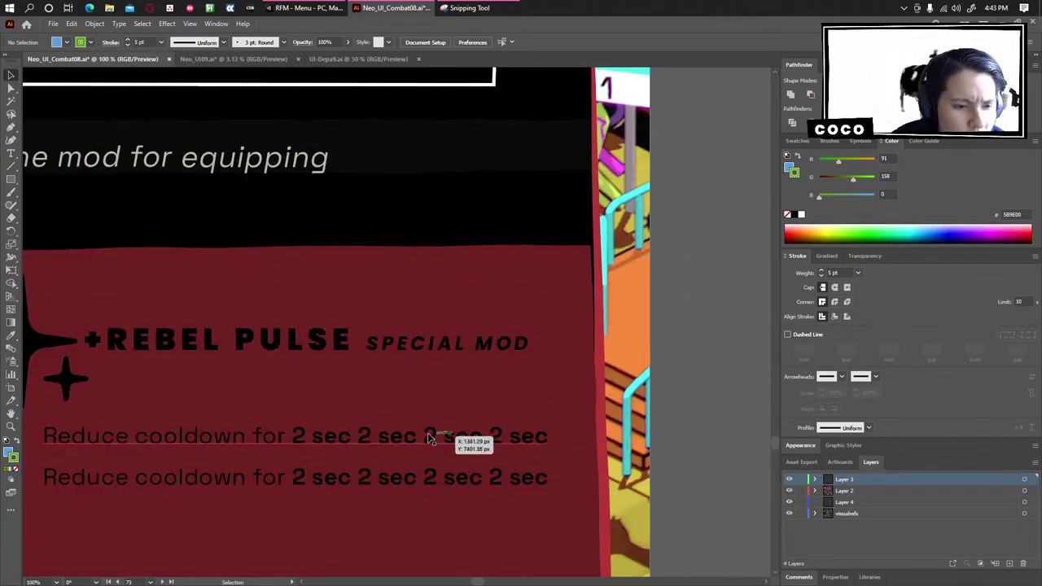
left_click(252, 468)
left_click(574, 407)
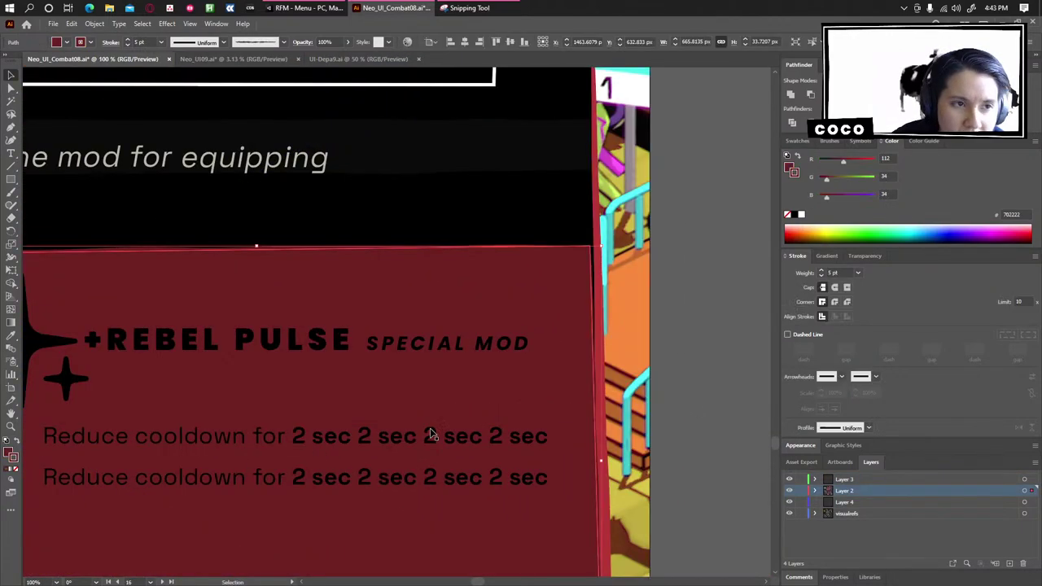
left_click_drag(273, 442, 332, 401)
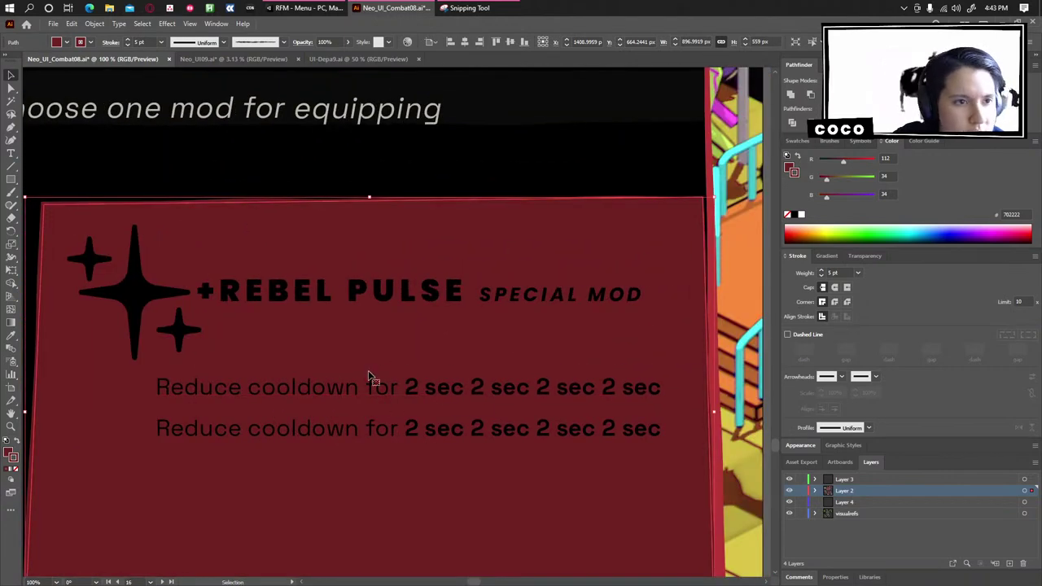
left_click(349, 388)
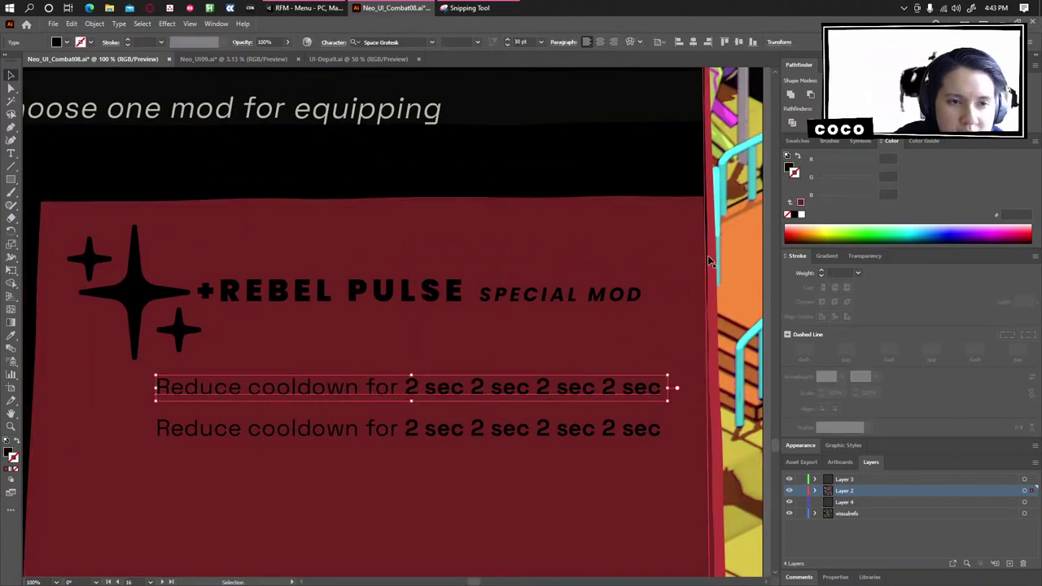
scroll(733, 232, "down", 2)
scroll(751, 211, "down", 2)
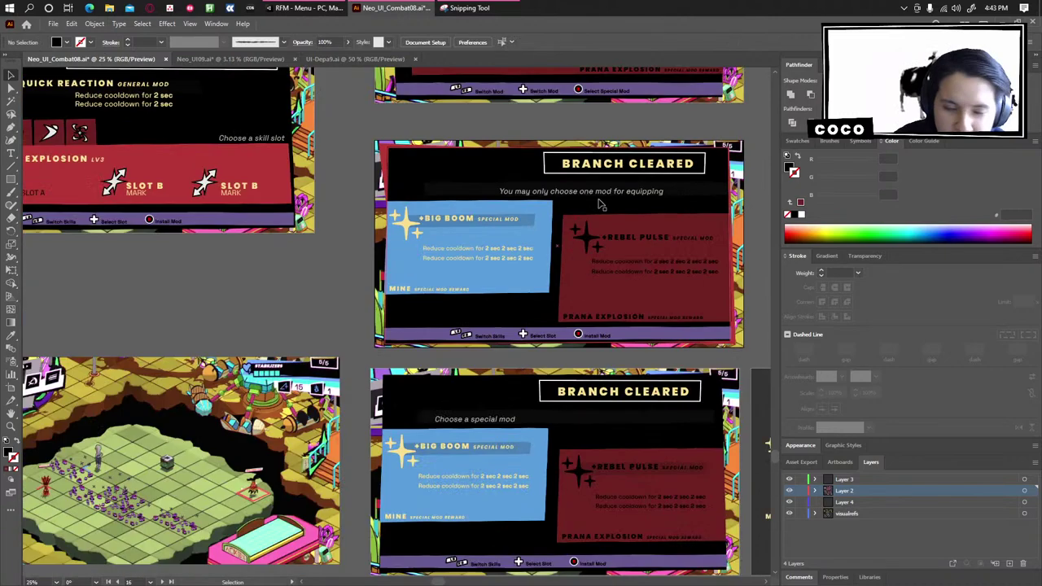
Examine the Big Boom and Rebel Pulse cards of the side-by-side Branch Cleared mockup in detail, comparing how the two are styled.
left_click_drag(600, 205, 383, 303)
scroll(689, 271, "up", 2)
left_click_drag(629, 334, 794, 300)
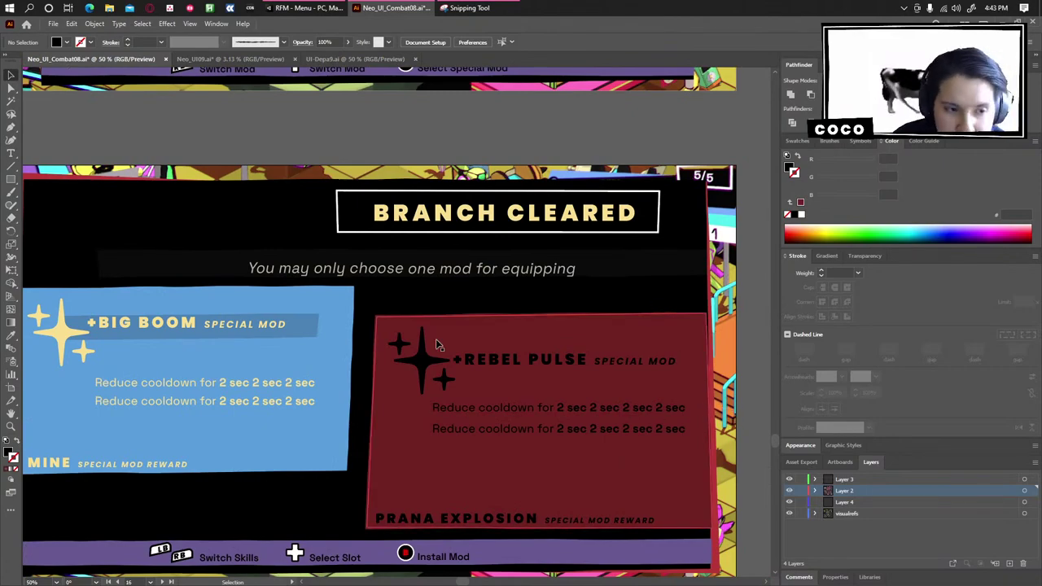
scroll(437, 342, "down", 1)
left_click_drag(271, 269, 442, 272)
scroll(442, 272, "up", 1)
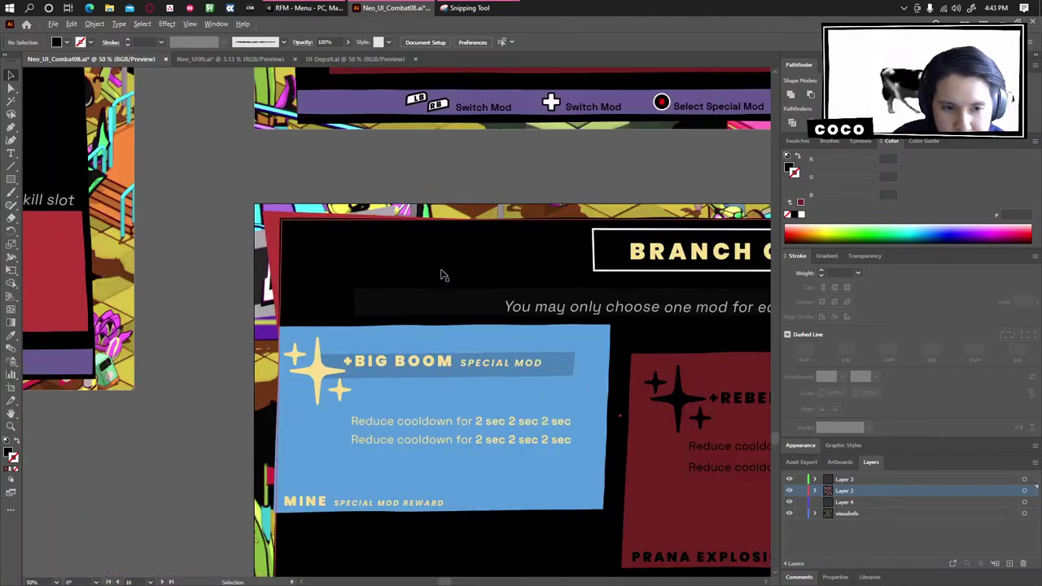
scroll(441, 272, "up", 1)
left_click_drag(583, 409, 179, 161)
scroll(425, 248, "up", 1)
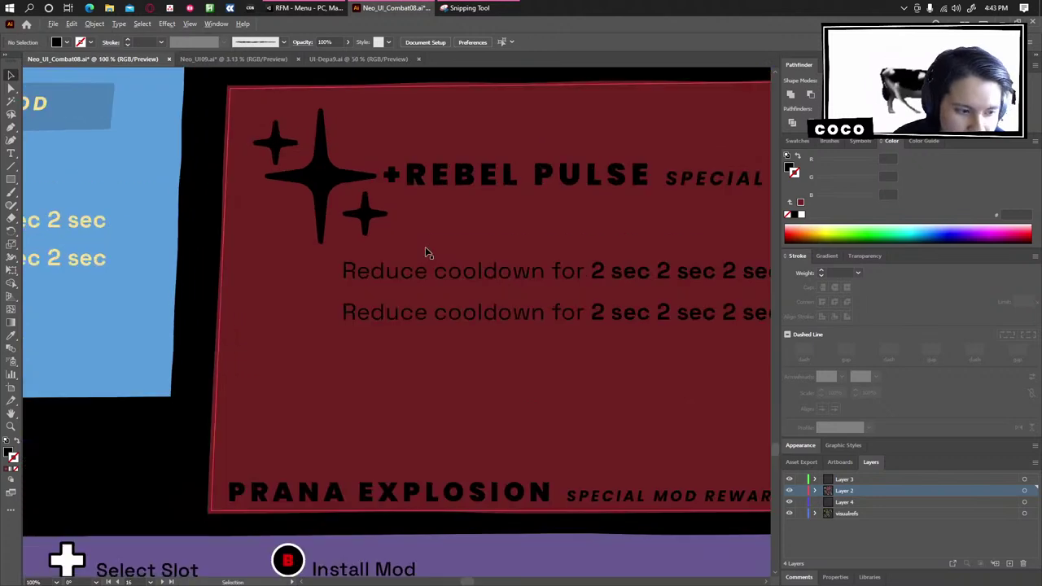
left_click_drag(523, 225, 247, 245)
left_click_drag(337, 230, 497, 299)
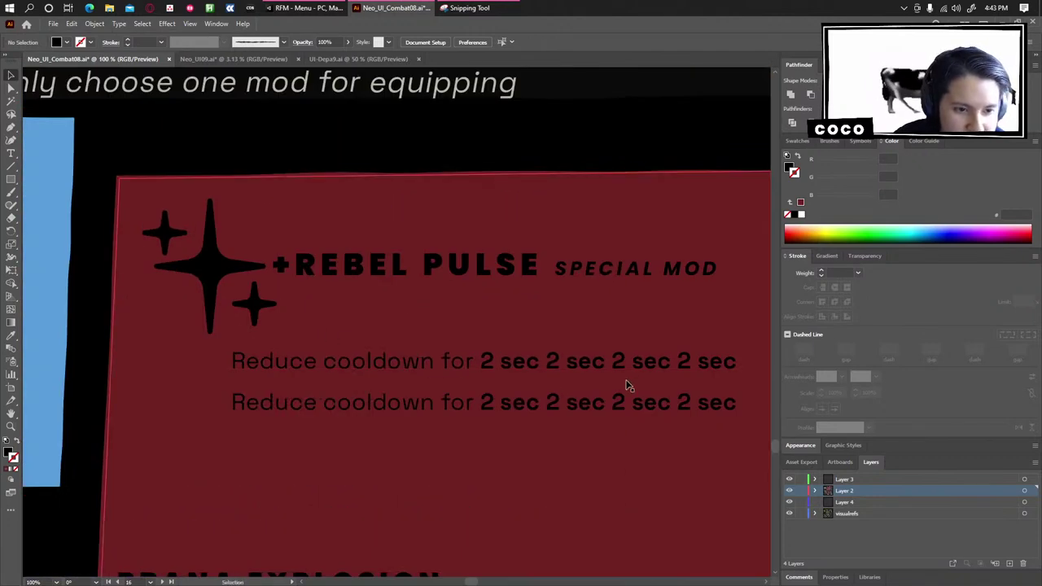
scroll(500, 372, "down", 1)
scroll(558, 286, "down", 1)
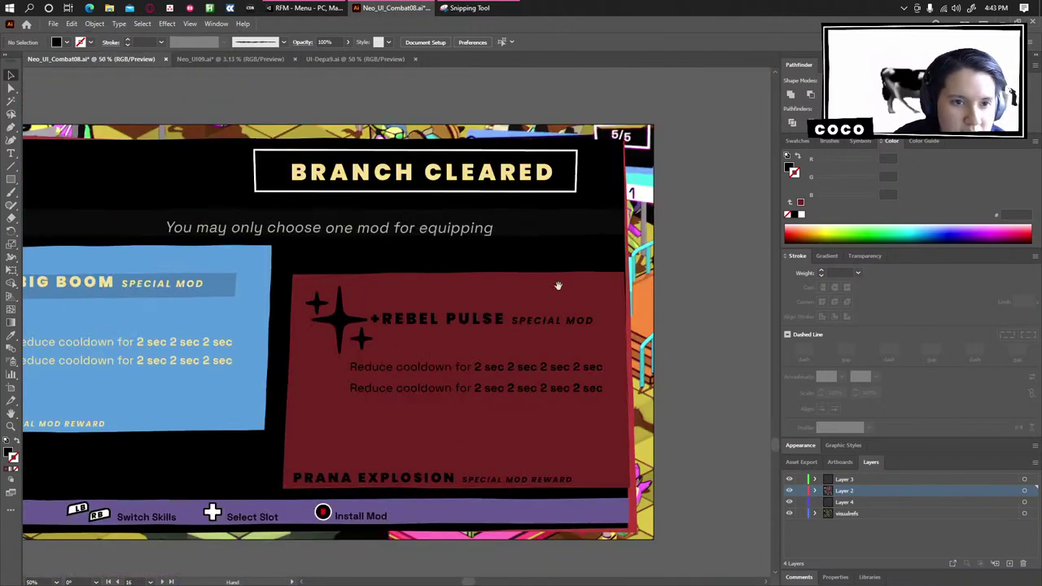
Review the stacked Branch Cleared mockup against the side-by-side version beneath it and look over the surrounding canvas.
scroll(558, 285, "left", 4)
scroll(557, 286, "down", 1)
left_click_drag(423, 231, 529, 453)
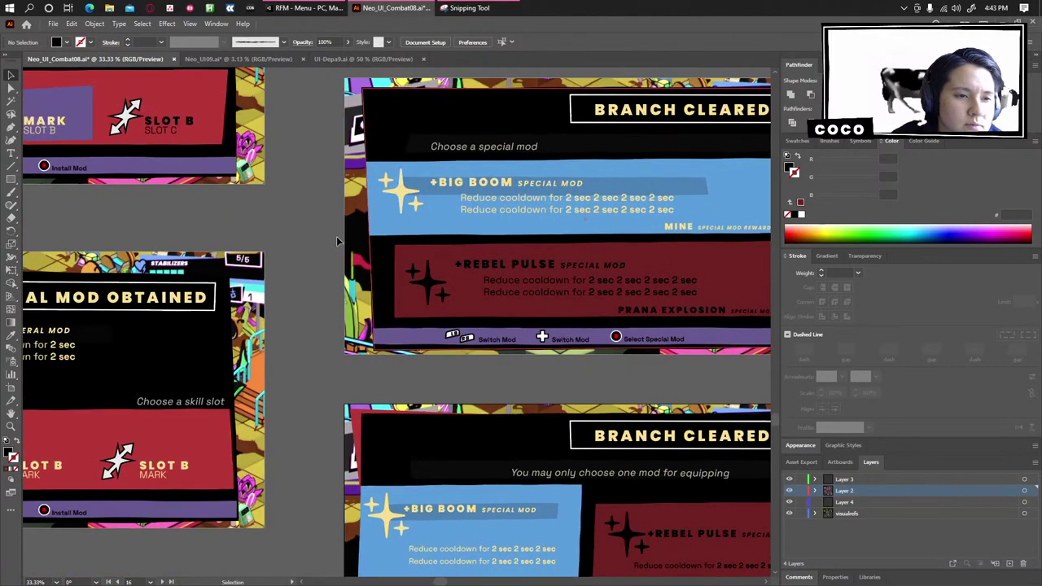
scroll(337, 236, "down", 1)
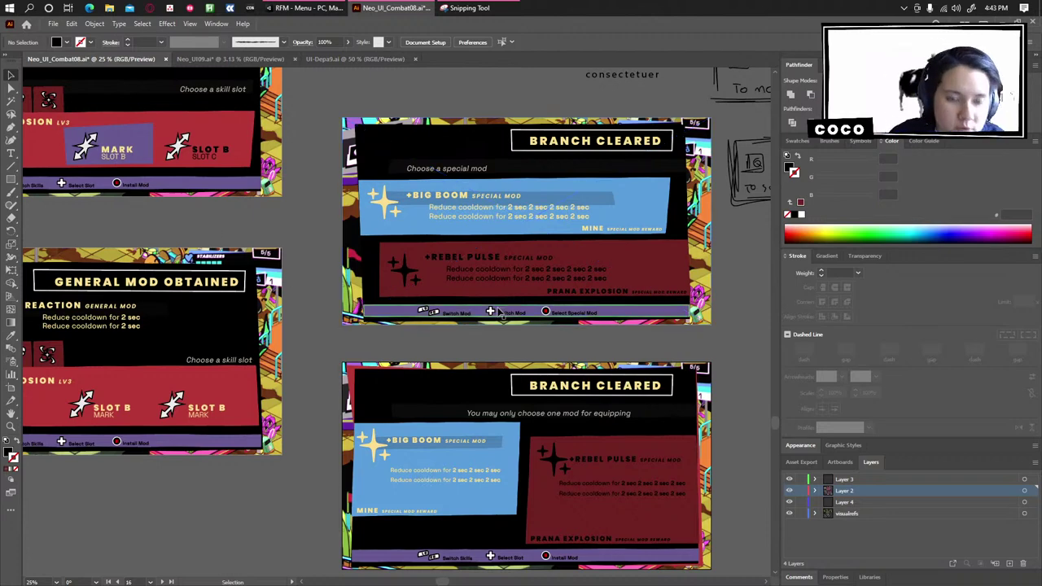
left_click_drag(600, 132, 499, 229)
scroll(500, 229, "up", 1)
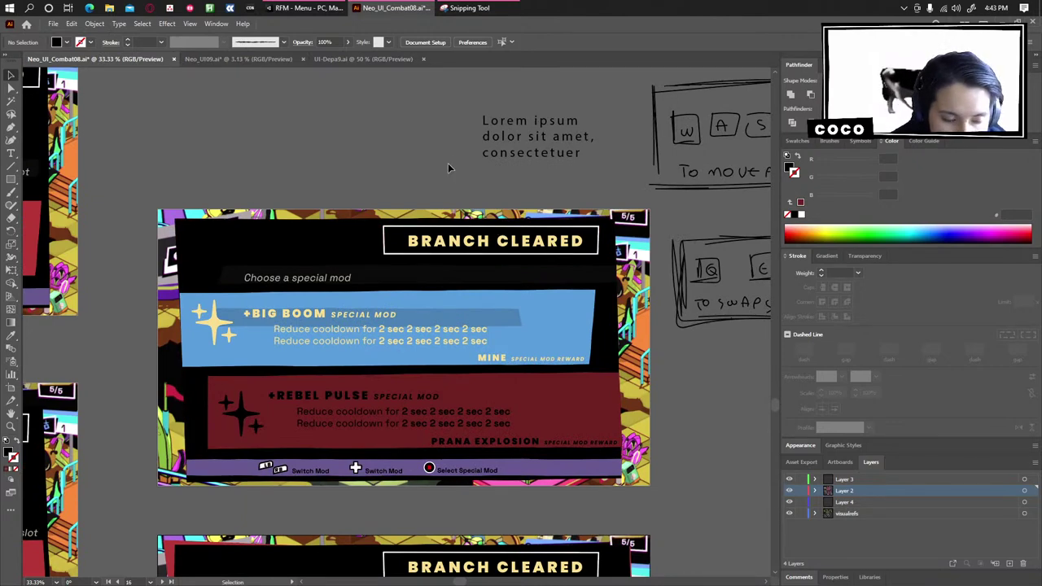
scroll(685, 410, "down", 1)
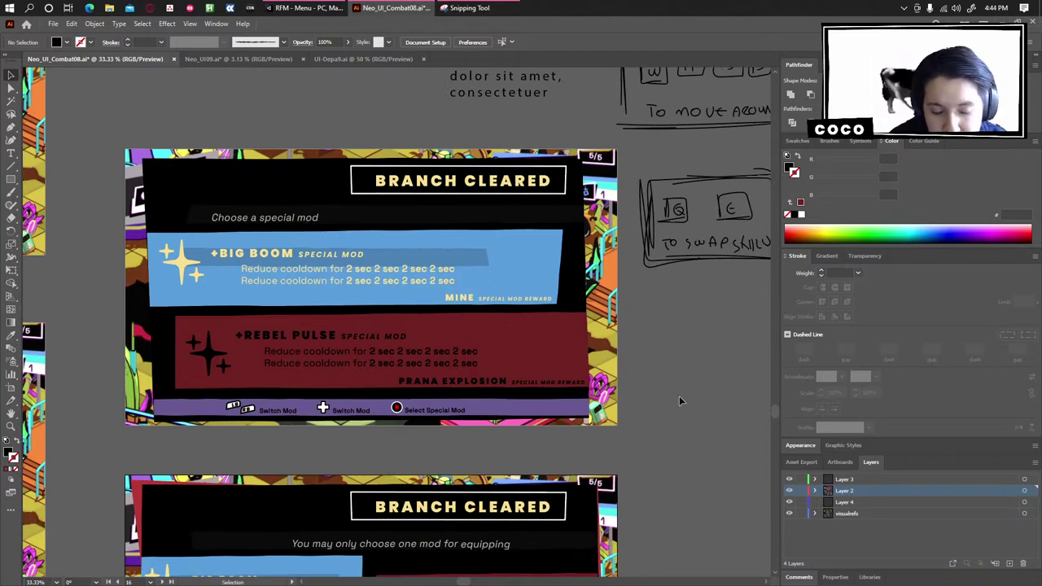
scroll(671, 377, "up", 4)
scroll(671, 377, "left", 2)
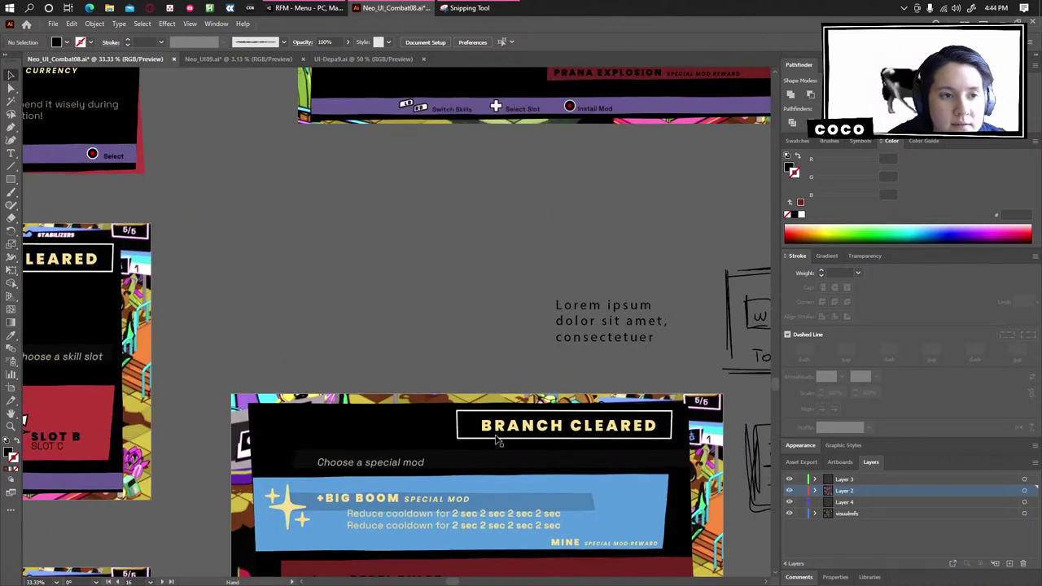
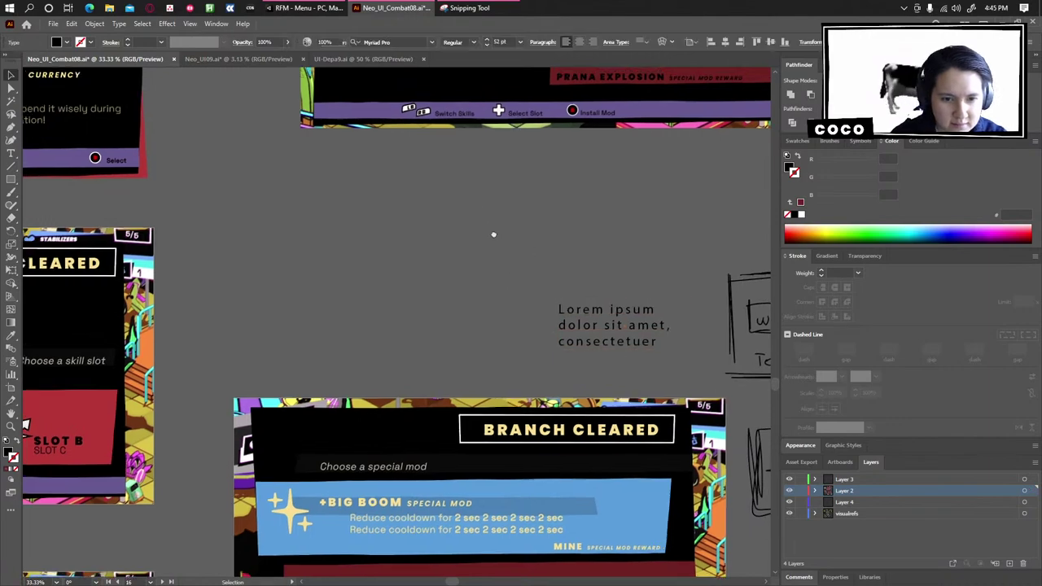
Nudge the standalone Forge mockup slightly up and left, closer beneath the Modulator Skill Loadout in the second column.
scroll(494, 233, "up", 8)
left_click_drag(405, 204, 451, 472)
scroll(402, 270, "down", 2)
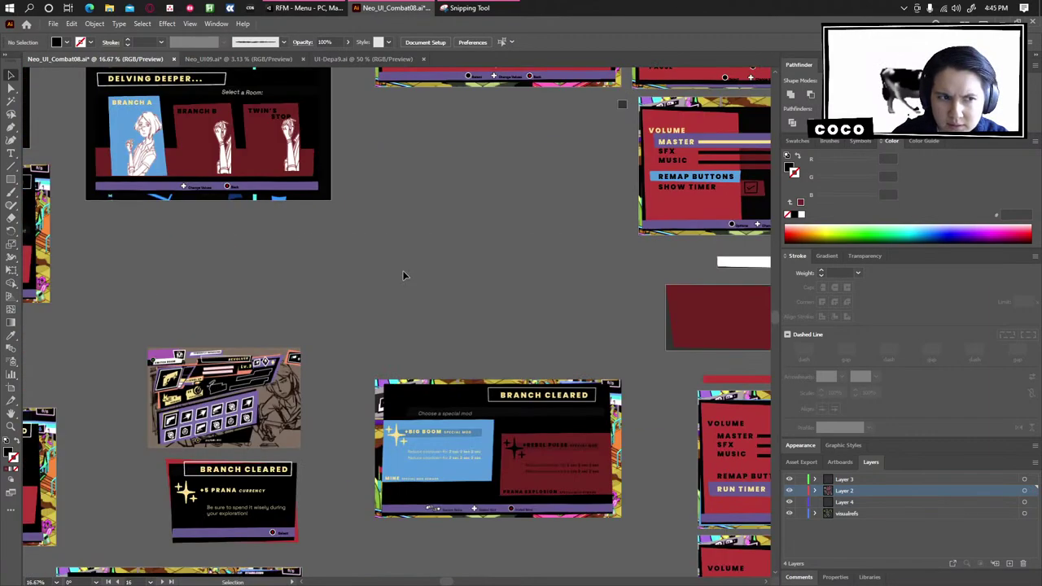
left_click_drag(383, 219, 460, 483)
scroll(445, 316, "down", 1)
left_click_drag(387, 365, 540, 451)
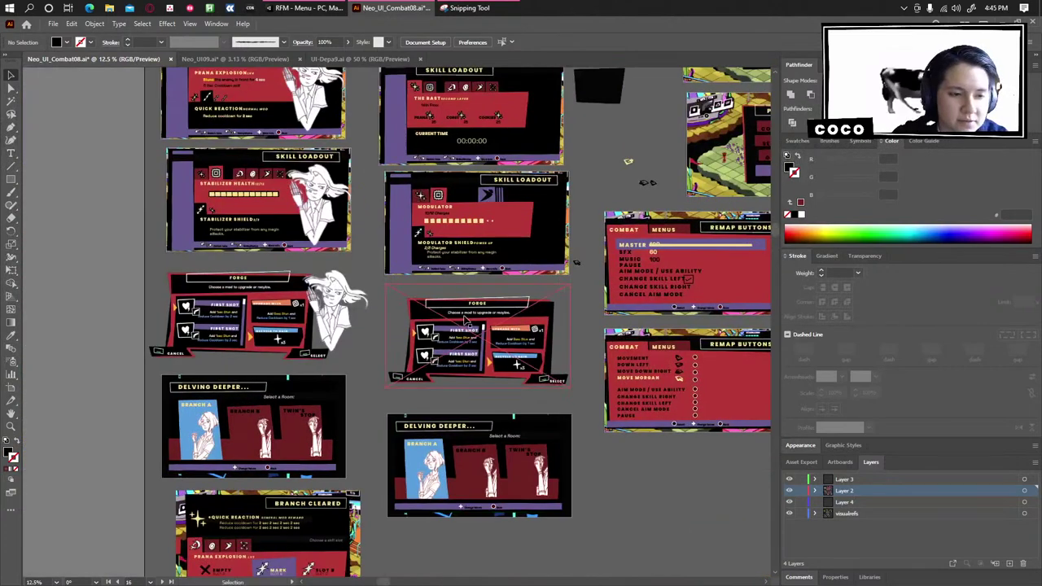
left_click_drag(483, 333, 474, 323)
scroll(547, 372, "up", 1)
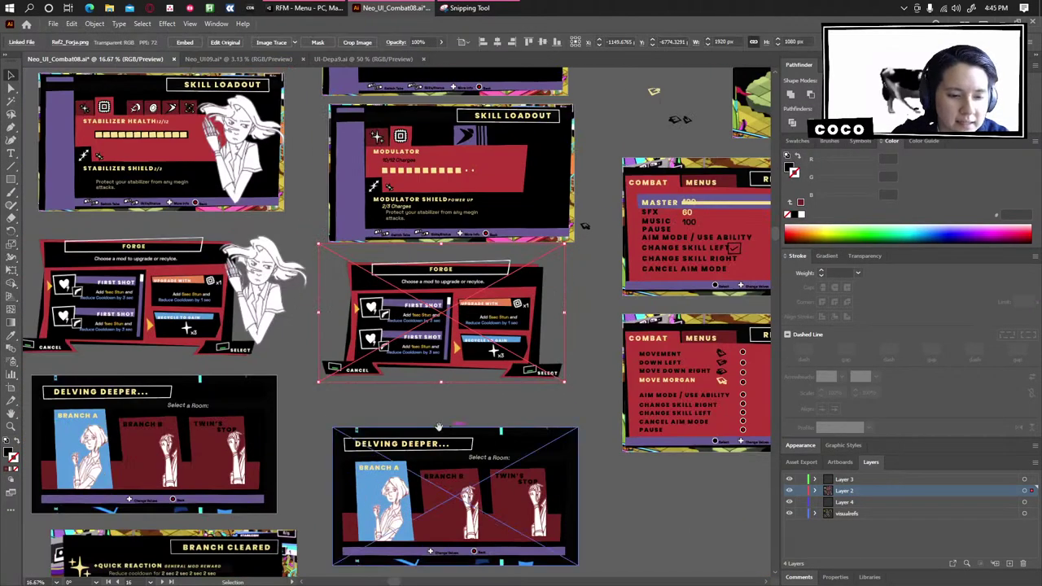
Move the Delving Deeper copy's artboard with its content into the third column, directly beneath the lower Remap Buttons mockup.
left_click_drag(513, 447, 483, 380)
scroll(257, 284, "down", 1)
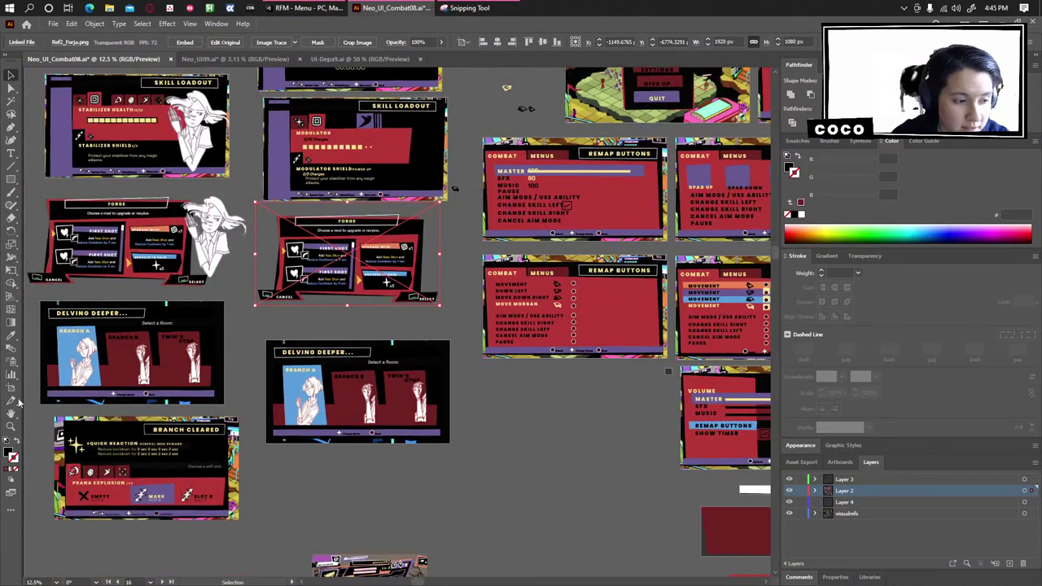
key("shift+o")
left_click_drag(343, 369, 560, 402)
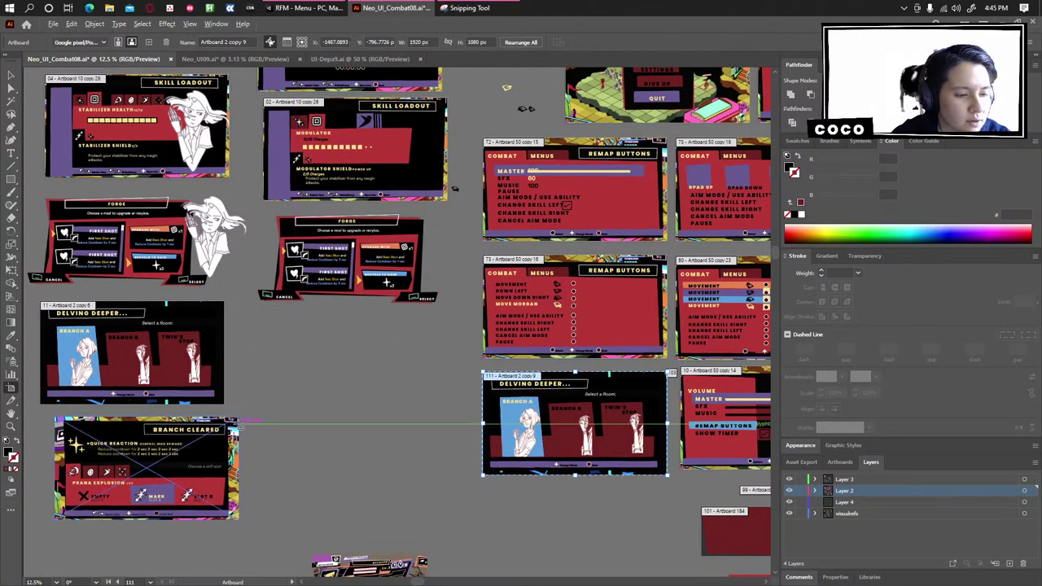
Shift the Quick Reaction Branch Cleared reference image left, beneath the Delving Deeper mockup in the first column.
scroll(148, 452, "up", 1)
left_click_drag(148, 452, 268, 418)
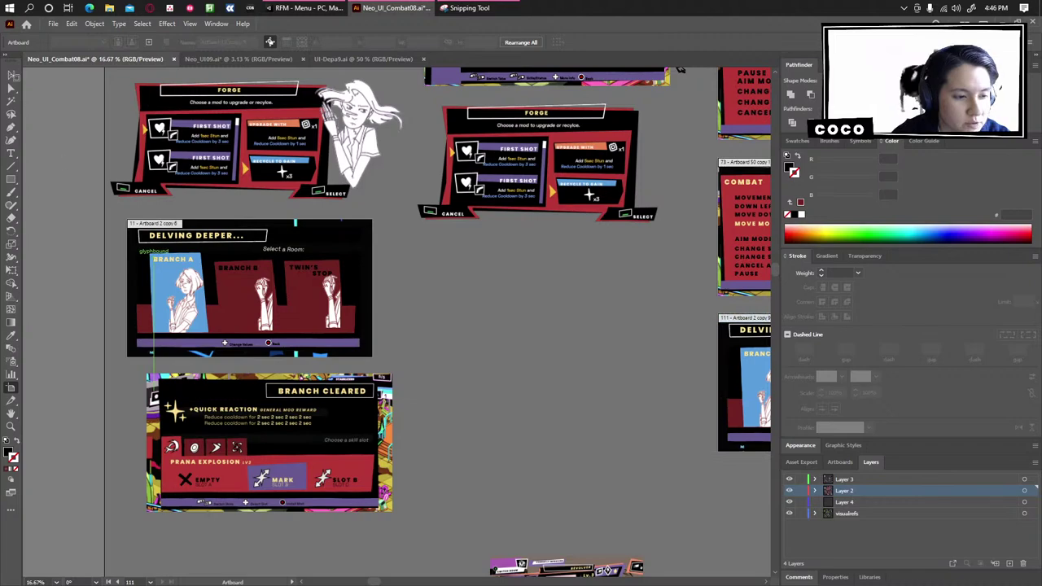
key("v")
left_click(340, 463)
left_click_drag(340, 463, 309, 462)
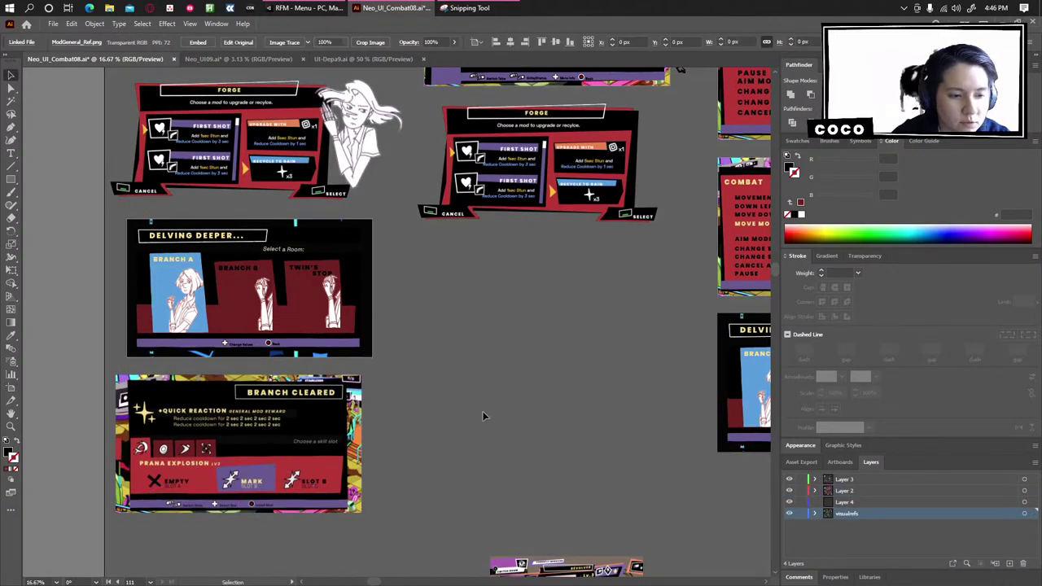
left_click(484, 416)
Duplicate the Quick Reaction Branch Cleared artboard beneath the standalone Forge mockup, and move the weapon-menu sketch down out of its way.
scroll(484, 416, "down", 2)
left_click_drag(611, 464, 467, 197)
left_click_drag(200, 360, 369, 260)
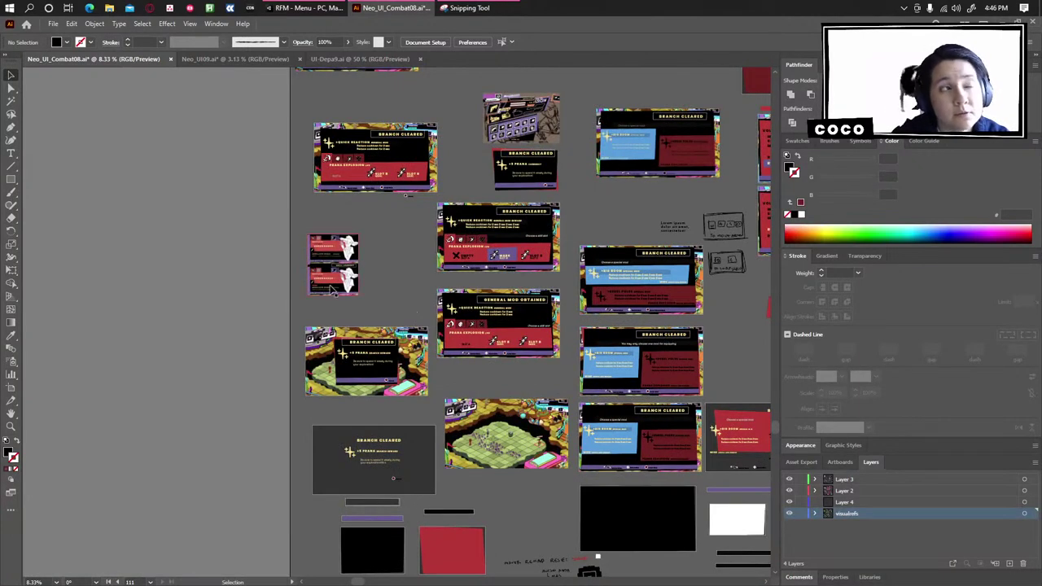
scroll(419, 221, "up", 1)
left_click_drag(420, 221, 292, 289)
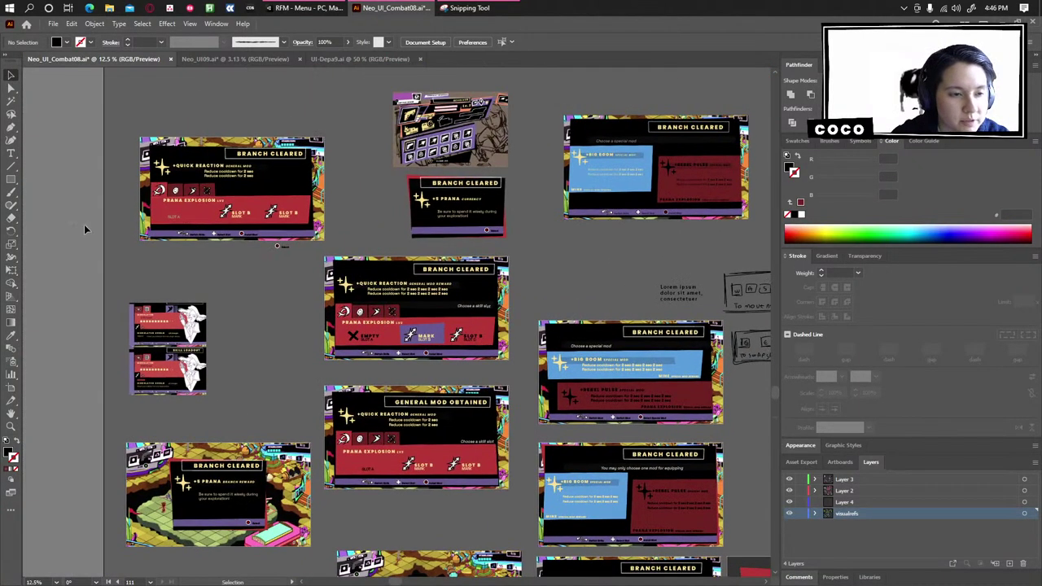
left_click(10, 389)
left_click(437, 313)
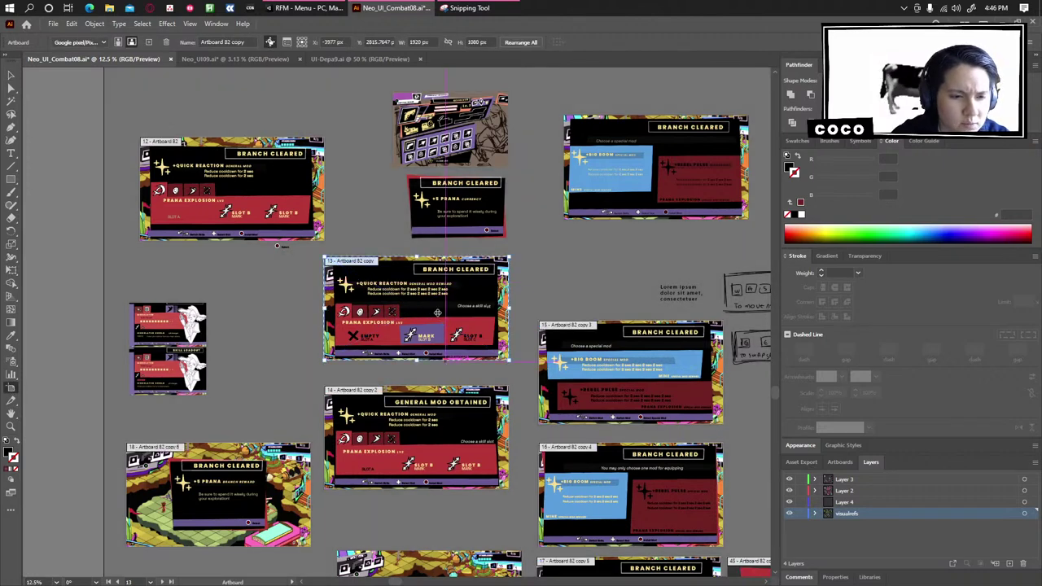
scroll(438, 313, "up", 2)
scroll(438, 312, "left", 1)
left_click_drag(343, 350, 385, 161)
key("v")
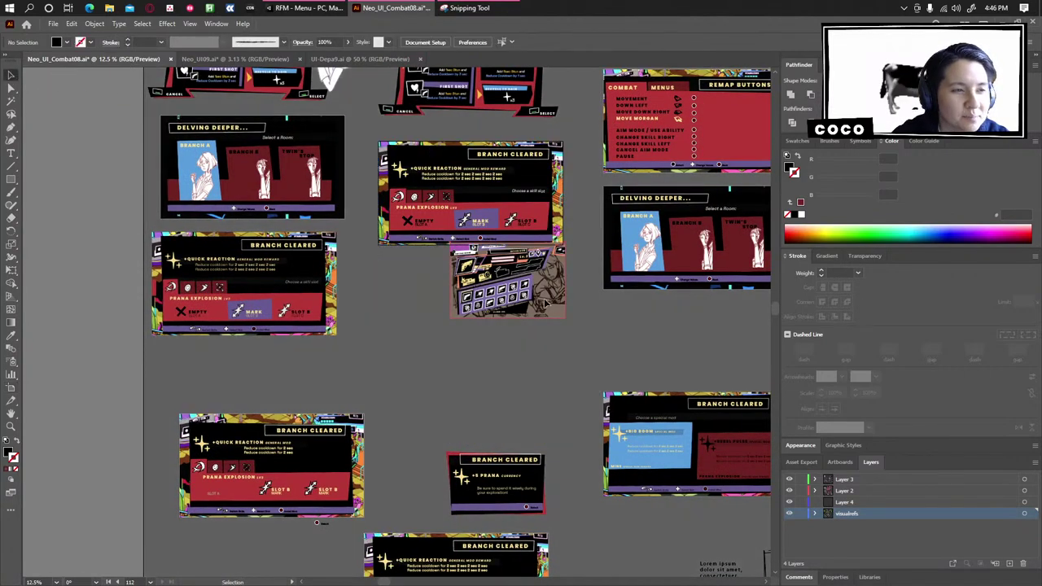
mouse_move(544, 305)
left_mouse_down()
mouse_move(536, 407)
mouse_move(512, 420)
left_mouse_up()
left_click(475, 306)
Nudge the standalone Forge mockup slightly down toward the duplicated Branch Cleared artboard.
scroll(474, 305, "up", 2)
left_click_drag(404, 226, 448, 424)
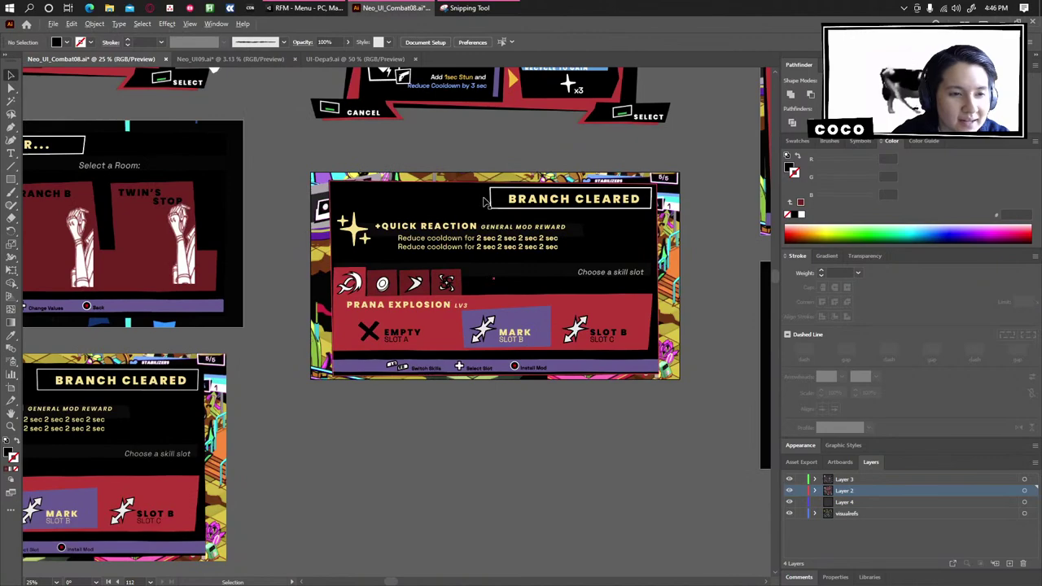
left_click_drag(480, 166, 458, 383)
mouse_move(437, 264)
left_mouse_down()
mouse_move(443, 288)
mouse_move(433, 277)
left_mouse_up()
Move the duplicated Quick Reaction Branch Cleared artboard down to widen the gap beneath the Forge mockup.
left_click_drag(500, 385, 418, 245)
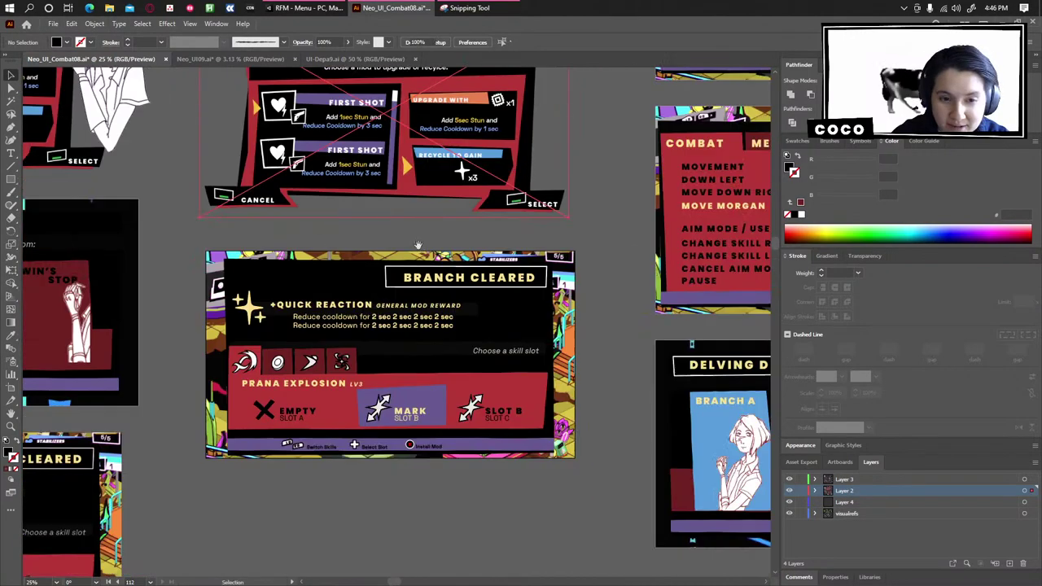
key("shift+o")
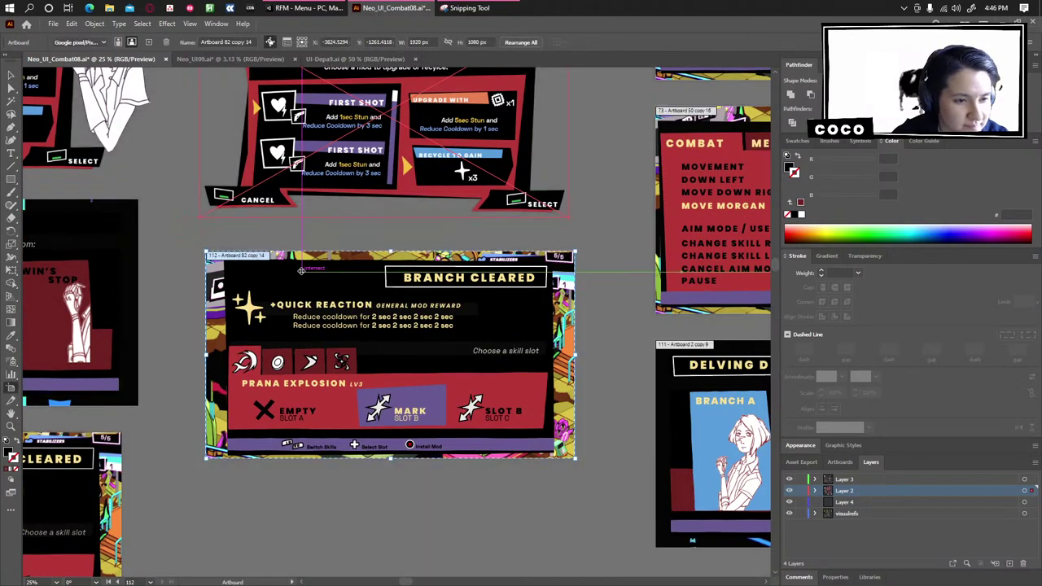
left_click_drag(301, 270, 304, 319)
key("v")
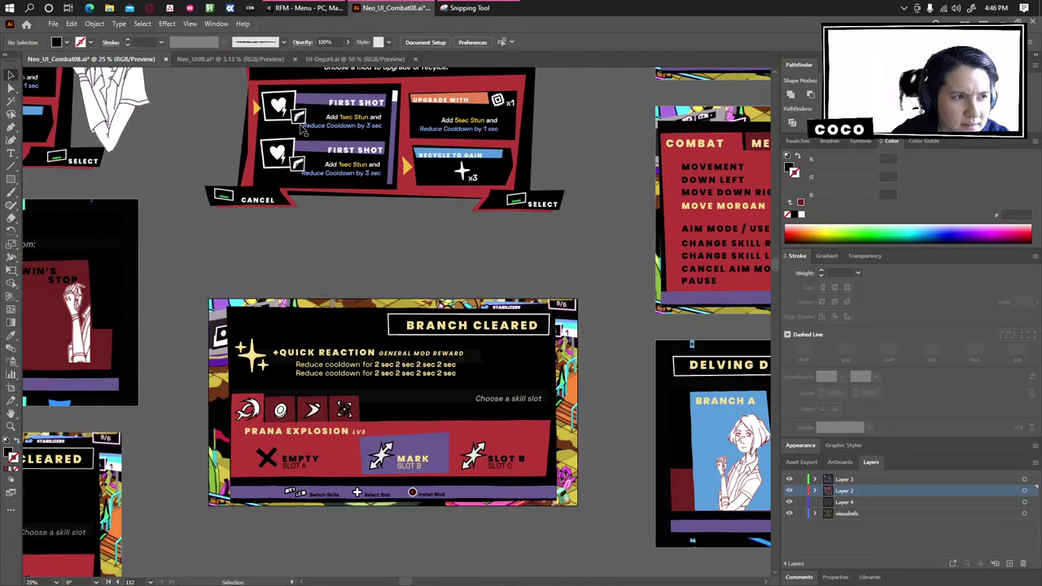
Move the standalone Forge mockup down and right above the duplicated Branch Cleared artboard, and nudge the white character illustration slightly right.
left_click_drag(301, 128, 306, 176)
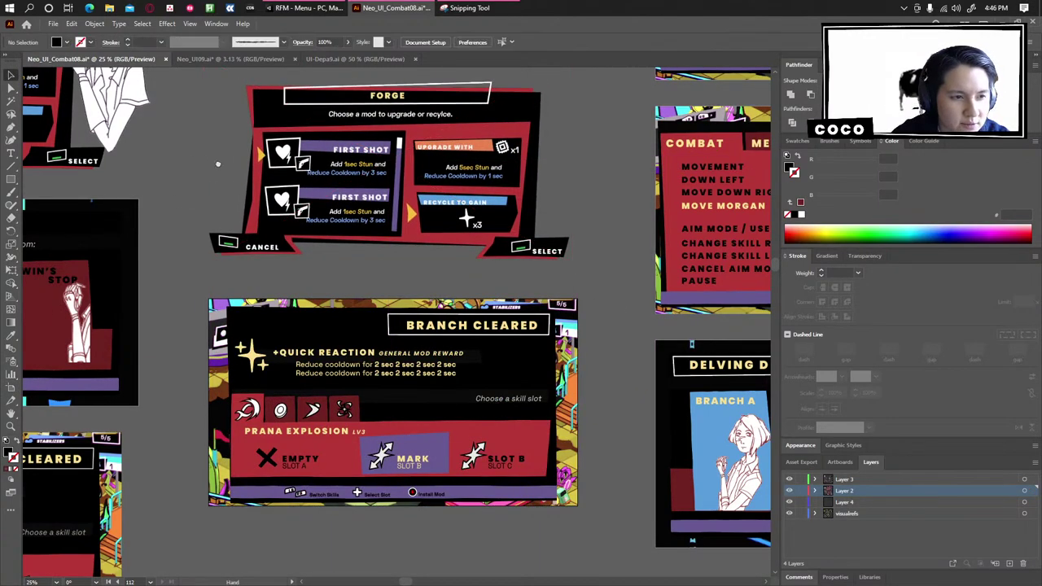
left_click_drag(218, 164, 233, 310)
left_click_drag(161, 220, 174, 217)
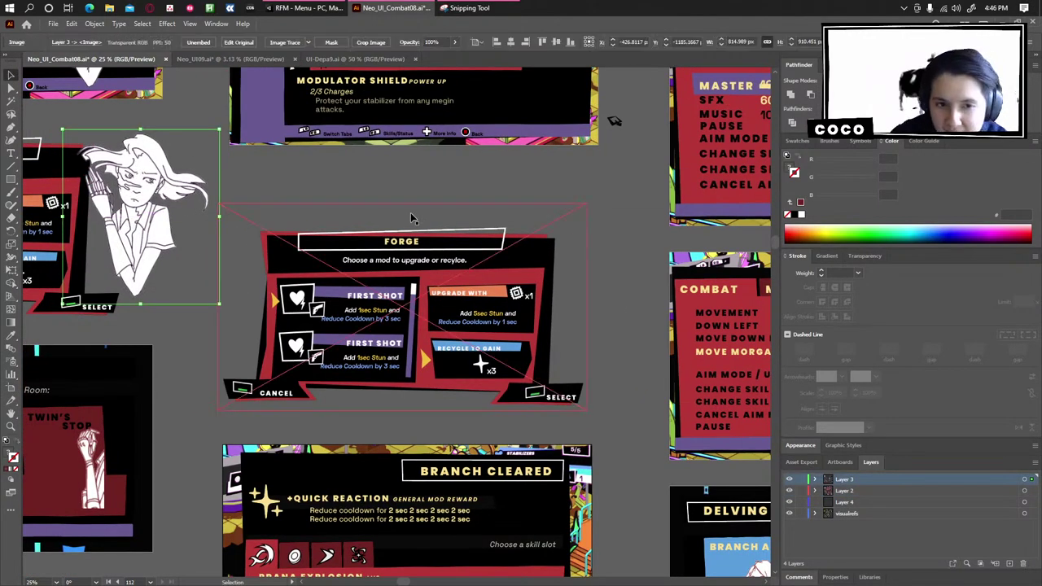
left_click_drag(411, 218, 437, 220)
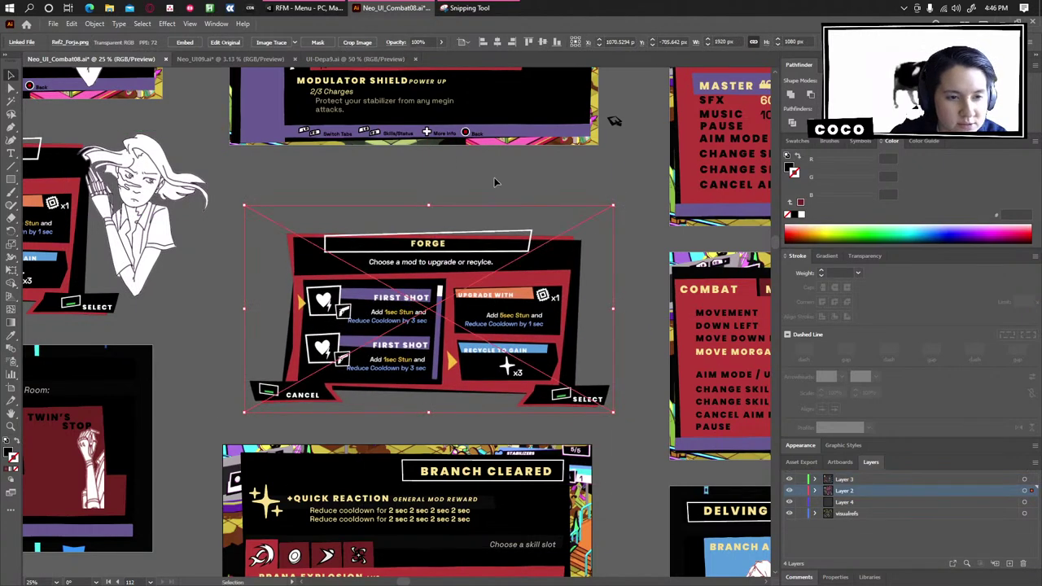
left_click(496, 202)
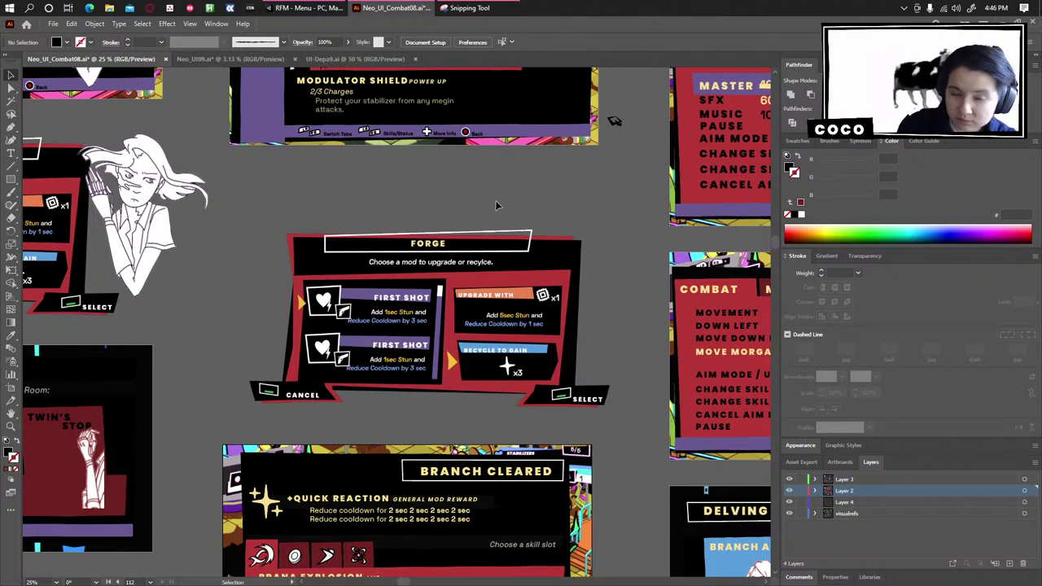
left_click_drag(427, 279, 420, 265)
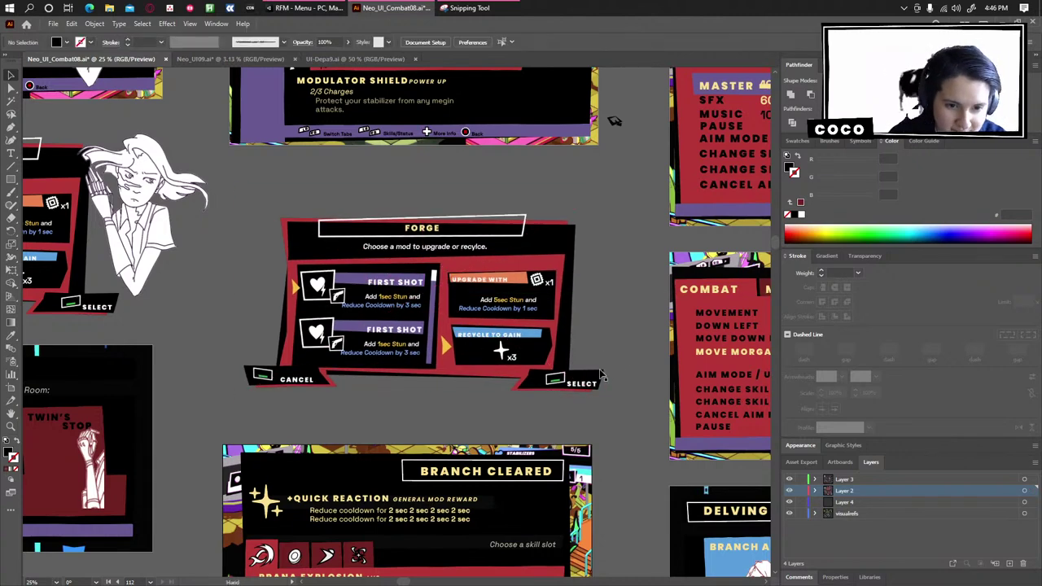
Adjust the vertical gap between the standalone Forge mockup and the Branch Cleared artboard, lowering the mockup and raising it again.
scroll(457, 255, "down", 5)
scroll(458, 254, "up", 1)
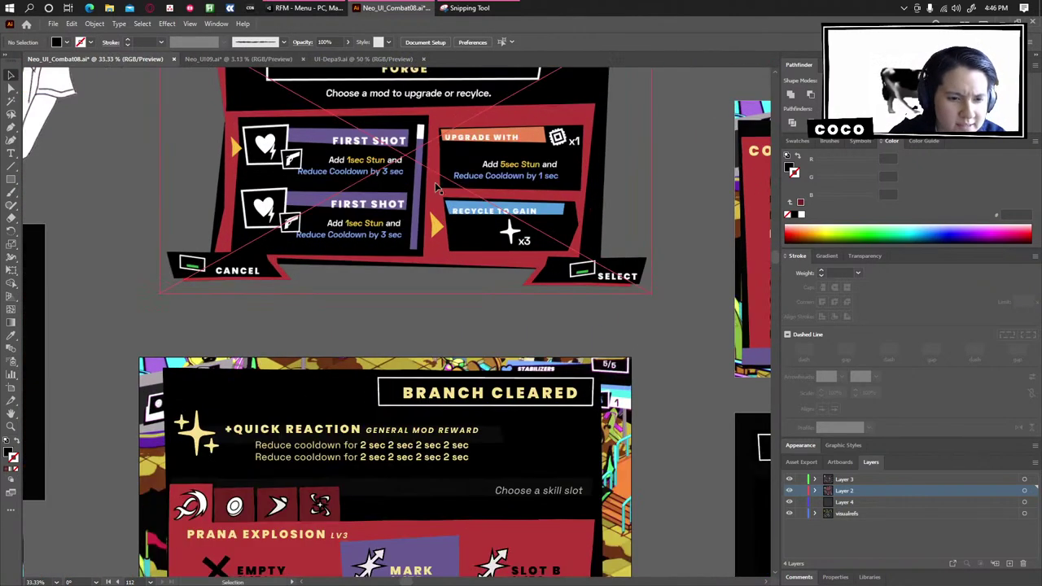
left_click_drag(441, 140, 436, 321)
scroll(376, 214, "down", 6)
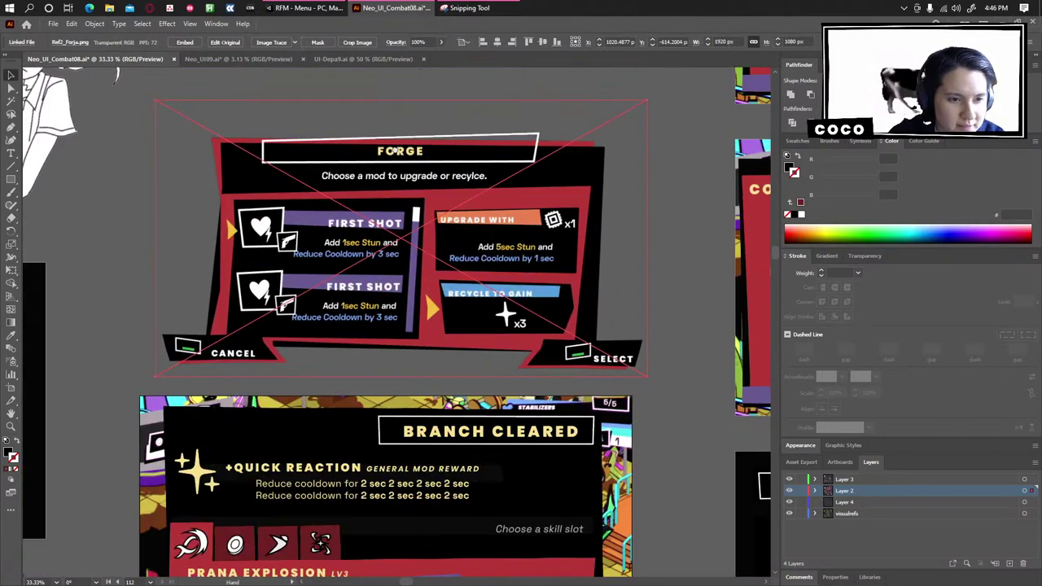
scroll(390, 144, "up", 2)
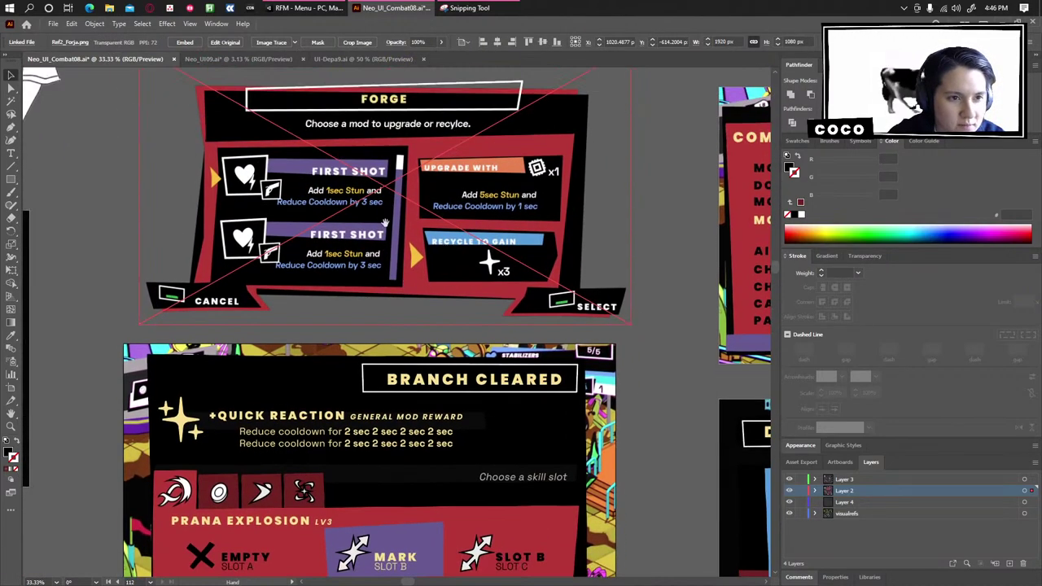
scroll(371, 210, "up", 1)
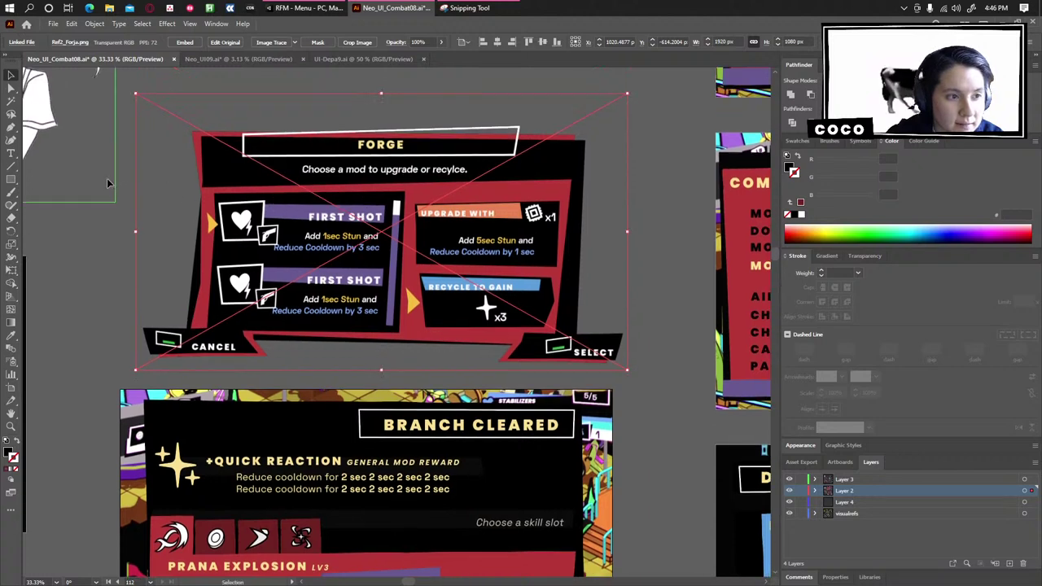
left_click_drag(371, 210, 323, 214)
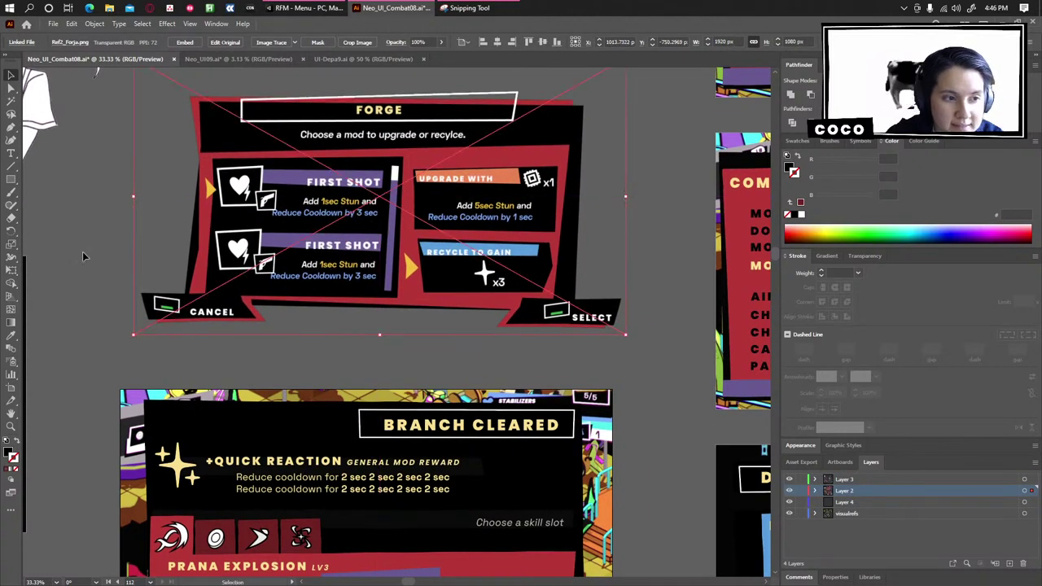
left_click(89, 302)
Lower the standalone Forge mockup until its image frame sits just above the Branch Cleared artboard.
left_click_drag(88, 302, 162, 165)
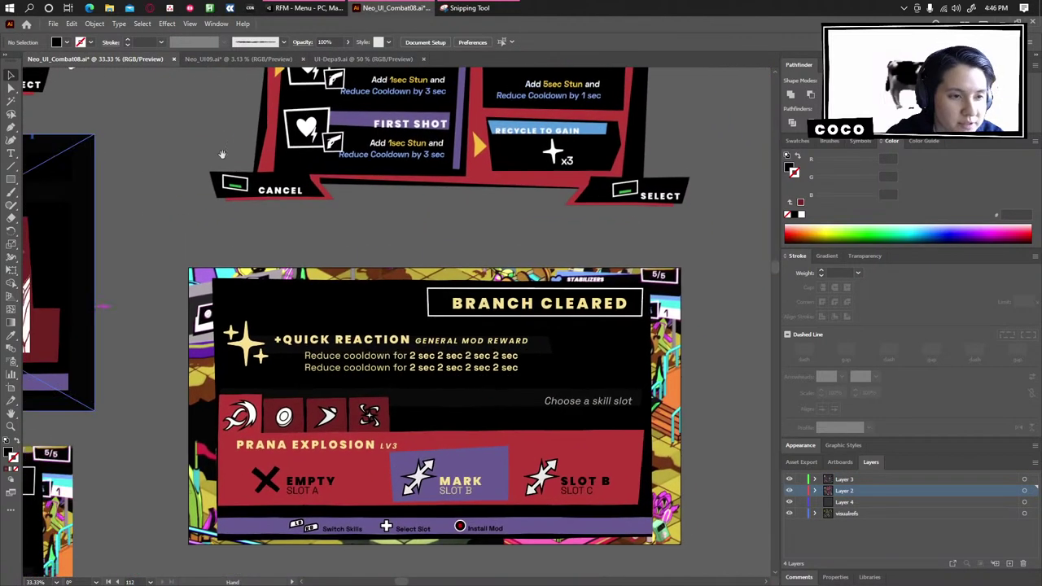
left_click_drag(416, 153, 415, 209)
left_click(728, 212)
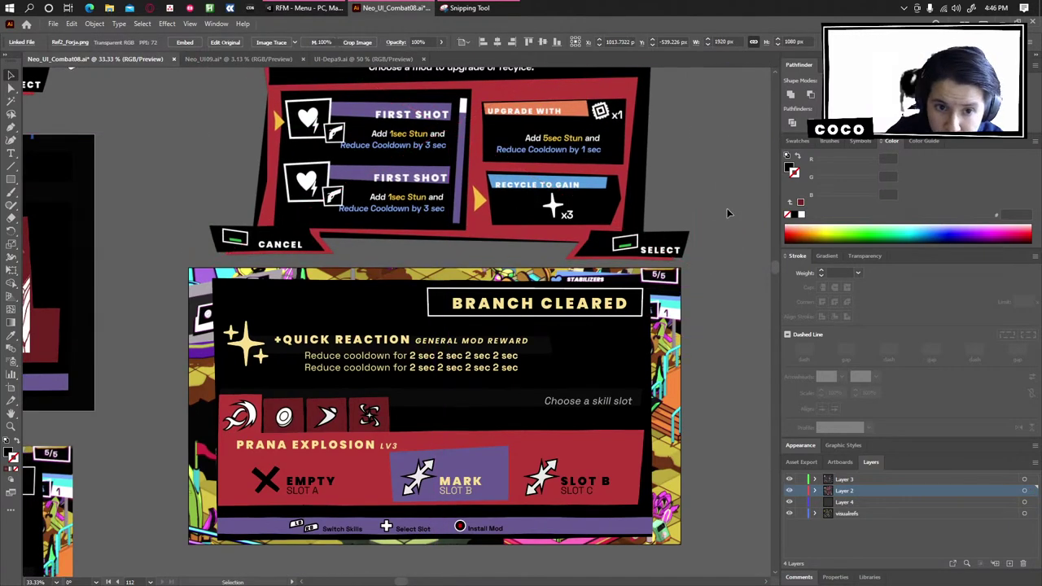
left_click_drag(556, 180, 553, 164)
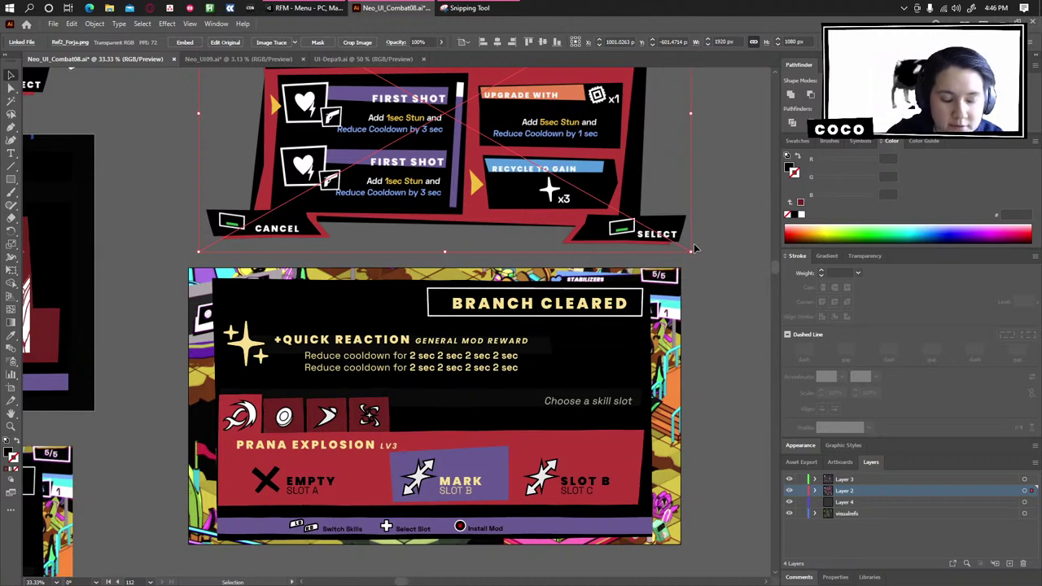
Inspect the Branch Cleared title, the Quick Reaction heading and the cooldown text as individual objects with Direct Selection.
left_click(11, 87)
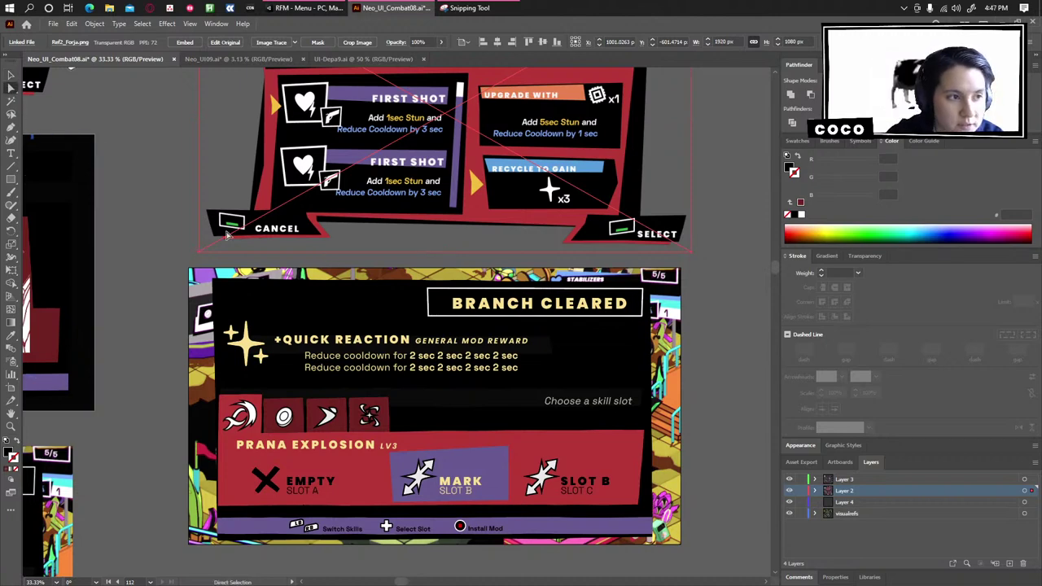
left_click_drag(405, 226, 373, 272)
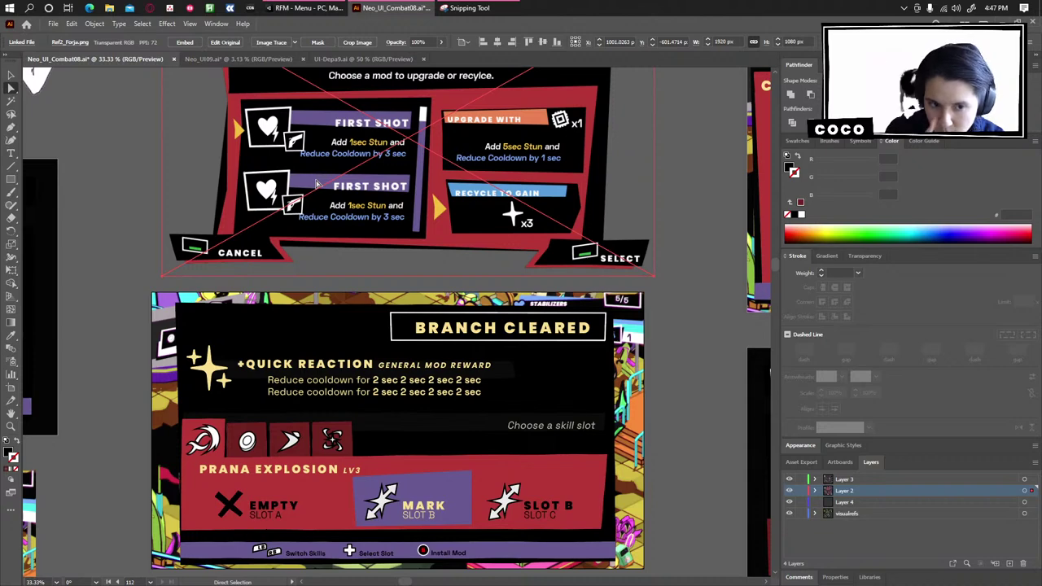
left_click(517, 334)
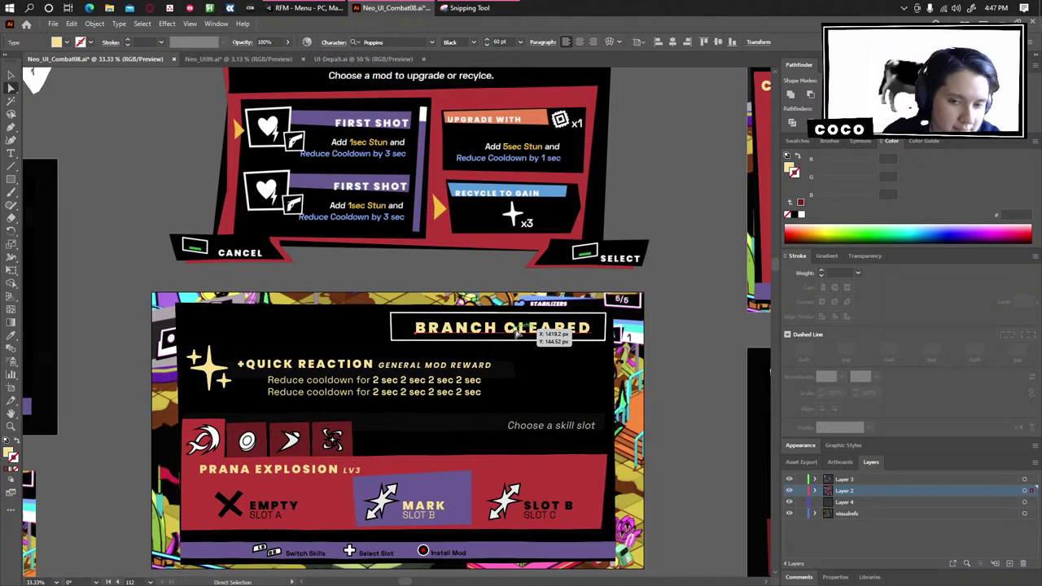
left_click(323, 369)
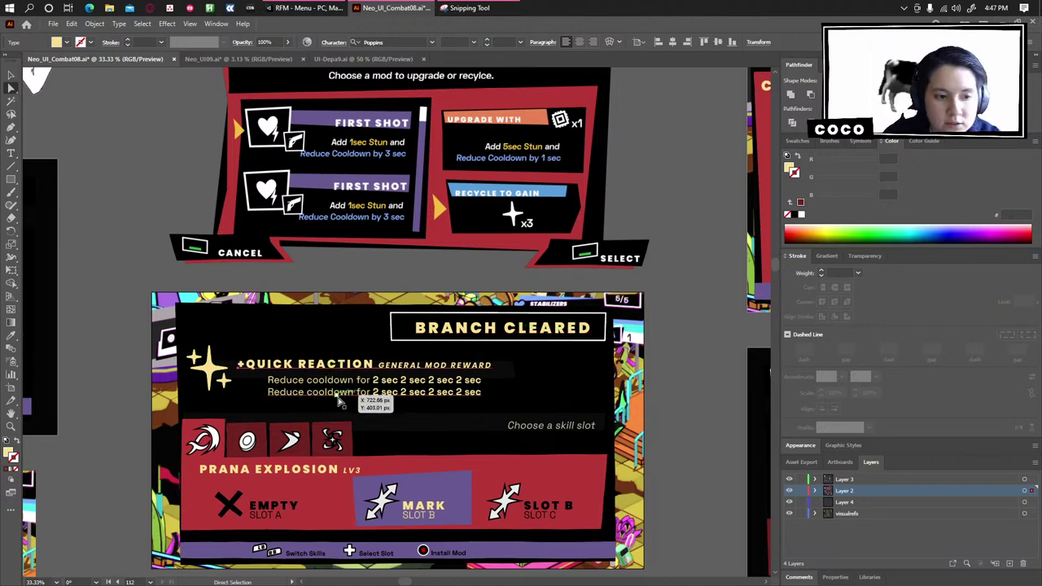
left_click(337, 396)
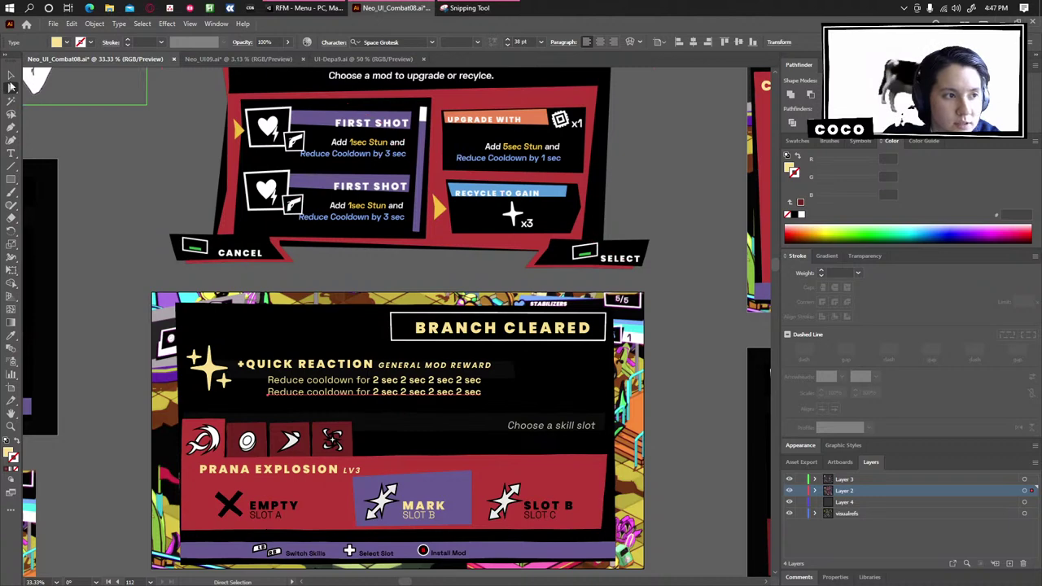
Shift the standalone Forge mockup right, and bring it back left and up above the Branch Cleared artboard.
left_click(11, 75)
left_click_drag(360, 179, 465, 186)
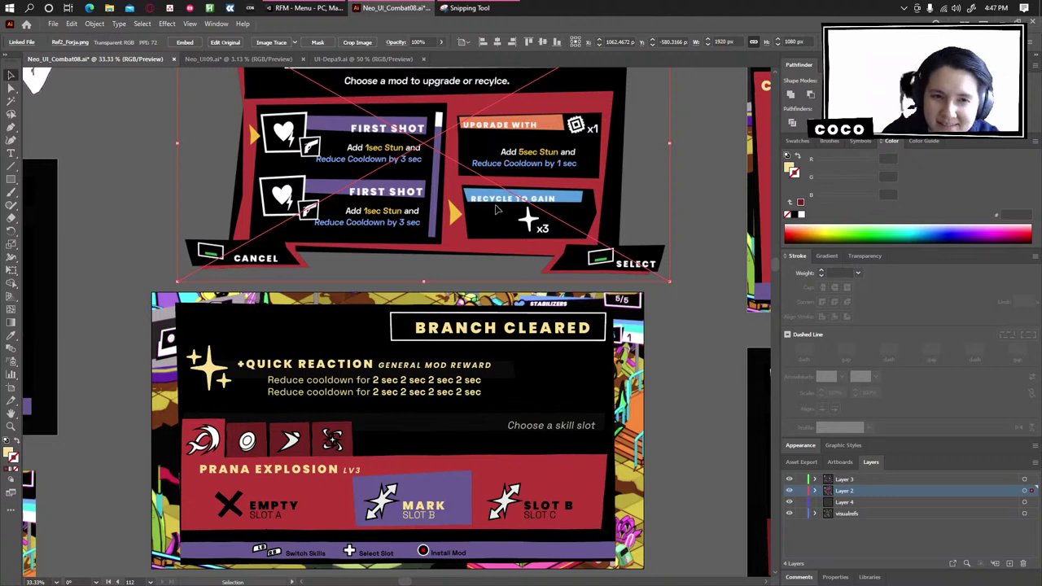
left_click_drag(497, 210, 527, 214)
left_click(702, 394)
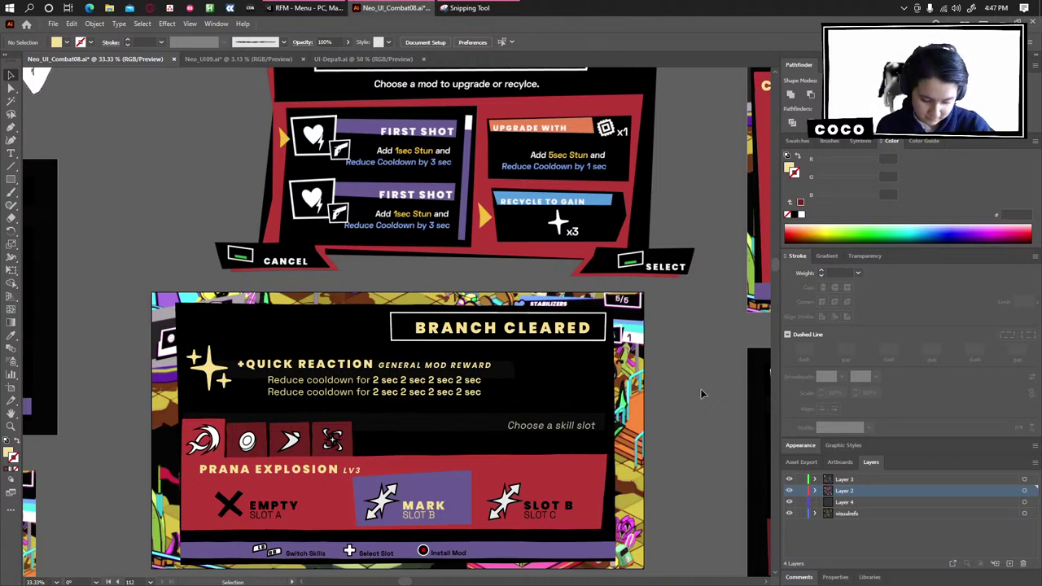
left_click_drag(582, 211, 557, 218)
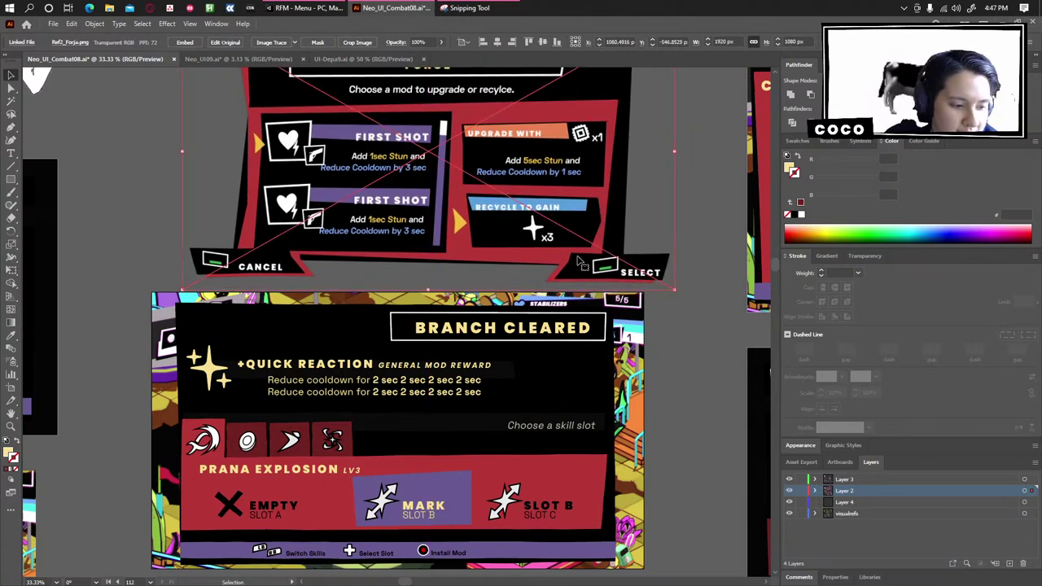
left_click_drag(580, 261, 571, 235)
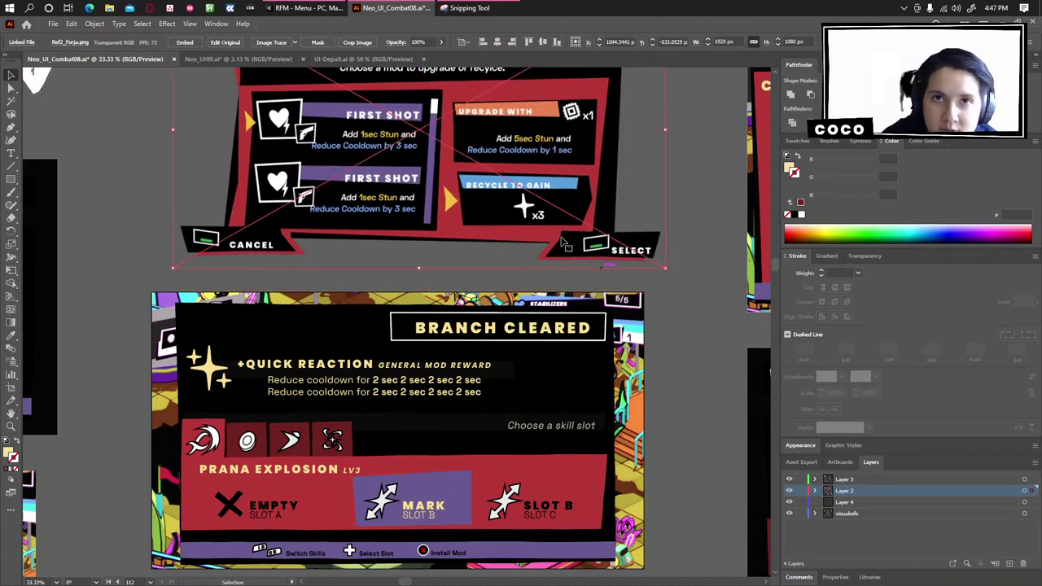
mouse_move(553, 226)
left_mouse_down()
mouse_move(559, 236)
mouse_move(549, 210)
left_mouse_up()
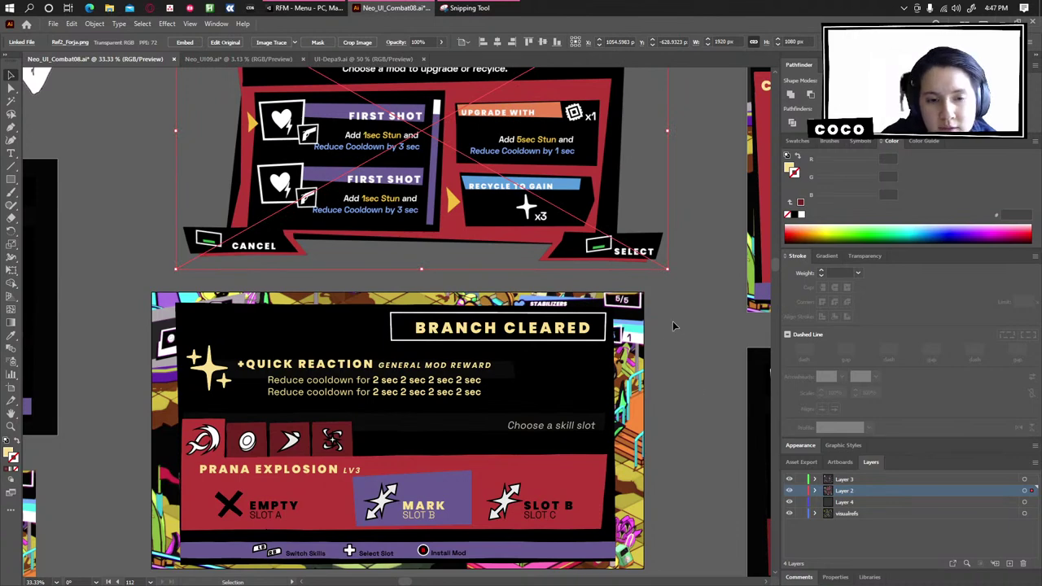
Move the standalone Forge mockup left and slightly down so its sides line up with the Branch Cleared artboard beneath it.
left_click(673, 322)
left_click(619, 300)
left_click_drag(662, 379, 673, 315)
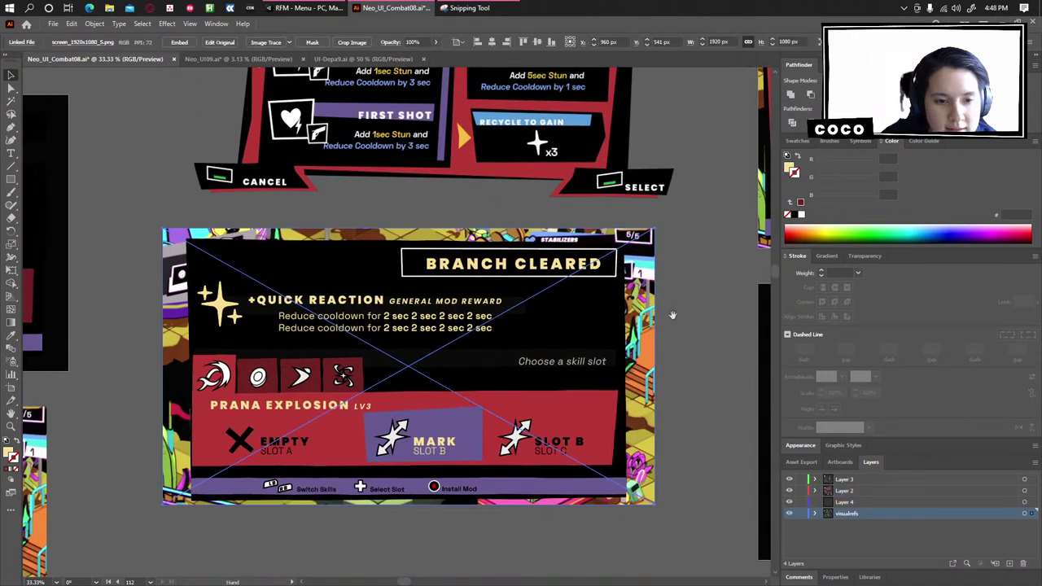
left_click(687, 336)
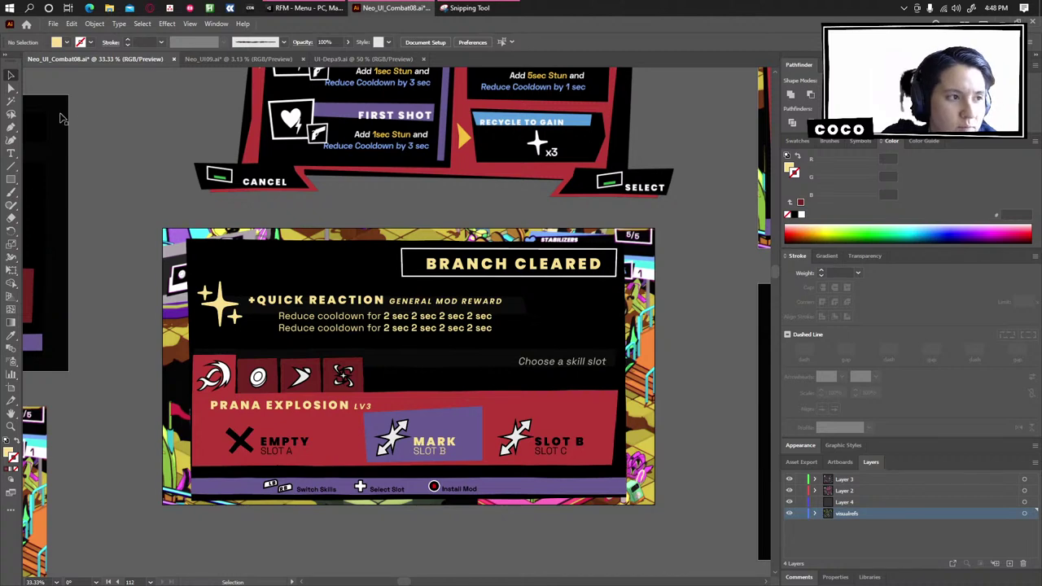
left_click(12, 88)
left_click(185, 191)
left_click_drag(465, 143, 434, 155)
left_click(728, 279)
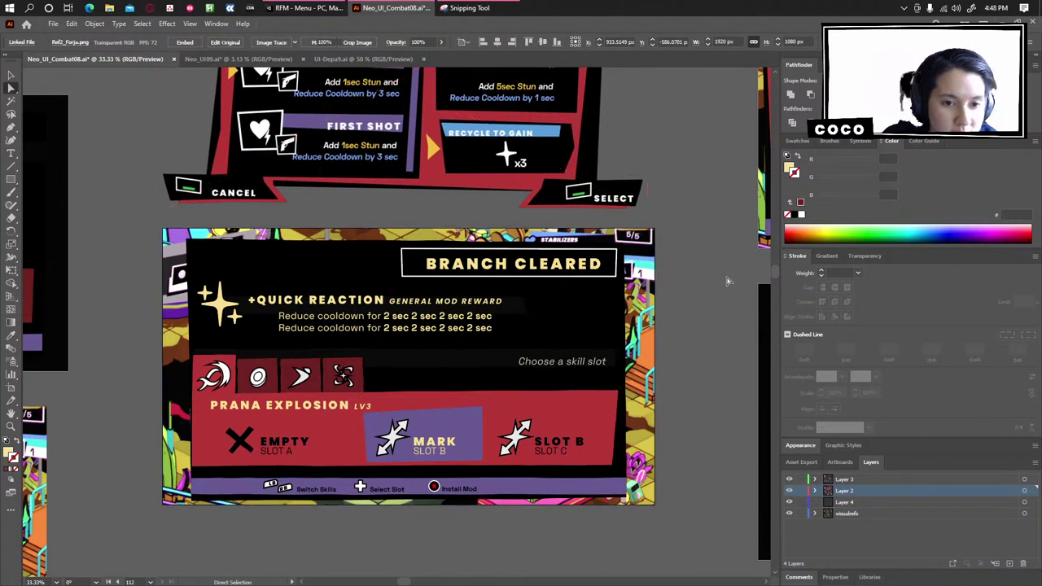
Replace the BRANCH CLEARED title on the duplicated artboard with FORGE.
scroll(726, 284, "up", 1)
scroll(722, 285, "down", 1)
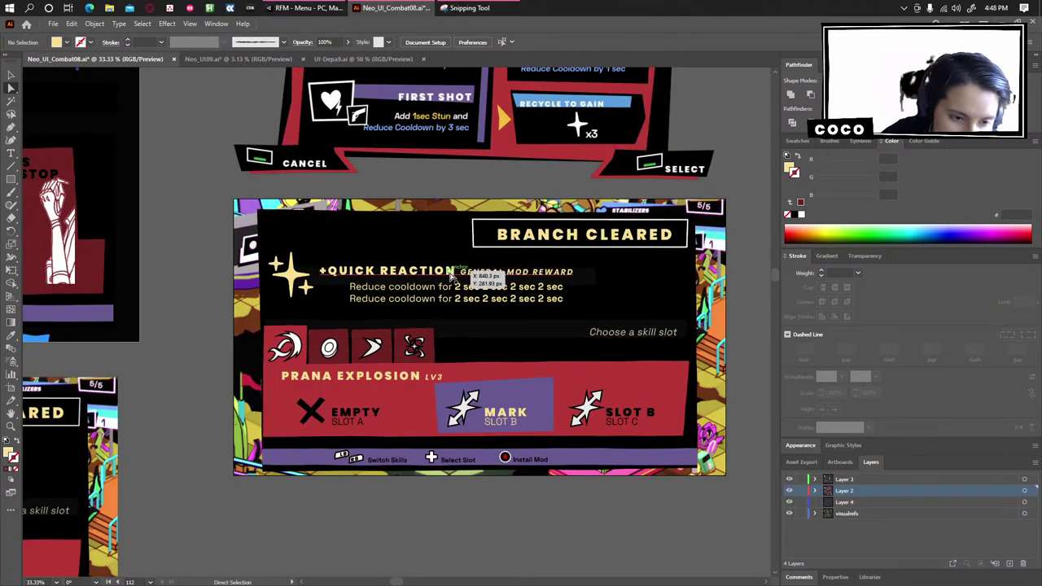
scroll(619, 314, "up", 1)
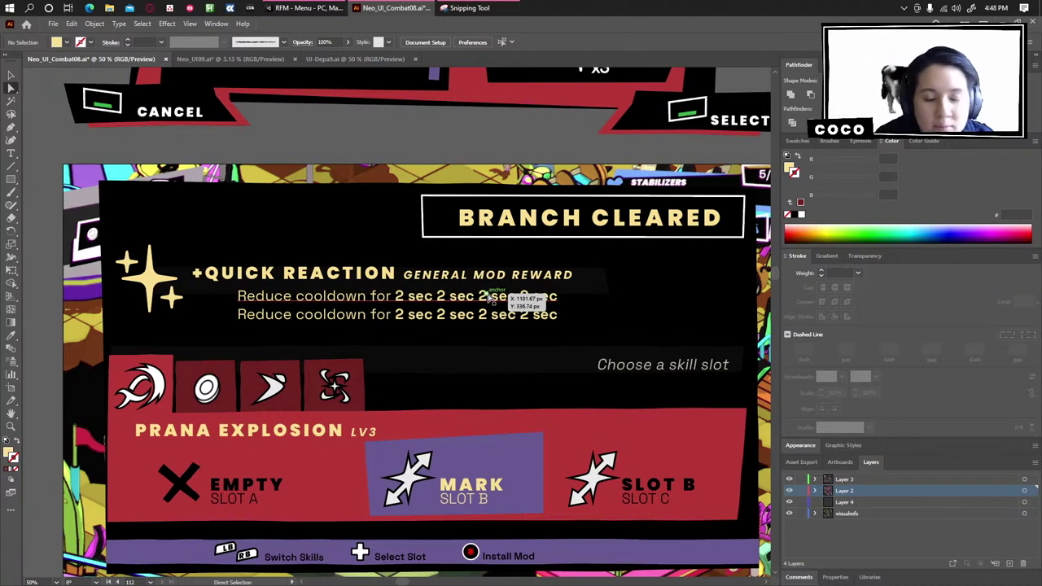
scroll(372, 276, "down", 2)
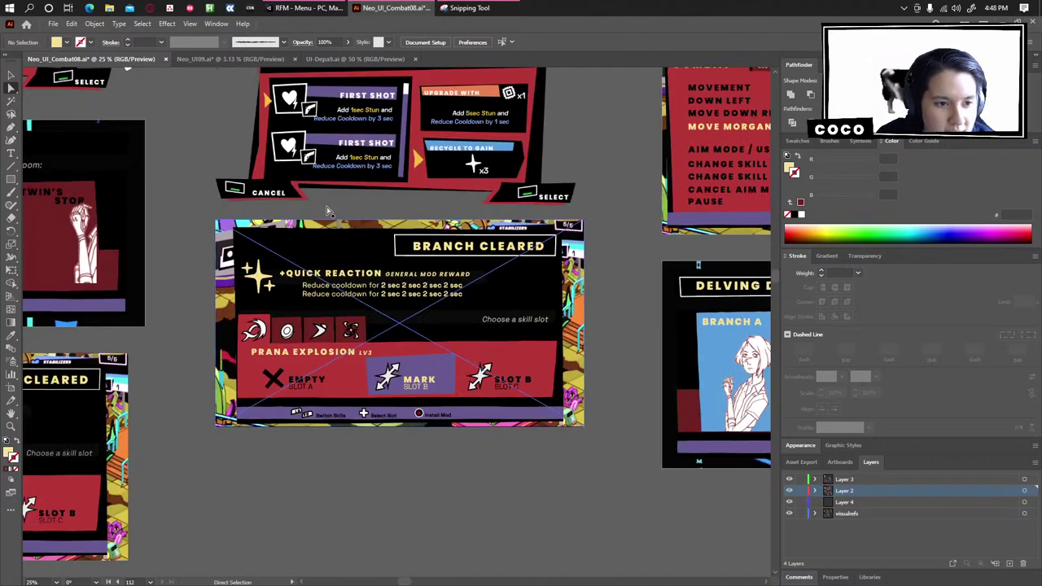
left_click_drag(328, 211, 371, 365)
scroll(291, 277, "up", 1)
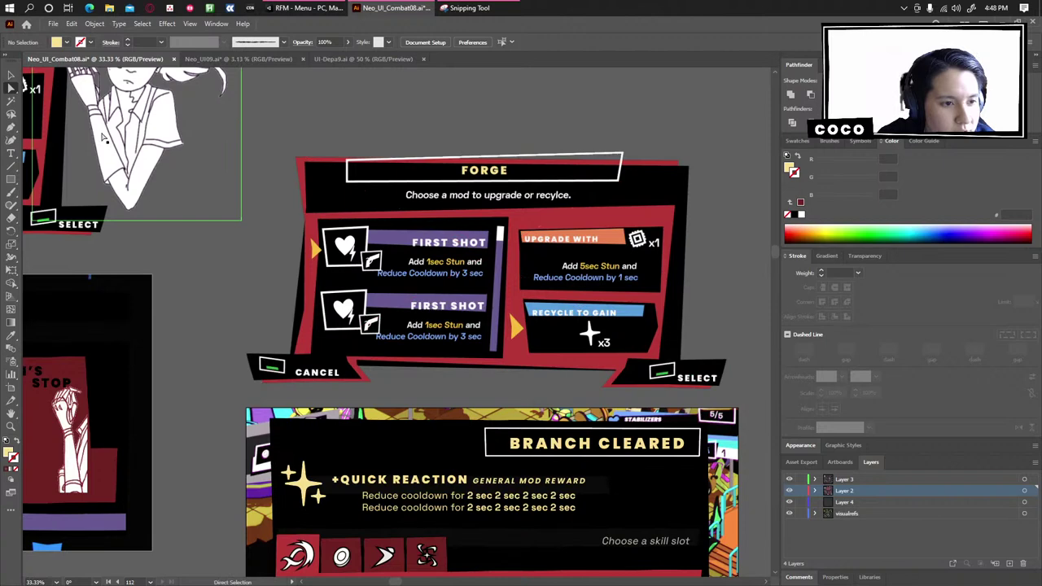
left_click(10, 75)
left_click_drag(399, 269, 324, 200)
triple_click(523, 374)
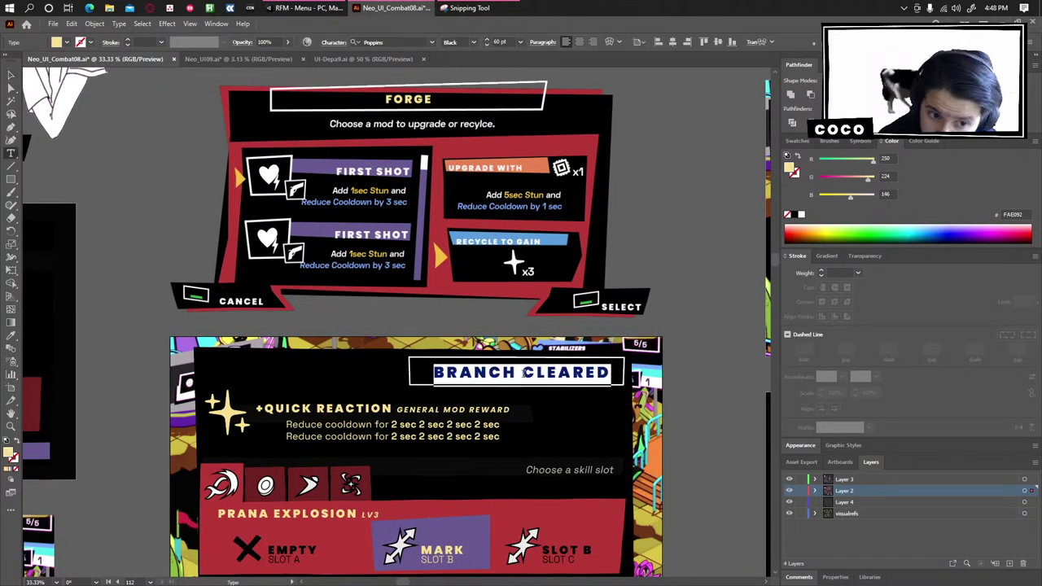
type("FORGE")
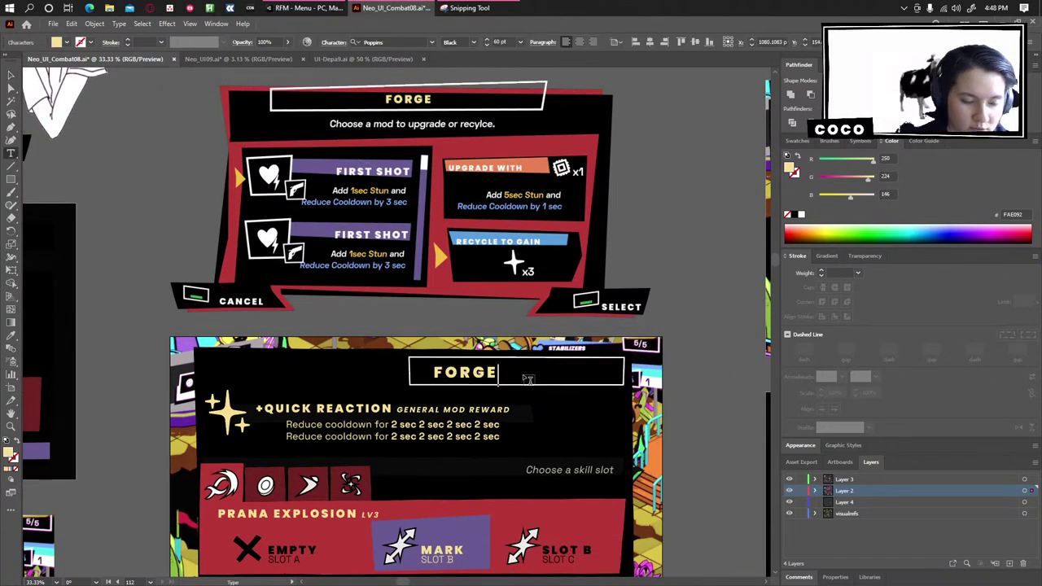
Centre the FORGE title horizontally within its white frame on the duplicated artboard.
left_click(10, 75)
left_click(122, 155)
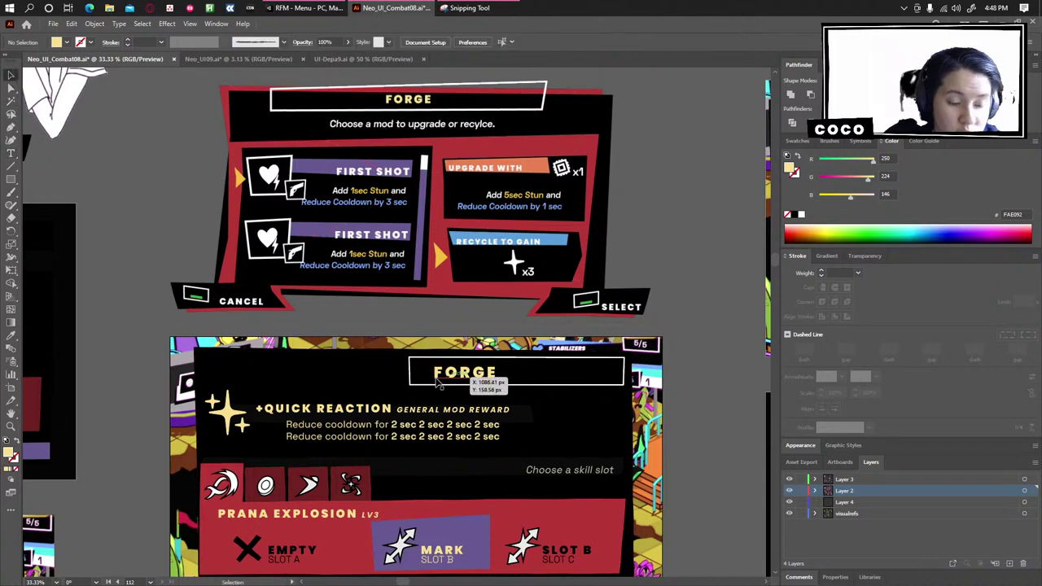
left_click_drag(448, 385, 509, 383)
left_click(671, 253)
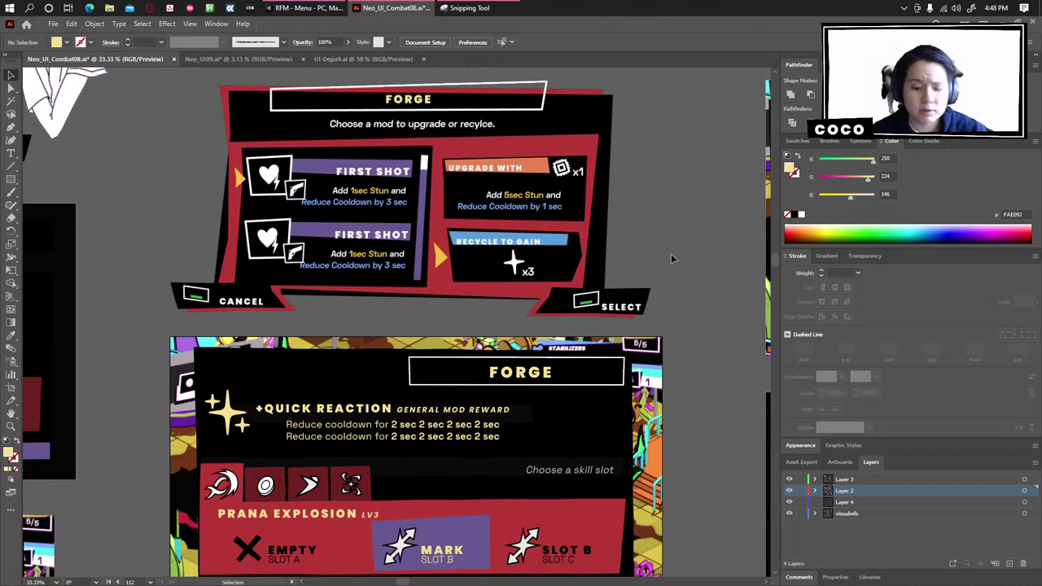
left_click(526, 372)
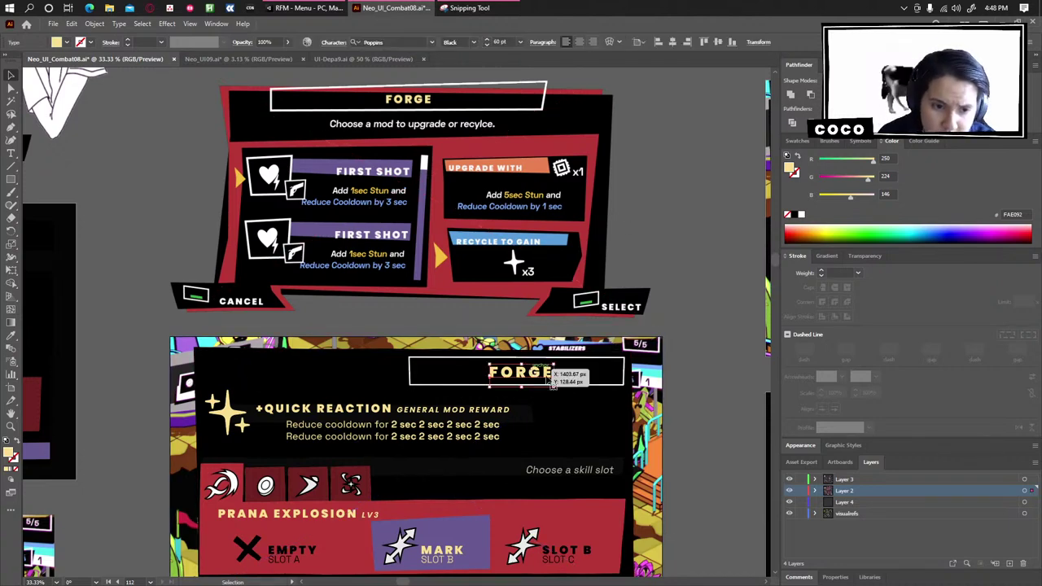
Move the standalone Forge mockup up and right to line up with the artboard below, and nudge it slightly right and down.
left_click_drag(618, 246, 626, 237)
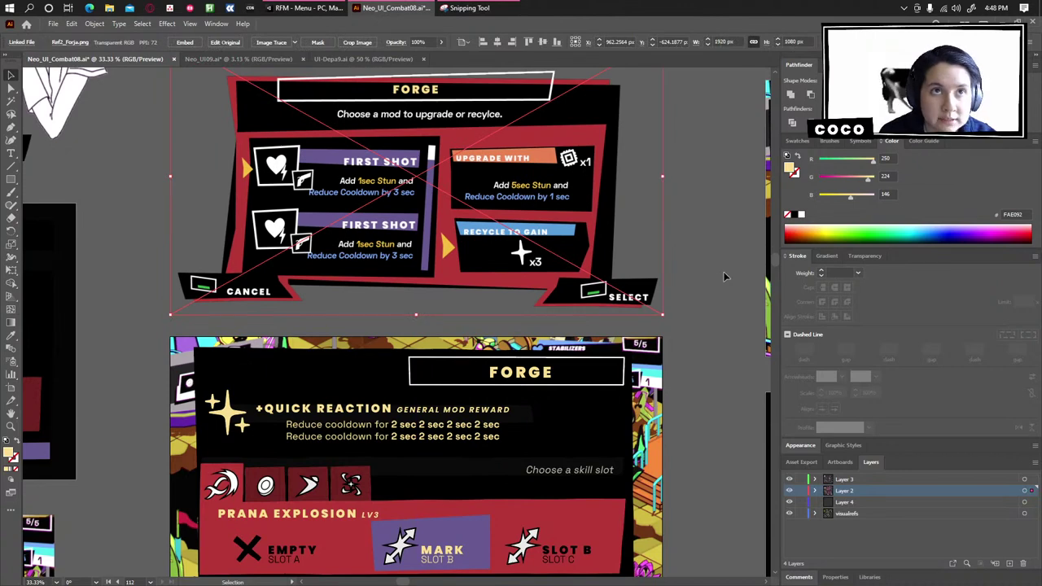
left_click(723, 234)
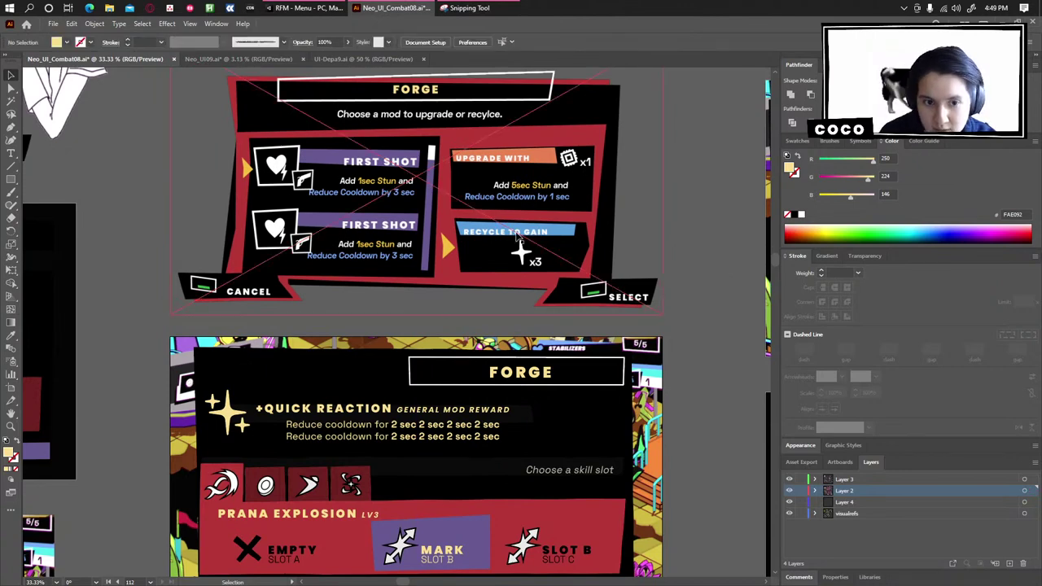
left_click_drag(534, 237, 540, 244)
left_click(730, 294)
left_click(731, 294)
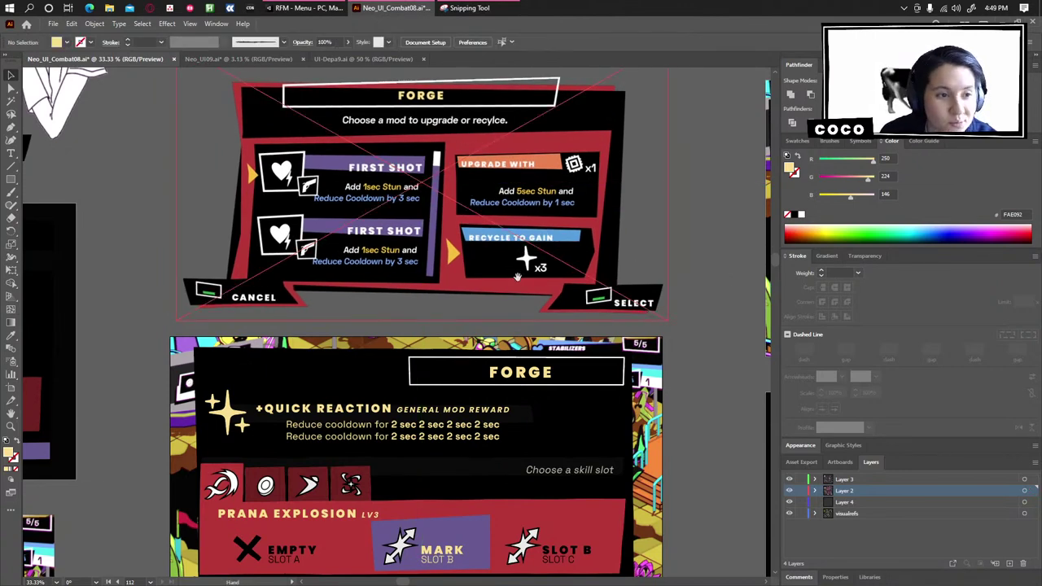
Shift the standalone Forge mockup left and down so it sits just above the duplicated FORGE artboard.
scroll(692, 350, "down", 2)
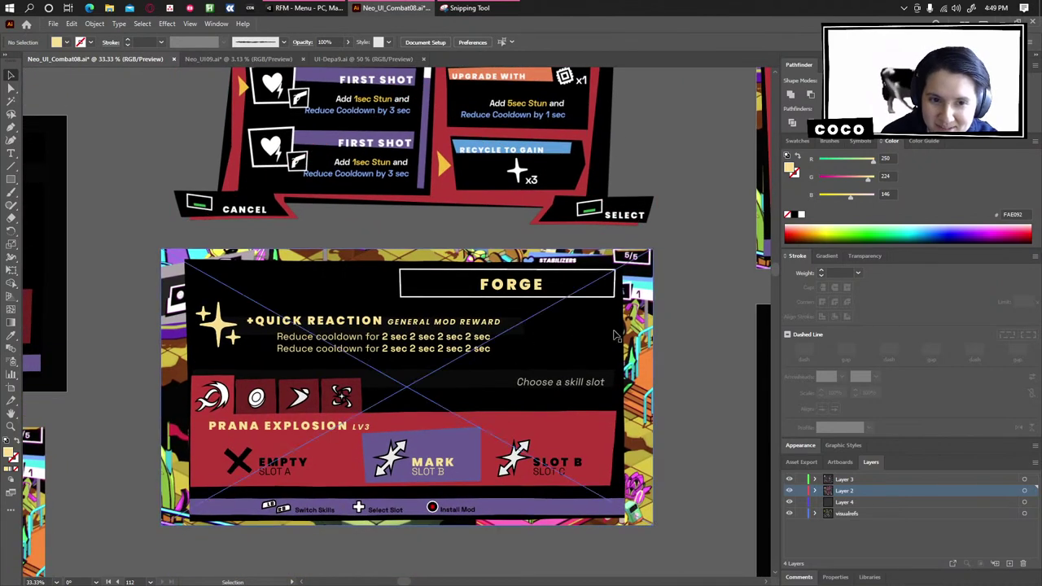
left_click_drag(574, 351, 628, 328)
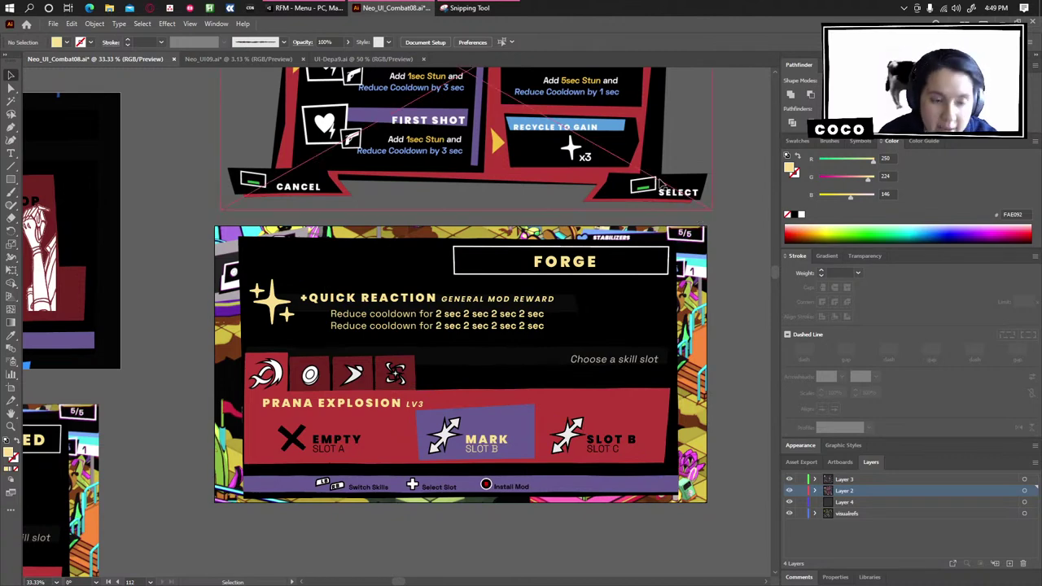
left_click(544, 173)
left_click_drag(734, 148, 727, 288)
left_click_drag(736, 415, 721, 368)
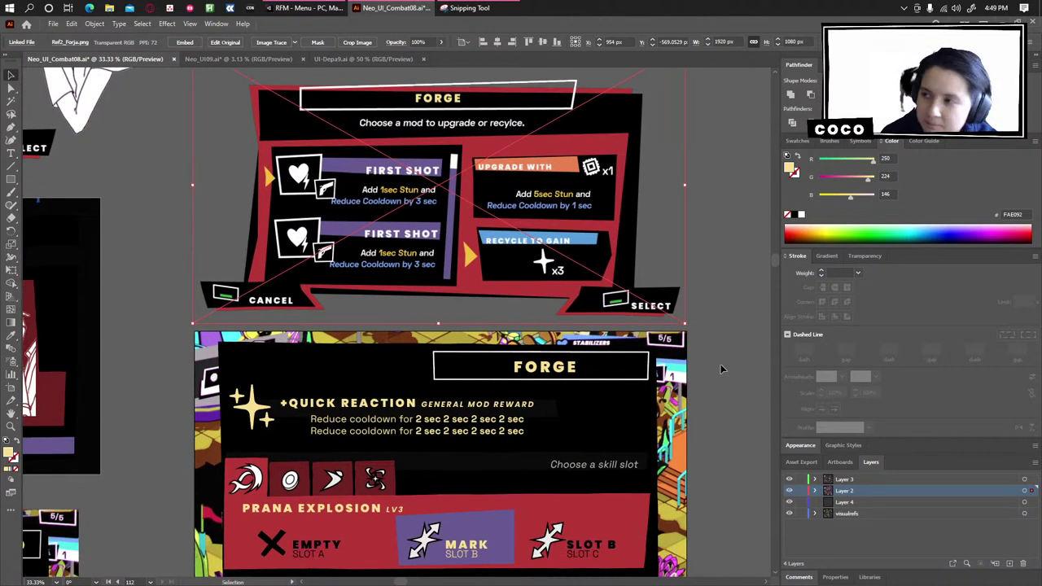
left_click_drag(710, 457, 693, 385)
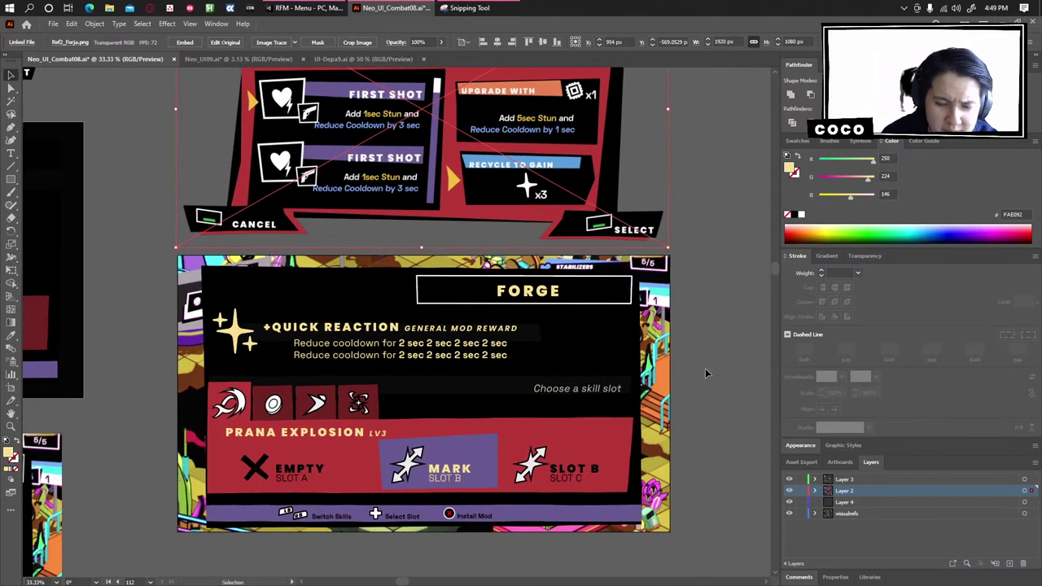
left_click(724, 334)
Raise the standalone Forge mockup for a wider gap above the duplicated FORGE artboard, and bring it slightly right and down.
scroll(726, 316, "up", 1)
left_click_drag(668, 299, 746, 570)
scroll(600, 337, "down", 1)
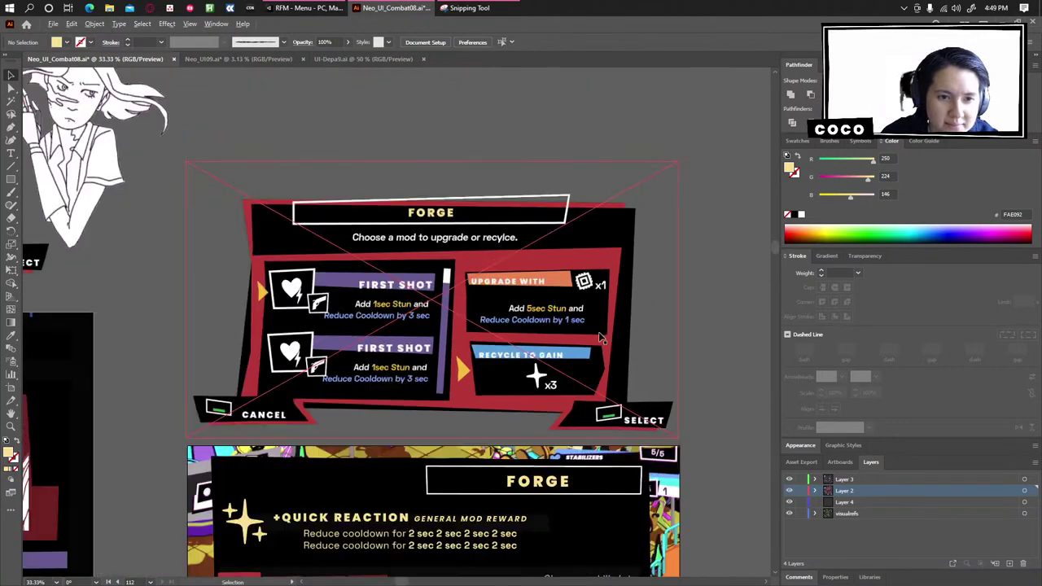
left_click_drag(485, 350, 483, 331)
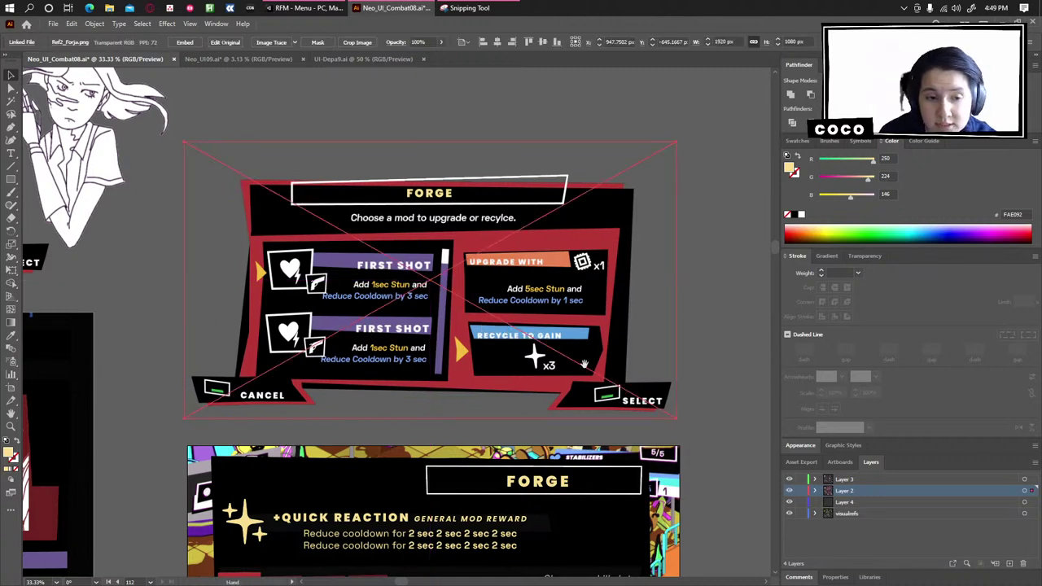
left_click_drag(552, 360, 530, 295)
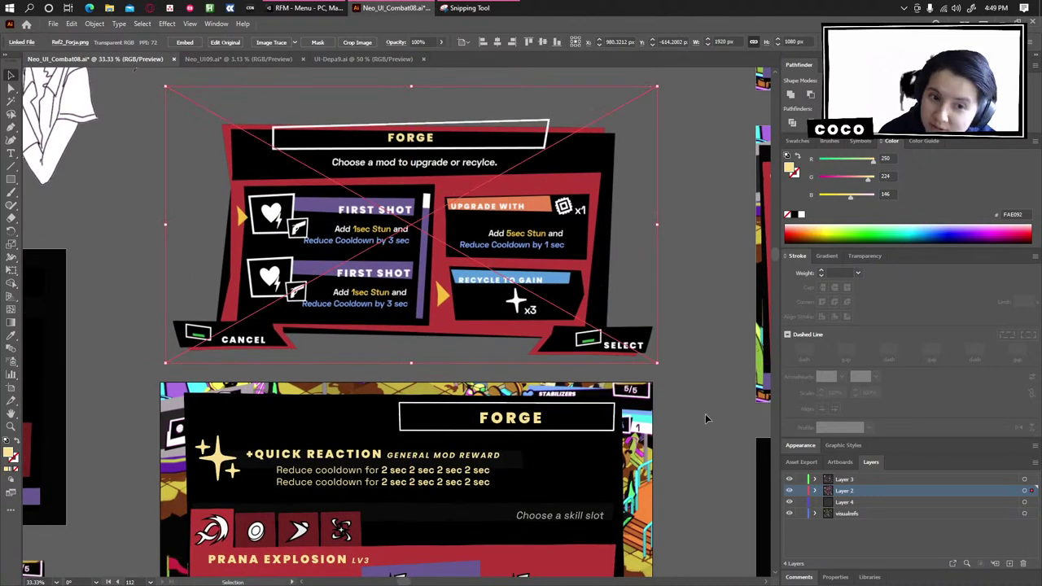
left_click(707, 419)
left_click_drag(698, 451, 660, 335)
left_click_drag(621, 380, 677, 320)
scroll(677, 319, "up", 1)
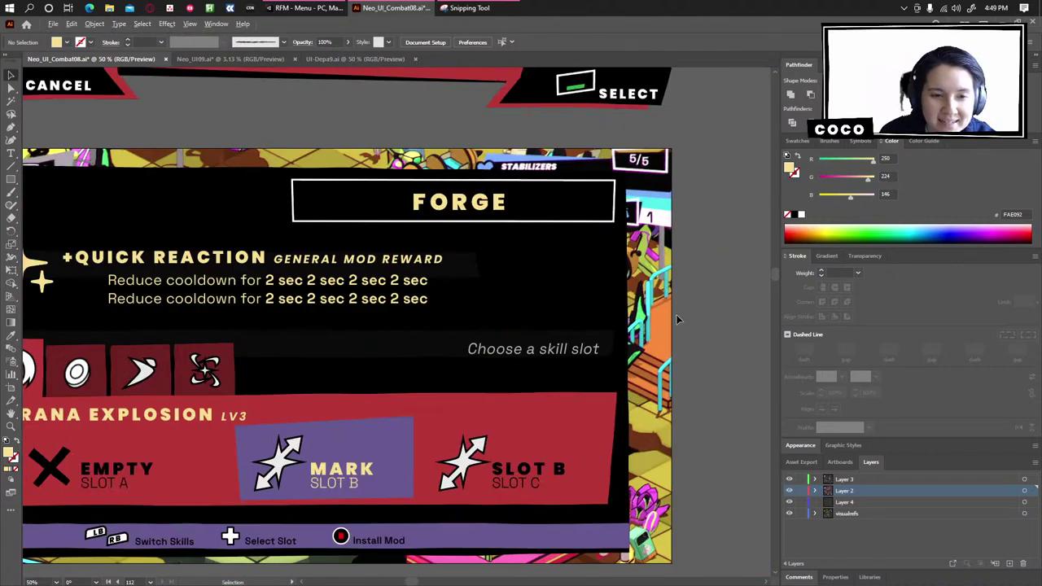
left_click_drag(349, 318, 475, 454)
scroll(424, 202, "down", 1)
left_click_drag(438, 205, 404, 242)
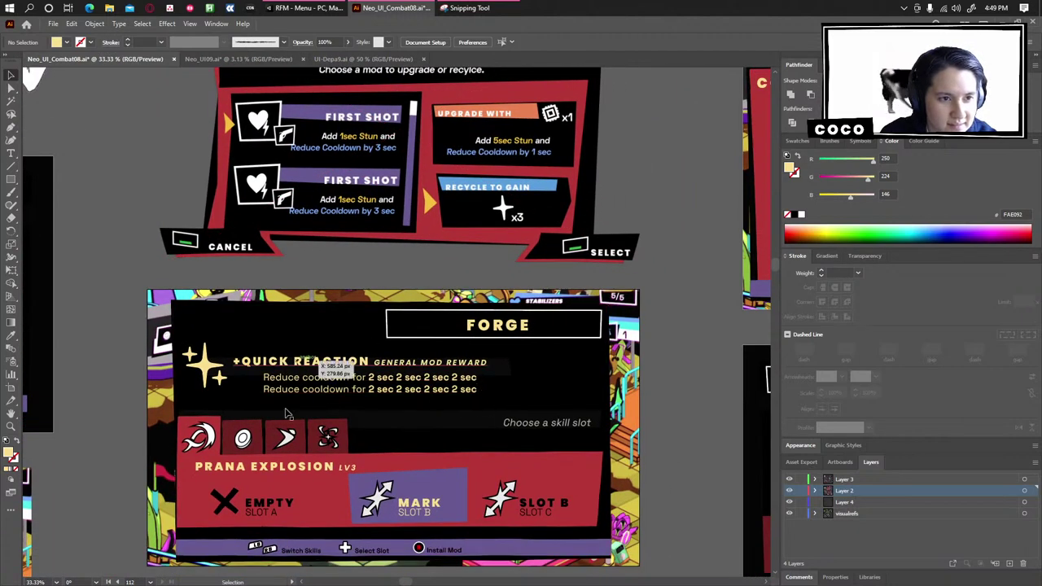
double_click(270, 364)
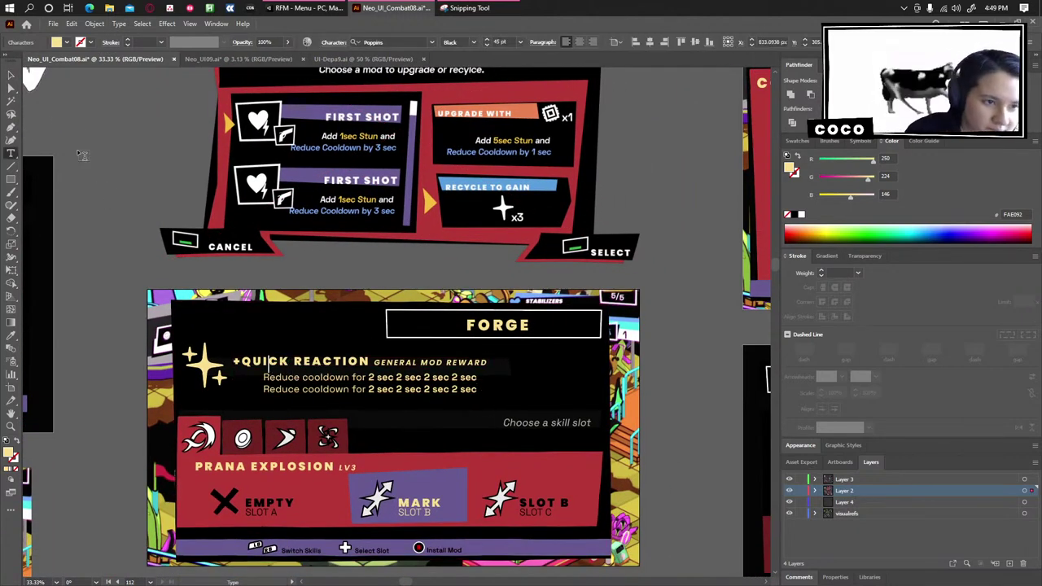
left_click(10, 76)
left_click(88, 160)
left_click_drag(589, 285, 553, 251)
left_click_drag(208, 112, 185, 165)
left_click(11, 88)
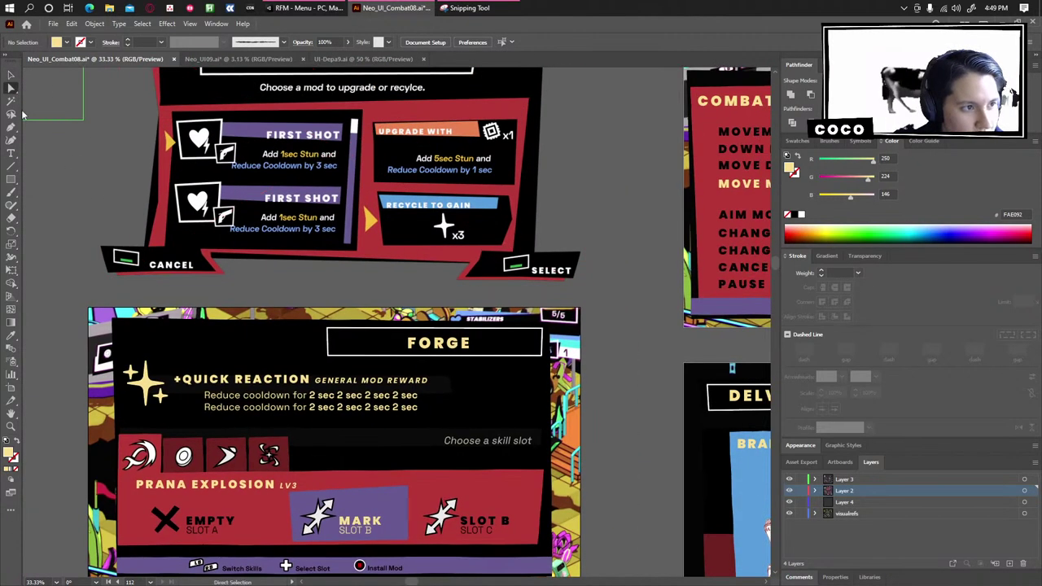
left_click_drag(124, 233, 153, 265)
scroll(132, 301, "down", 1)
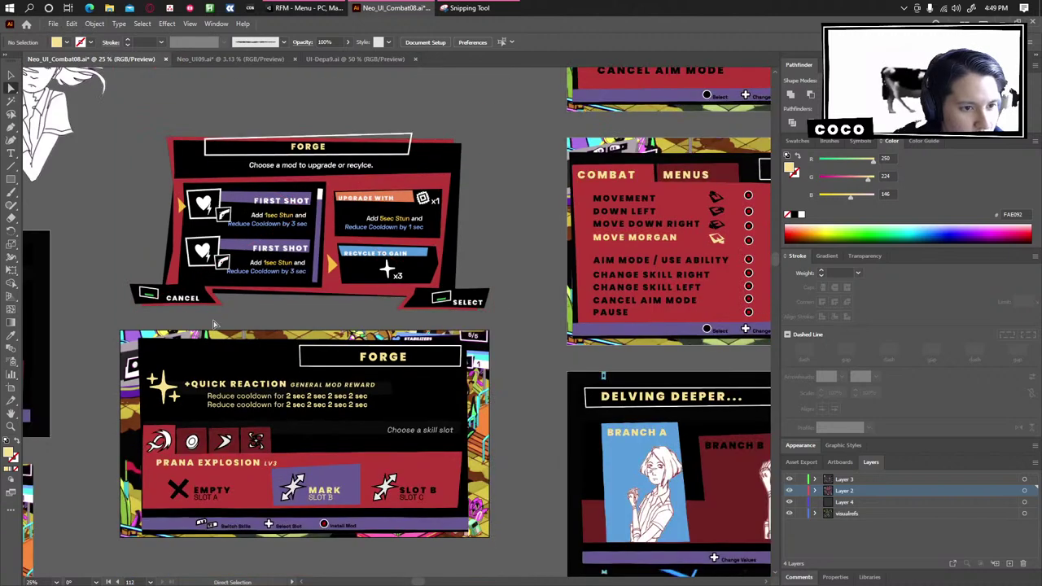
Move the linked Forge mock-up image closer to the Forge screen below it.
left_click_drag(215, 324, 287, 248)
key("v")
left_click_drag(361, 192, 423, 206)
Launch PureRef and place the Forge mock-up in it as a floating reference beside the artwork.
left_click(10, 8)
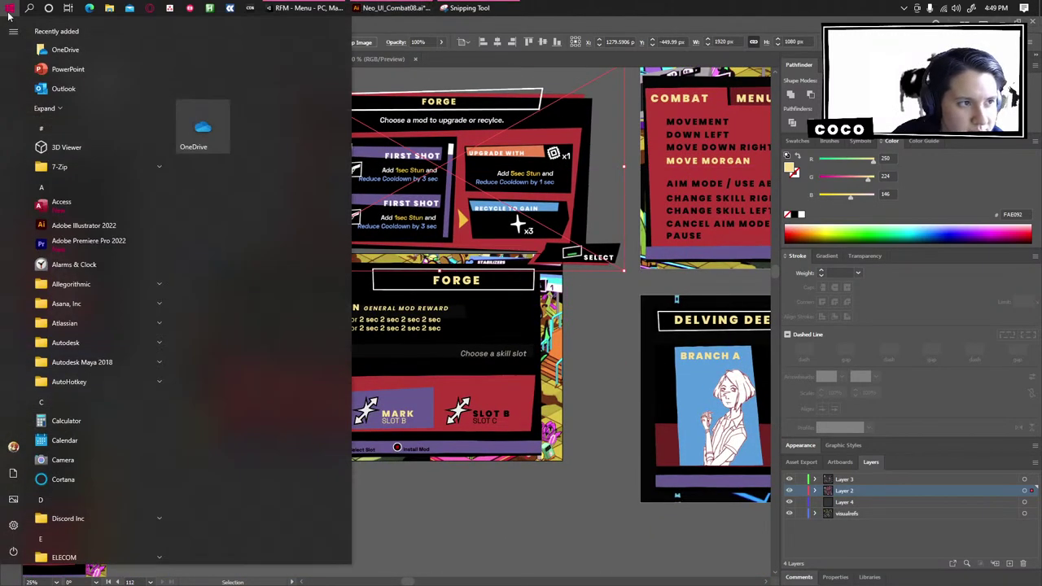
type("pure")
left_click(81, 91)
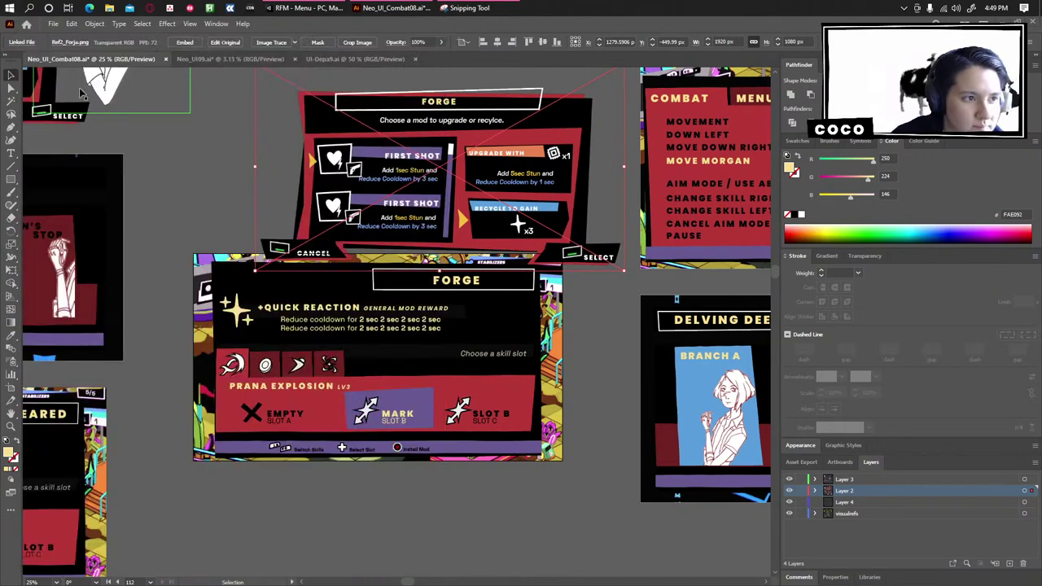
left_click(470, 151)
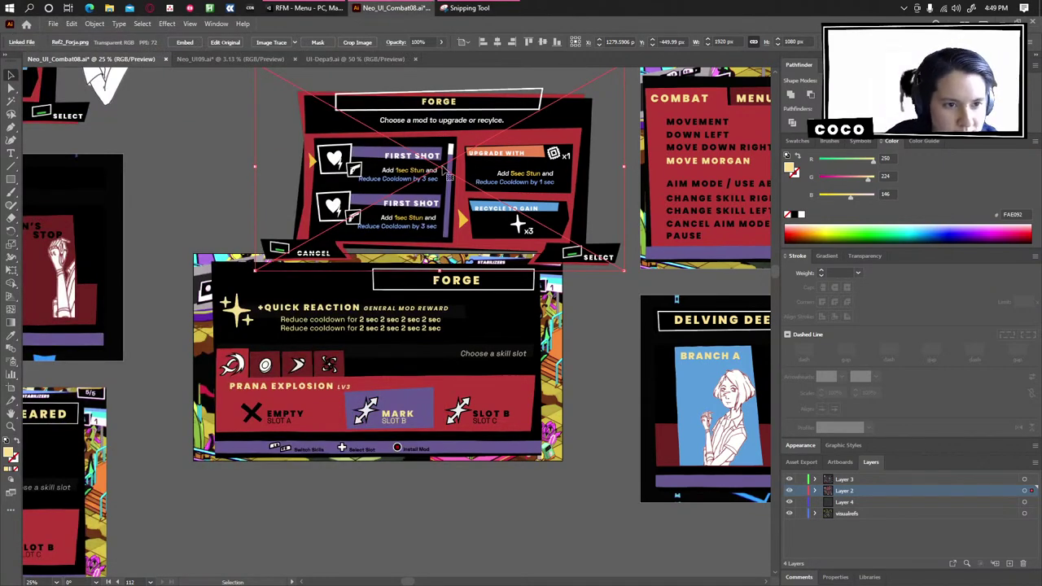
left_click_drag(454, 192, 451, 163)
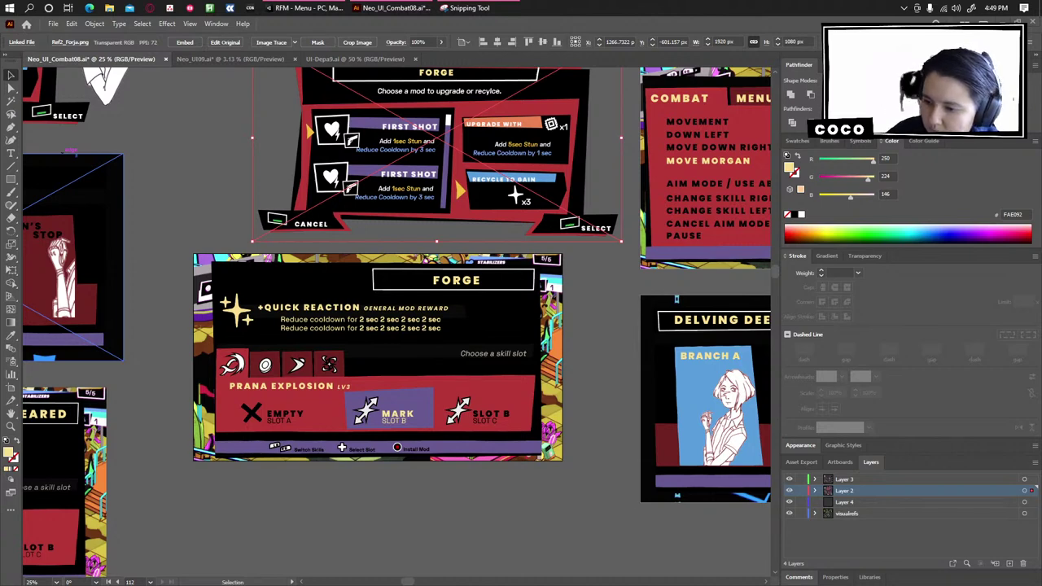
left_click_drag(1041, 273, 815, 273)
left_click(458, 171)
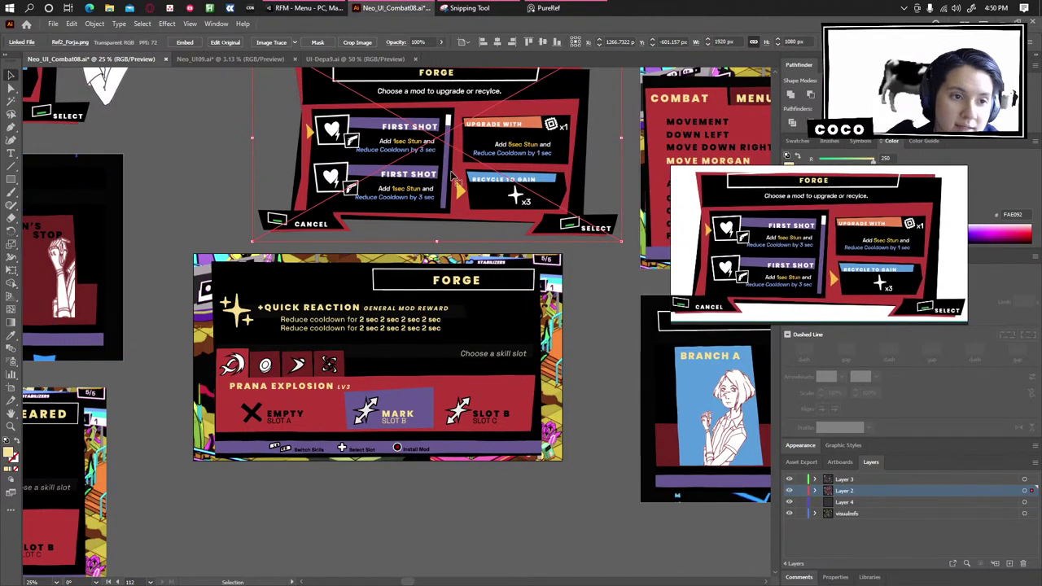
Delete the linked Forge mock-up image from the canvas above the Forge screen.
left_click_drag(539, 161, 531, 253)
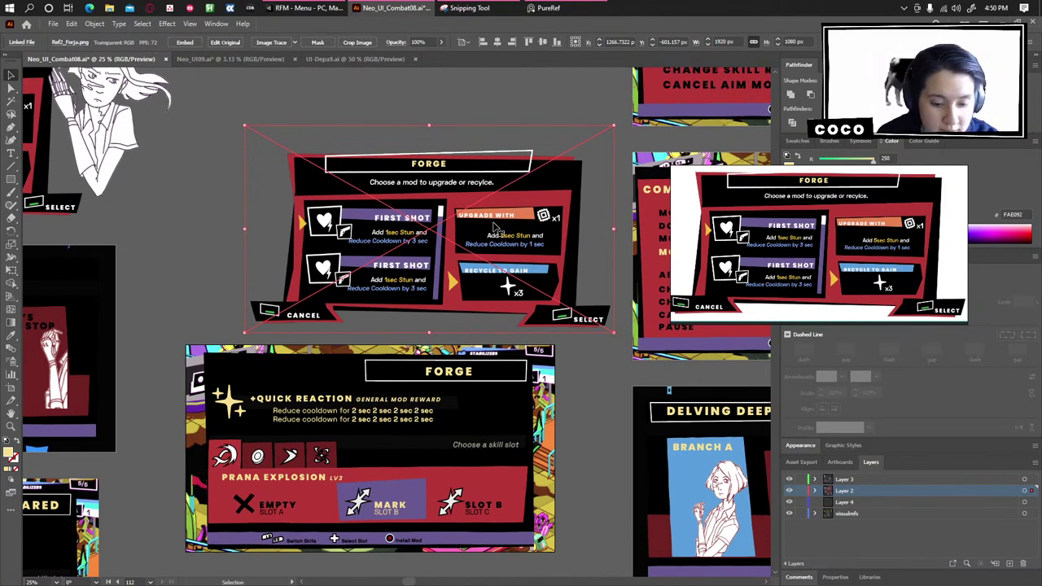
key("Delete")
scroll(496, 271, "up", 3)
left_click_drag(485, 334, 447, 146)
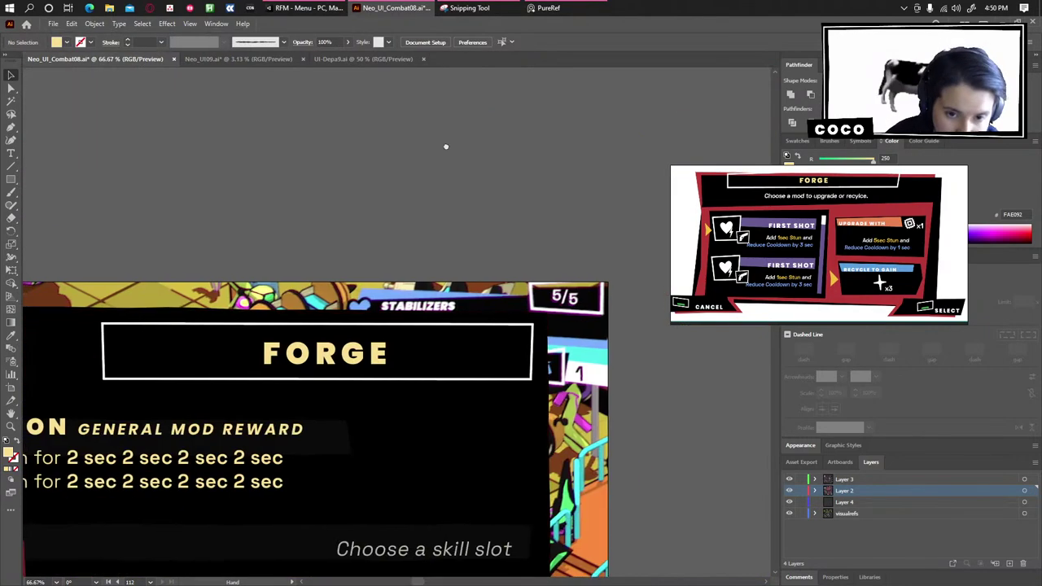
mouse_move(455, 245)
left_mouse_down()
mouse_move(610, 221)
mouse_move(639, 136)
mouse_move(775, 80)
mouse_move(850, 94)
left_mouse_up()
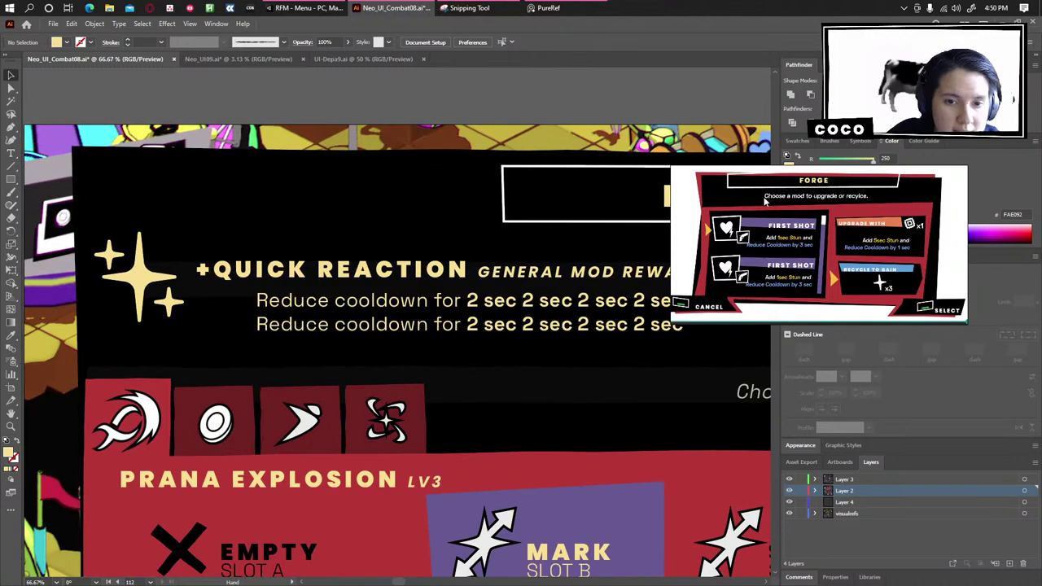
Narrow the PureRef window, park it beside the canvas, and fit the Forge mock-up inside it.
left_click_drag(748, 189, 512, 125)
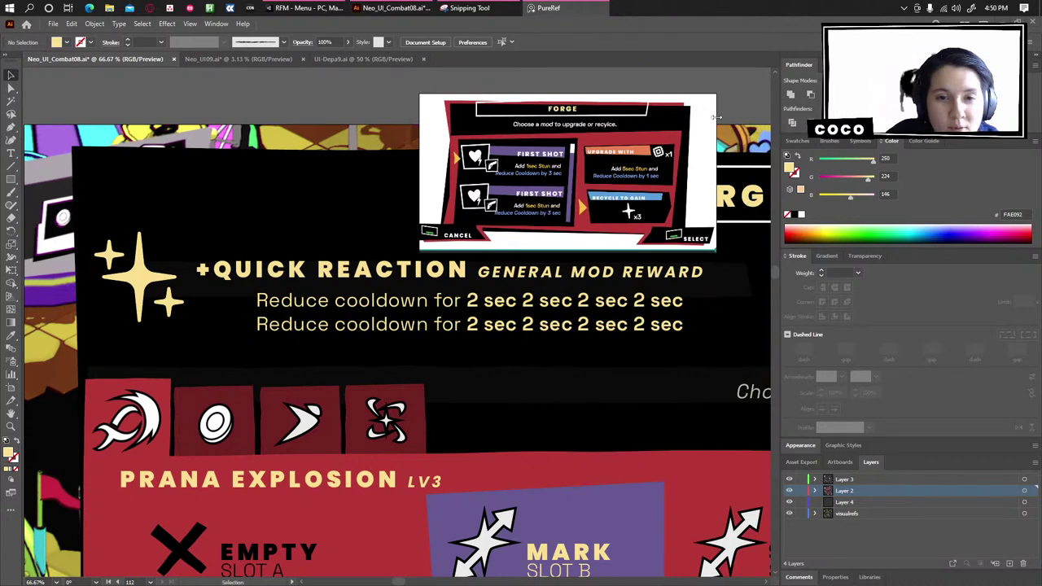
left_click_drag(718, 117, 644, 133)
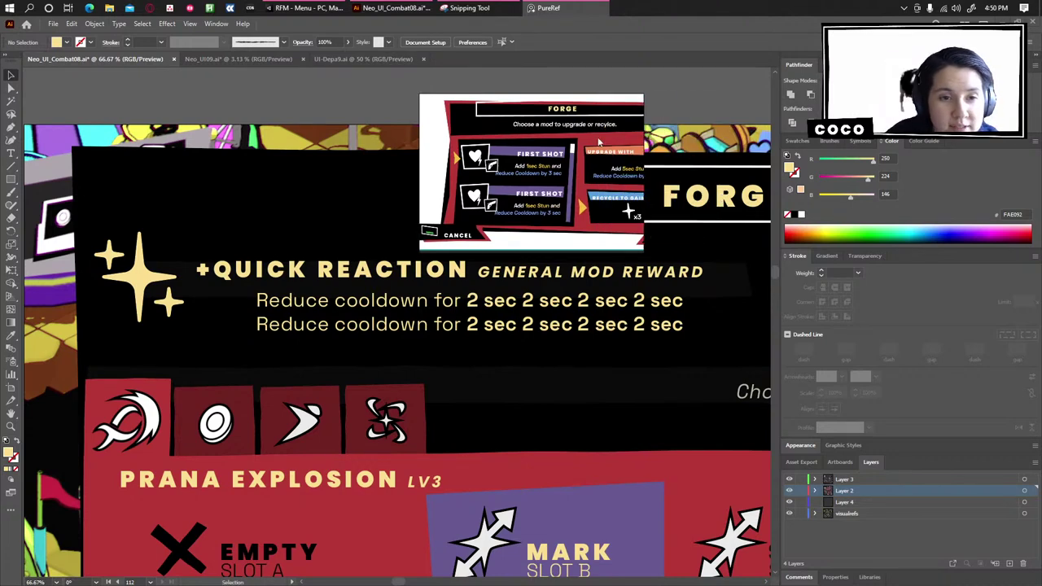
left_click_drag(547, 150, 826, 241)
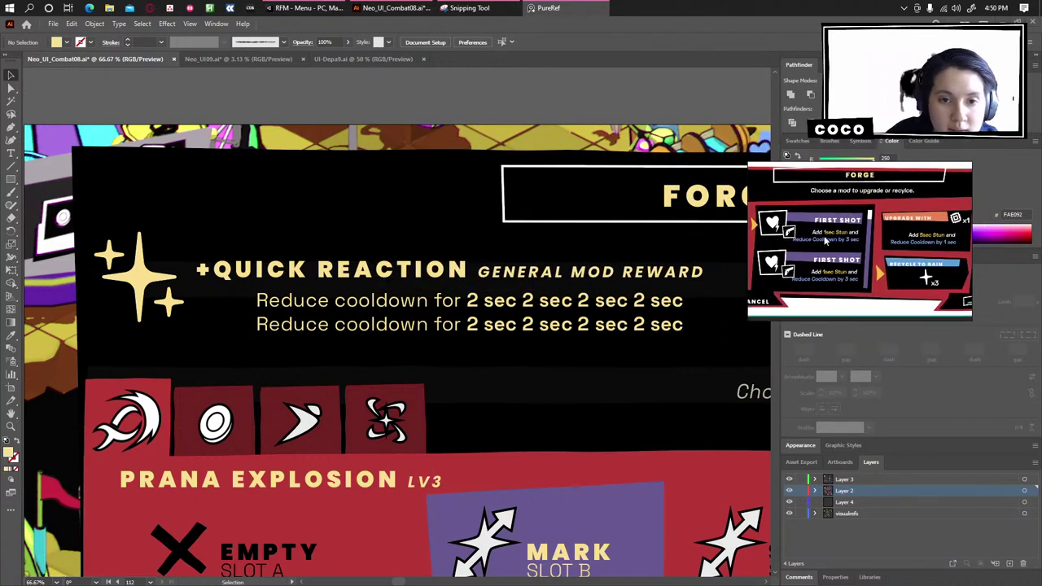
left_click(689, 99)
left_click_drag(689, 98, 62, 49)
left_click_drag(356, 247, 669, 291)
left_click_drag(833, 224, 852, 228)
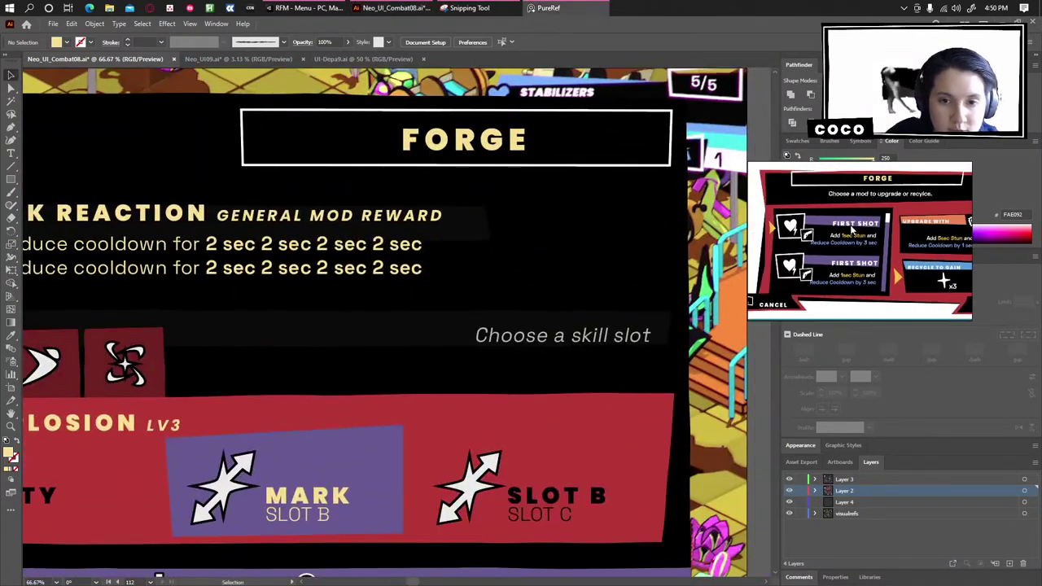
scroll(821, 215, "down", 2)
left_click_drag(854, 252, 855, 245)
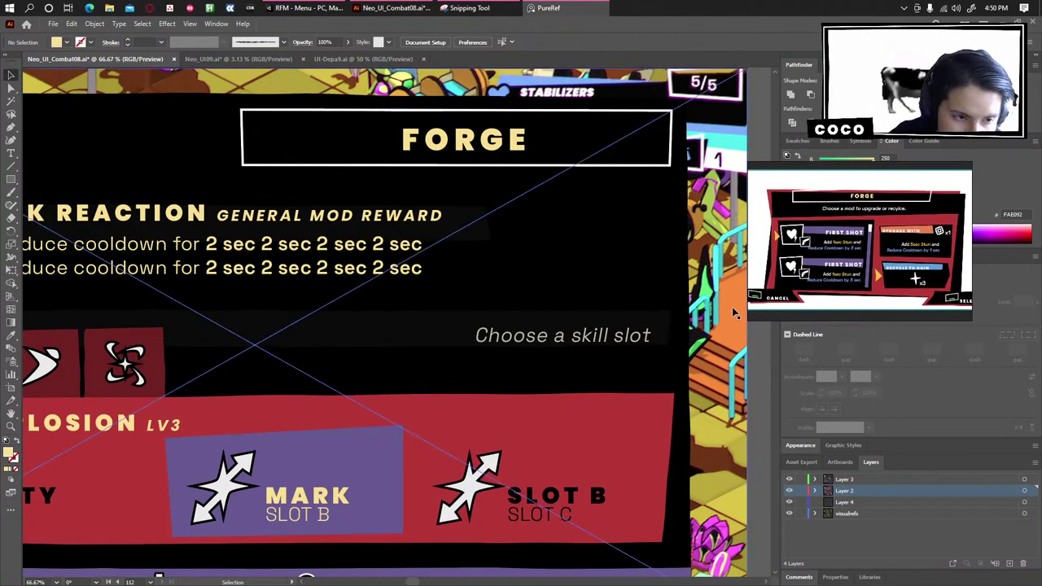
scroll(732, 307, "down", 3)
key("alt+z")
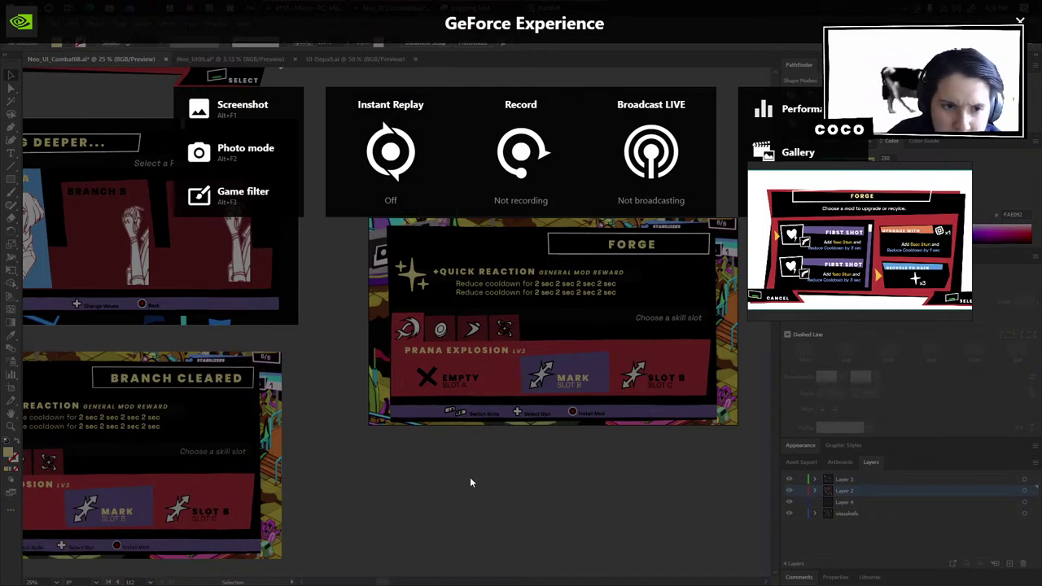
left_click(1023, 22)
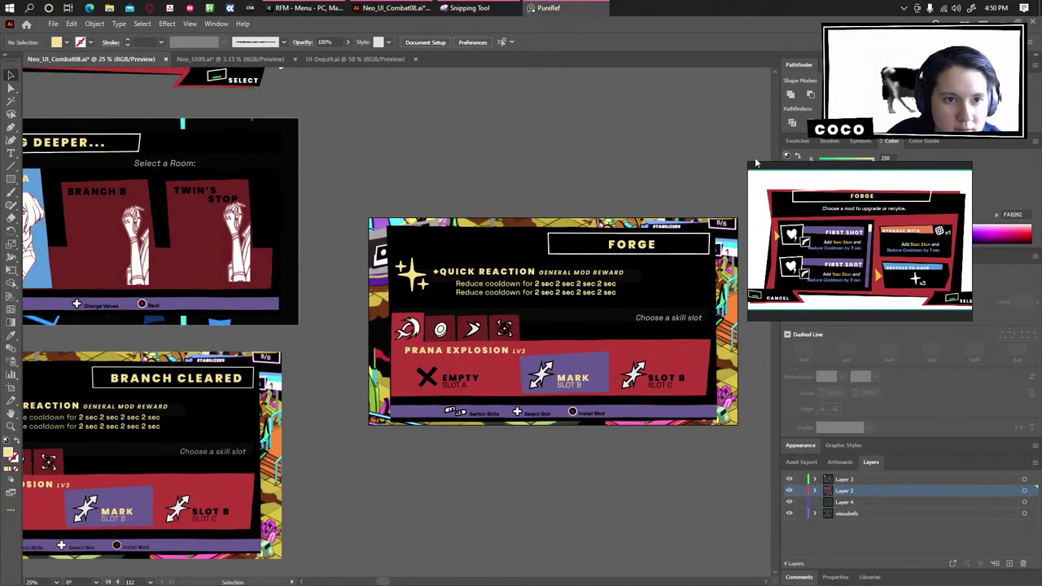
Examine the Forge screen's layout, comparing its panels and slots with the reference mock-up.
left_click_drag(478, 553, 355, 477)
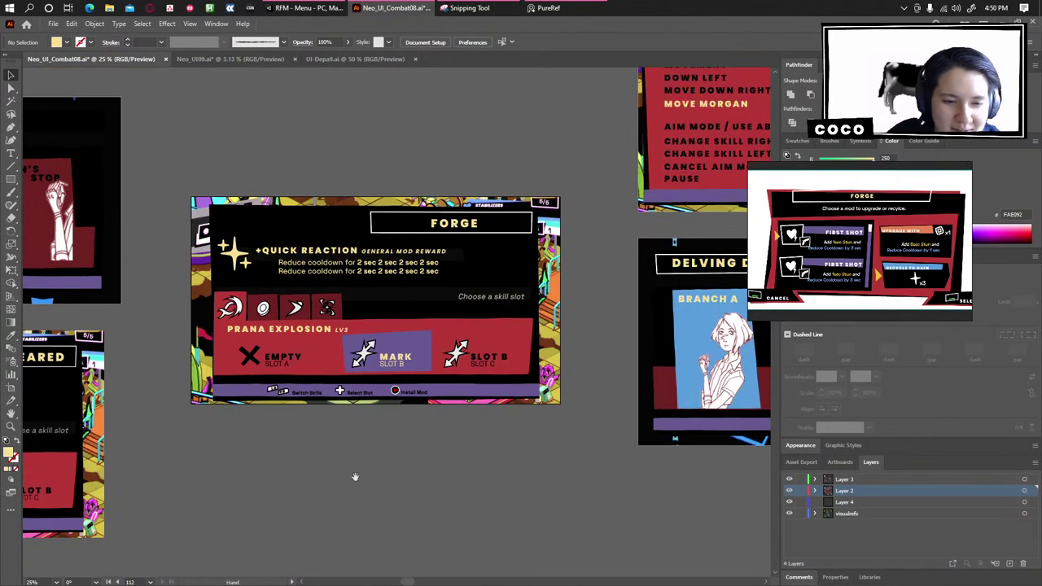
scroll(505, 413, "up", 2)
left_click_drag(462, 251, 580, 426)
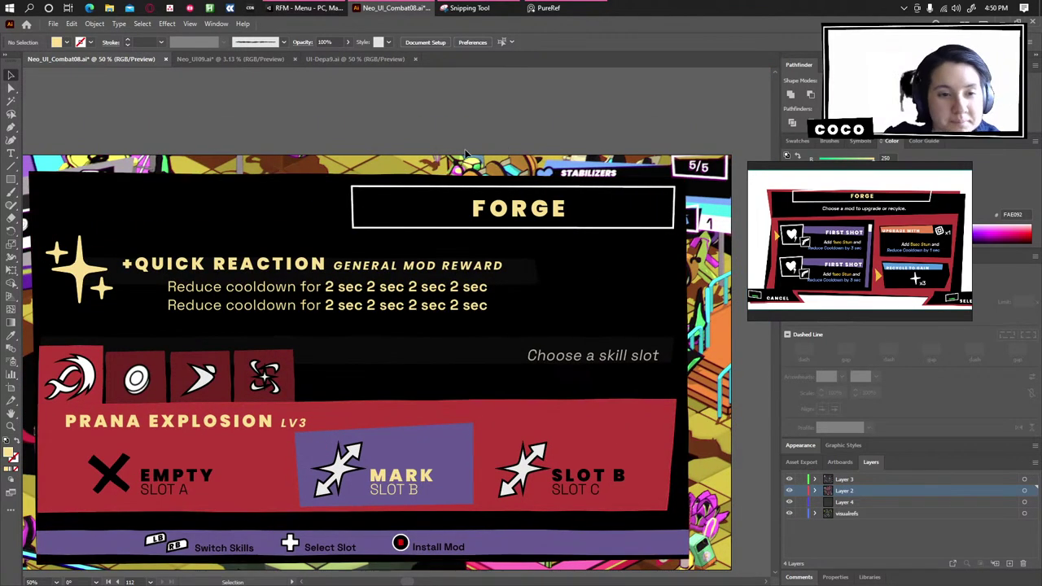
left_click_drag(482, 119, 609, 139)
scroll(532, 244, "down", 2)
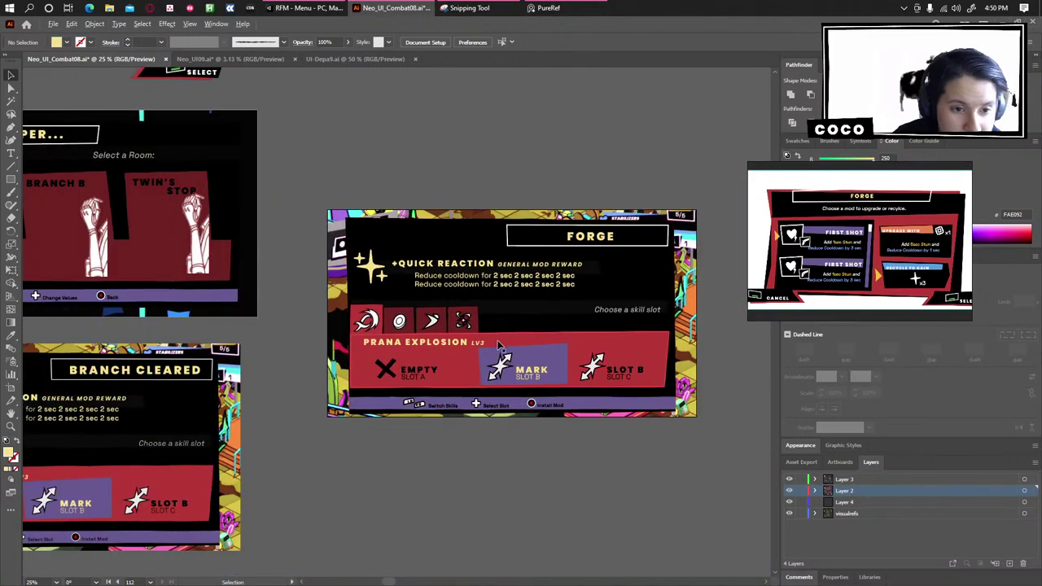
scroll(540, 418, "up", 1)
left_click_drag(541, 417, 419, 437)
scroll(254, 399, "up", 2)
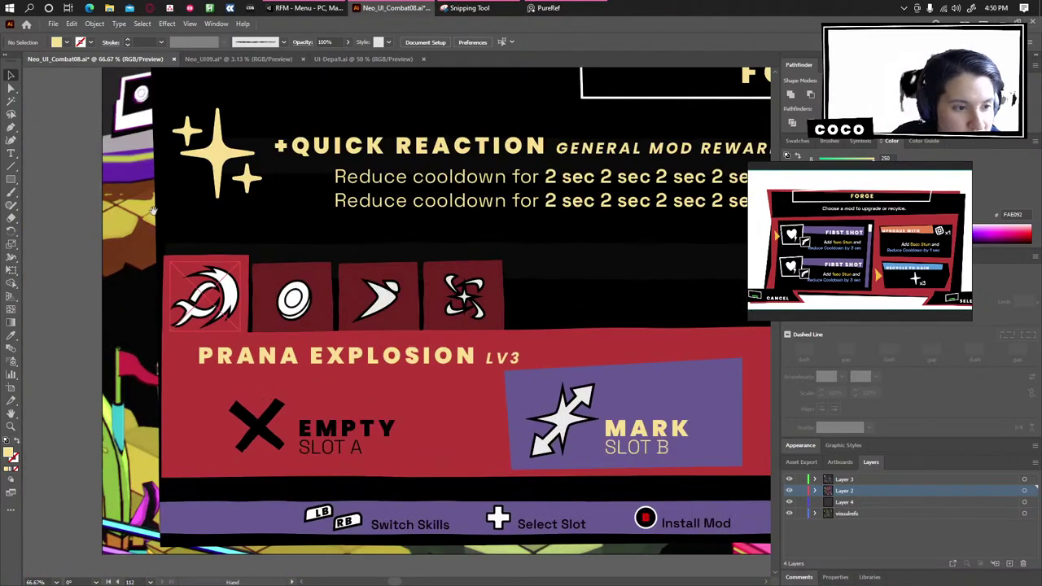
left_click_drag(254, 399, 163, 352)
scroll(161, 350, "down", 1)
Move the upper-left and lower-left corner points of the Forge screen's black background panel outward.
left_click(11, 87)
scroll(57, 163, "up", 3)
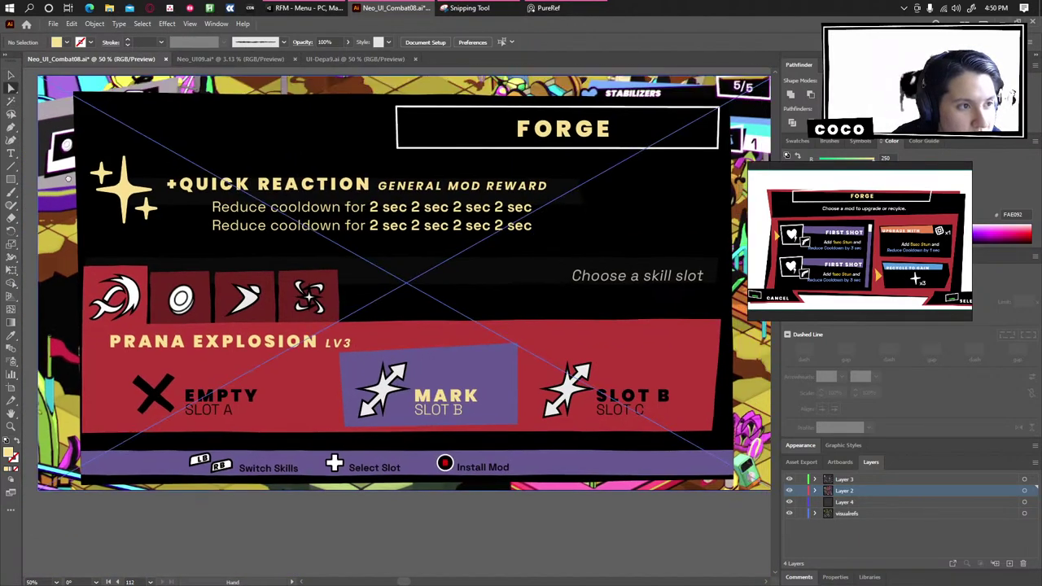
left_click_drag(103, 226, 87, 220)
left_click(52, 232)
left_click_drag(53, 252, 151, 95)
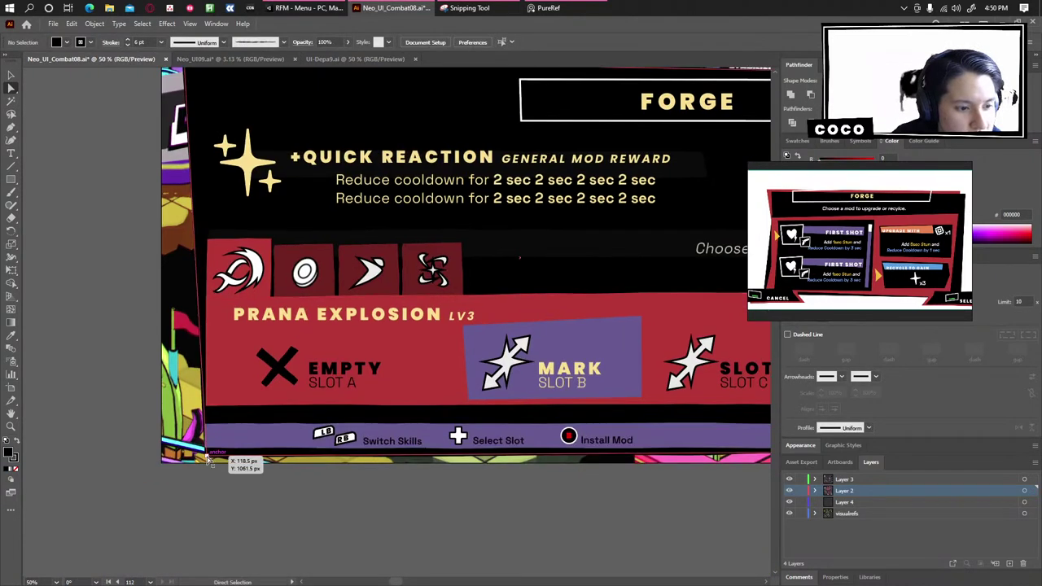
left_click_drag(206, 457, 184, 457)
left_click(213, 486)
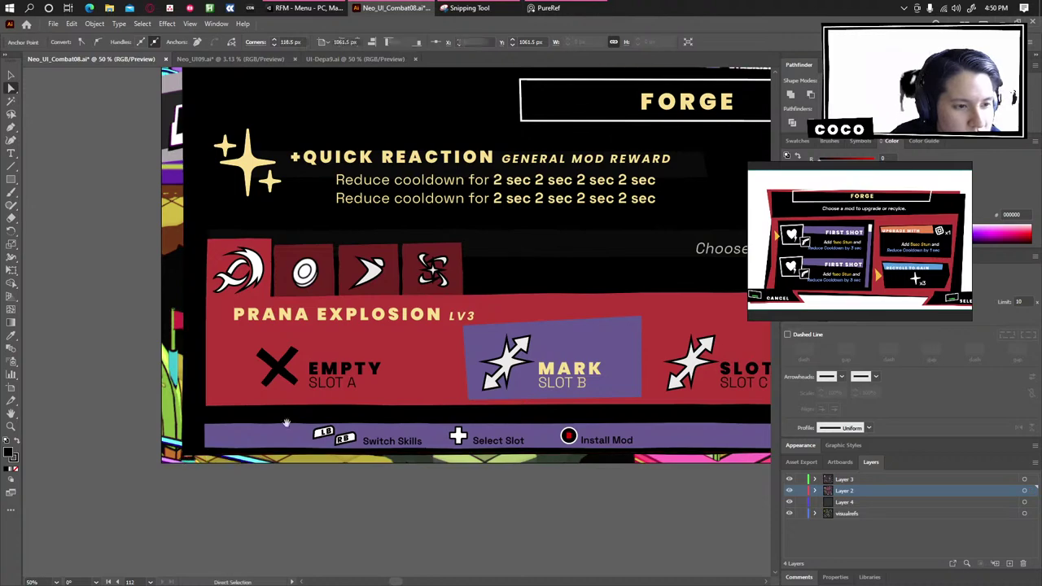
Move the upper-right and lower-right corner points of the black background panel outward to widen it.
left_click_drag(433, 245, 391, 372)
scroll(407, 366, "down", 2)
left_click_drag(665, 324, 547, 345)
scroll(547, 344, "up", 2)
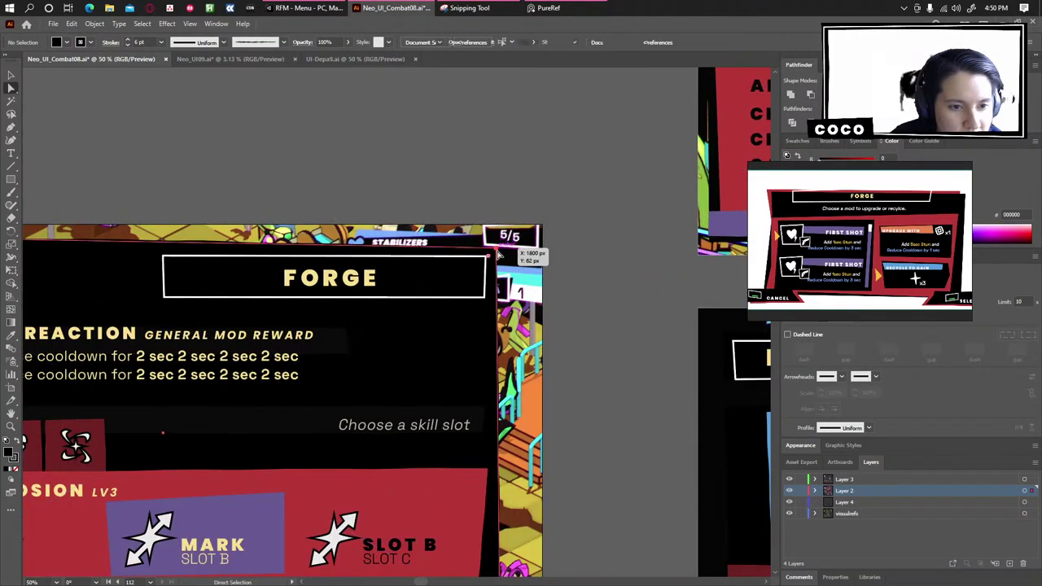
left_click_drag(497, 251, 522, 241)
left_click(545, 285)
left_click_drag(538, 350, 569, 178)
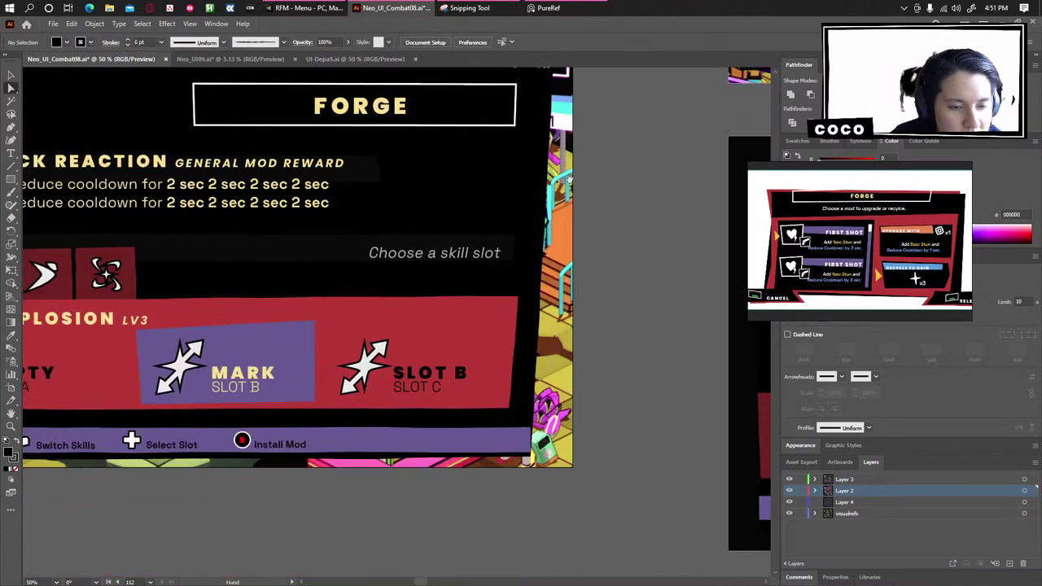
left_click_drag(534, 426, 552, 399)
left_click(558, 399)
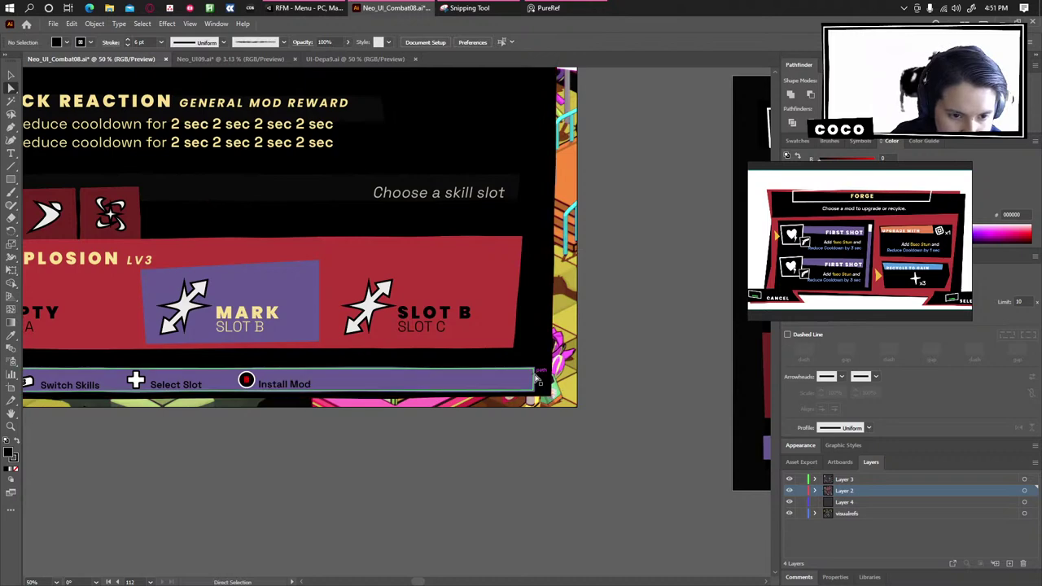
Extend the right end of the purple footer bar by about 46 px toward the black panel's edge.
left_click(538, 381)
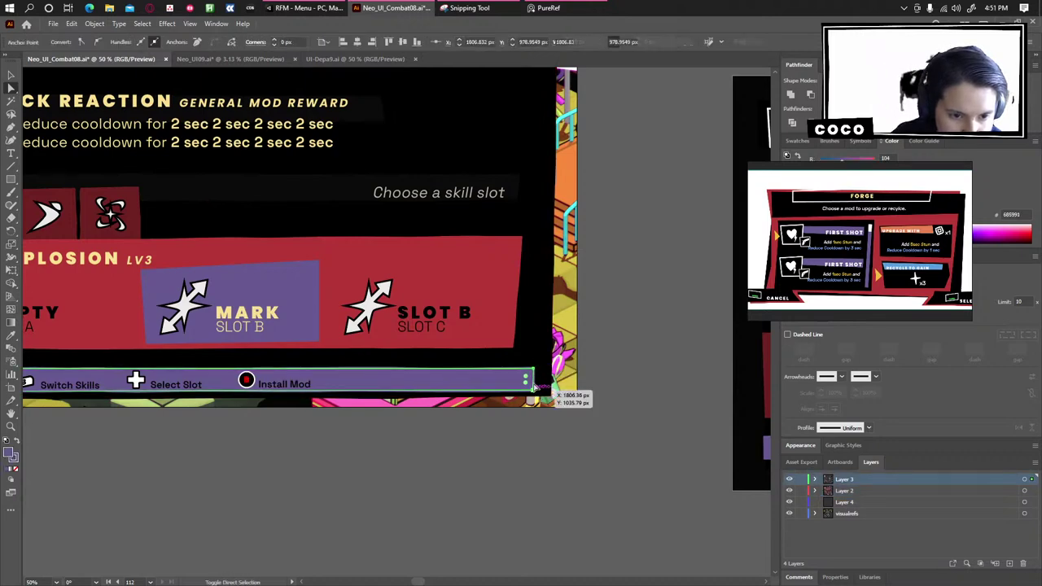
left_click_drag(535, 384, 553, 381)
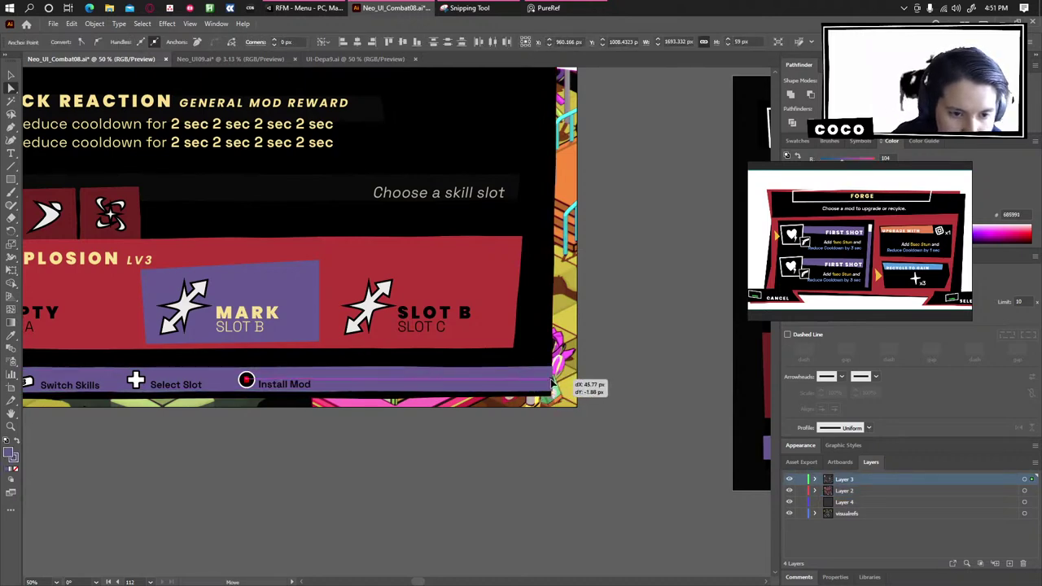
left_click(605, 353)
Nudge the footer bar's two right corner points inward to follow the black panel's slanted right edge.
key("ctrl+equal")
key("ctrl+equal")
key("ctrl+equal")
scroll(610, 355, "up", 1)
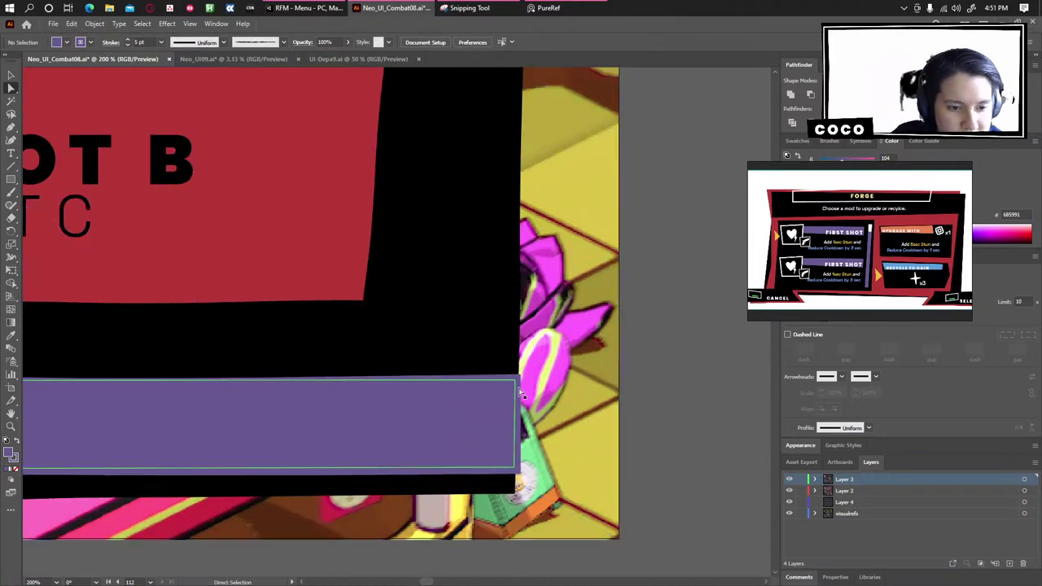
left_click(515, 383)
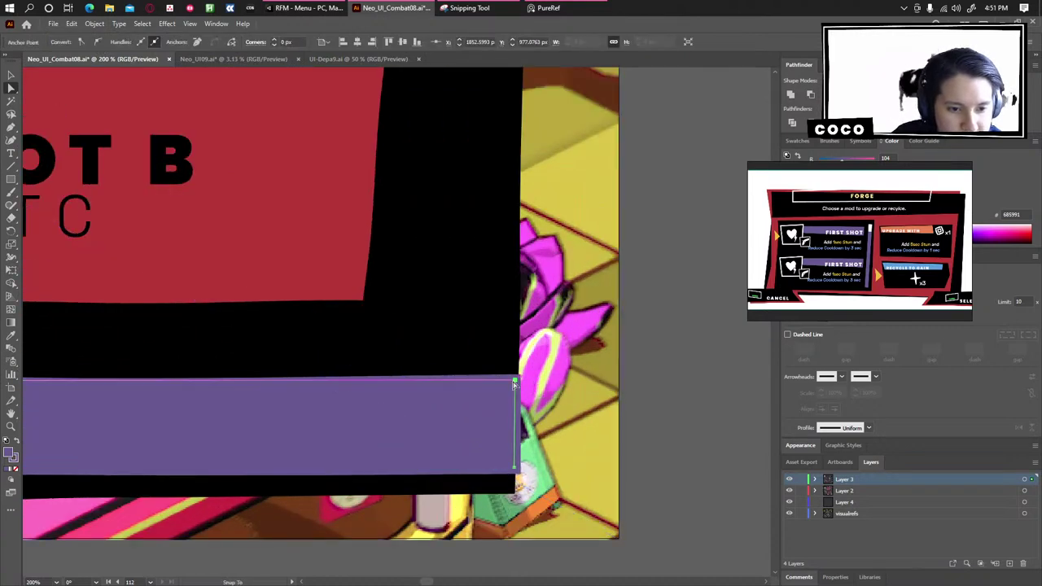
left_click_drag(514, 384, 510, 384)
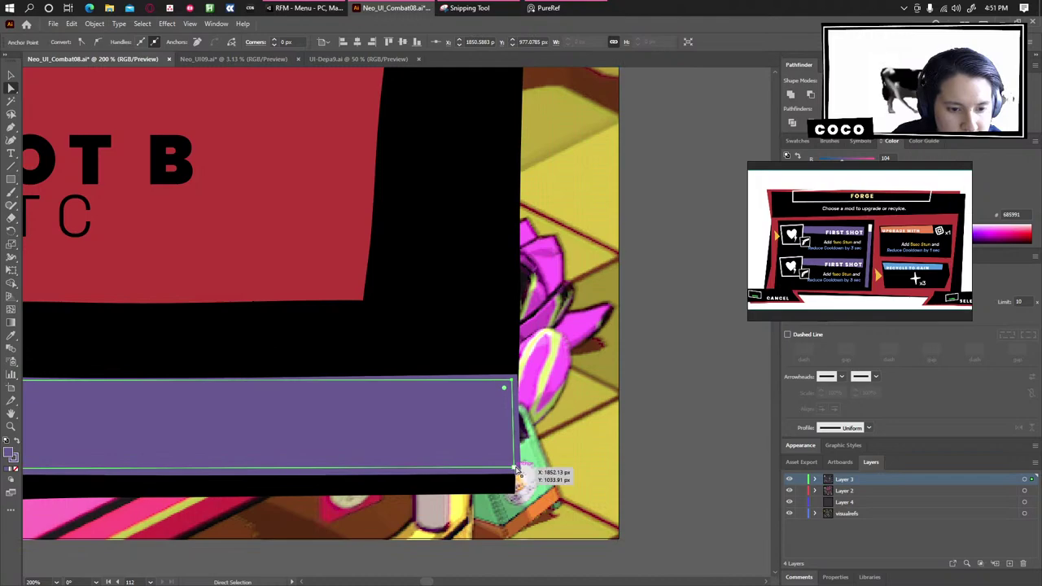
left_click_drag(516, 470, 509, 470)
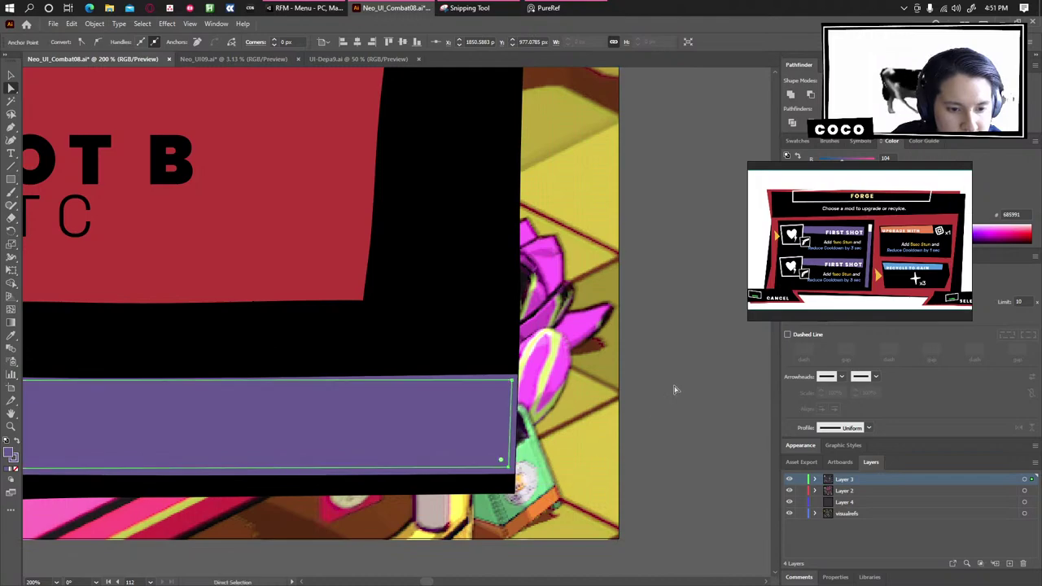
left_click(675, 390)
Extend the left end of the purple footer bar out to the black panel's left edge.
left_click_drag(432, 407, 820, 423)
scroll(375, 358, "down", 4)
left_click_drag(162, 484, 652, 490)
scroll(287, 356, "up", 3)
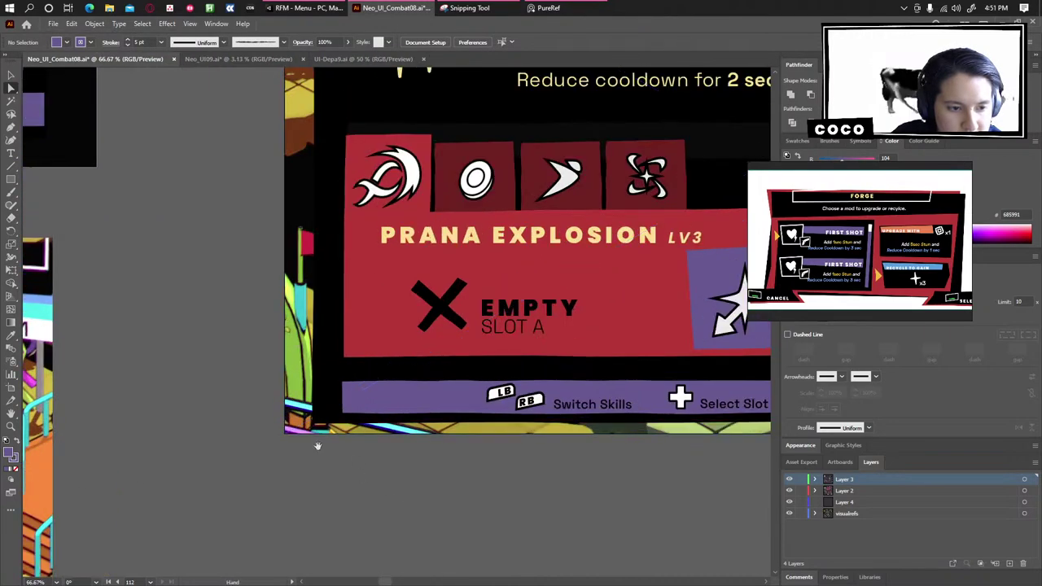
left_click_drag(420, 331, 348, 330)
left_click_drag(417, 394, 348, 400)
left_click(396, 496)
Check the widened Forge screen's edges and the placement of the FORGE title inside its white frame.
scroll(434, 415, "down", 3)
scroll(547, 458, "down", 2)
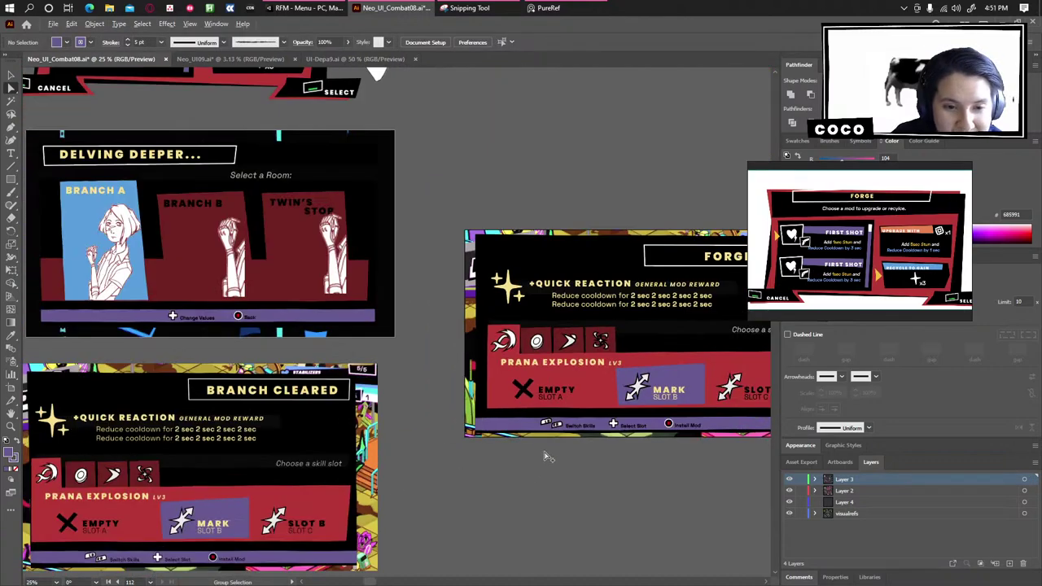
scroll(546, 458, "right", 3)
scroll(431, 324, "up", 2)
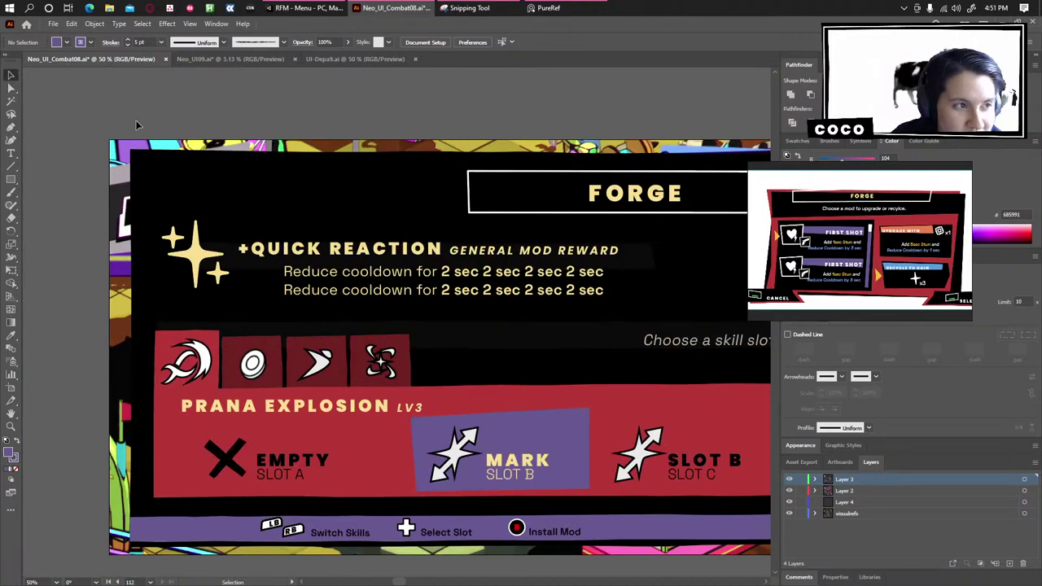
scroll(342, 134, "up", 2)
scroll(460, 174, "down", 2)
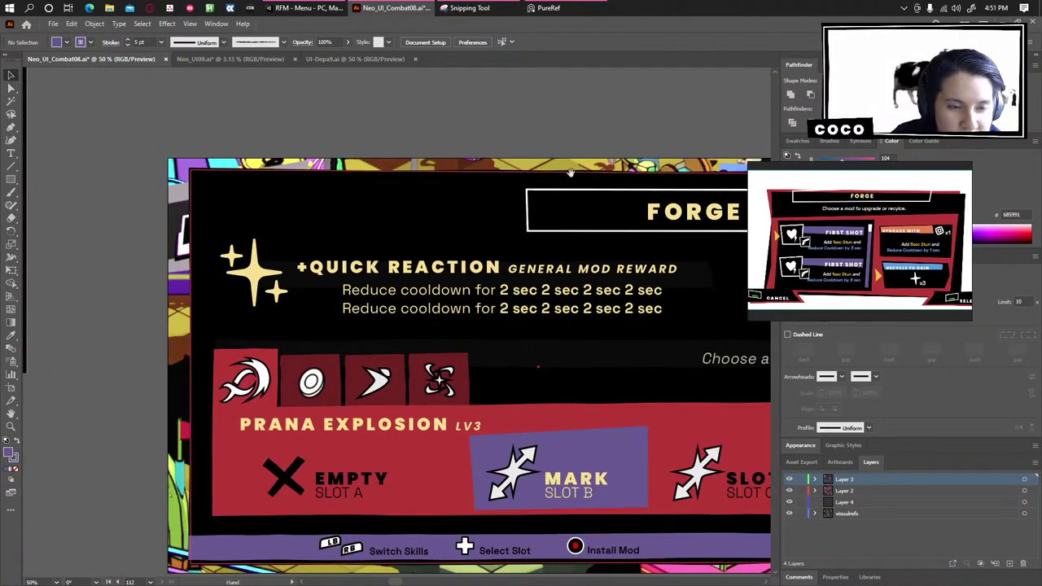
left_click_drag(571, 172, 463, 172)
left_click_drag(640, 201, 426, 219)
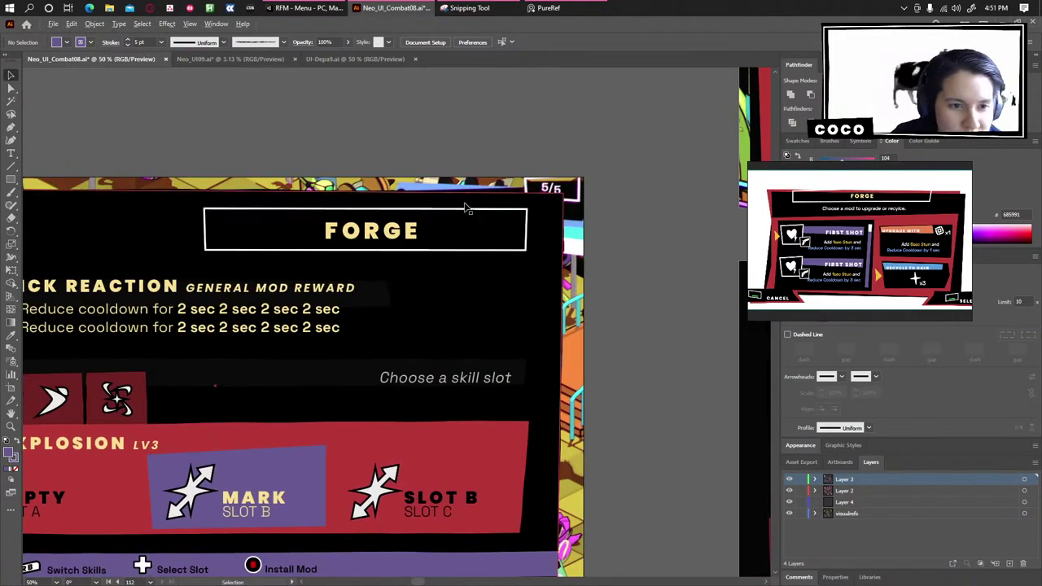
scroll(449, 198, "up", 1)
scroll(470, 254, "down", 2)
scroll(504, 277, "up", 1)
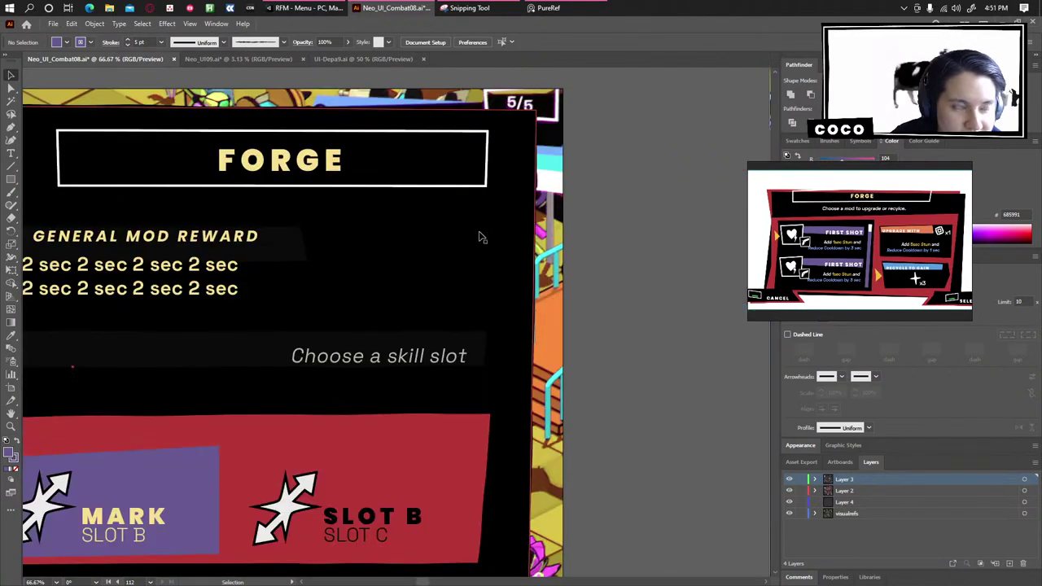
scroll(507, 298, "up", 1)
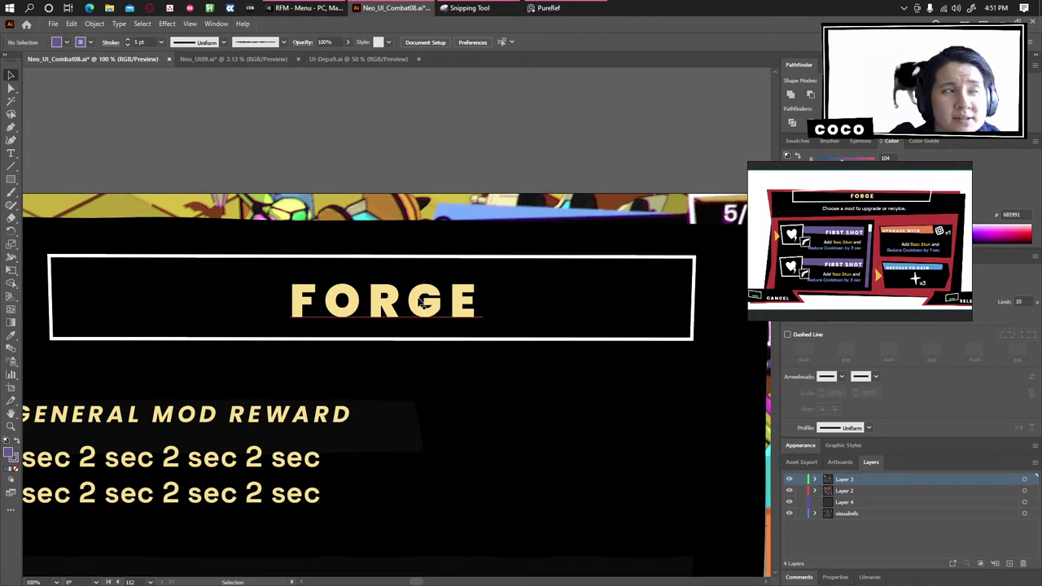
scroll(424, 270, "down", 2)
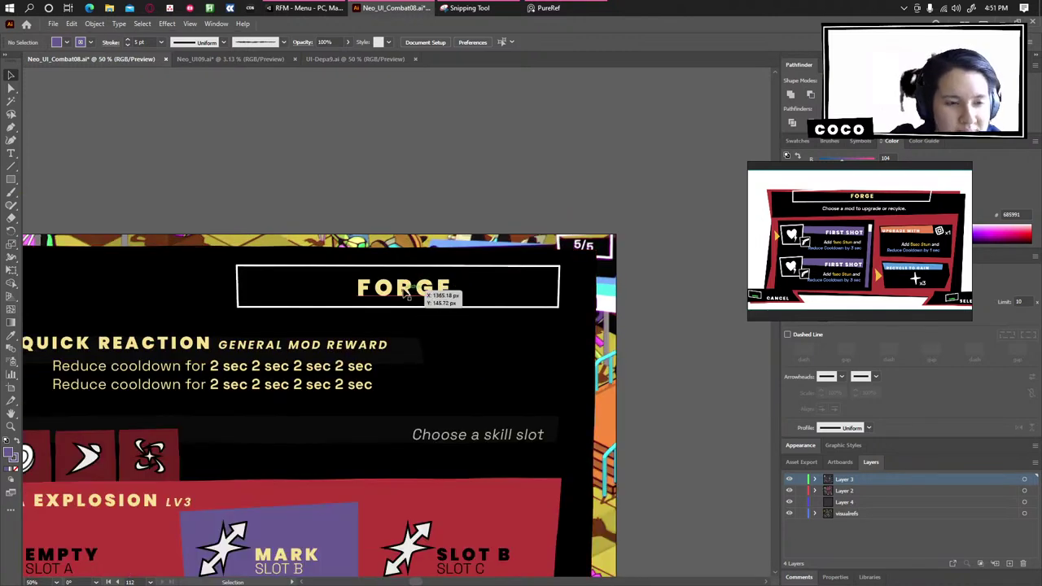
left_click_drag(403, 296, 396, 288)
left_click(444, 175)
scroll(383, 206, "down", 2)
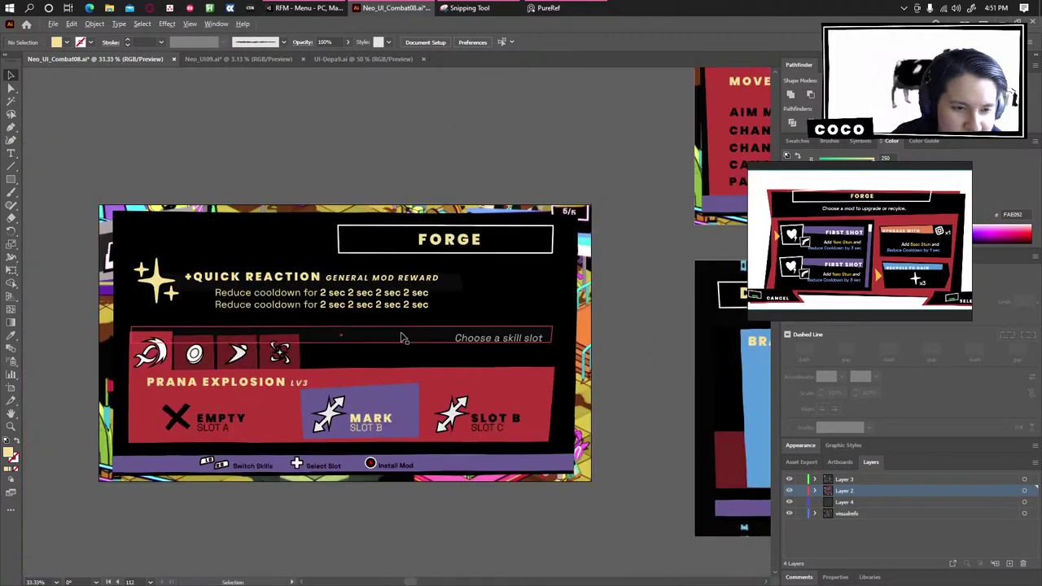
Compare the Forge screen's overall layout with the reference mock-up.
left_click_drag(382, 206, 349, 244)
scroll(562, 289, "up", 2)
left_click_drag(458, 239, 514, 164)
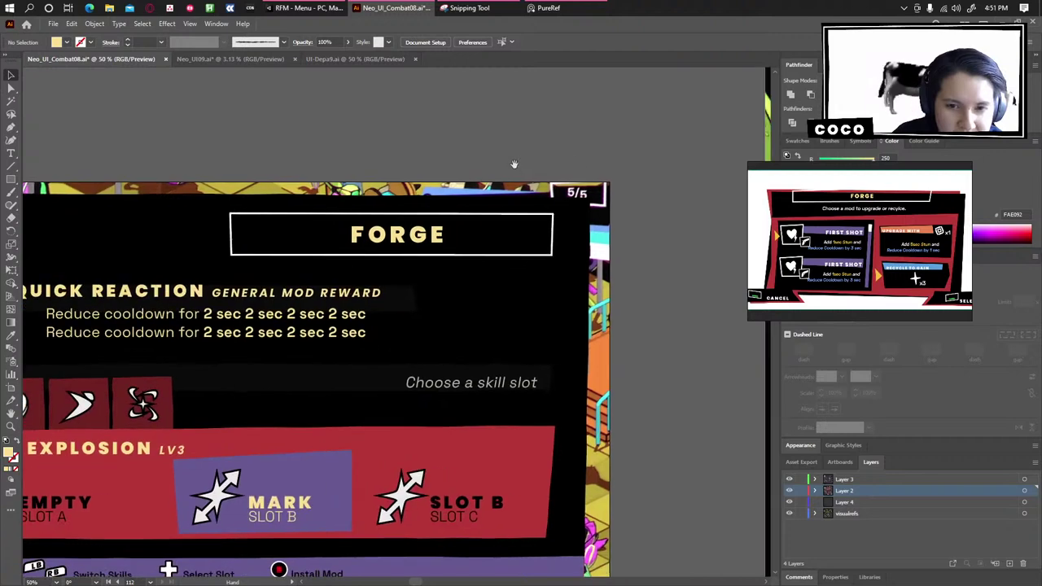
left_click(824, 263)
scroll(477, 174, "down", 1)
left_click_drag(328, 247, 510, 317)
scroll(545, 388, "up", 1)
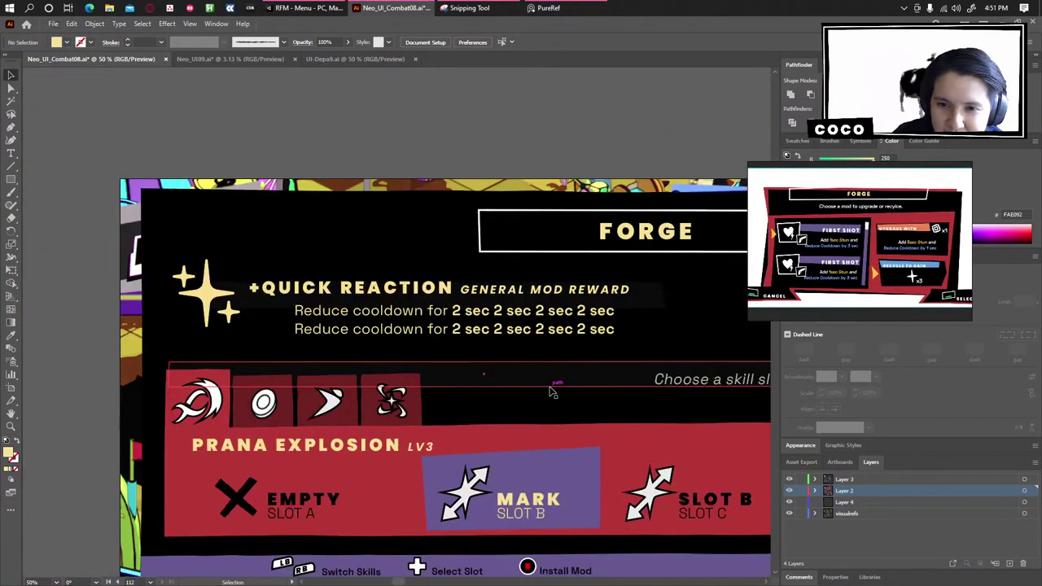
left_click_drag(587, 471, 483, 395)
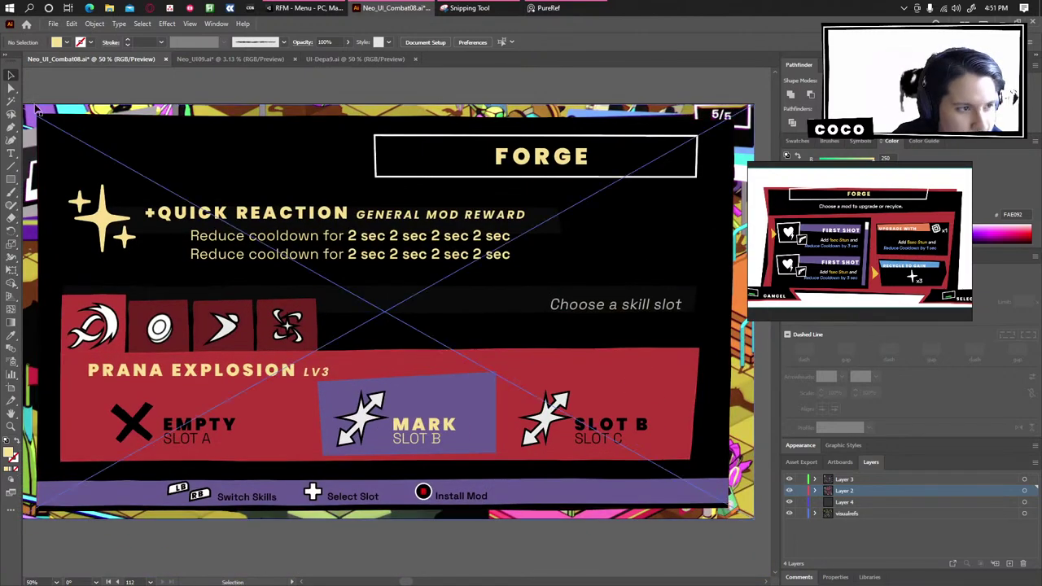
Narrow the red Prana Explosion panel to about 787 px wide by moving its right edge inward.
key("a")
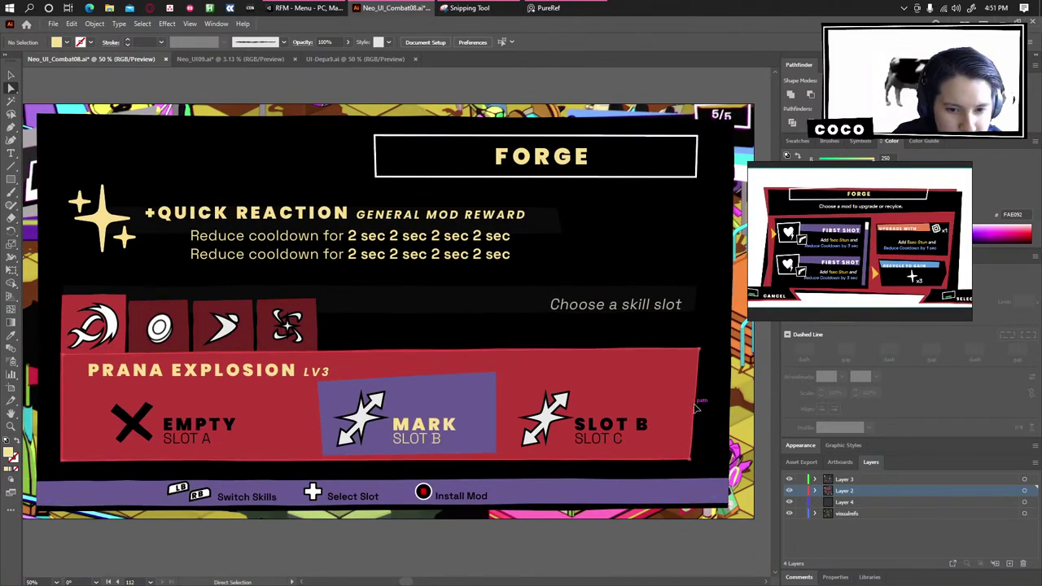
left_click_drag(696, 407, 364, 407)
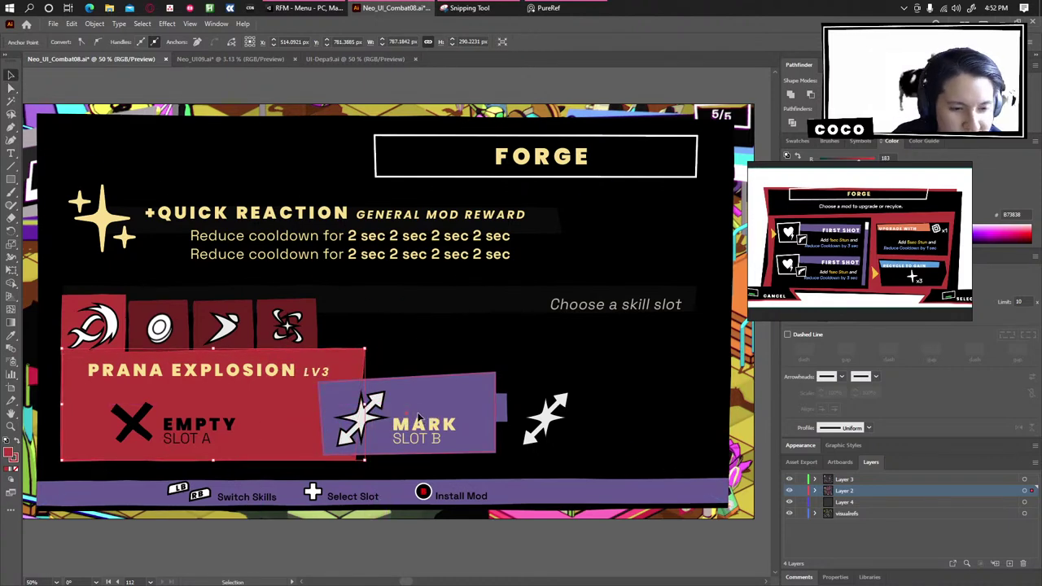
key("v")
Move the purple slot highlight up to the empty area beside the FORGE header and delete the leftover purple bar behind it.
left_click(457, 399)
left_click_drag(456, 399, 268, 120)
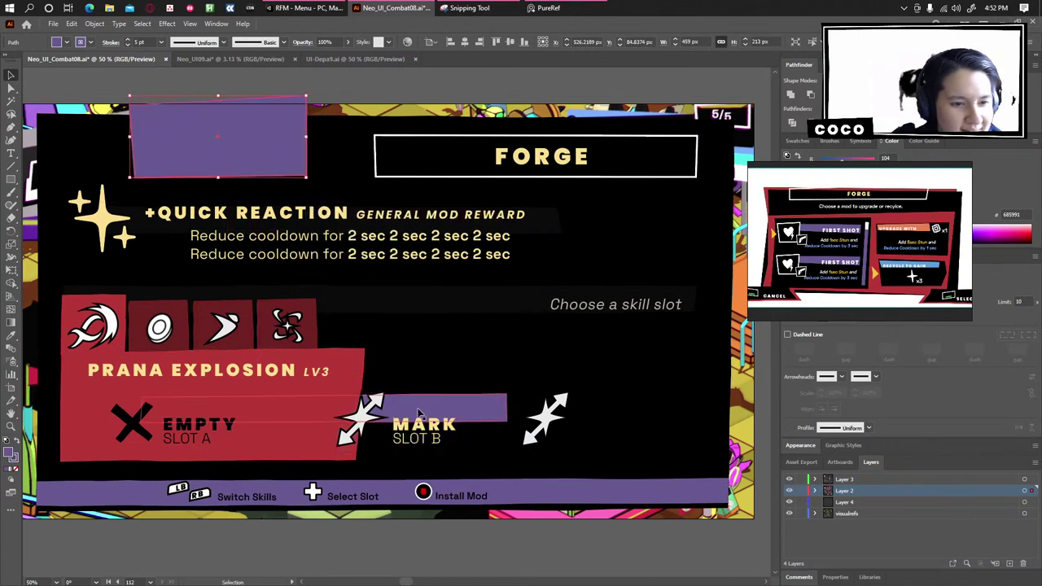
left_click_drag(392, 333, 326, 105)
key("Delete")
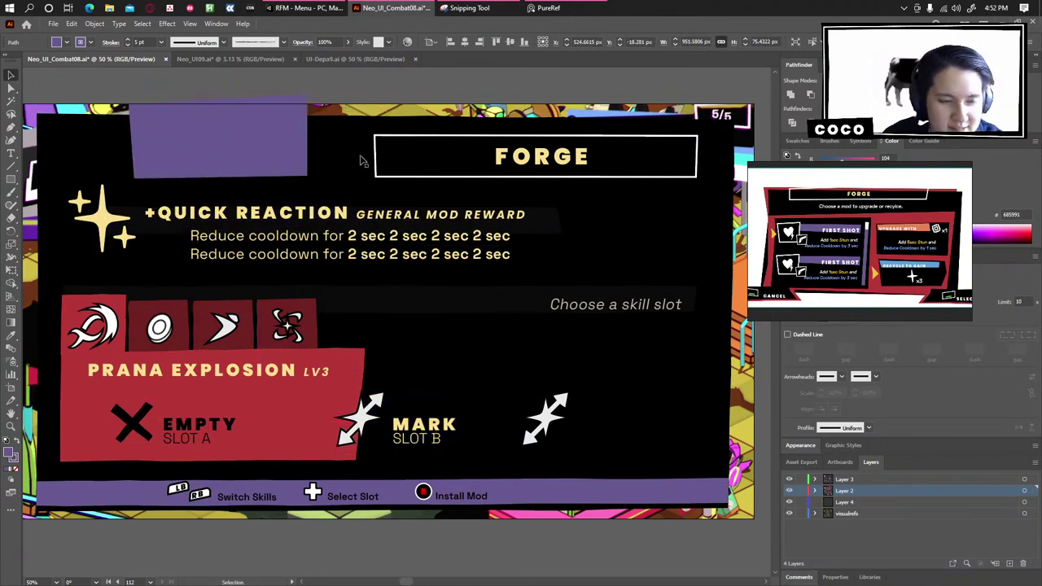
Move the MARK and SLOT B labels and both arrow-star icons off the screen, above the artboard.
left_click(405, 431)
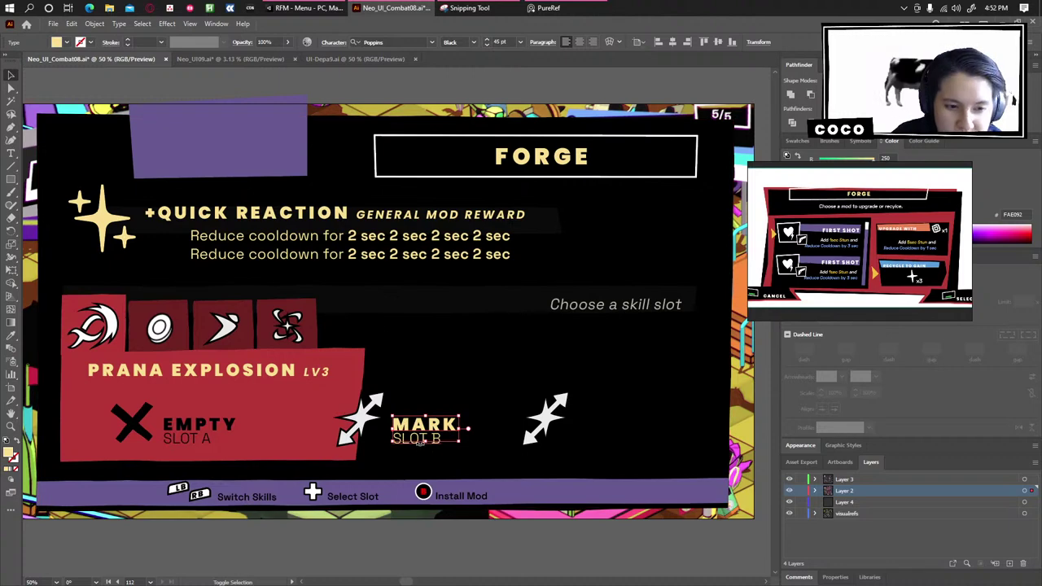
left_click(419, 447)
left_click(425, 438)
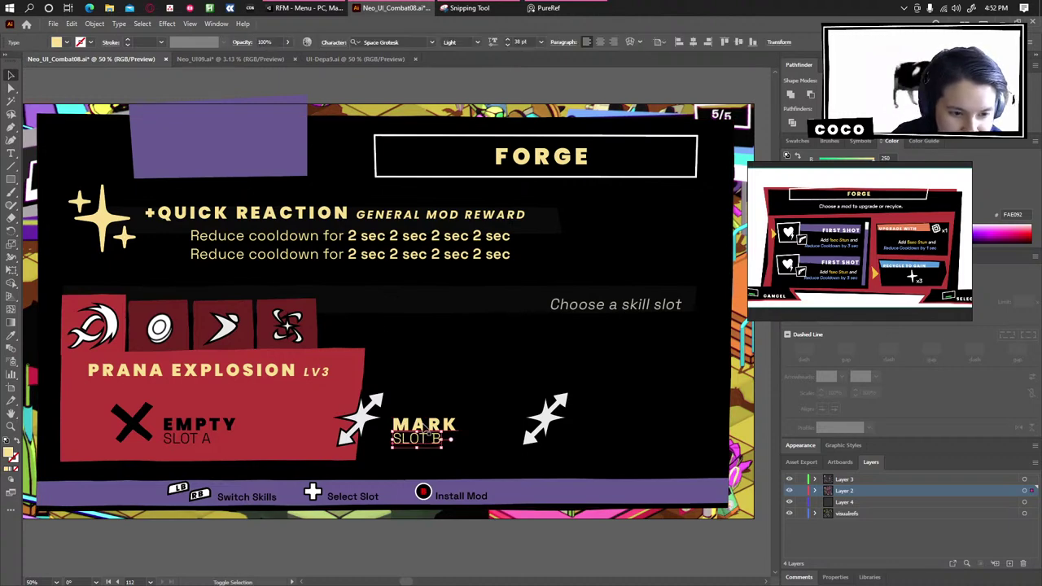
left_click_drag(423, 429, 371, 118)
left_click_drag(373, 442, 440, 94)
left_click_drag(579, 81, 563, 105)
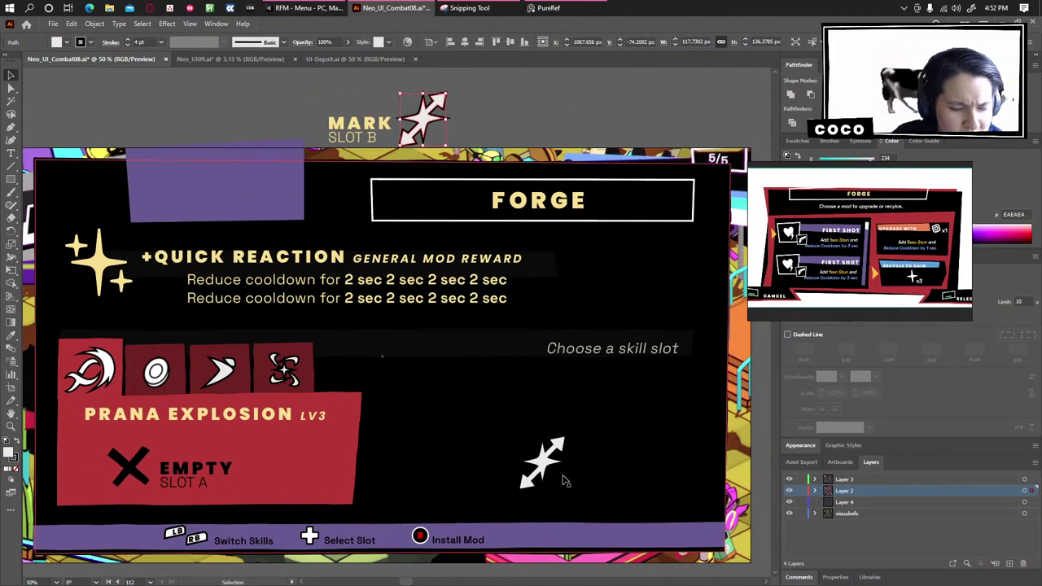
left_click_drag(558, 468, 654, 86)
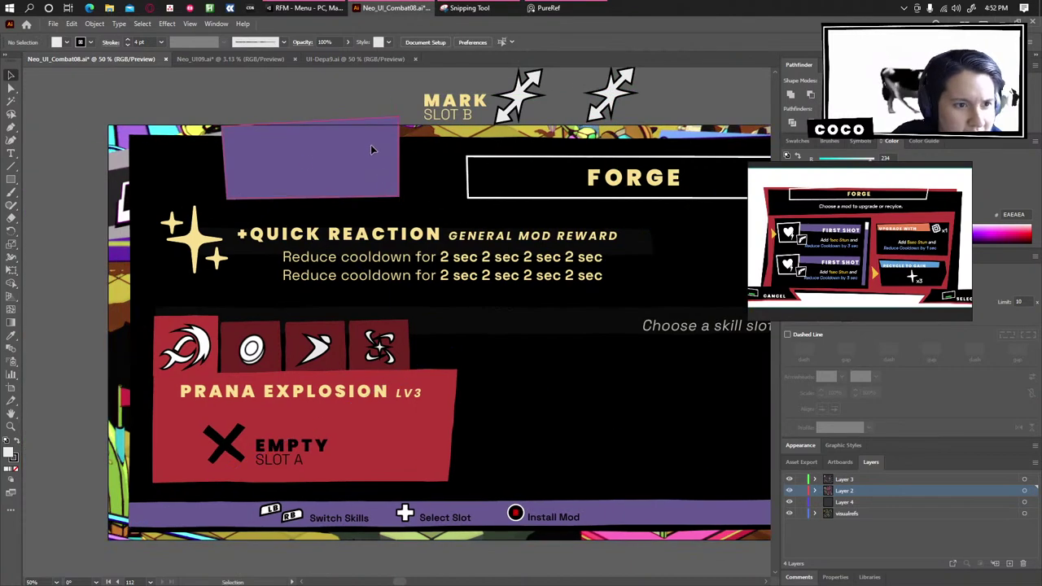
Place the purple block beside the red panel and pull its lower-left corner outward to slant its left edge.
left_click_drag(370, 145, 632, 414)
left_click_drag(456, 426, 357, 442)
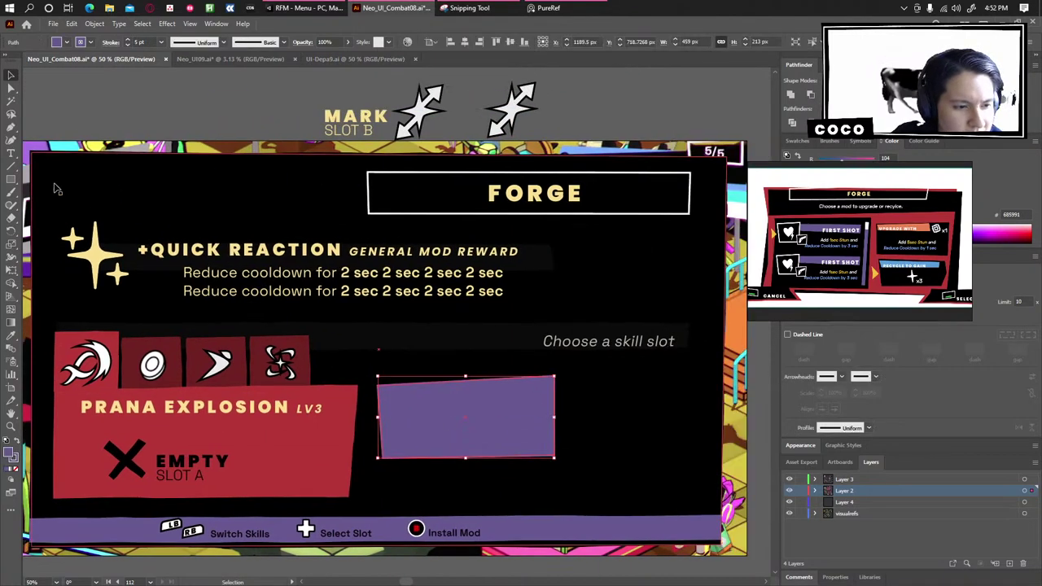
left_click(14, 89)
left_click(434, 484)
left_click_drag(434, 484, 361, 460)
Stretch the purple block's two right corners outward to roughly the header frame's right edge, with a level bottom edge.
left_click(542, 426)
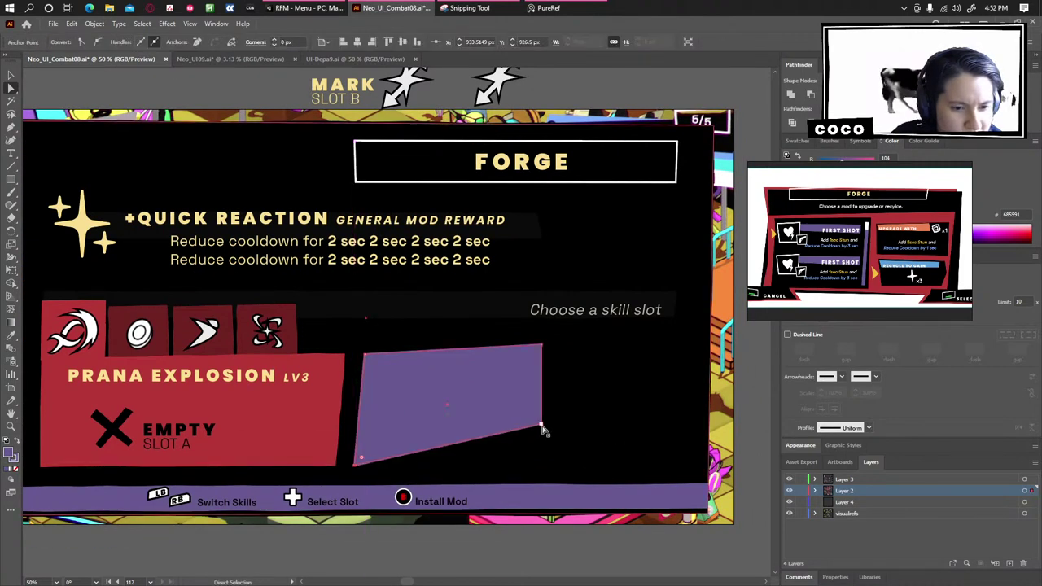
left_click_drag(542, 426, 680, 472)
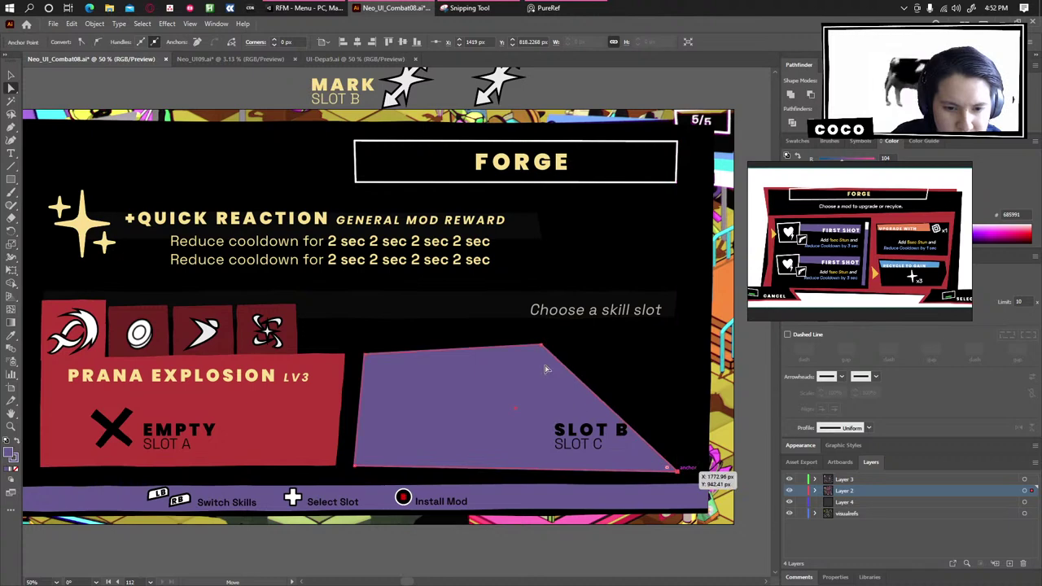
left_click_drag(543, 346, 685, 355)
left_click_drag(679, 473, 679, 466)
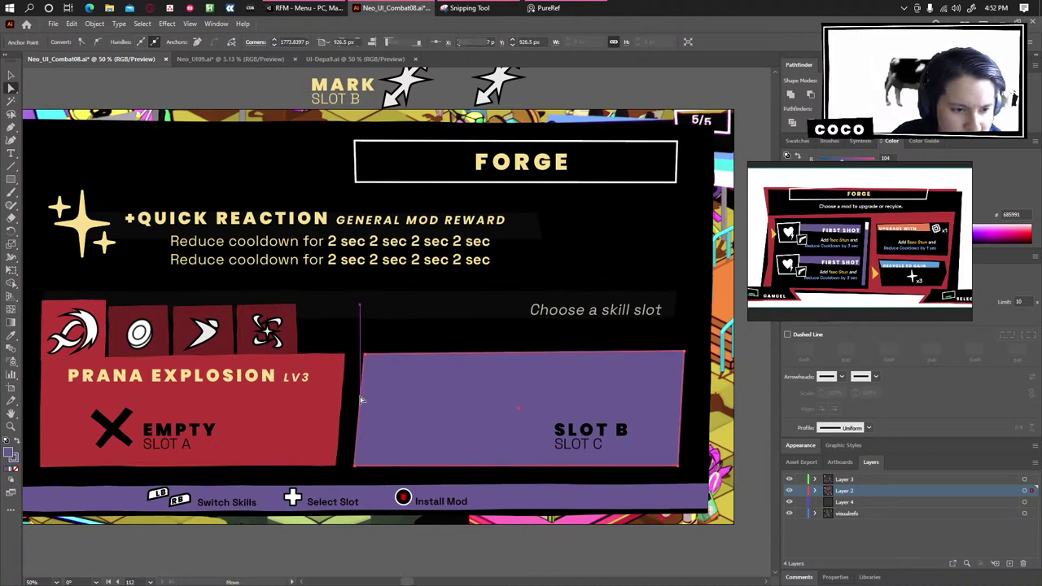
Move the purple block's slanted left edge inward, making the block about 793 px wide.
left_click_drag(362, 399, 387, 399)
left_click_drag(371, 536, 432, 529)
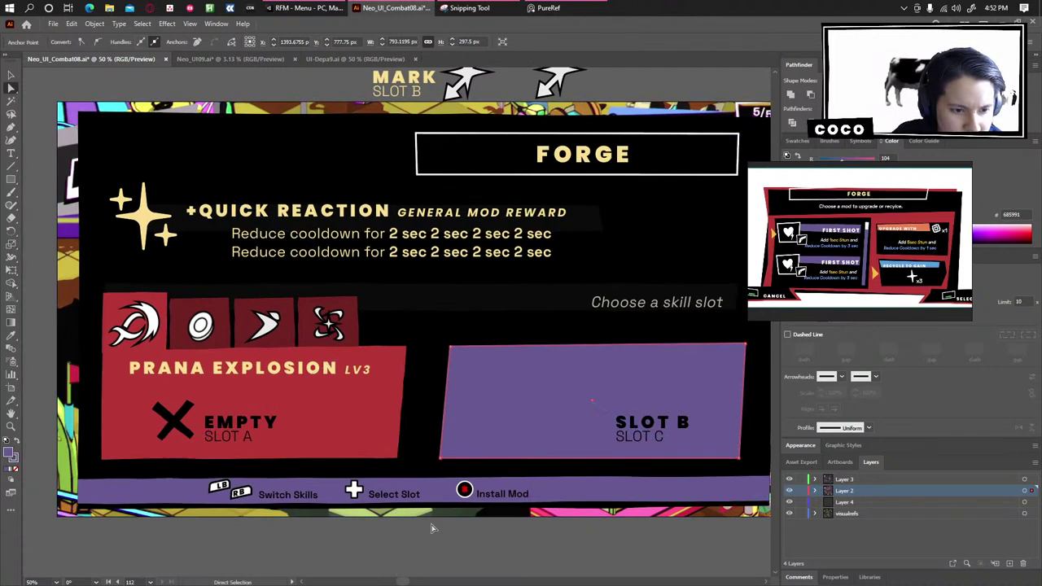
left_click(522, 541, "ctrl")
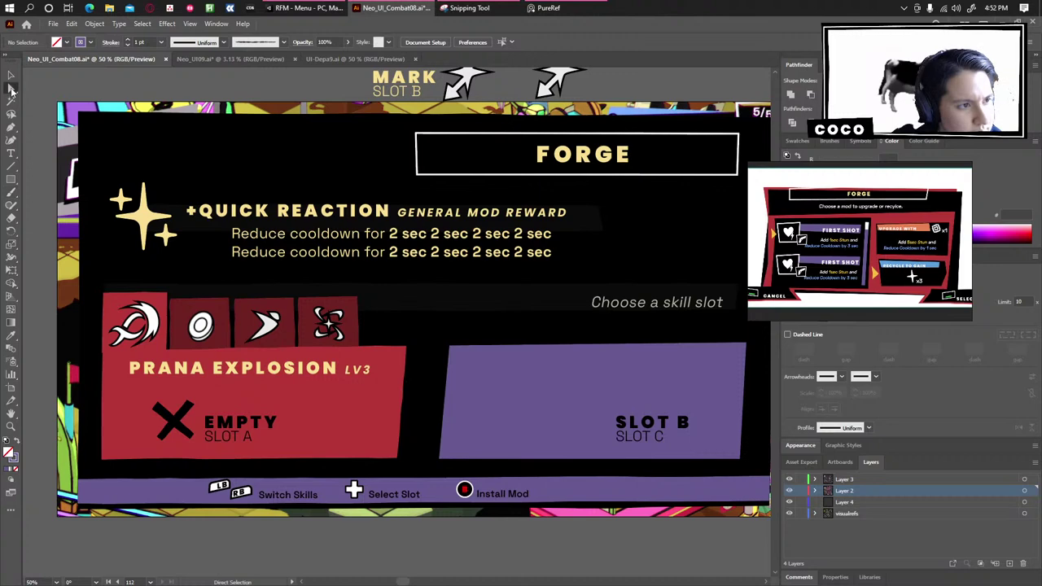
Widen the red Prana Explosion panel by moving its right edge toward the purple block, leaving a narrow gap.
left_click(402, 397)
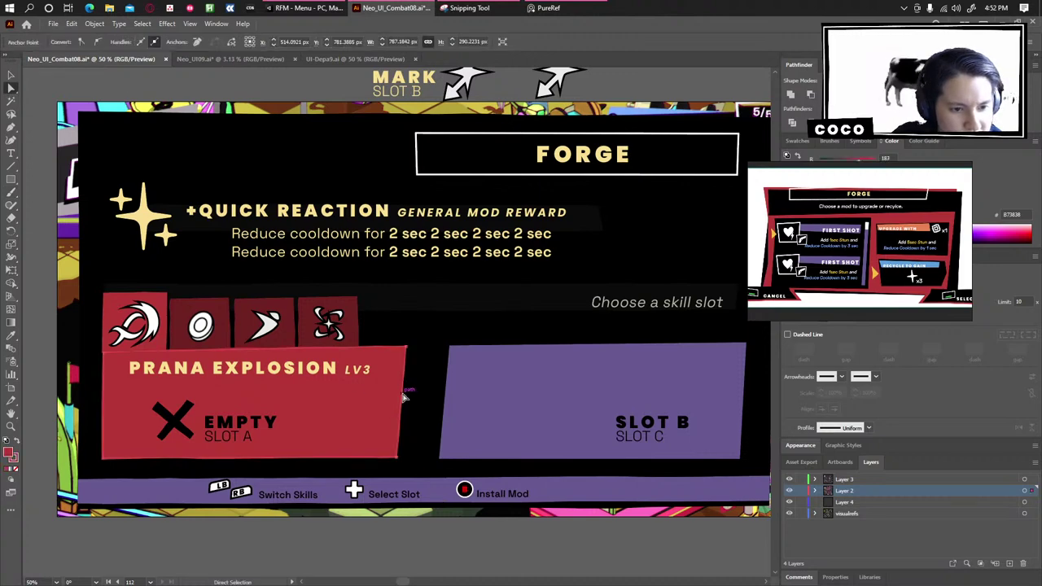
left_click_drag(412, 396, 432, 397)
left_click(373, 529)
left_click_drag(374, 530, 342, 492)
left_click_drag(544, 400, 557, 442)
key("v")
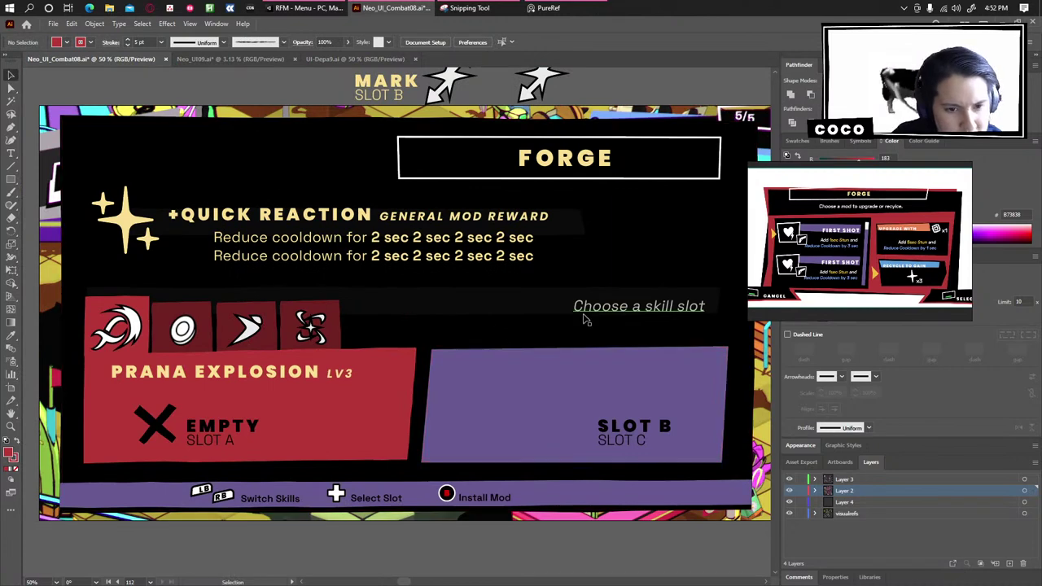
left_click_drag(528, 298, 533, 235)
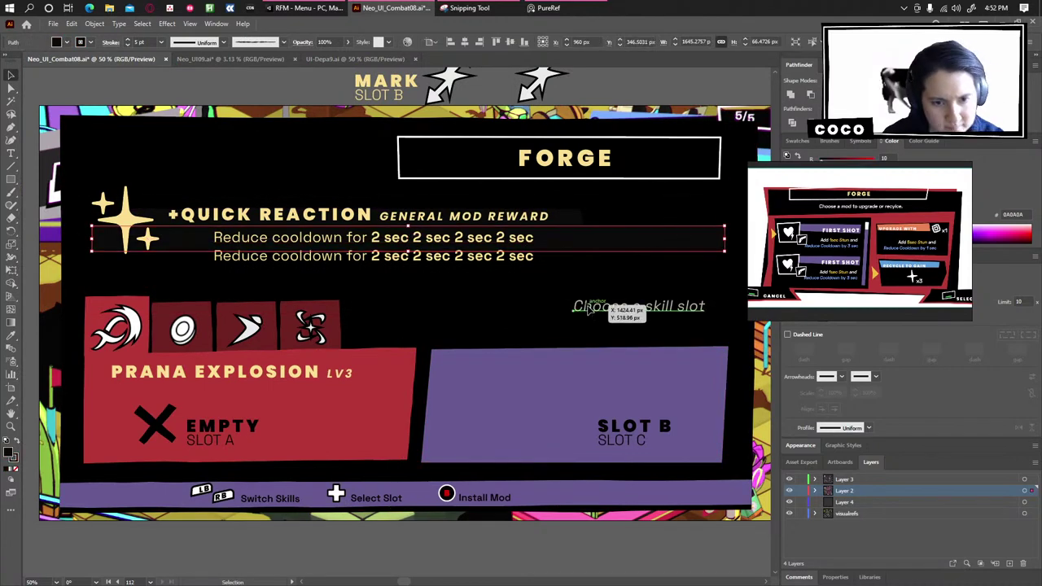
left_click_drag(602, 308, 610, 252)
key("ctrl+z")
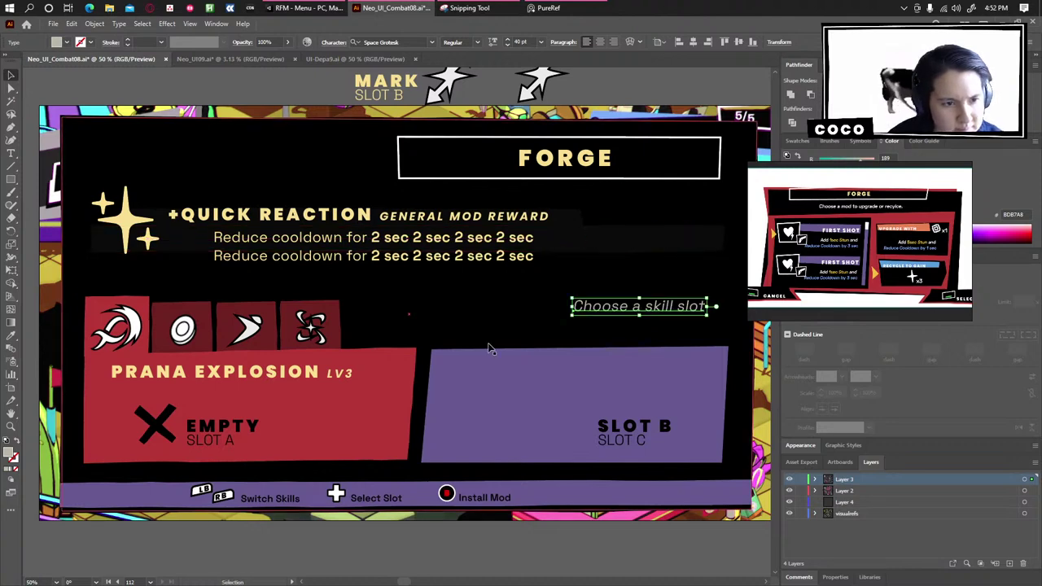
key("ctrl+z")
left_click(447, 531)
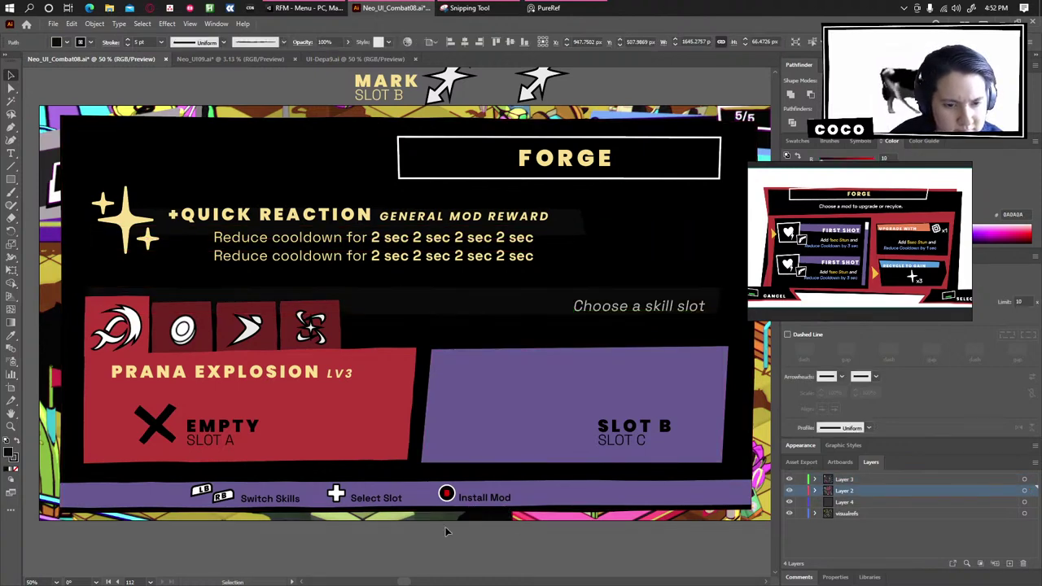
Examine the mod list and the upgrade and recycle options in the reference Forge mock-up.
mouse_move(384, 540)
left_mouse_down()
mouse_move(531, 489)
mouse_move(400, 548)
mouse_move(375, 543)
left_mouse_up()
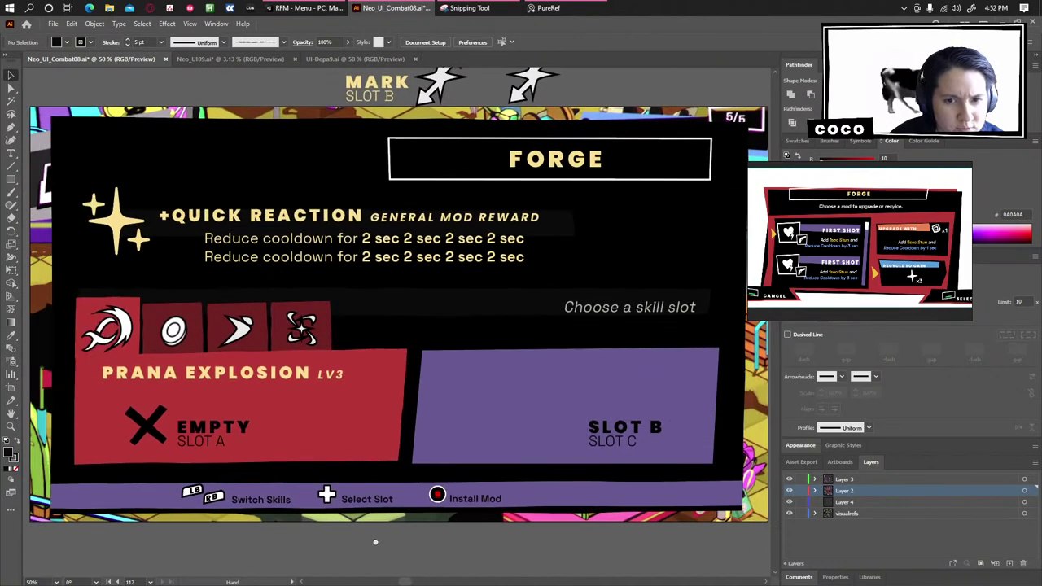
left_click_drag(827, 210, 834, 220)
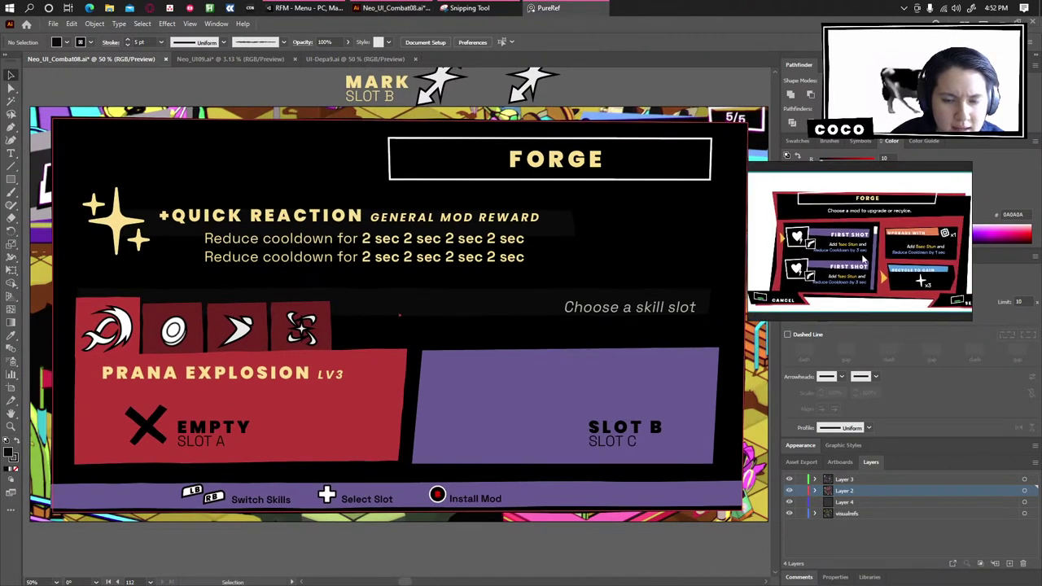
scroll(864, 258, "up", 3)
left_click_drag(785, 249, 842, 233)
scroll(844, 231, "down", 2)
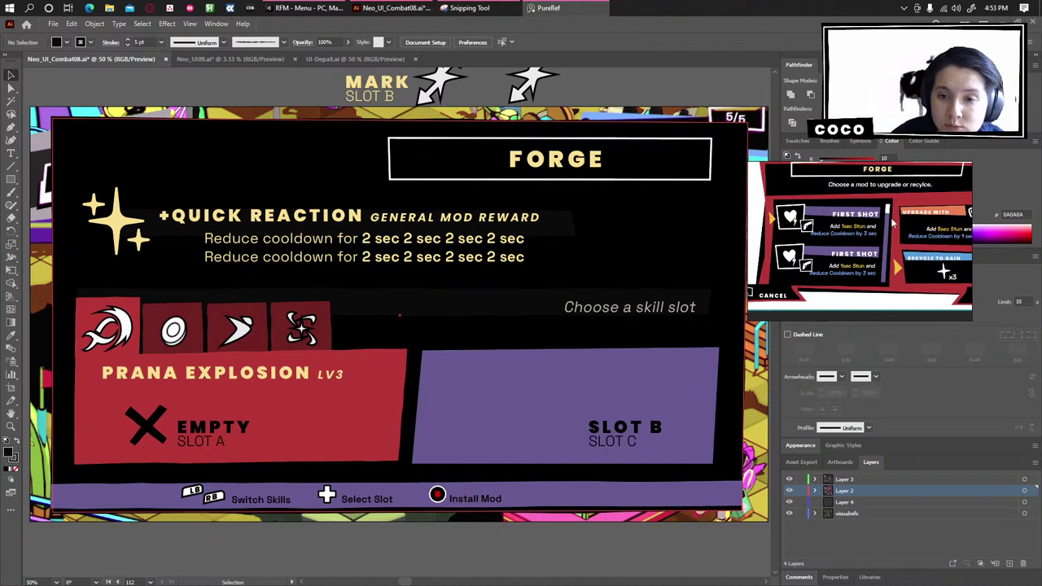
scroll(892, 223, "down", 2)
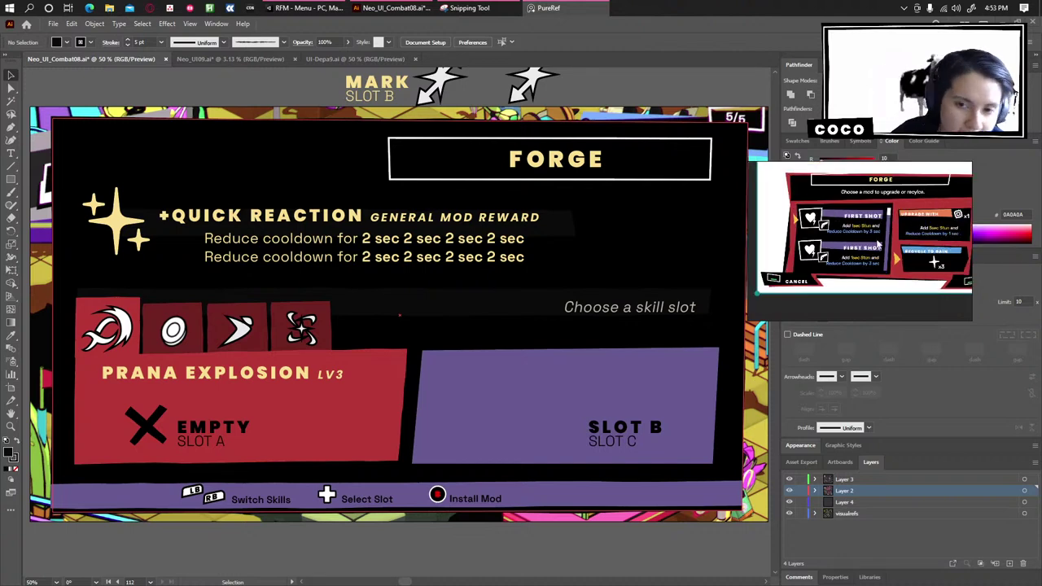
Study the First Shot cards and the recycle box up close in the reference Forge mock-up.
left_click_drag(829, 242, 788, 245)
left_click_drag(884, 237, 882, 245)
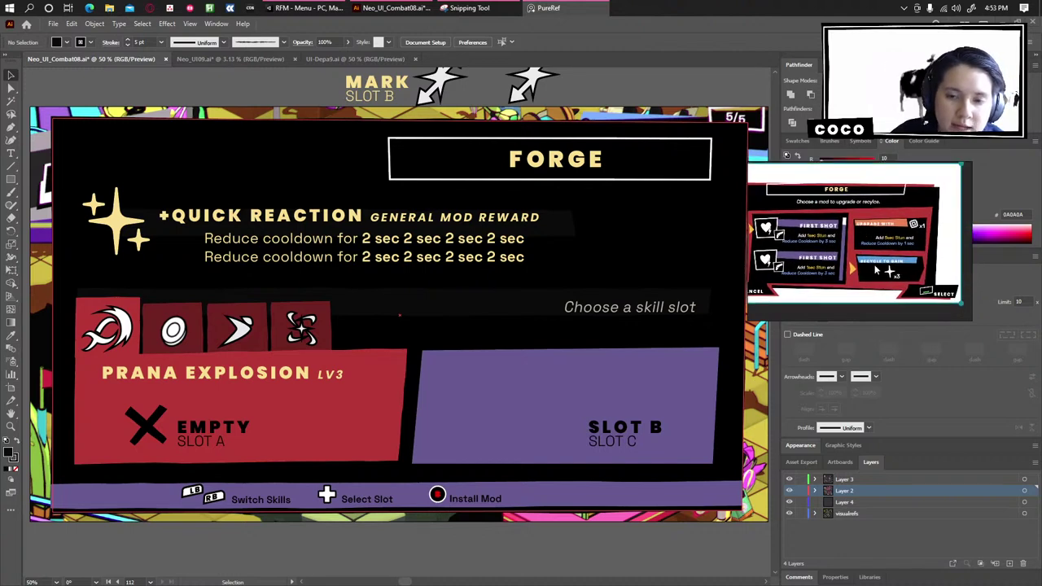
scroll(866, 261, "up", 1)
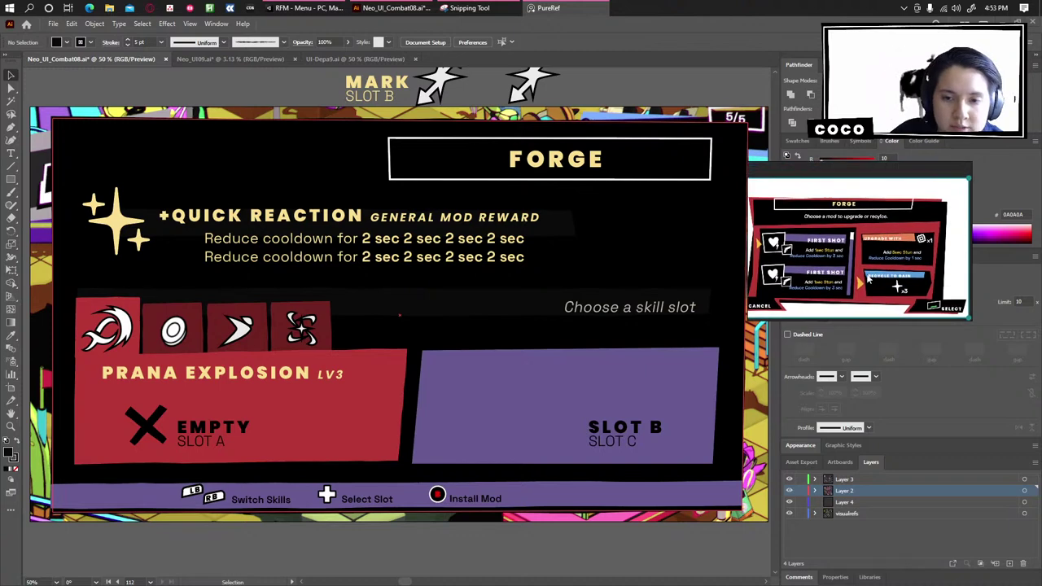
left_click_drag(855, 274, 887, 279)
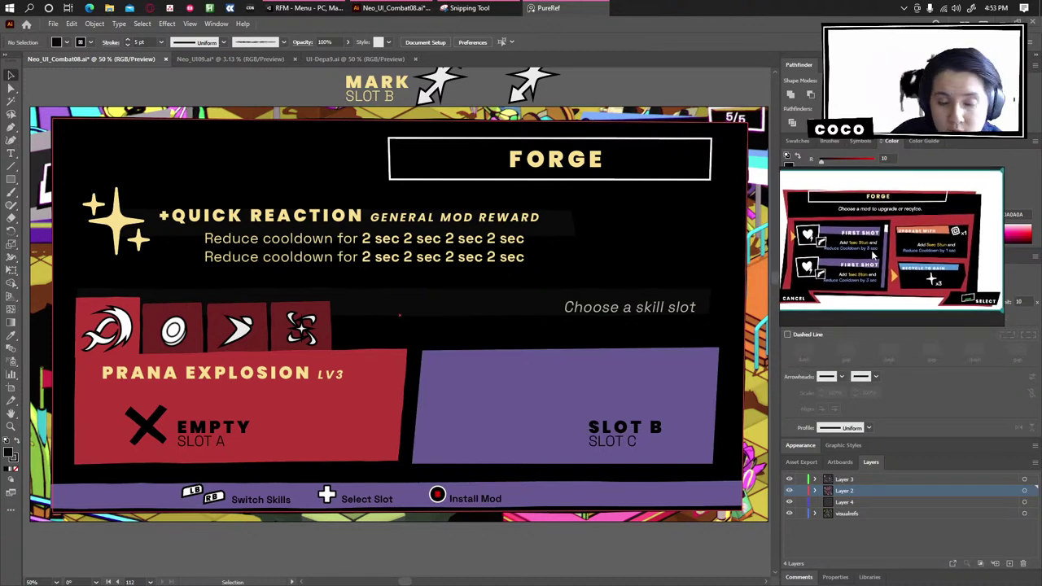
left_click(399, 314)
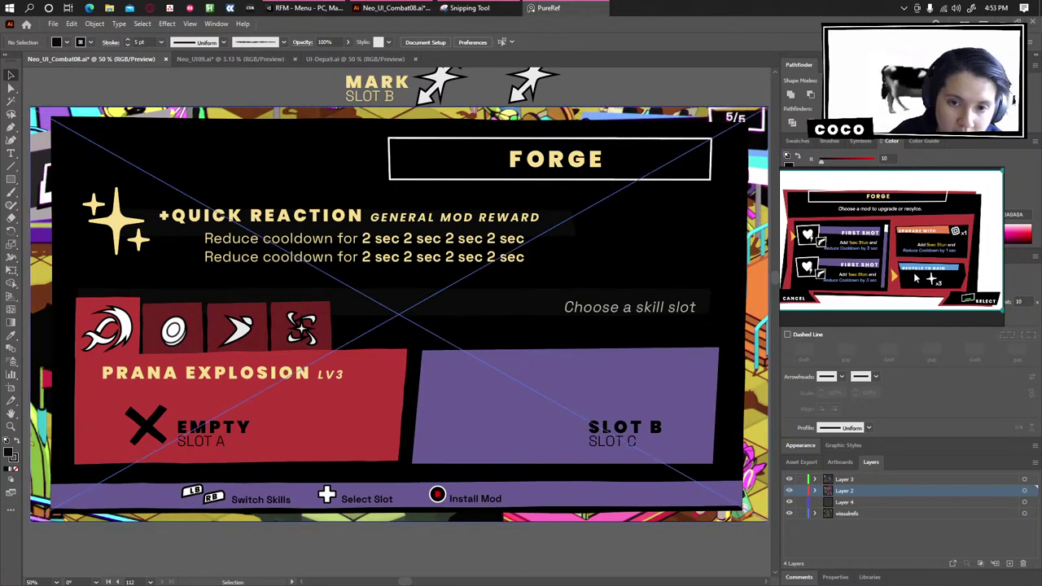
scroll(886, 248, "up", 4)
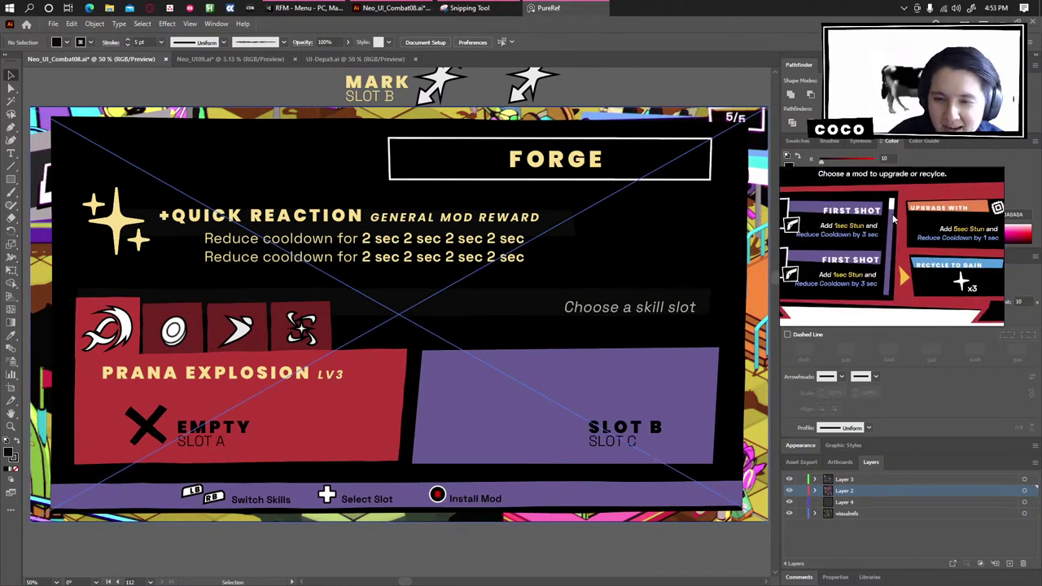
Examine the skill tabs and slot layout of the Branch Cleared screen for comparison with the Forge screen.
left_click(605, 91)
scroll(605, 94, "down", 3)
scroll(594, 244, "up", 2)
left_click_drag(364, 180, 560, 387)
scroll(422, 319, "down", 2)
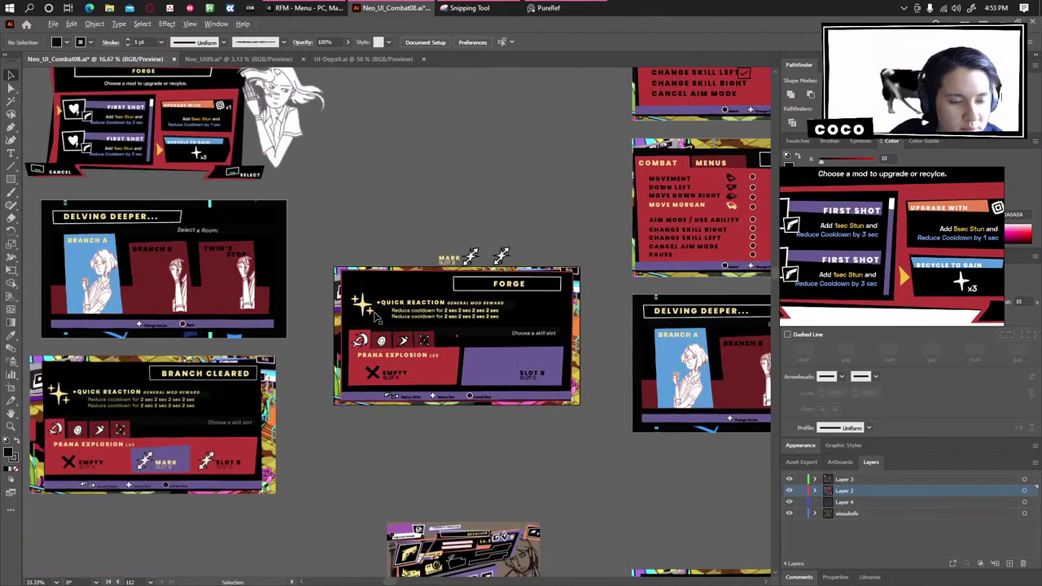
left_click_drag(312, 428, 512, 344)
scroll(508, 349, "up", 2)
left_click_drag(291, 444, 521, 422)
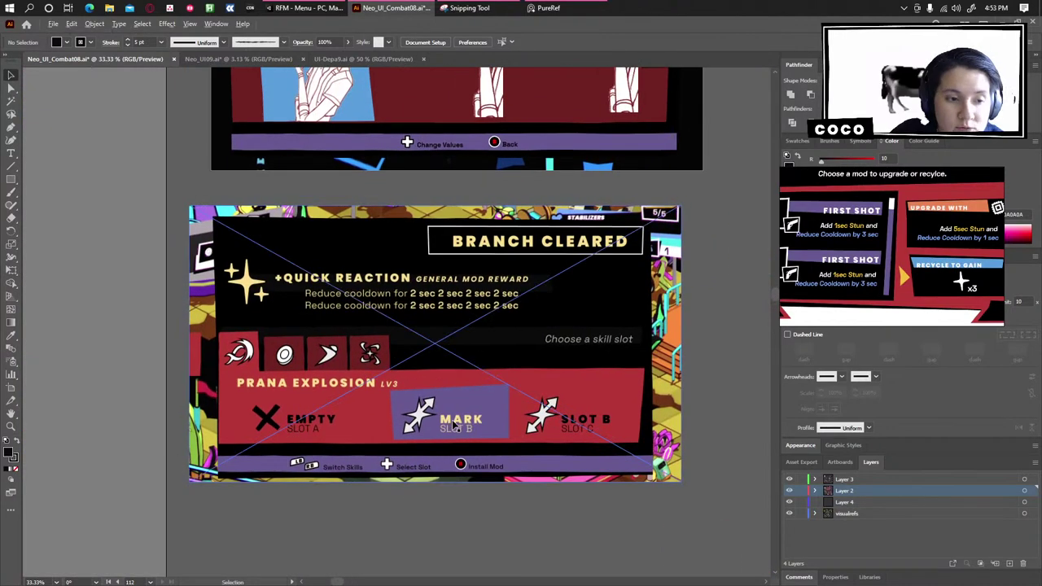
scroll(366, 341, "up", 3)
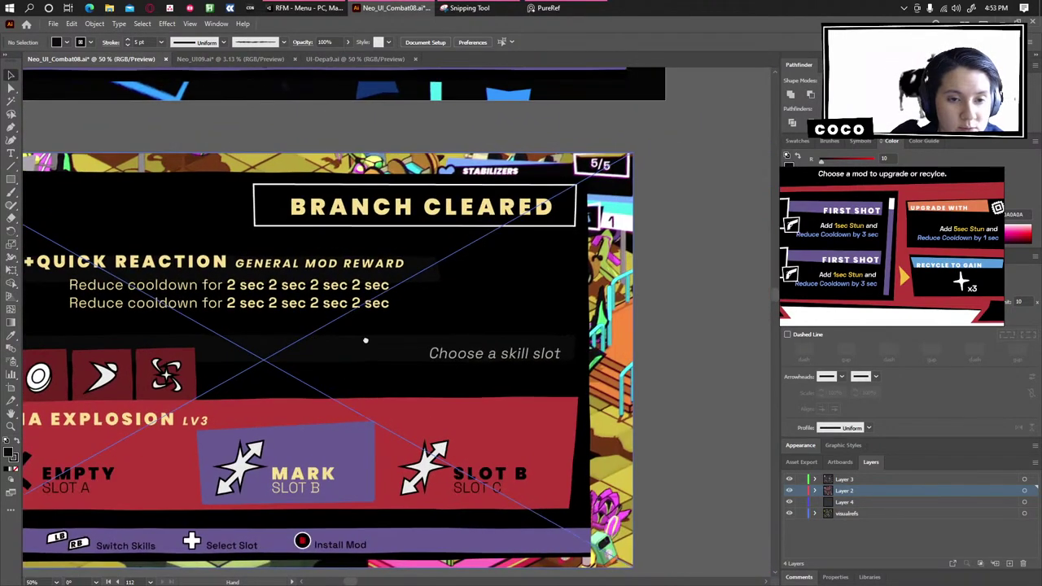
left_click_drag(336, 377, 388, 353)
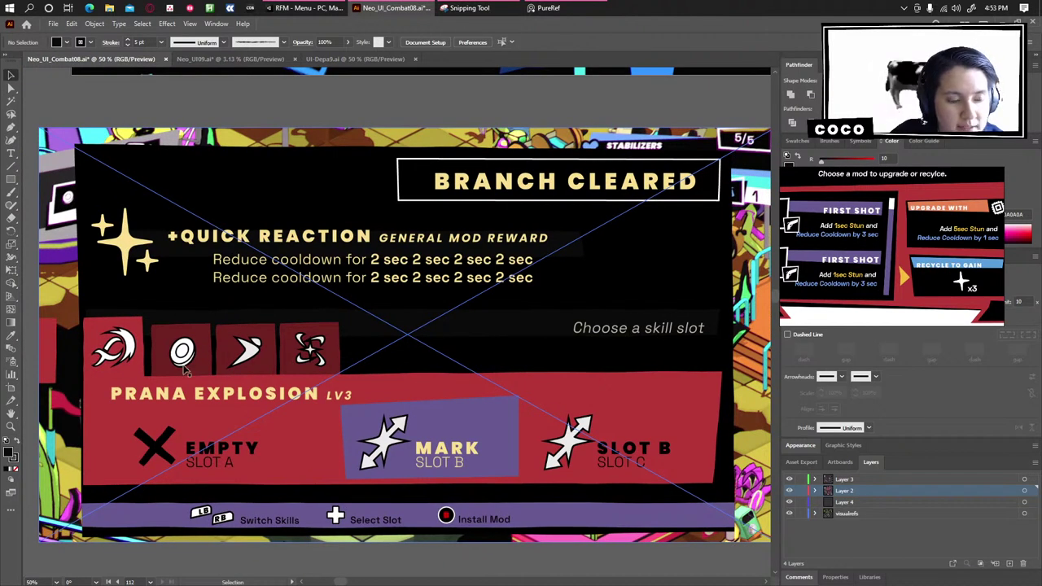
scroll(552, 347, "down", 4)
scroll(594, 342, "up", 2)
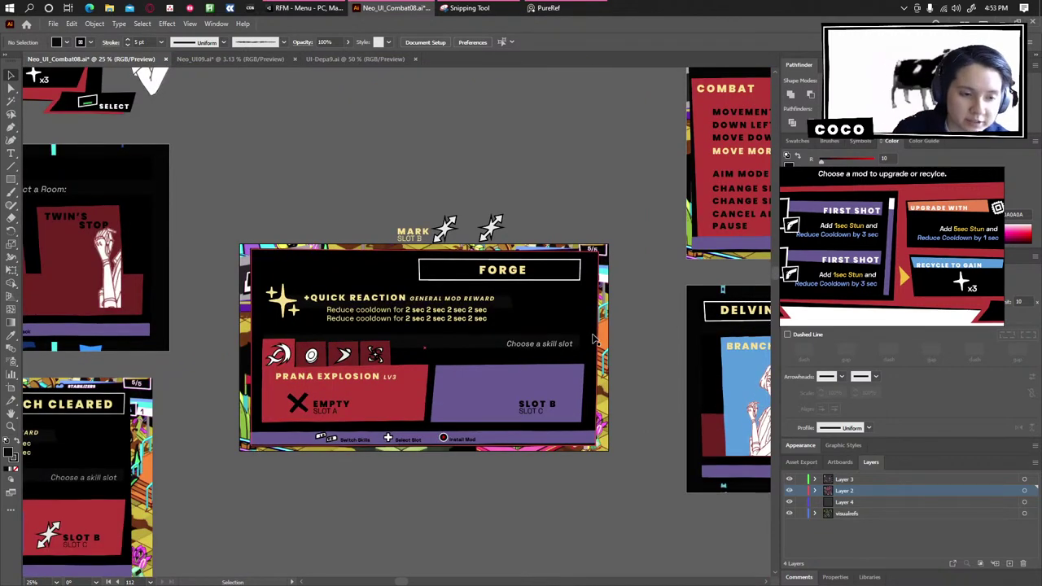
Move the four skill icon tabs, with their icons, out of the Forge screen to the empty canvas above it.
scroll(616, 324, "down", 2)
scroll(611, 342, "right", 1)
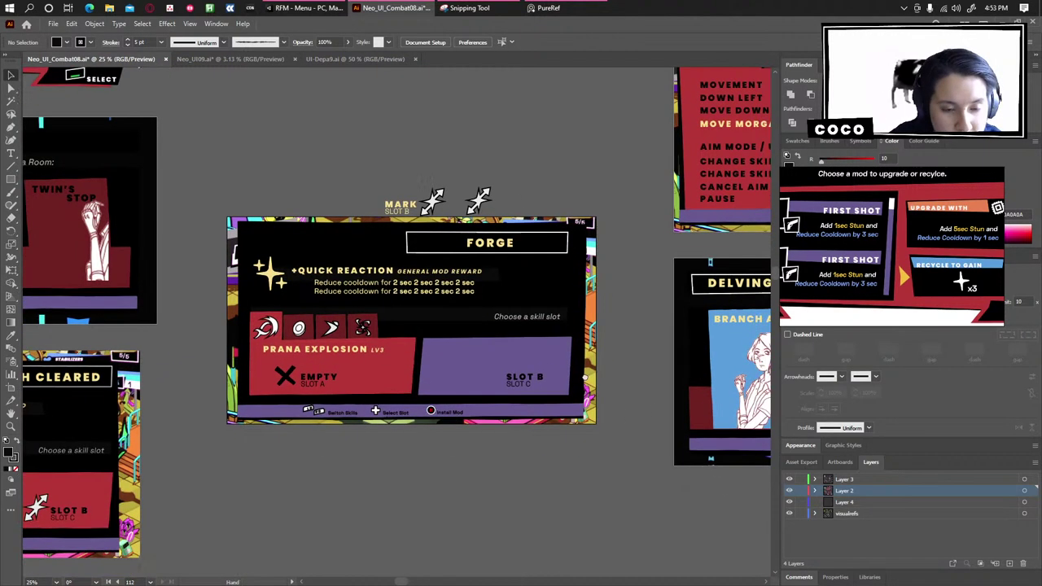
scroll(515, 379, "up", 3)
scroll(407, 344, "down", 3)
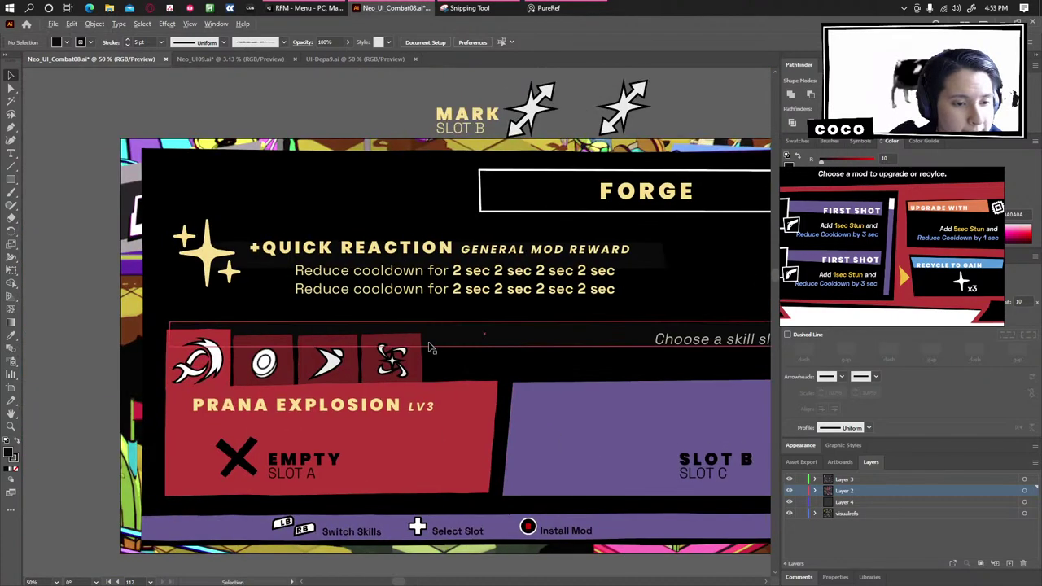
scroll(333, 342, "up", 3)
left_click(236, 368)
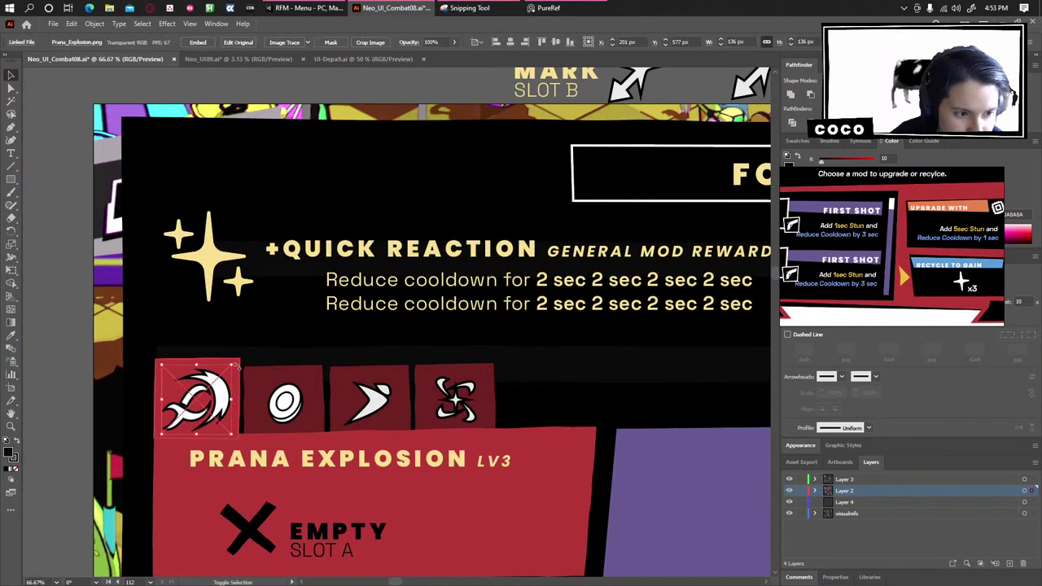
left_click(298, 411, "shift")
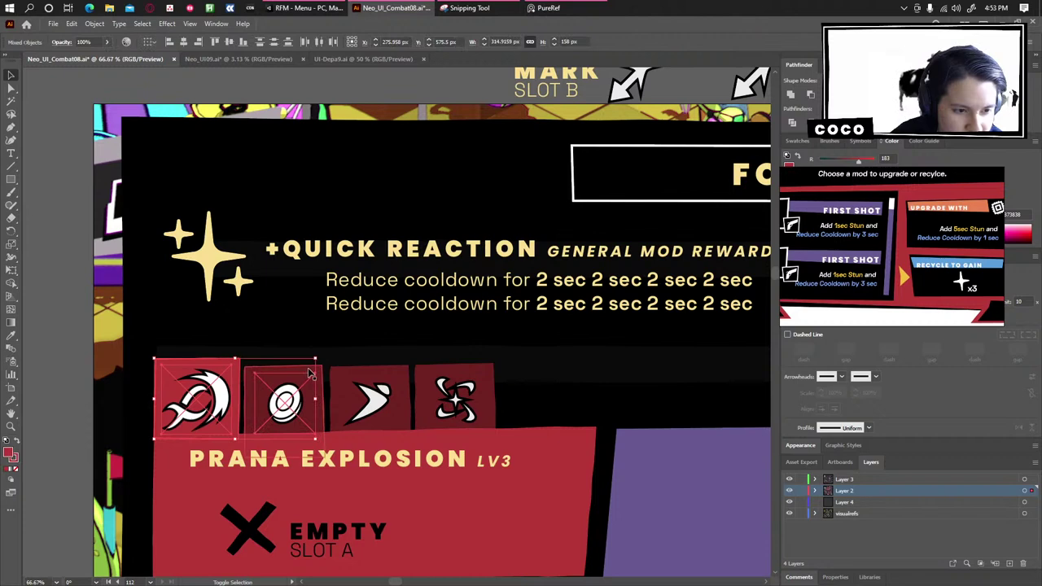
left_click(365, 401, "shift")
left_click(391, 404, "shift")
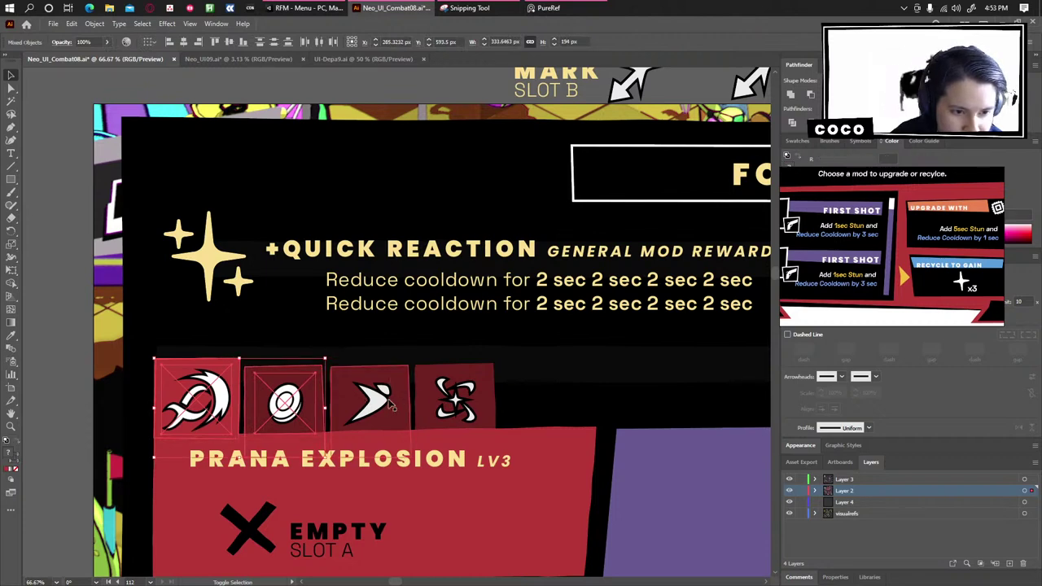
left_click(440, 391, "shift")
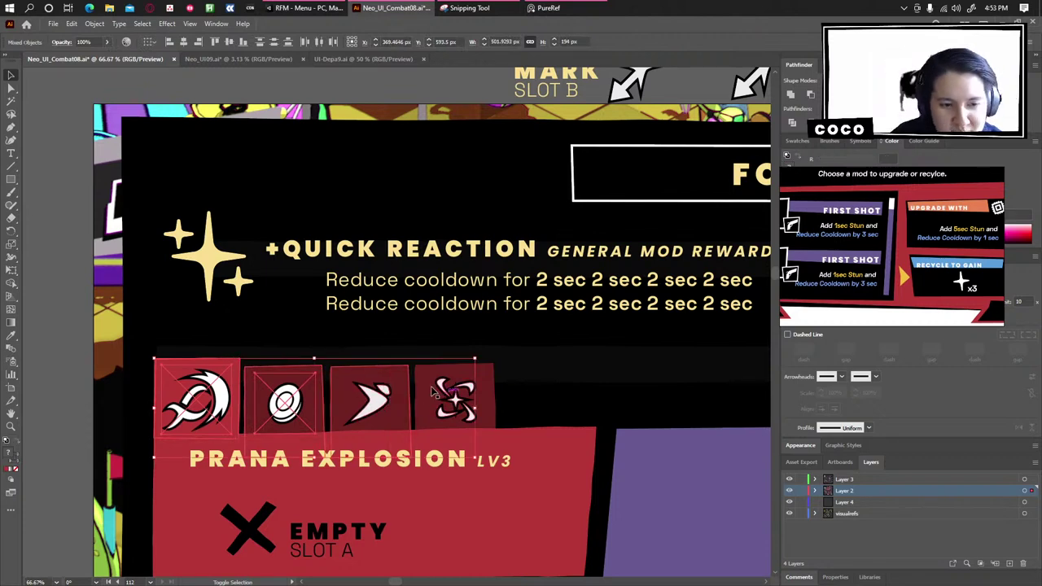
left_click(428, 384, "shift")
scroll(387, 372, "down", 2)
left_click_drag(356, 389, 348, 177)
left_click(371, 244)
left_click(371, 210)
left_click_drag(446, 304, 437, 288)
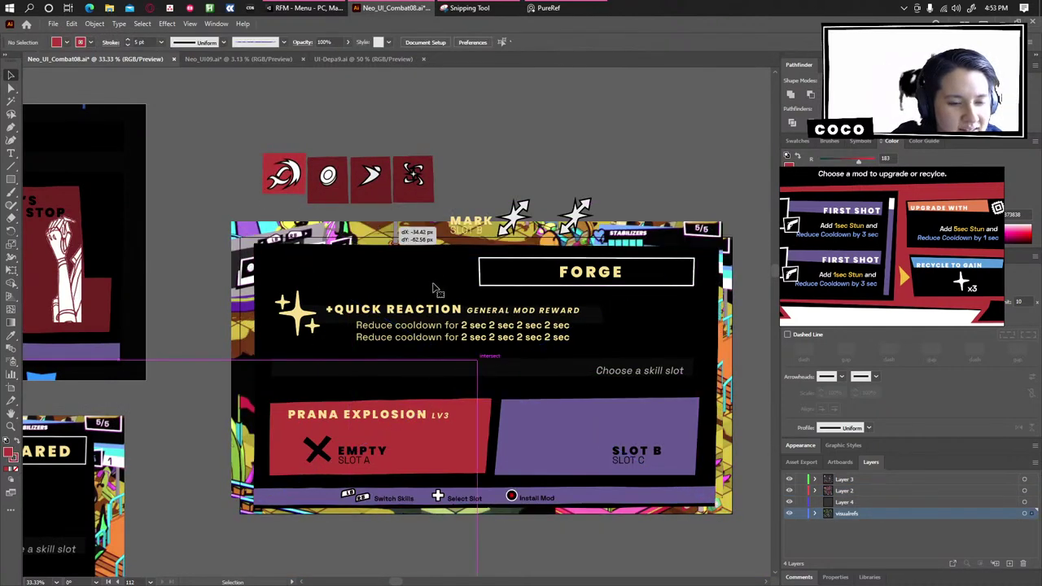
key("ctrl+z")
Move the MARK Slot B label and the two arrow-star icons up beside the removed skill tabs.
left_click(535, 151)
left_click_drag(523, 167, 485, 139)
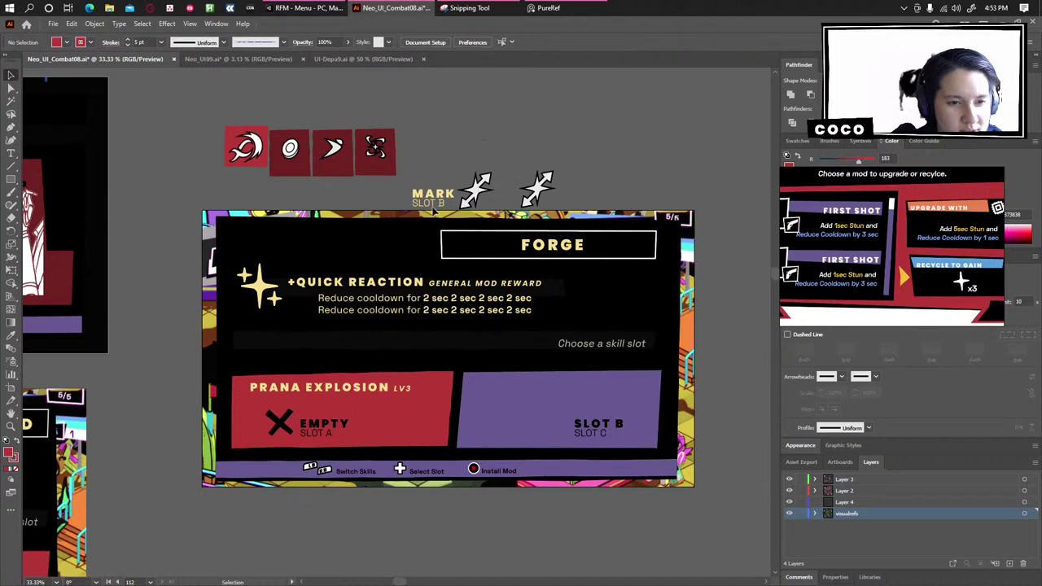
left_click_drag(413, 202, 421, 150)
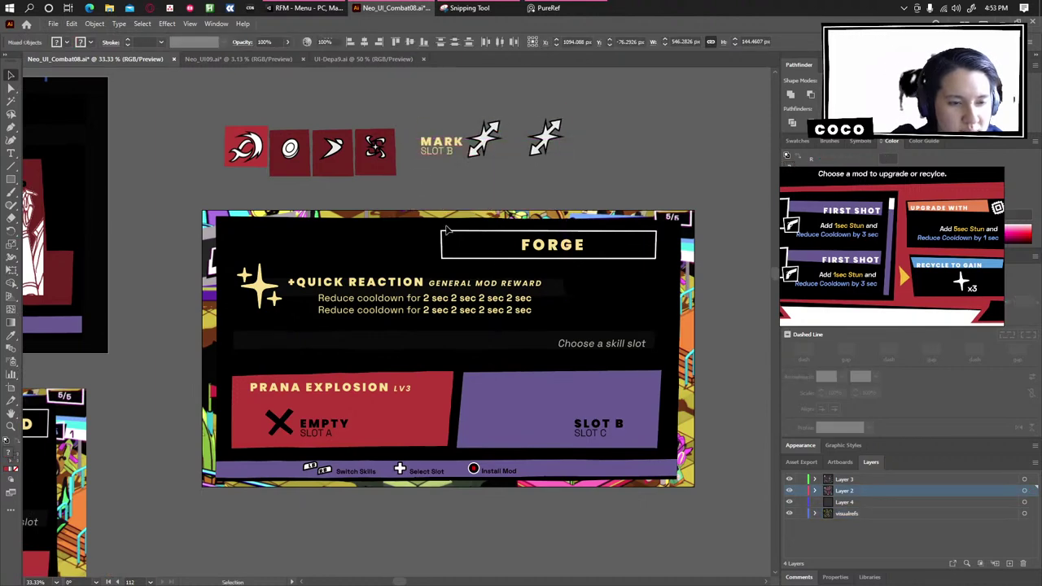
Shift the FORGE title and its white frame slightly up and toward the screen's upper-right corner.
key("space")
left_click_drag(509, 185, 496, 198)
scroll(535, 234, "up", 1)
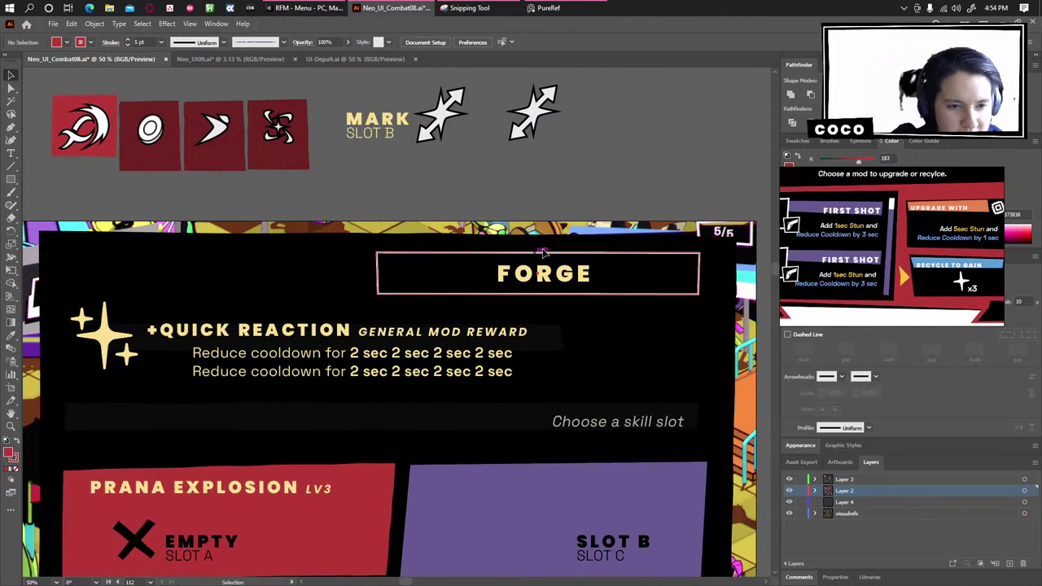
left_click_drag(534, 254, 550, 244)
mouse_move(561, 285)
left_mouse_down()
mouse_move(545, 294)
mouse_move(577, 271)
left_mouse_up()
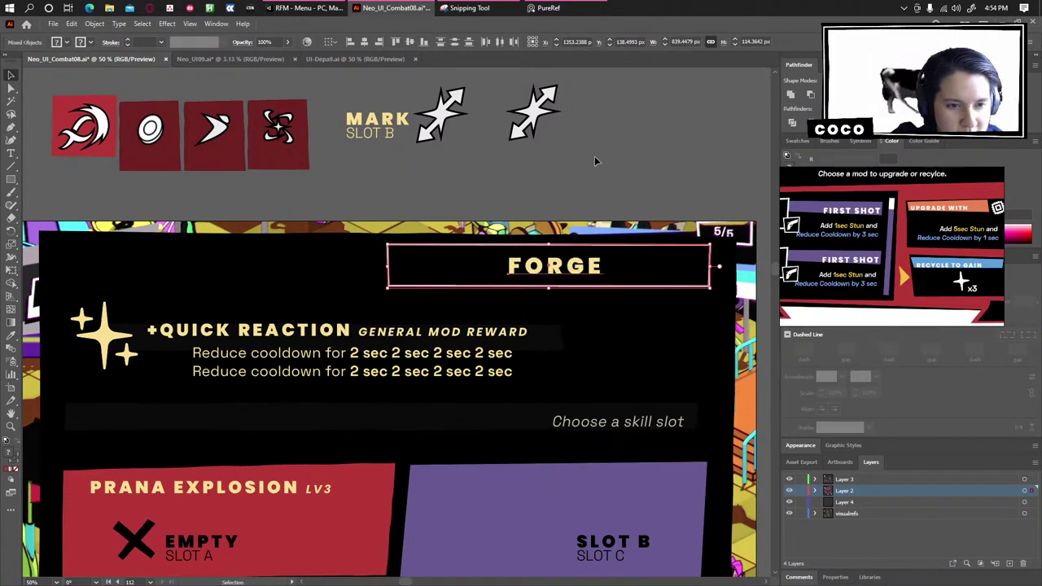
left_click(508, 192)
scroll(502, 188, "down", 1)
left_click_drag(505, 191, 520, 216)
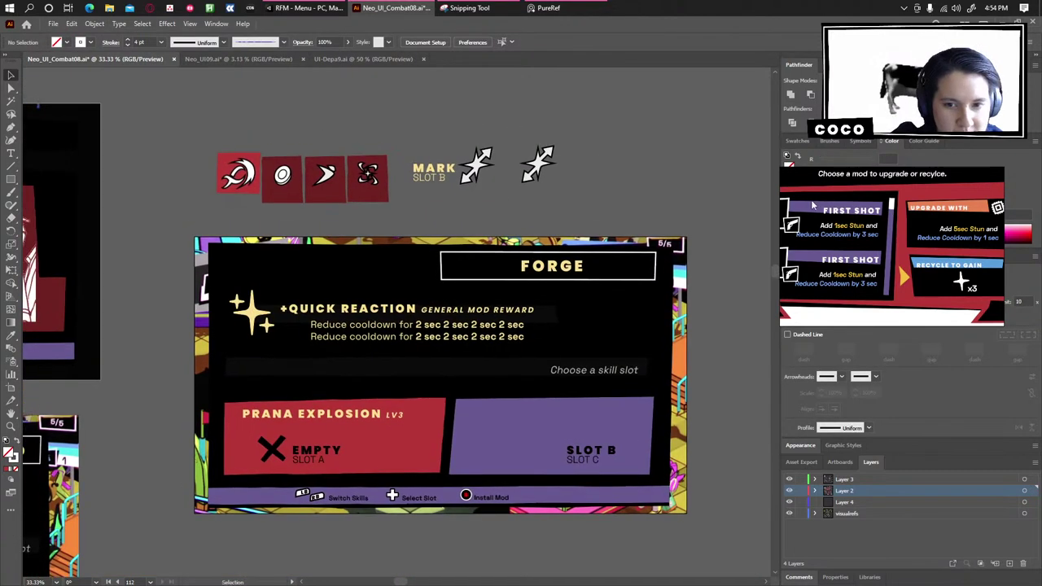
Enlarge the PureRef reference window and frame nearly the whole Forge mock-up beside the Forge screen.
left_click_drag(853, 223, 855, 237)
scroll(856, 237, "down", 2)
scroll(863, 244, "up", 2)
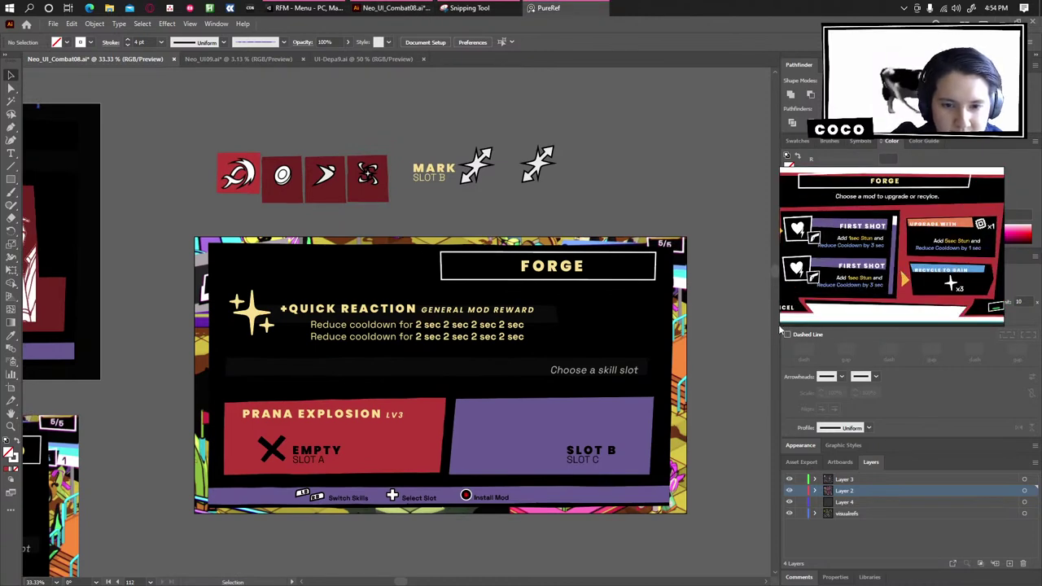
left_click_drag(777, 327, 688, 380)
left_click_drag(930, 267, 898, 281)
scroll(904, 275, "up", 2)
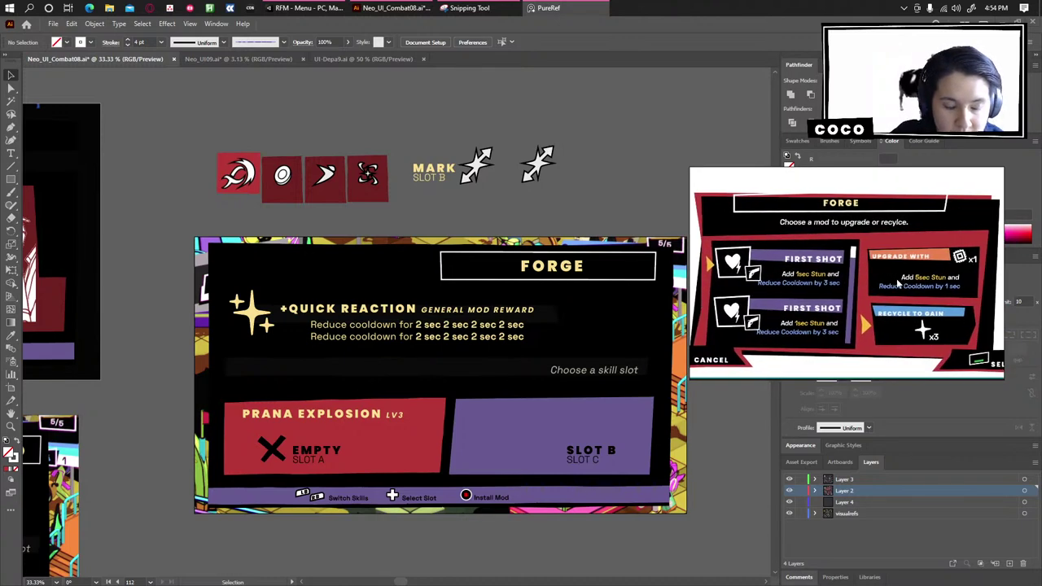
Move the Prana Explosion LV3 title from the red panel to above the Quick Reaction heading.
left_click(617, 295)
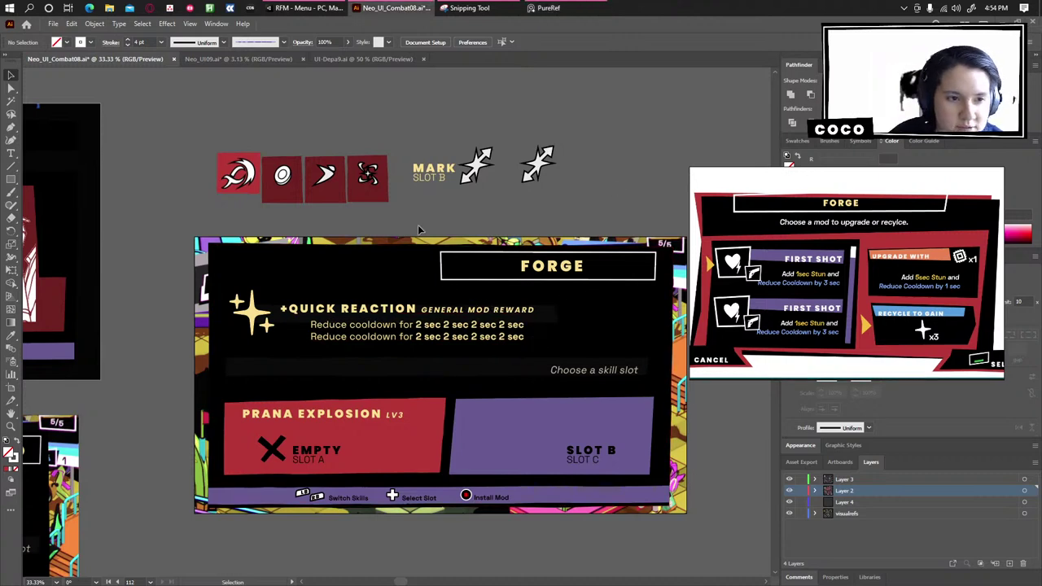
scroll(437, 294, "up", 1)
scroll(436, 294, "up", 1)
scroll(379, 193, "down", 1)
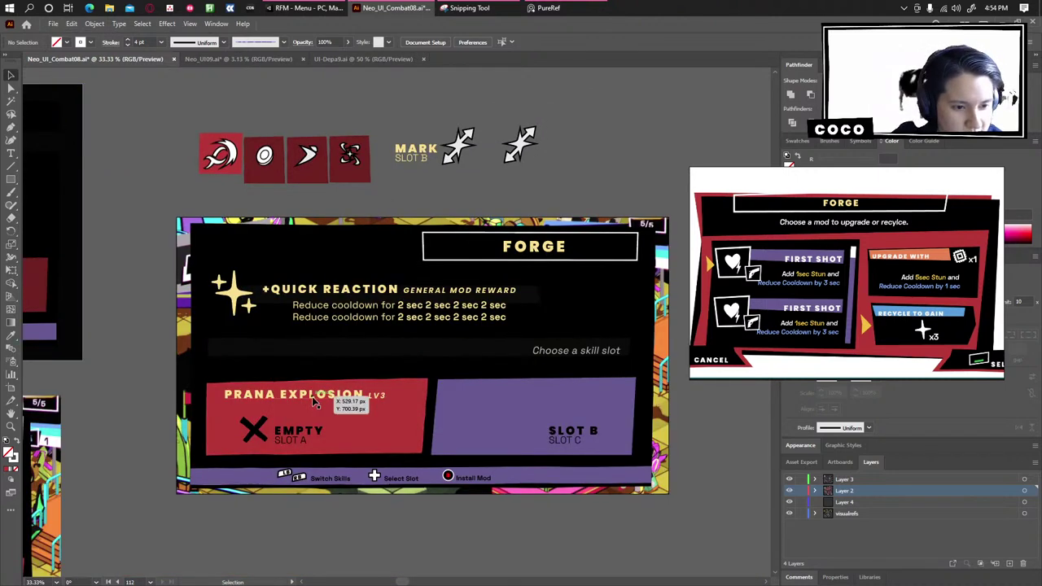
left_click_drag(273, 390, 256, 256)
scroll(401, 190, "up", 1)
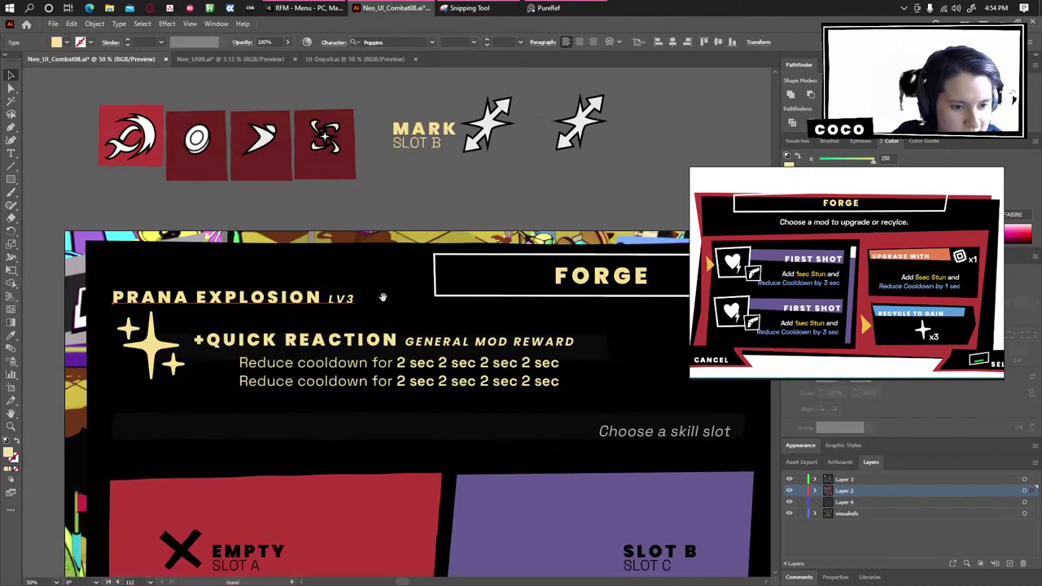
left_click_drag(384, 295, 332, 170)
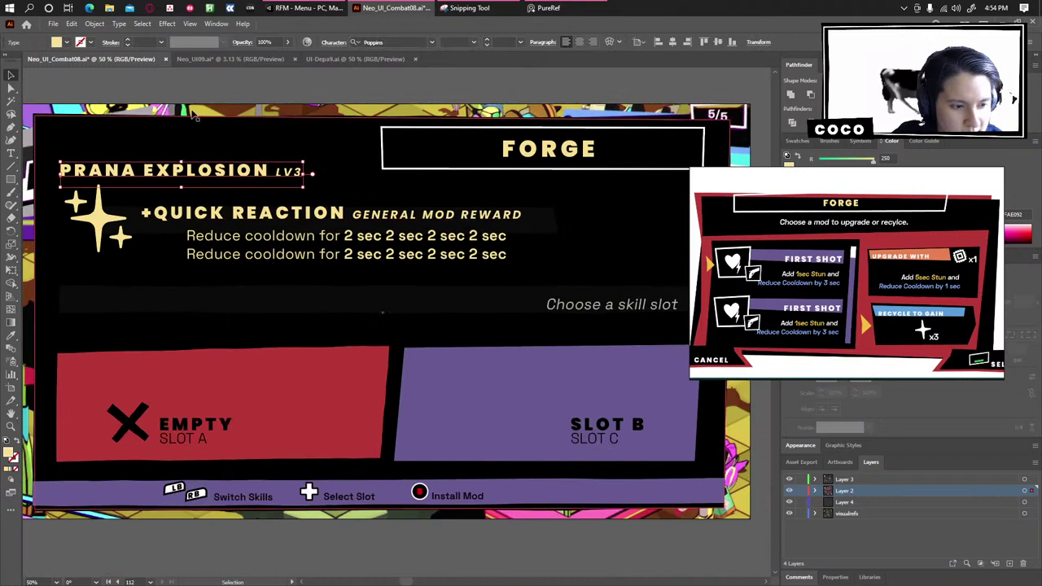
Remove the X icon, the EMPTY Slot A label and the SLOT B Slot C label from the two panels.
left_click(135, 427)
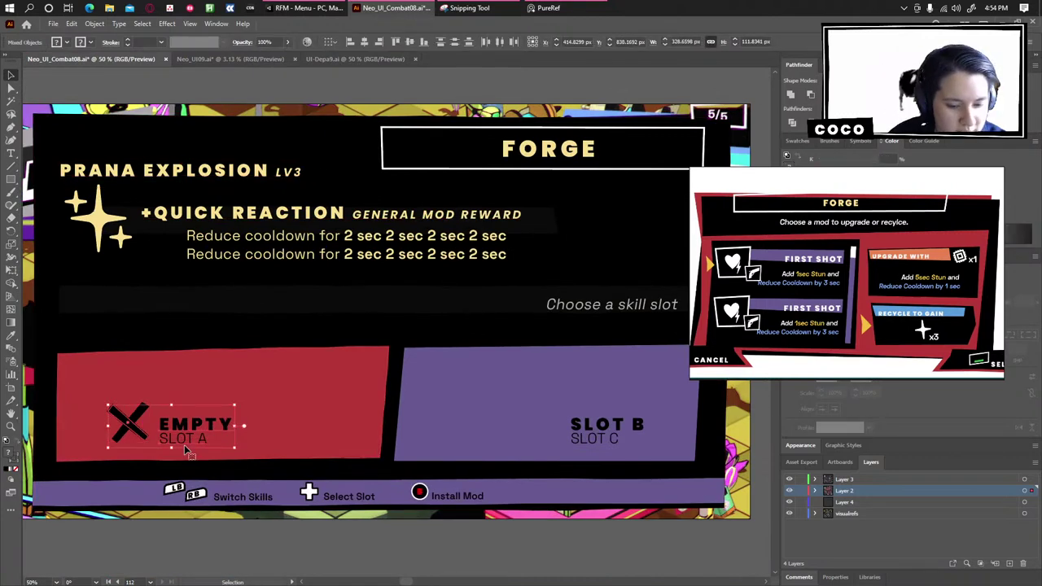
key("Delete")
left_click(130, 427)
key("Delete")
left_click(602, 434)
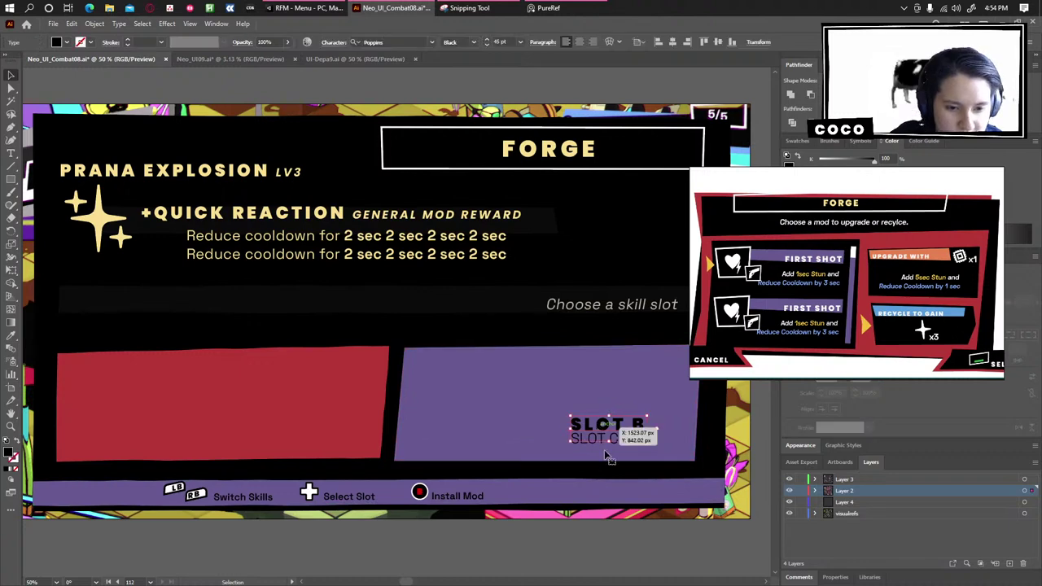
left_click_drag(594, 446, 607, 457)
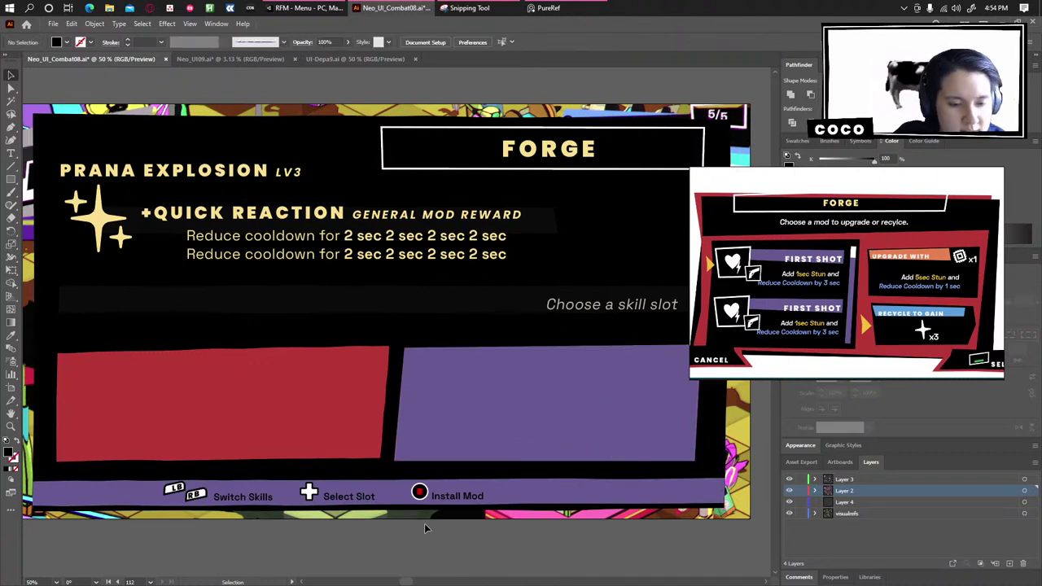
Pull the red panel's two right corners inward to widen its gap to the purple block.
scroll(430, 514, "down", 1)
scroll(429, 514, "up", 1)
mouse_move(332, 506)
left_mouse_down()
mouse_move(356, 452)
mouse_move(352, 510)
mouse_move(260, 526)
mouse_move(313, 419)
mouse_move(323, 508)
left_mouse_up()
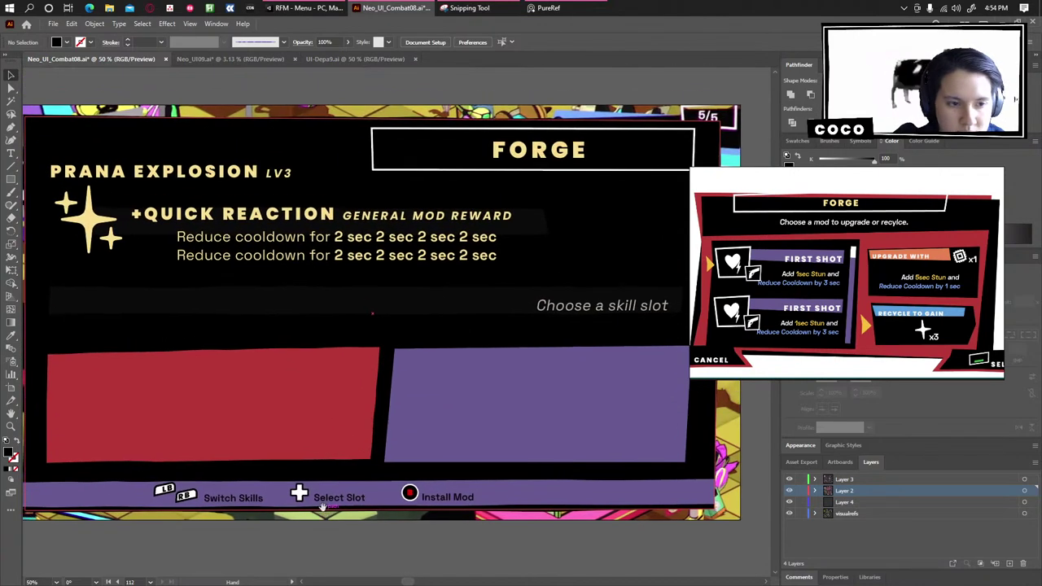
left_click(261, 412)
left_click_drag(262, 410, 340, 396)
left_click_drag(454, 337, 433, 342)
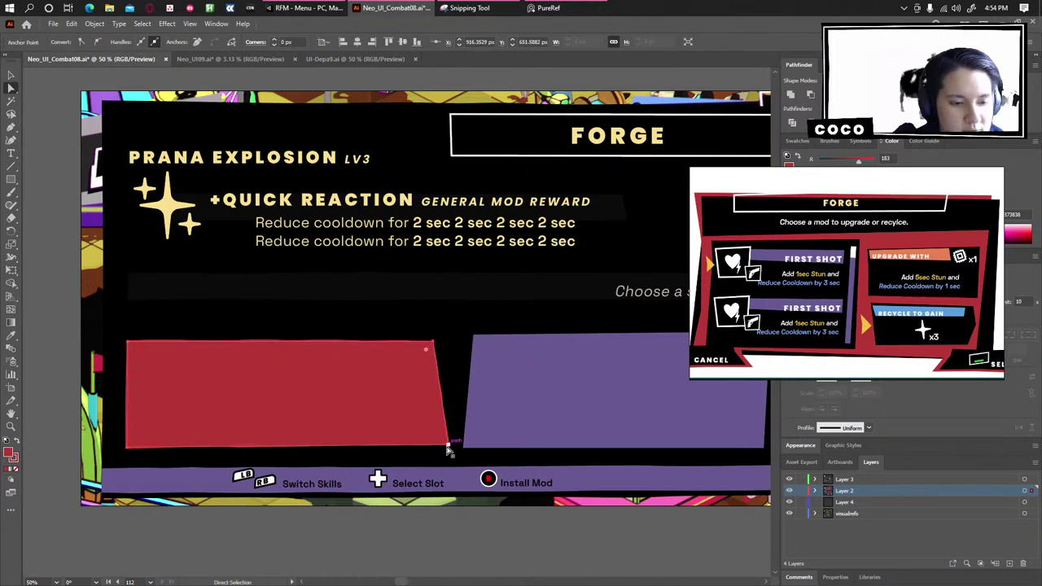
left_click_drag(449, 446, 428, 446)
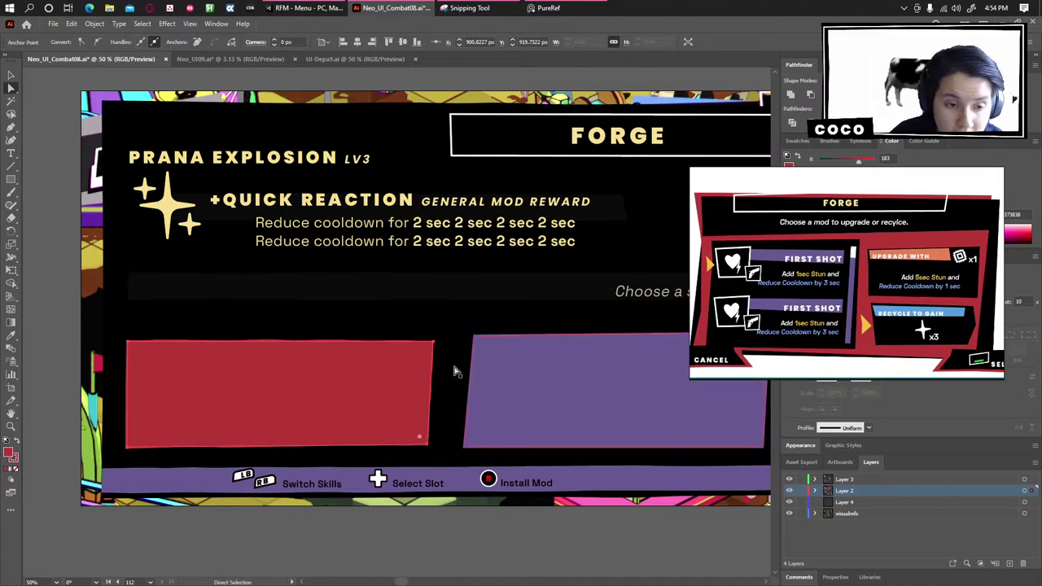
Lower the top edge of the purple block to line up with the top of the red panel.
left_click(476, 340)
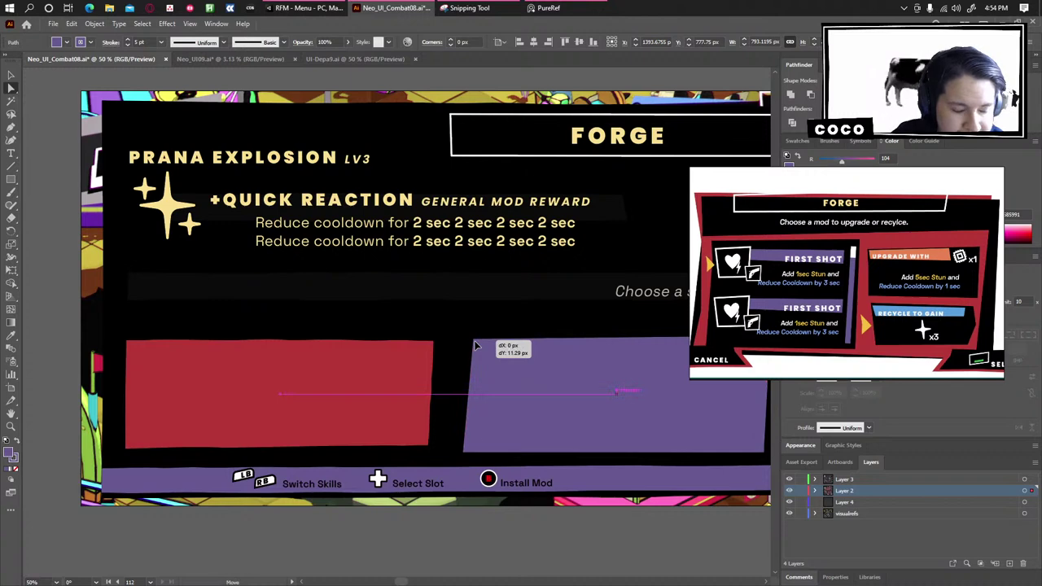
left_click_drag(510, 407, 452, 401)
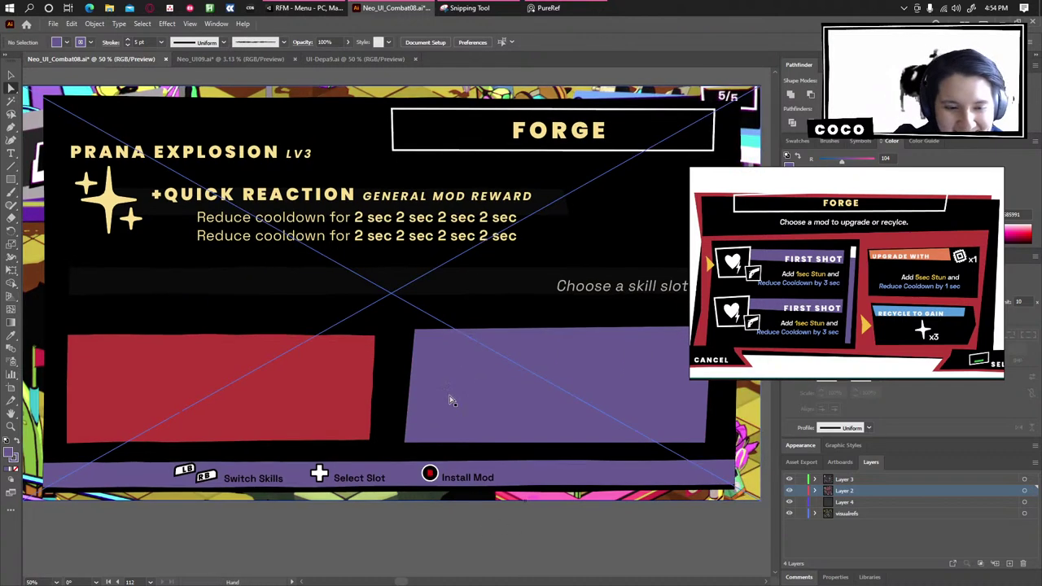
left_click(481, 331)
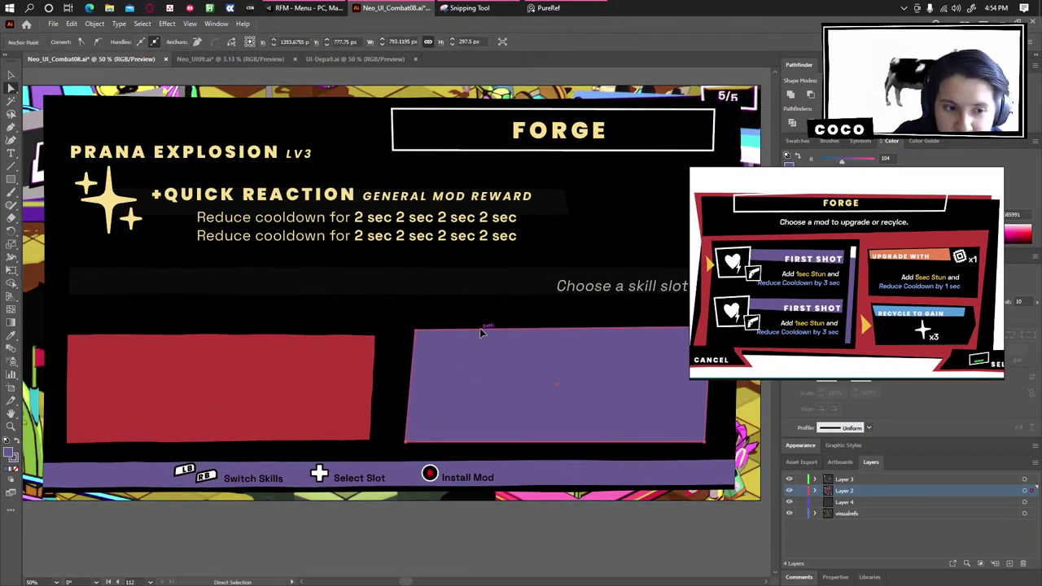
left_click_drag(481, 330, 480, 335)
left_click(508, 513)
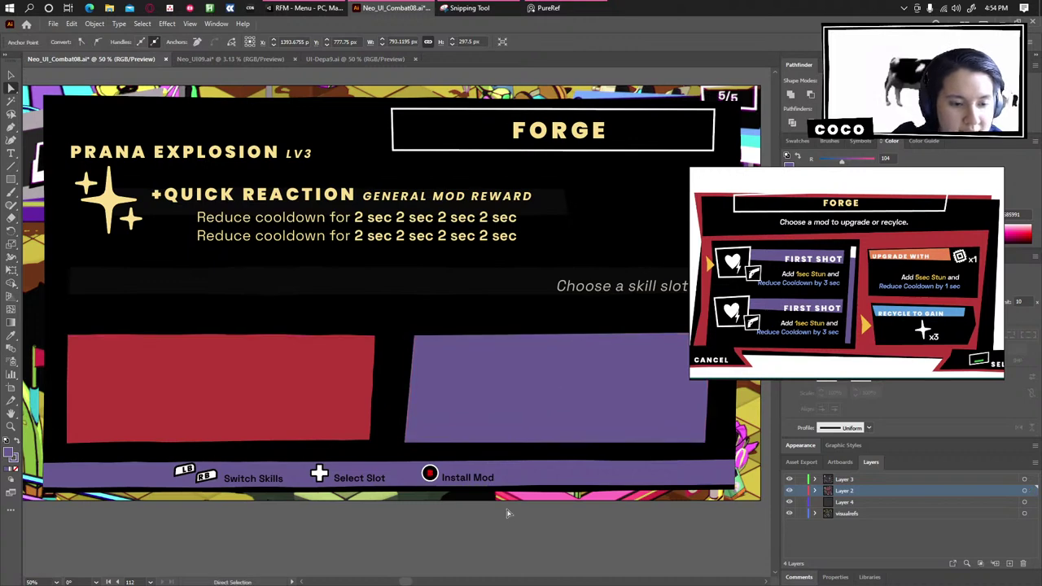
mouse_move(507, 513)
left_mouse_down()
mouse_move(608, 488)
mouse_move(504, 493)
left_mouse_up()
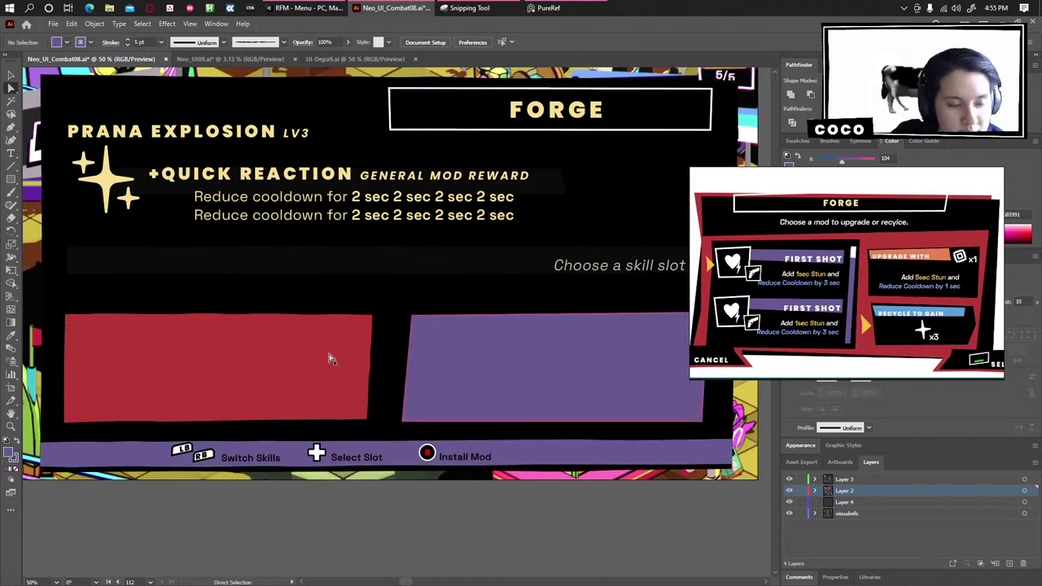
key("space")
left_click_drag(656, 339, 570, 343)
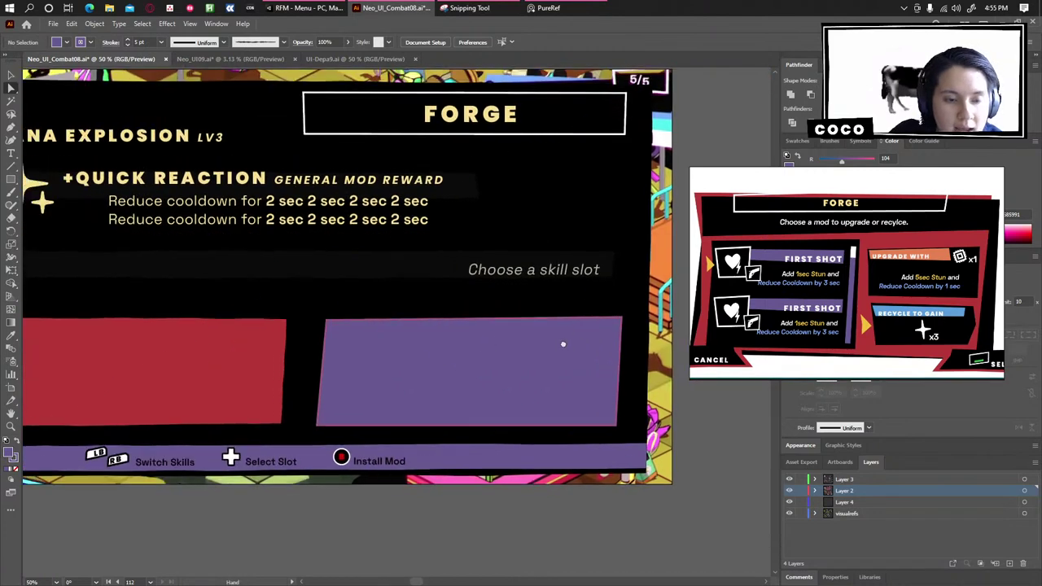
left_click(622, 321)
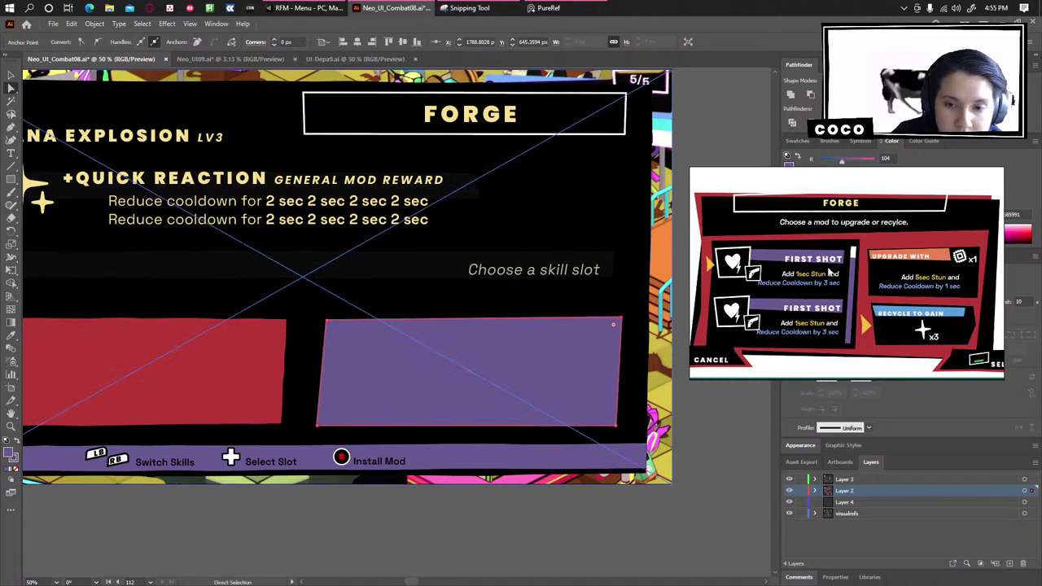
left_click_drag(539, 311, 697, 312)
Reshape the red panel into a slanted parallelogram, leaning its left side and extending its two right corners toward the purple block.
left_click(336, 355)
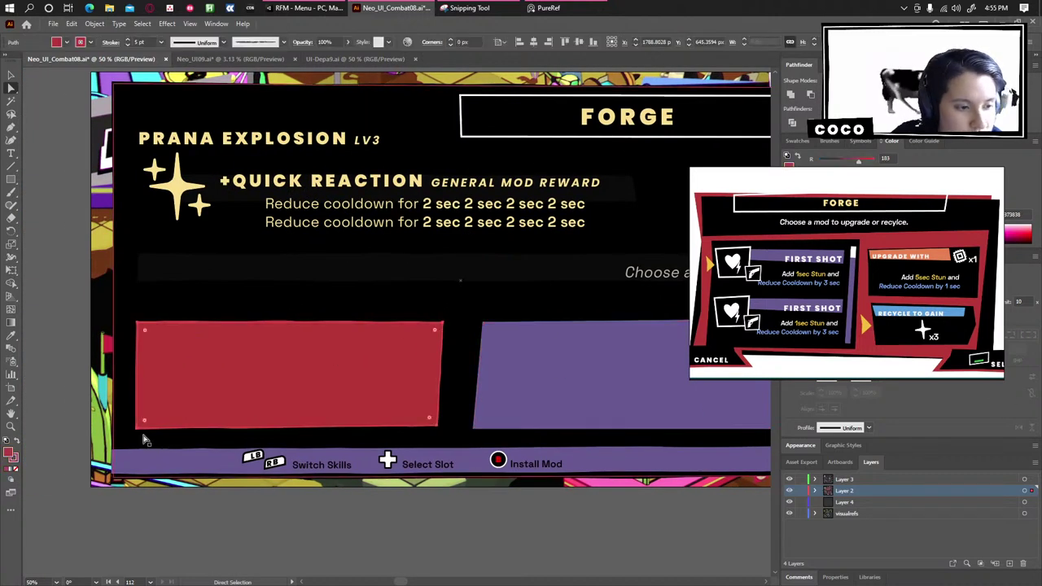
left_click_drag(136, 429, 130, 432)
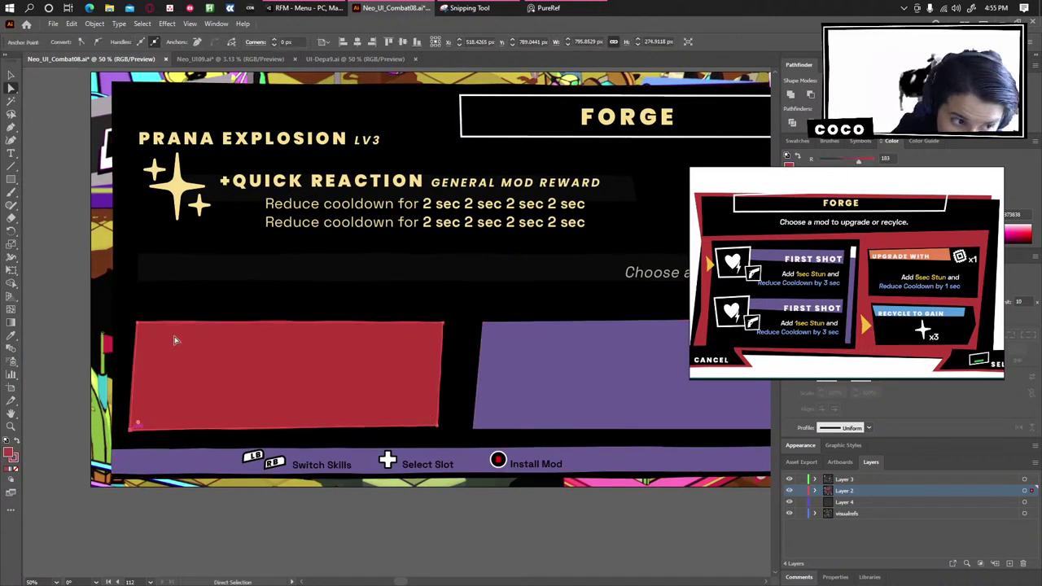
left_click_drag(139, 326, 144, 322)
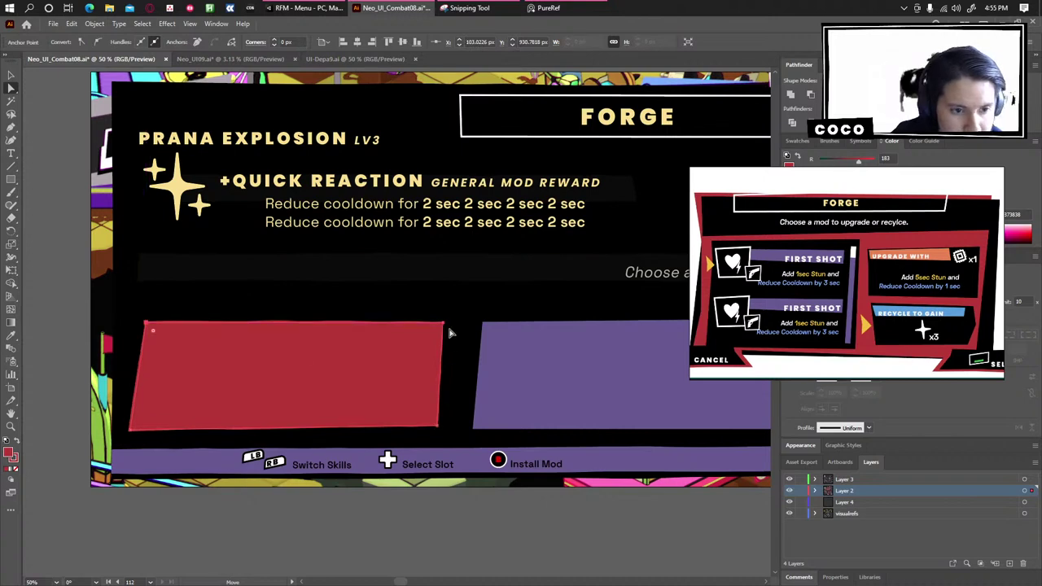
left_click_drag(444, 325, 465, 324)
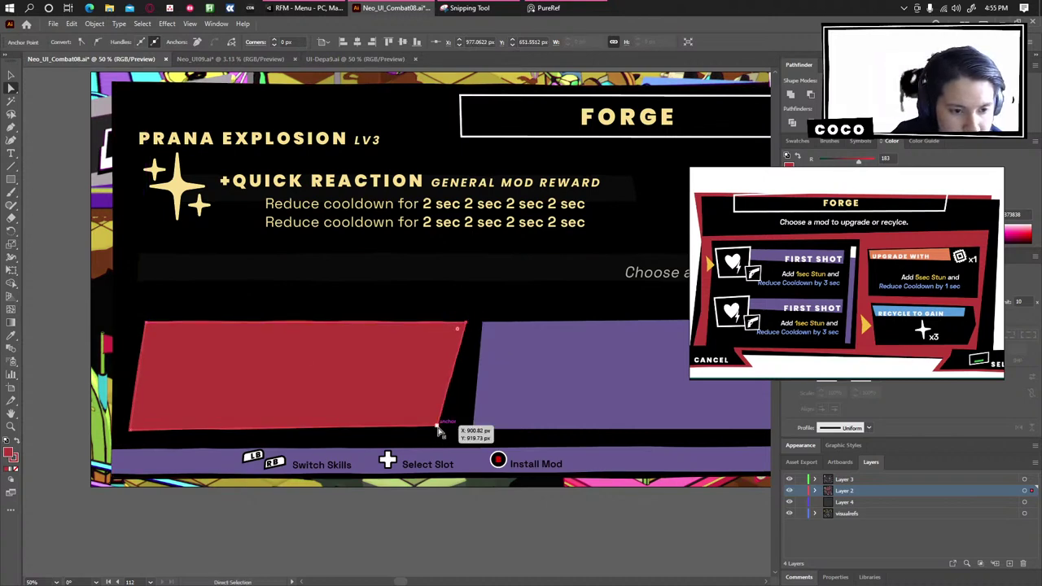
left_click_drag(439, 431, 458, 434)
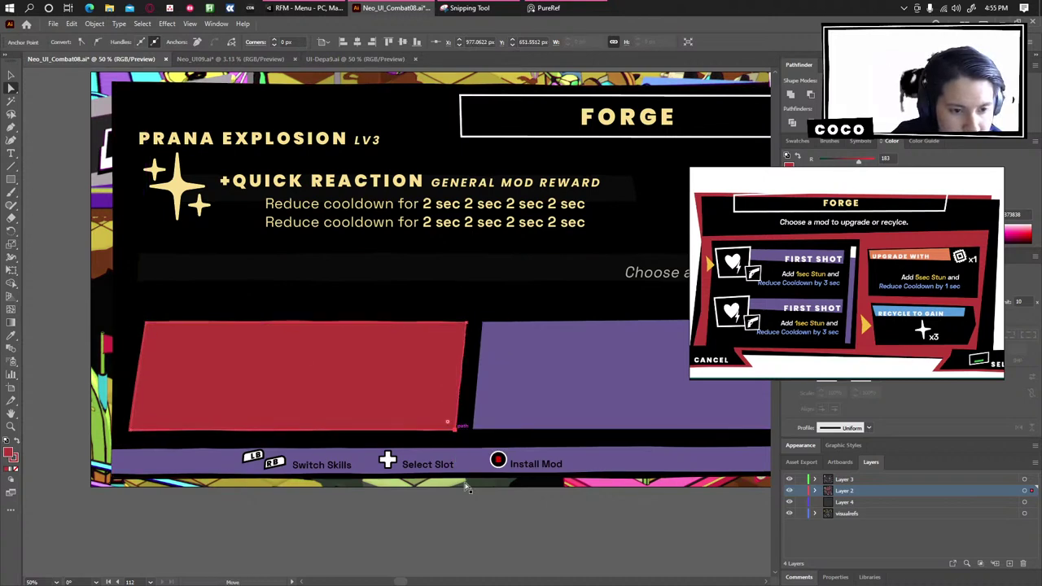
left_click(466, 484)
left_click_drag(599, 531, 420, 515)
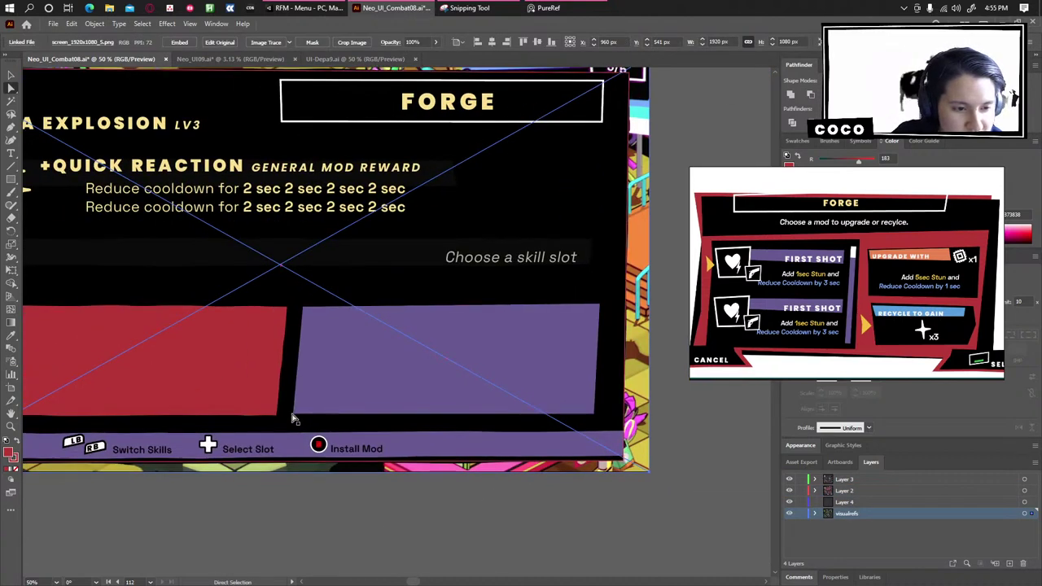
mouse_move(295, 418)
left_mouse_down()
mouse_move(298, 385)
mouse_move(285, 404)
mouse_move(309, 410)
left_mouse_up()
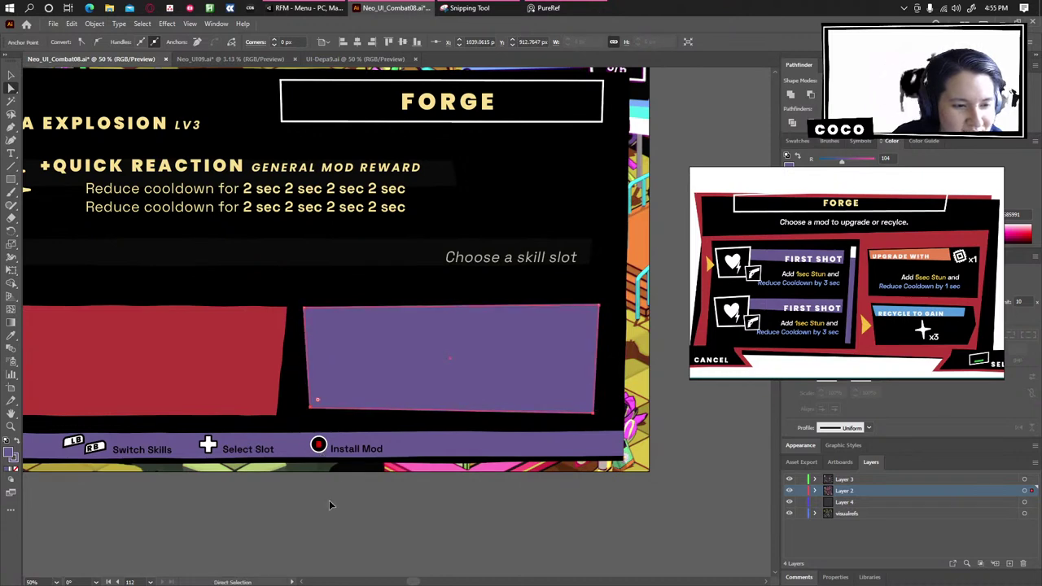
key("ctrl+z")
key("v")
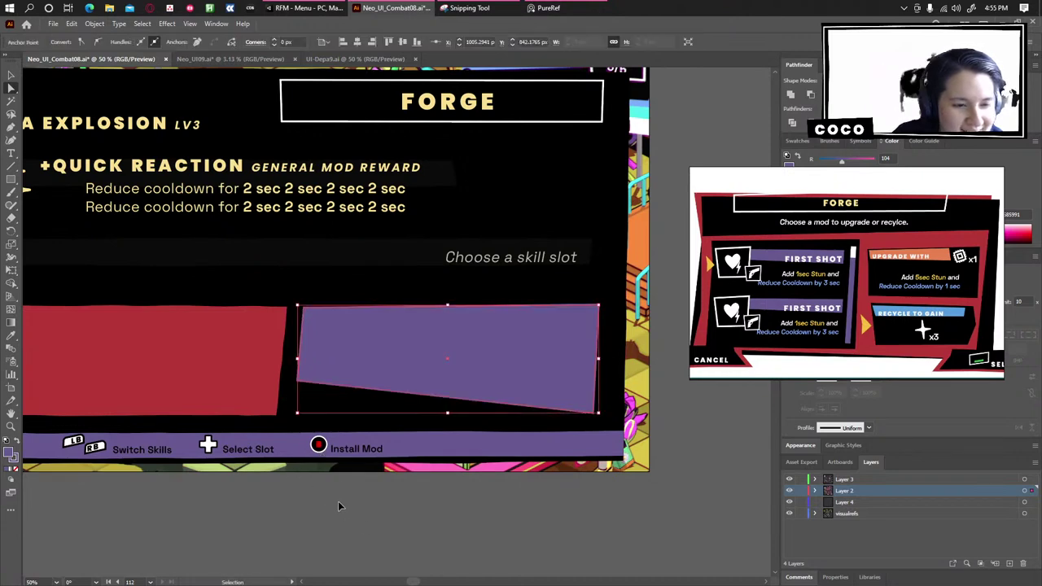
key("ctrl+z")
left_click(373, 491)
left_click_drag(372, 491, 528, 466)
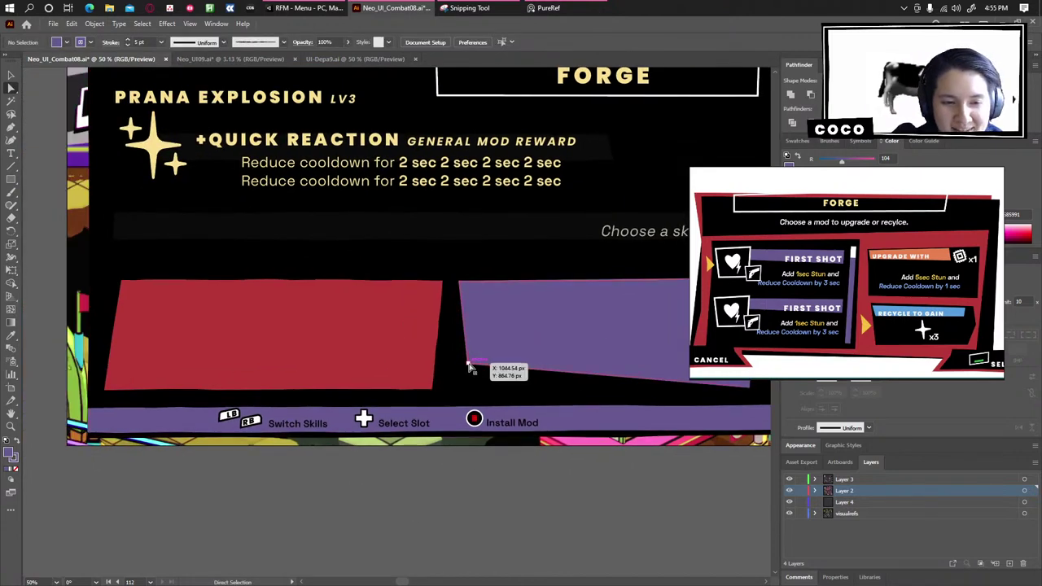
left_click_drag(469, 368, 449, 391)
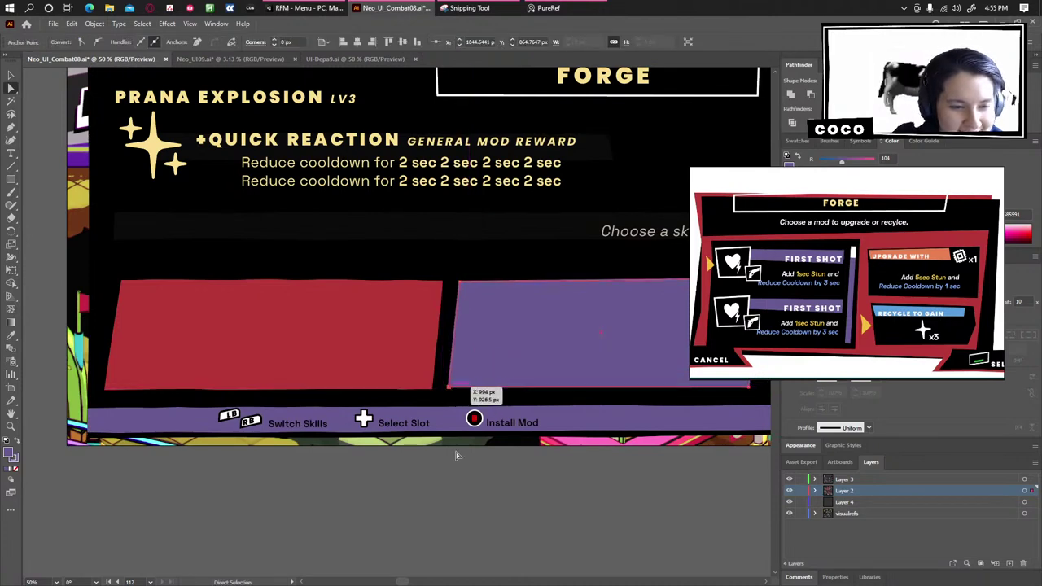
left_click(457, 456)
Shift the purple block's left edge slightly inward to widen the slanted gap beside the red panel.
left_click_drag(458, 456, 474, 514)
left_click_drag(456, 342, 451, 340)
left_click_drag(448, 447, 386, 433)
scroll(482, 544, "right", 3)
scroll(482, 543, "down", 1)
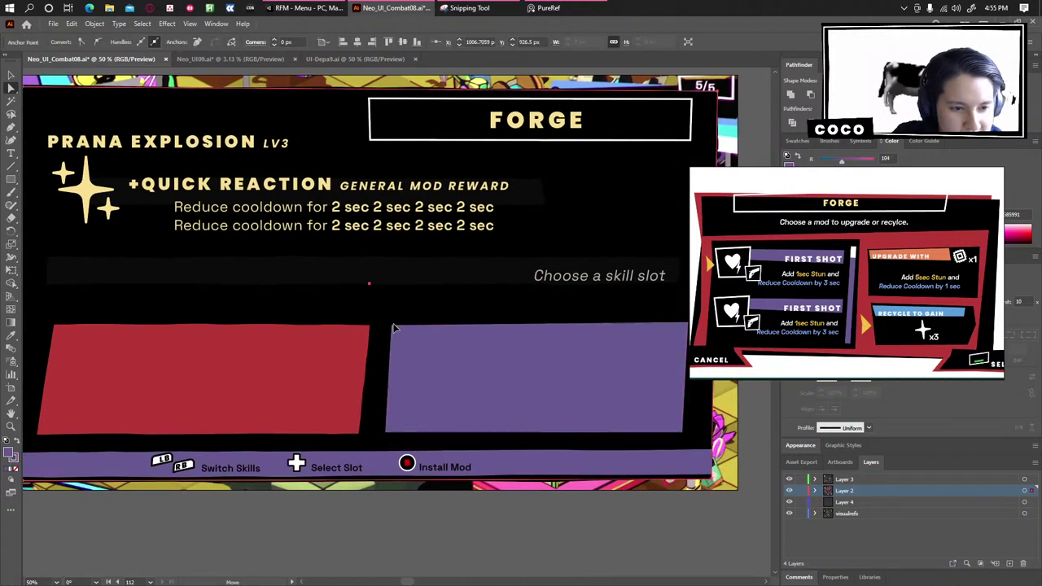
left_click(406, 489)
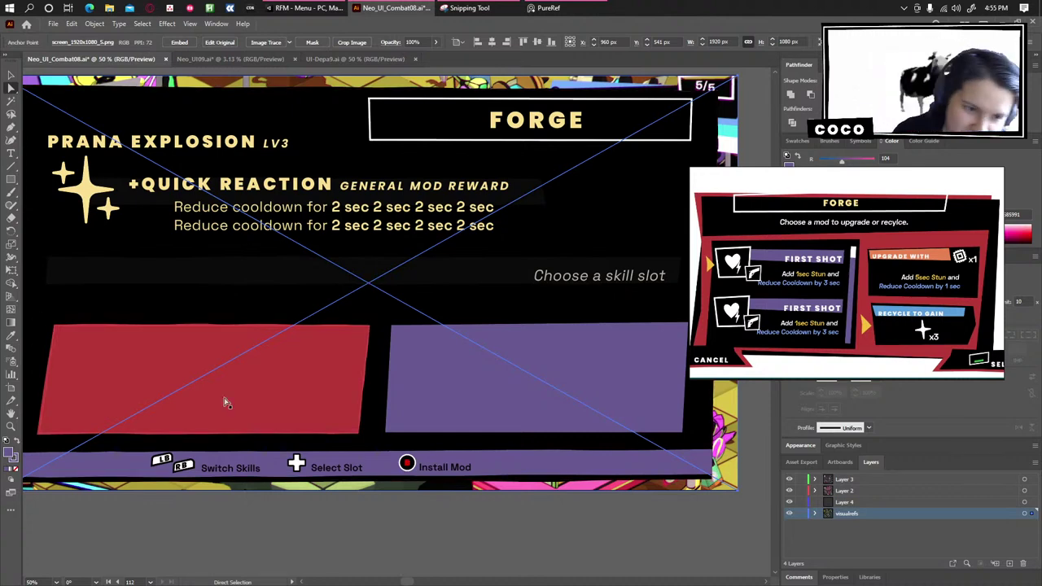
Review the reshaped panels and the overall Forge screen layout against the reference mock-up.
left_click(339, 530)
left_click_drag(344, 462, 335, 510)
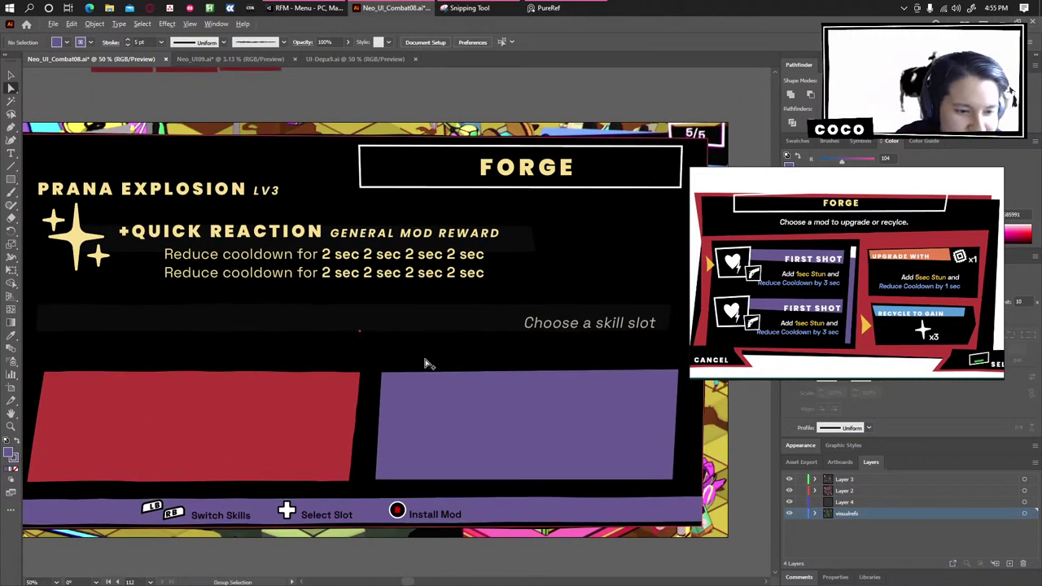
scroll(426, 361, "down", 1)
left_click_drag(410, 378, 469, 400)
scroll(479, 351, "up", 1)
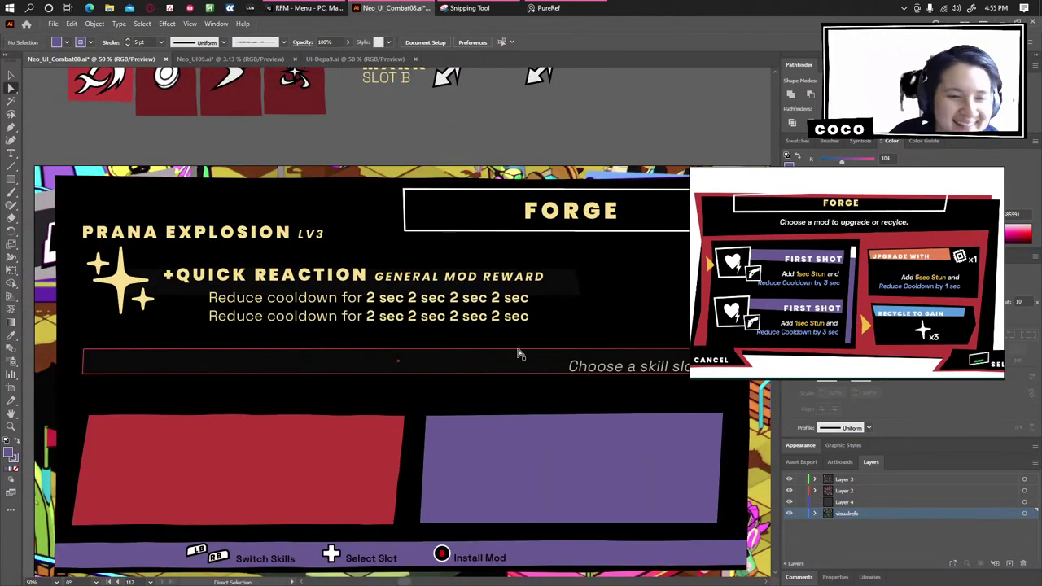
scroll(522, 354, "right", 3)
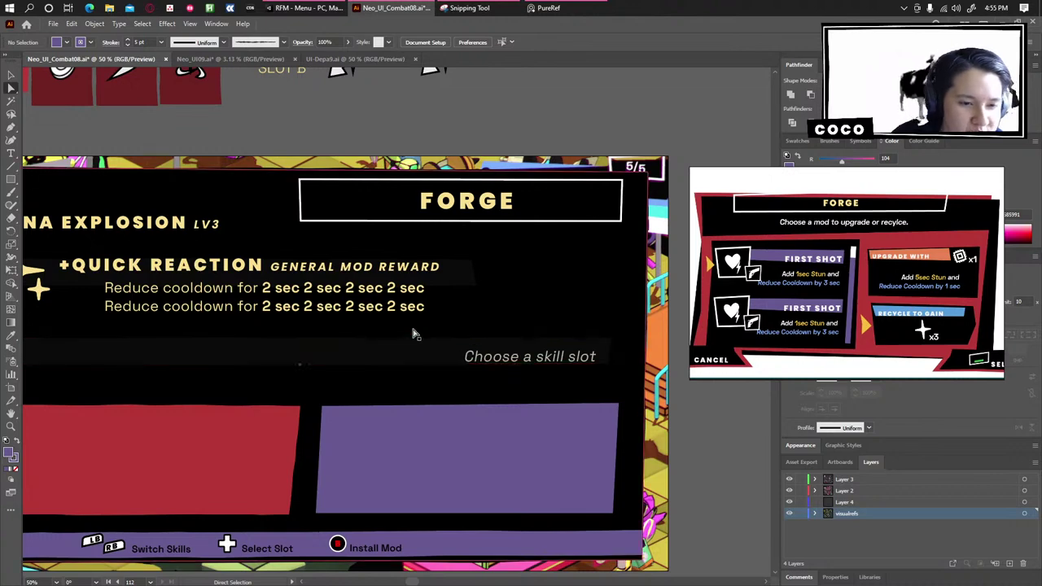
scroll(159, 203, "left", 3)
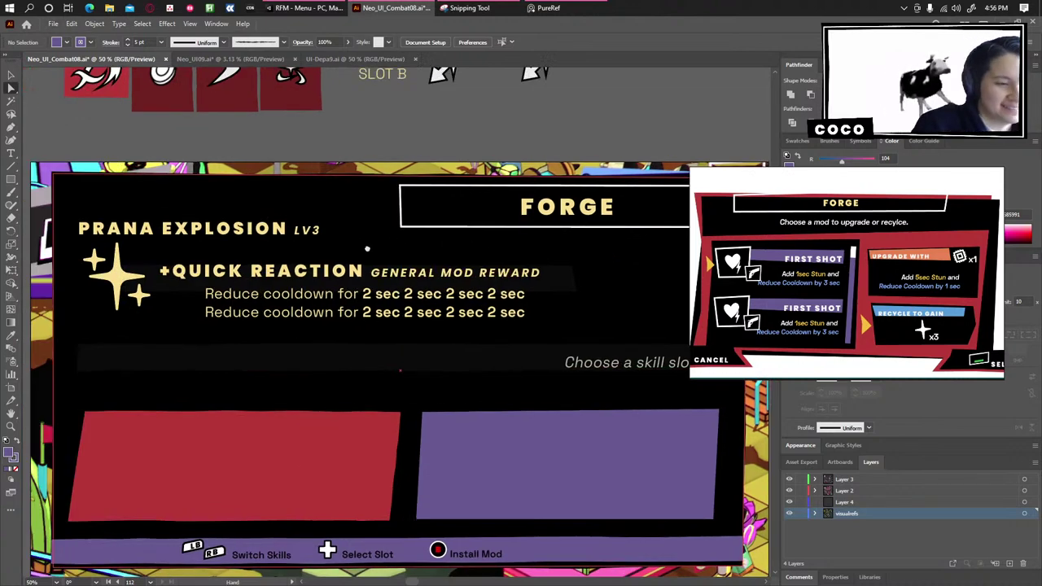
scroll(378, 196, "down", 2)
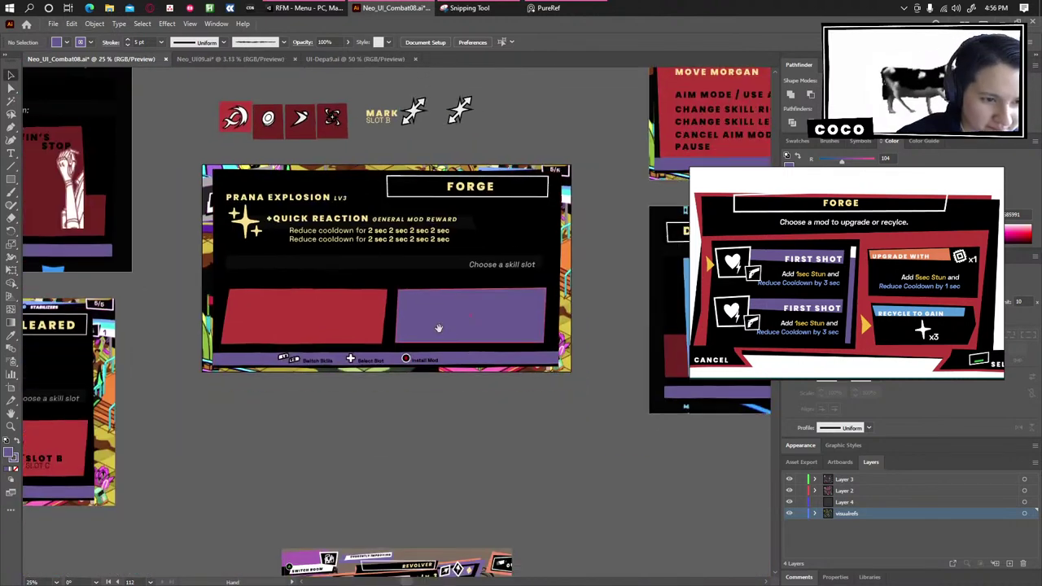
scroll(438, 328, "up", 1)
left_click_drag(240, 227, 315, 358)
scroll(538, 323, "up", 2)
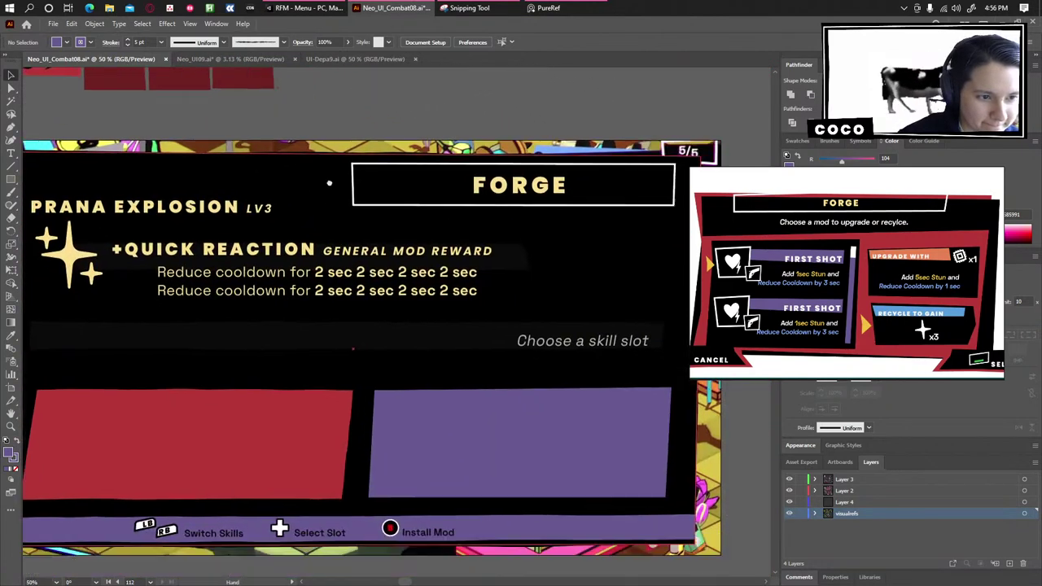
key("a")
left_click_drag(345, 317, 340, 351)
key("ctrl+z")
Place a copy of the FORGE title in front of the red panel, near the panel's upper-left corner.
left_click_drag(319, 507, 361, 486)
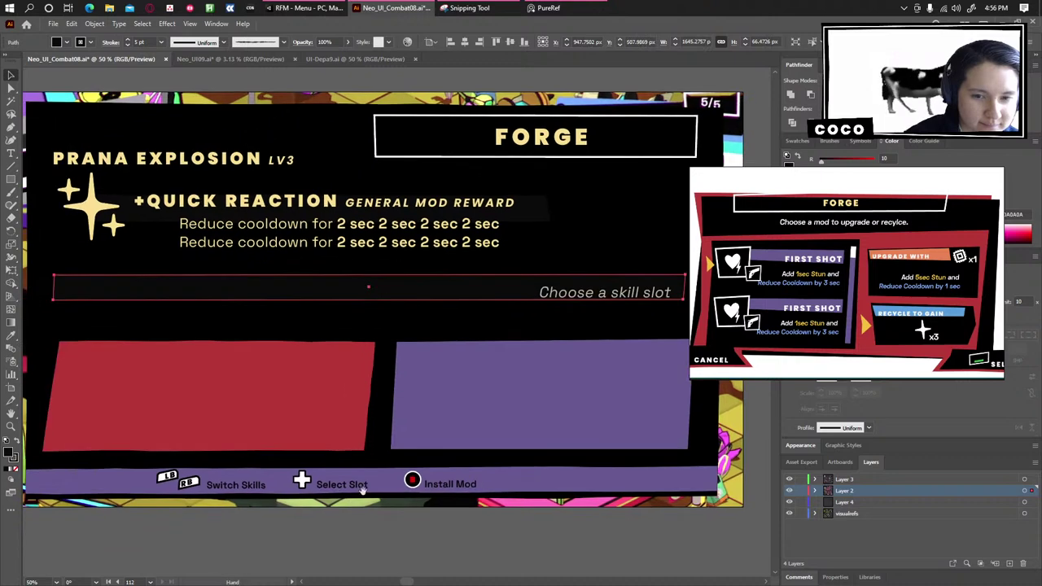
left_click_drag(542, 142, 166, 392)
right_click(180, 396)
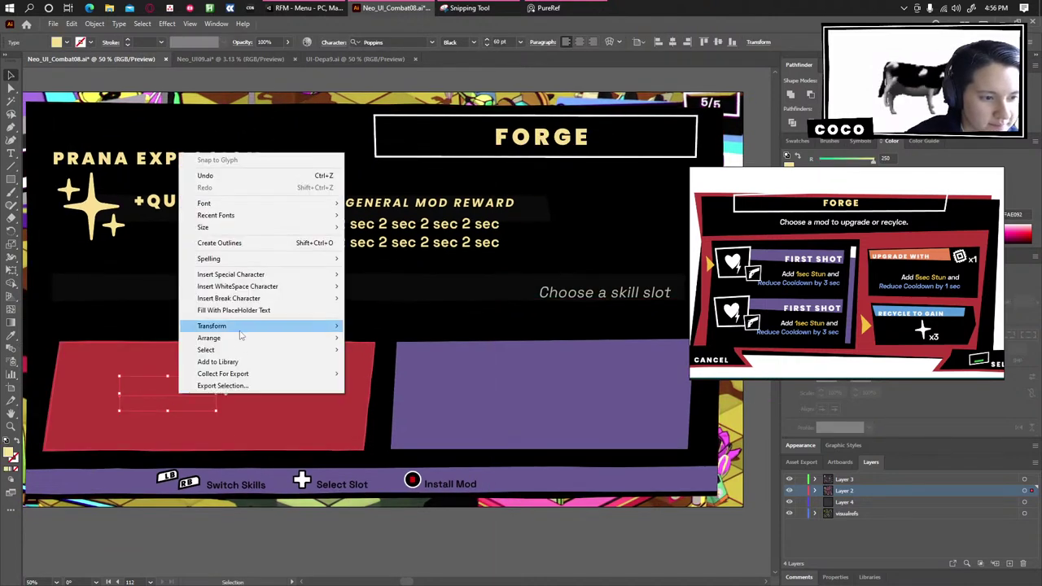
mouse_move(240, 329)
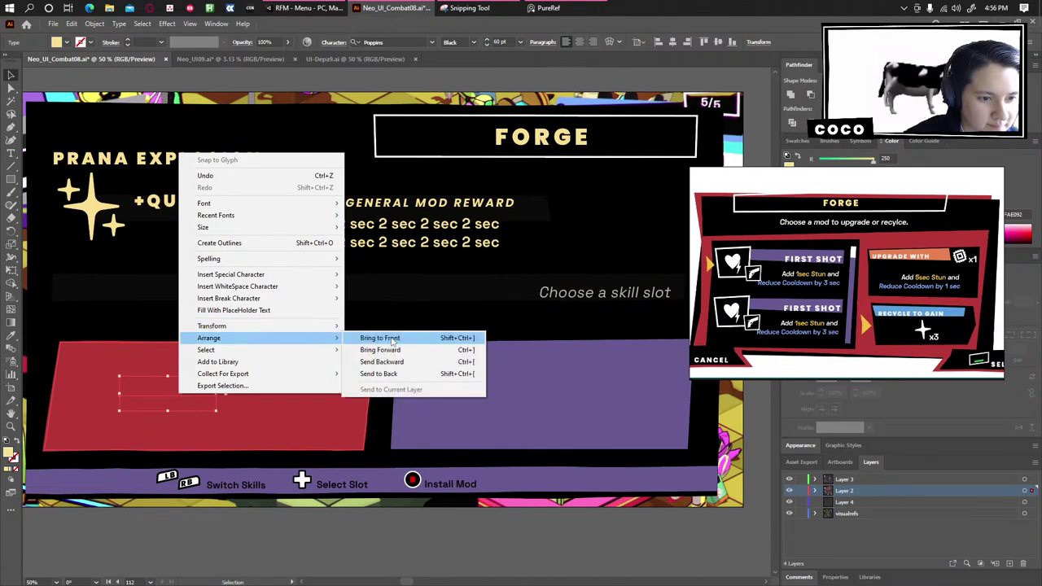
left_click(390, 339)
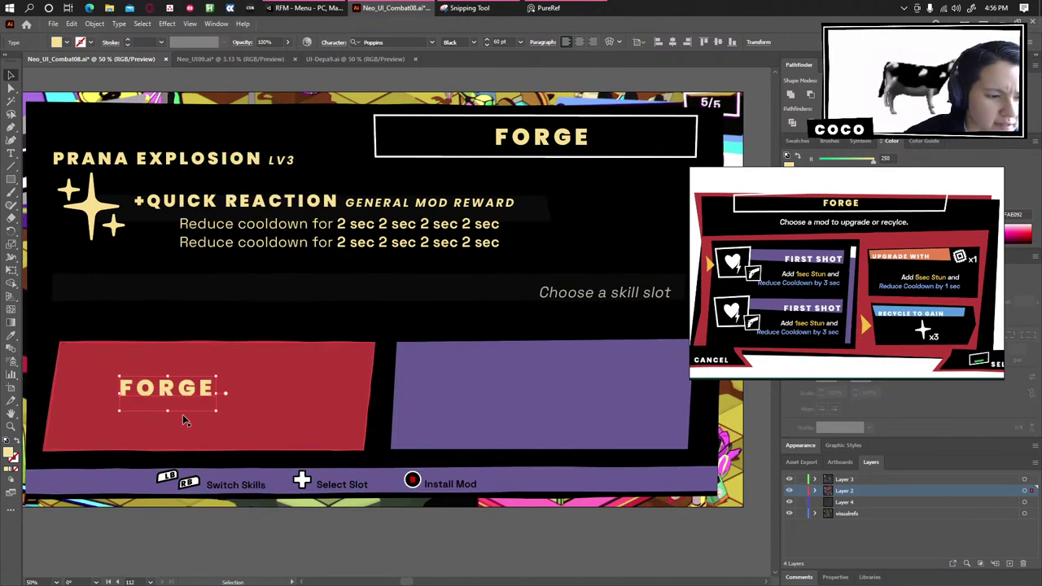
left_click_drag(173, 390, 136, 378)
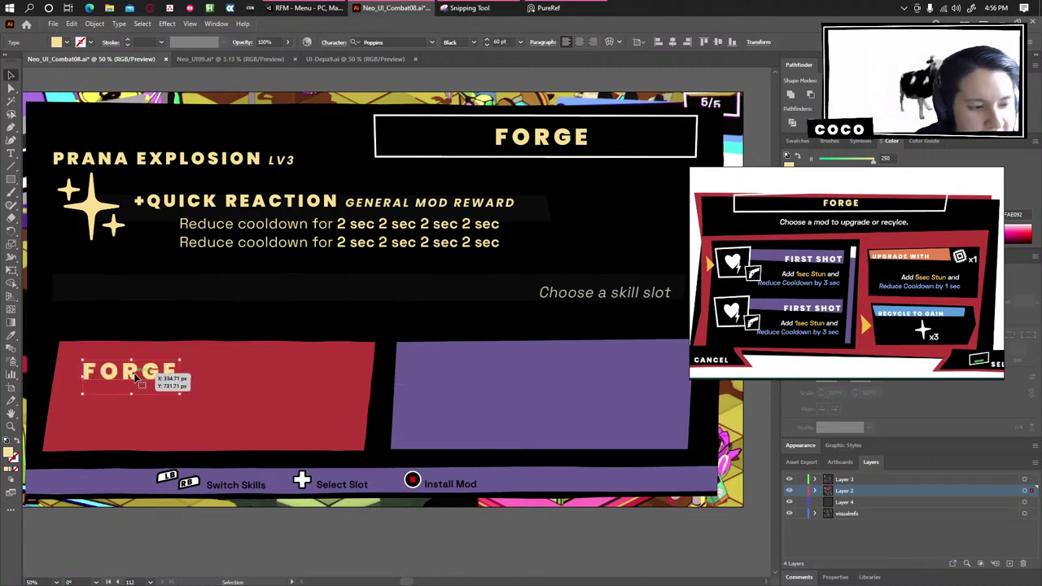
Change the text of the title copy on the red panel to UPGRADE.
double_click(135, 376)
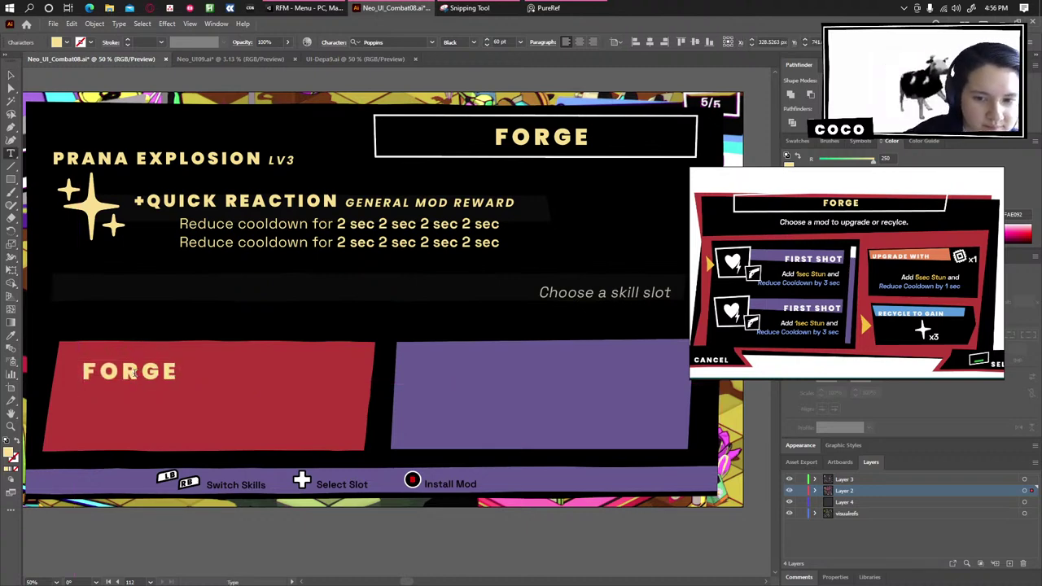
double_click(132, 373)
type("UPGRADE")
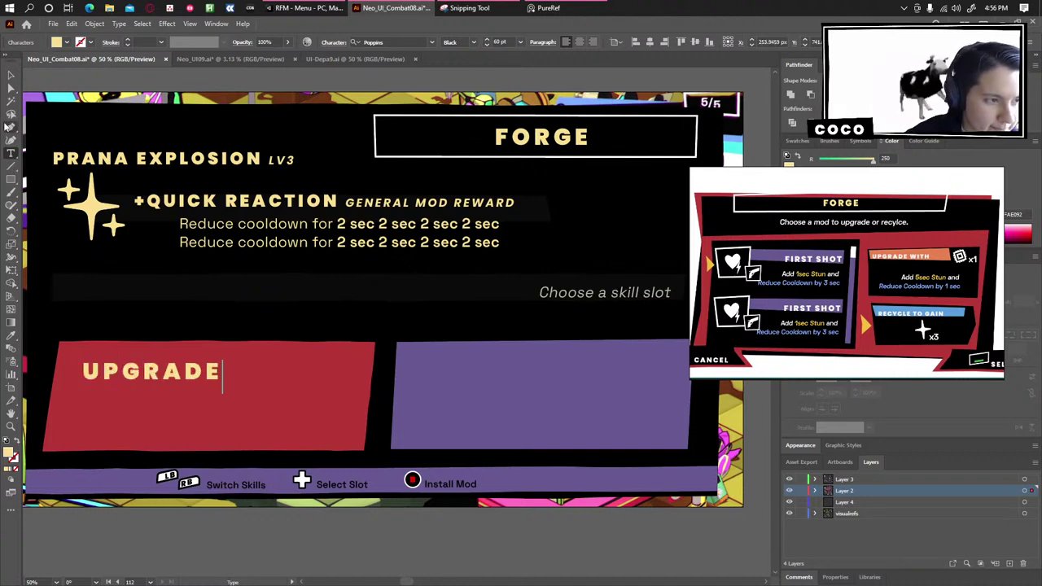
left_click(11, 75)
Duplicate the UPGRADE label onto the purple block at the same height and change its text to RECYCLE.
left_click_drag(144, 372, 531, 381)
double_click(471, 371)
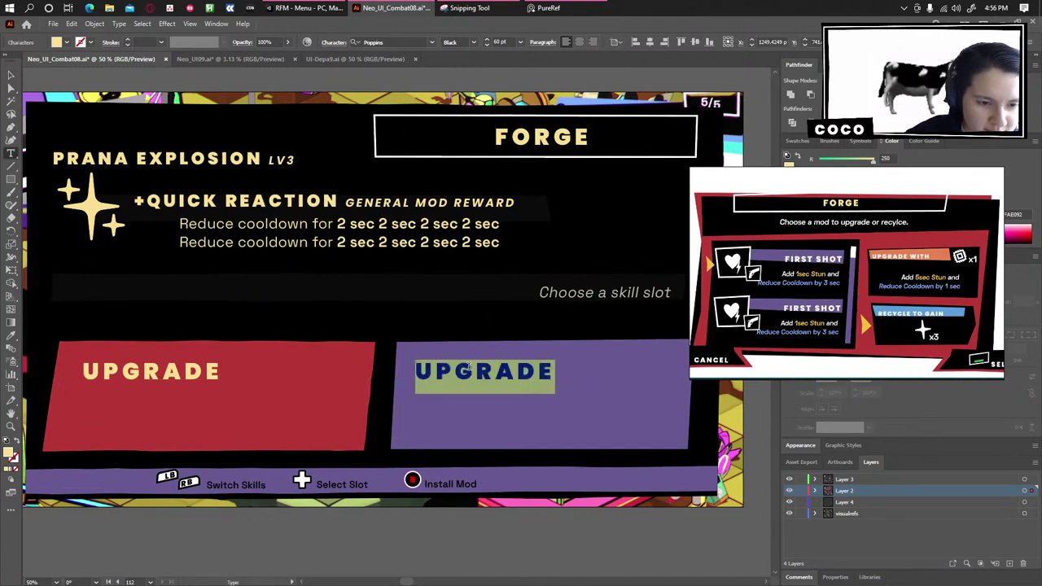
type("RECYCLE")
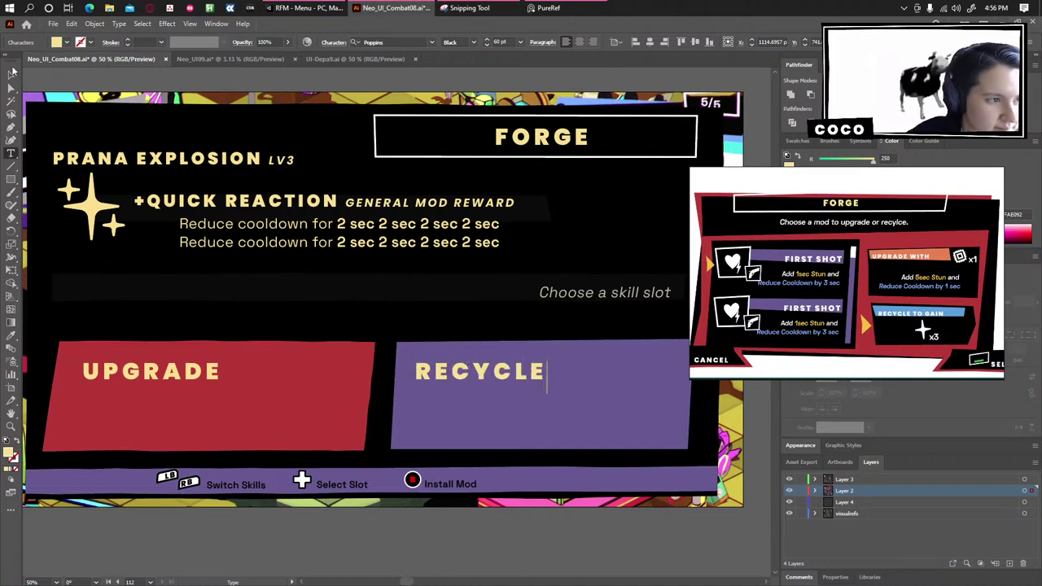
left_click(12, 73)
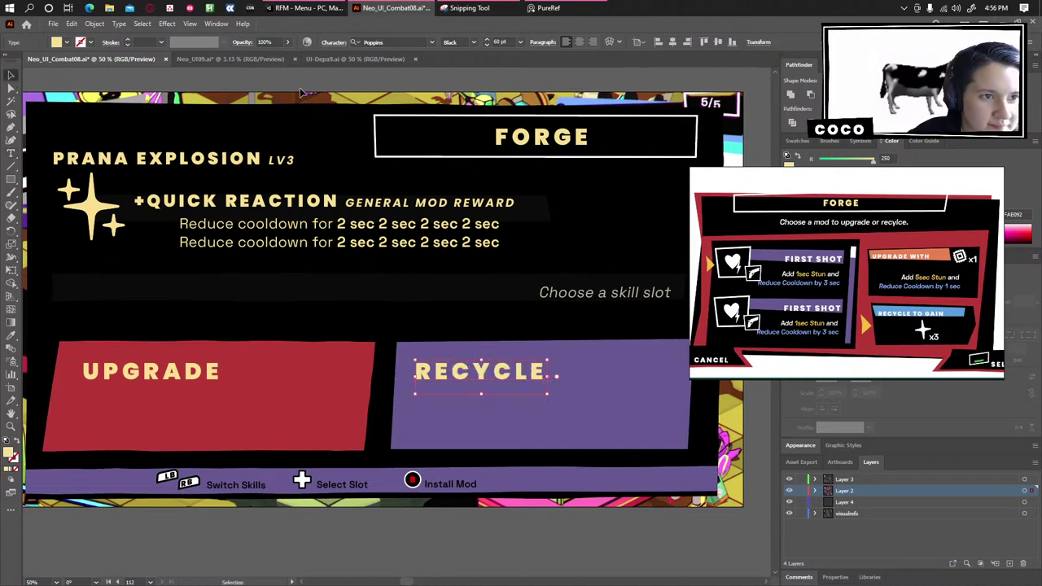
Save the Neo_UI_Combat08.ai document with the new UPGRADE and RECYCLE labels on the Forge screen.
left_click(306, 8)
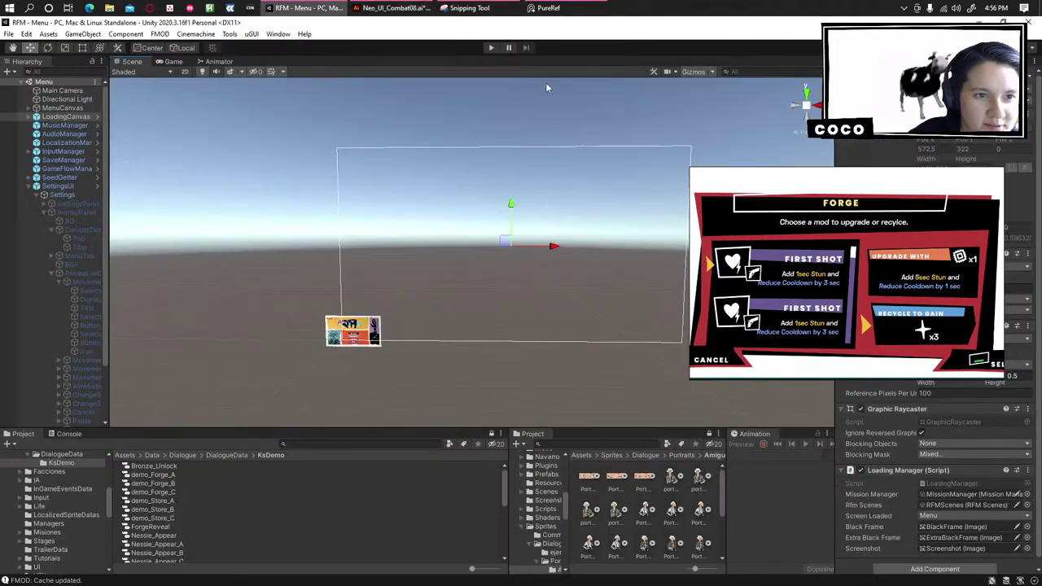
left_click(392, 8)
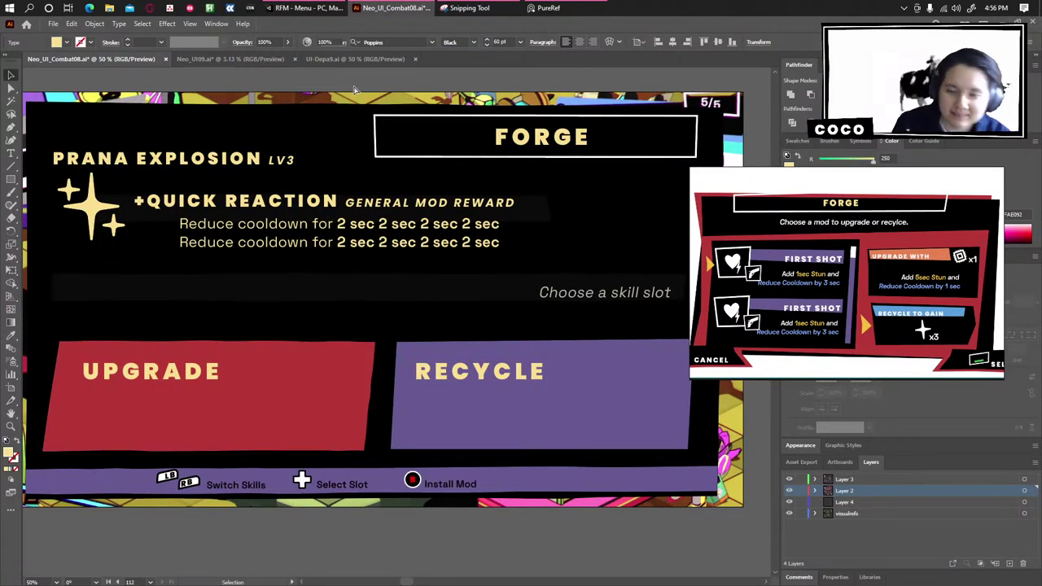
left_click(354, 89)
key("ctrl+s")
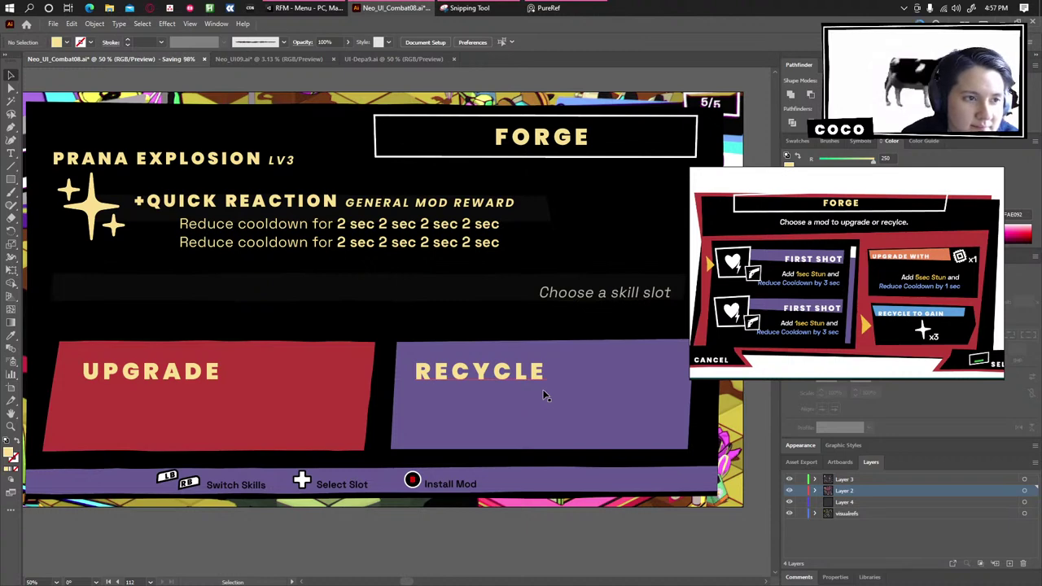
Shrink the floating Forge reference image and move it clear of the FORGE title area on the artboard.
scroll(333, 303, "down", 1, "alt")
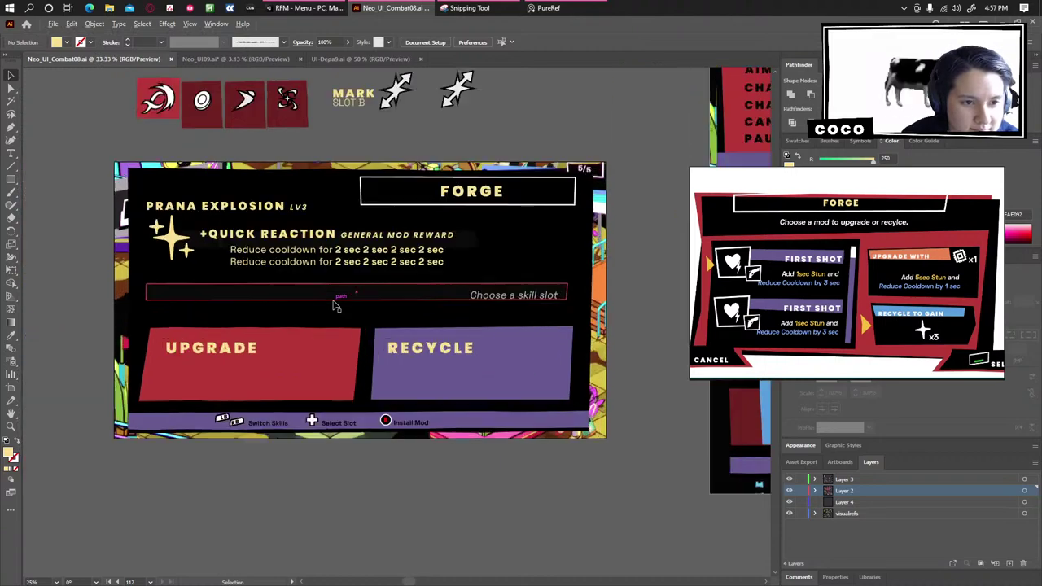
left_click_drag(284, 106, 342, 291)
left_click_drag(267, 319, 221, 229)
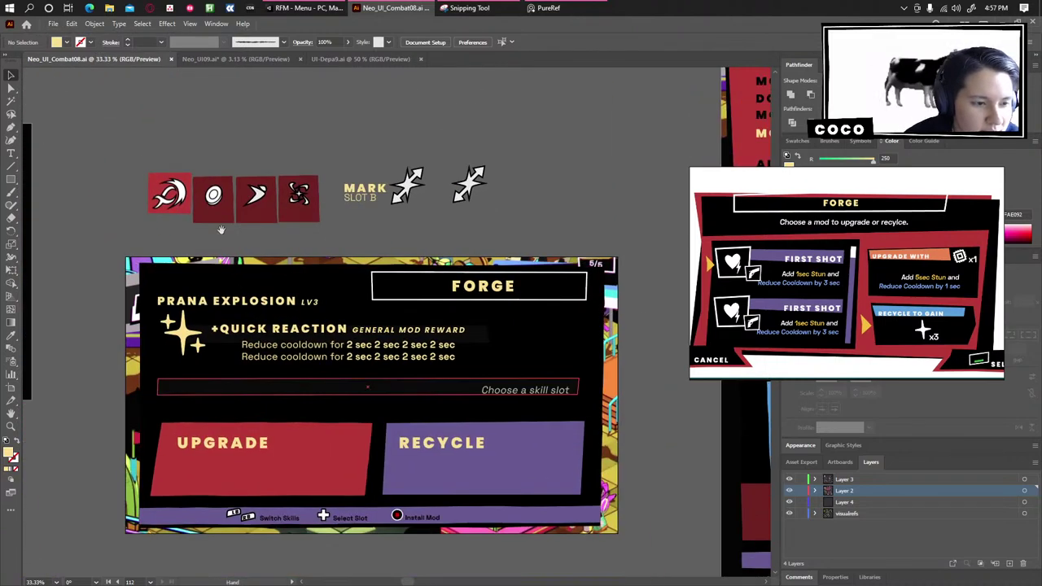
scroll(236, 253, "up", 1, "alt")
left_click_drag(215, 337, 205, 251)
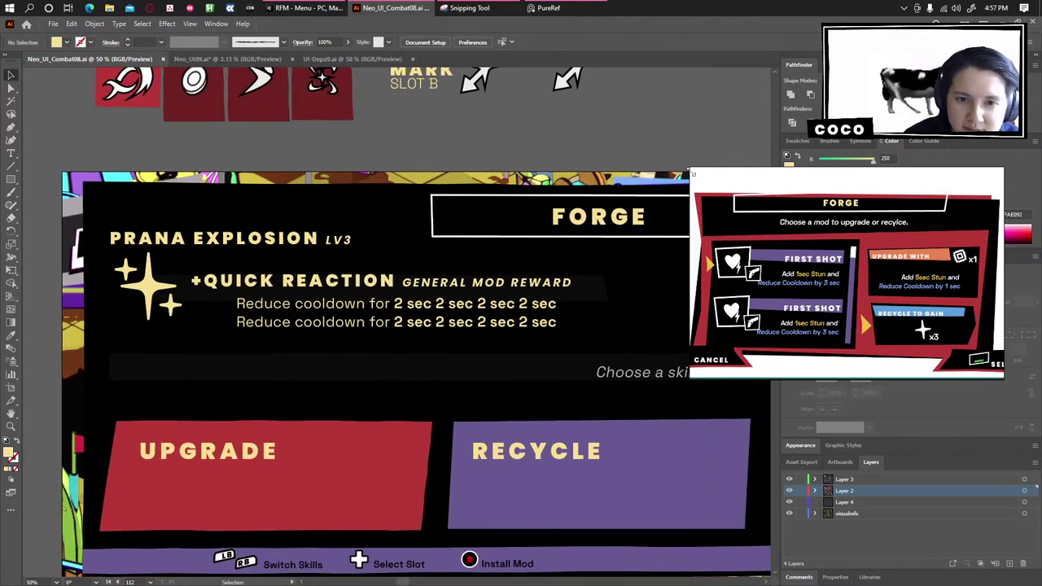
left_click_drag(692, 171, 725, 188)
left_click_drag(797, 230, 818, 231)
scroll(818, 232, "down", 2)
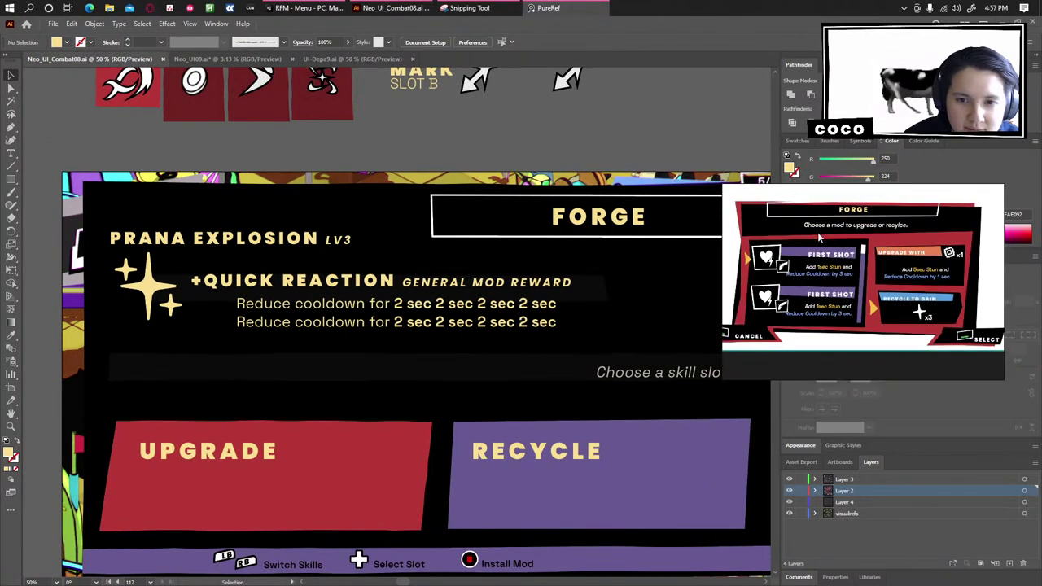
left_click_drag(846, 269, 894, 192)
left_click_drag(541, 159, 505, 134)
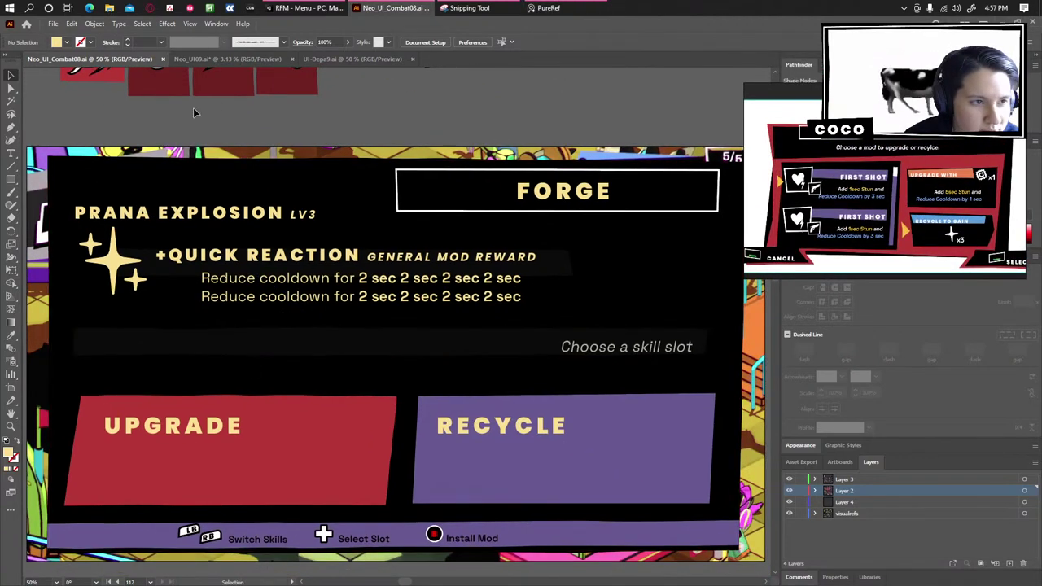
Duplicate the red UPGRADE panel up behind the QUICK REACTION text and stretch the copy's right edge across nearly the full screen width.
left_click_drag(244, 477, 236, 296)
key("a")
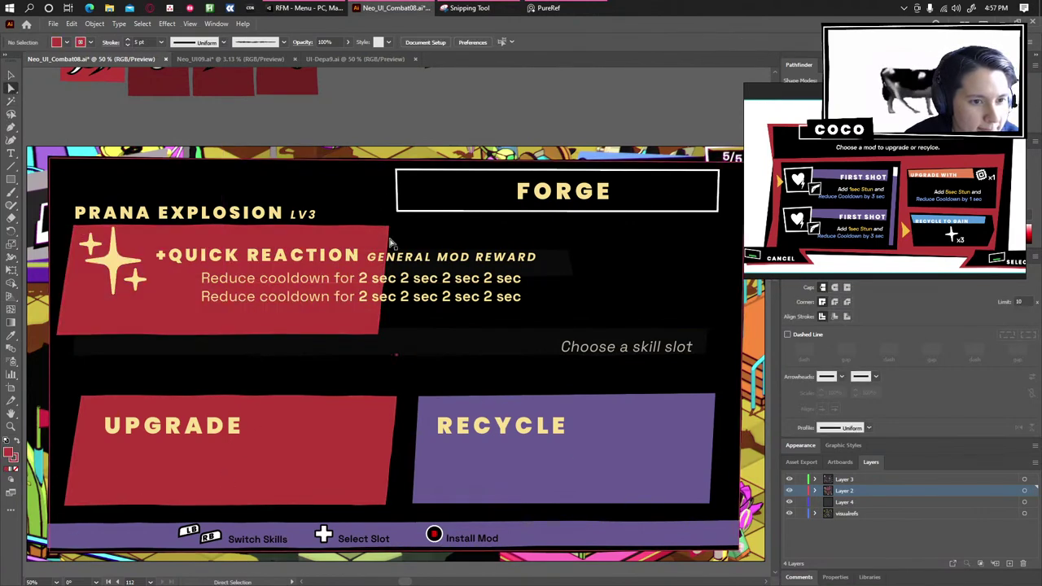
left_click_drag(391, 242, 701, 240)
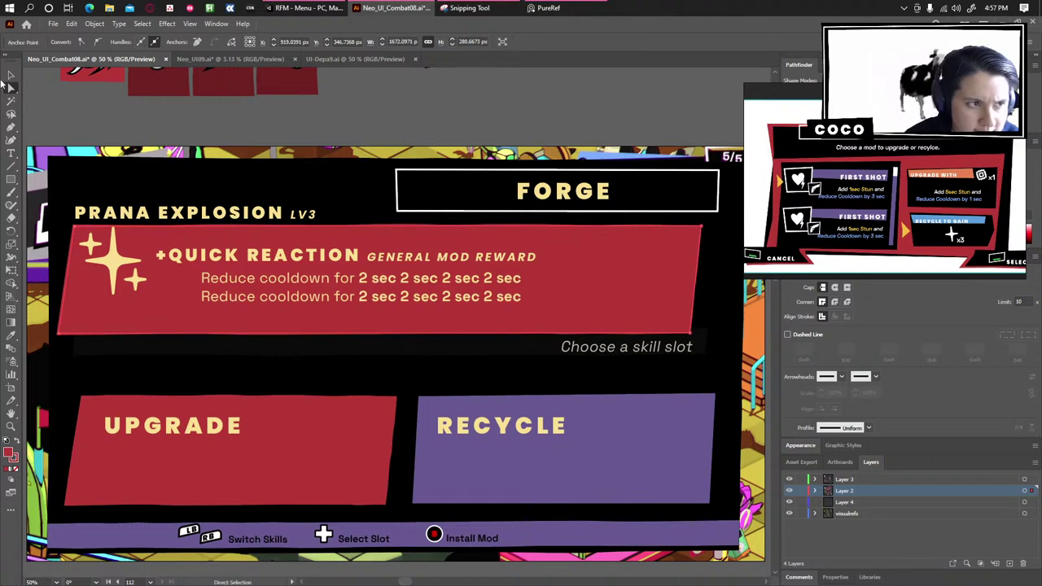
key("v")
left_click(156, 104)
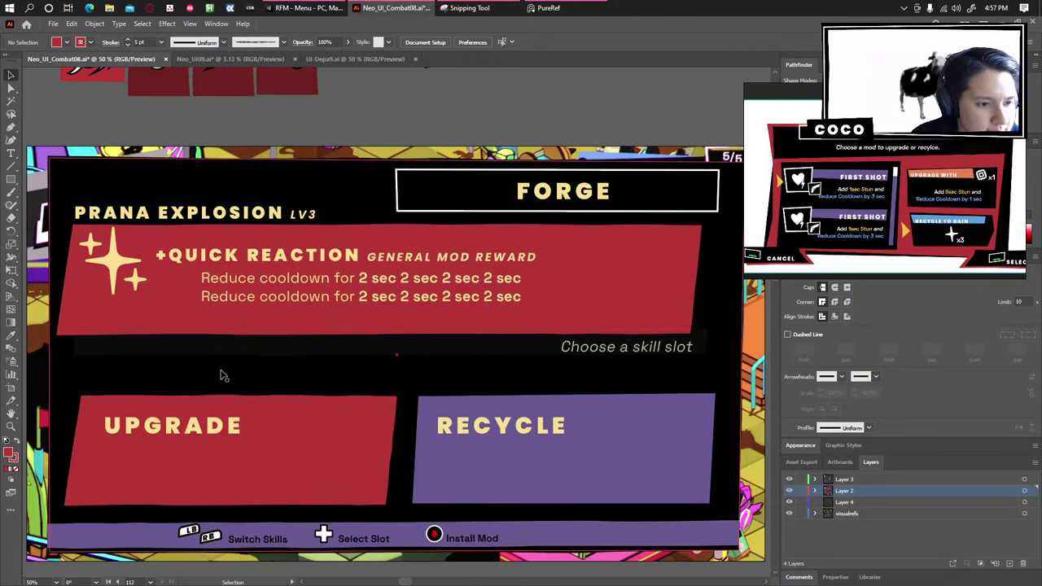
Lower the dark skill slot bar and its "Choose a skill slot" text to just above the UPGRADE and RECYCLE panels.
left_click_drag(238, 364, 239, 388)
left_click_drag(588, 355, 602, 383)
left_click(544, 100)
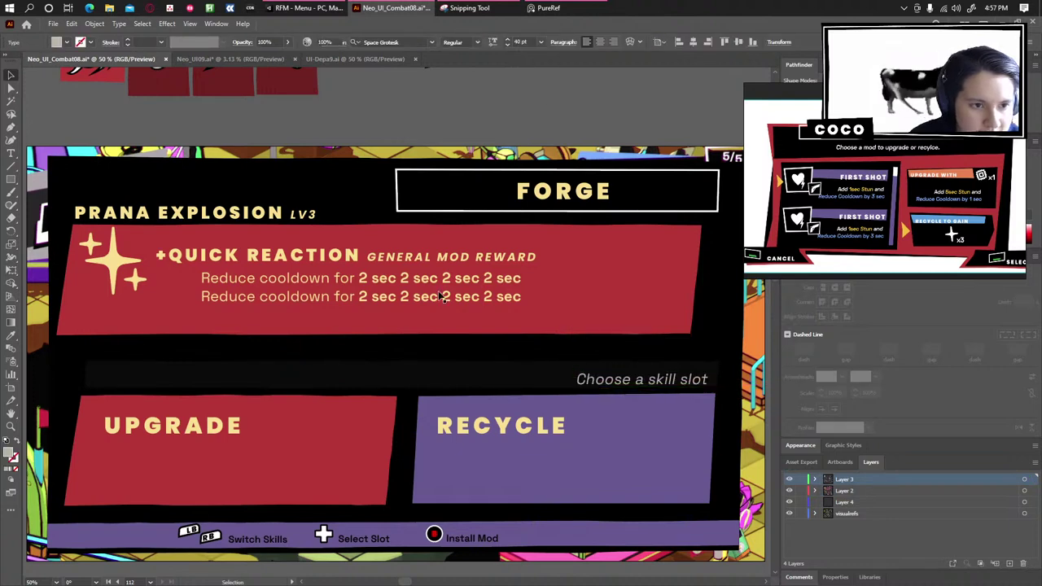
Move the wide red panel's lower-left corner inward about 44 px to straighten its left edge, and shift the panel down slightly.
scroll(414, 214, "down", 1)
scroll(415, 216, "up", 1)
key("a")
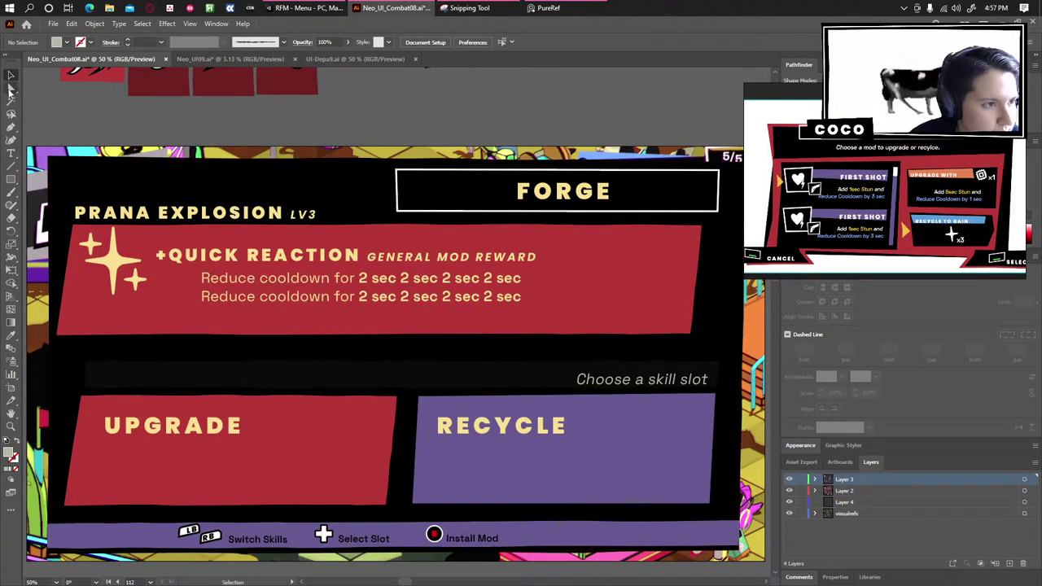
scroll(246, 211, "up", 1)
scroll(261, 280, "down", 2)
left_click_drag(195, 254, 298, 253)
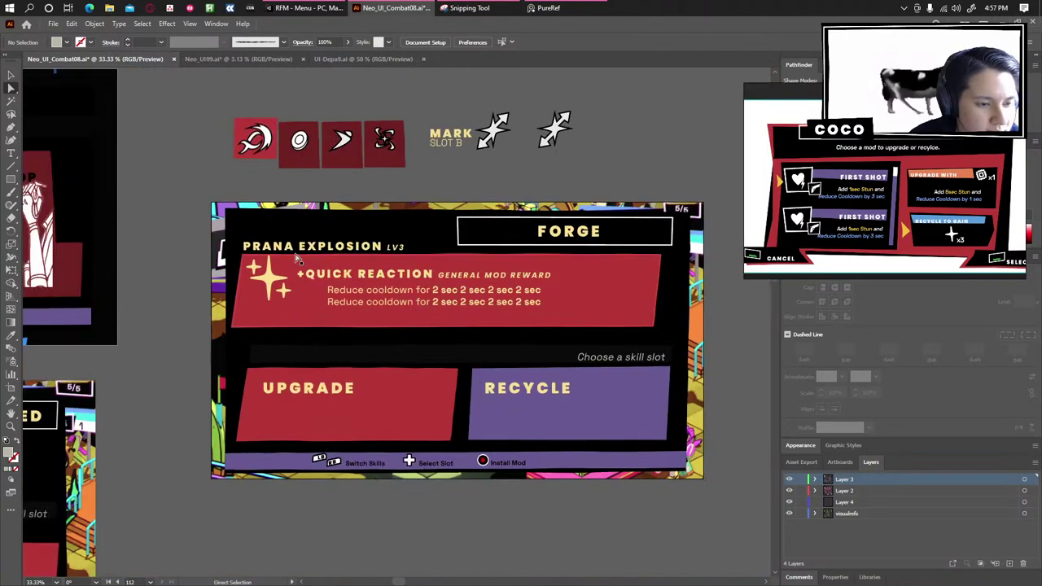
scroll(296, 250, "up", 1)
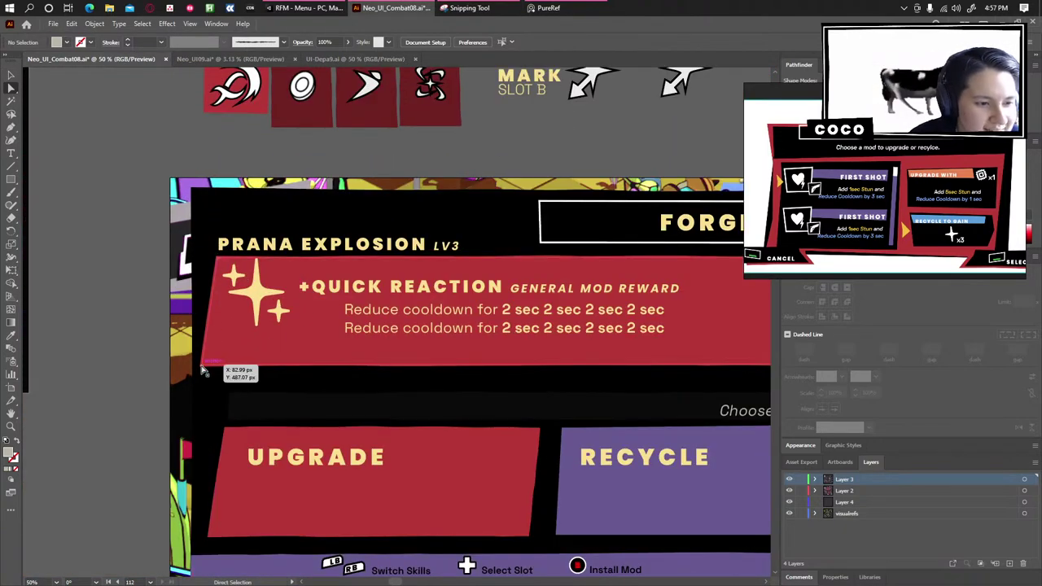
mouse_move(201, 365)
left_mouse_down()
mouse_move(235, 367)
mouse_move(220, 371)
left_mouse_up()
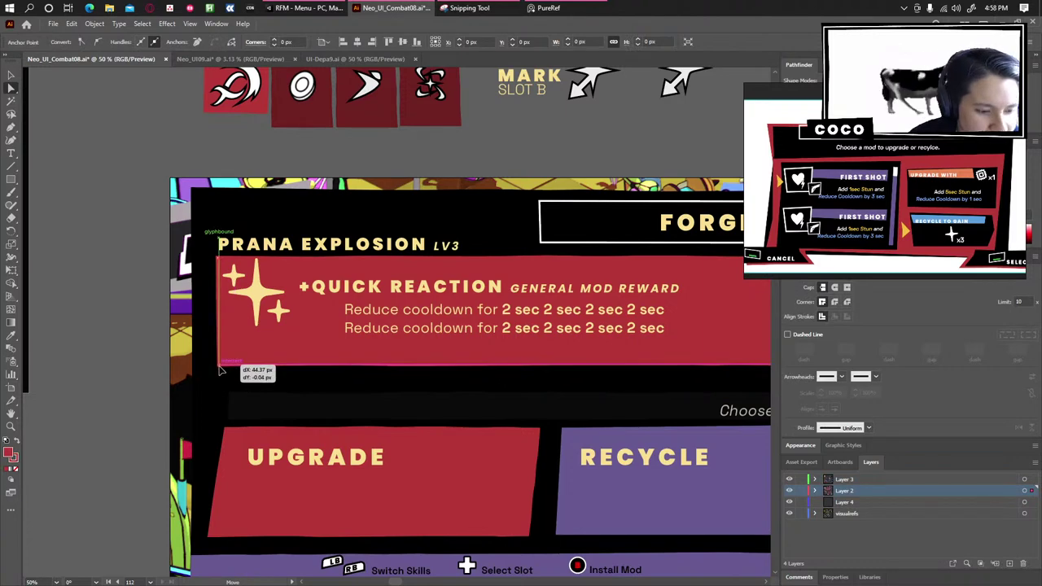
scroll(452, 179, "right", 3)
key("v")
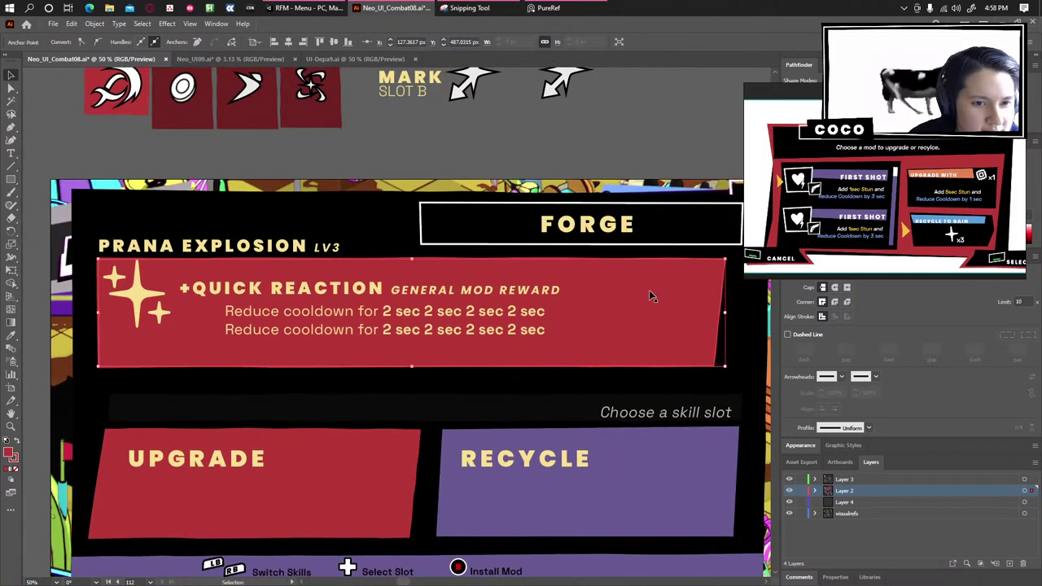
left_click_drag(650, 294, 650, 311)
left_click(470, 145)
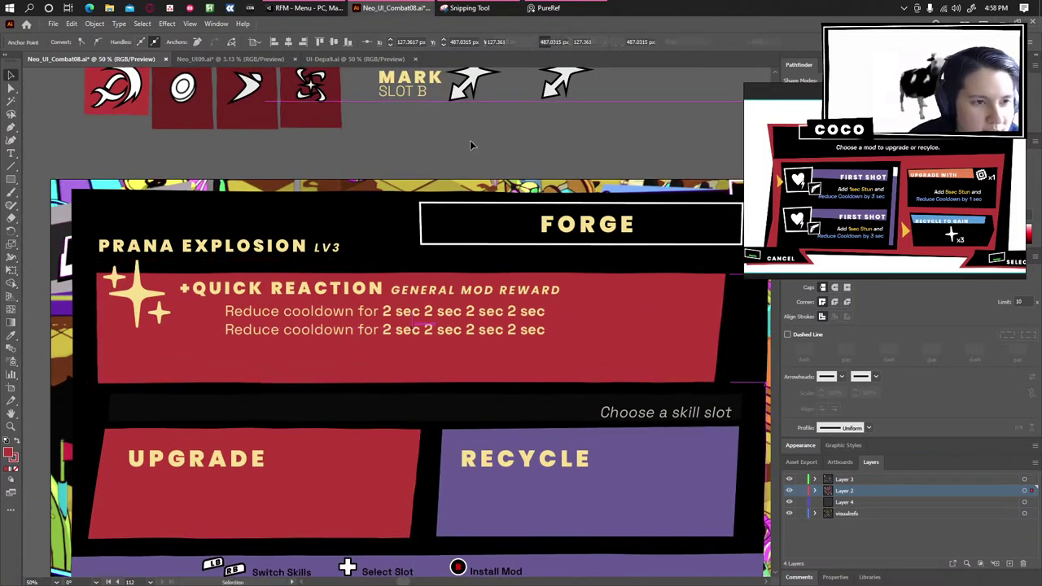
Place the four skill icon tiles as tabs along the wide red panel's upper edge, with the PRANA EXPLOSION LV3 label moved above the artboard.
scroll(470, 145, "up", 2)
scroll(470, 145, "left", 2)
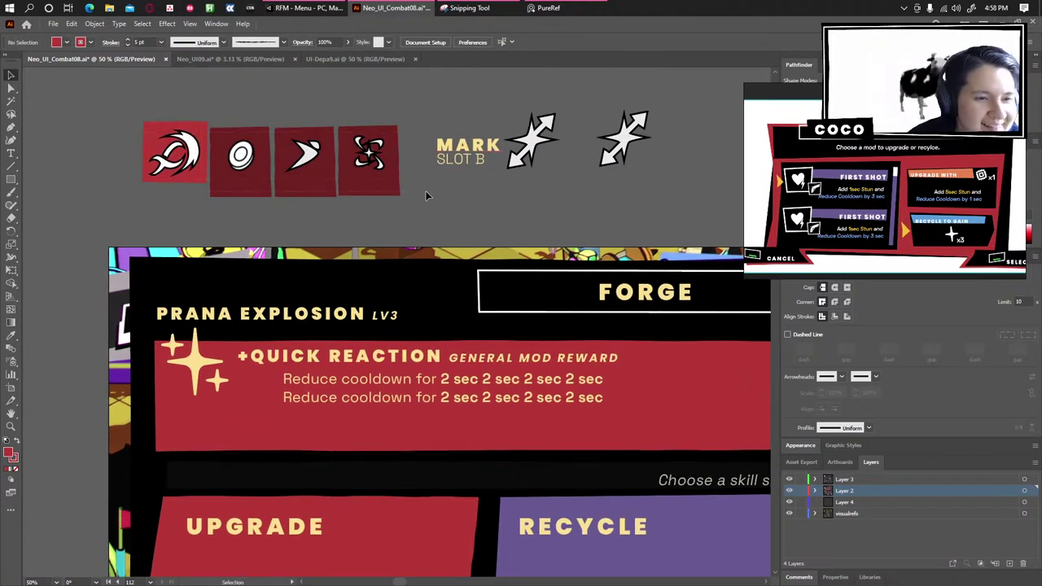
left_click_drag(425, 196, 204, 177)
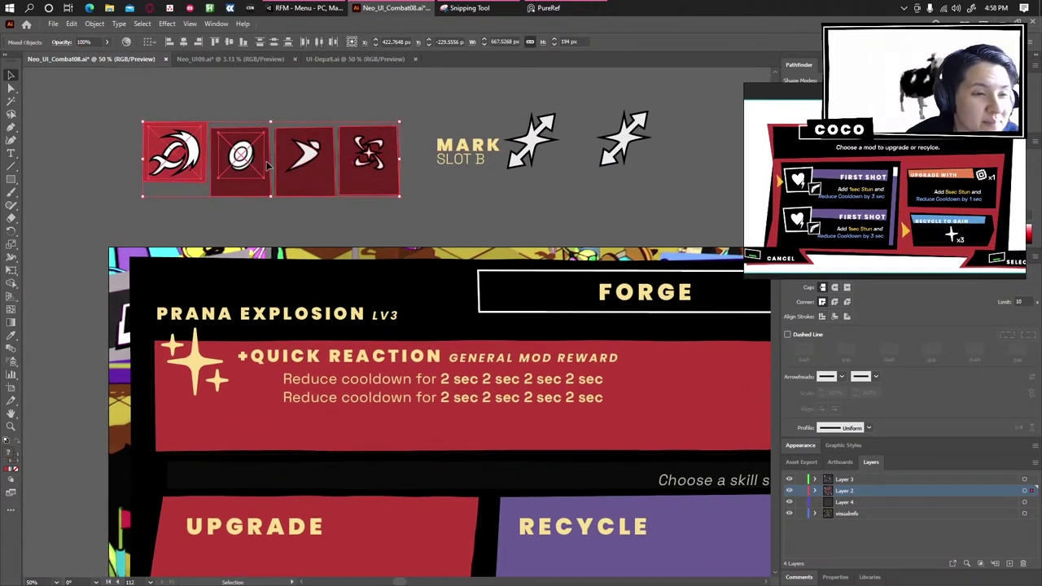
left_click_drag(268, 165, 303, 210)
left_click(323, 139)
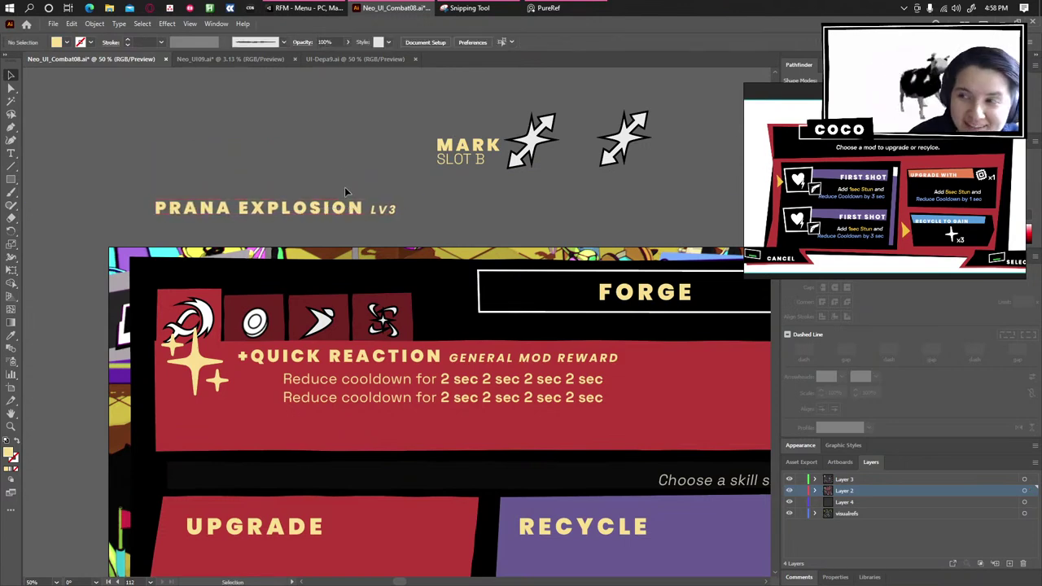
Move the yellow sparkle icon down so it sits inside the wide red panel beneath the first skill tab.
scroll(346, 187, "up", 1)
left_click_drag(222, 330, 251, 290)
left_click_drag(174, 403, 180, 434)
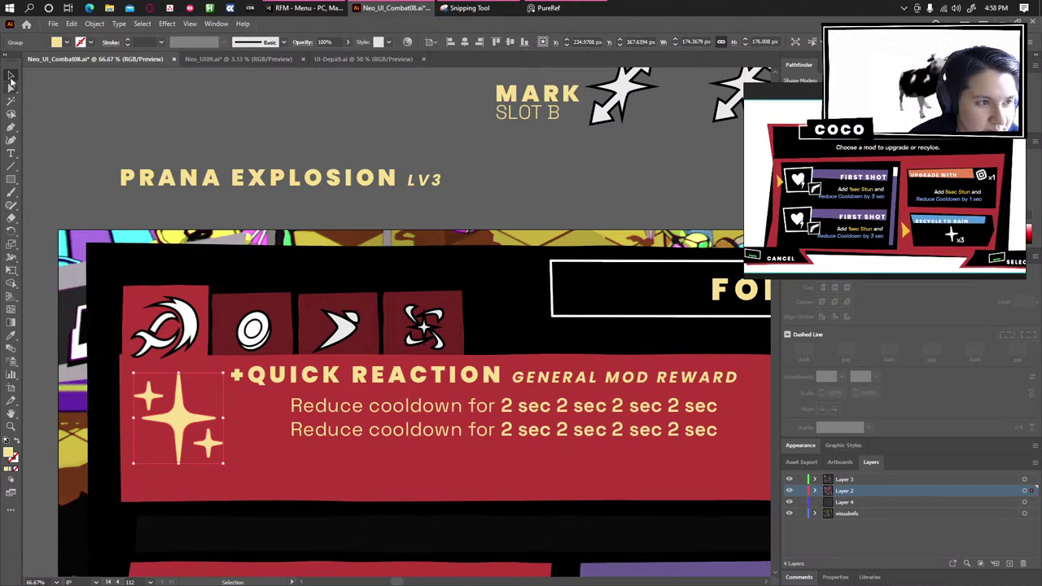
left_click(230, 105)
scroll(390, 244, "down", 3)
scroll(554, 361, "up", 1)
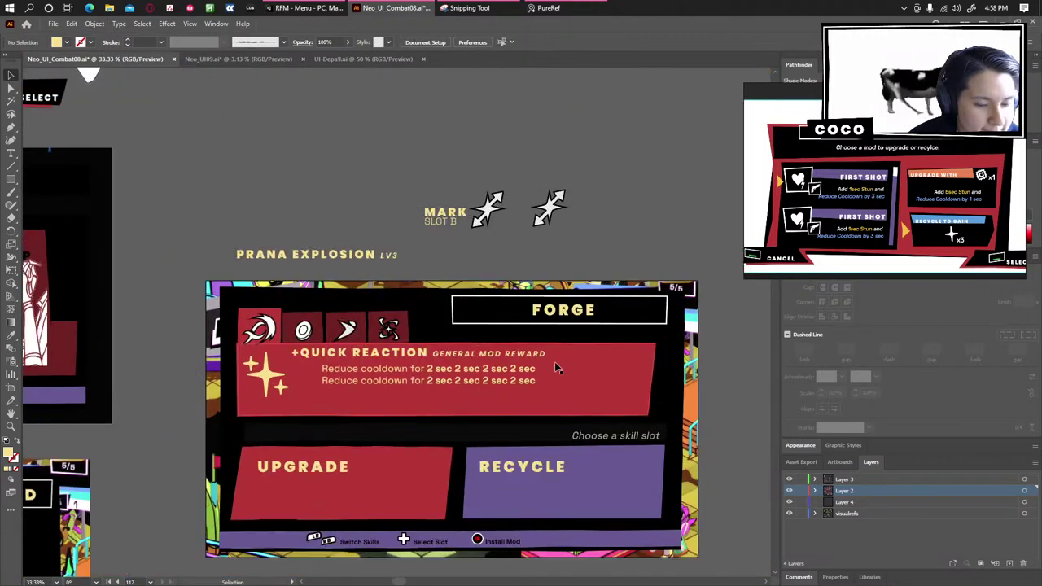
Move the loose PRANA EXPLOSION and MARK labels and both arrow icons from above the Forge artboard to the empty space below it.
left_click_drag(430, 484, 275, 416)
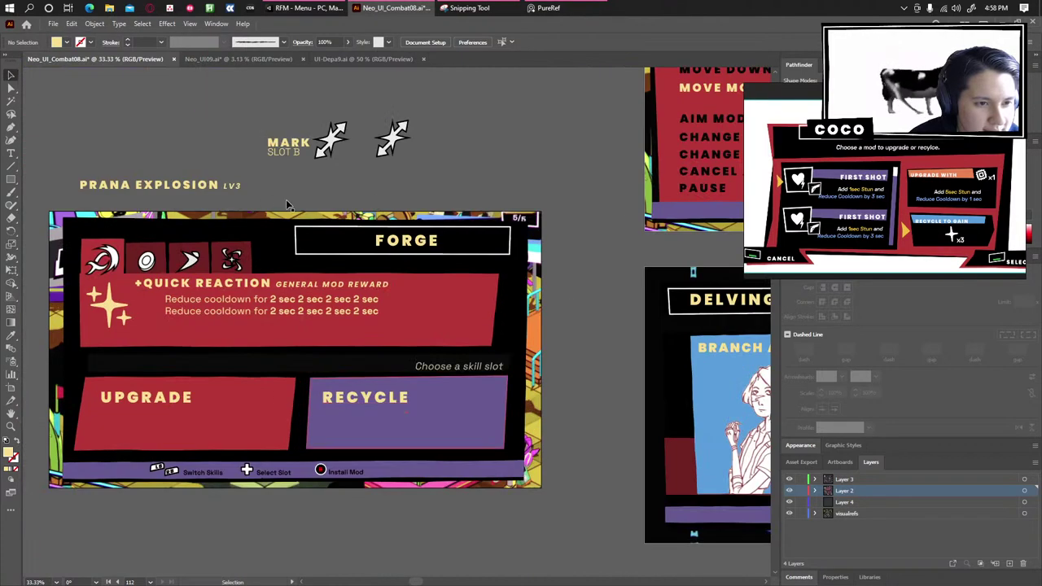
scroll(282, 202, "down", 1)
left_click_drag(157, 140, 195, 248)
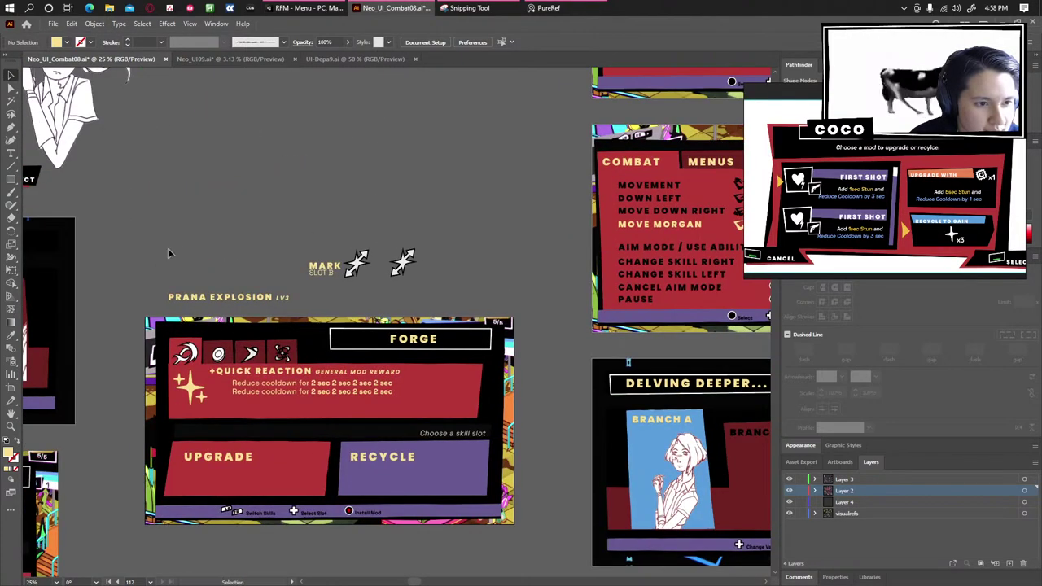
left_click_drag(470, 310, 264, 244)
left_click_drag(344, 297, 312, 501)
left_click(278, 421)
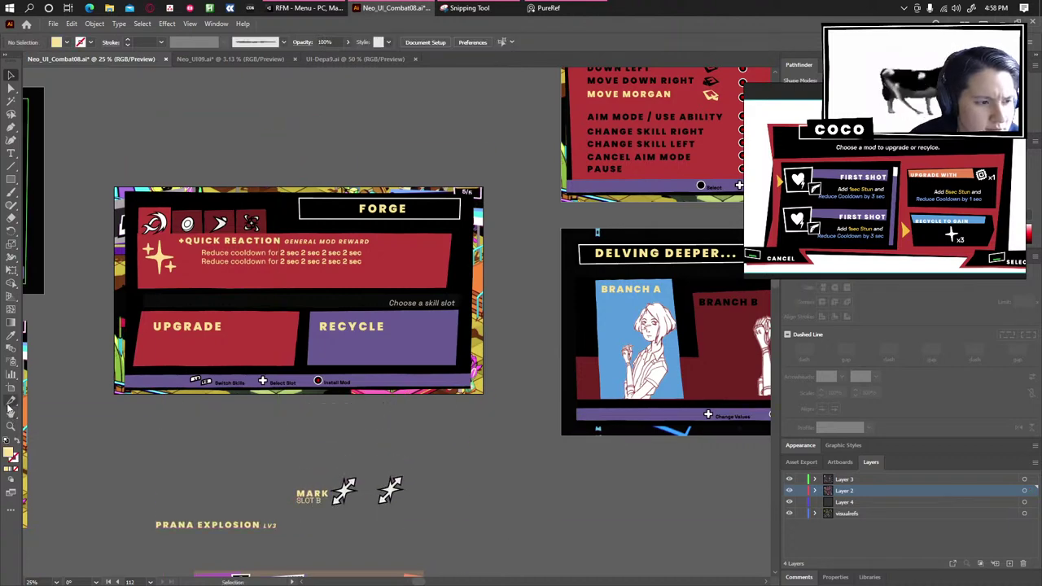
Duplicate the Forge artboard with its artwork and place the copy directly beneath the original.
left_click(12, 389)
scroll(54, 352, "up", 5)
left_click_drag(258, 346, 298, 380)
scroll(277, 146, "down", 4)
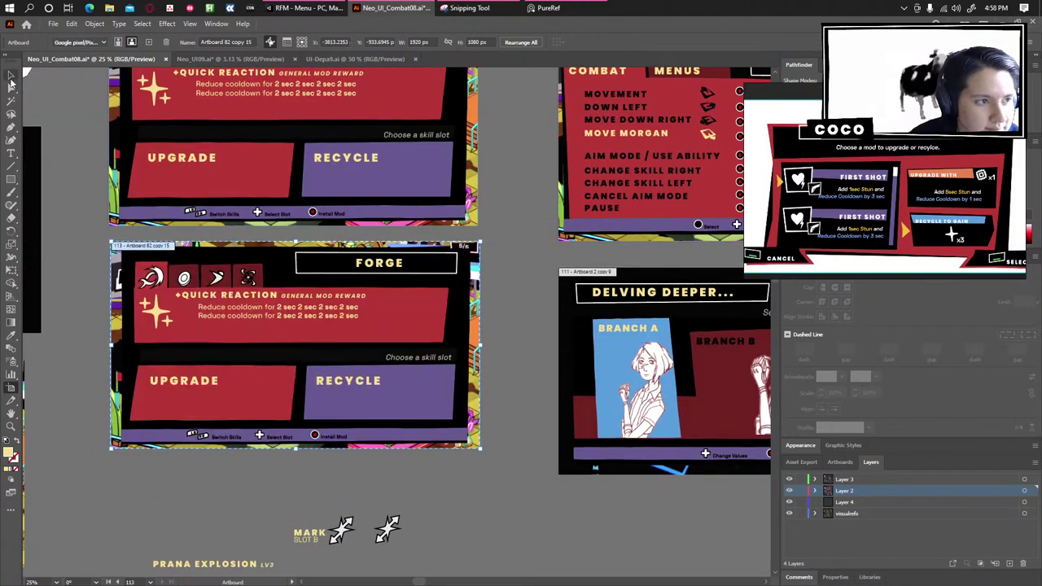
key("v")
Reposition the loose PRANA EXPLOSION and MARK labels and arrow icons well below the copied Forge artboard, leaving a clear gap.
left_click_drag(133, 365, 143, 305)
left_click(449, 478)
left_click_drag(165, 438, 427, 521)
left_click_drag(341, 474, 300, 413)
left_click(398, 515)
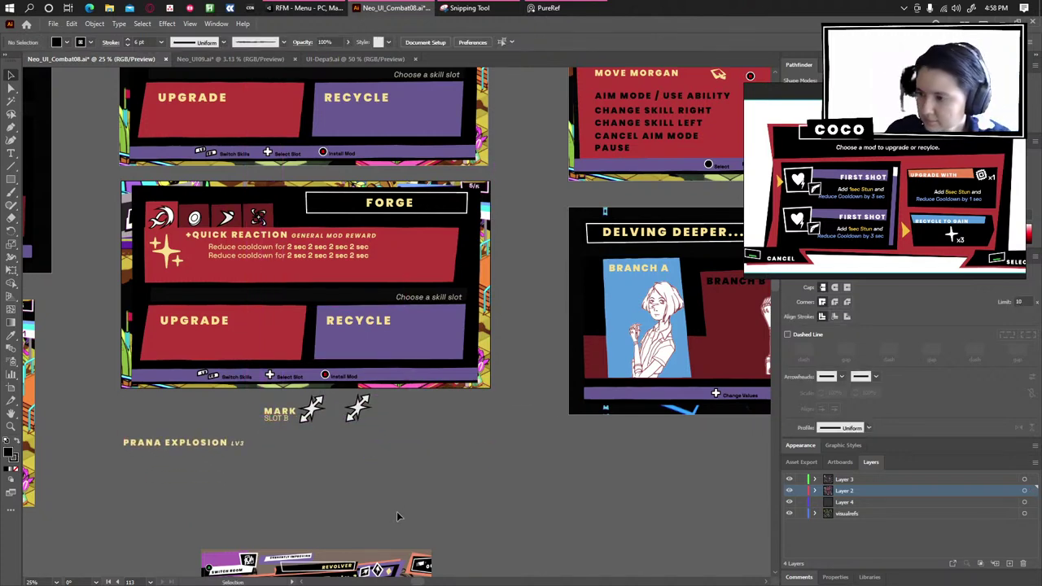
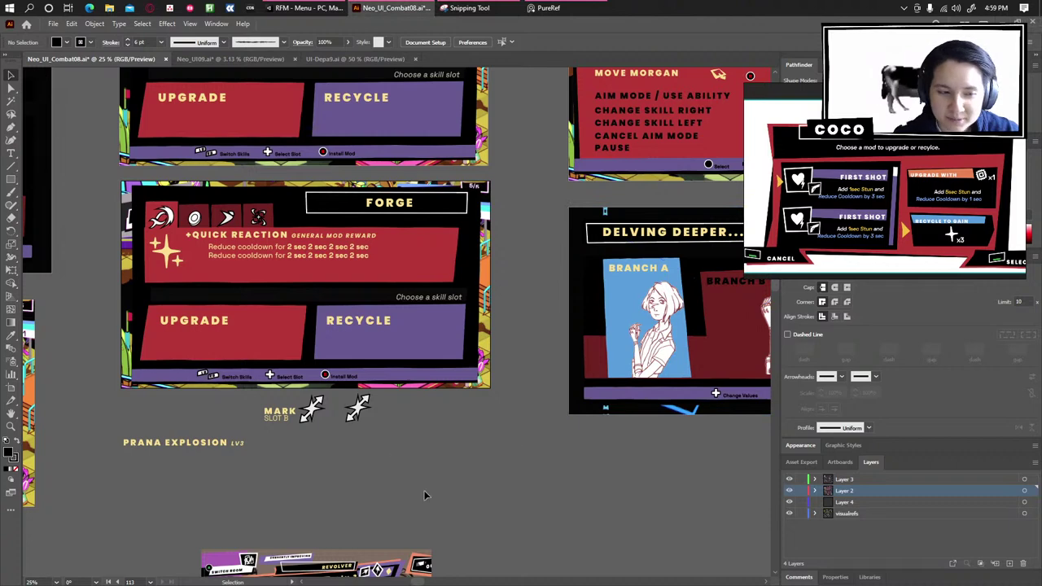
left_click_drag(82, 420, 360, 455)
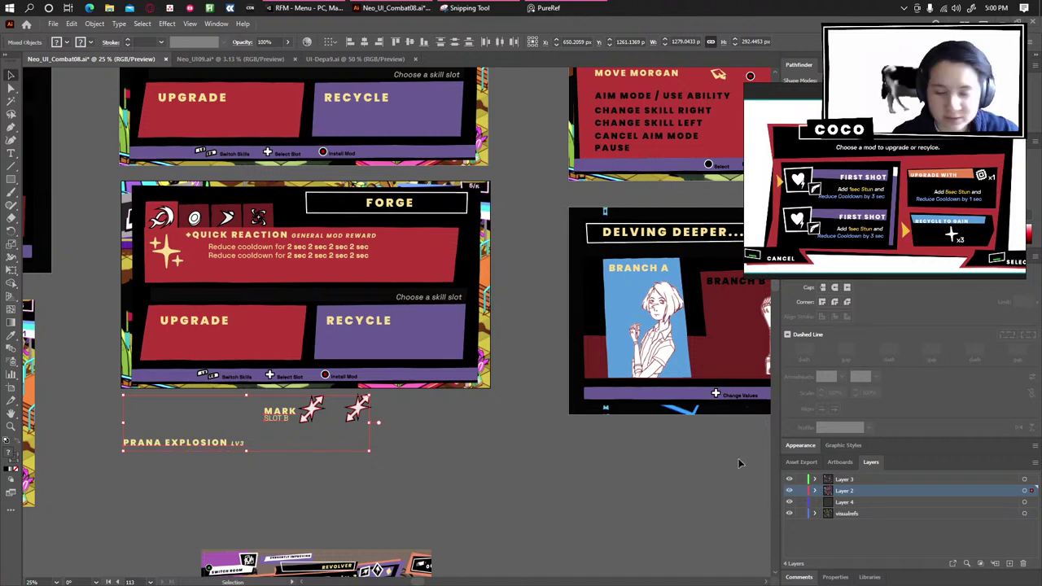
left_click(462, 487)
left_click_drag(72, 414, 359, 513)
left_click(481, 404)
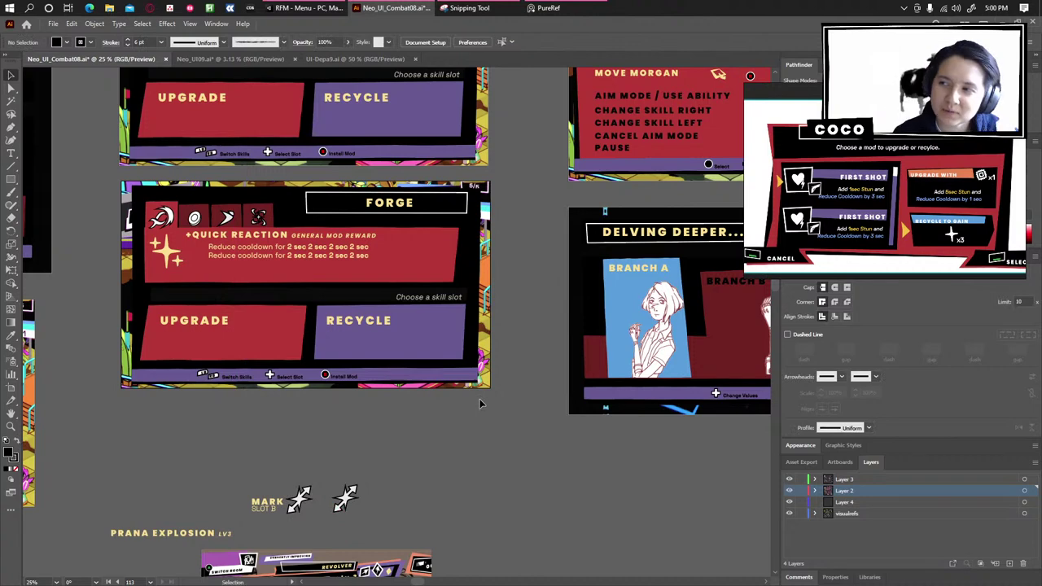
Lower the MARK label and its arrow icons into one row with the PRANA EXPLOSION label.
left_click_drag(295, 498, 299, 534)
left_click(183, 472)
left_click_drag(183, 472, 250, 422)
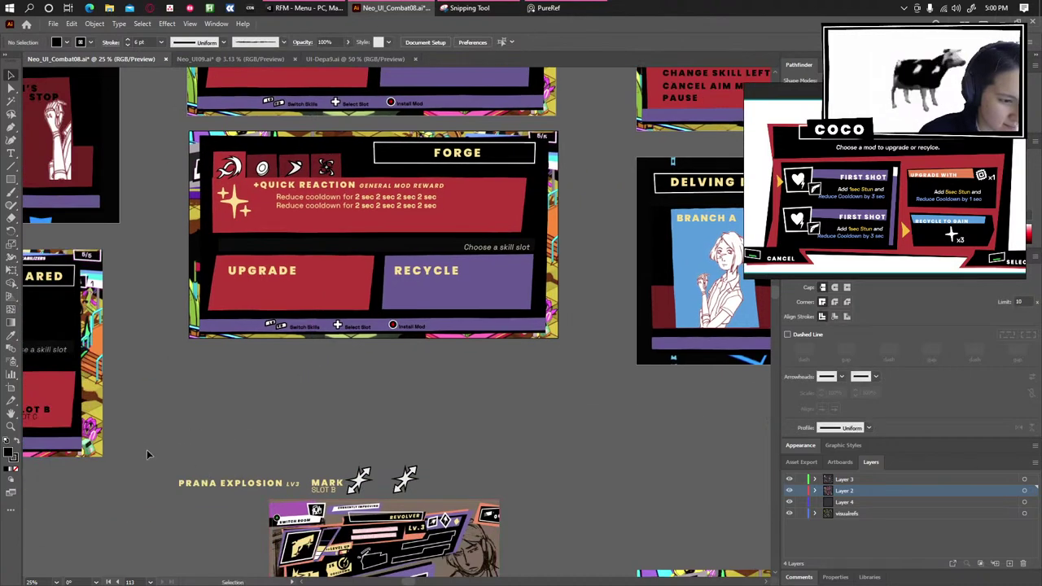
left_click(300, 491)
left_click(362, 416)
left_click_drag(382, 172, 391, 433)
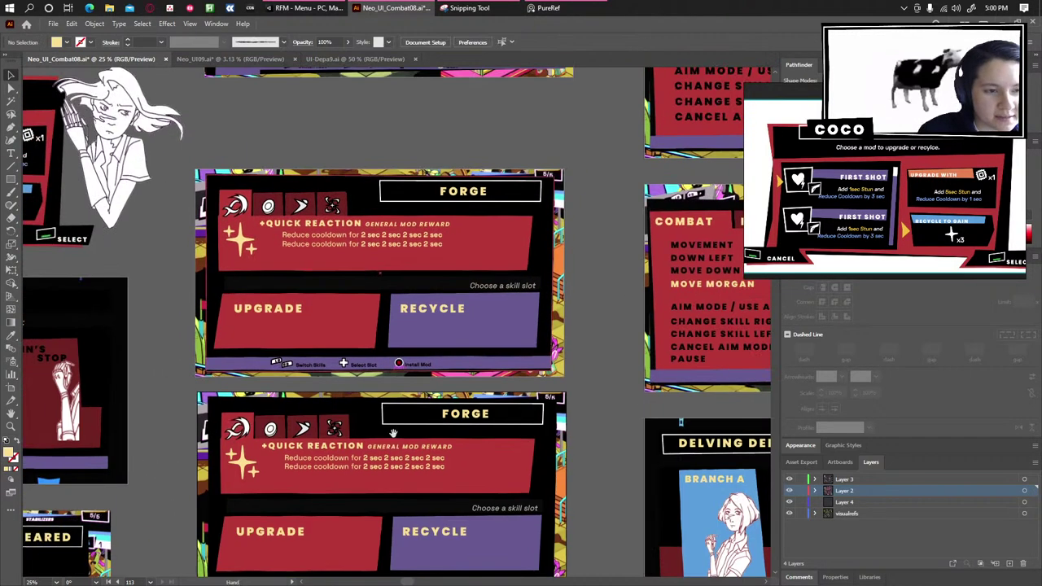
left_click_drag(259, 202, 273, 387)
left_click_drag(356, 287, 233, 192)
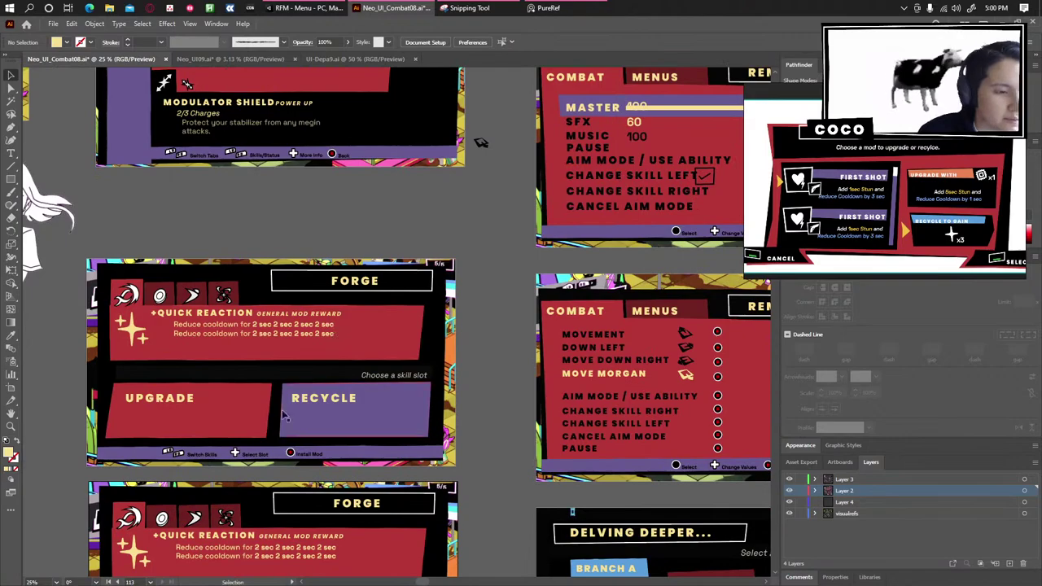
left_click_drag(262, 408, 316, 277)
scroll(188, 474, "down", 2)
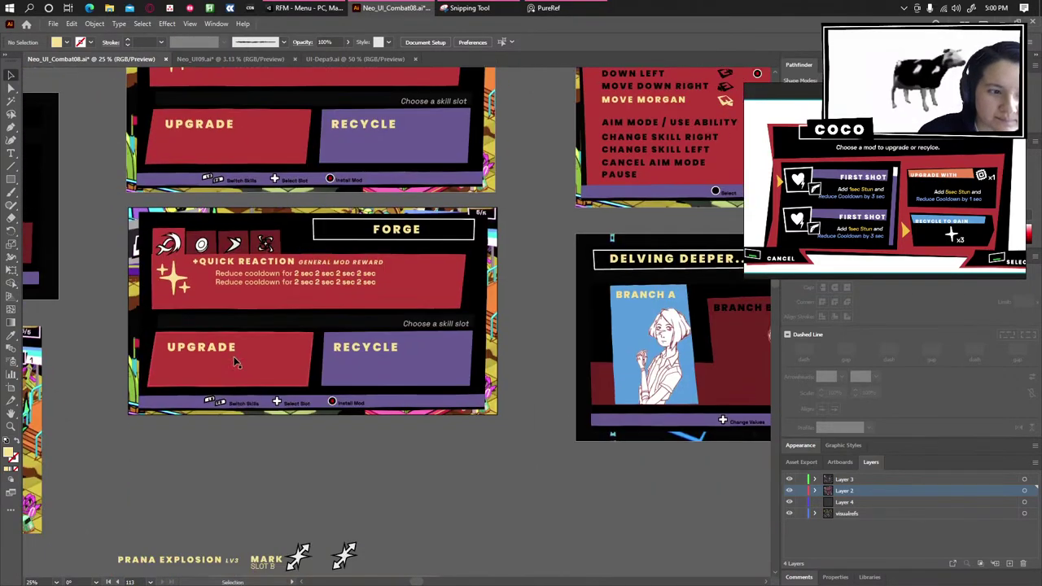
Look over the other menu screens around the Forge artboards, including Skill Loadout, Remap Buttons, Settings and Delving Deeper.
scroll(454, 350, "down", 1)
scroll(454, 350, "down", 1)
left_click_drag(453, 351, 409, 348)
left_click_drag(557, 343, 139, 299)
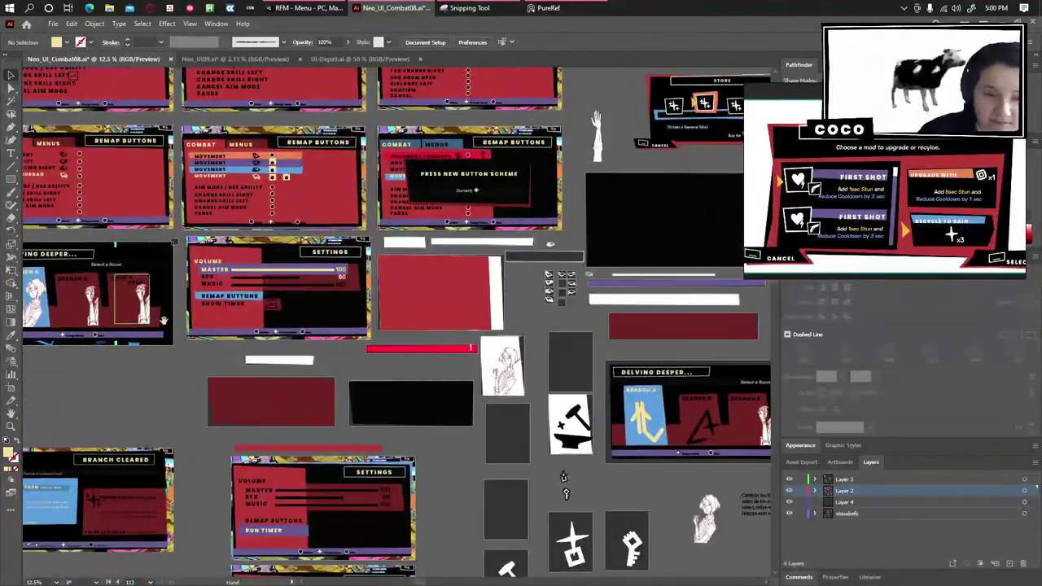
left_click_drag(395, 467, 123, 206)
left_click_drag(491, 505, 638, 358)
left_click_drag(236, 171, 476, 452)
left_click_drag(228, 205, 495, 447)
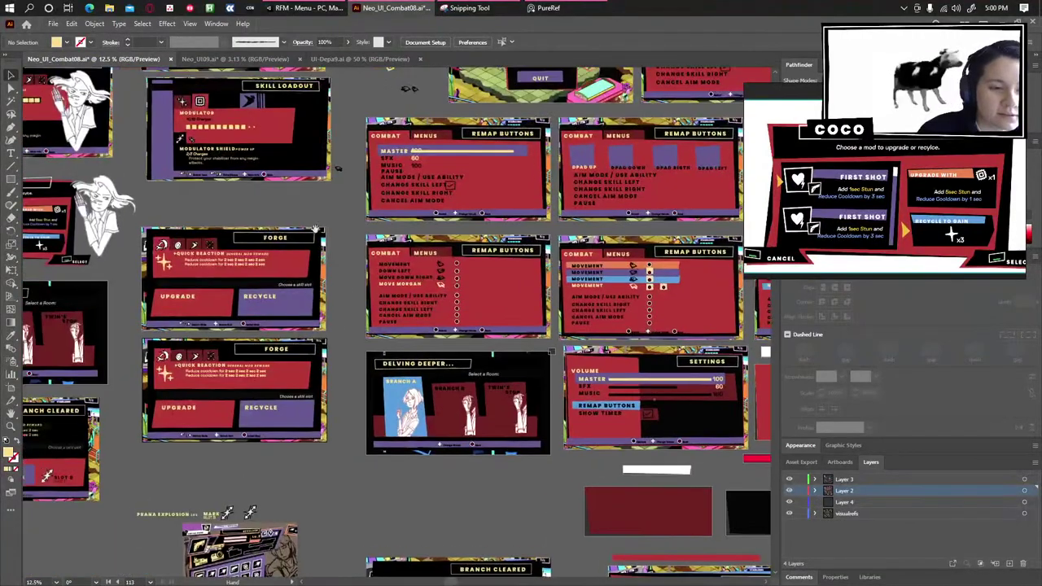
left_click_drag(236, 197, 429, 254)
scroll(430, 254, "up", 1)
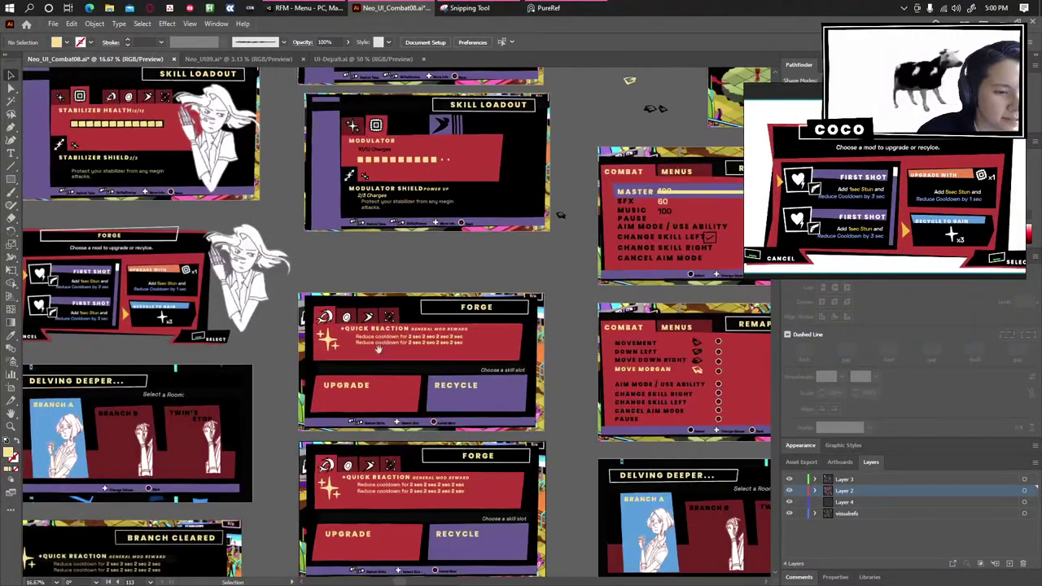
Move the copied Forge artboard with its artwork lower, leaving a wide gap beneath the original Forge artboard.
left_click_drag(450, 459, 415, 323)
scroll(414, 321, "up", 2)
left_click_drag(568, 362, 533, 272)
scroll(534, 272, "down", 1)
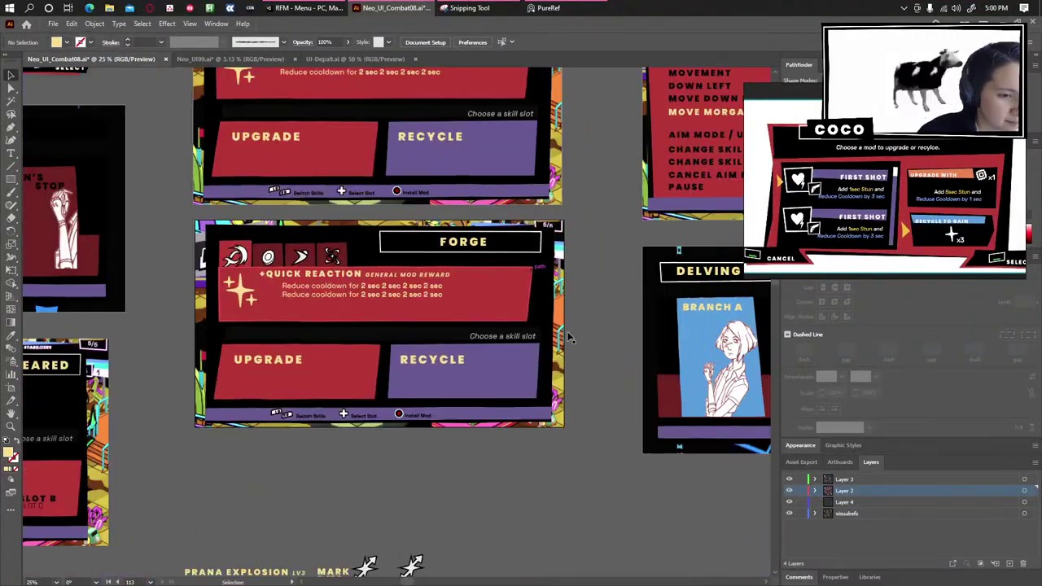
left_click_drag(588, 415, 571, 371)
left_click(10, 388)
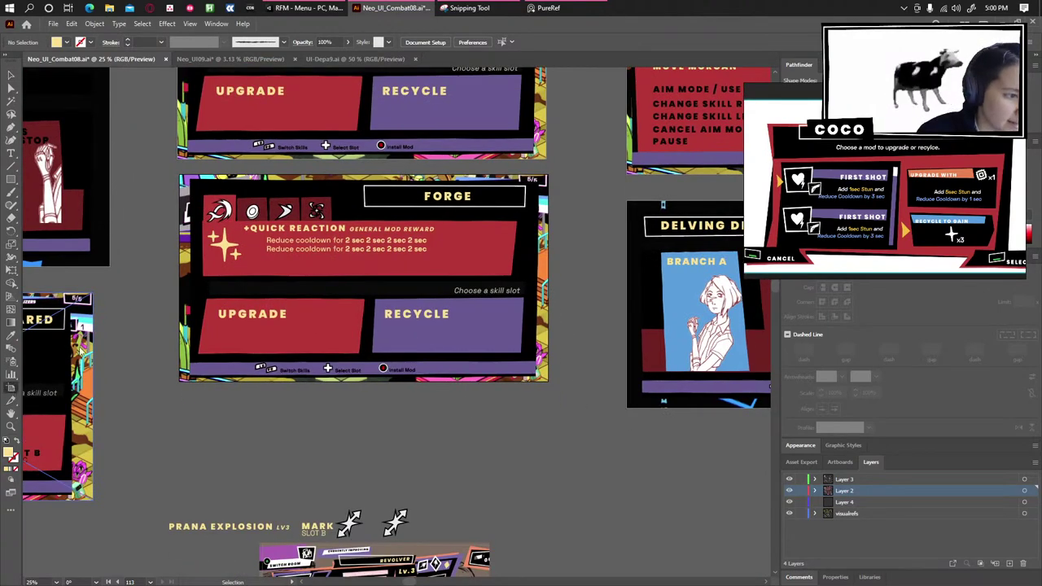
left_click_drag(373, 389, 352, 266)
key("v")
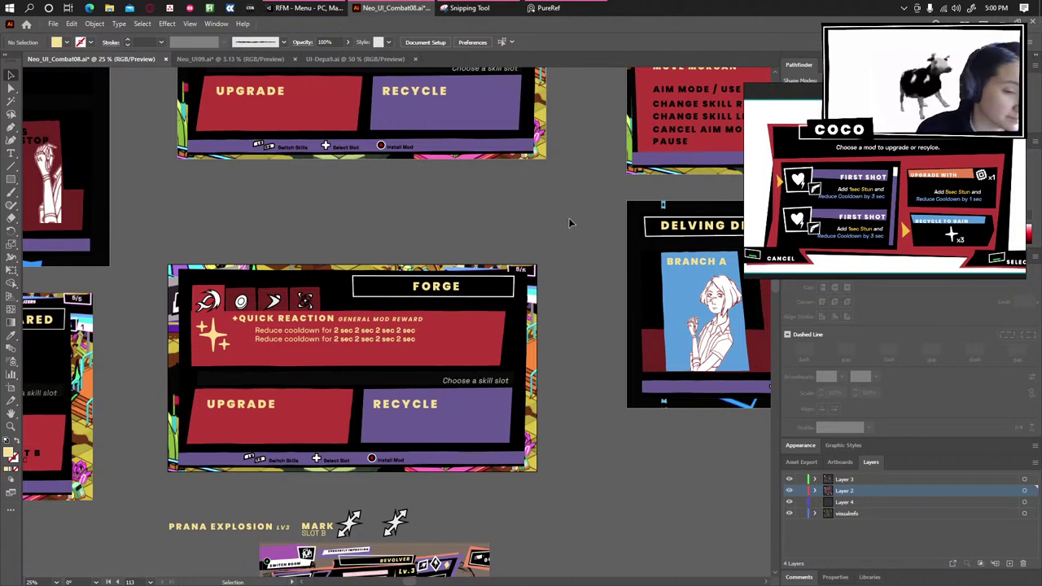
Examine the copied Forge screen's layout, from its skill tabs and mod panel down to the Upgrade and Recycle panels.
left_click_drag(588, 364, 617, 402)
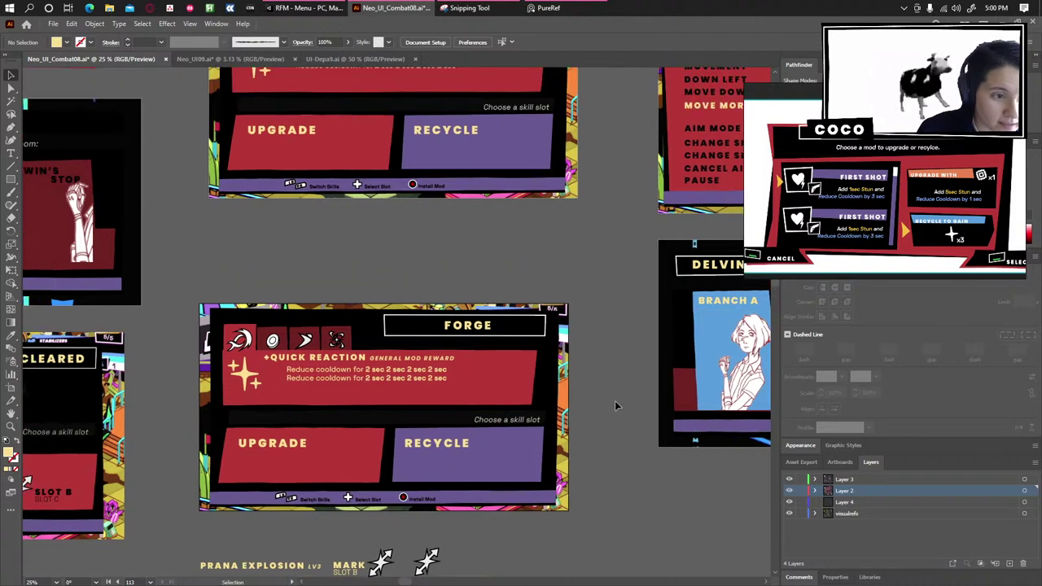
scroll(614, 401, "up", 1)
left_click_drag(589, 518, 634, 383)
left_click_drag(635, 479, 610, 371)
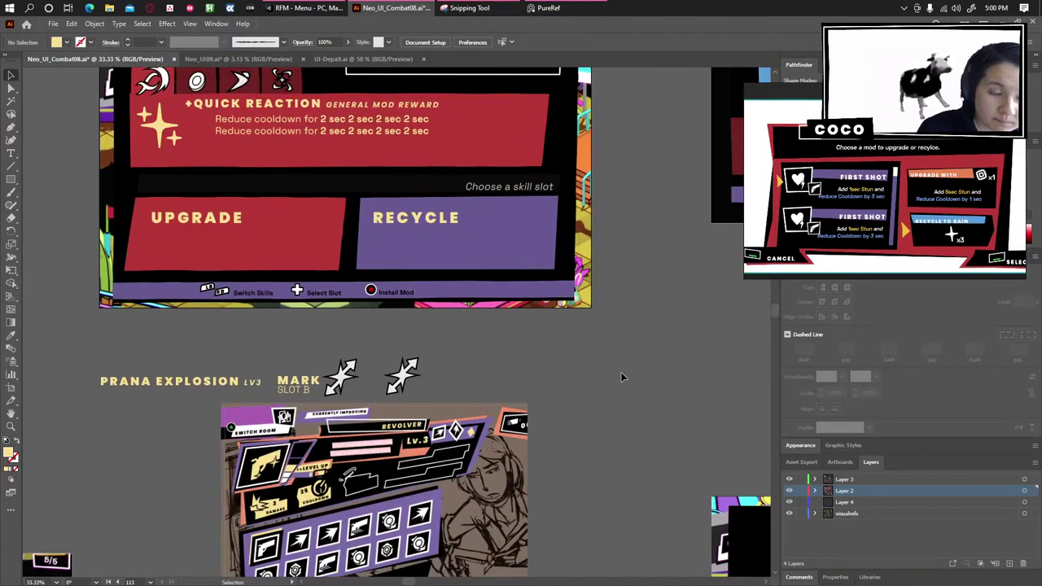
left_click_drag(442, 235, 534, 425)
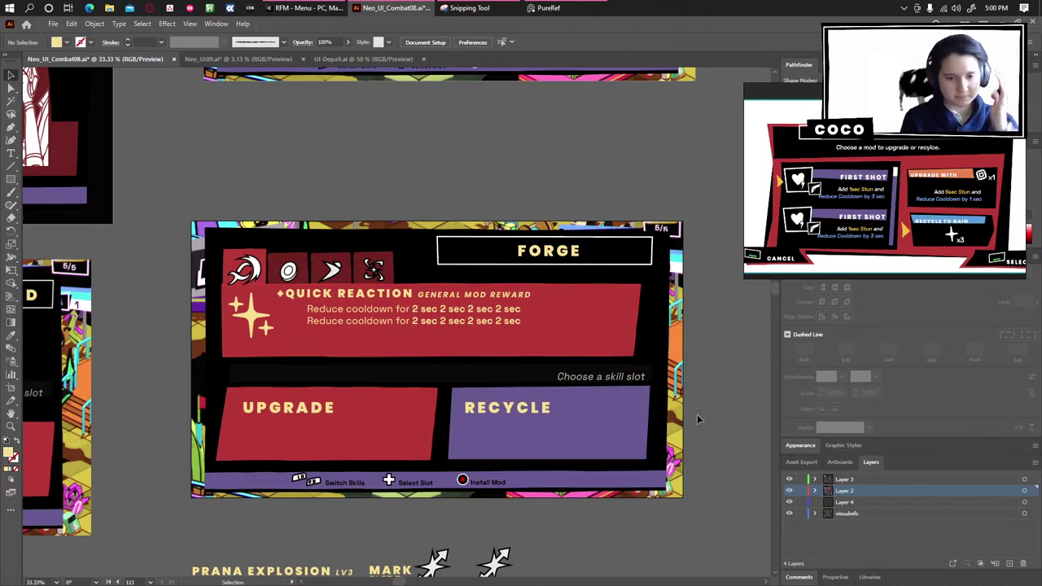
scroll(665, 450, "up", 1)
scroll(667, 451, "up", 1)
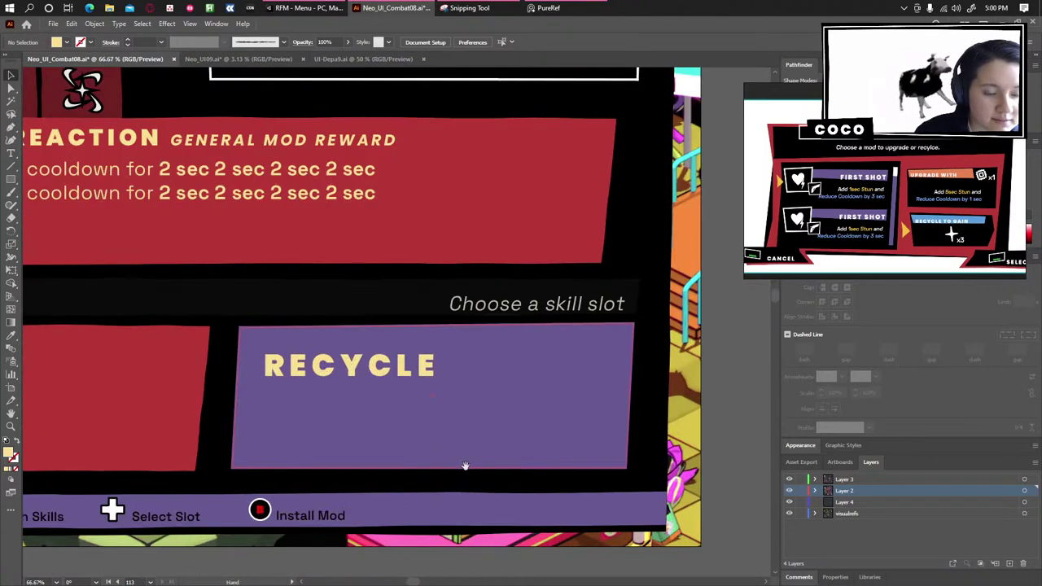
scroll(495, 395, "down", 1)
left_click_drag(284, 345, 472, 461)
scroll(430, 368, "down", 1)
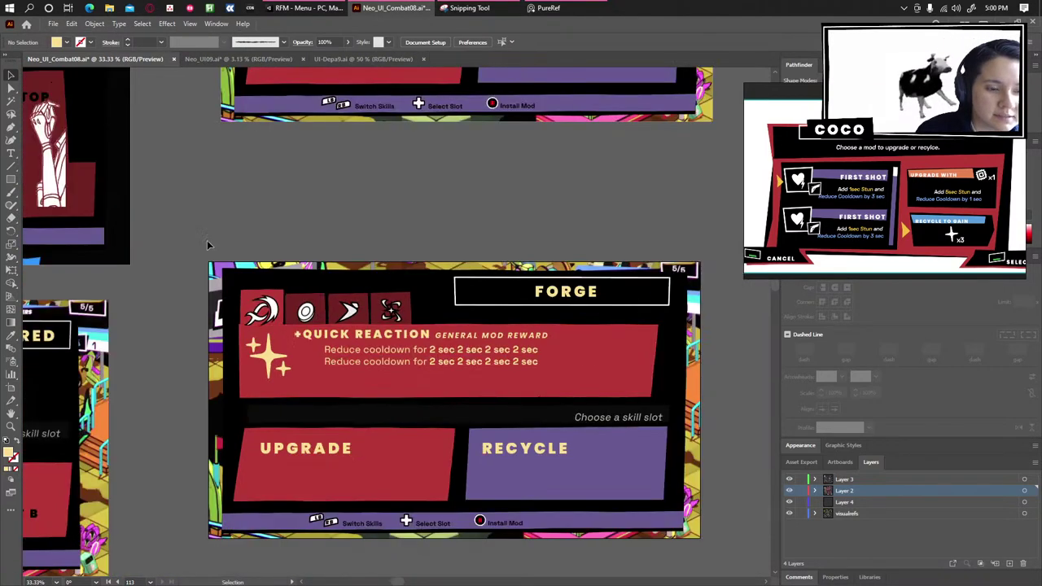
scroll(340, 301, "up", 1)
left_click_drag(339, 301, 288, 228)
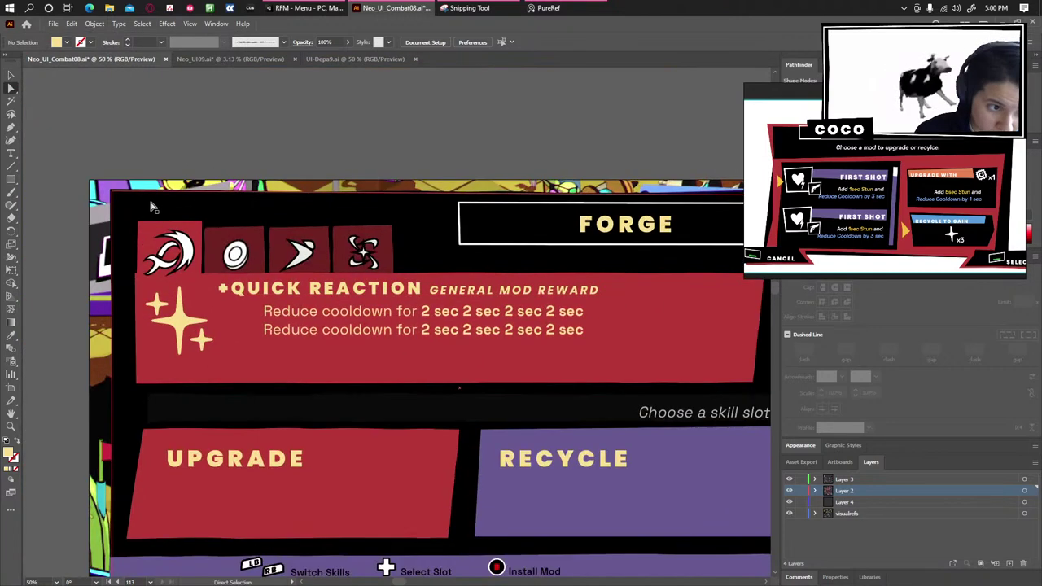
left_click_drag(139, 124, 132, 90)
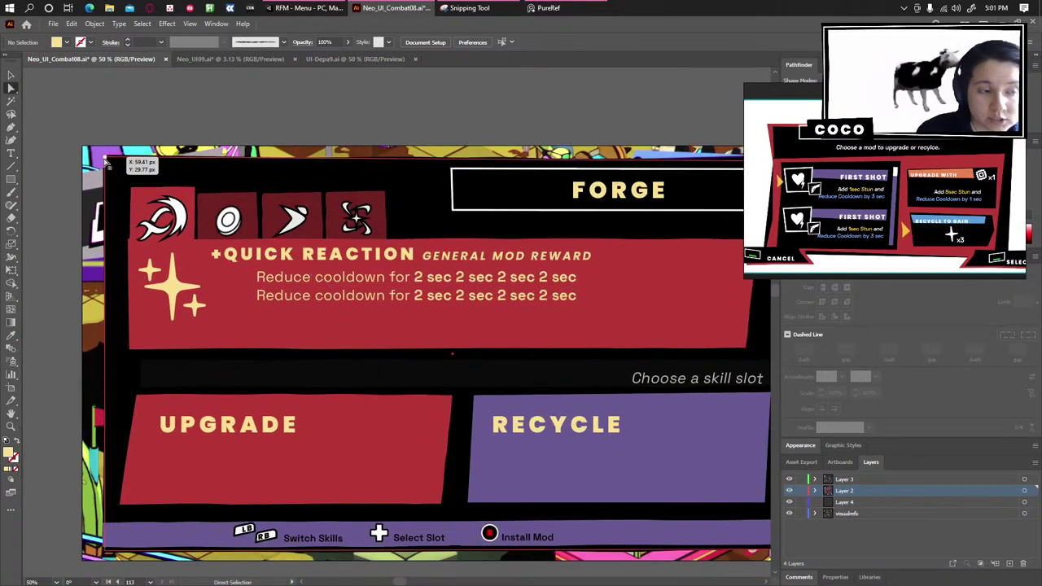
left_click_drag(106, 159, 106, 167)
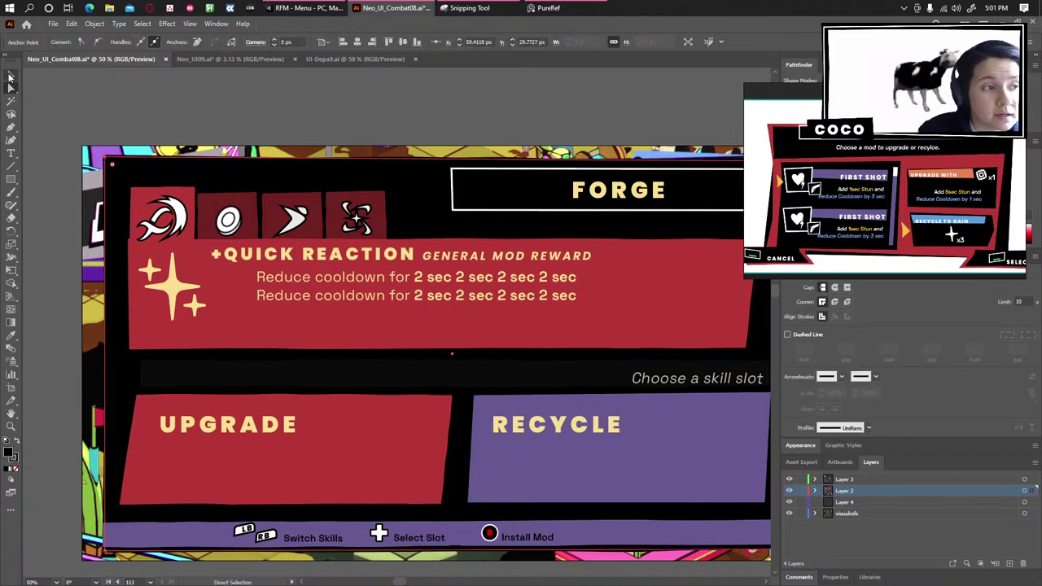
left_click(11, 75)
left_click(358, 114)
left_click_drag(461, 161, 313, 122)
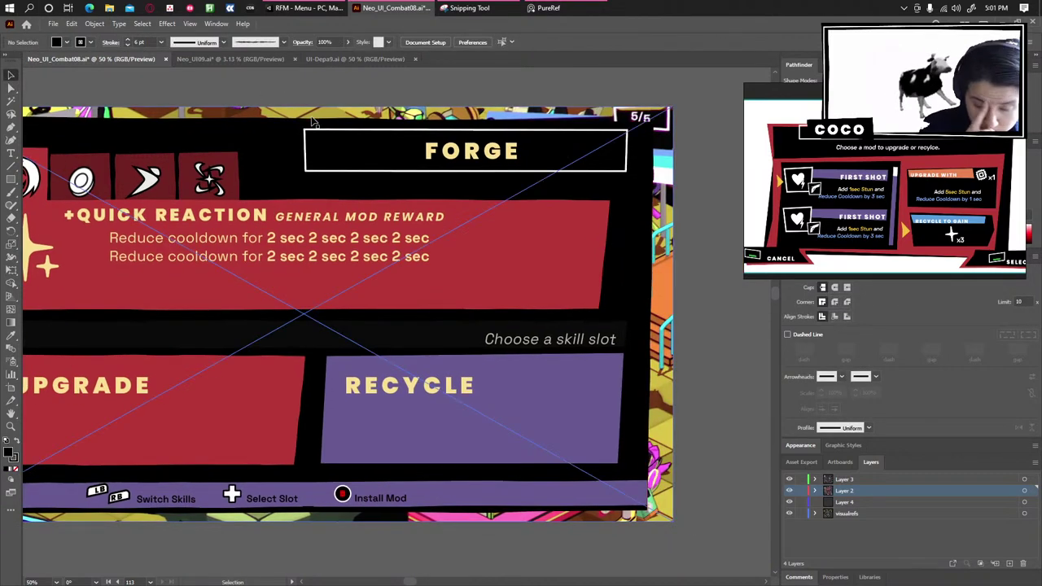
Delete the "Choose a skill slot" text and the dark strip behind it from the copied Forge screen.
scroll(575, 351, "down", 1)
scroll(575, 351, "left", 1)
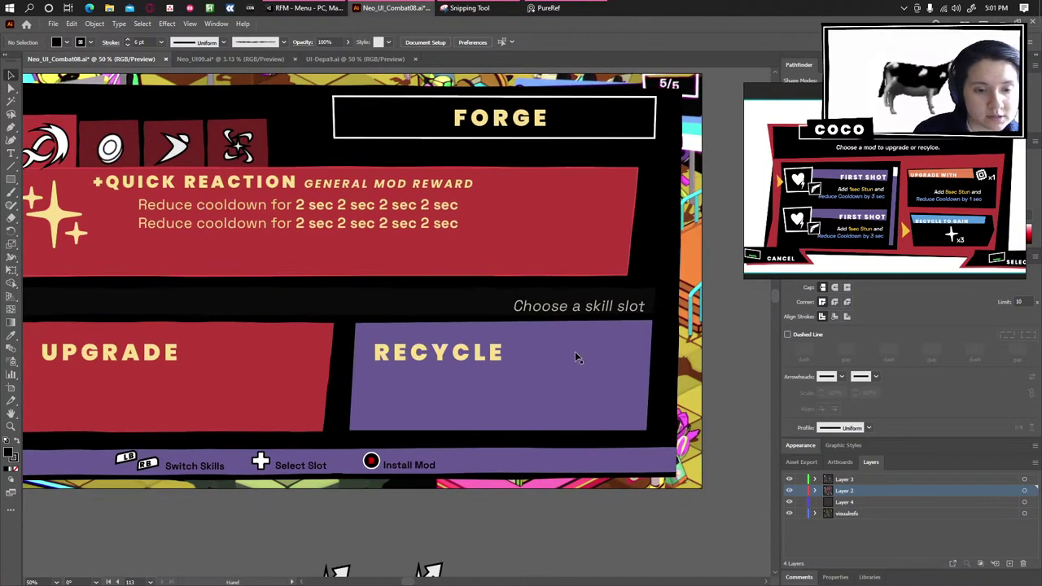
left_click(487, 310)
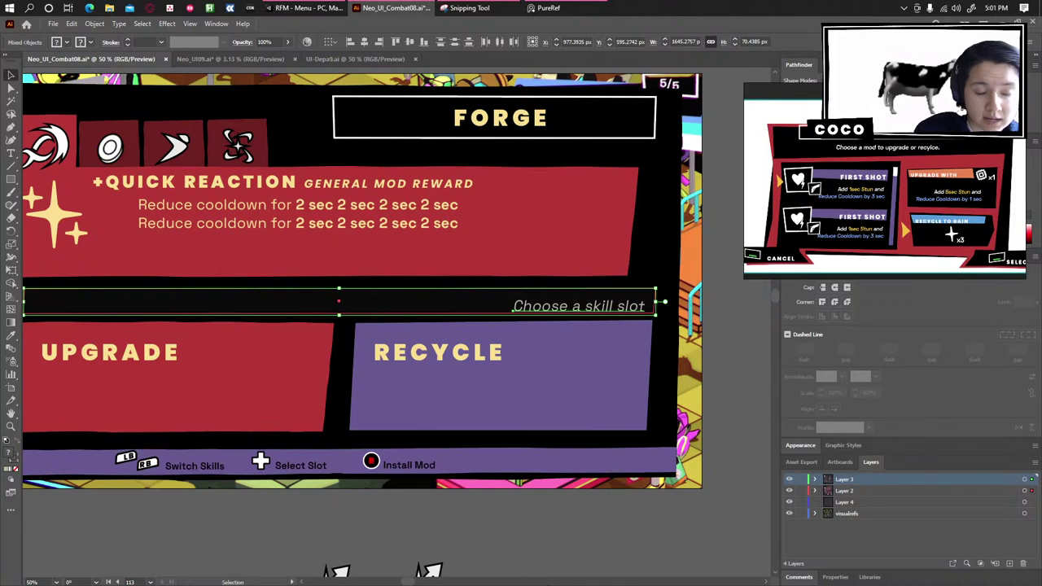
left_click(477, 500)
scroll(477, 499, "down", 2)
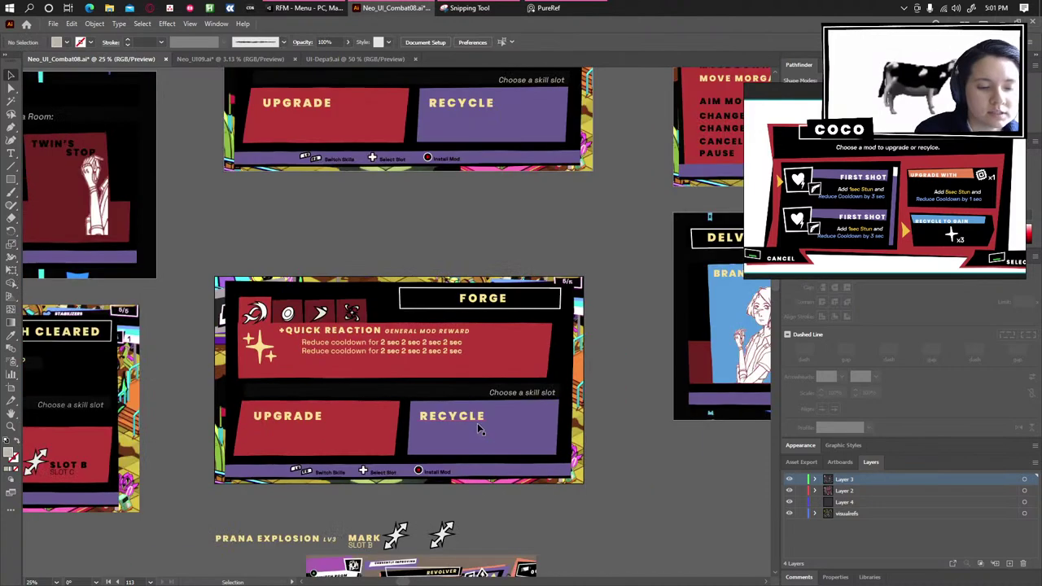
scroll(479, 428, "up", 2)
left_click(519, 363)
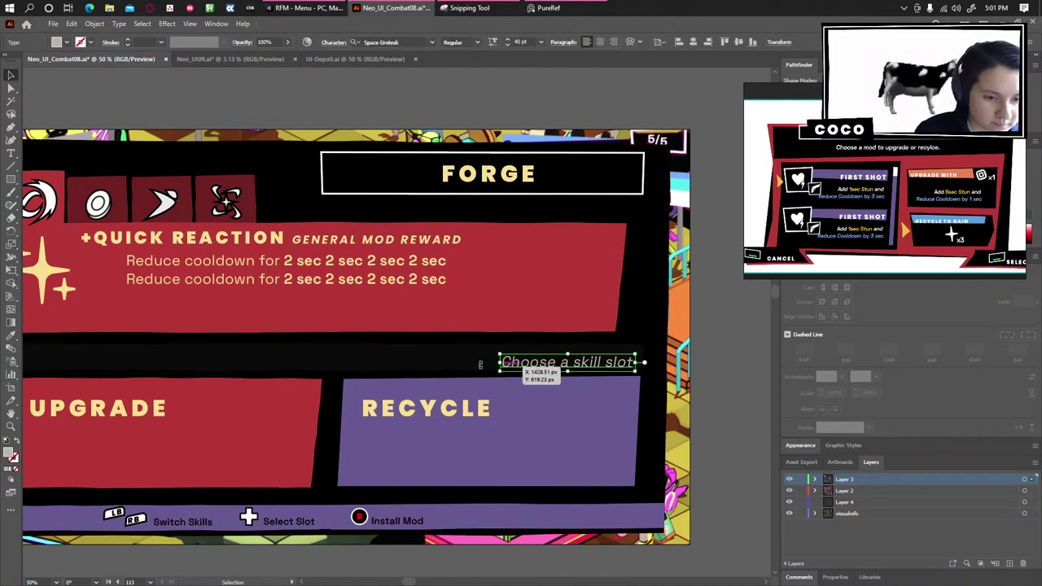
left_click(473, 369, "shift")
scroll(474, 371, "down", 2)
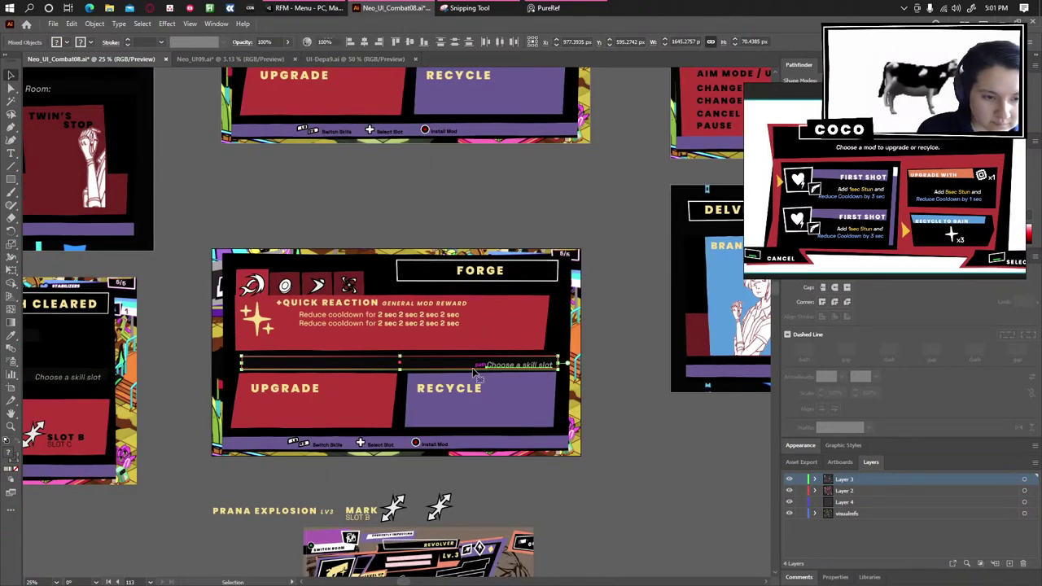
key("Delete")
Move the UPGRADE and RECYCLE panels with their labels out of the copied Forge screen into the gap above it.
scroll(475, 372, "up", 3)
scroll(472, 373, "down", 2)
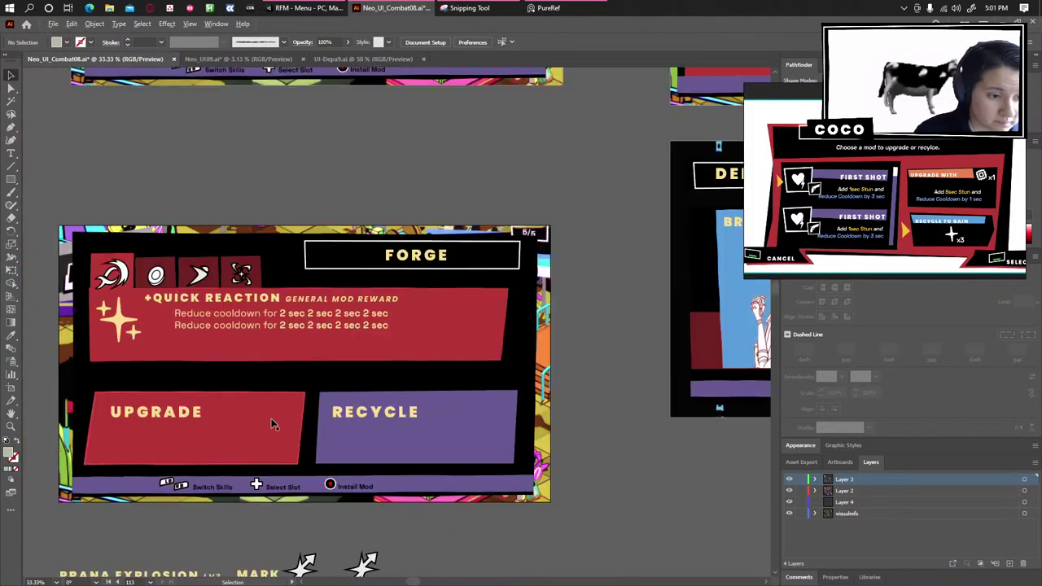
left_click(187, 412)
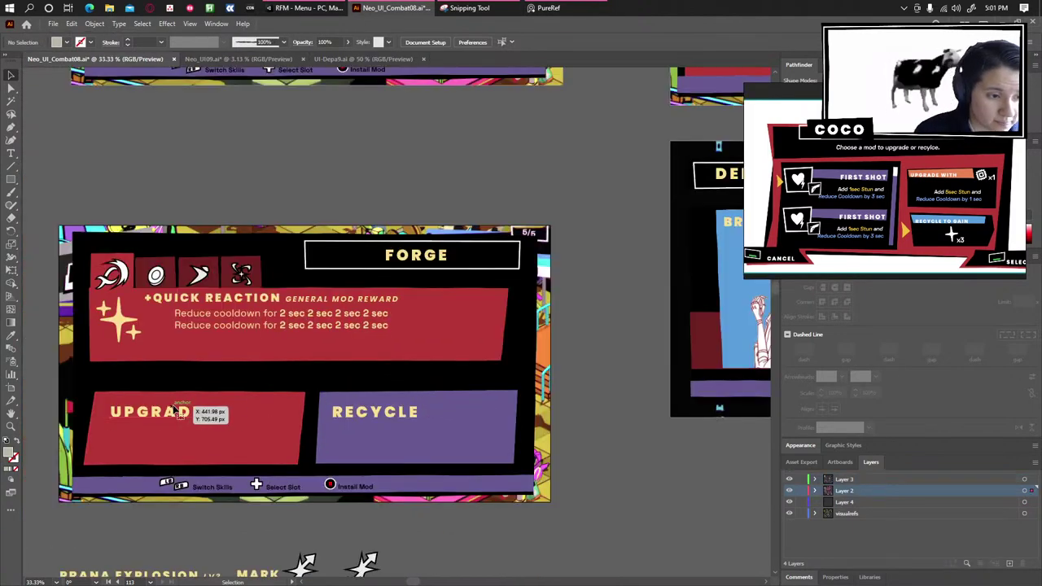
left_click(440, 420, "shift")
left_click_drag(472, 423, 289, 167)
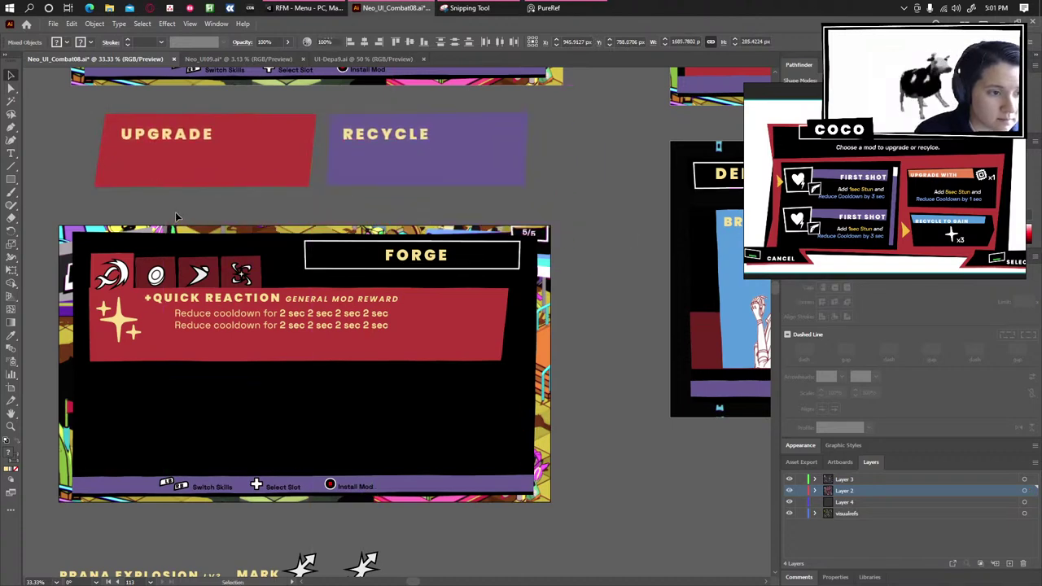
left_click(322, 176)
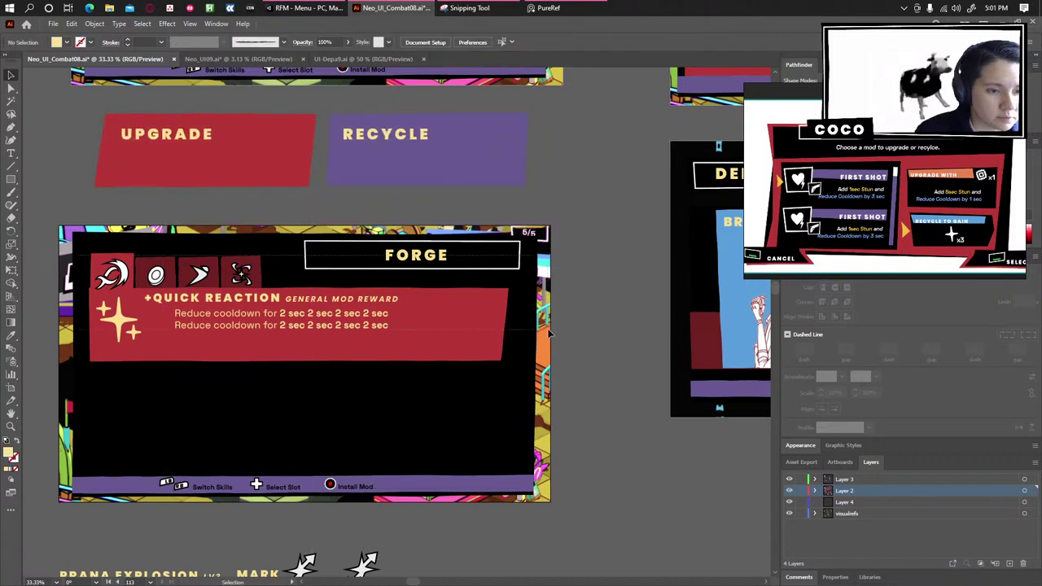
Switch to PureRef and shift the COCO mock-up slightly within its window to check its upgrade and recycle layout.
left_click_drag(611, 399, 326, 251)
left_click(310, 215)
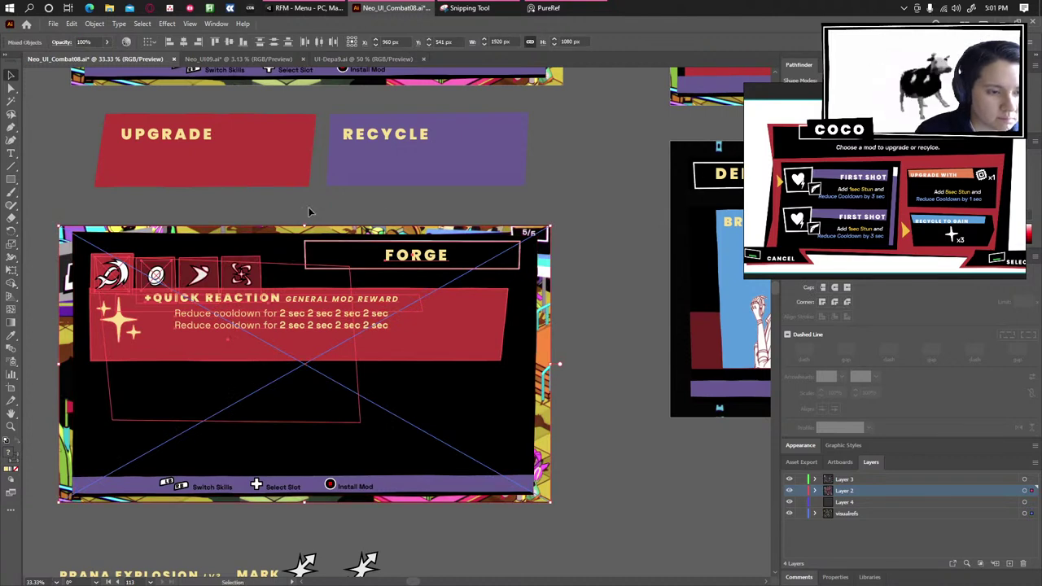
mouse_move(947, 171)
left_mouse_down()
mouse_move(912, 206)
mouse_move(914, 174)
mouse_move(931, 168)
left_mouse_up()
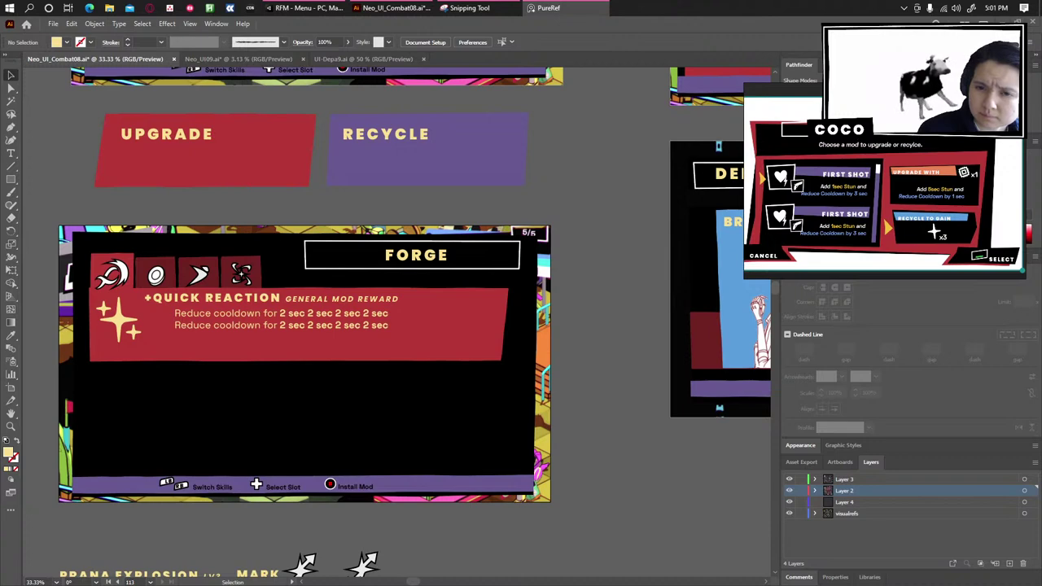
left_click_drag(869, 144, 872, 139)
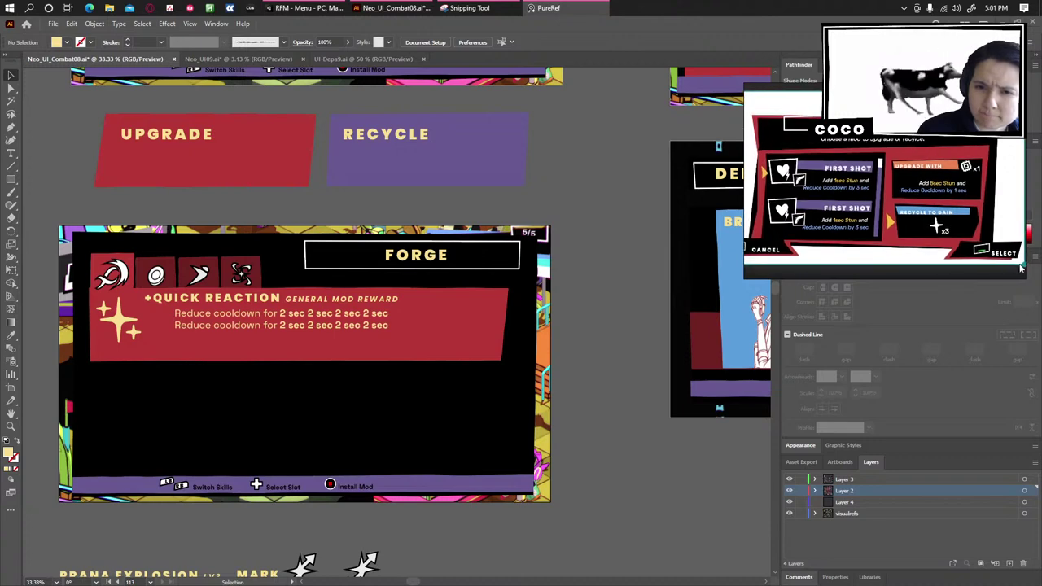
left_click(575, 195)
Move the red mod panel into the empty lower area of the copied Forge screen, leaving the QUICK REACTION text and star icon in place.
left_click_drag(370, 298, 550, 259)
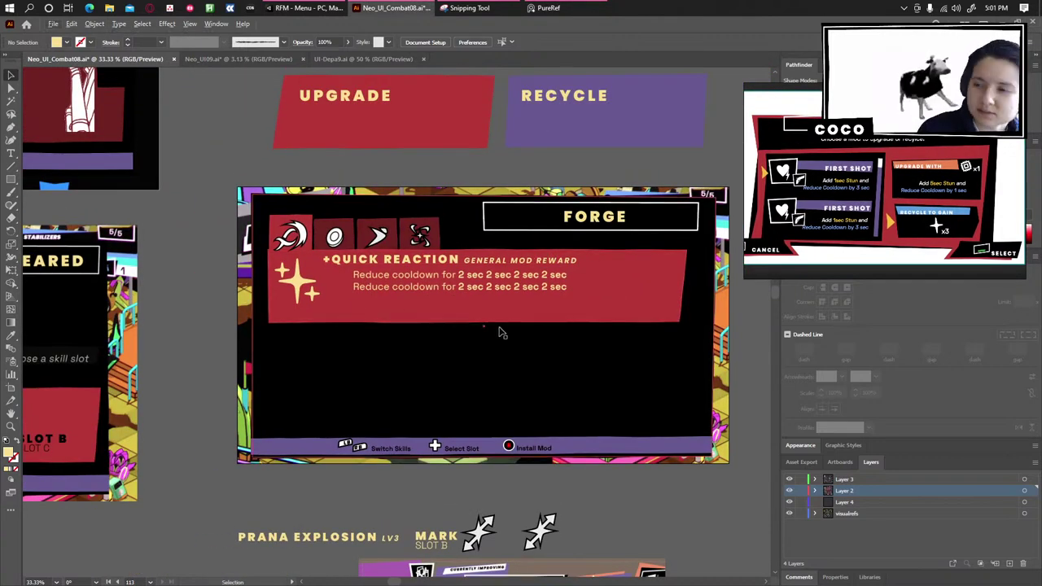
scroll(501, 332, "up", 1)
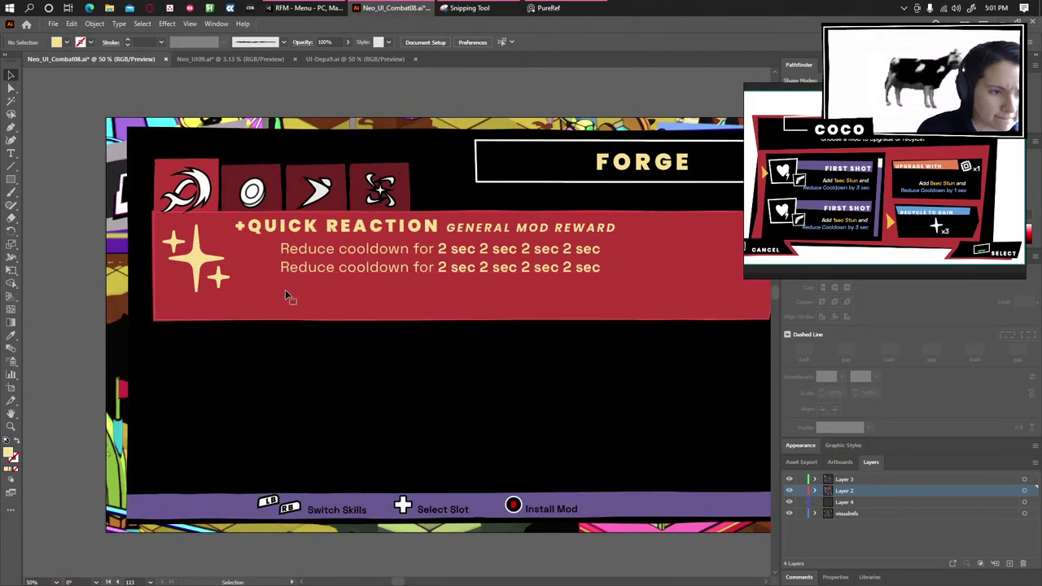
left_click(478, 317)
scroll(479, 318, "down", 1)
left_click_drag(549, 316, 397, 565)
left_click_drag(387, 403, 356, 265)
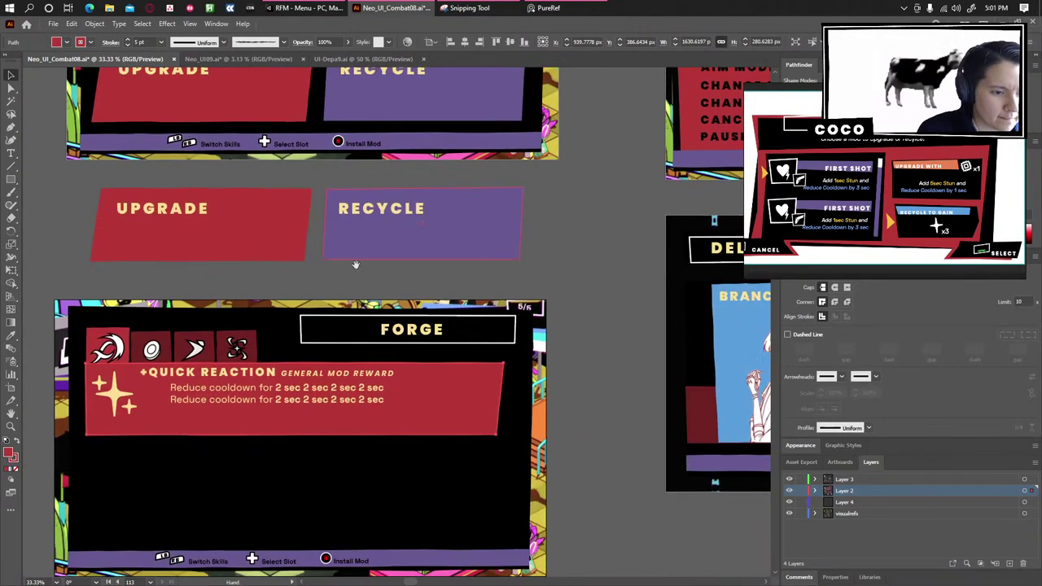
left_click_drag(281, 403, 351, 281)
left_click(277, 275)
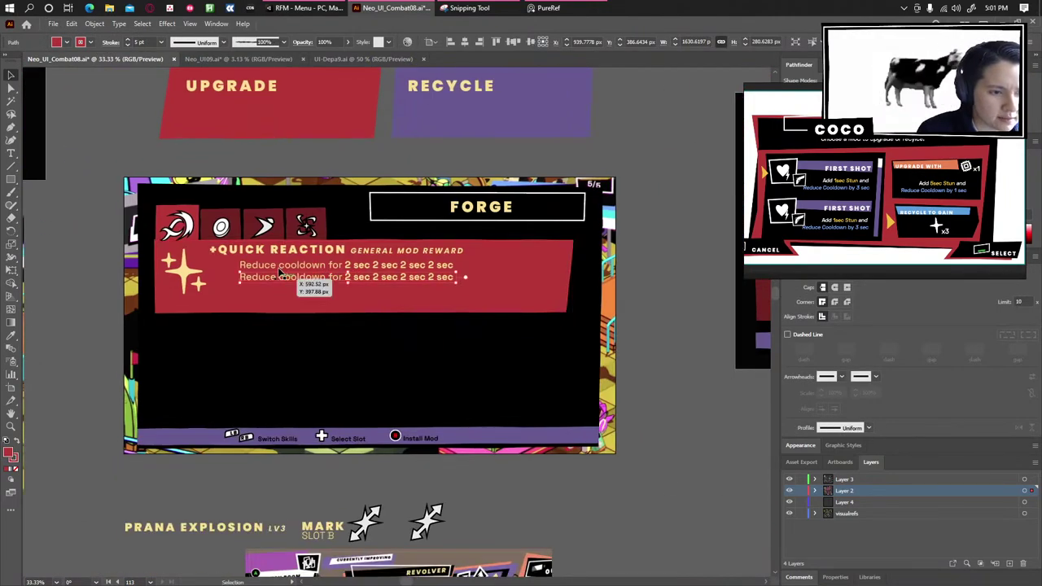
left_click(282, 264, "shift")
left_click(191, 263, "shift")
left_click(233, 249, "shift")
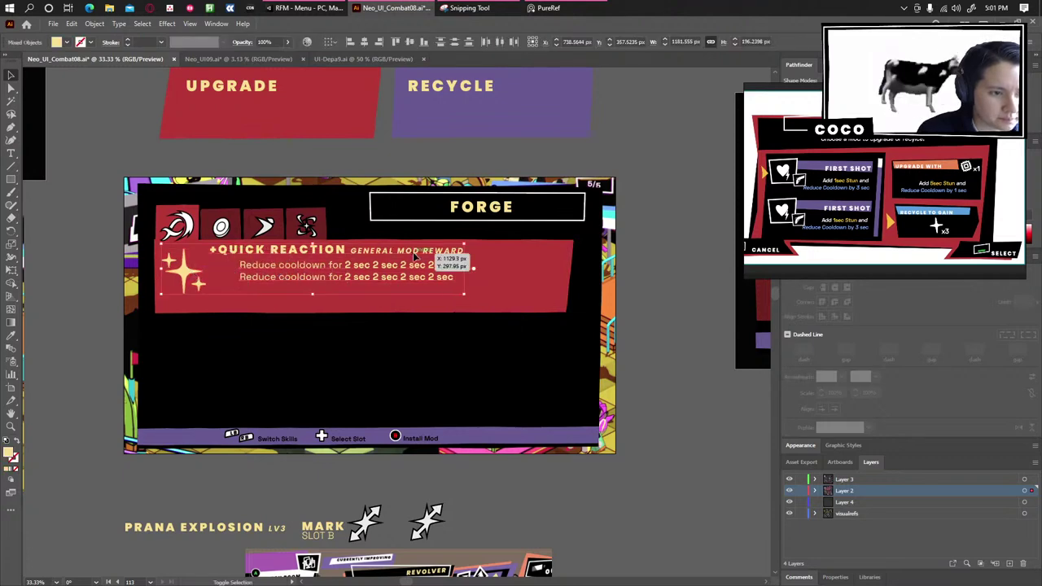
left_click_drag(228, 282, 223, 382)
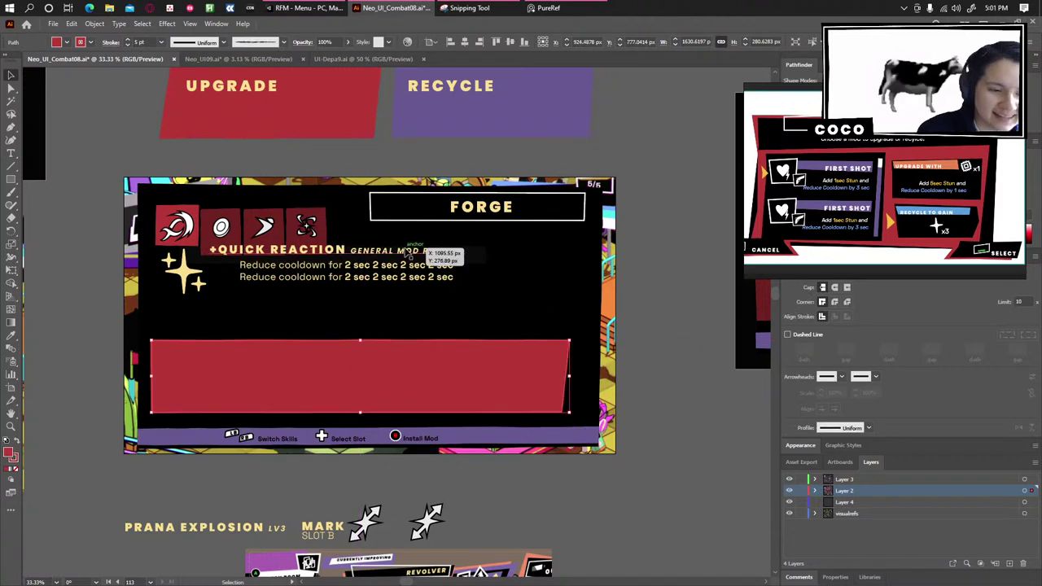
left_click_drag(317, 358, 307, 348)
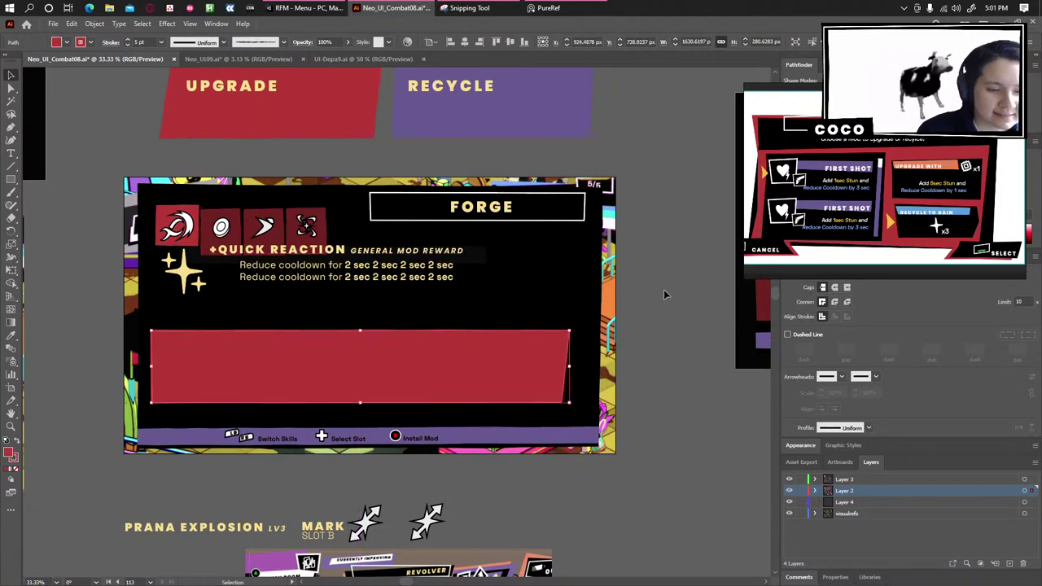
left_click(724, 377)
Shift the Switch Skills and Select Slot prompts, with their button icons, leftward along the copied Forge screen's purple footer bar.
scroll(664, 419, "up", 1)
scroll(604, 491, "up", 1)
left_click_drag(71, 440, 204, 492)
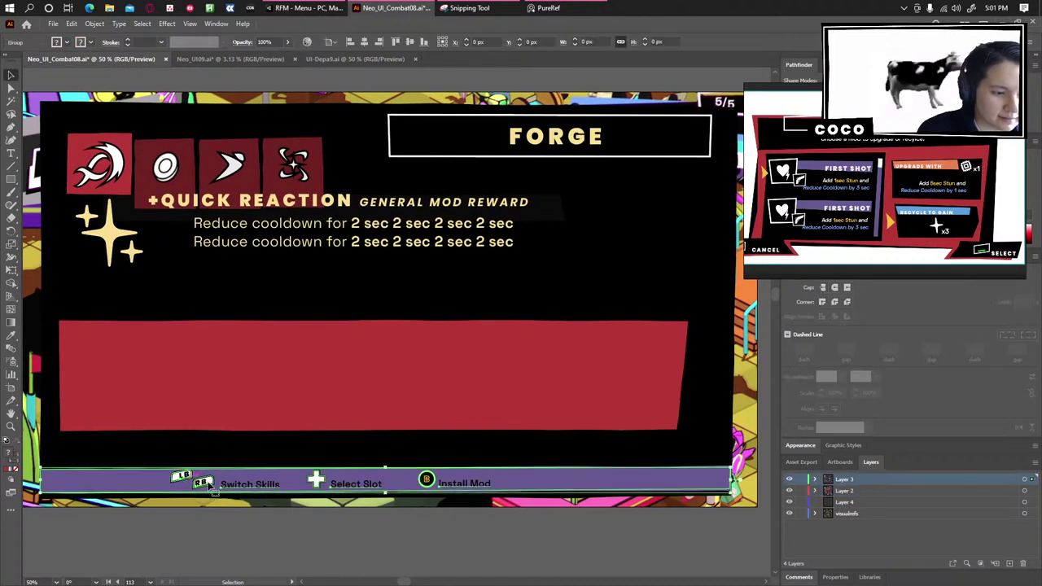
double_click(208, 485)
left_click(210, 486)
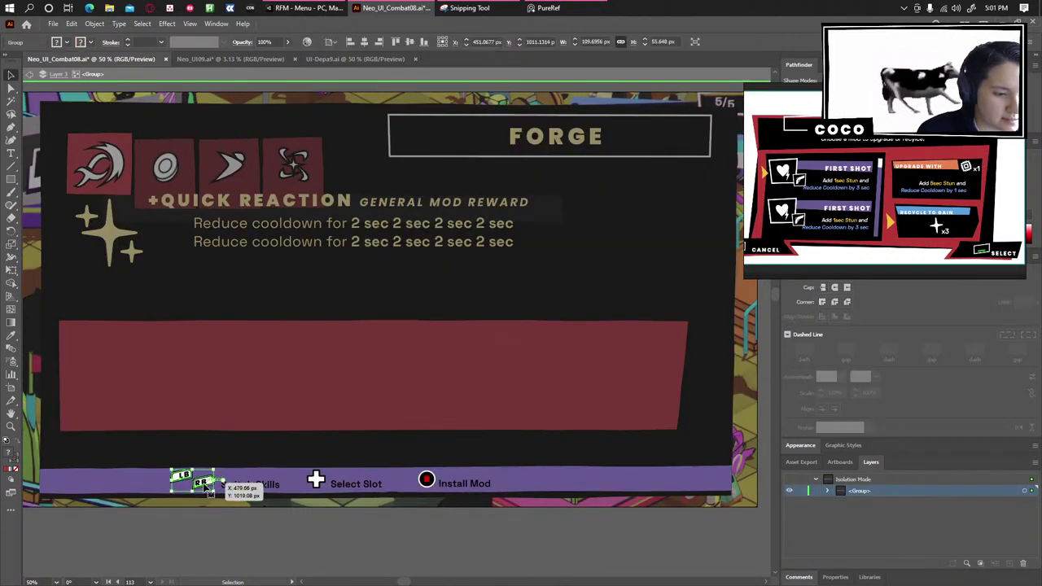
left_click(239, 485, "shift")
left_click_drag(199, 486, 162, 487)
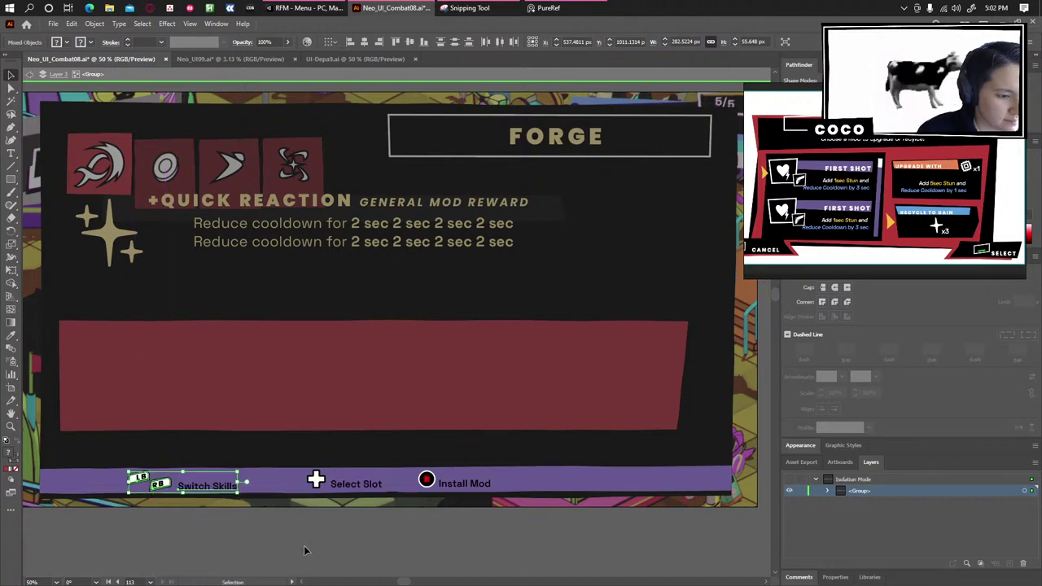
left_click(302, 552)
left_click(316, 480)
left_click(371, 486, "shift")
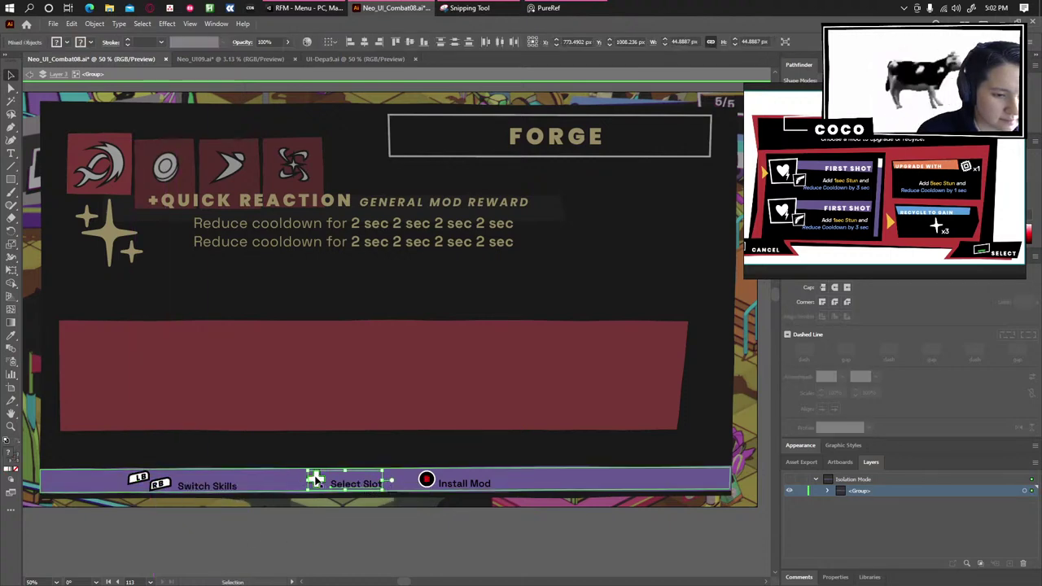
left_click_drag(316, 481, 278, 481)
double_click(309, 521)
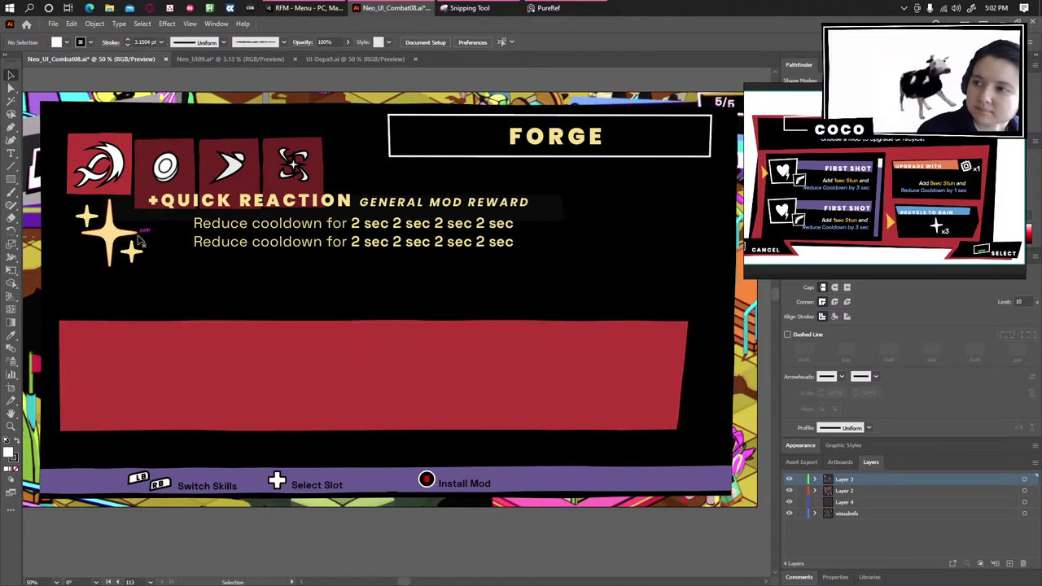
Move the QUICK REACTION heading and its two cooldown lines down into the red panel, leaving the star icon in place.
left_click(109, 233)
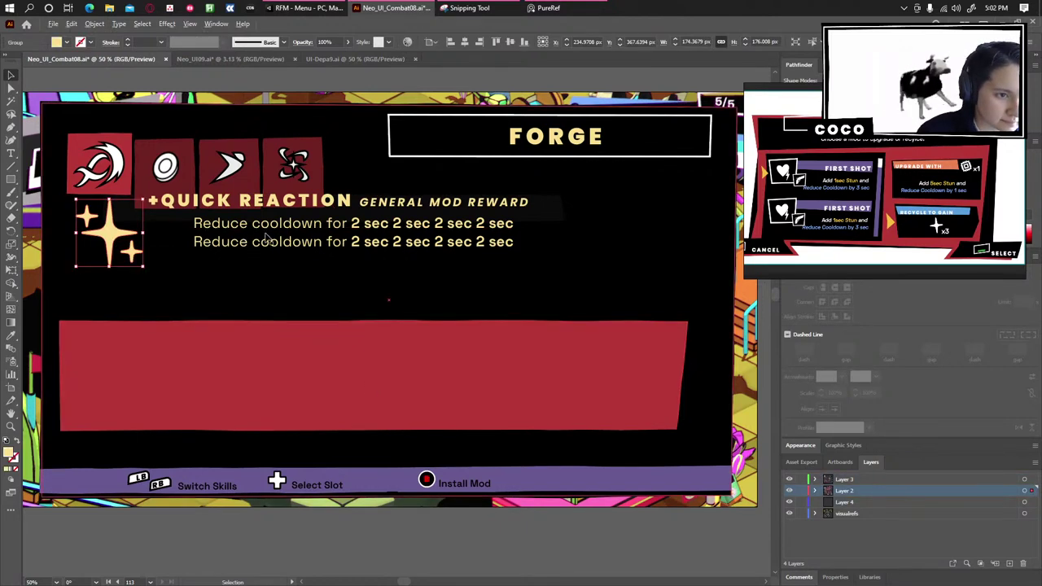
scroll(266, 238, "down", 1)
scroll(269, 237, "up", 1)
key("space")
left_click_drag(157, 177, 198, 168)
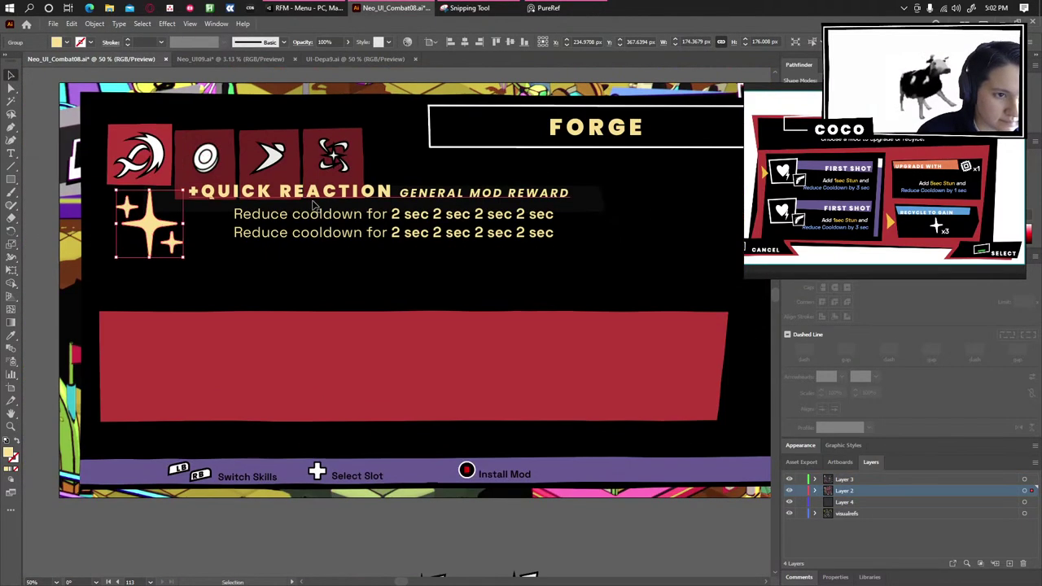
left_click(315, 208)
left_click(336, 237, "shift")
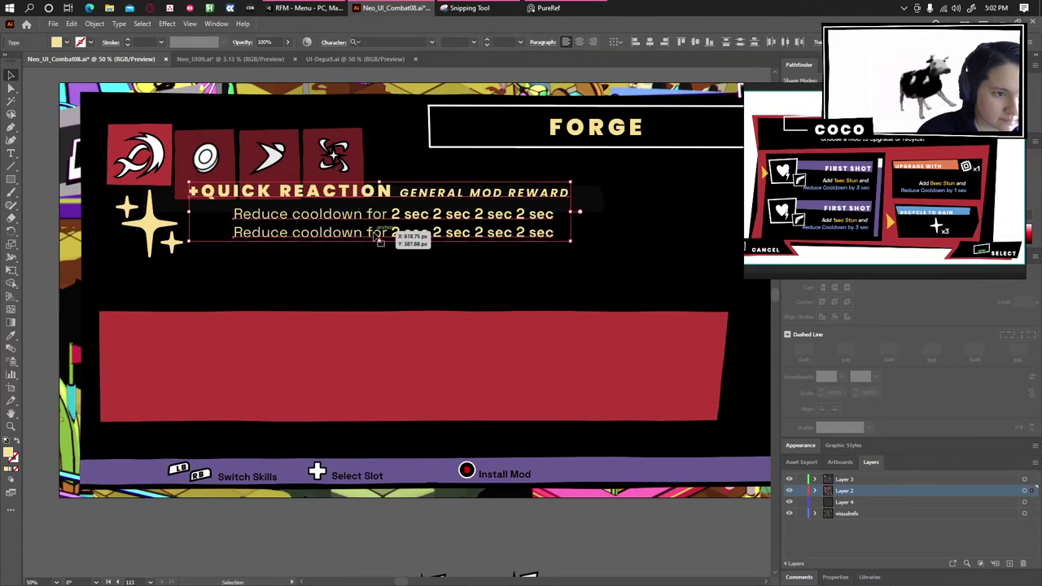
left_click_drag(335, 193, 282, 341)
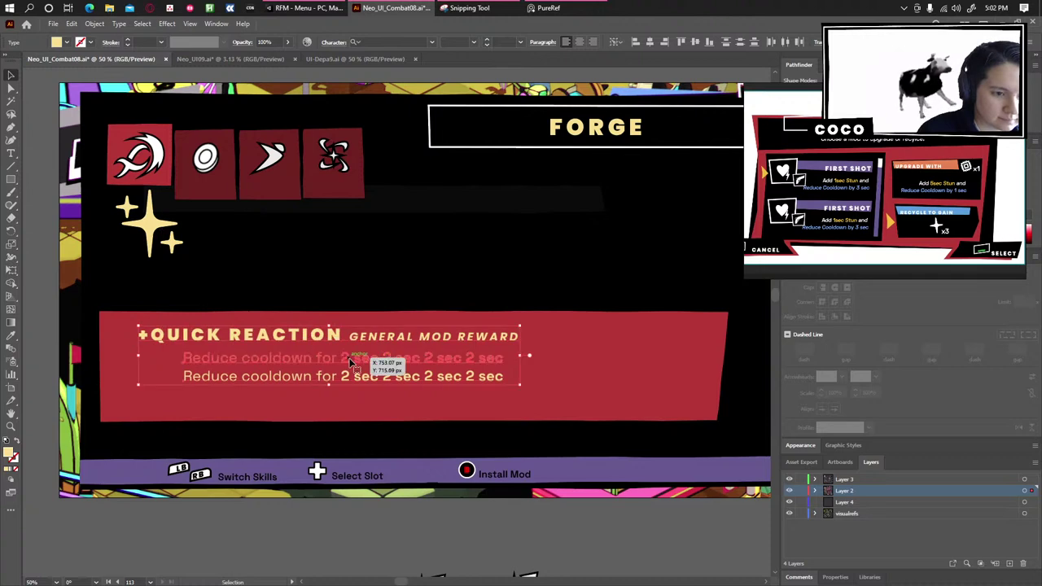
key("t")
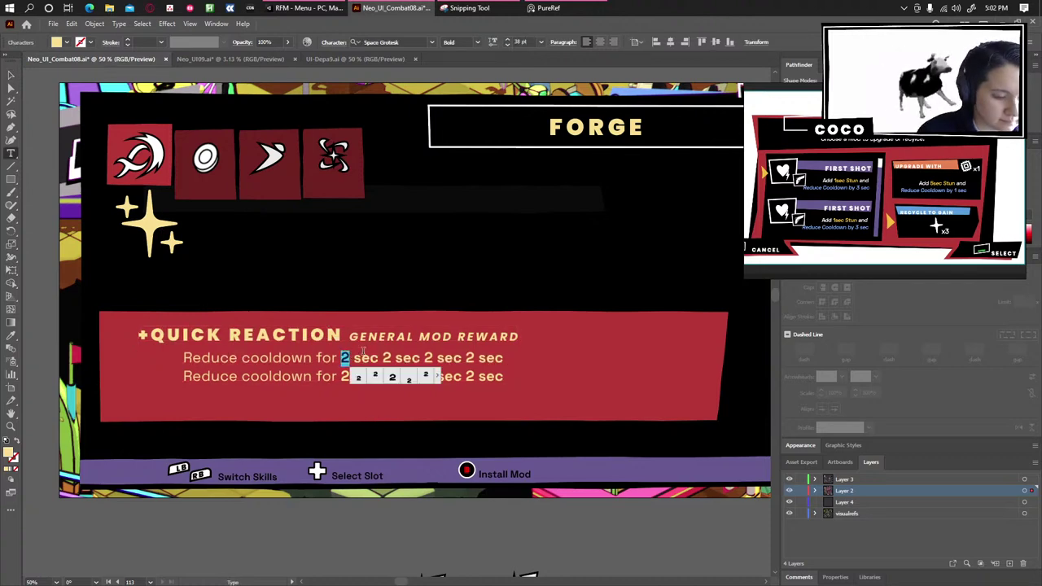
key("Escape")
left_click(384, 533)
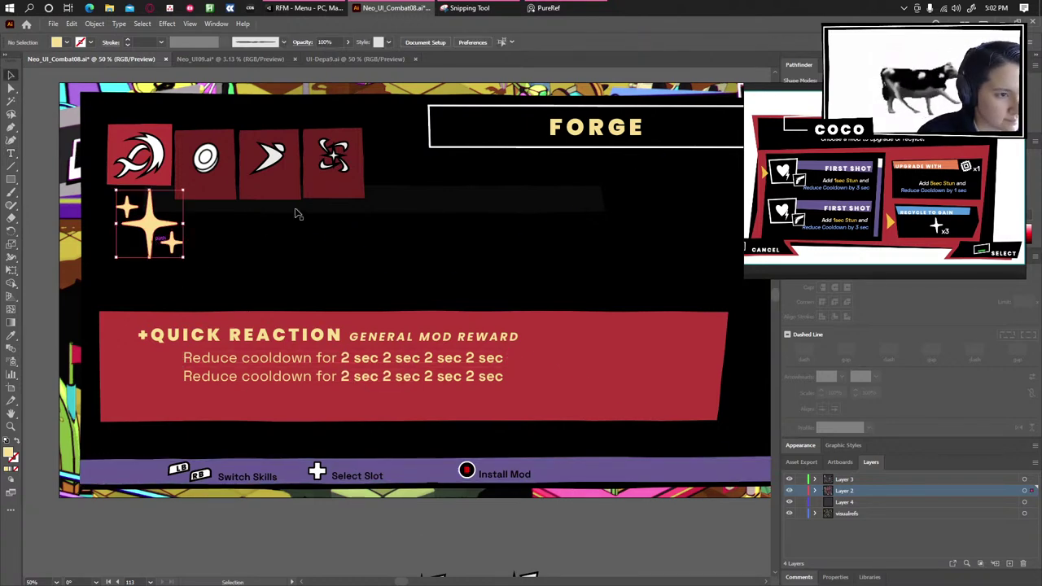
Move the dark strip from behind the skill icons down to just above the red panel.
left_click_drag(513, 210, 578, 299)
scroll(343, 305, "down", 2)
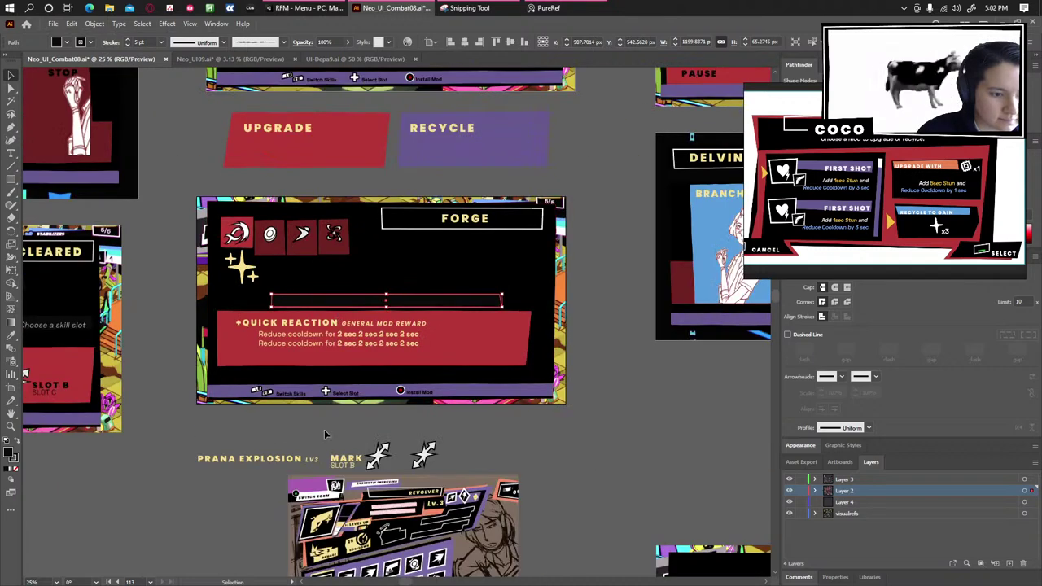
left_click(267, 461)
left_click_drag(267, 461, 445, 435)
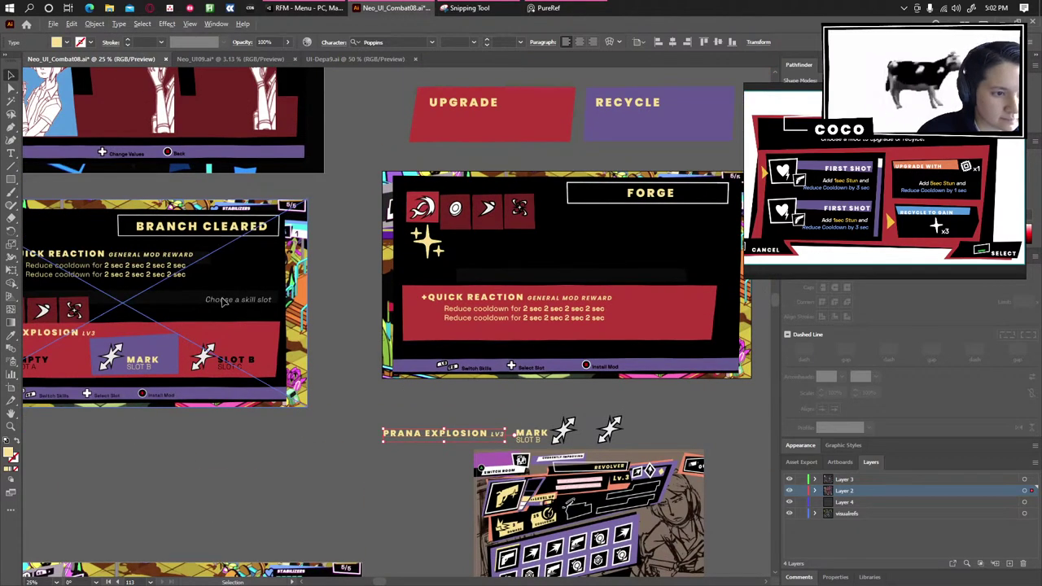
left_click_drag(224, 303, 286, 299)
key("ctrl+z")
left_click(353, 444)
Bring the "Choose a skill slot" text from the lower BRANCH CLEARED screen onto the copied Forge screen's dark strip.
scroll(354, 445, "down", 2)
left_click_drag(355, 287, 357, 280)
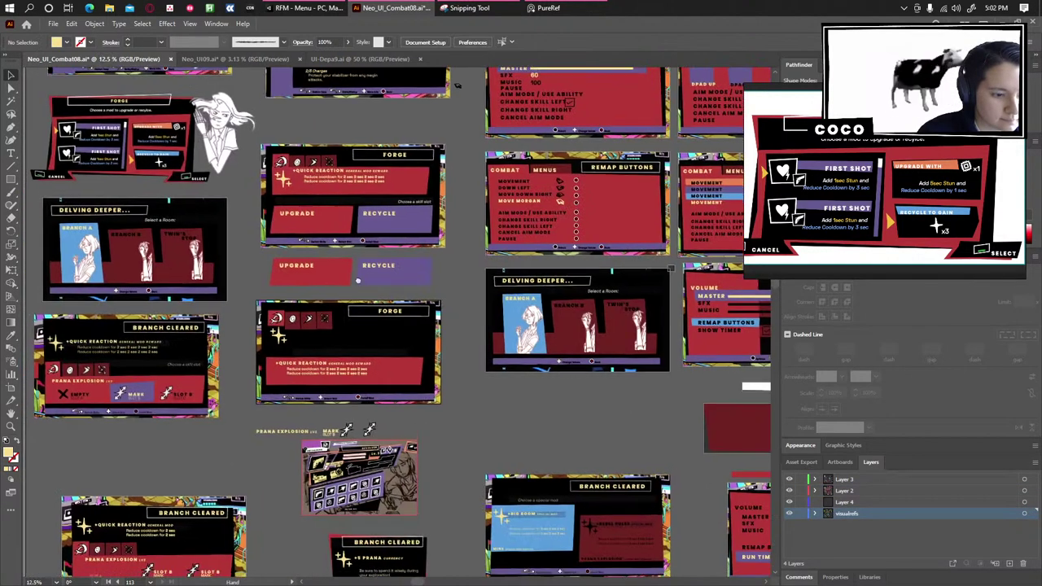
scroll(351, 302, "down", 5)
scroll(334, 334, "up", 2)
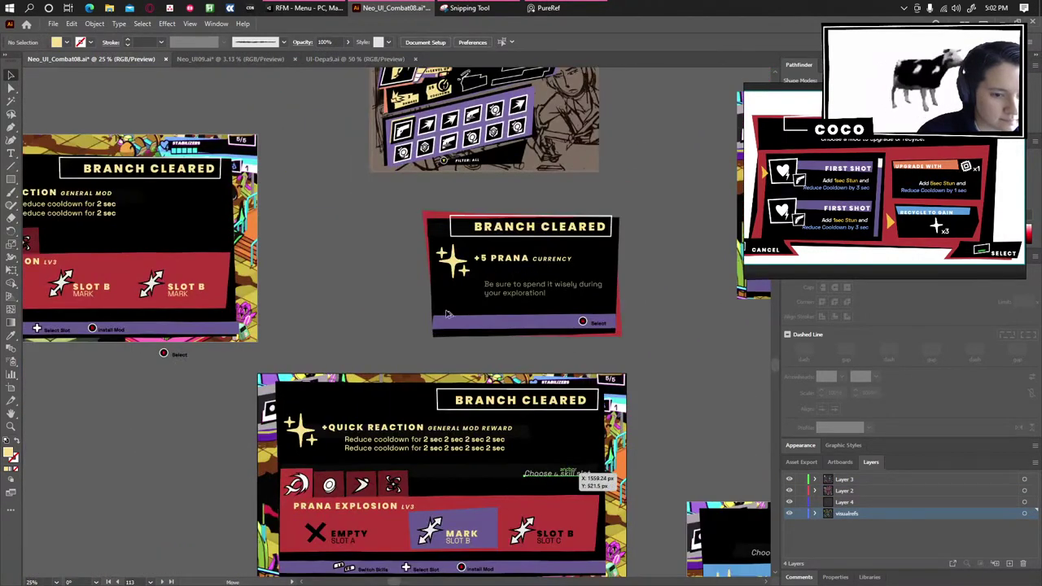
left_click_drag(562, 475, 308, 97)
left_click_drag(432, 120, 386, 342)
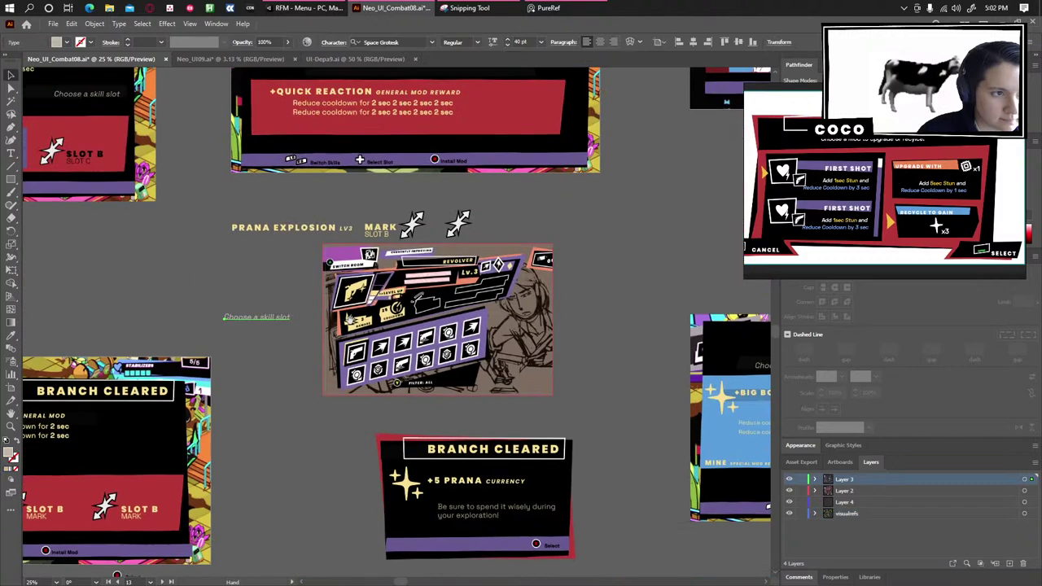
left_click_drag(275, 317, 494, 187)
left_click_drag(617, 181, 590, 318)
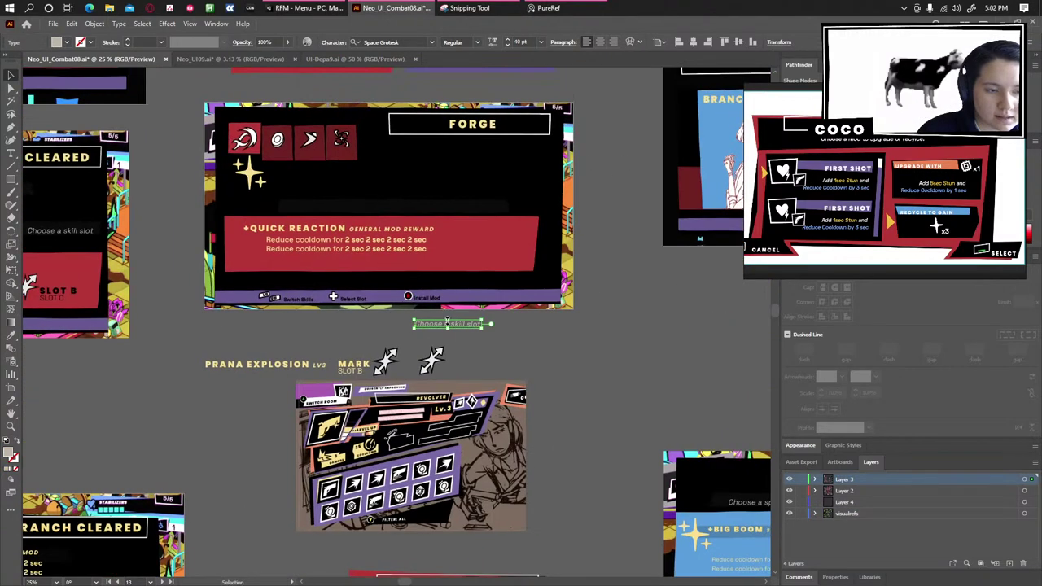
left_click_drag(447, 321, 461, 205)
left_click(588, 235)
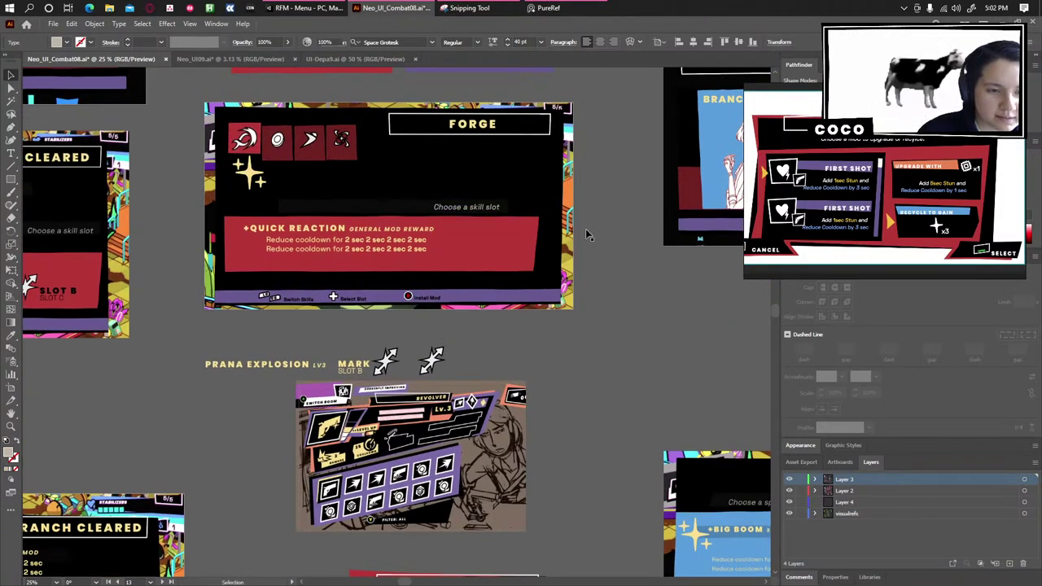
Save the document with the rearranged Forge layout.
scroll(588, 234, "up", 1)
scroll(580, 300, "up", 2)
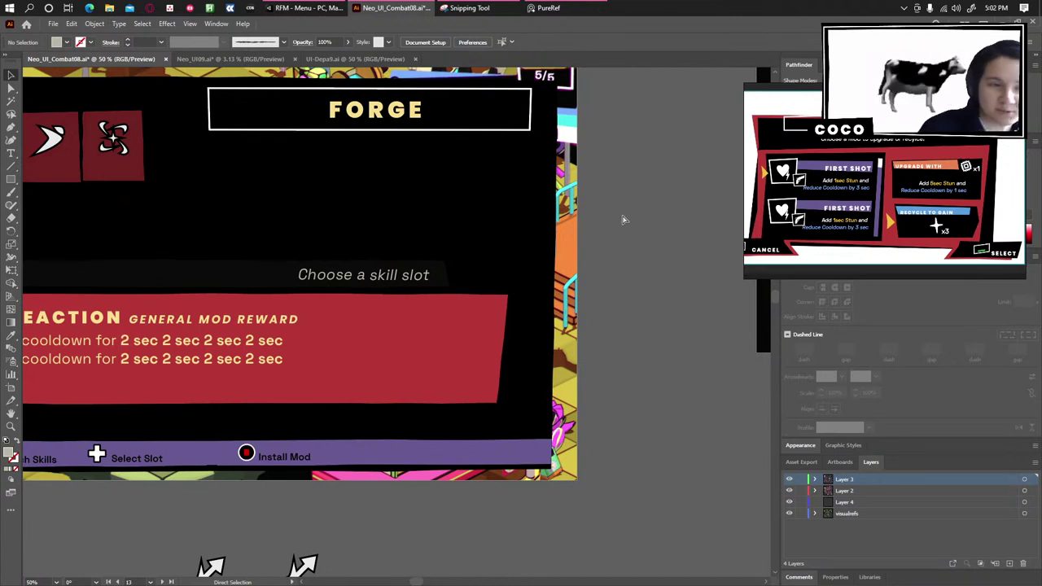
key("ctrl+s")
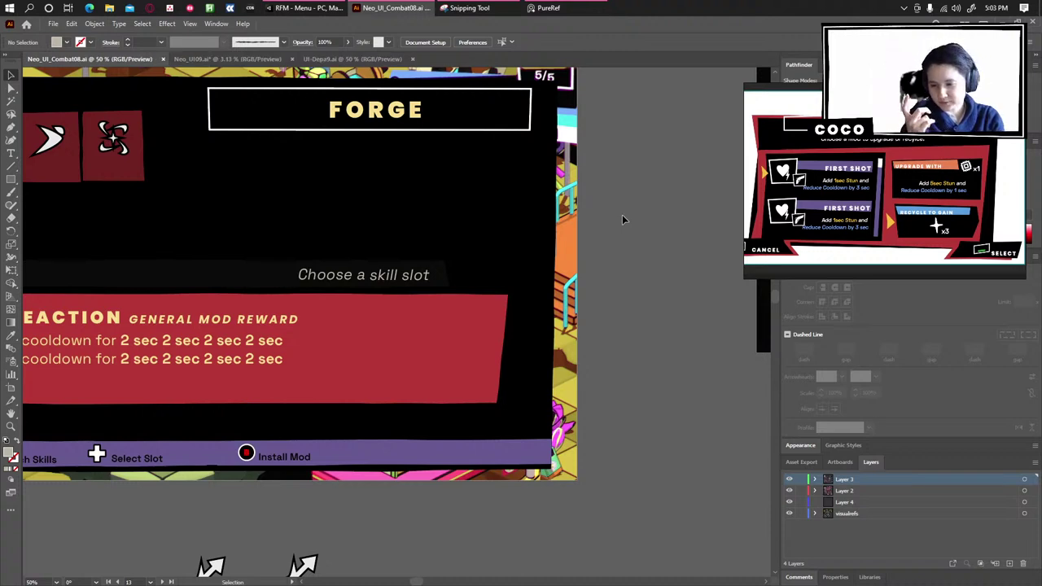
Move the star icon into the red panel and shift it and the QUICK REACTION text rightward so they sit side by side.
scroll(454, 213, "down", 2)
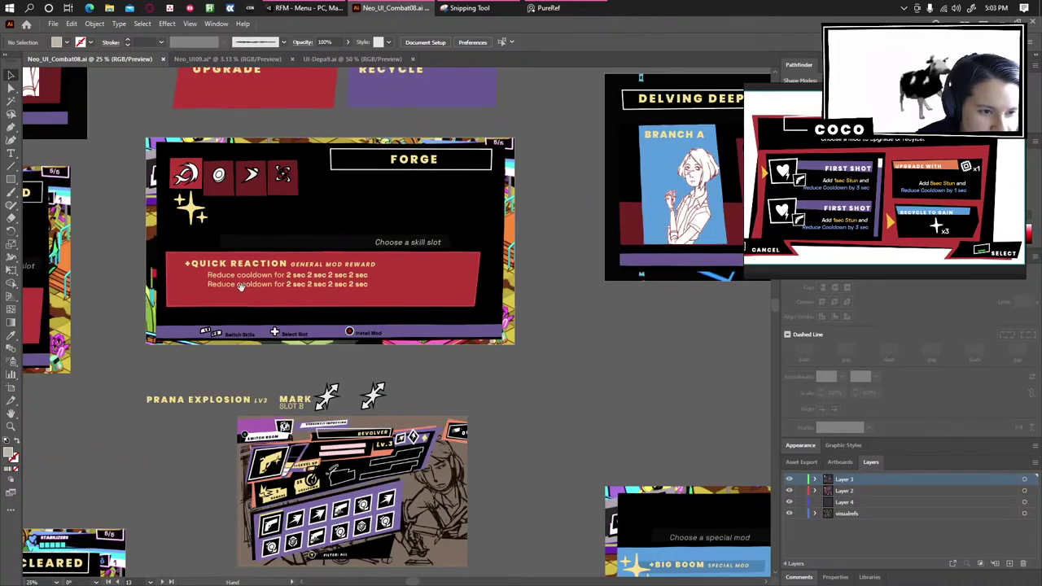
left_click_drag(241, 285, 431, 370)
scroll(438, 329, "up", 2)
left_click_drag(345, 277, 329, 413)
left_click(394, 387)
left_click_drag(582, 441, 370, 420)
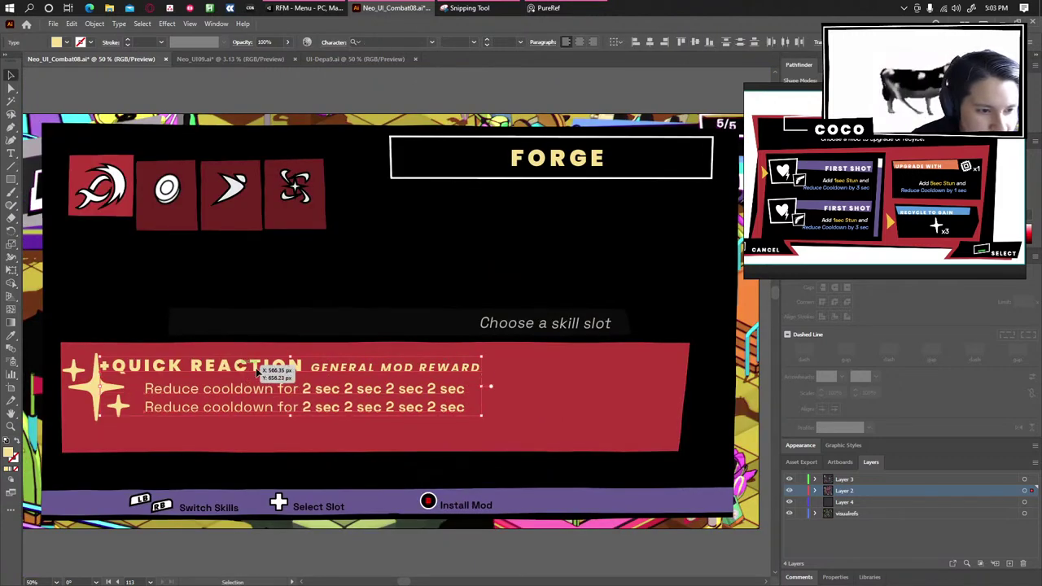
left_click_drag(242, 369, 313, 379)
left_click_drag(102, 393, 147, 394)
Move the four skill icon tabs down in a row onto the red panel's top edge, with the active tab slightly raised.
scroll(210, 296, "up", 3)
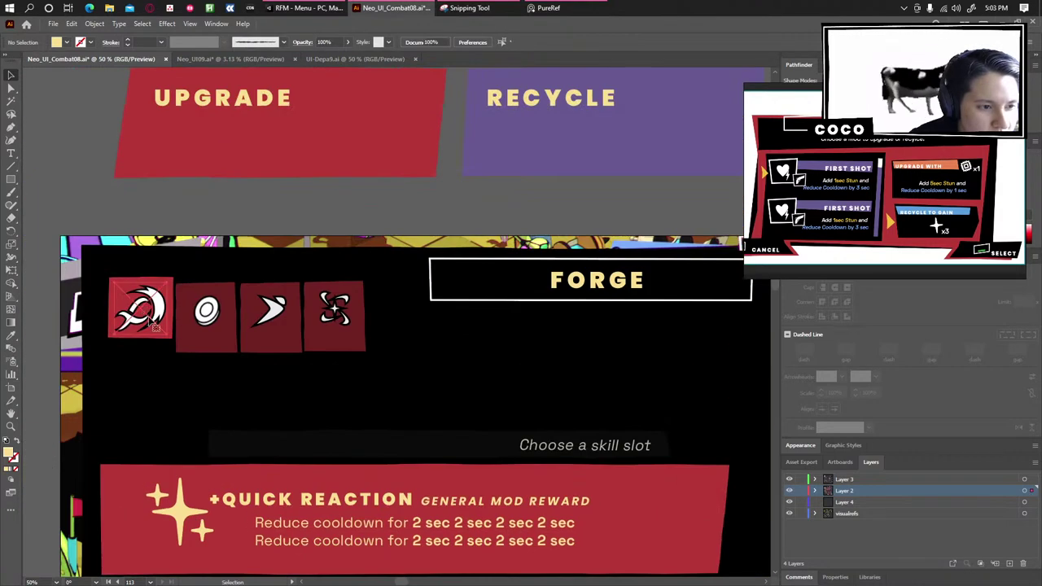
left_click(114, 297)
left_click_drag(114, 298, 129, 452)
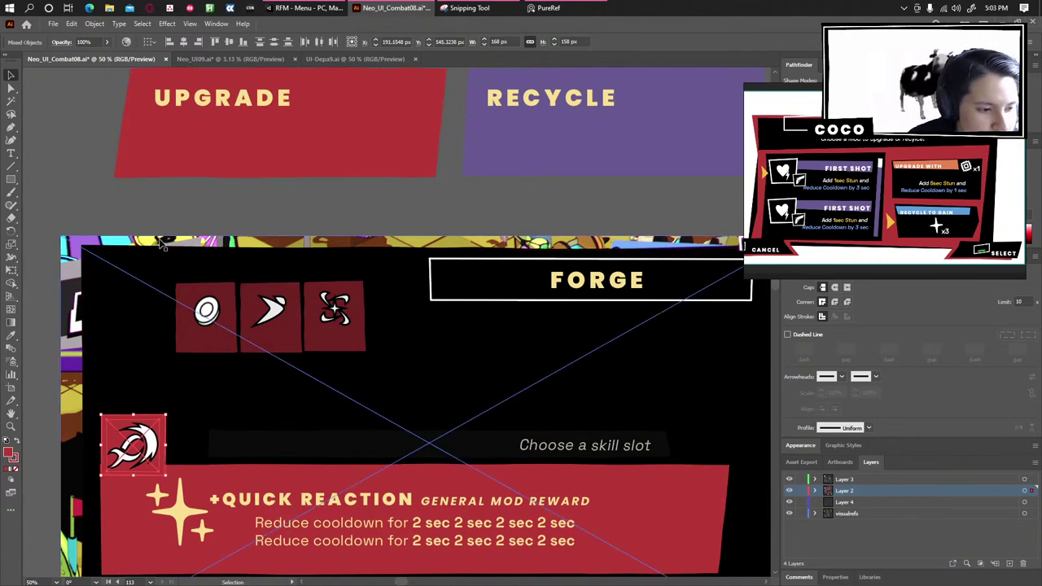
left_click_drag(209, 334, 201, 470)
left_click(146, 448)
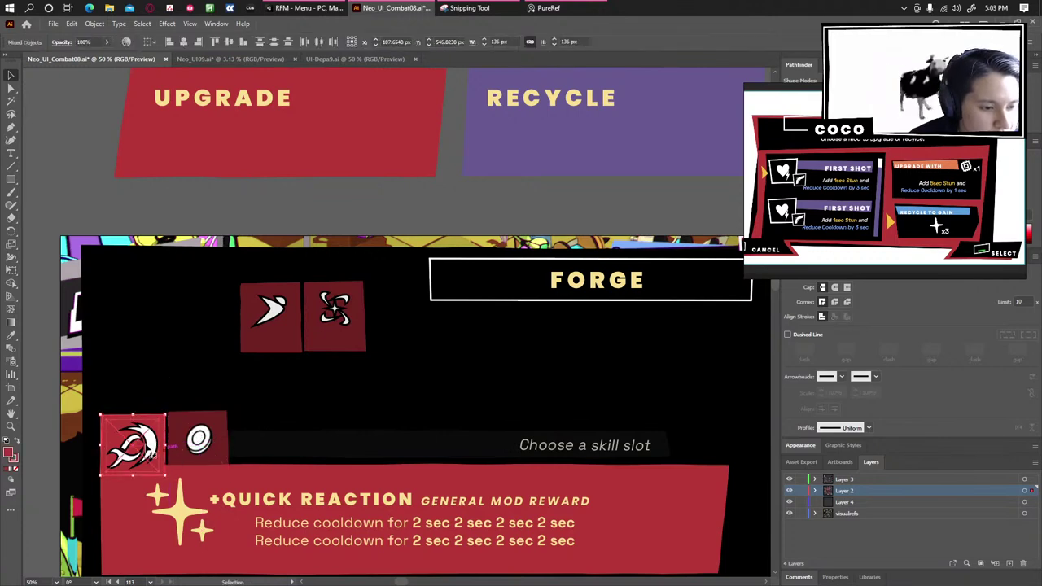
left_click_drag(147, 448, 143, 441)
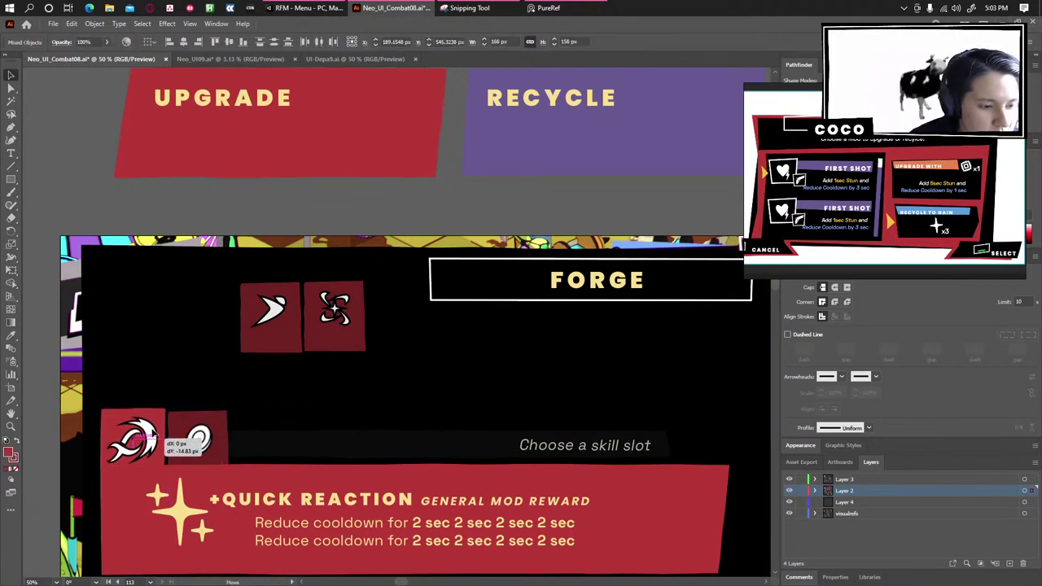
left_click(273, 322)
left_click_drag(285, 302, 277, 429)
left_click(346, 321)
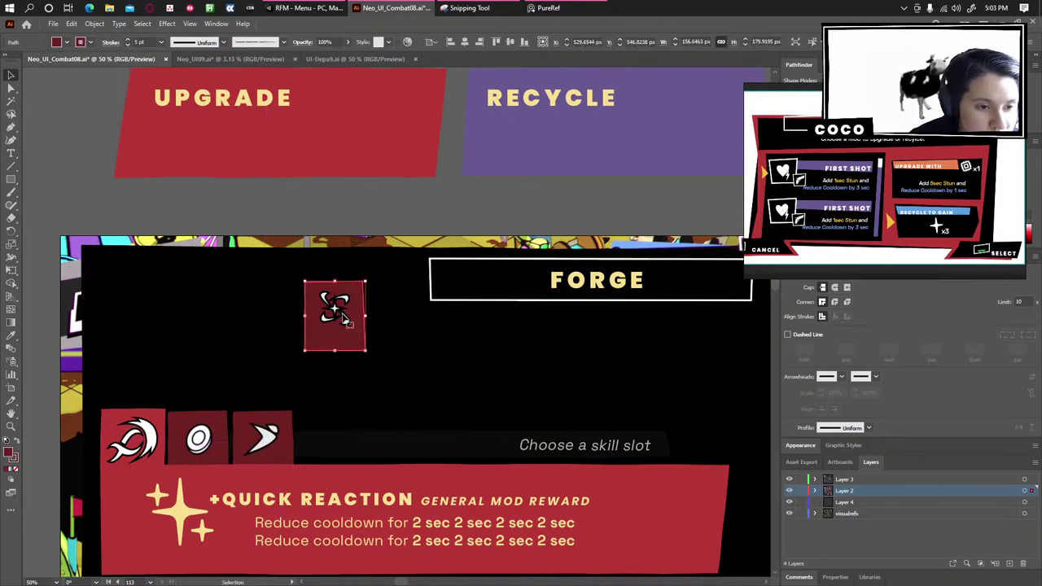
left_click_drag(336, 318, 320, 435)
left_click(418, 200)
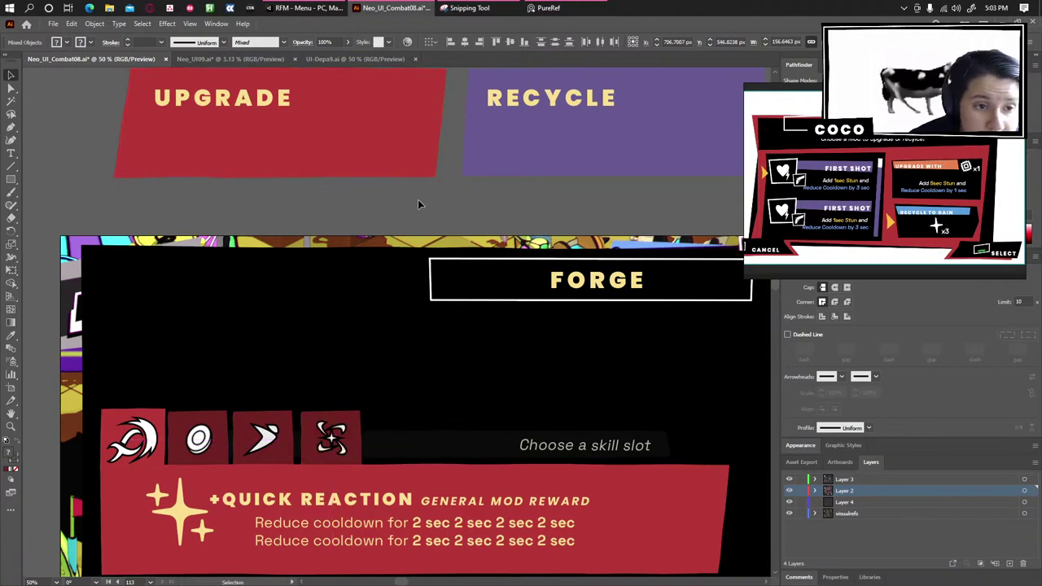
Look over the copied Forge screen's title, skill tabs and mod panel, and save the document.
scroll(417, 199, "down", 3)
scroll(514, 311, "up", 2)
scroll(514, 311, "up", 2)
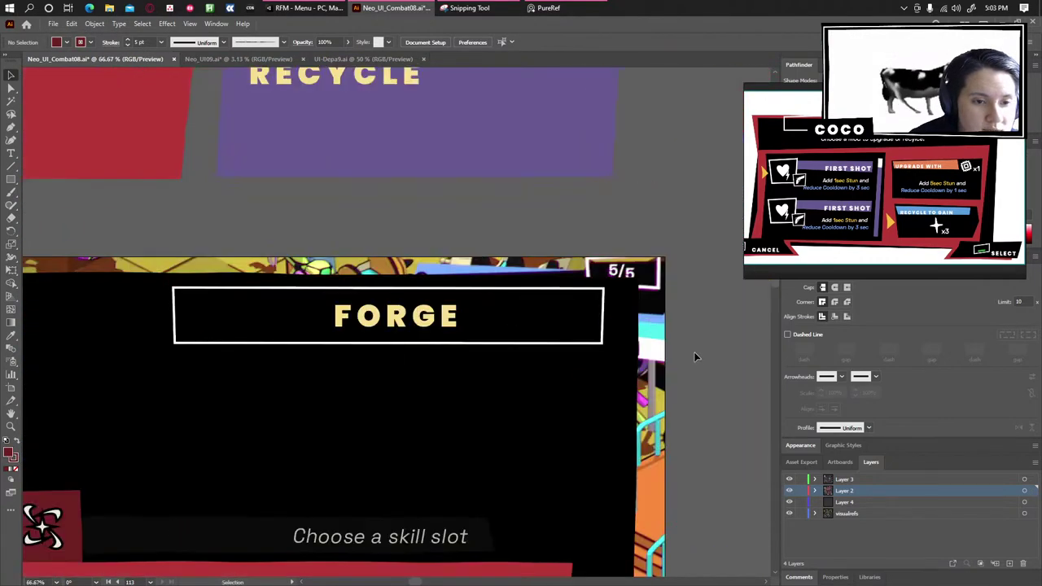
left_click_drag(393, 355, 744, 251)
left_click_drag(155, 233, 89, 187)
left_click_drag(243, 110, 621, 93)
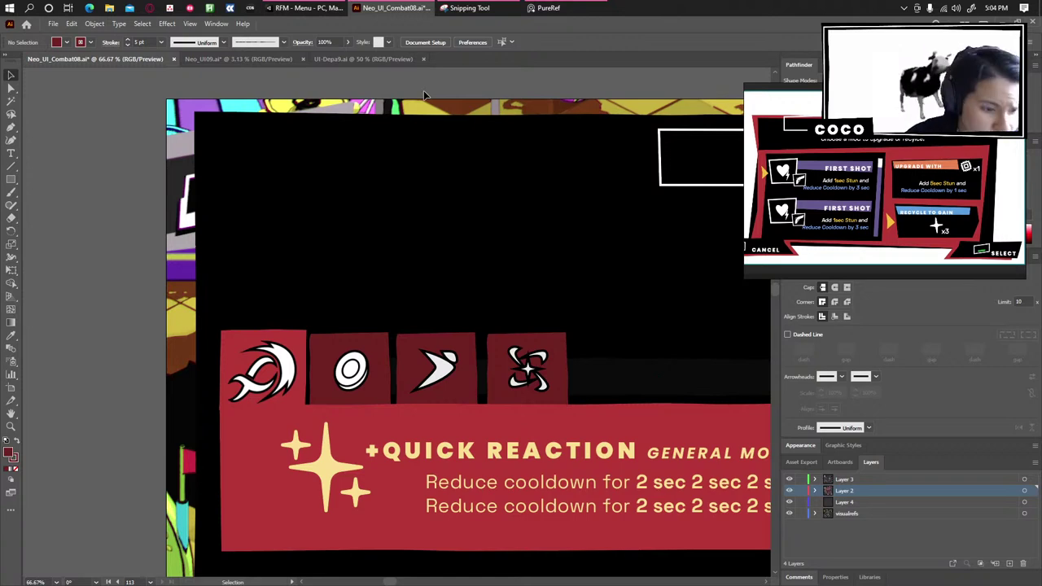
key("a")
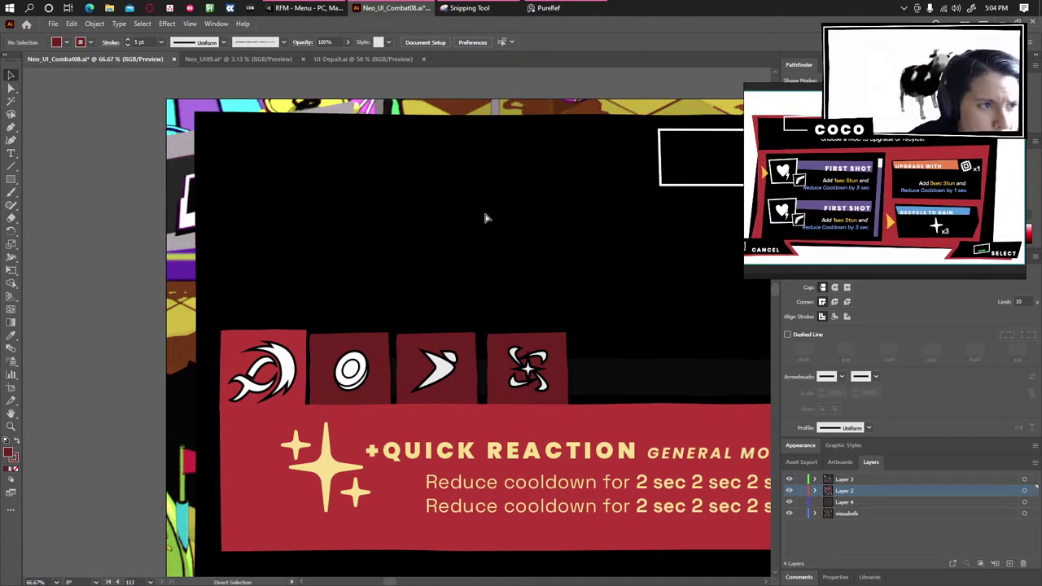
key("ctrl+s")
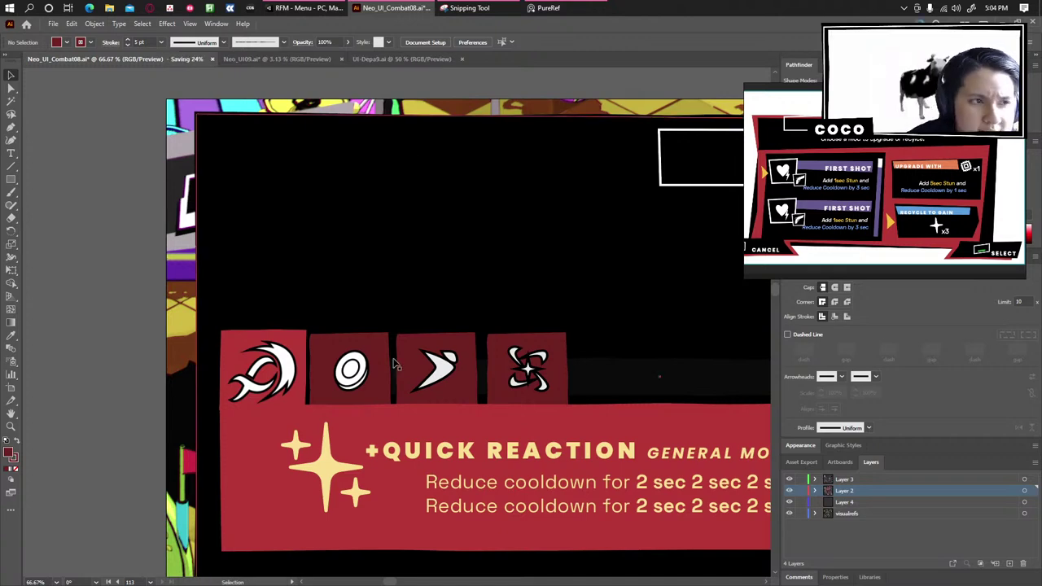
key("v")
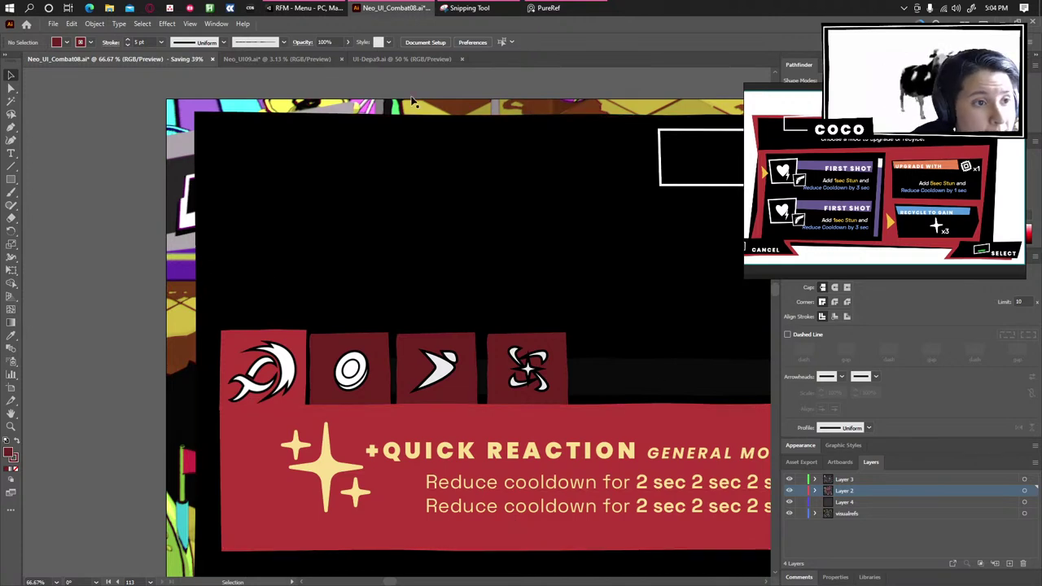
Switch to the Unity editor and run the Menu scene in play mode.
left_click(287, 11)
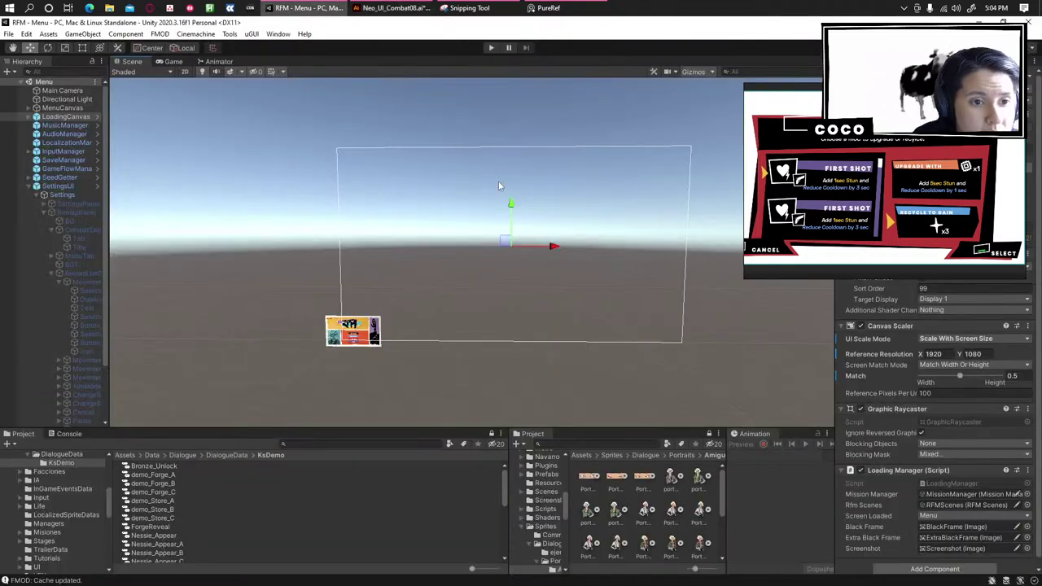
left_click(488, 48)
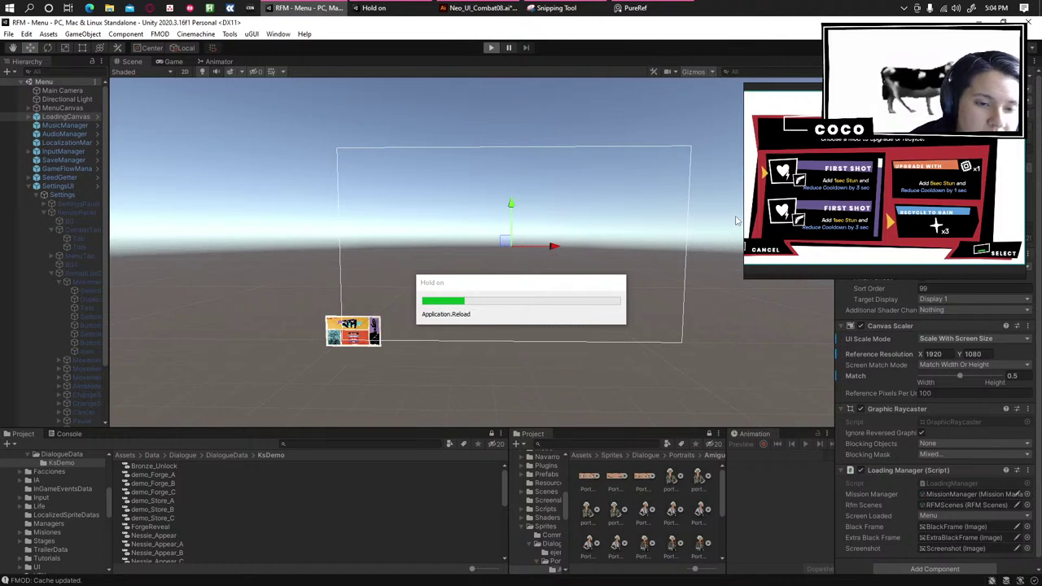
Clear the floating reference board away from the editor and maximize the Game view with the running main menu.
left_click_drag(847, 114, 1041, 123)
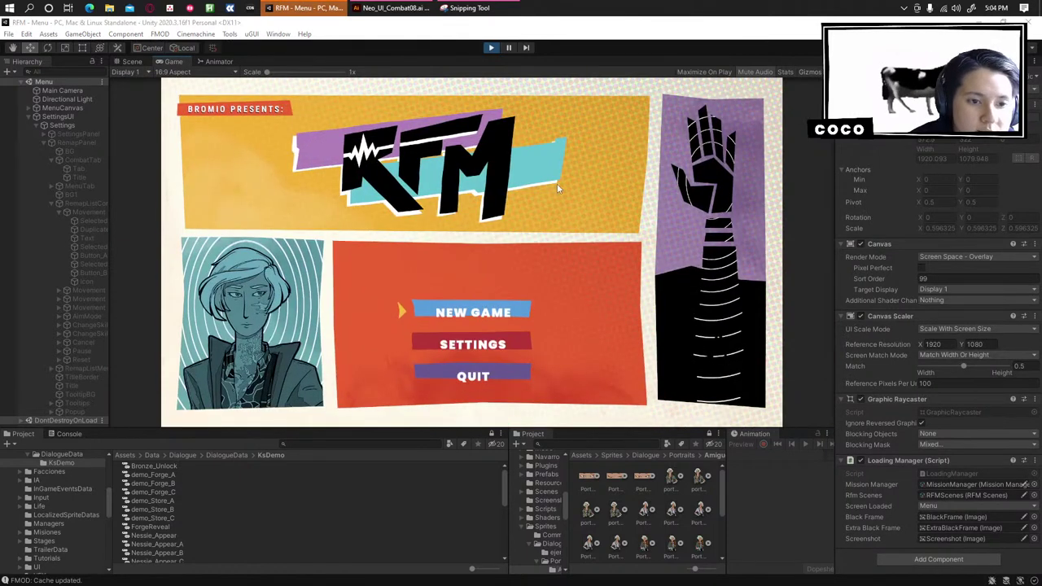
key("Down")
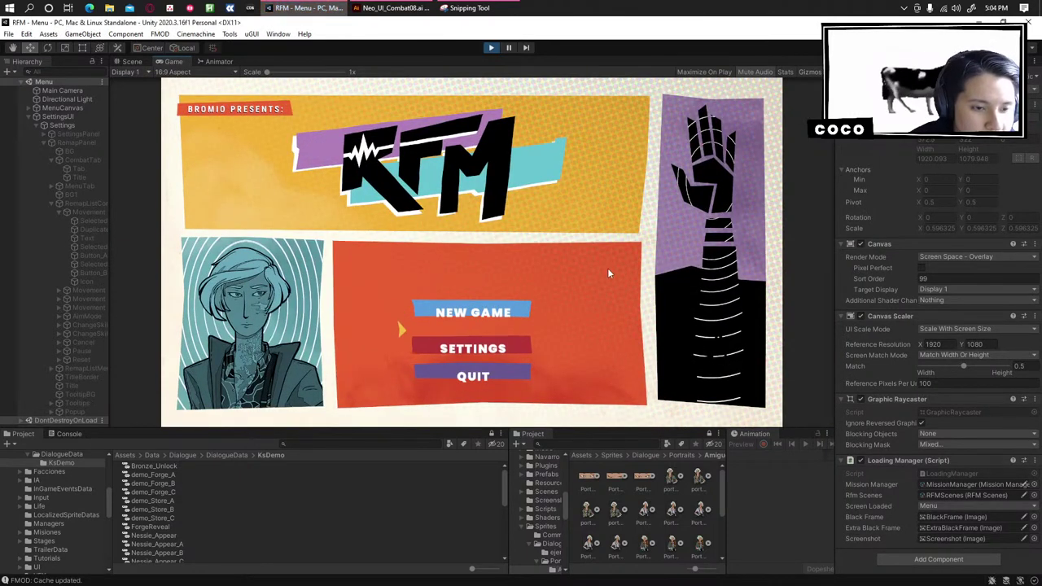
key("Up")
key("Down")
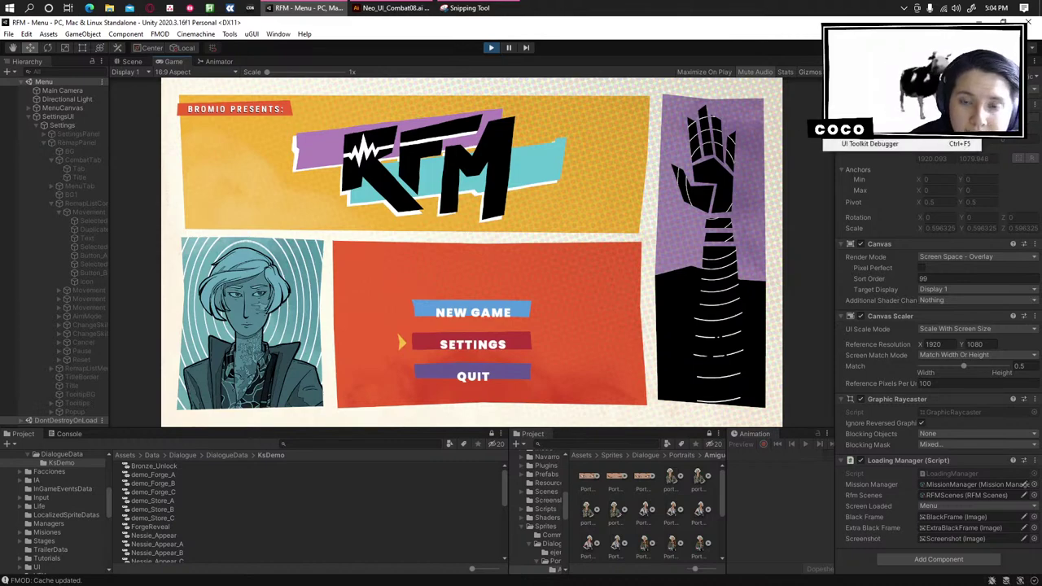
key("shift+space")
Check the main menu's selection highlight across New Game, Settings and Quit, and open the Settings screen.
key("Up")
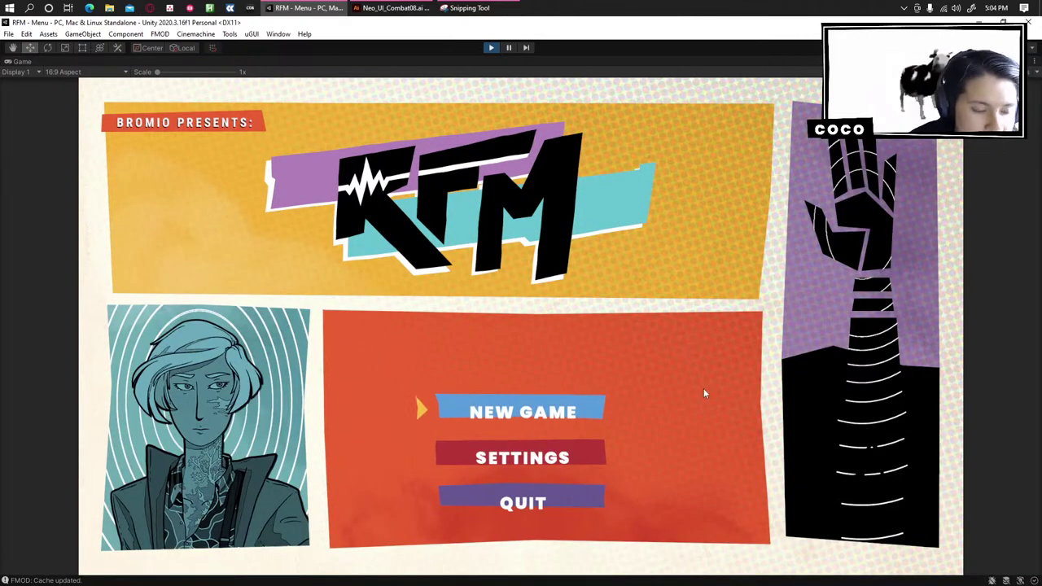
key("Down")
key("Down")
key("Up")
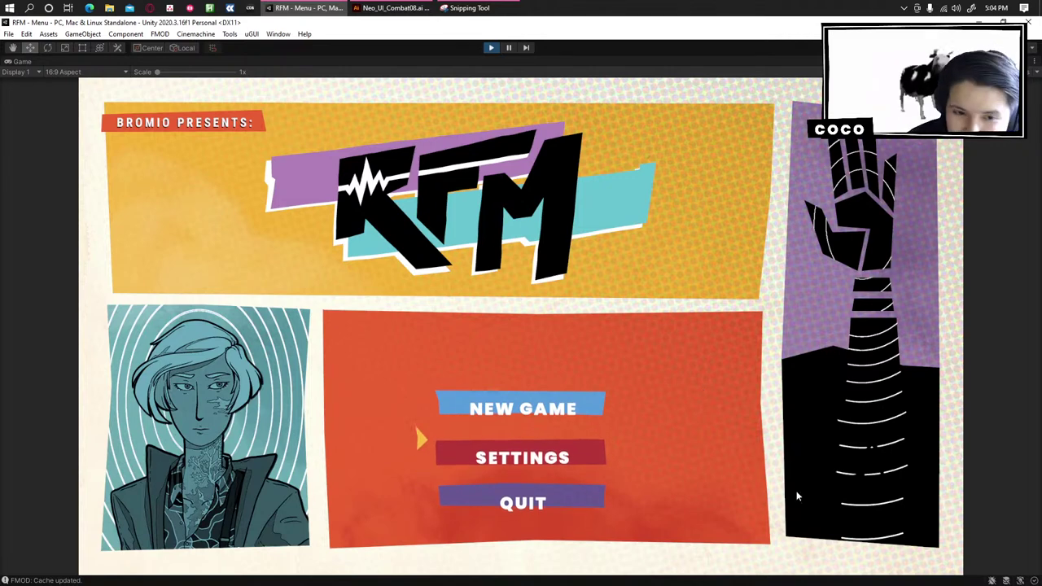
key("Down")
key("Down")
key("Up")
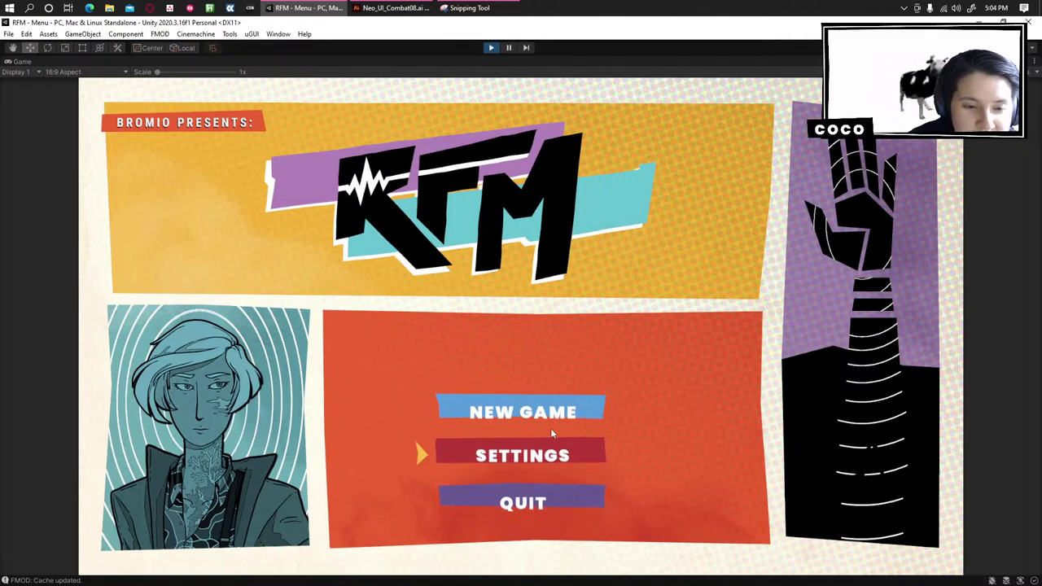
key("Up")
key("Down")
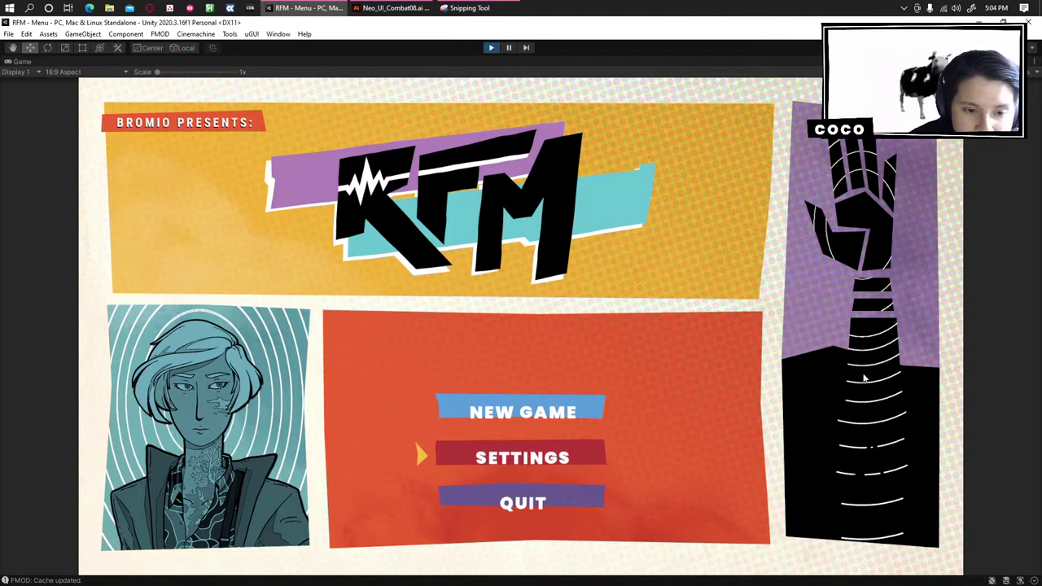
key("Return")
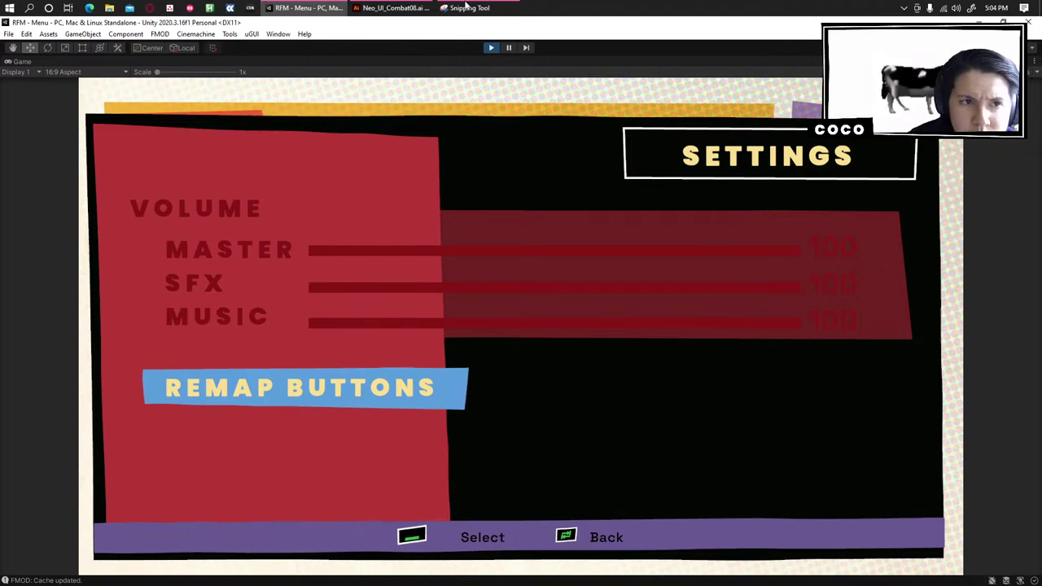
Switch to Illustrator and locate the Settings screen mock-ups among the artboards.
left_click(395, 7)
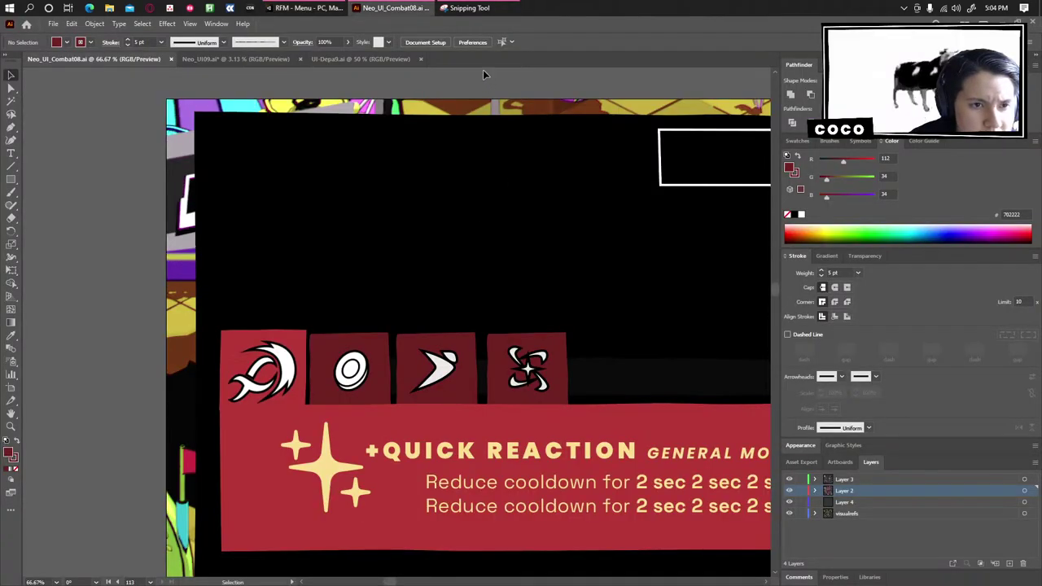
scroll(487, 97, "down", 2)
left_click(489, 100)
scroll(489, 100, "down", 3)
left_click_drag(692, 107, 617, 349)
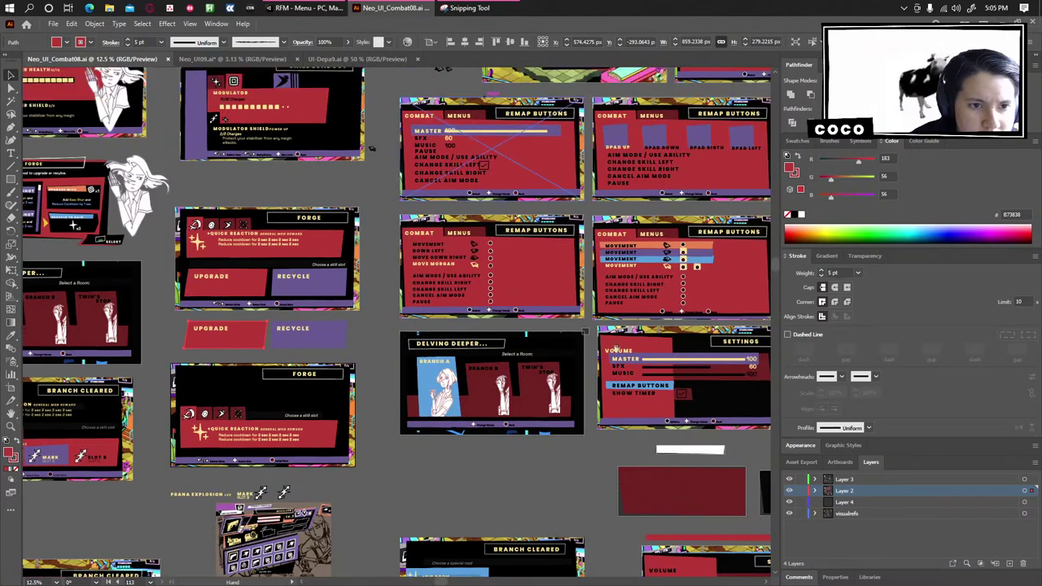
left_click_drag(372, 149, 272, 380)
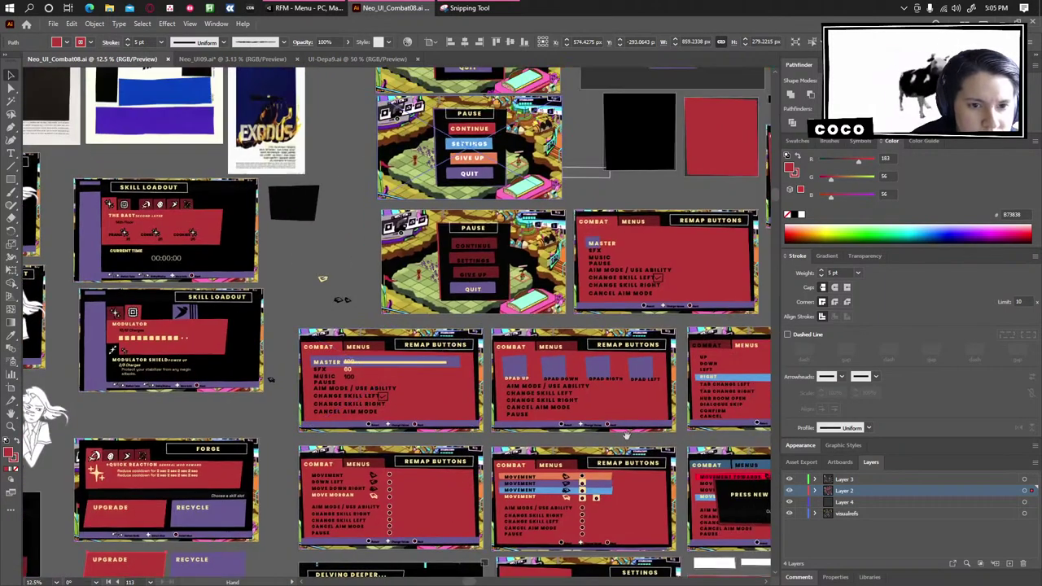
mouse_move(628, 187)
left_mouse_down()
mouse_move(320, 247)
mouse_move(266, 475)
mouse_move(475, 163)
left_mouse_up()
left_click_drag(439, 435, 386, 182)
mouse_move(333, 448)
left_mouse_down()
mouse_move(491, 169)
mouse_move(502, 186)
left_mouse_up()
scroll(502, 185, "up", 4)
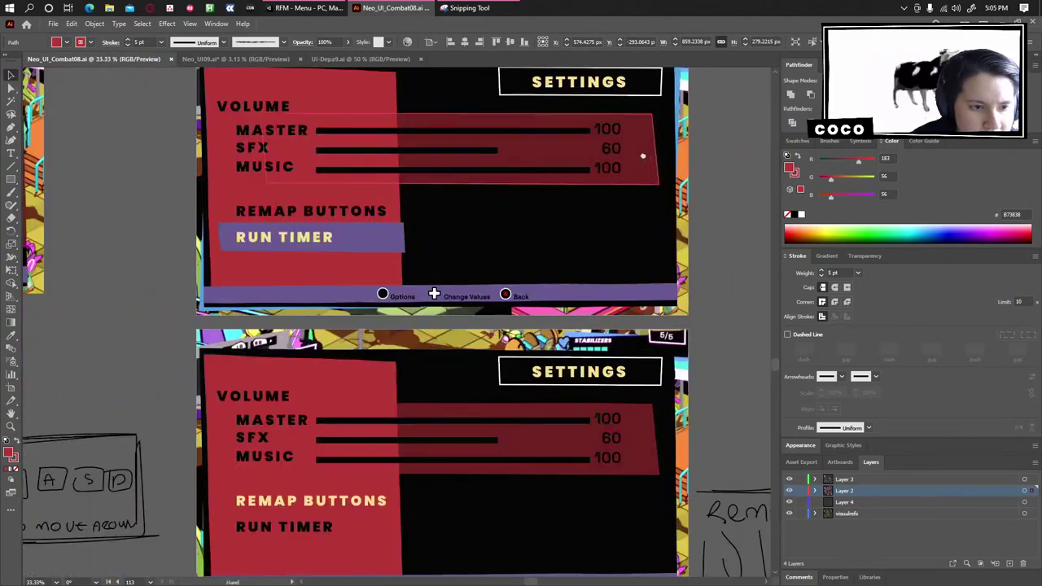
Examine the title box and its lettering on the lower Settings mock-up up close.
scroll(535, 298, "down", 4)
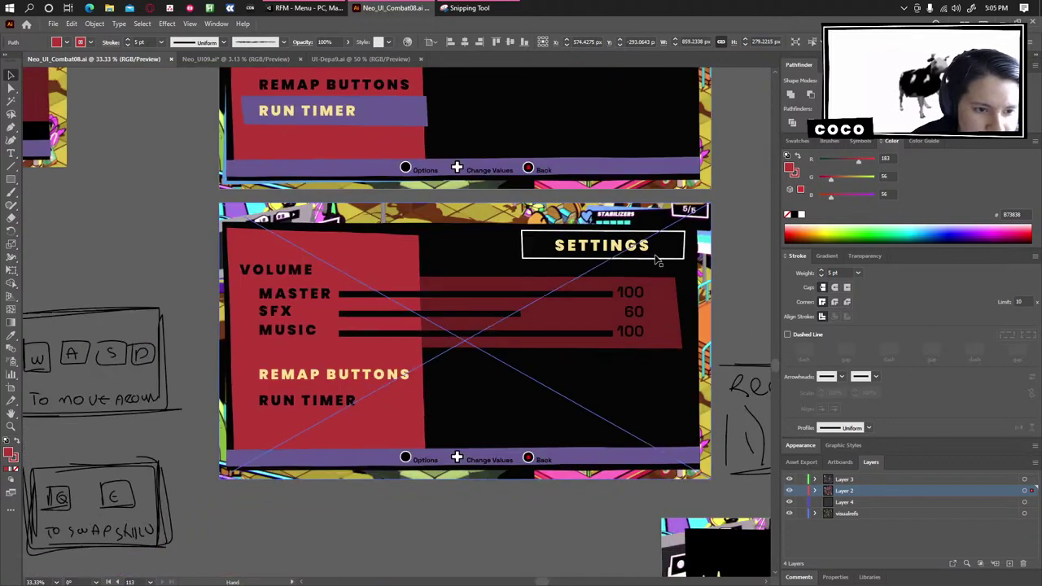
scroll(658, 260, "up", 2)
left_click_drag(263, 275, 728, 258)
mouse_move(649, 284)
left_mouse_down()
mouse_move(461, 294)
mouse_move(73, 364)
left_mouse_up()
scroll(443, 344, "up", 1)
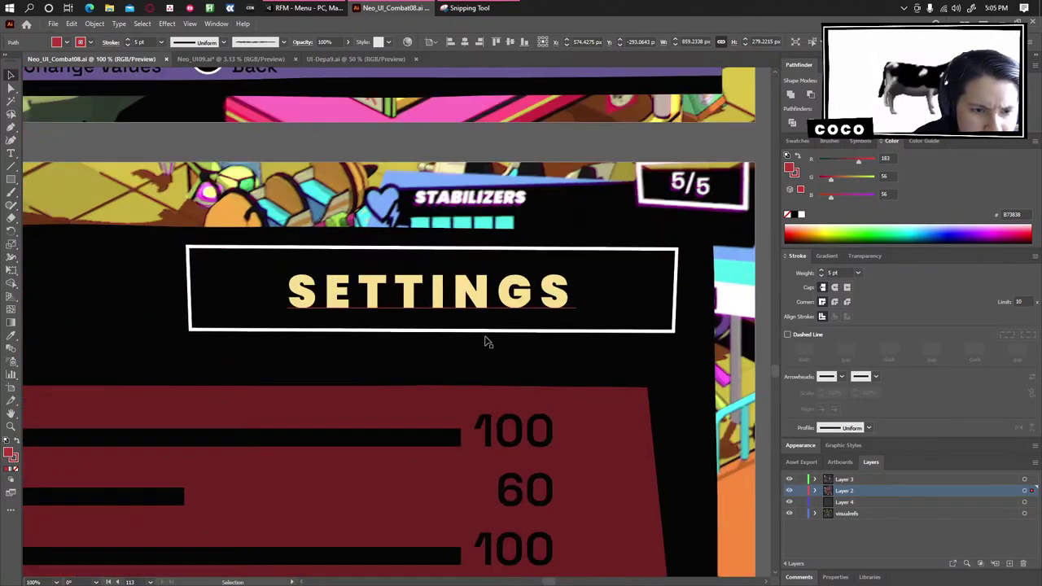
scroll(488, 342, "up", 1)
scroll(492, 342, "up", 1)
left_click_drag(502, 242, 496, 311)
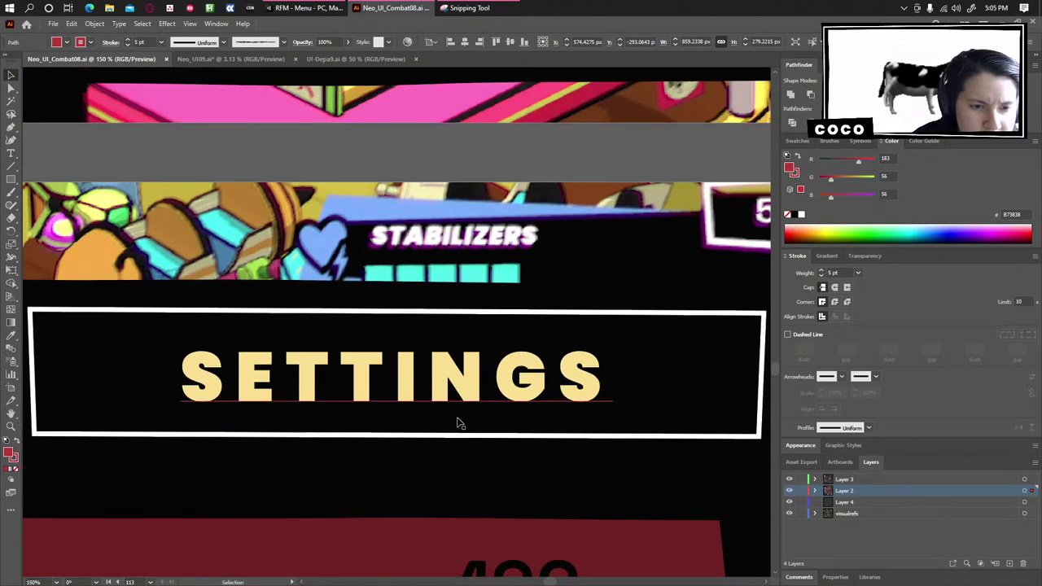
scroll(417, 391, "down", 2)
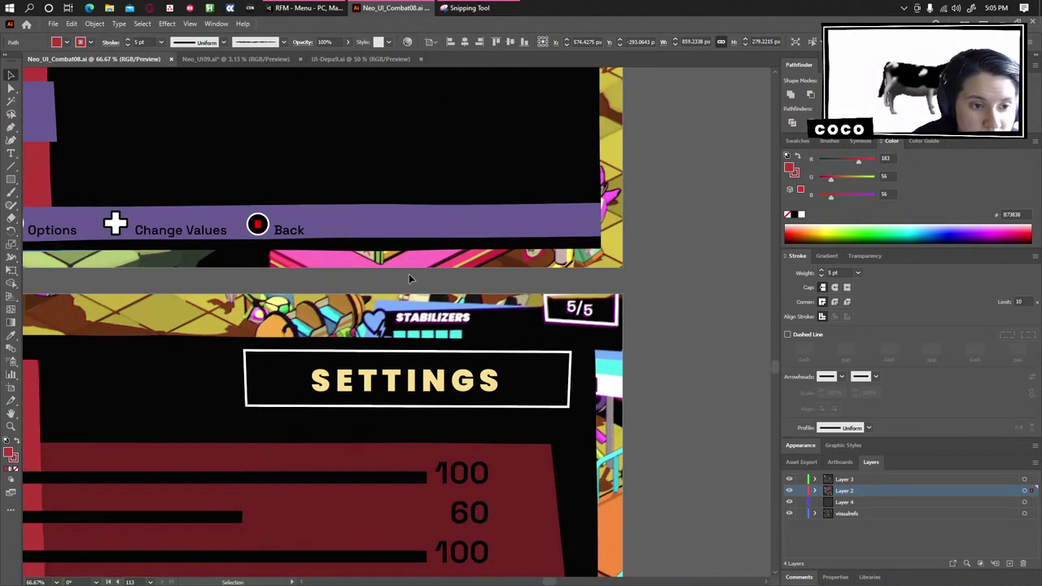
scroll(431, 360, "up", 2)
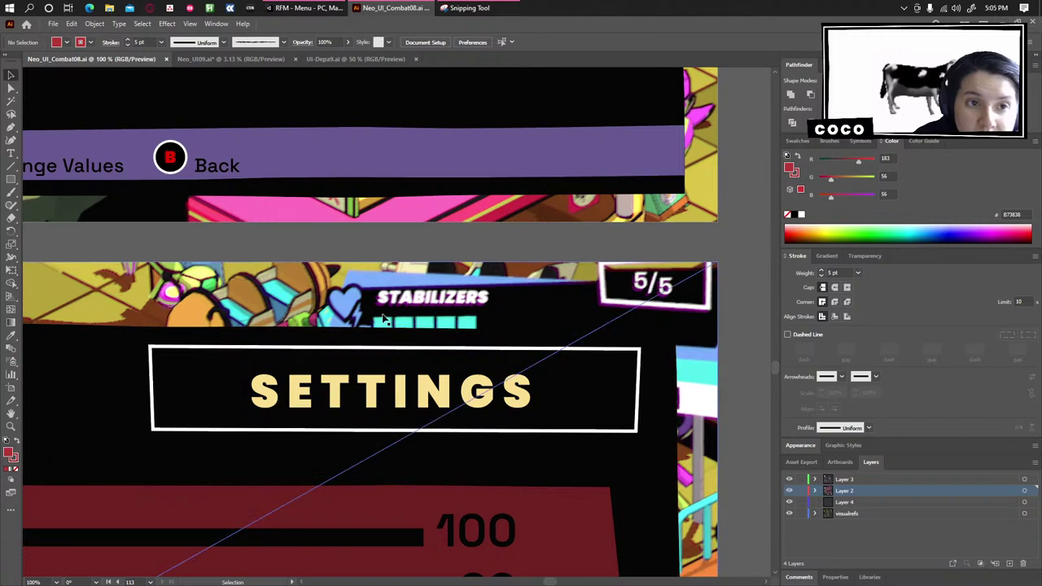
Switch back to the running game in Unity and open Remap Buttons, moving down through the movement entries.
left_click(318, 9)
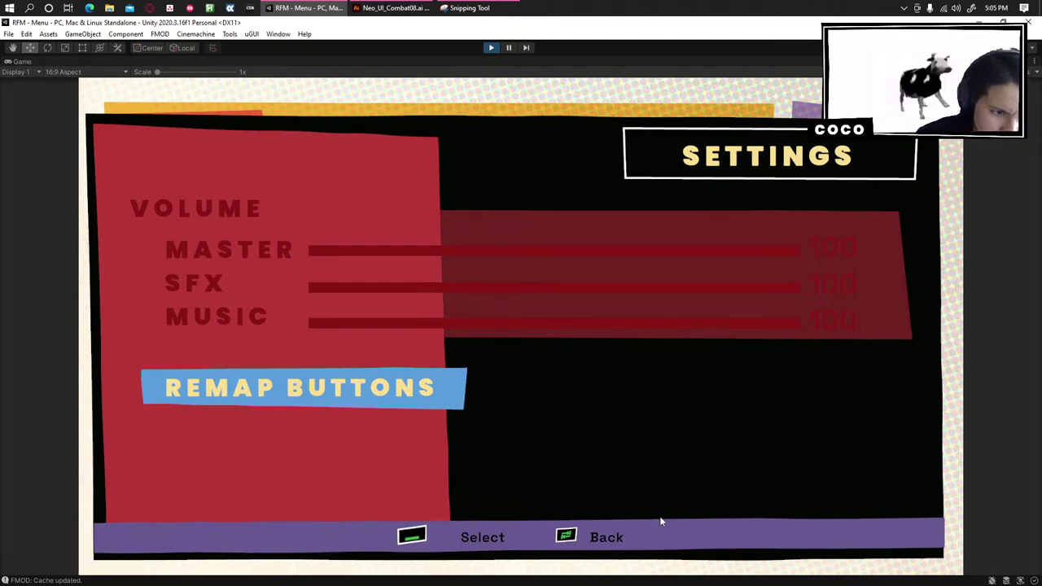
key("space")
key("Down")
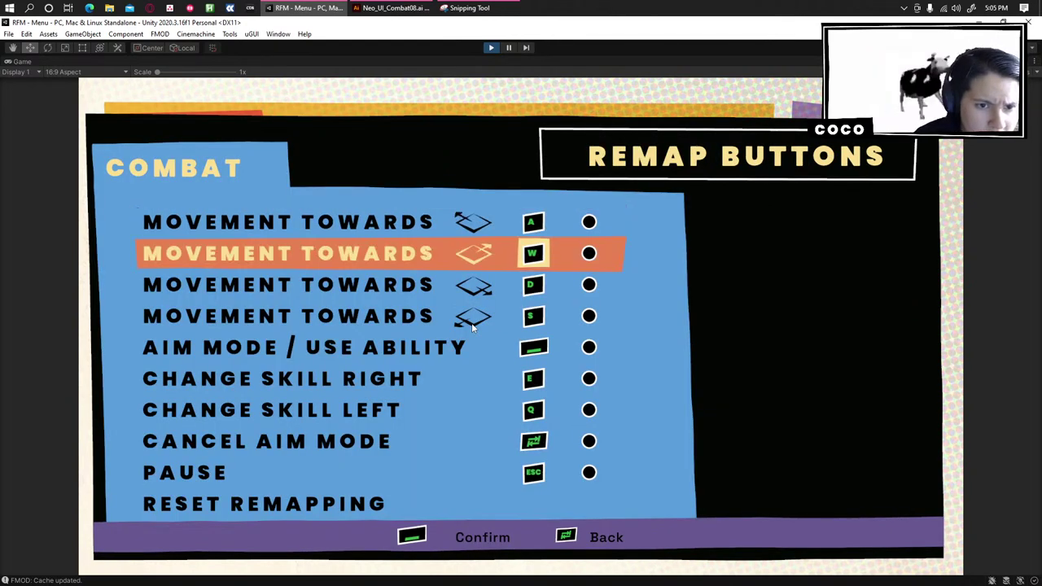
key("Down")
key("Down")
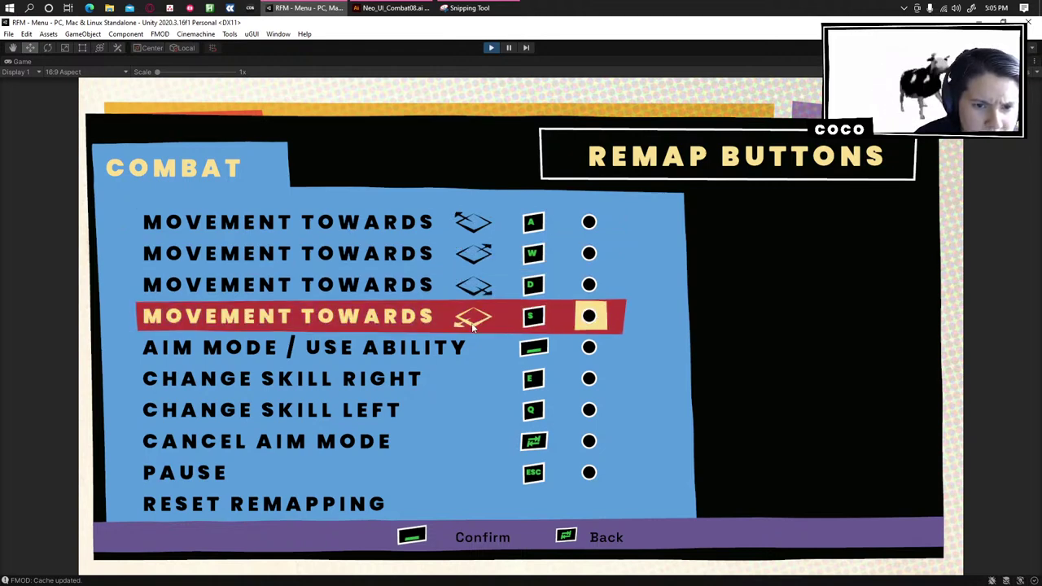
Check how the highlight moves between the keyboard and controller columns on the movement rows.
key("Left")
key("Up")
key("Right")
key("Up")
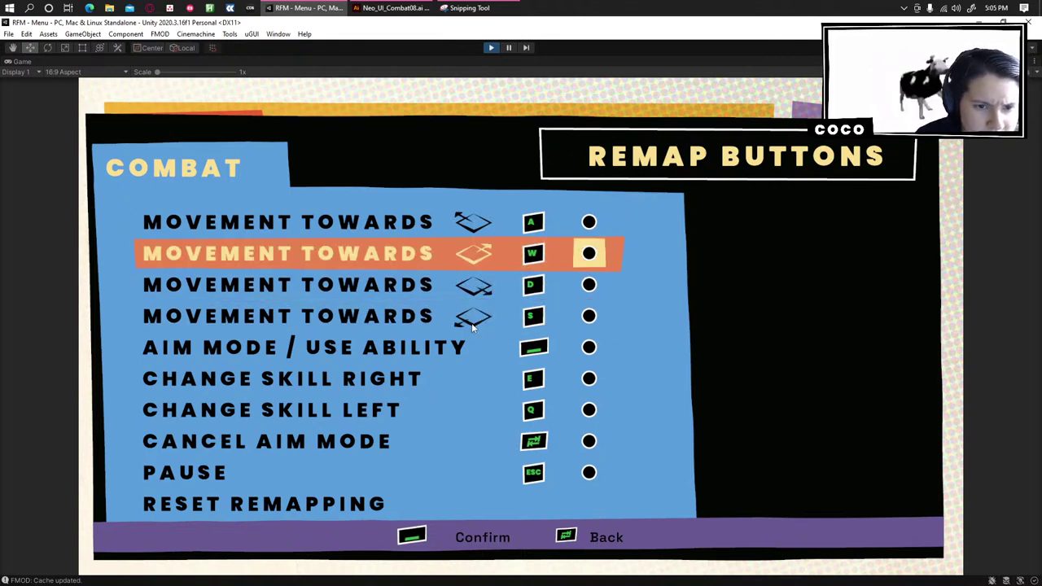
key("Up")
key("Right")
key("Down")
key("Left")
key("Down")
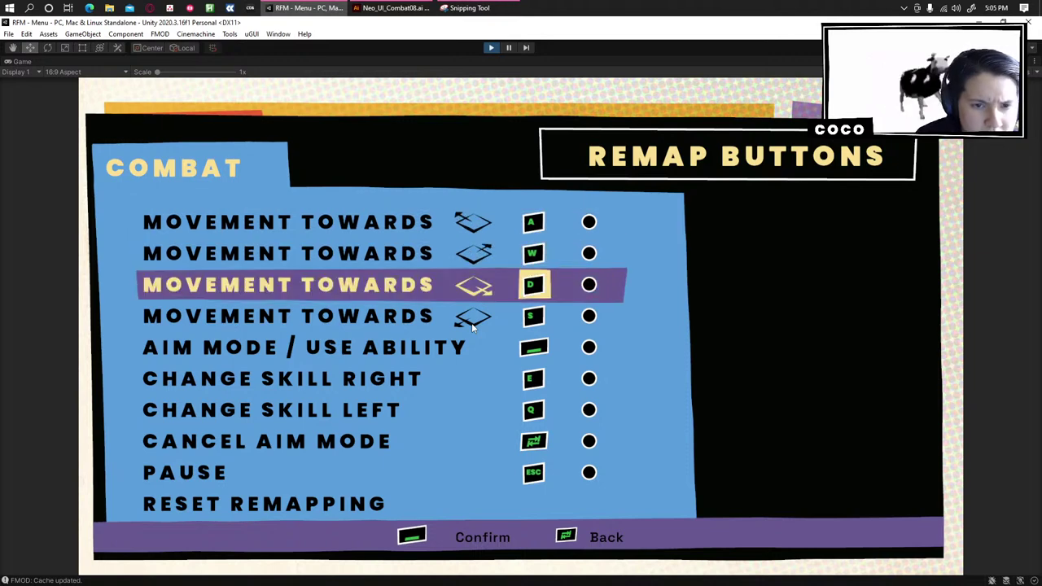
key("Up")
key("Down")
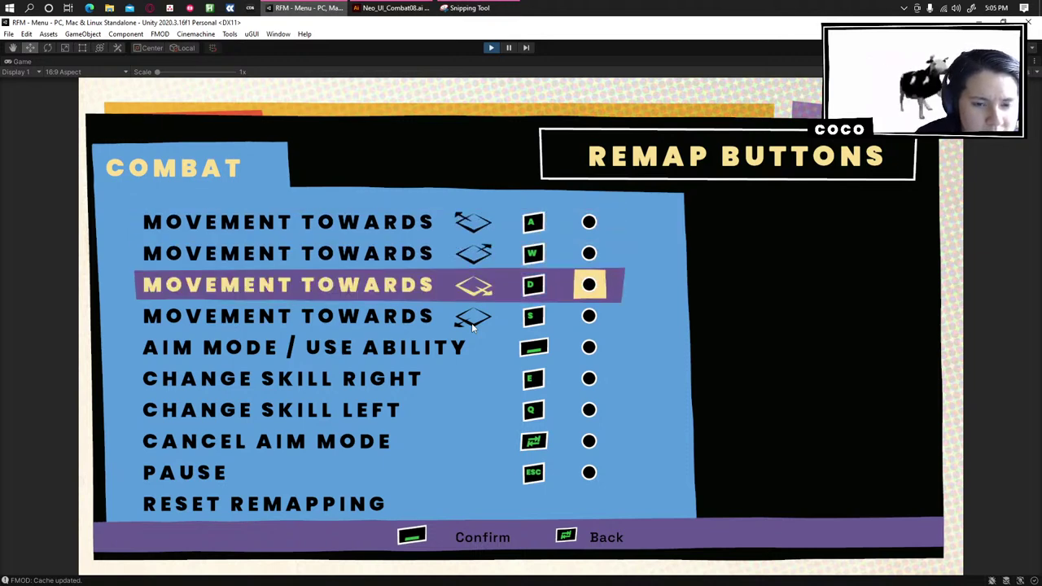
Step the highlight down the remaining Combat bindings to Reset Remapping, alternating between the keyboard and controller columns.
key("Down")
key("Down")
key("Left")
key("Down")
key("Right")
key("Down")
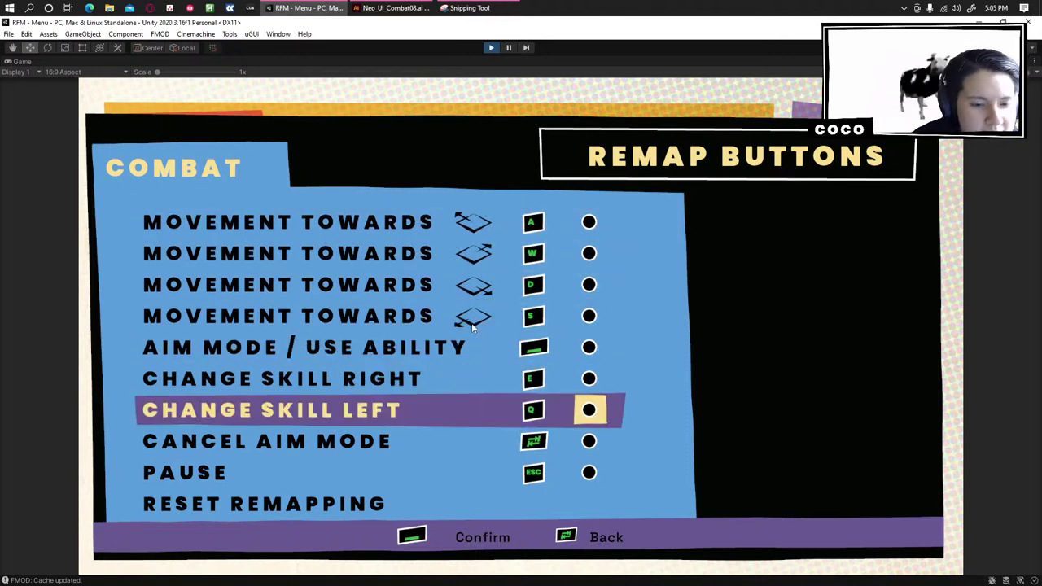
key("Left")
key("Down")
key("Right")
key("Down")
key("Down")
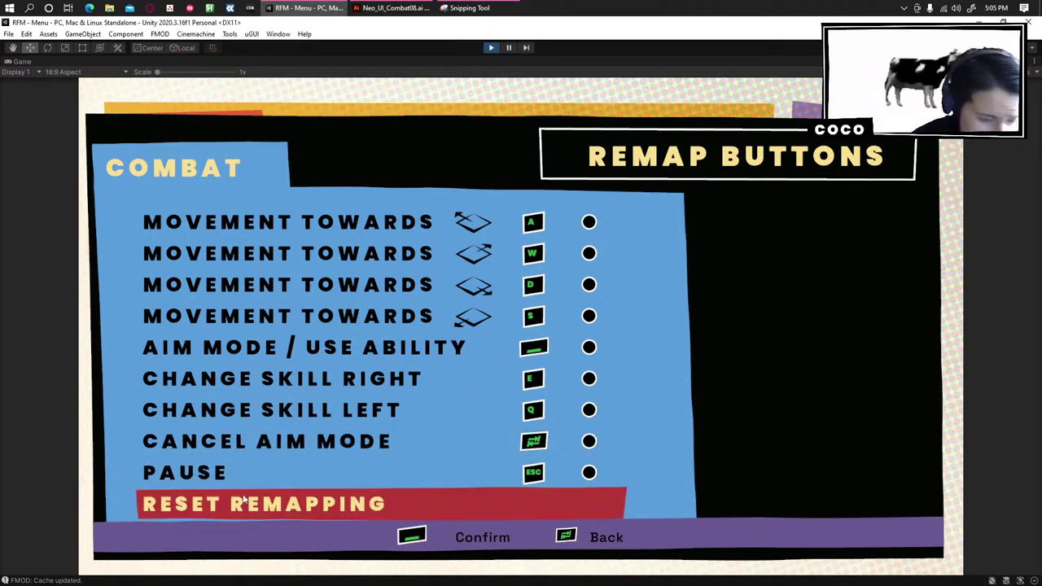
Run the highlight up and back down the whole Combat binding list to examine the row colours, ending on Pause.
key("Up")
key("Up")
key("Up")
key("Up")
key("Up")
key("Up")
key("Up")
key("Up")
key("Up")
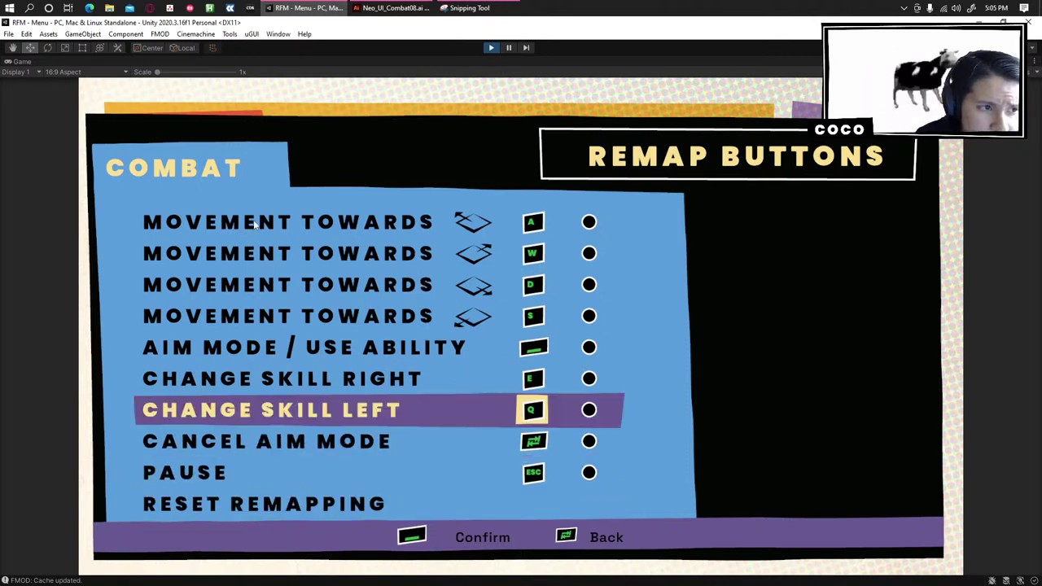
key("Down")
key("Down")
key("Down")
key("Down")
key("Down")
key("Down")
key("Down")
key("Down")
key("Down")
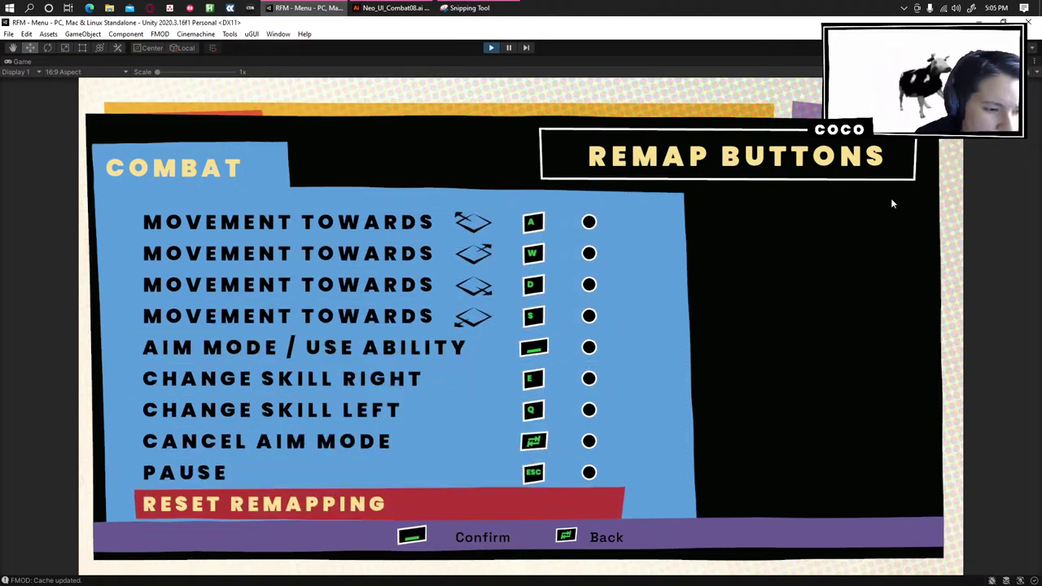
key("Up")
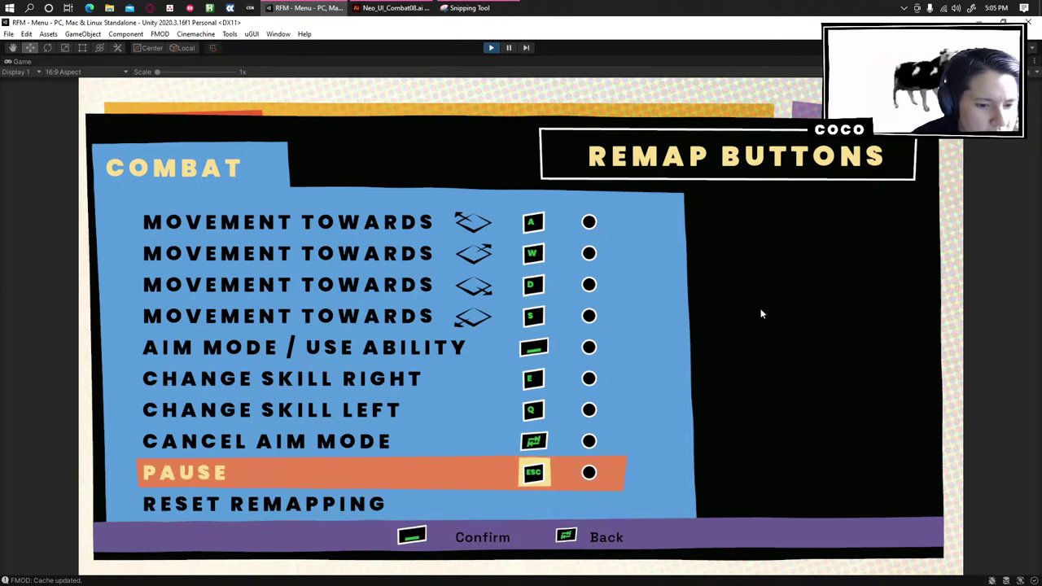
Back out of the settings to the main menu and start a new game, confirming the A/W/S/D movement layout.
key("Escape")
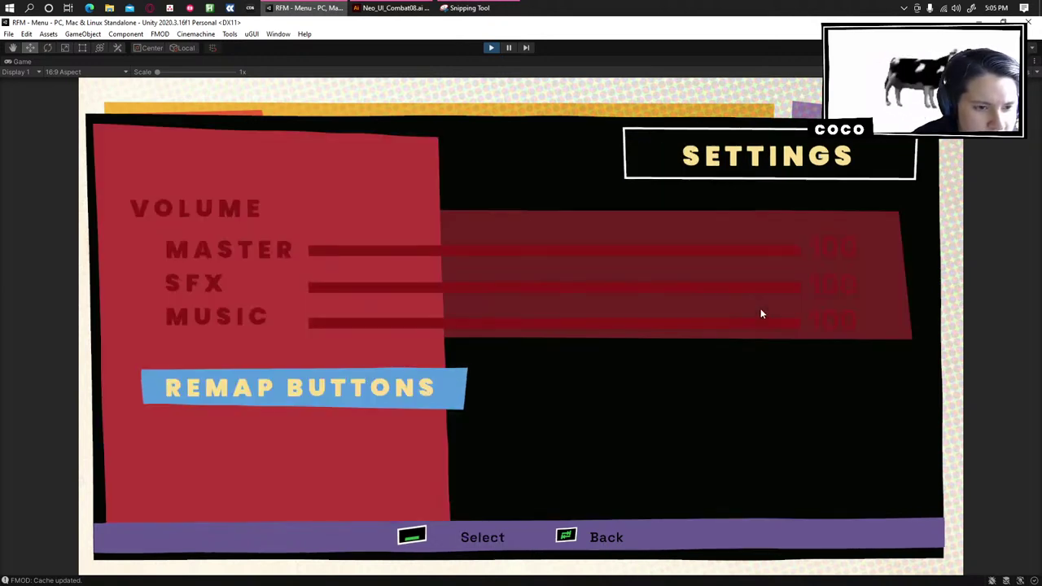
key("Escape")
key("Up")
key("Return")
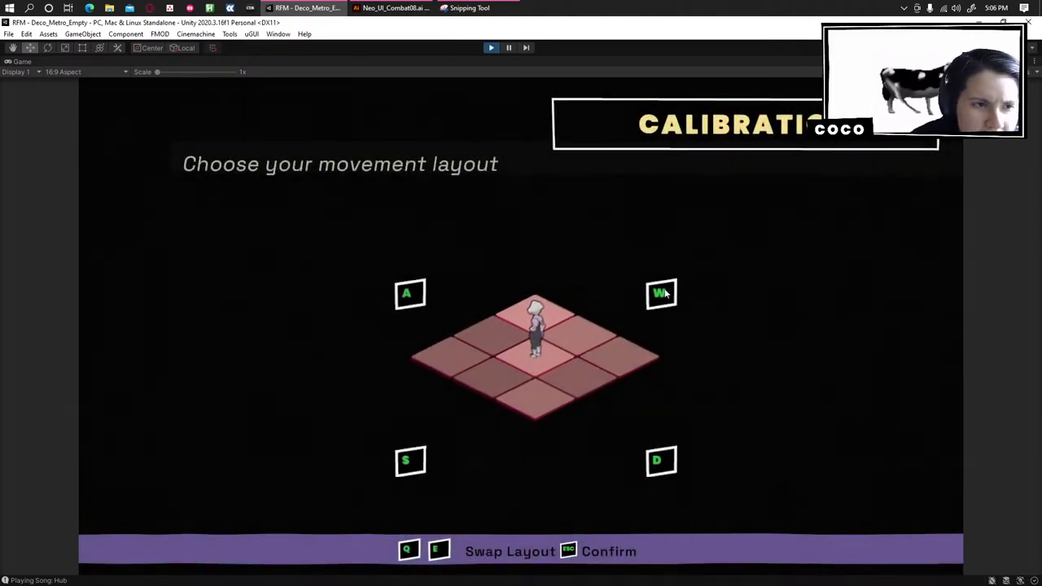
key("Escape")
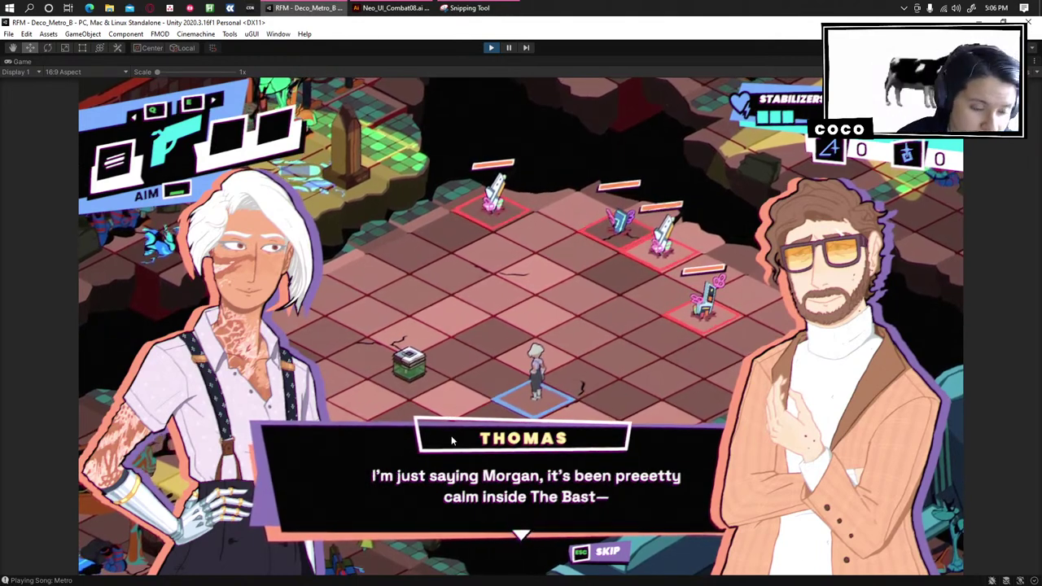
Advance through the opening dialogue and the skill tutorial, using the revolver skill in the first combat.
left_click(713, 440)
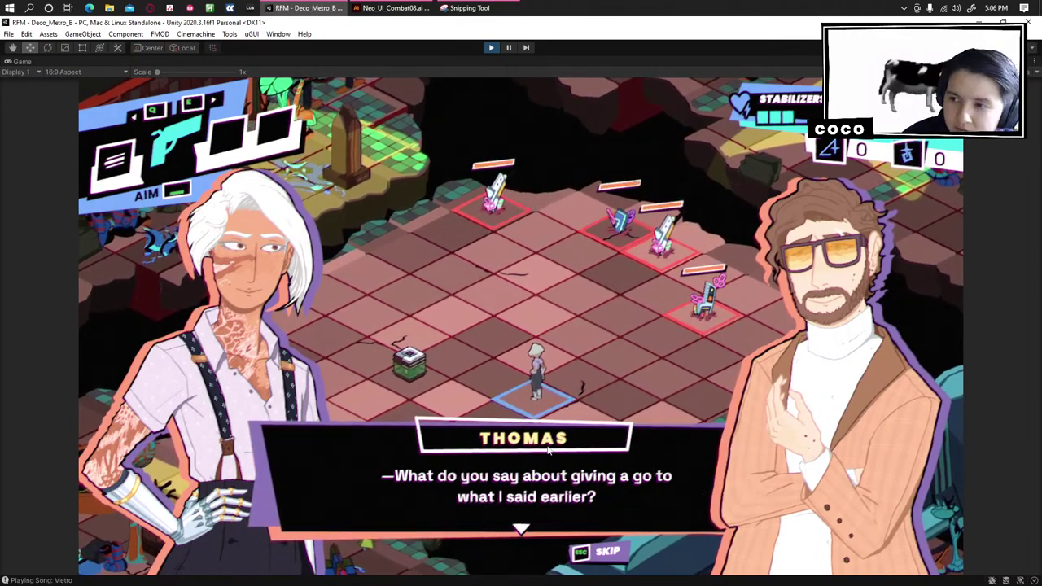
left_click(630, 489)
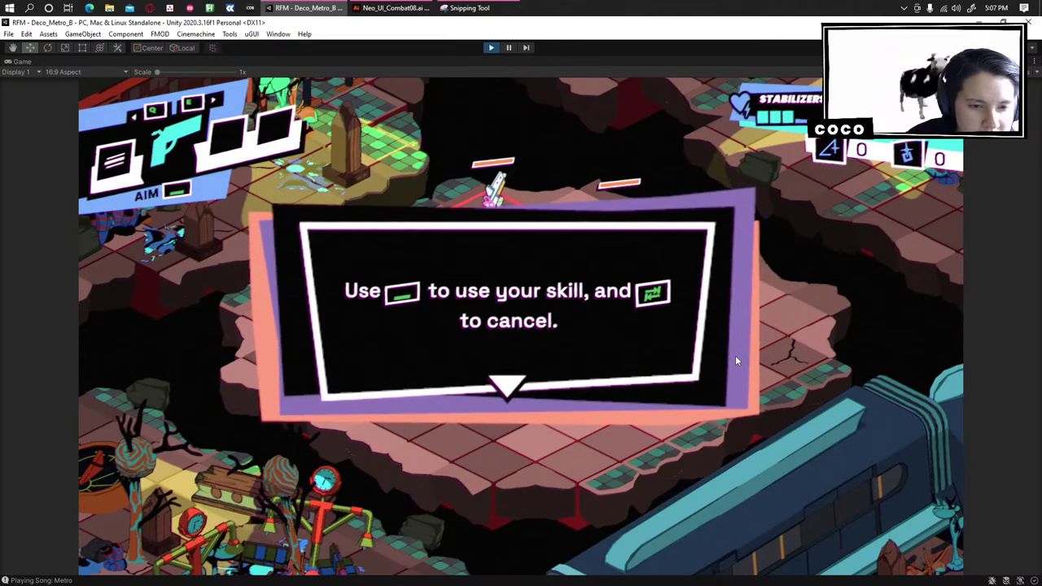
key("space")
key("d")
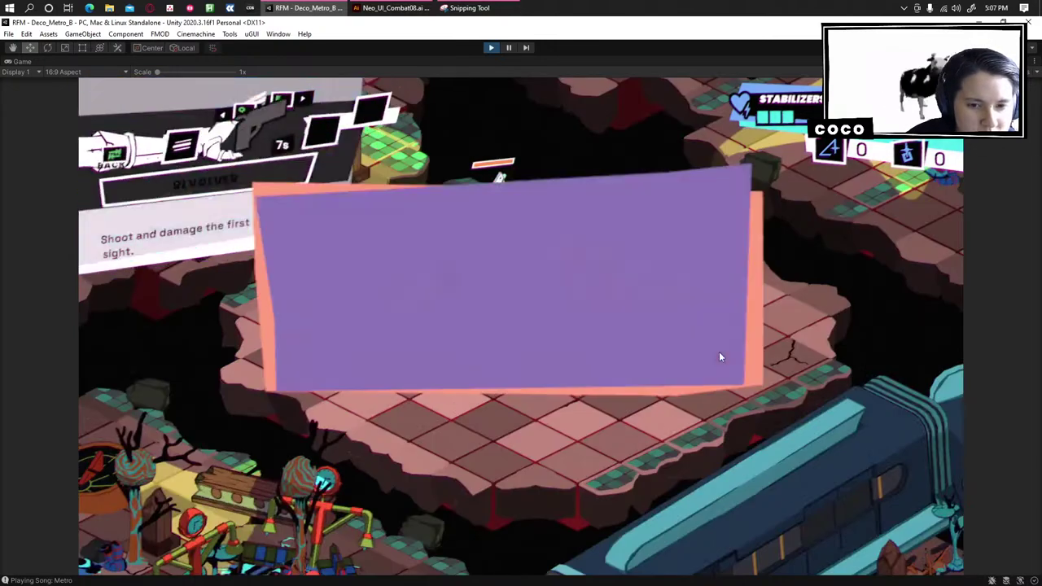
left_click(720, 356)
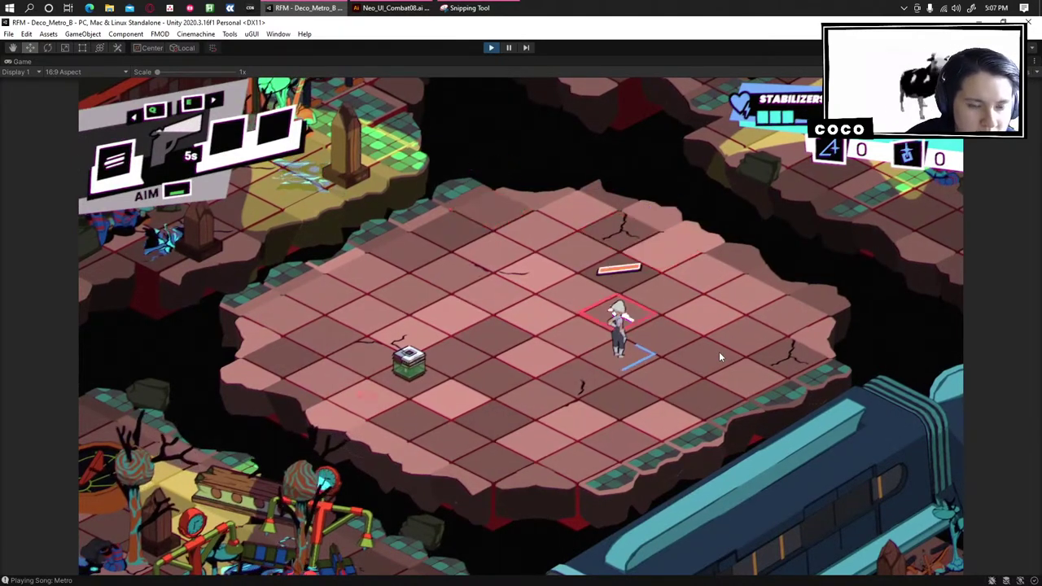
Finish the combat by moving around the grid and aiming the revolver at the enemy, and advance the closing dialogue to the reward screen.
key("a")
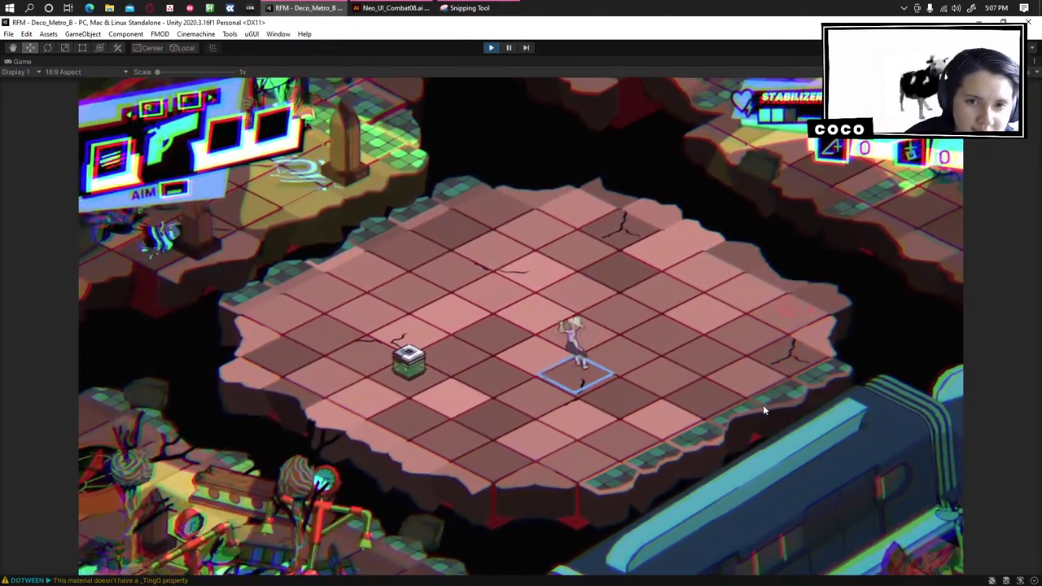
key("Escape")
key("Escape")
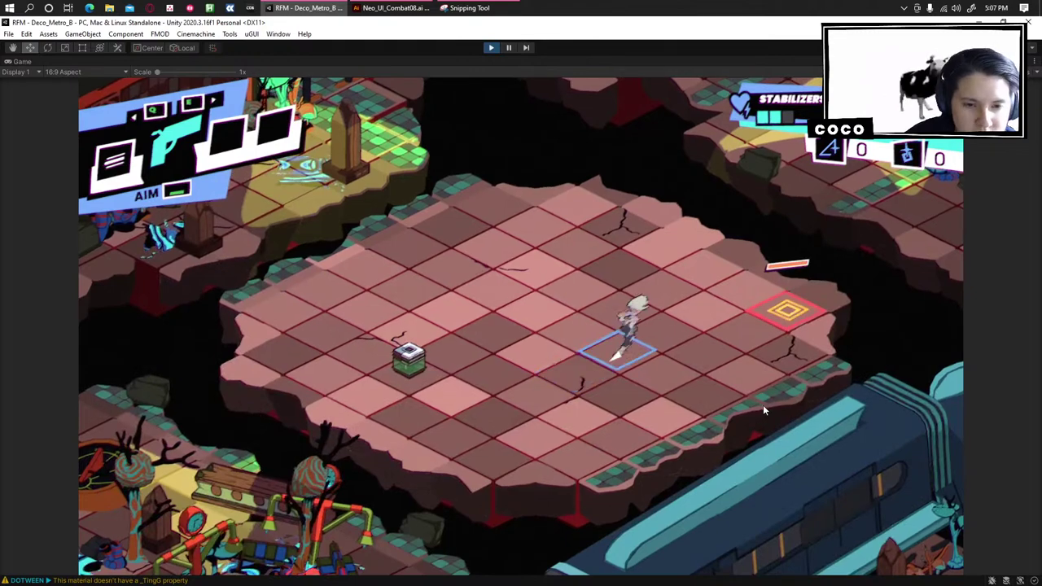
key("space")
key("d")
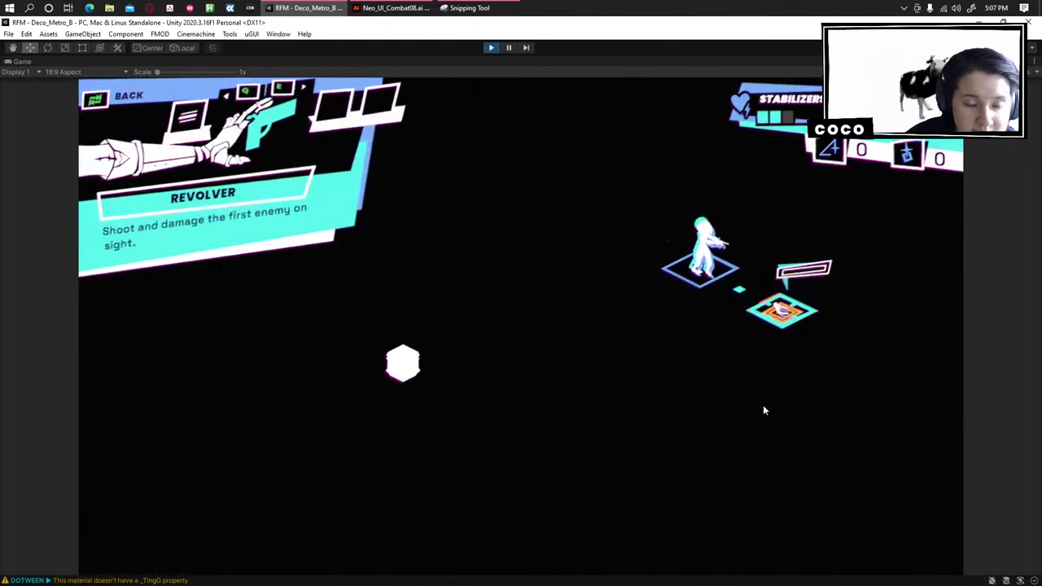
key("s")
key("s")
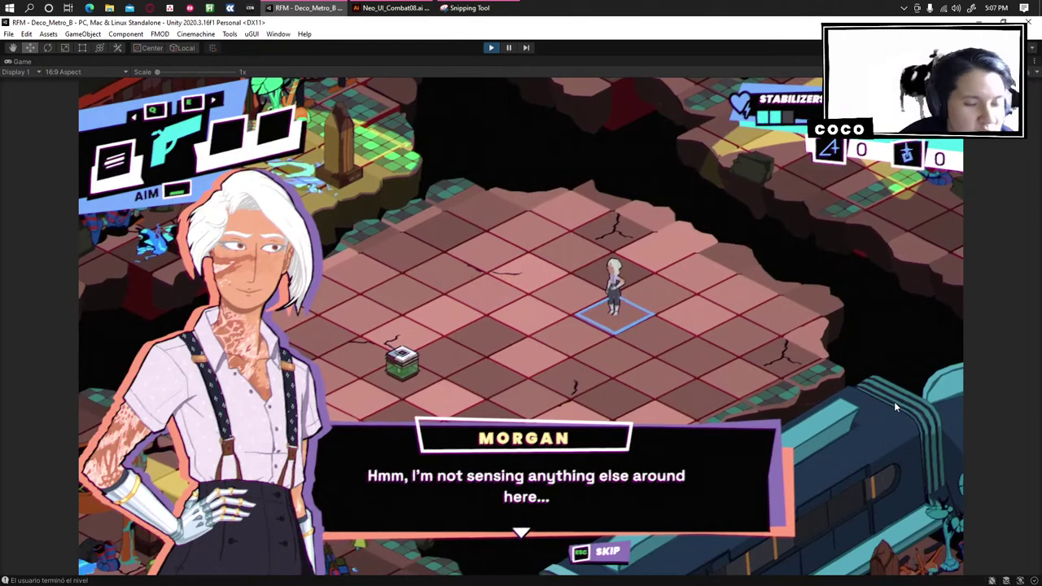
left_click(895, 404)
left_click(894, 402)
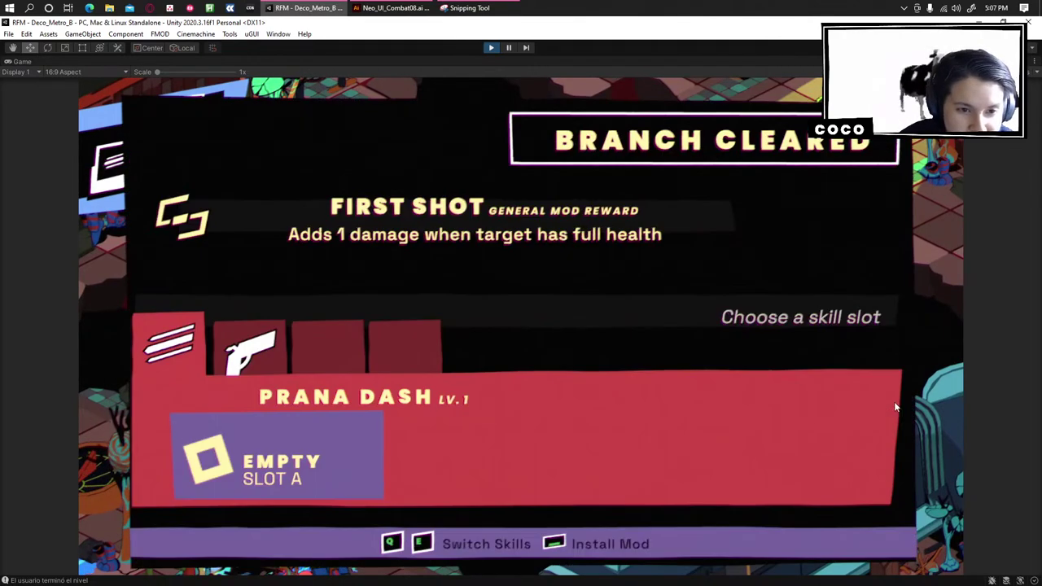
Switch back and forth between the Prana Dash and Revolver skills on the Branch Cleared screen to examine its layout.
key("e")
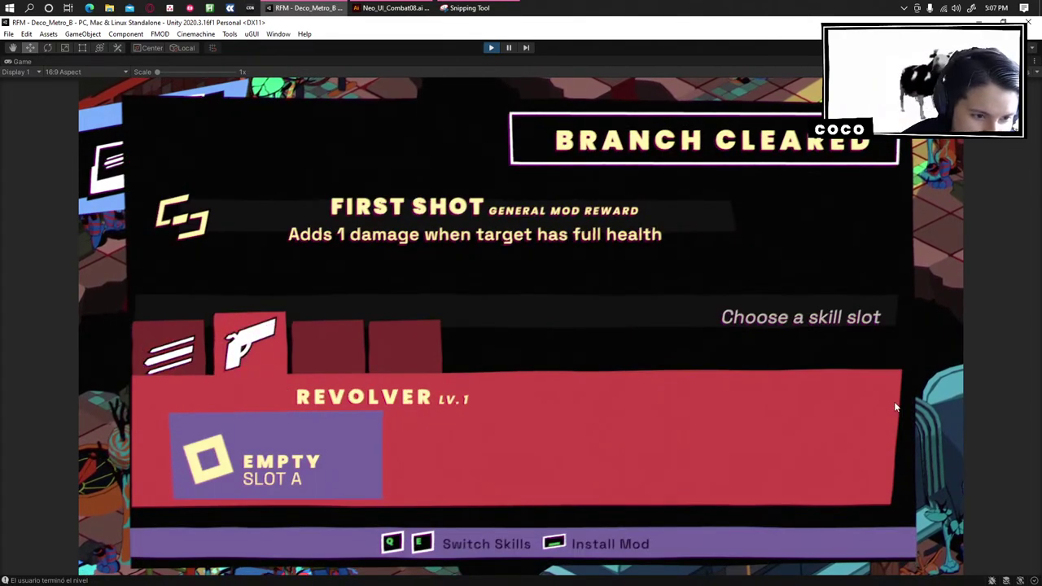
key("q")
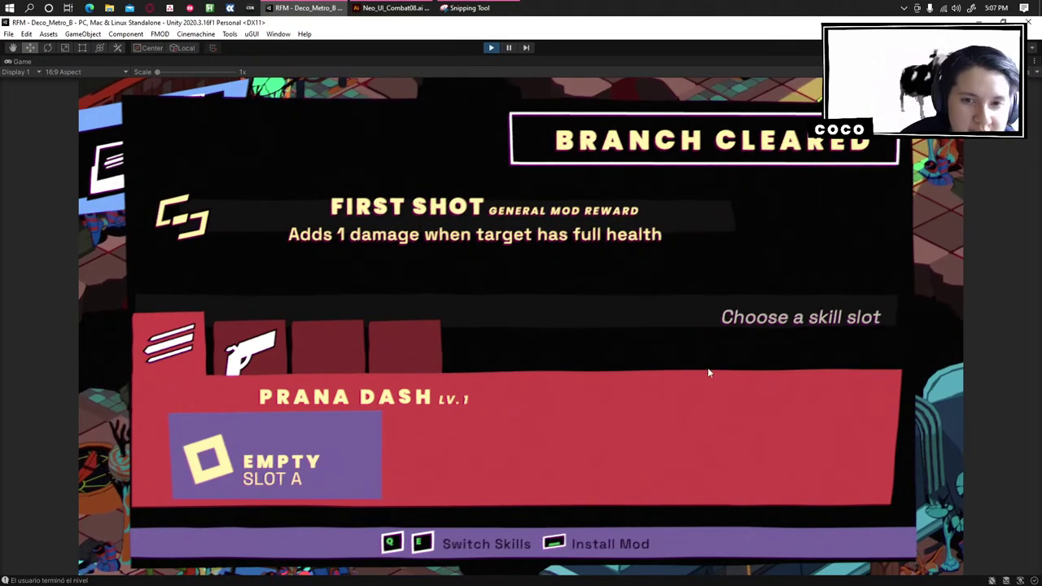
key("e")
key("q")
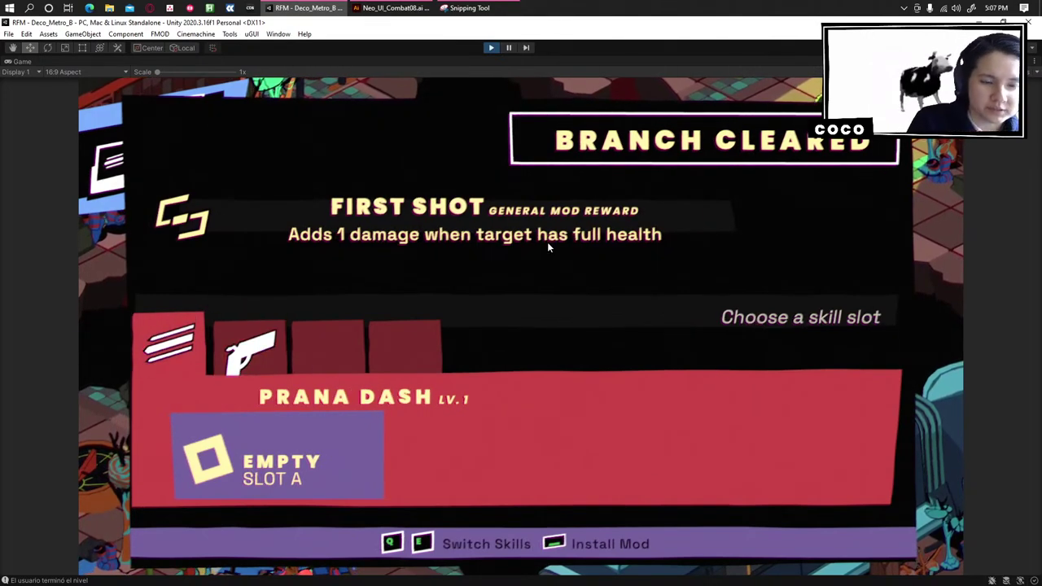
key("e")
key("q")
key("e")
key("q")
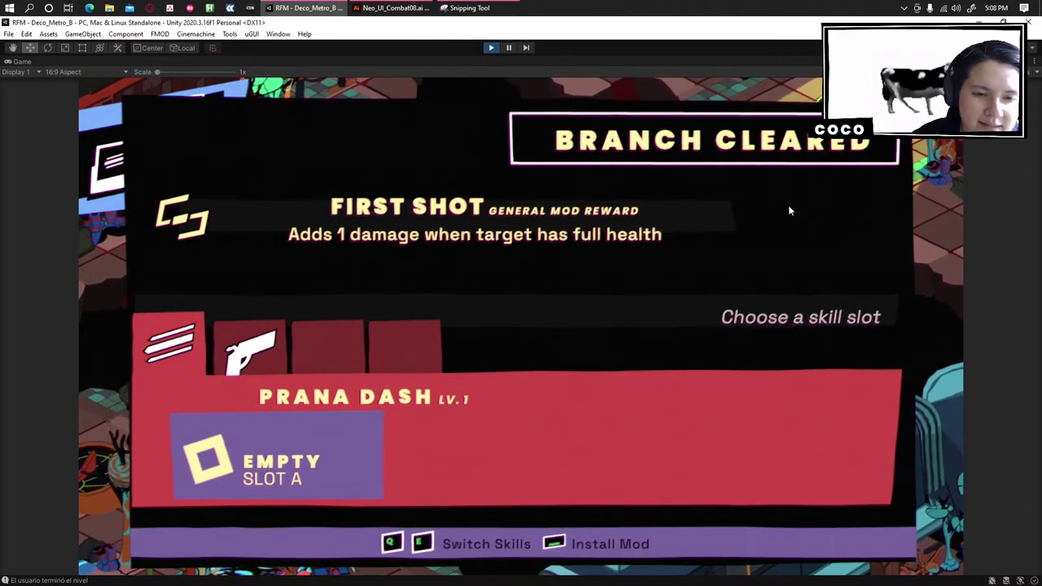
Switch to Neo_UI_Combat08.ai in Illustrator and examine the Branch Cleared mockup with the Quick Reaction reward and Prana Explosion slots.
mouse_move(386, 7)
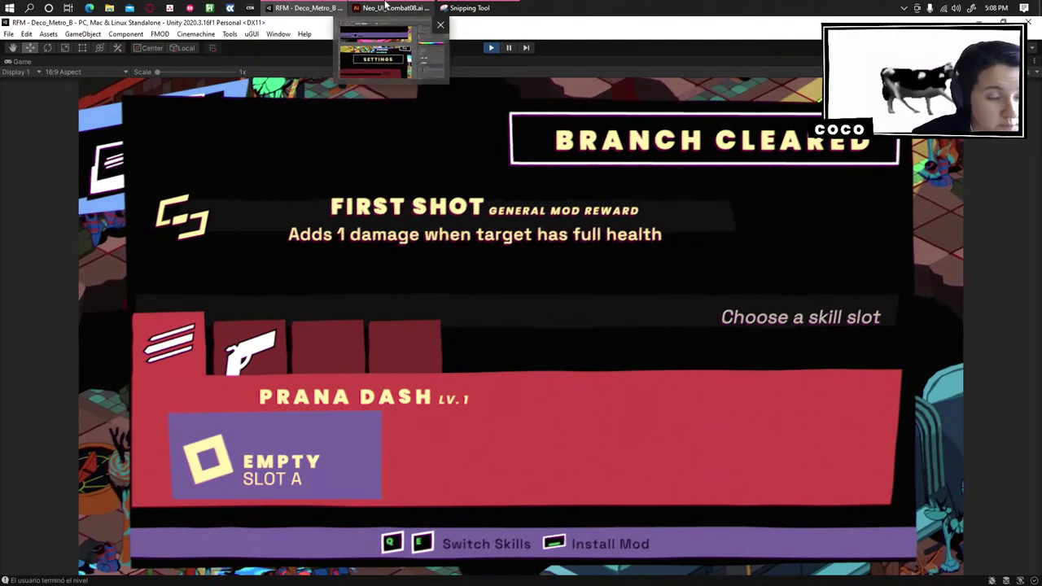
left_click(416, 74)
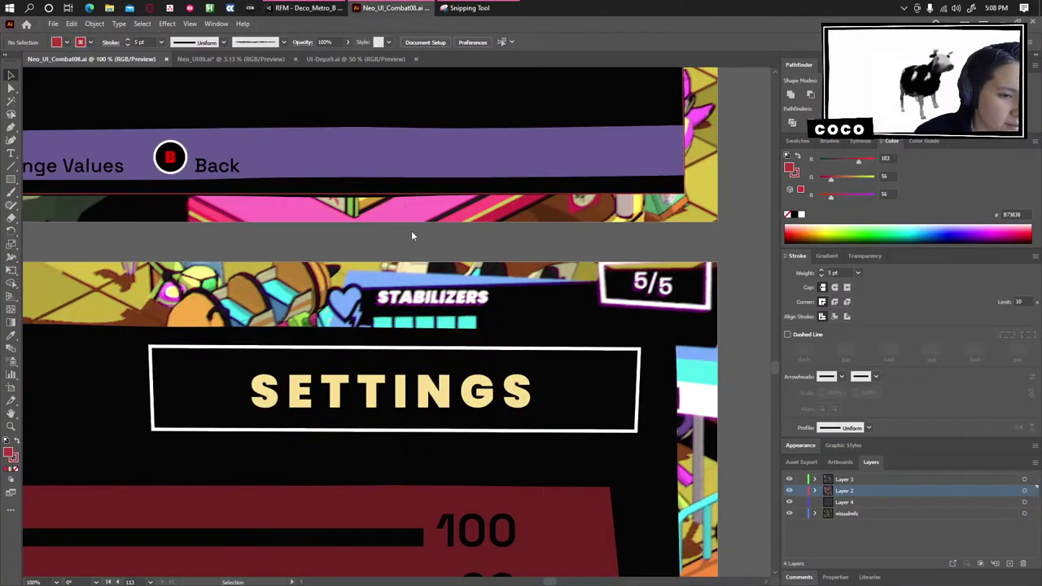
scroll(407, 228, "down", 4)
left_click_drag(210, 261, 424, 319)
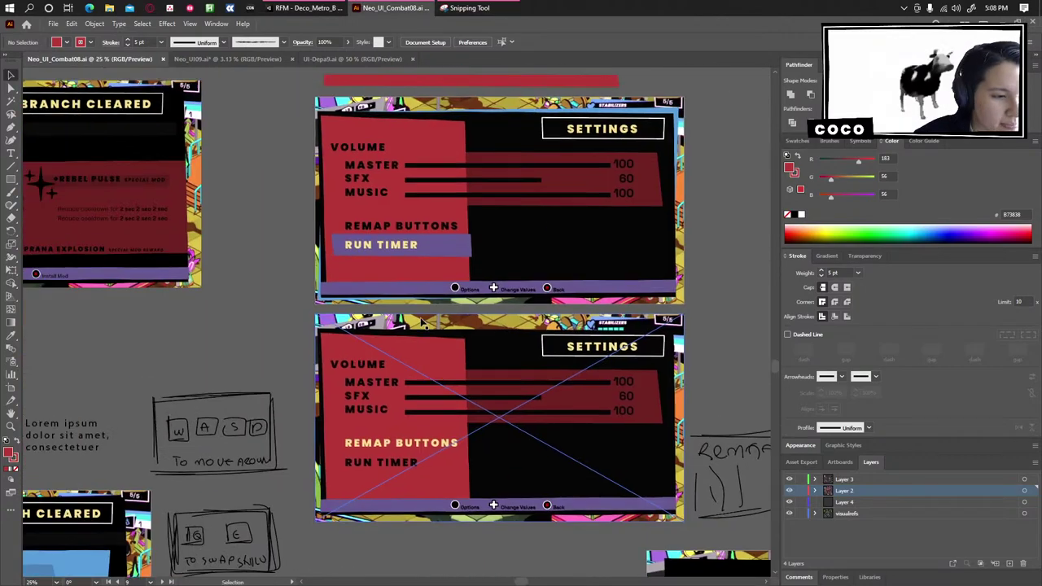
scroll(424, 319, "down", 2)
left_click_drag(363, 409, 494, 180)
left_click_drag(484, 337, 111, 365)
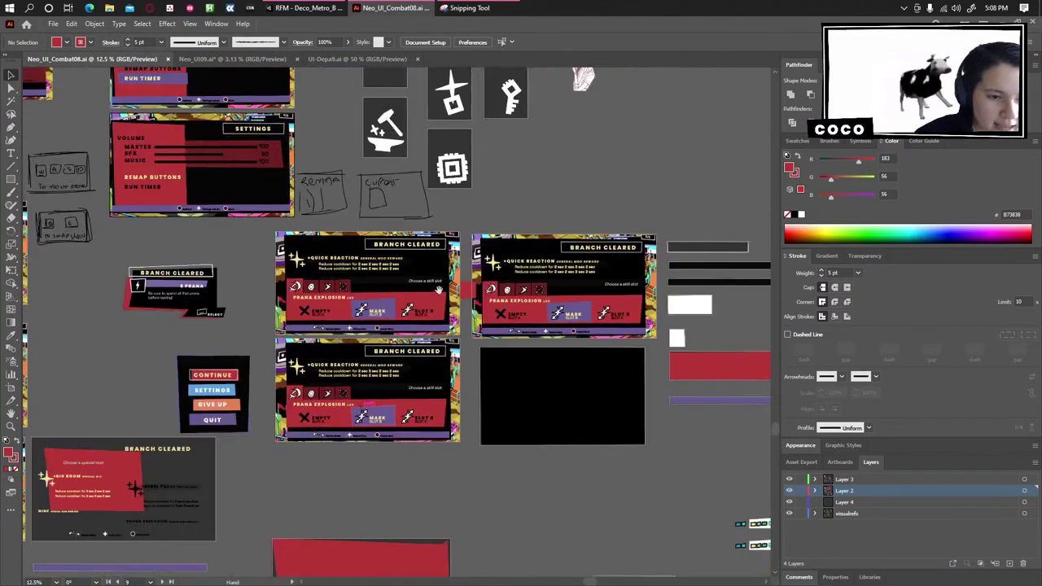
scroll(348, 317, "up", 1)
scroll(346, 322, "up", 2)
scroll(631, 331, "up", 2)
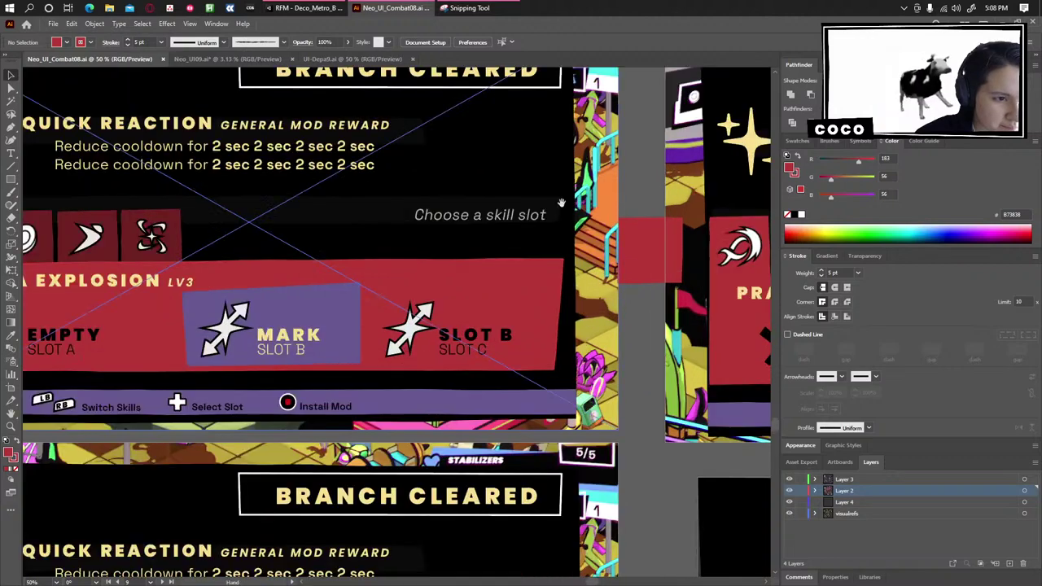
scroll(632, 332, "down", 1)
left_click_drag(635, 331, 625, 293)
scroll(696, 340, "up", 1)
left_click_drag(549, 294, 637, 294)
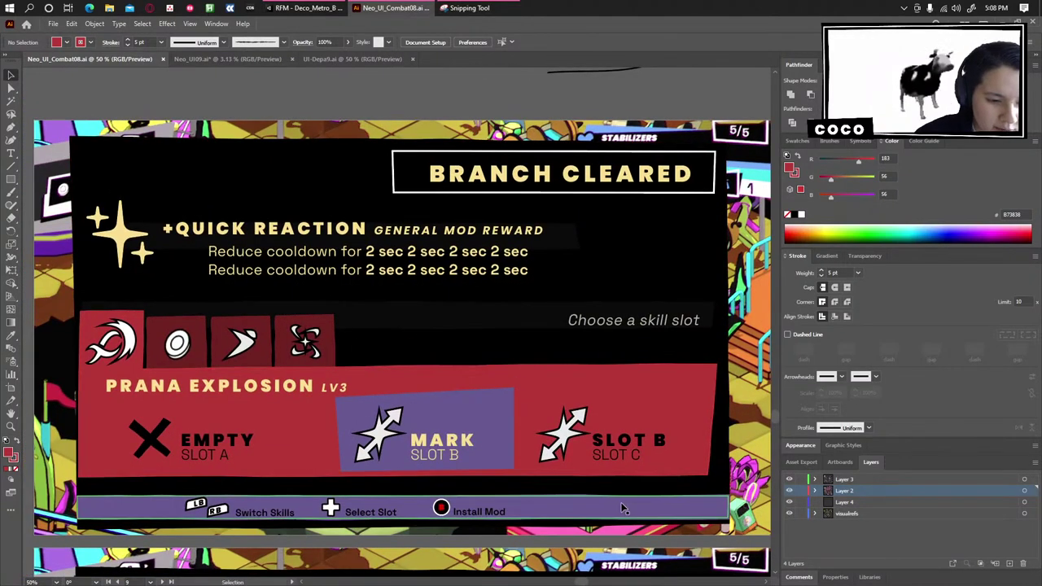
left_click(597, 279)
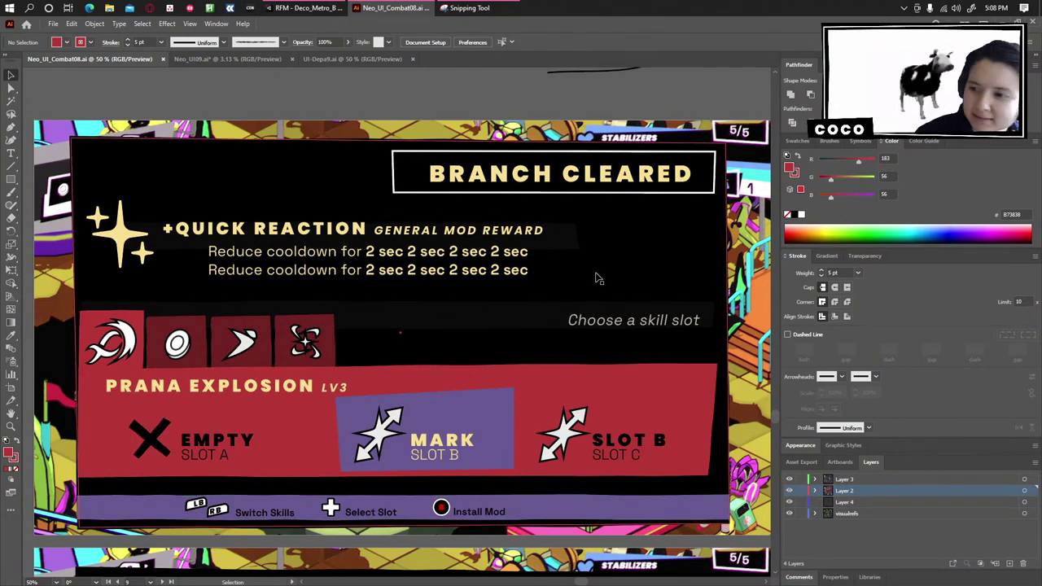
Look through the Forge, Delving Deeper and Branch Cleared artboards and compare the variants of the mod reward layout.
scroll(492, 114, "down", 1)
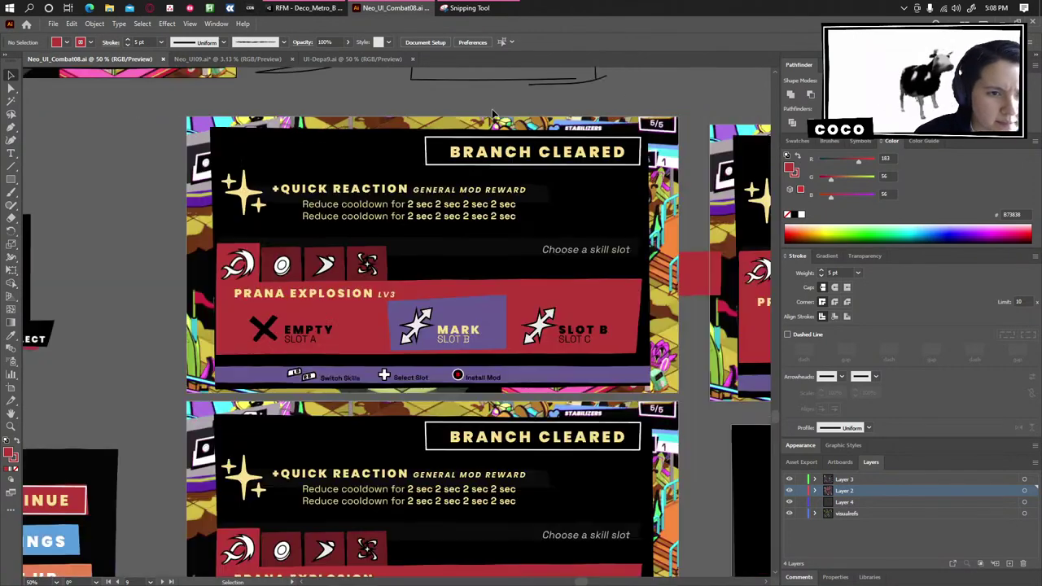
left_click_drag(240, 230, 216, 260)
left_click_drag(309, 237, 208, 241)
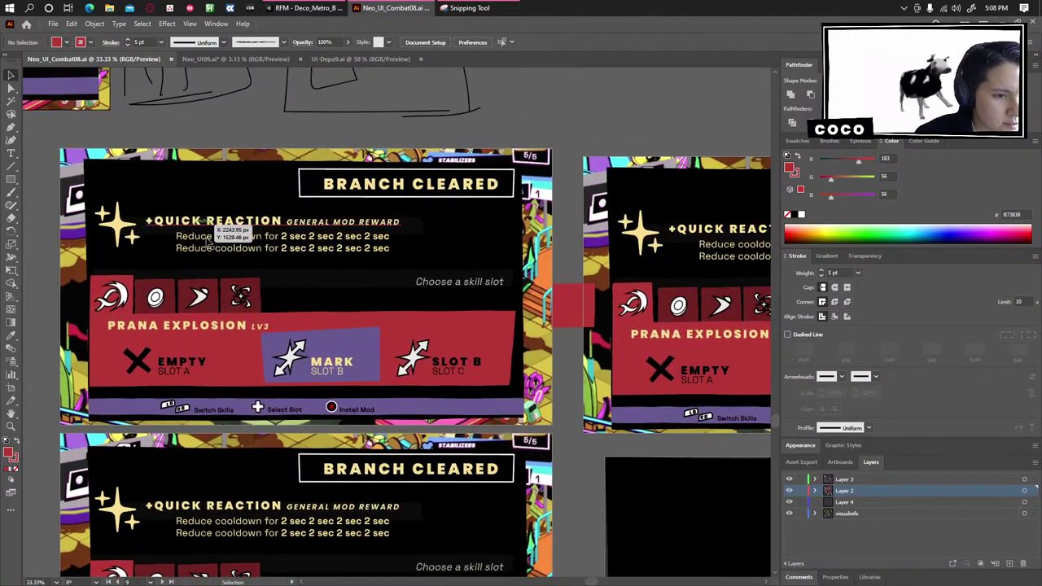
scroll(207, 242, "down", 3)
left_click_drag(90, 325, 647, 283)
left_click_drag(81, 359, 304, 376)
left_click(475, 277)
left_click_drag(368, 198, 434, 456)
left_click(413, 162)
left_click_drag(412, 161, 381, 372)
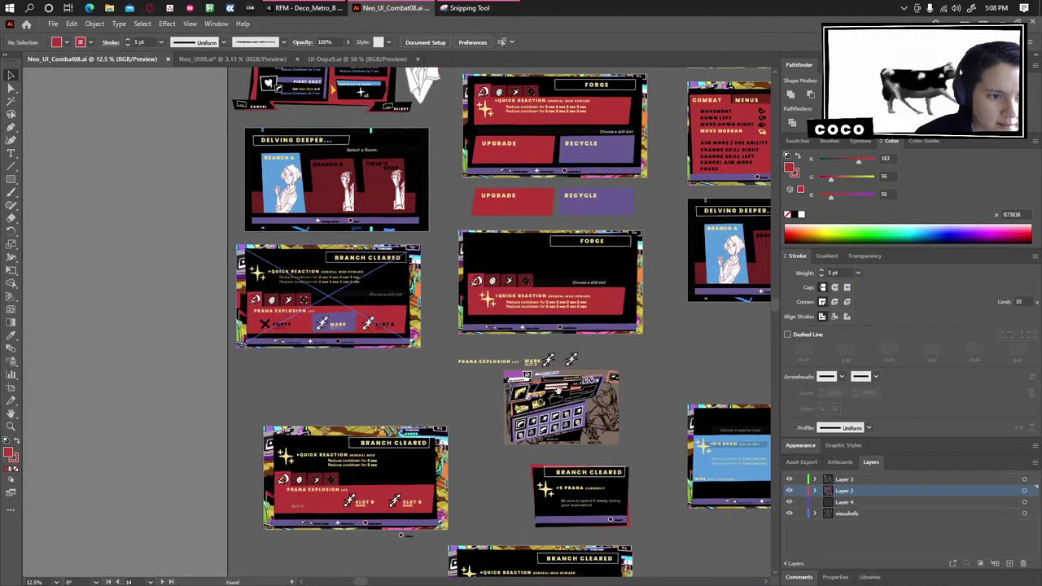
left_click_drag(559, 390, 271, 147)
left_click_drag(506, 383, 251, 237)
left_click_drag(513, 417, 350, 567)
left_click_drag(472, 323, 316, 279)
scroll(597, 397, "up", 1)
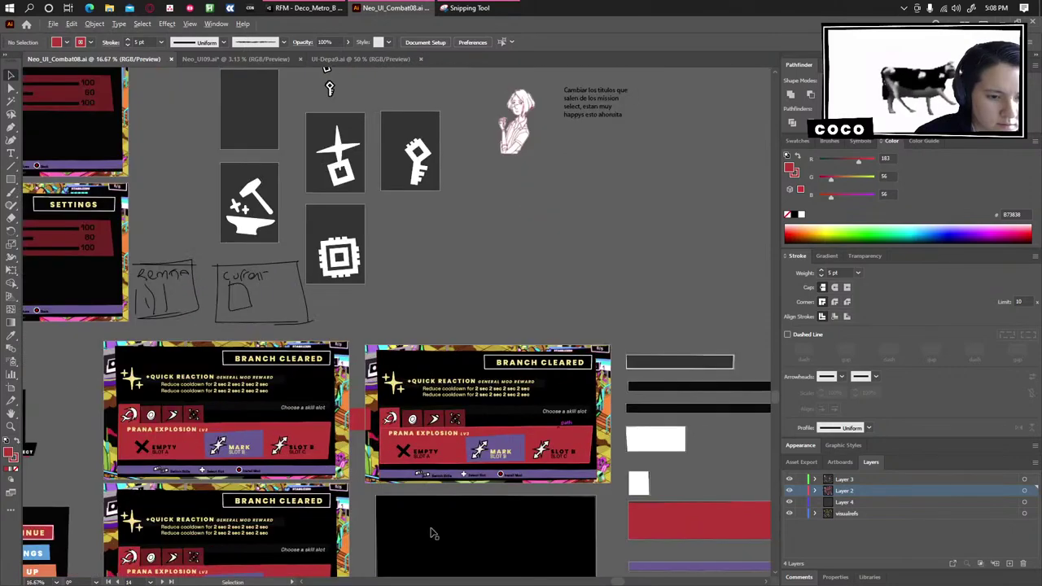
left_click_drag(433, 533, 532, 409)
scroll(549, 357, "up", 2)
left_click_drag(318, 216, 434, 295)
left_click_drag(526, 294, 197, 292)
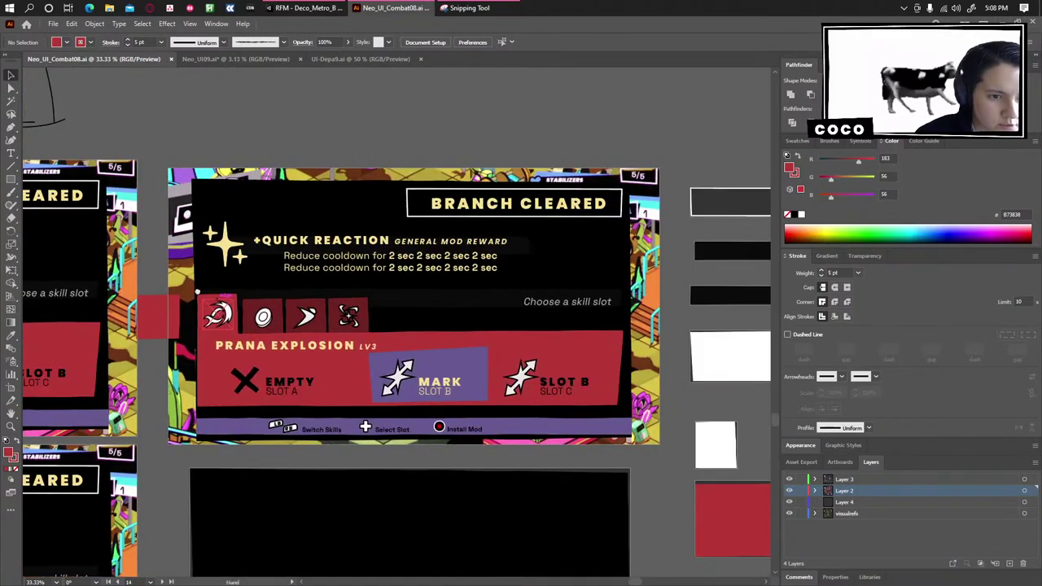
left_click_drag(216, 207, 392, 197)
left_click_drag(155, 244, 375, 242)
key("v")
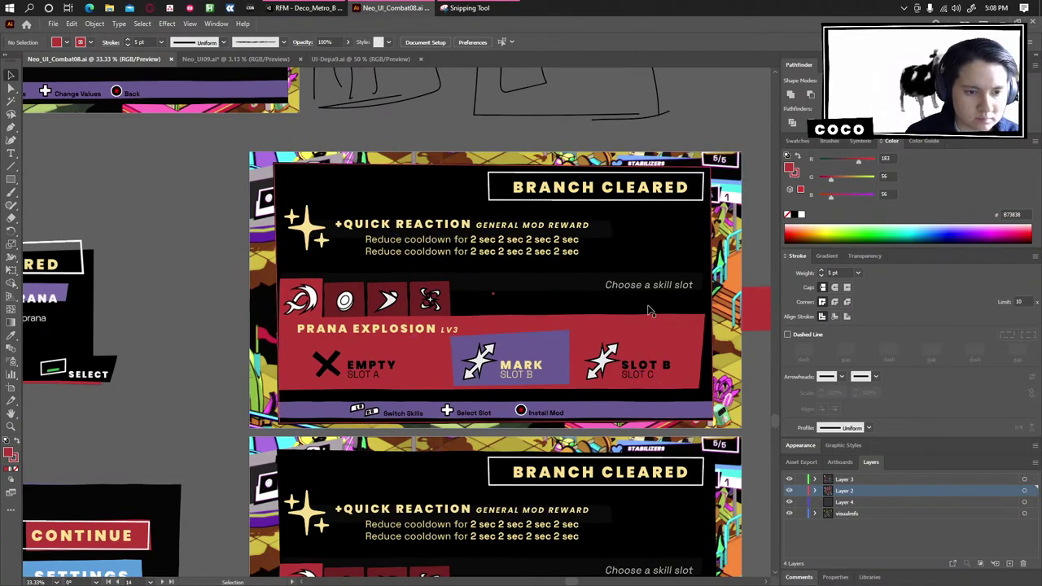
Export the active artboard for web at 1920 x 1080 px to the Desktop as Neo_UI_Combat08.png.
key("ctrl+alt+shift+s")
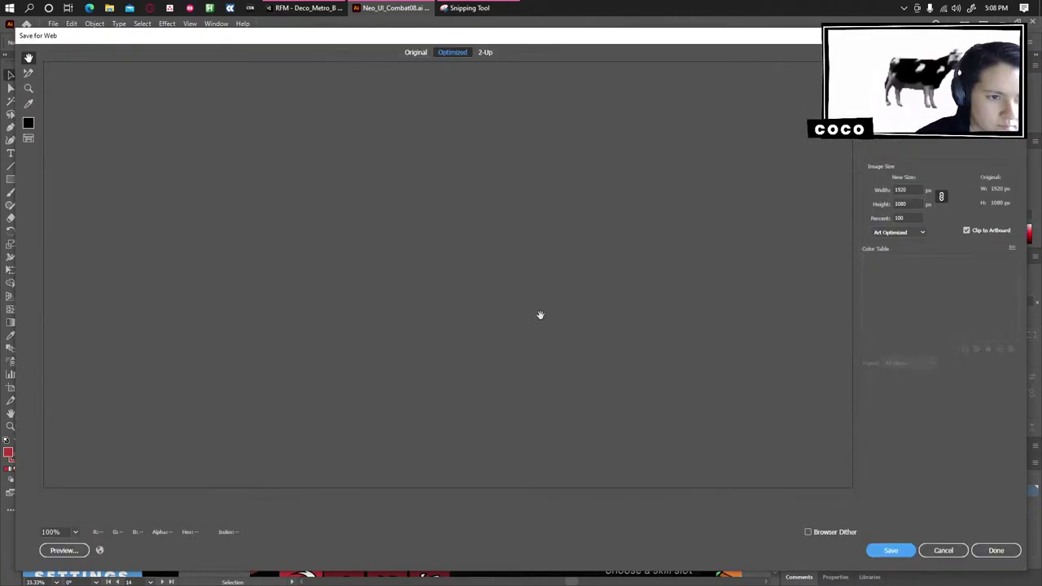
left_click(890, 554)
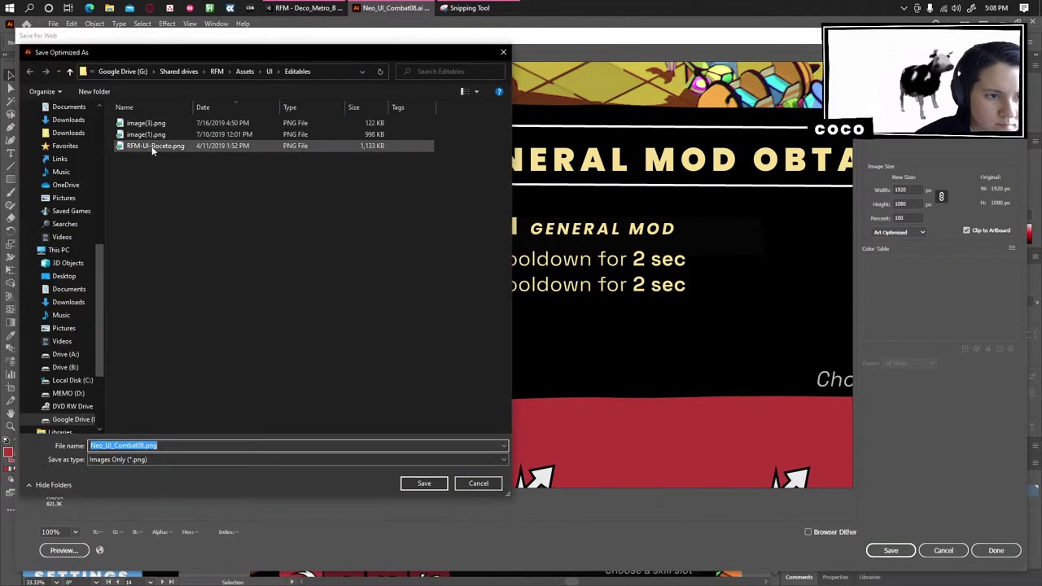
scroll(88, 154, "up", 10)
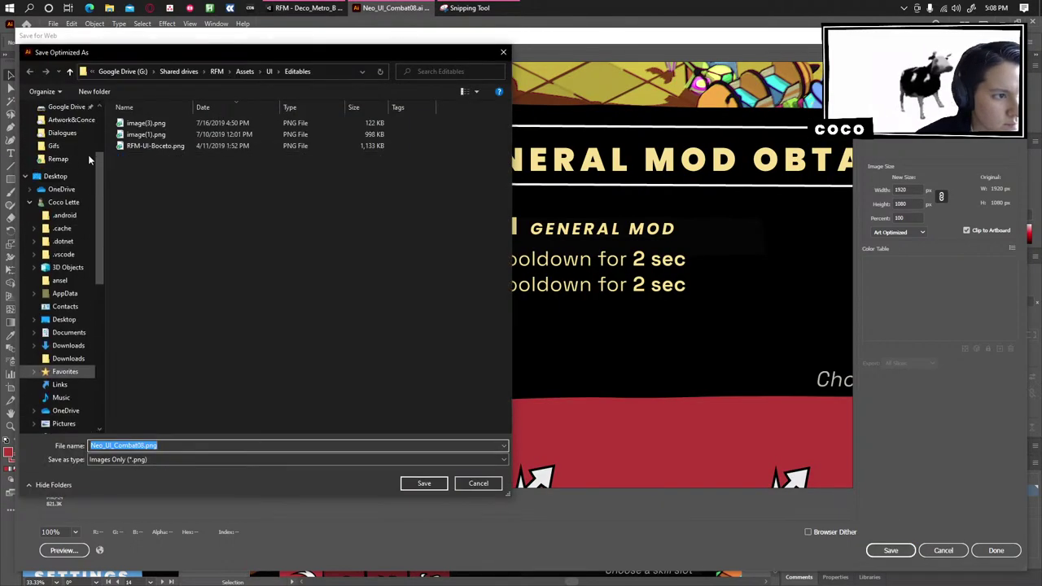
scroll(88, 159, "up", 1)
left_click(63, 124)
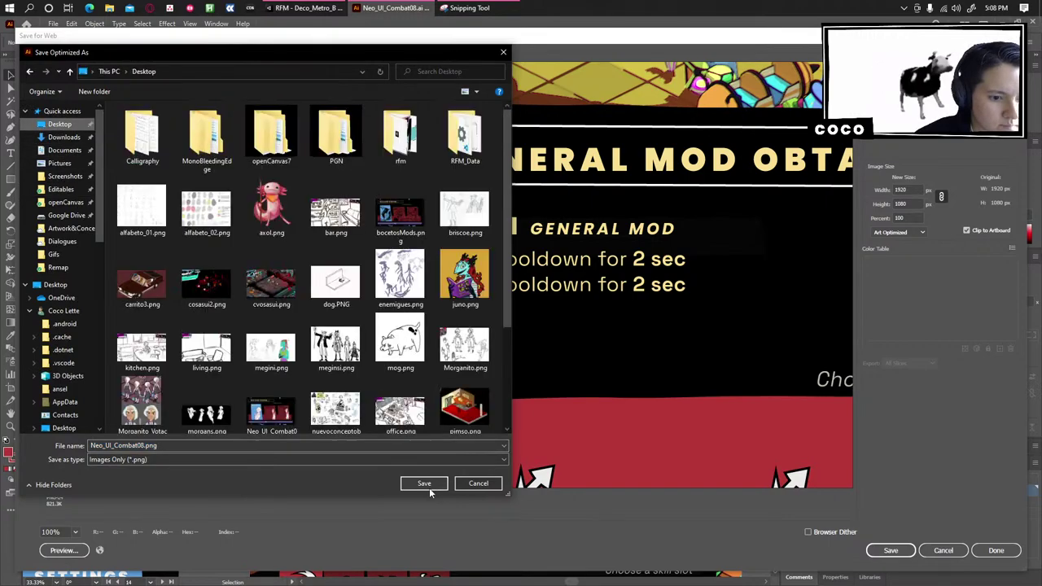
left_click(430, 487)
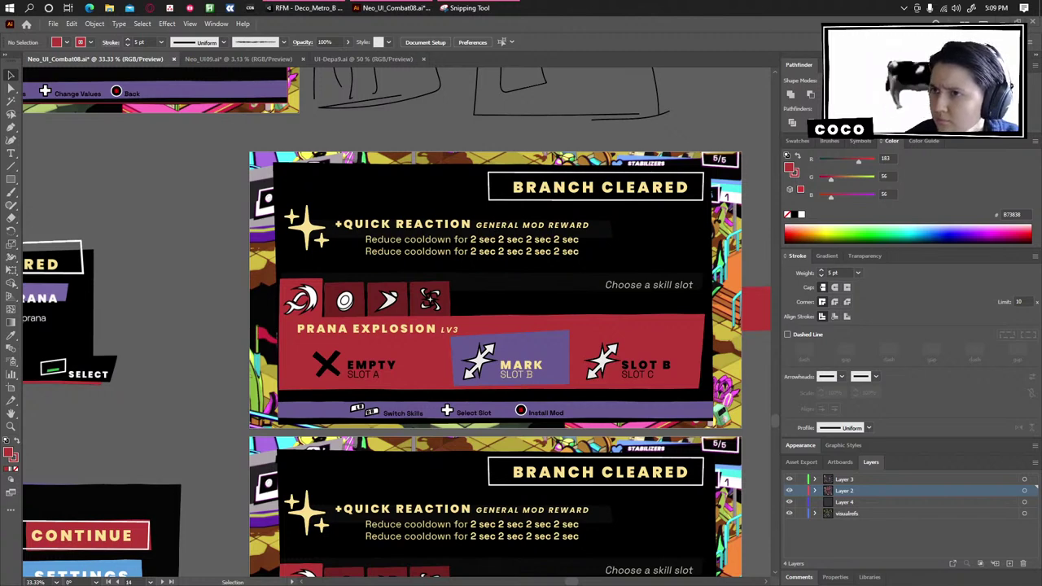
Bring the PureRef window with the General Mod Obtained mockup over the canvas, enlarge it and adjust the image's framing.
left_click_drag(1041, 198, 353, 233)
scroll(353, 233, "up", 7)
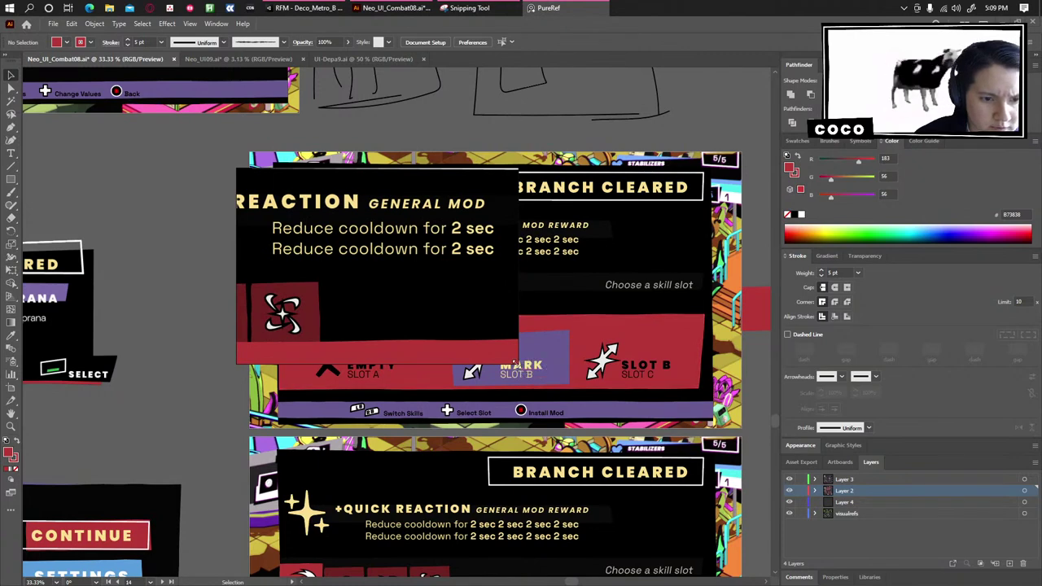
left_click_drag(518, 363, 857, 549)
left_click_drag(519, 373, 702, 415)
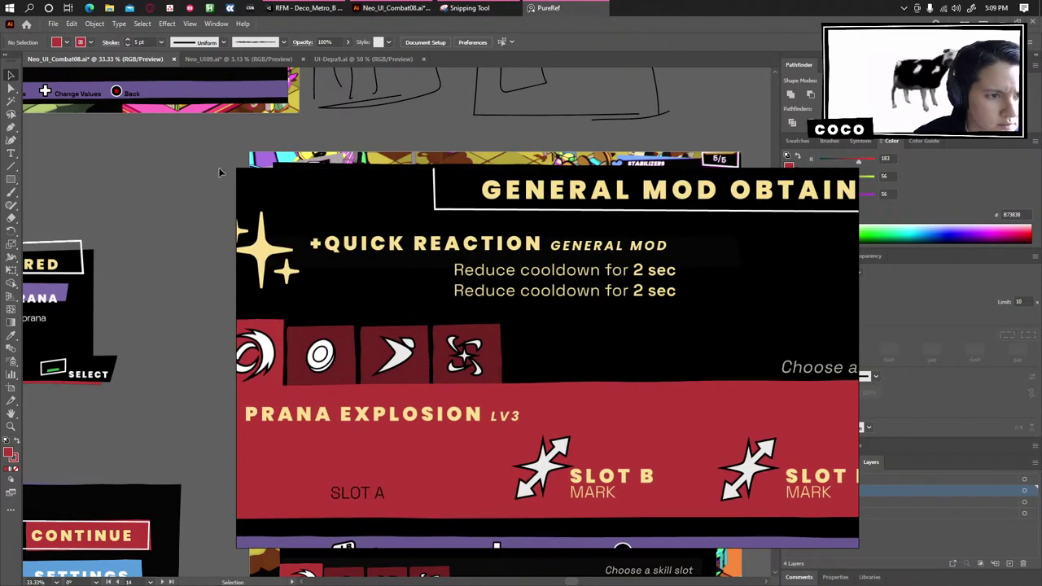
left_click_drag(236, 168, 3, 41)
left_click_drag(371, 215, 225, 160)
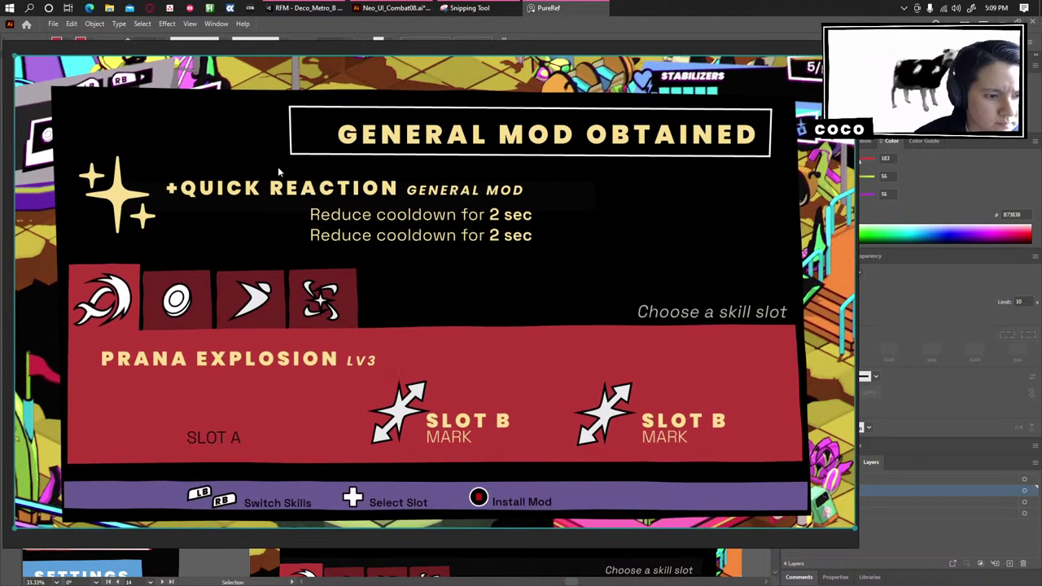
scroll(289, 180, "up", 2)
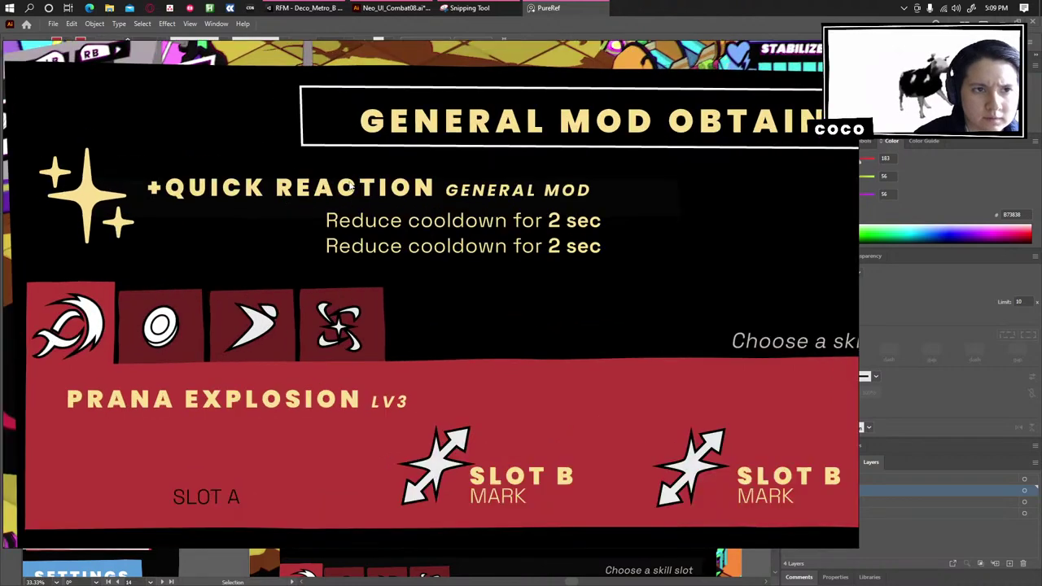
Switch to the Unity build and toggle the PureRef mockup over it to compare it with the in-game Branch Cleared screen.
left_click(271, 12)
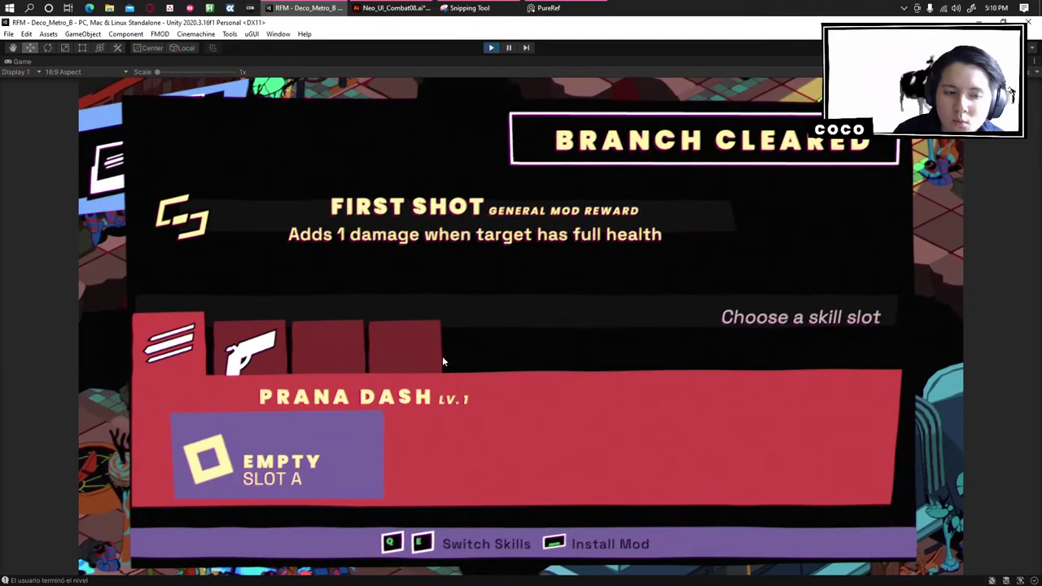
mouse_move(547, 8)
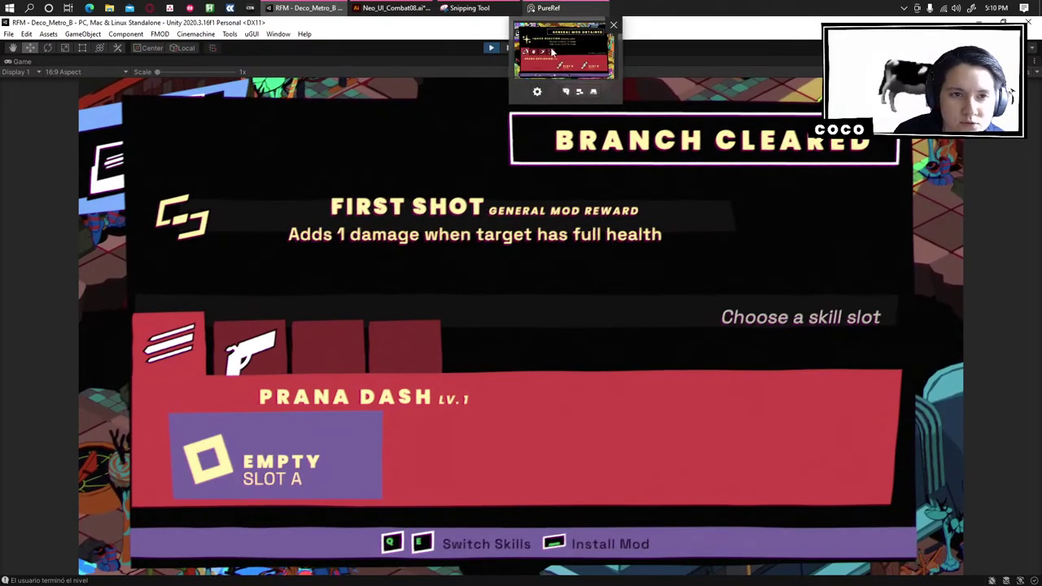
left_click(550, 47)
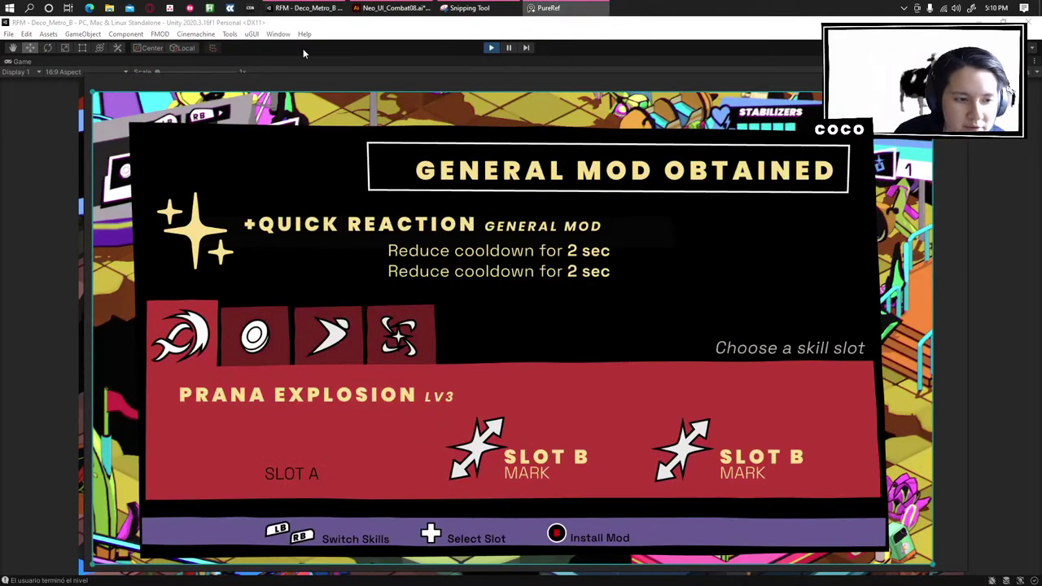
left_click(572, 8)
left_click(572, 7)
left_click(572, 8)
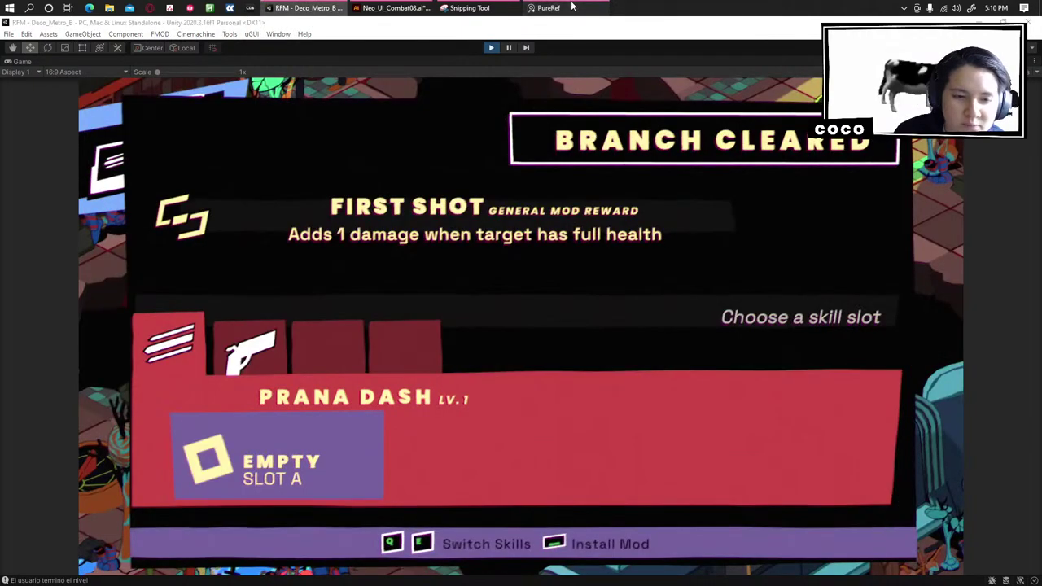
Toggle the PureRef General Mod Obtained mockup over the in-game Branch Cleared screen to compare title, mod text and skill slot layout.
left_click(572, 7)
left_click(572, 7)
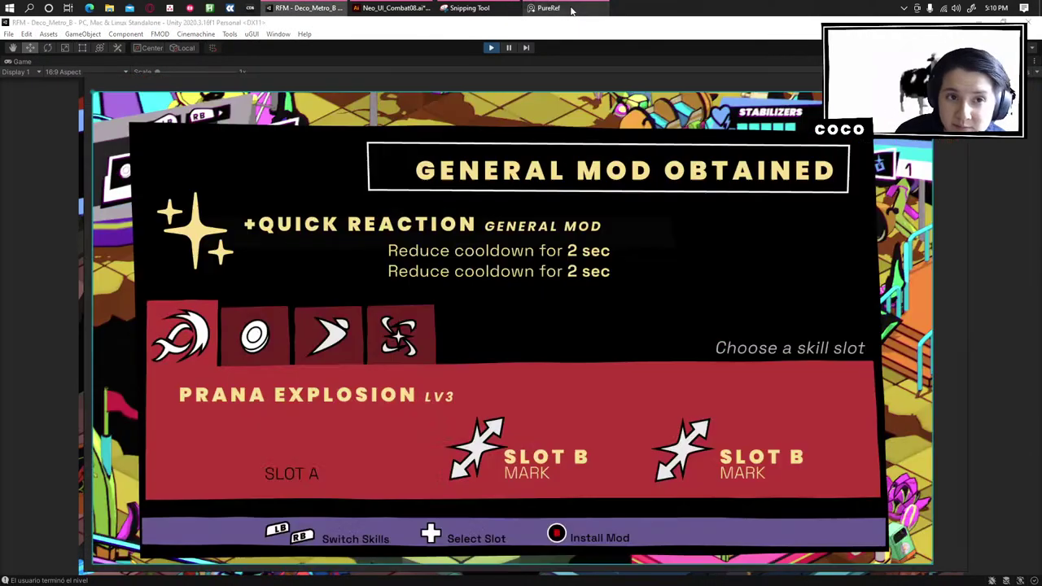
left_click(573, 7)
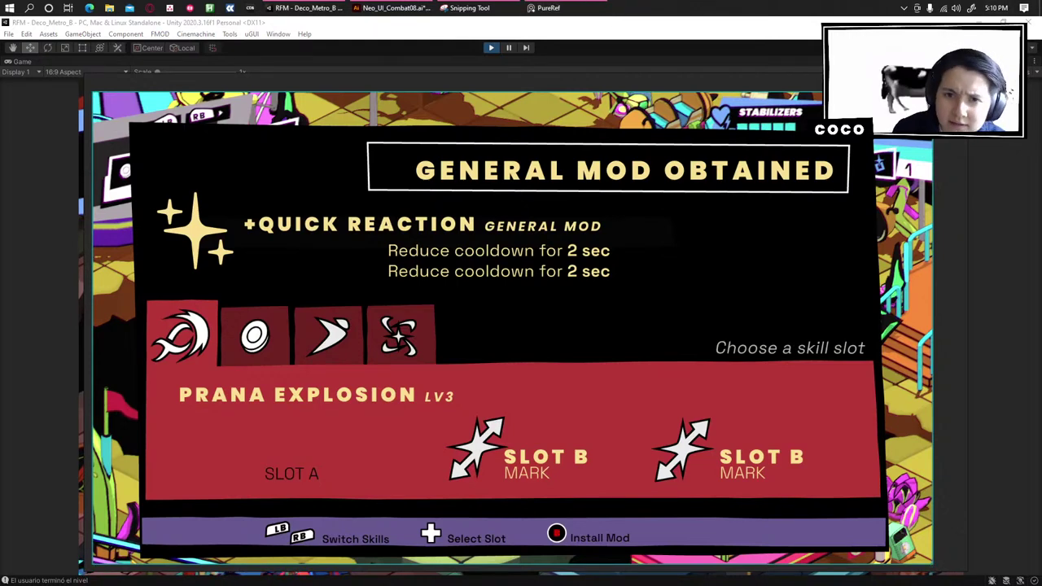
left_click(559, 10)
left_click(558, 9)
left_click(558, 9)
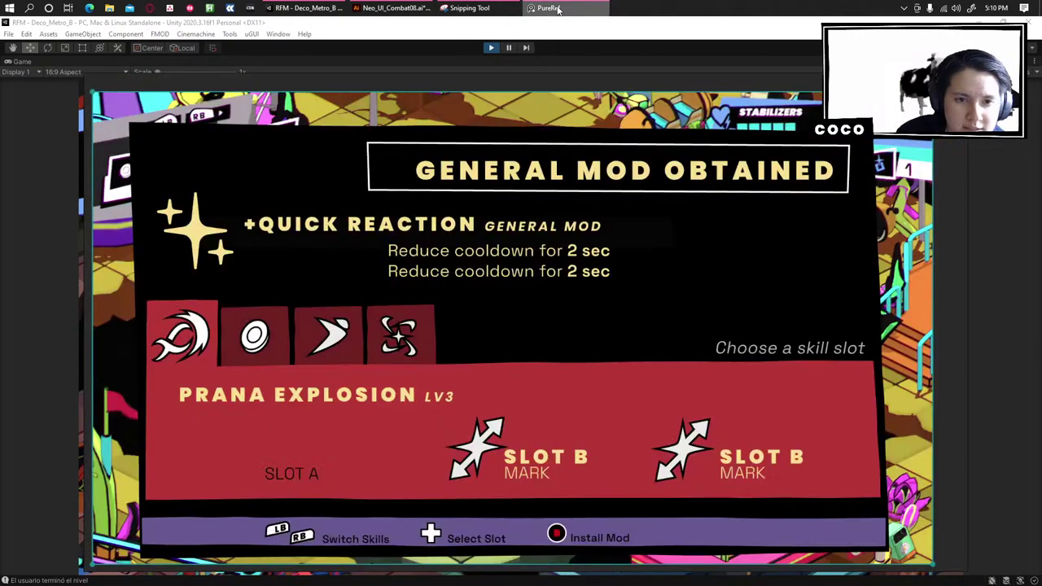
left_click(558, 9)
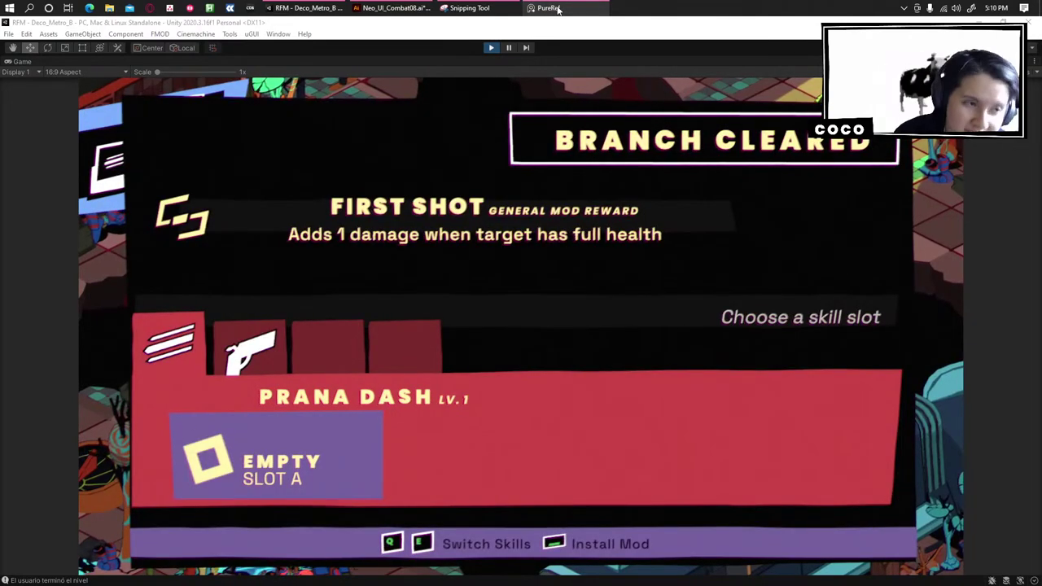
left_click(558, 9)
left_click(558, 9)
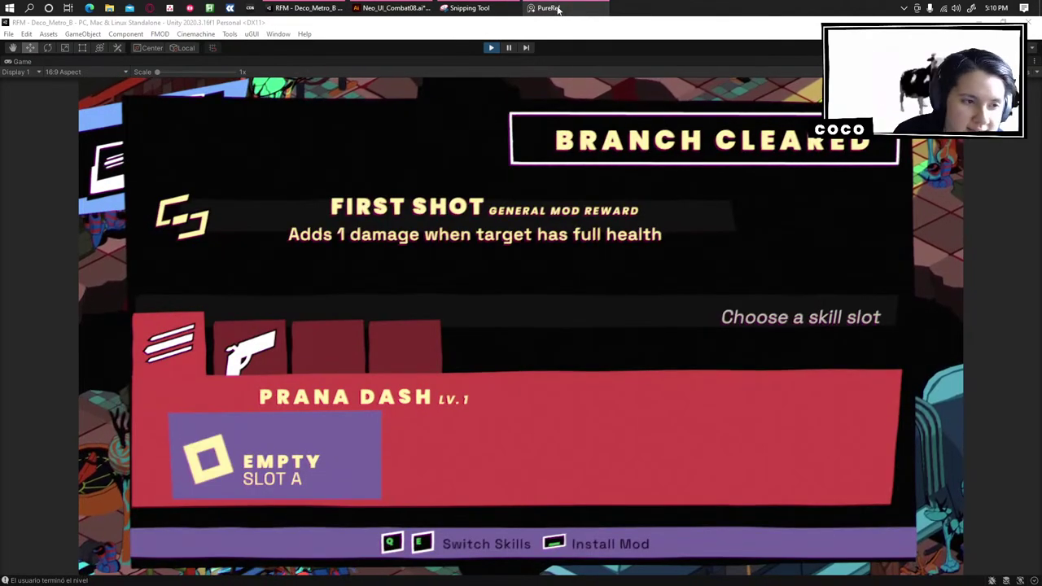
left_click(558, 9)
left_click(558, 9)
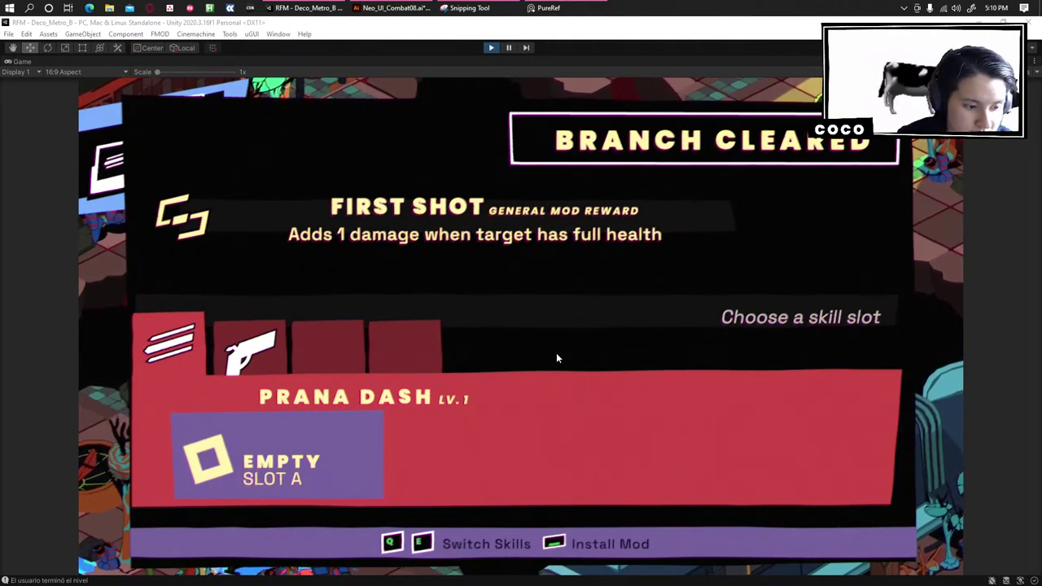
Cycle the game's reward screen between the Prana Dash and Revolver skills to check how the skill tabs switch.
left_click(382, 380)
key("e")
key("q")
key("e")
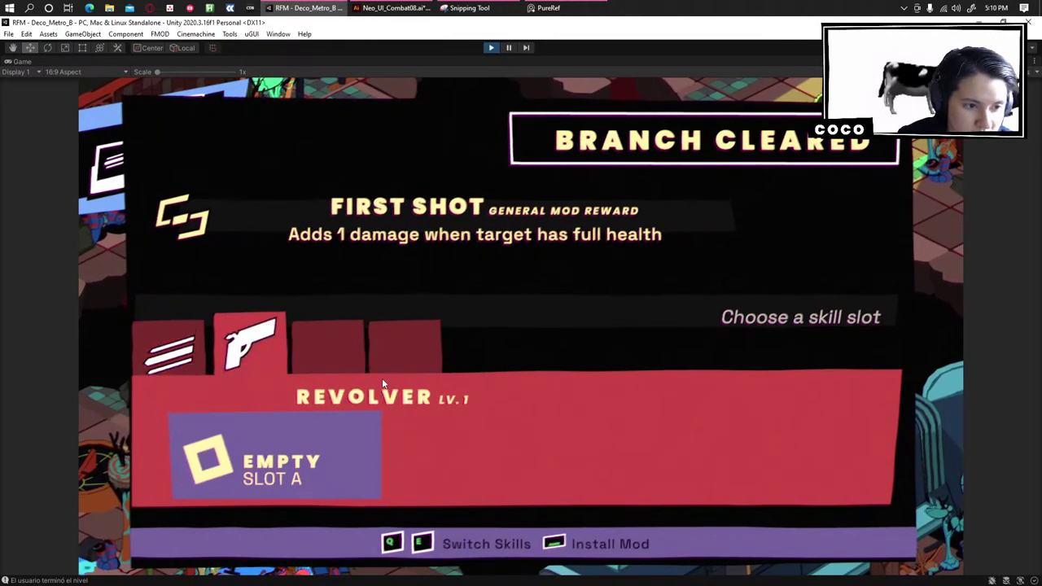
key("q")
key("e")
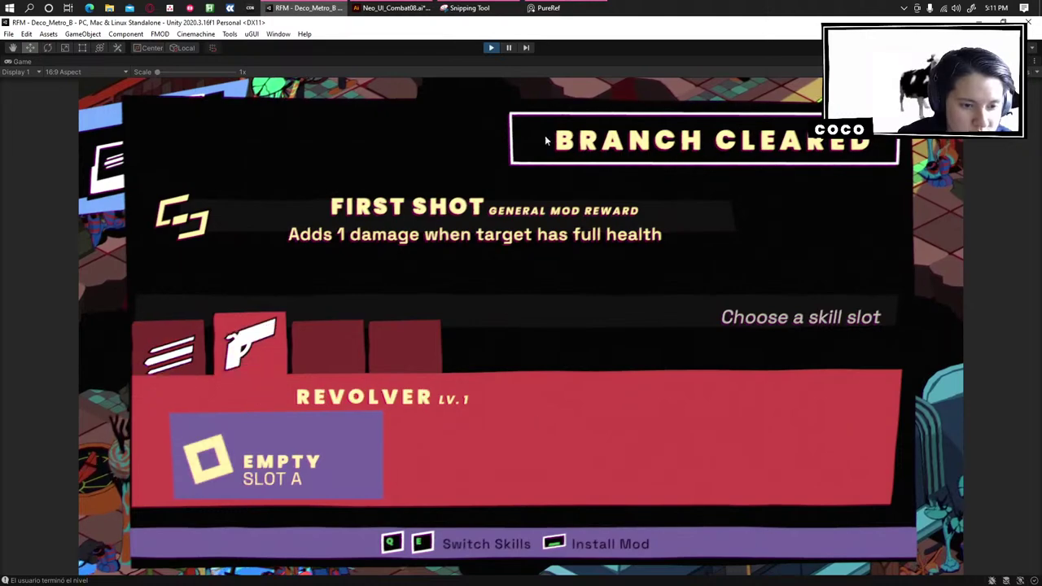
key("q")
Bring the PureRef mockup back over the game and flip it on and off to compare the skill tabs and slots.
mouse_move(550, 12)
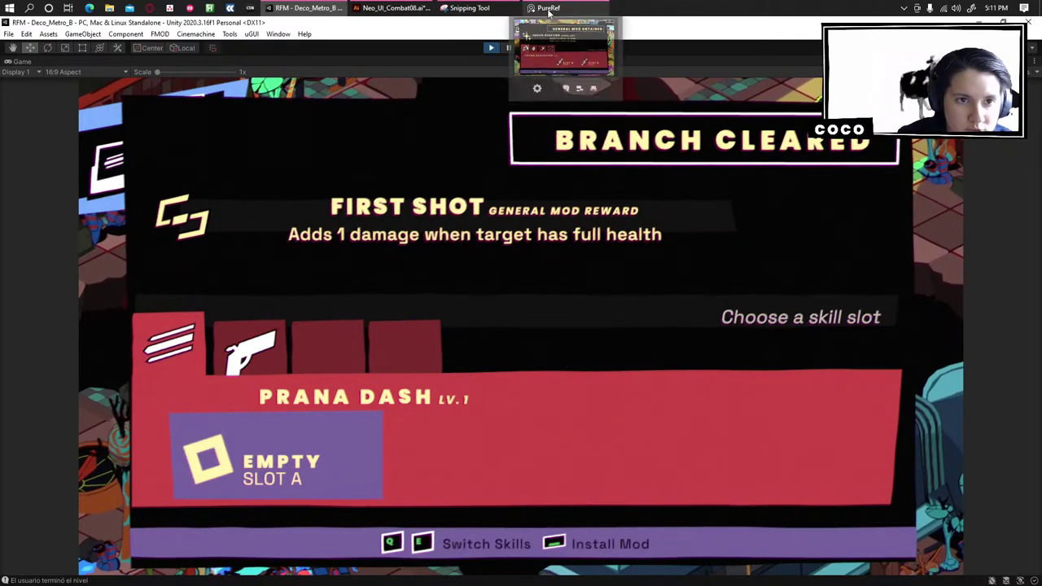
left_click(555, 62)
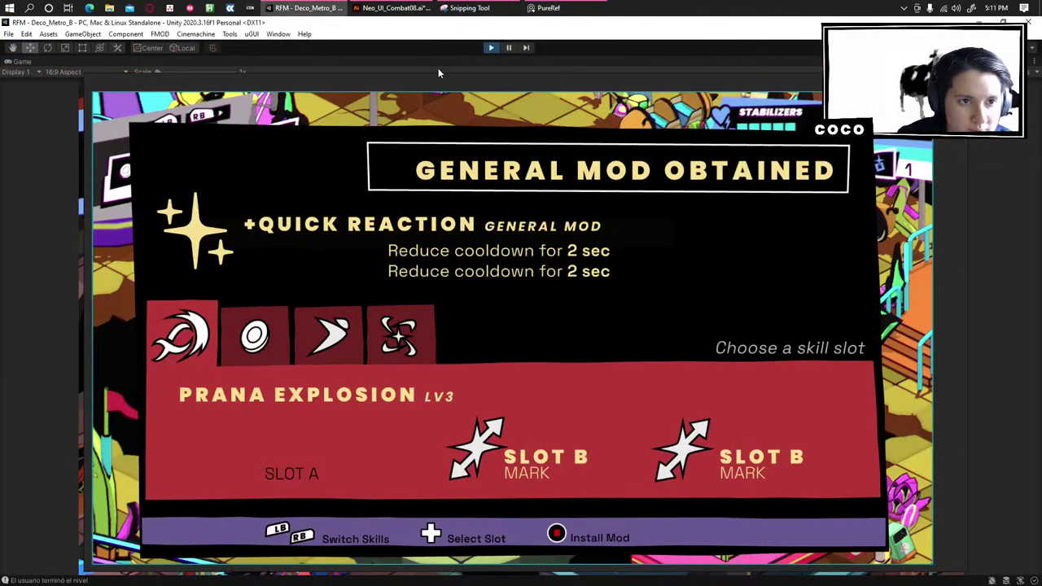
left_click(557, 7)
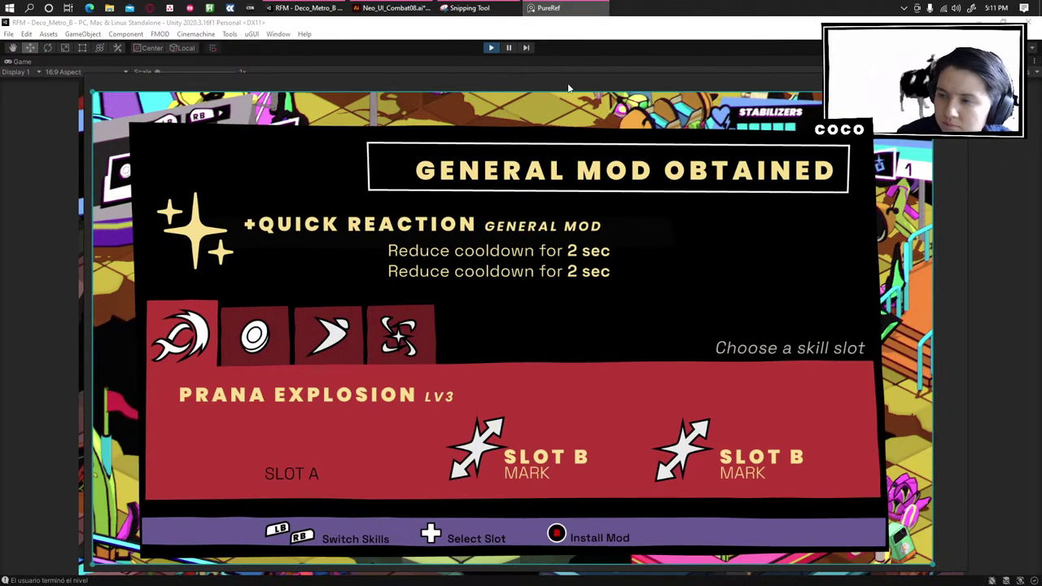
left_click(554, 9)
left_click(553, 9)
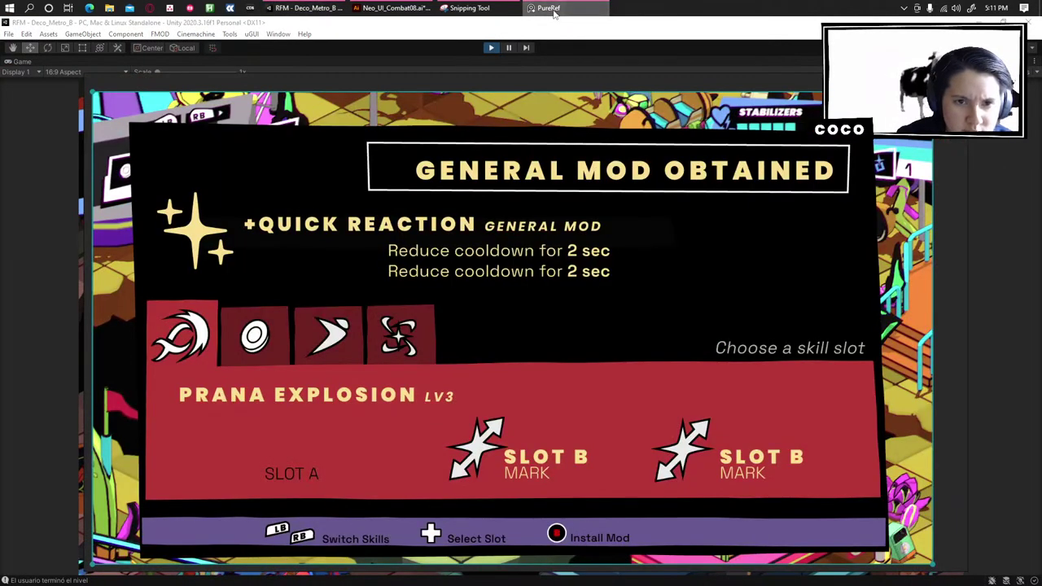
left_click(554, 9)
left_click(553, 9)
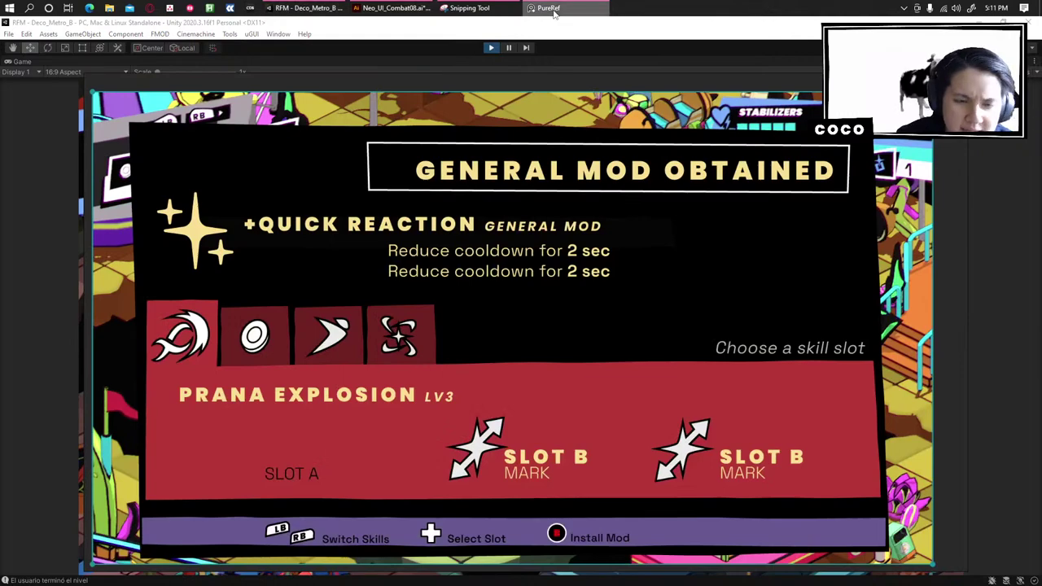
left_click(553, 9)
Return to the game and continue past the Delving Deeper screen with the Special Mod branch.
left_click(598, 337)
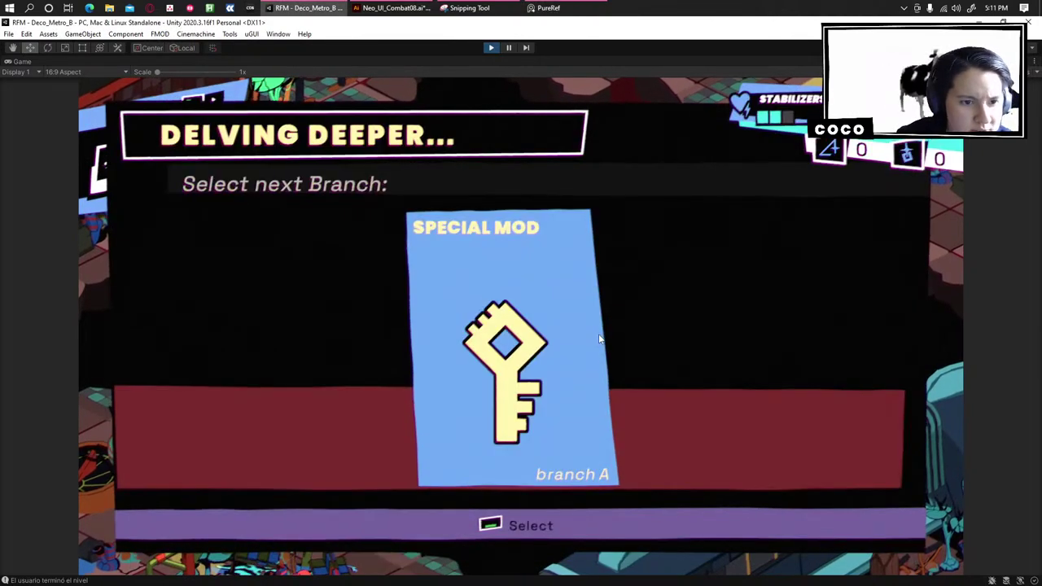
left_click(599, 339)
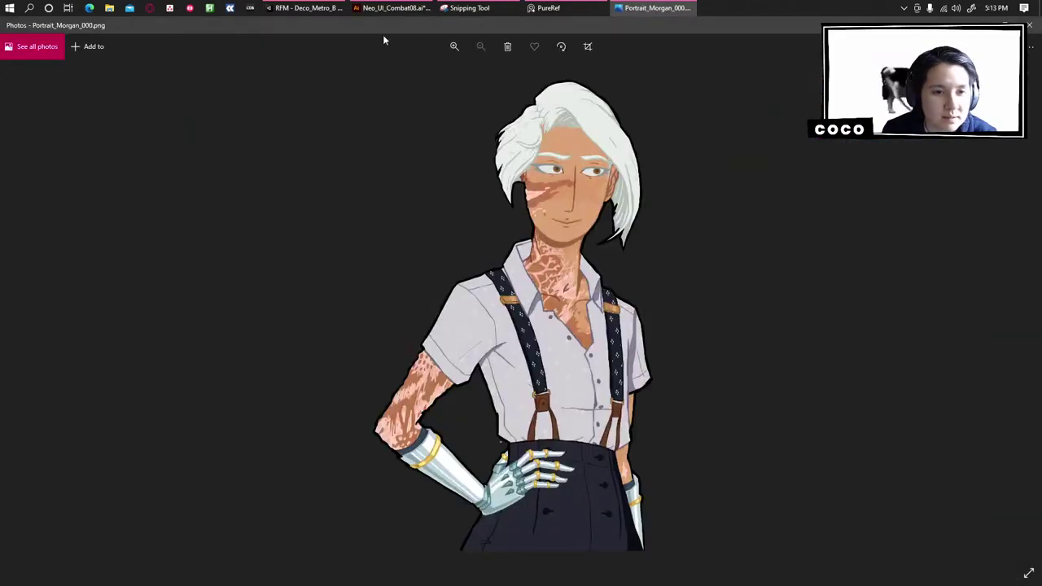
Place a narrowed Portrait_Morgan_000.png window beside the in-game dialogue portrait, compare the two and minimize the image.
left_click_drag(384, 39, 630, 167)
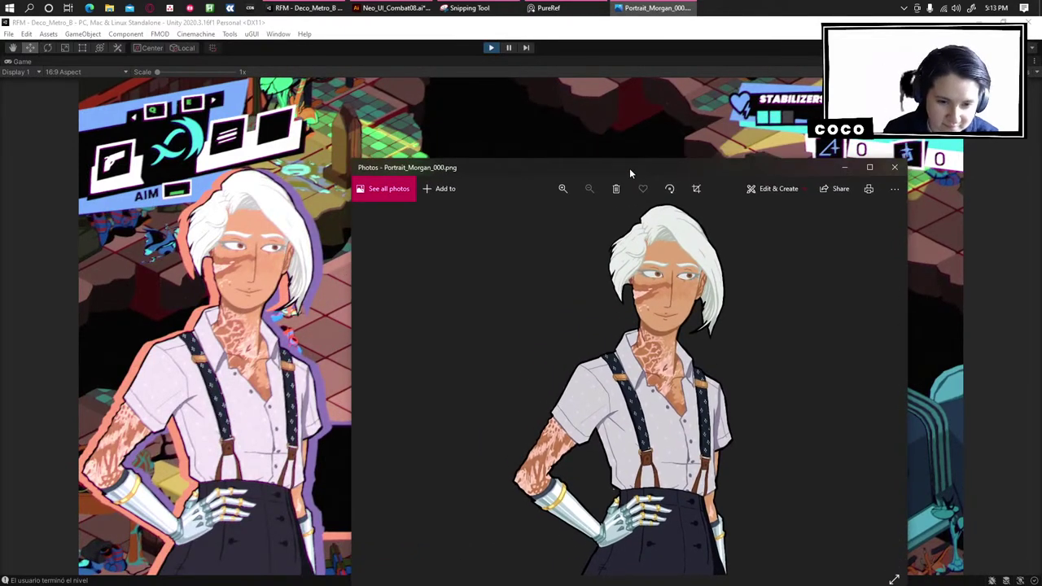
left_click_drag(456, 161, 453, 100)
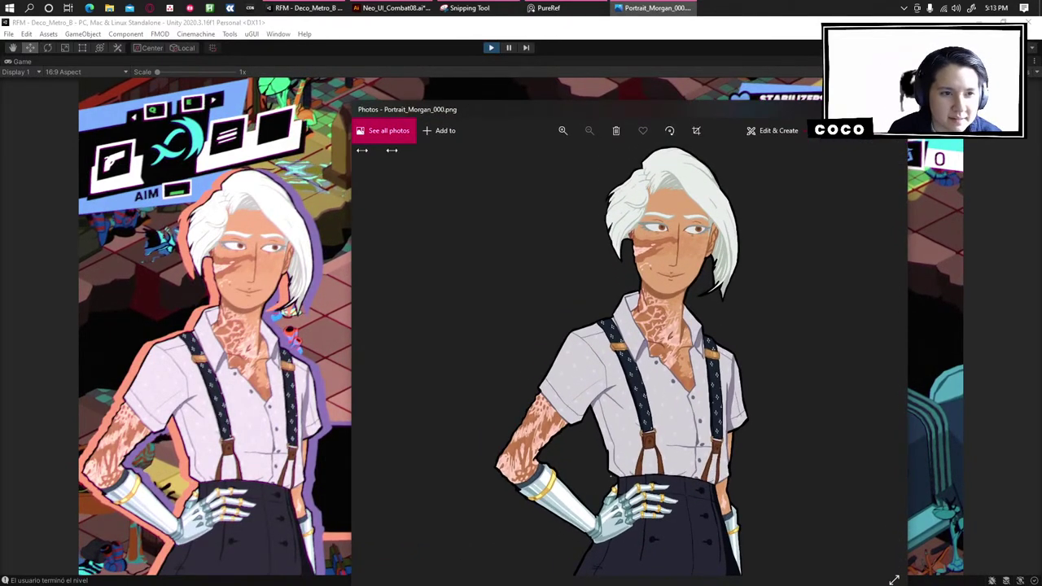
left_click_drag(362, 150, 590, 149)
left_click_drag(743, 128, 502, 103)
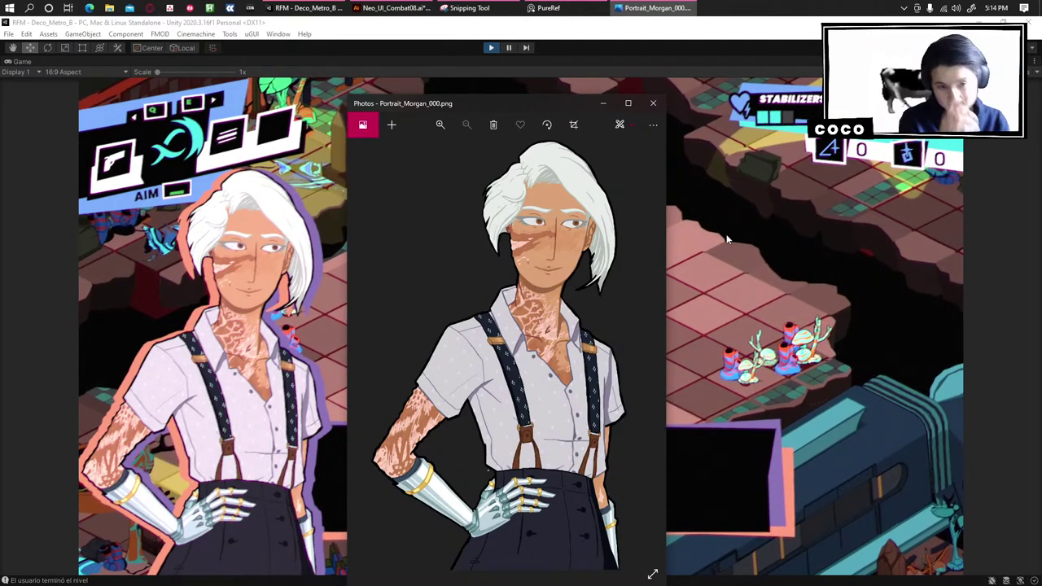
left_click(599, 104)
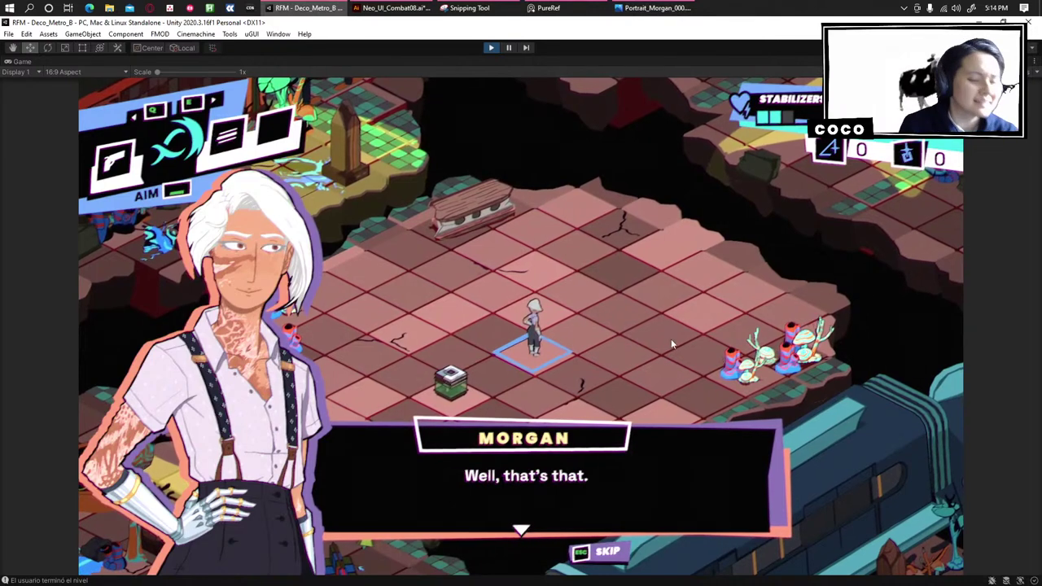
Advance Morgan's dialogue and the special mod explanation to reach the Branch Cleared special mod choice.
key("space")
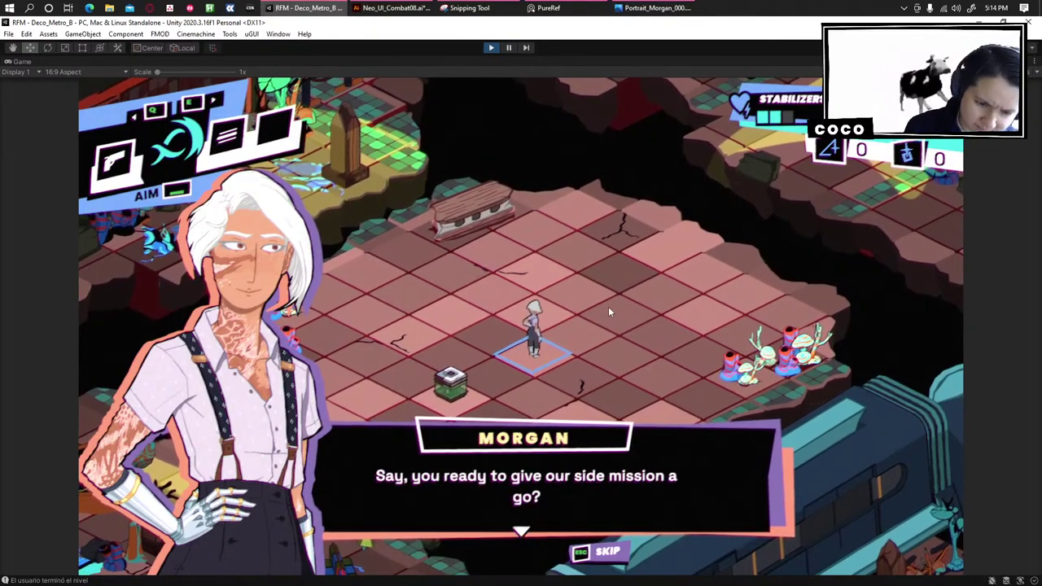
left_click(608, 307)
left_click(608, 306)
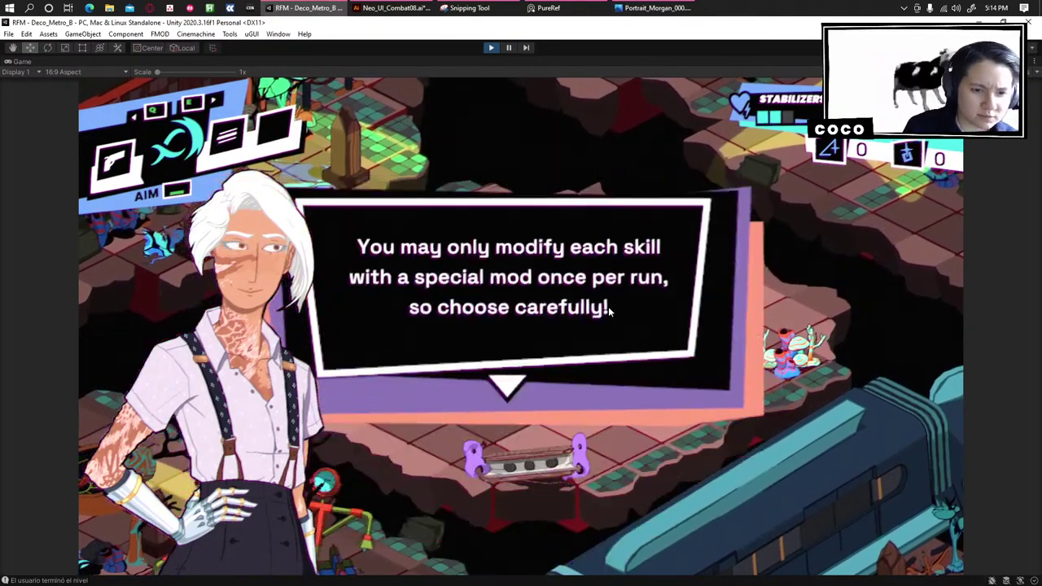
left_click(608, 307)
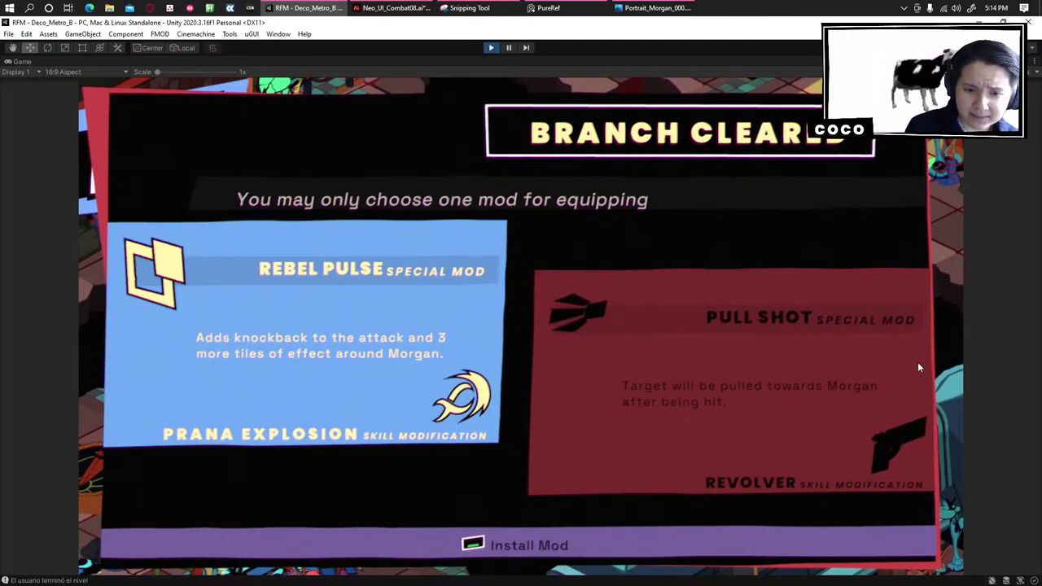
Switch to Illustrator and find the Branch Cleared mockup with the Big Boom and Rebel Pulse special mod cards.
left_click(391, 7)
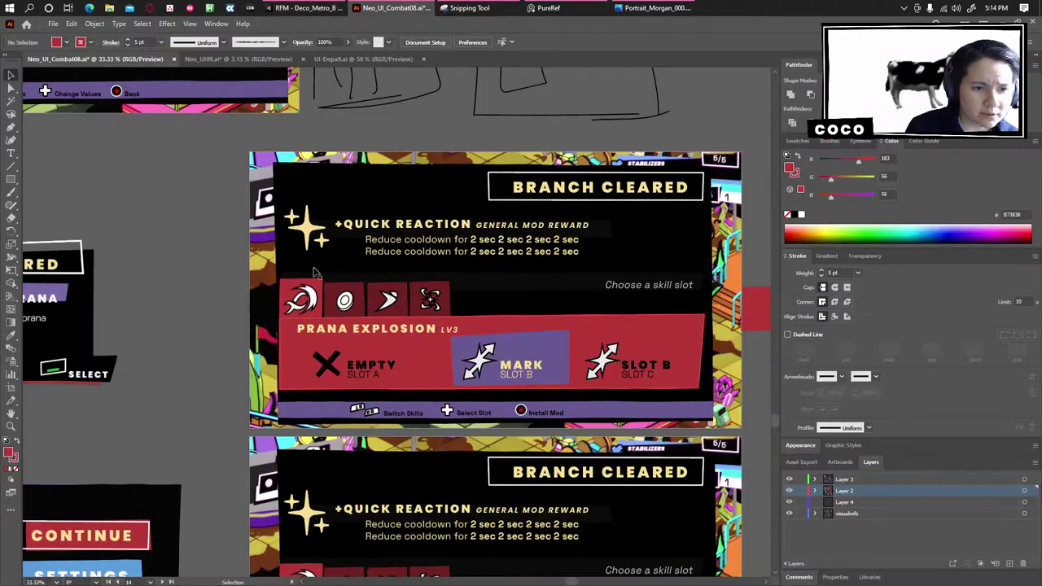
scroll(216, 301, "down", 2)
left_click_drag(672, 397, 288, 131)
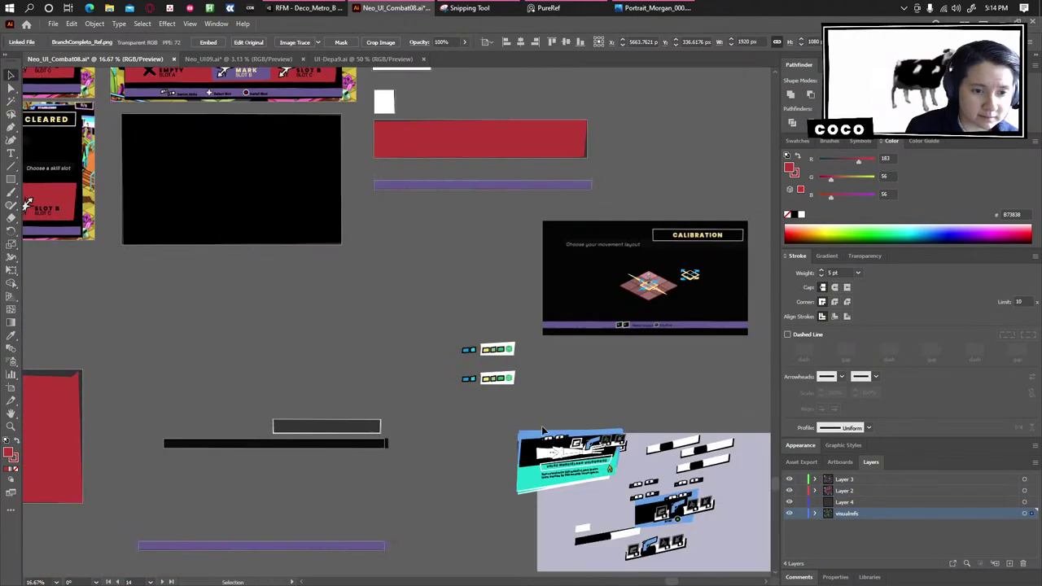
scroll(751, 489, "down", 1)
left_click_drag(271, 424, 513, 462)
left_click_drag(385, 246, 405, 283)
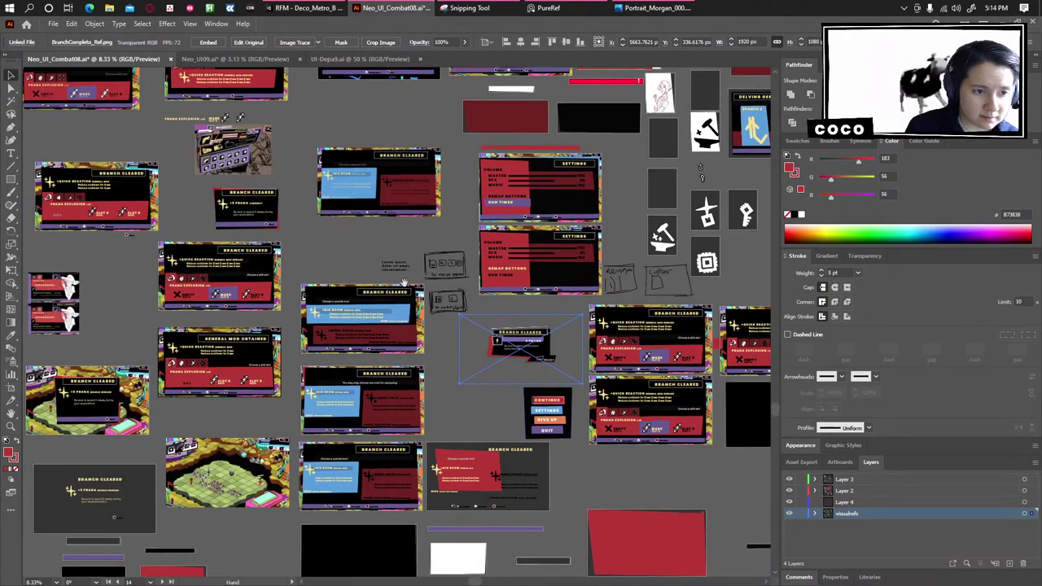
left_click_drag(385, 445, 531, 334)
scroll(547, 335, "up", 3)
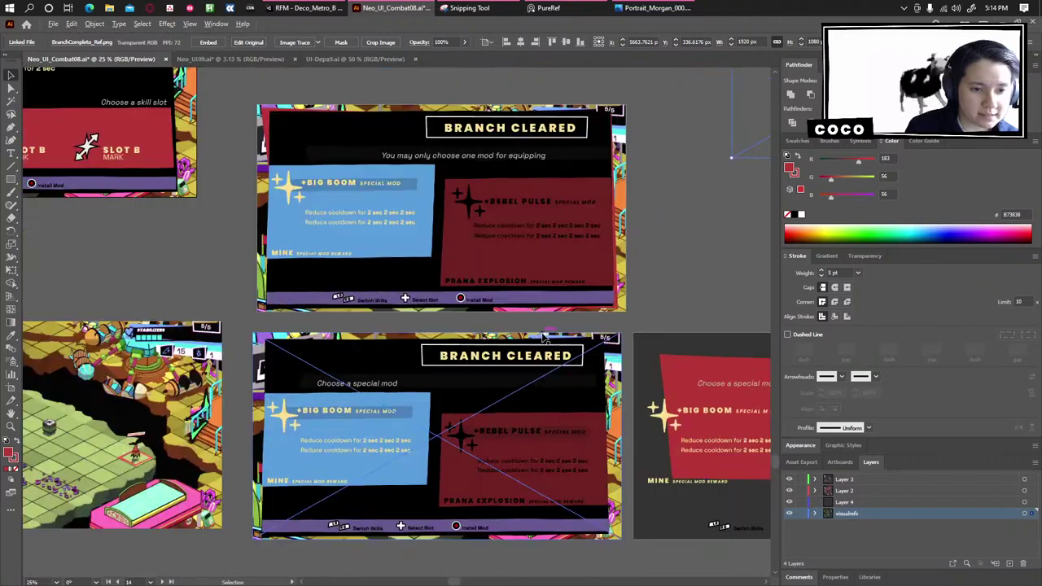
scroll(640, 277, "up", 1)
left_click_drag(601, 419, 603, 261)
scroll(599, 330, "up", 1)
left_click_drag(445, 409, 425, 305)
scroll(647, 309, "up", 1)
Inspect the two description lines on the mockup's Rebel Pulse card and clear the selection.
left_click(396, 337)
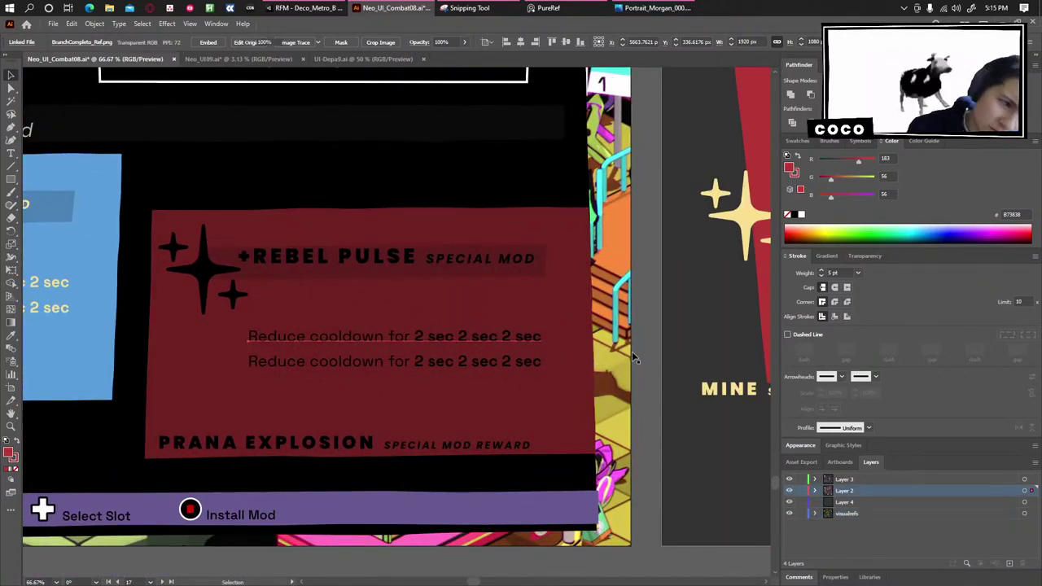
left_click(650, 403)
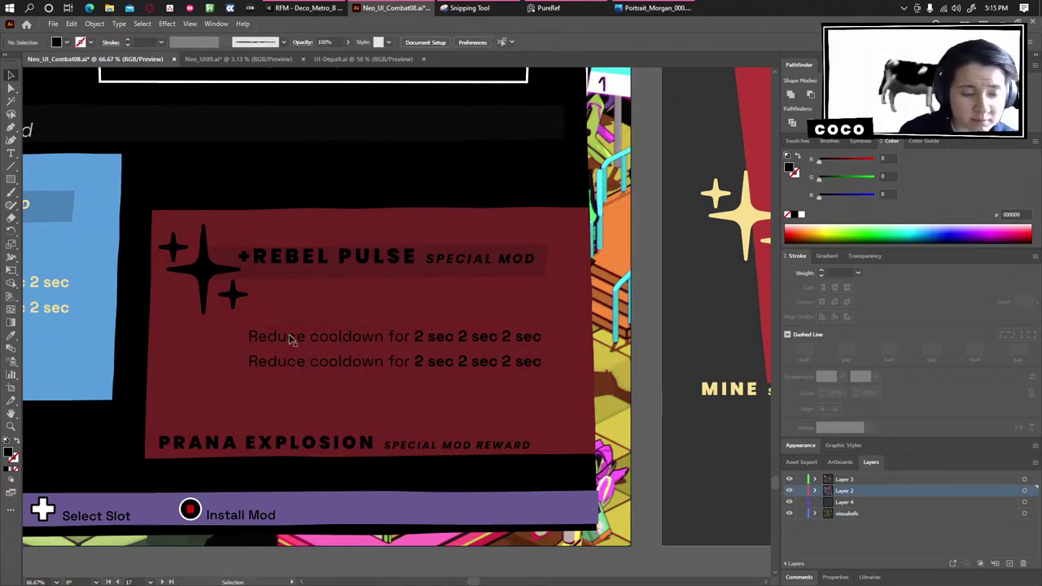
left_click(308, 369)
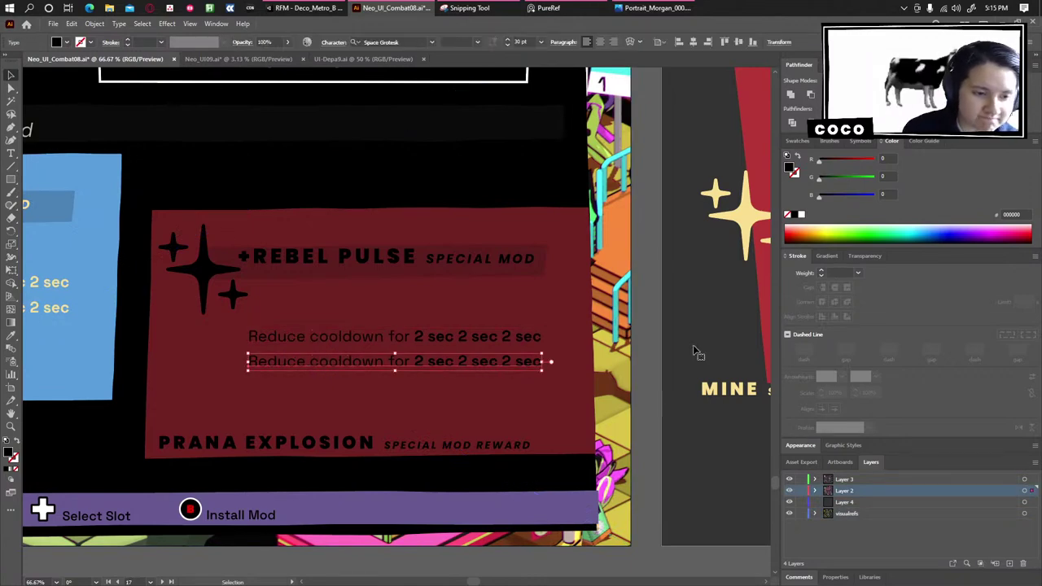
key("ctrl+shift+a")
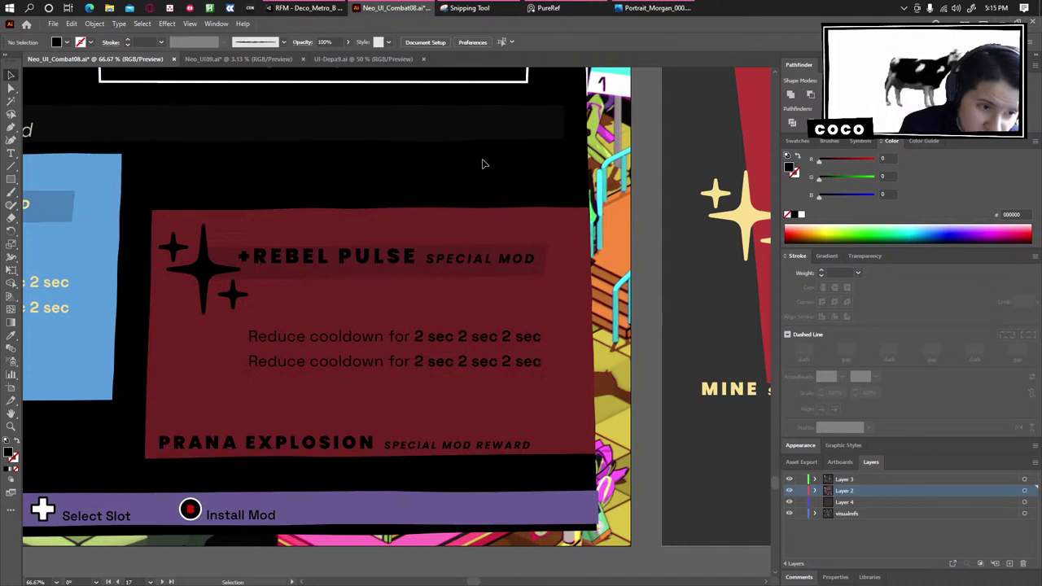
Switch back to the Unity build and alternate between the Rebel Pulse and Pull Shot cards to check their highlighted and dimmed states.
left_click(628, 10)
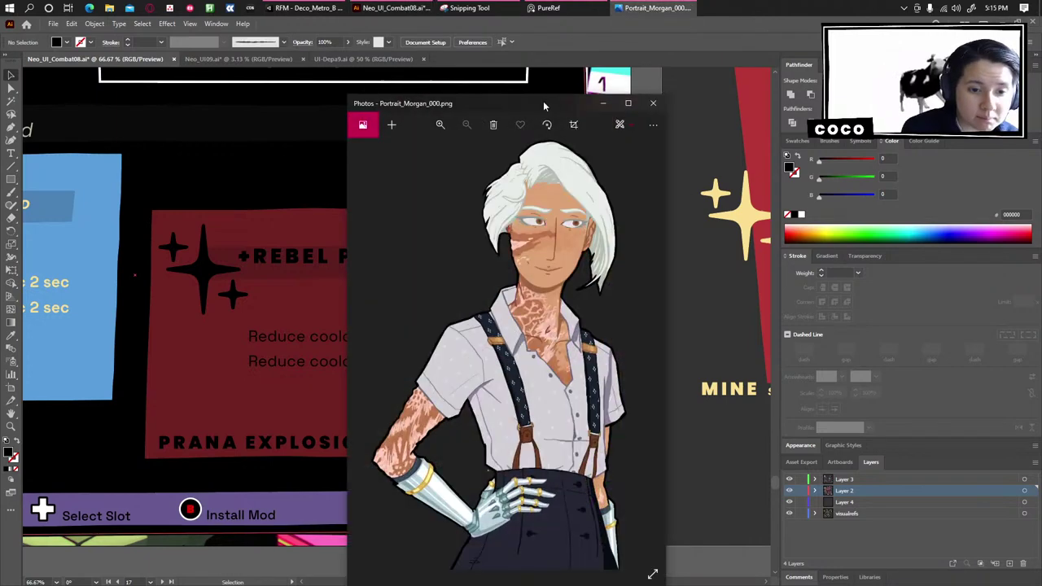
left_click(651, 8)
left_click(306, 8)
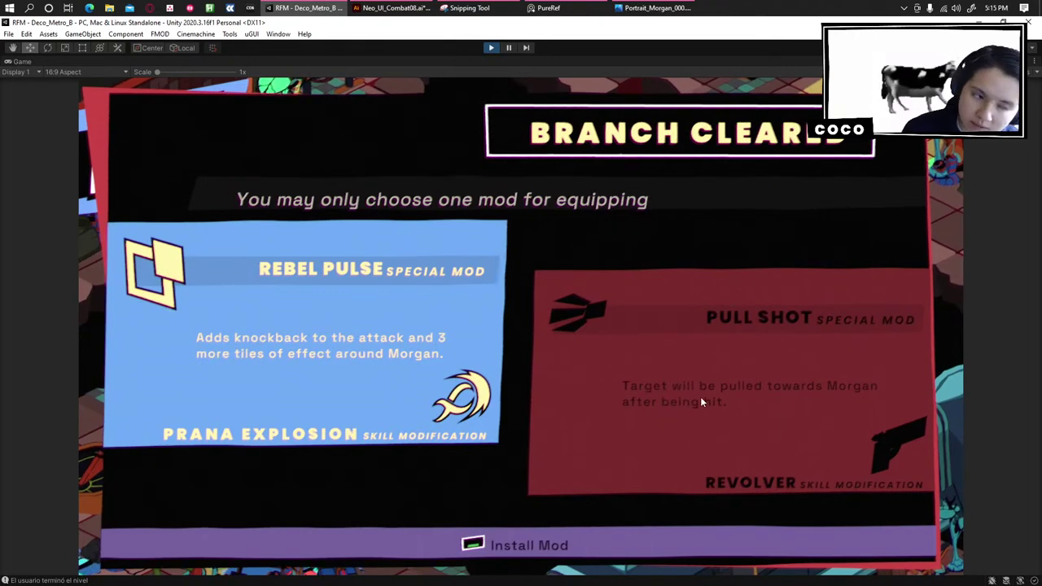
key("Right")
key("Left")
key("Right")
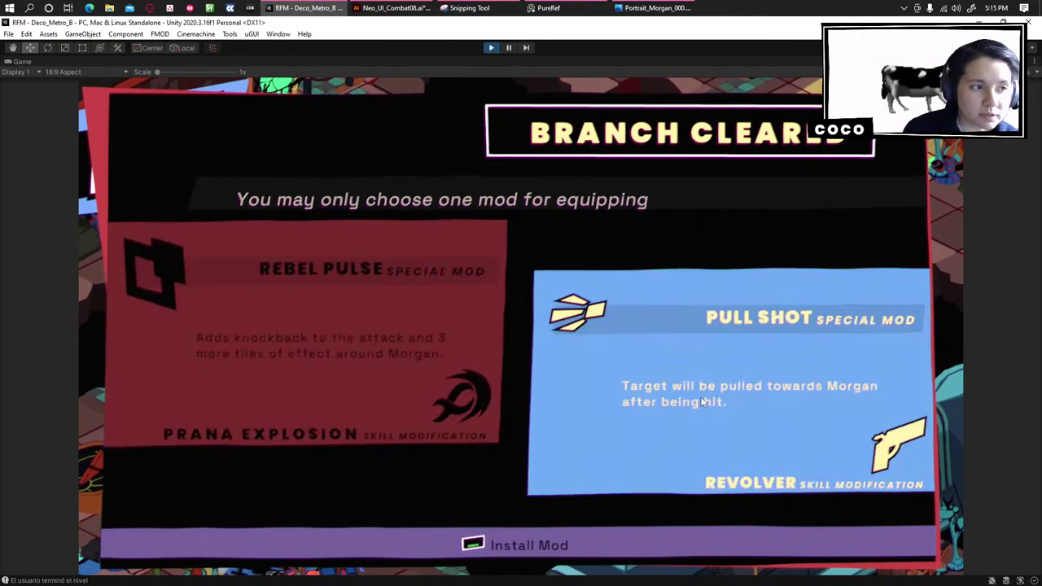
key("Left")
key("Right")
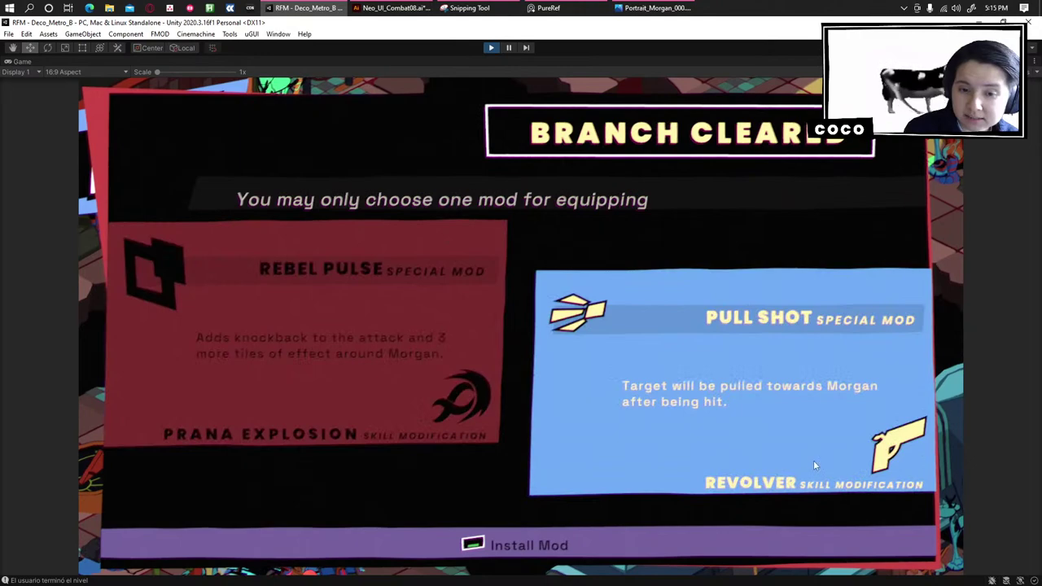
key("Left")
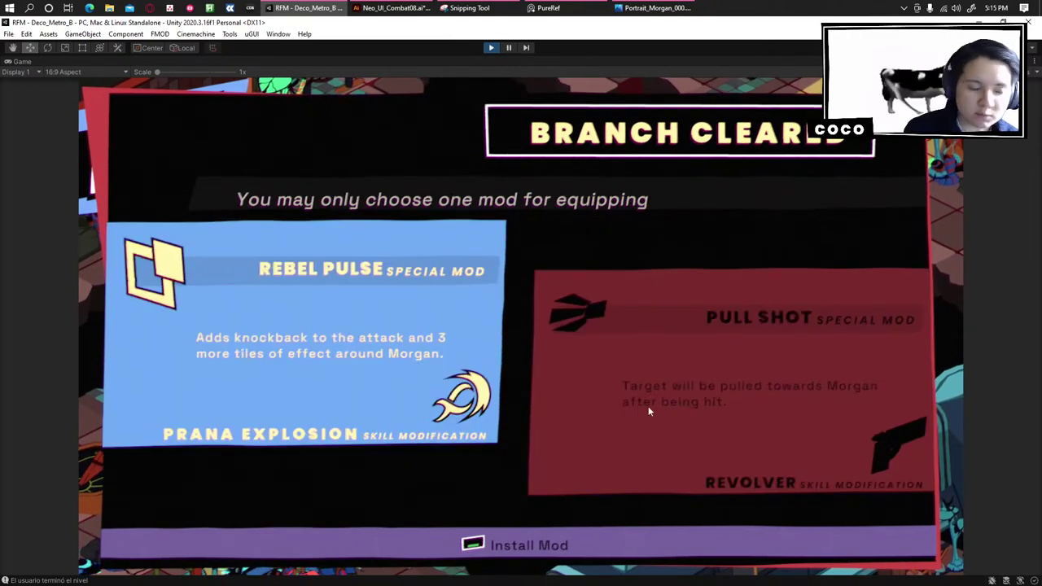
Install the Rebel Pulse special mod as the branch reward and skip Morgan's follow-up dialogue.
key("Right")
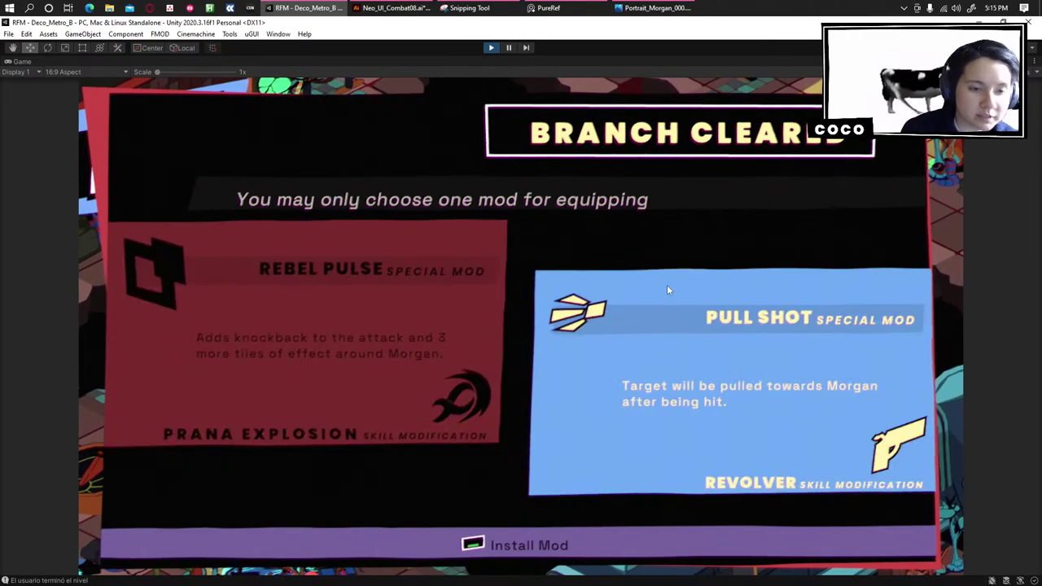
key("Left")
key("Return")
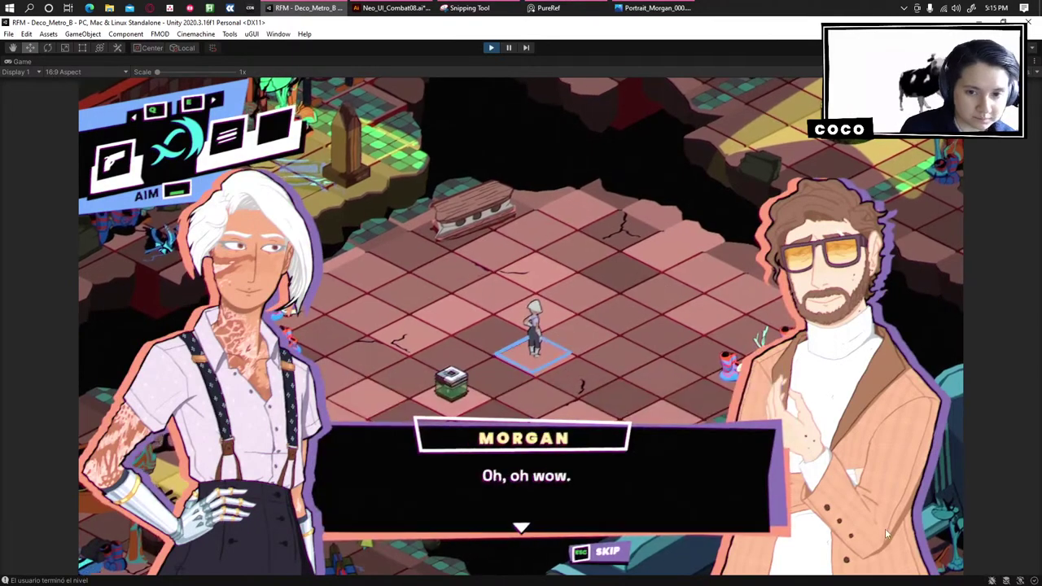
key("Escape")
Compare the Mod and Prana branch cards in their highlighted states and choose Prana, branch B, as the next branch.
key("Right")
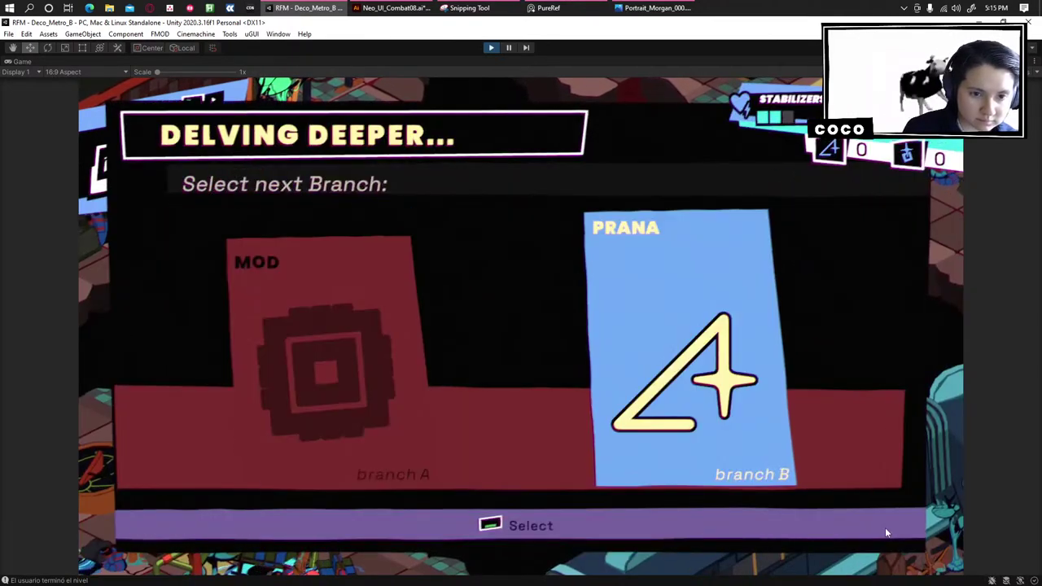
key("Left")
key("Right")
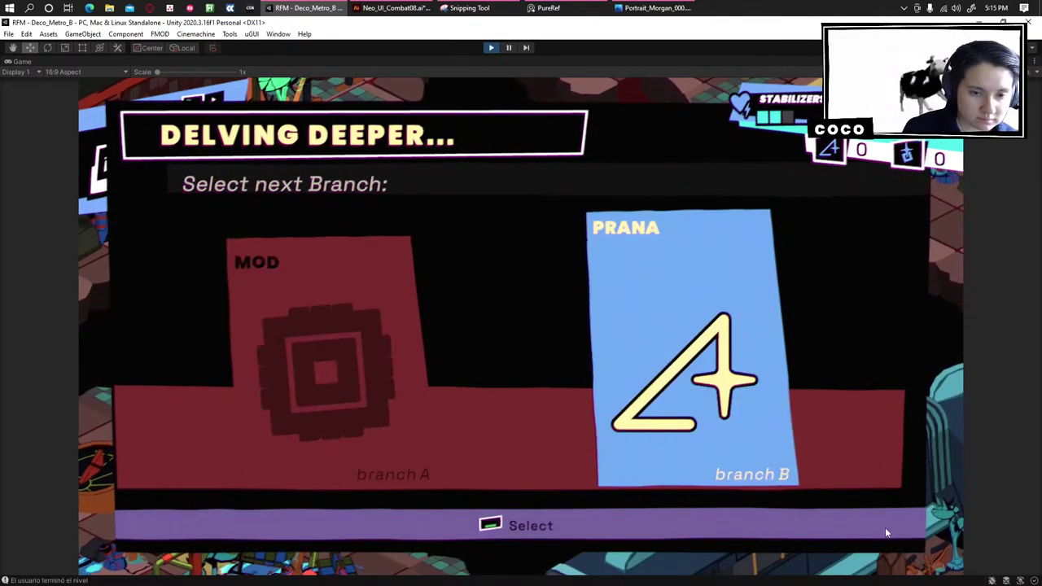
key("Return")
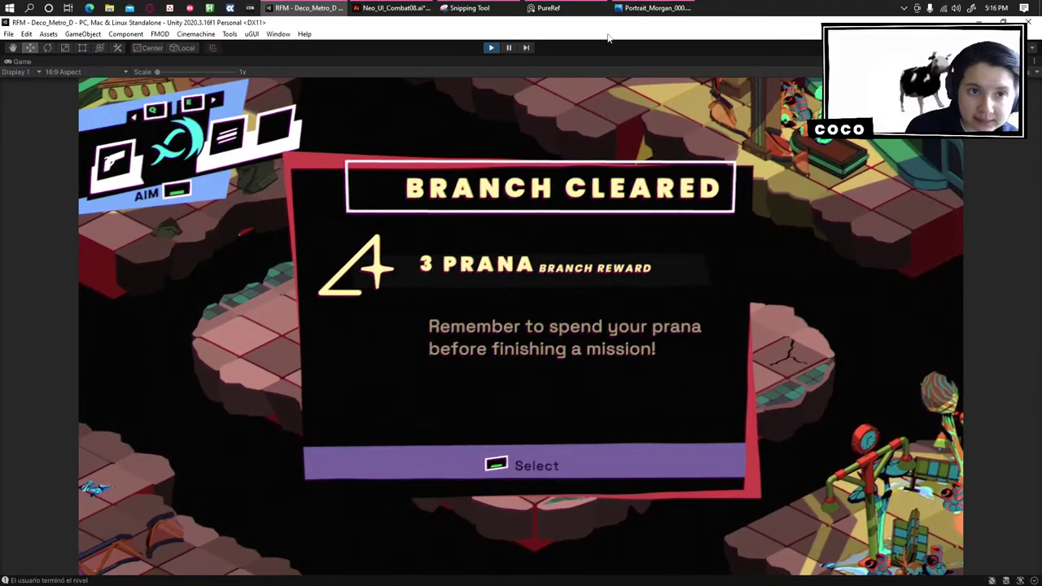
Switch to Illustrator and find the Branch Cleared mockup with the +5 Prana branch reward.
left_click(403, 10)
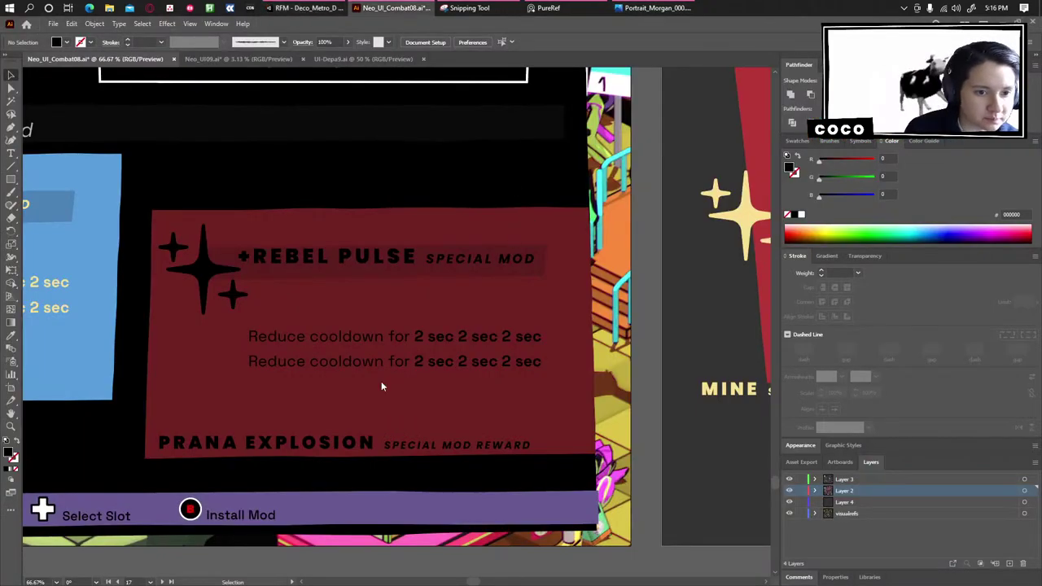
scroll(381, 381, "down", 4)
left_click_drag(174, 418, 499, 362)
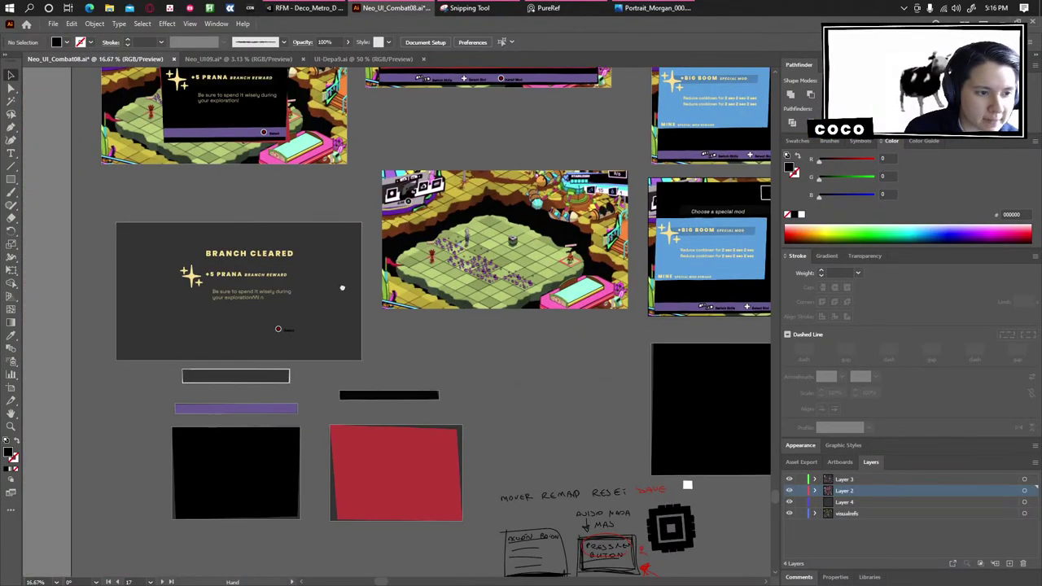
left_click_drag(356, 127, 545, 496)
scroll(464, 385, "up", 2)
left_click_drag(378, 504, 618, 289)
scroll(591, 361, "up", 2)
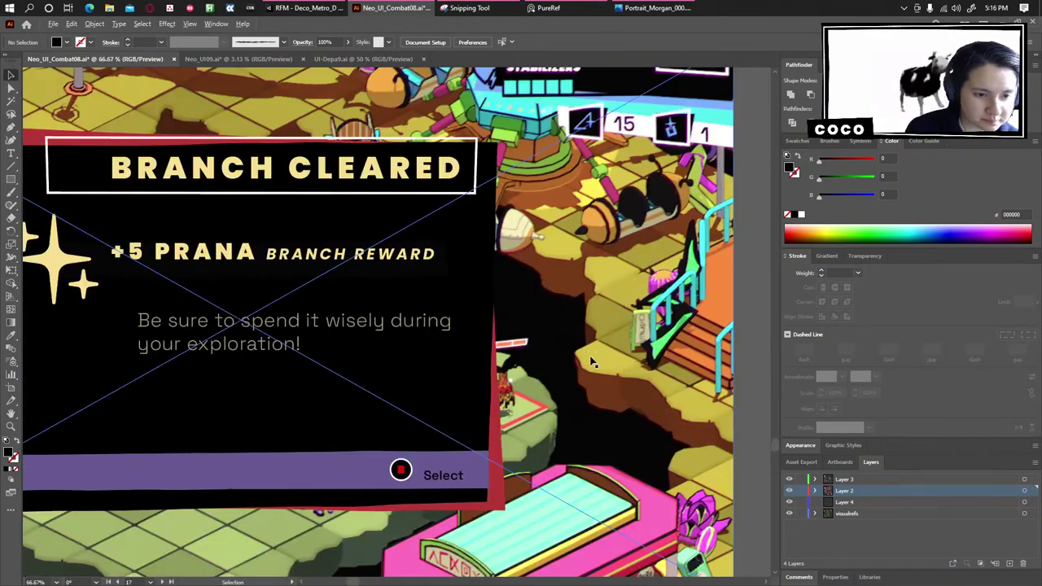
left_click_drag(415, 401, 744, 382)
scroll(544, 293, "down", 1)
left_click_drag(737, 303, 638, 372)
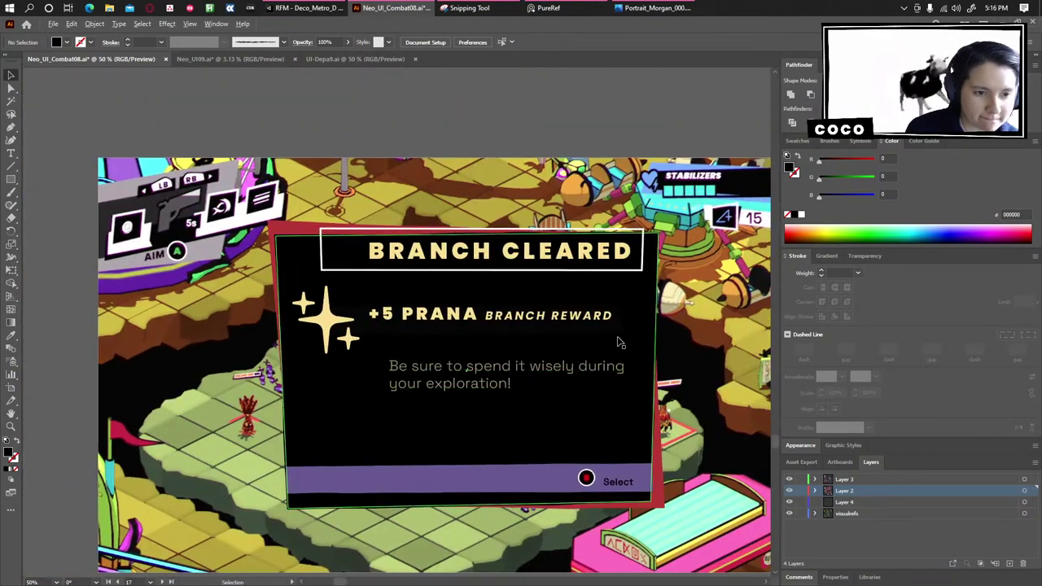
scroll(611, 422, "up", 1)
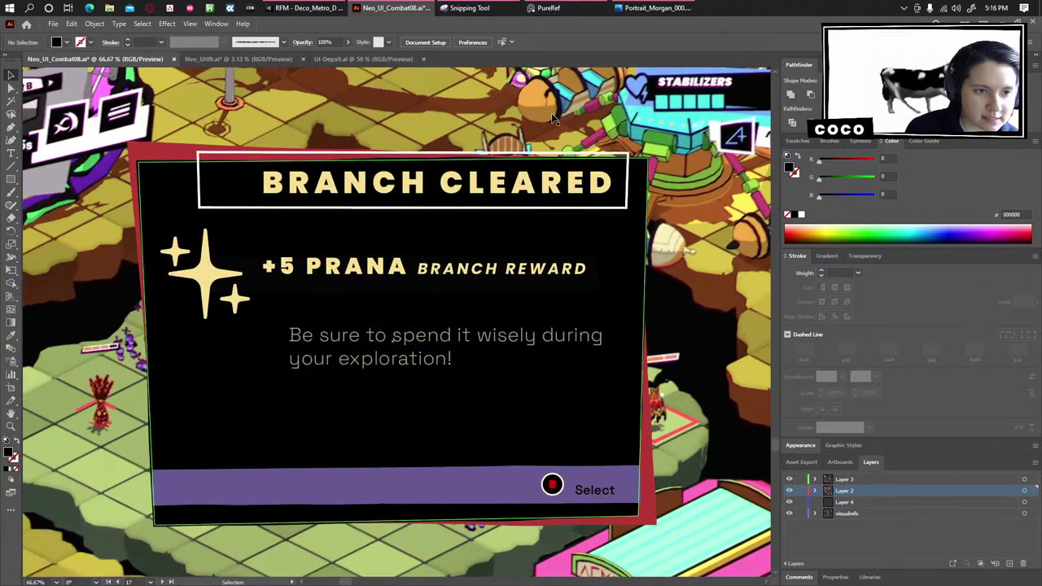
Alternate between the Unity build and the Illustrator mockup to compare their Branch Cleared prana reward screens.
left_click(553, 119)
left_click(305, 8)
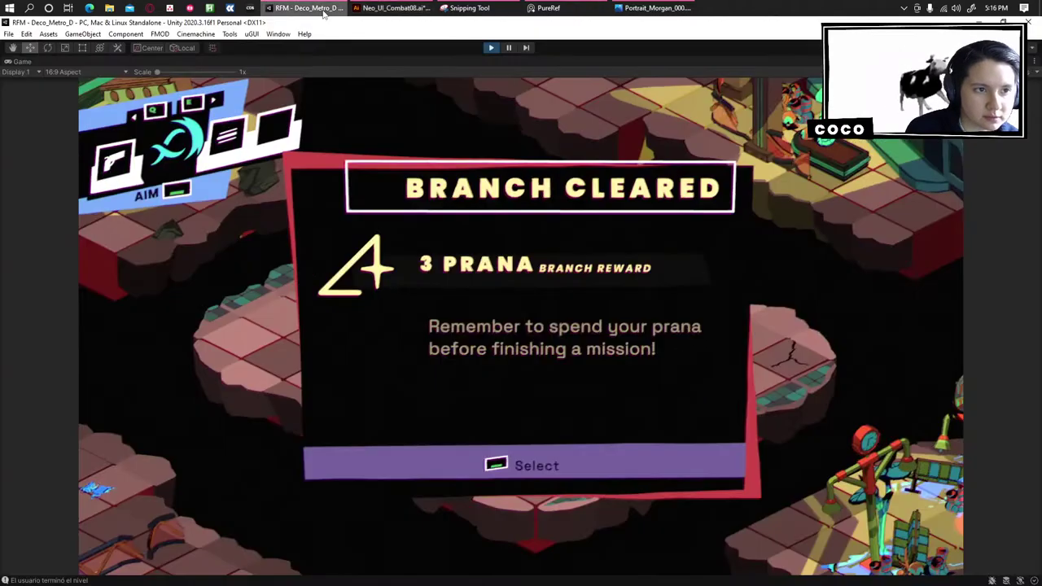
left_click(395, 7)
left_click(306, 7)
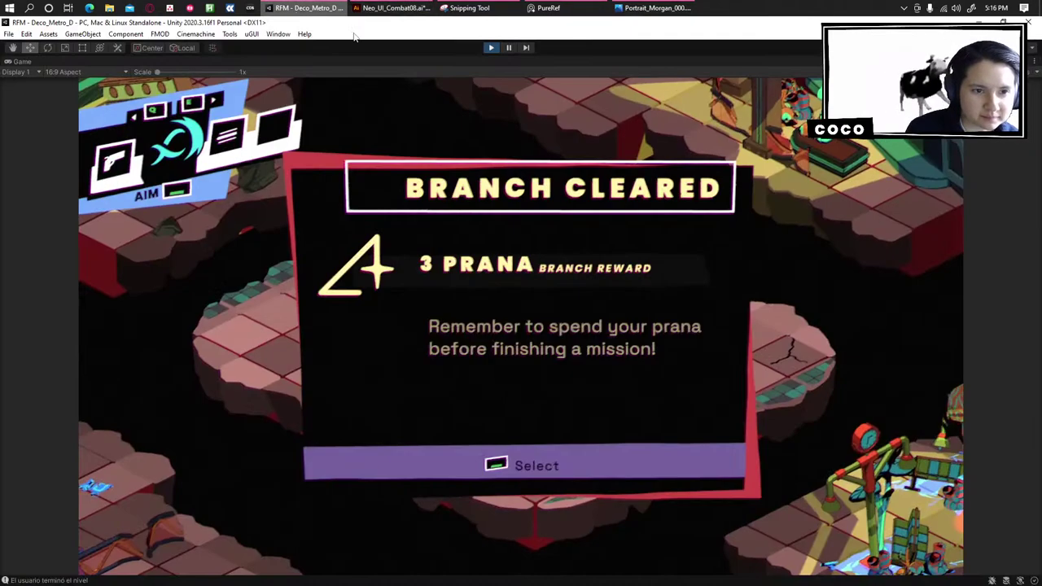